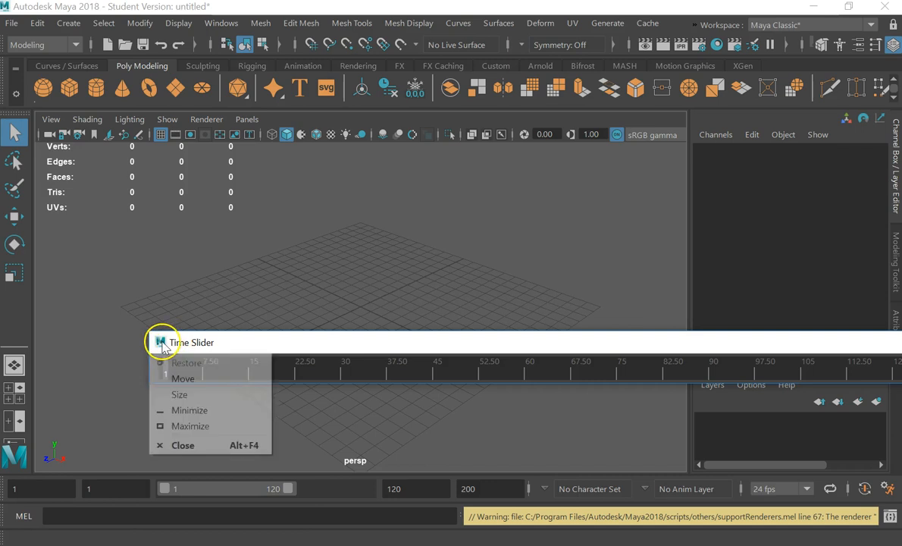
- Undock and close the range slider, the Command Line and the Help Line to free up interface space
left_click_drag(7, 493, 203, 318)
double_click(195, 331)
left_click_drag(10, 521, 156, 429)
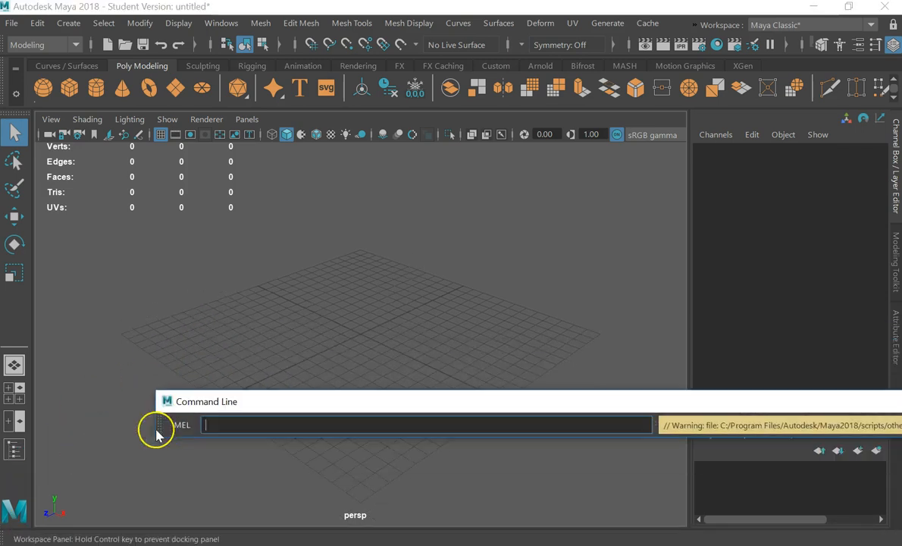
double_click(161, 395)
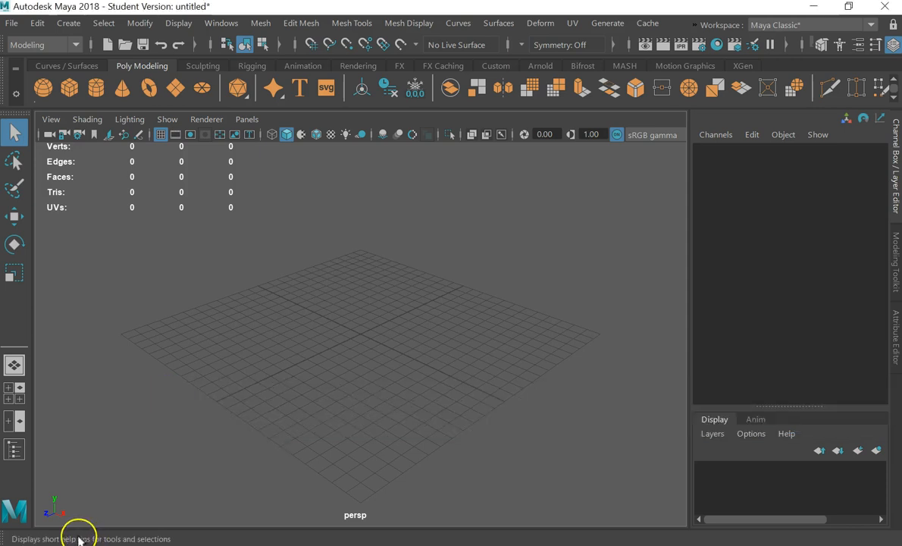
left_click_drag(6, 536, 218, 388)
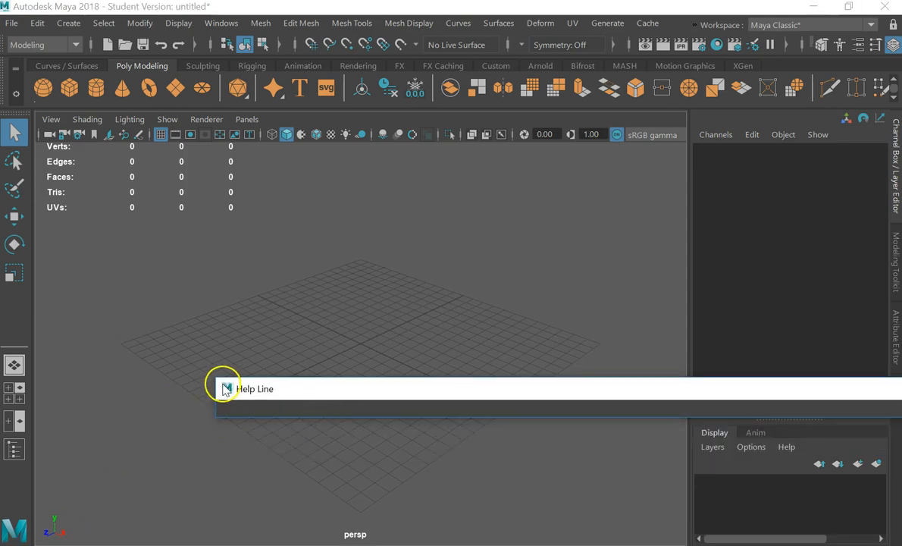
double_click(225, 389)
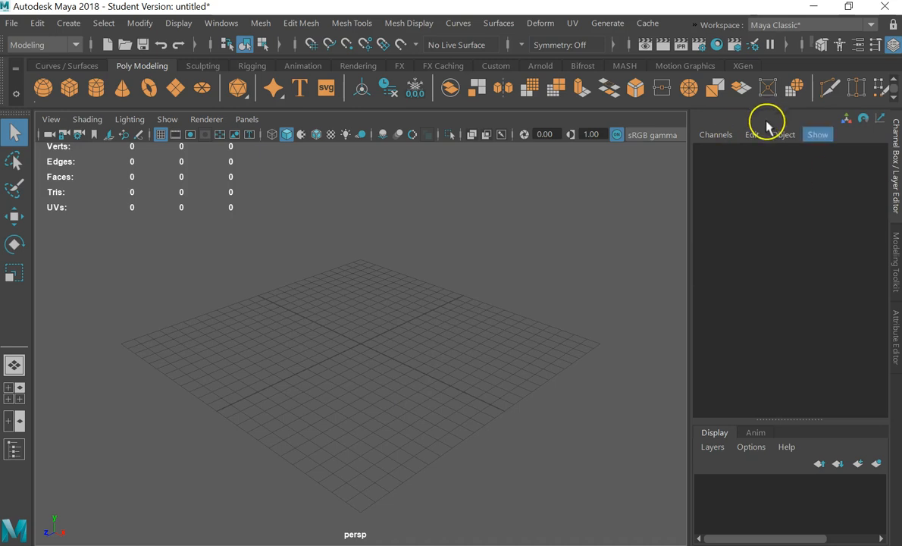
- Look through the Modeling Toolkit and the Attribute Editor, and return to the Channel Box / Layer Editor
left_click(894, 265)
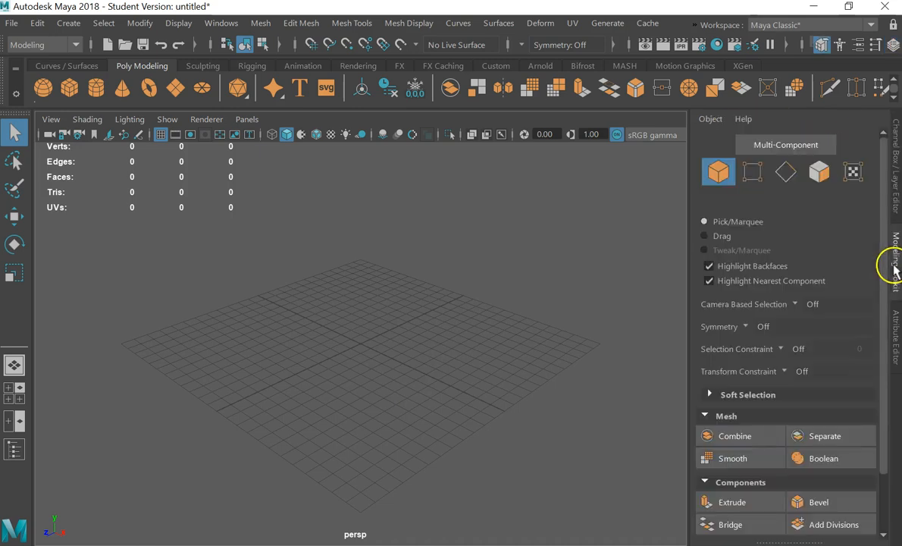
left_click(896, 326)
left_click(895, 280)
left_click(896, 201)
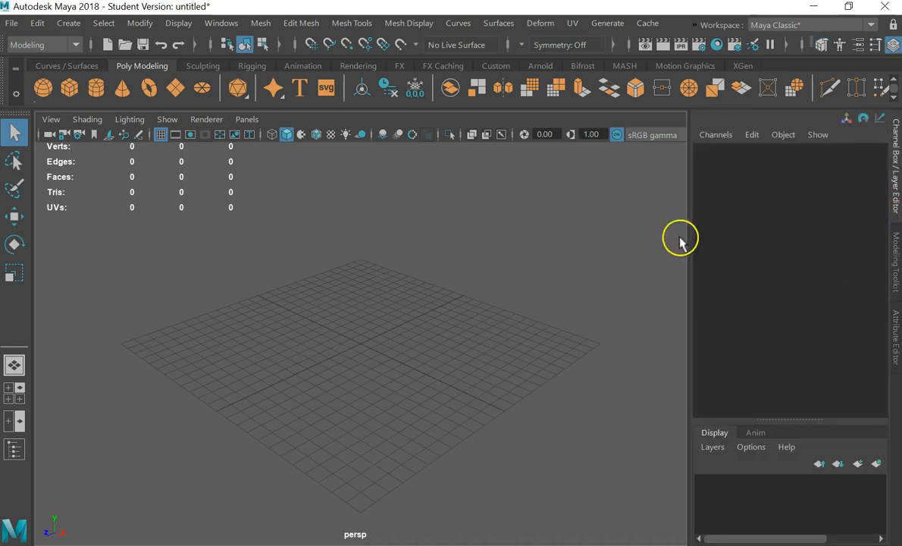
- Undock the Shelf and resize it into a compact floating window over the lower viewport, showing all Poly Modeling tools in two rows
left_click(892, 97)
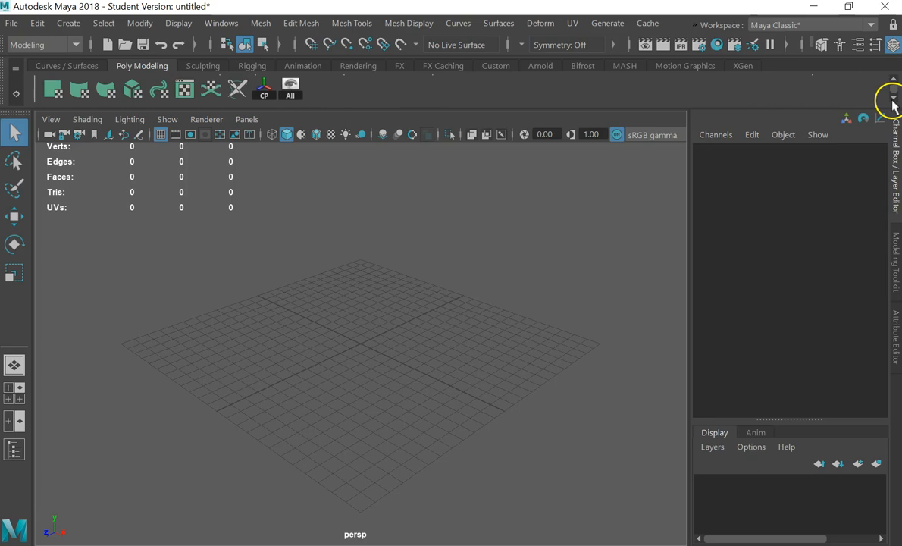
left_click(892, 82)
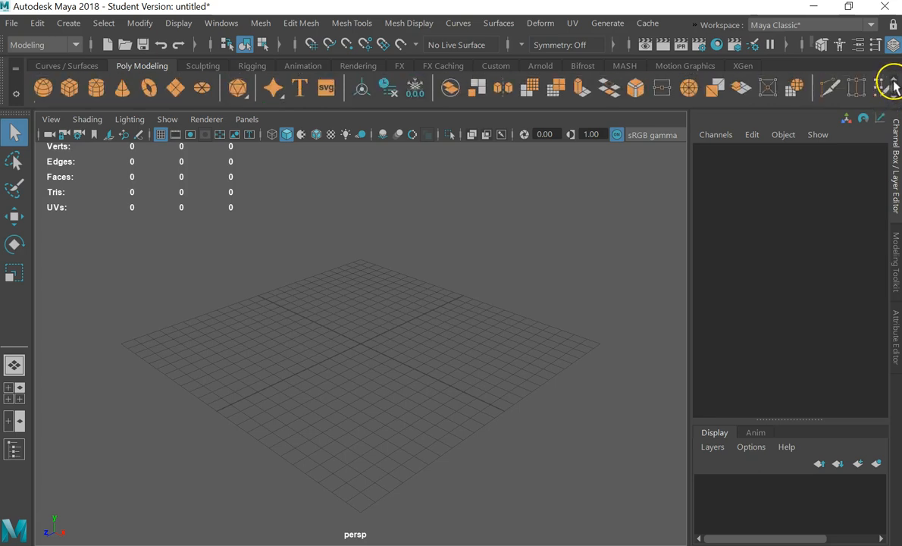
left_click(892, 97)
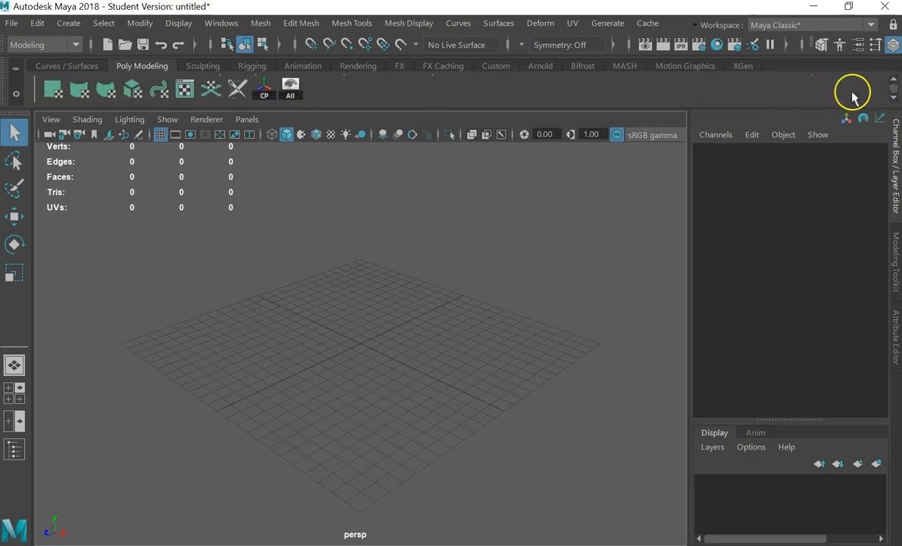
left_click_drag(11, 87, 172, 242)
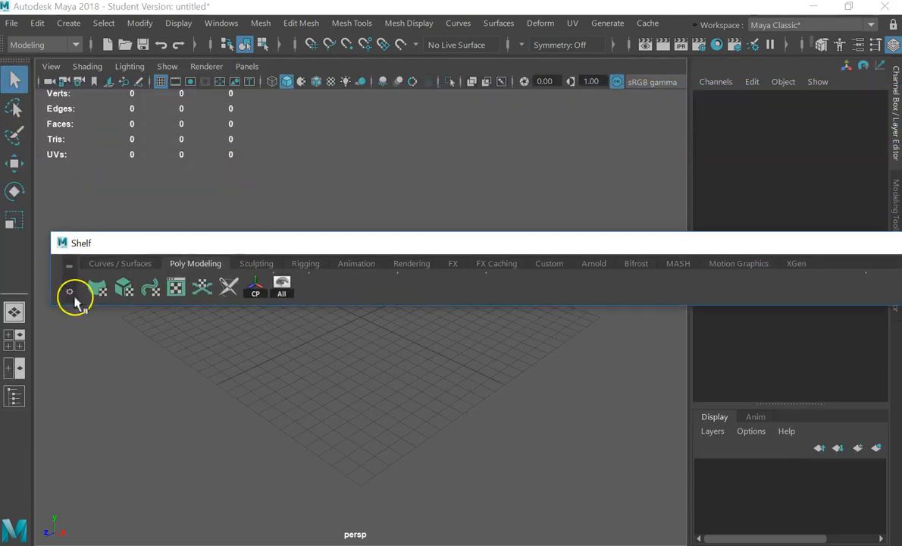
left_click_drag(151, 305, 228, 383)
left_click_drag(549, 244, 644, 387)
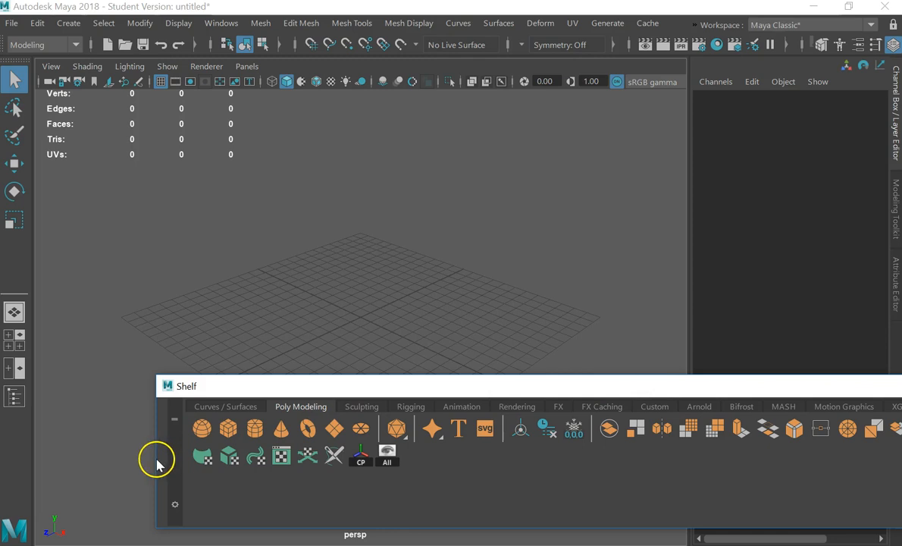
left_click_drag(153, 460, 449, 474)
left_click_drag(606, 386, 216, 405)
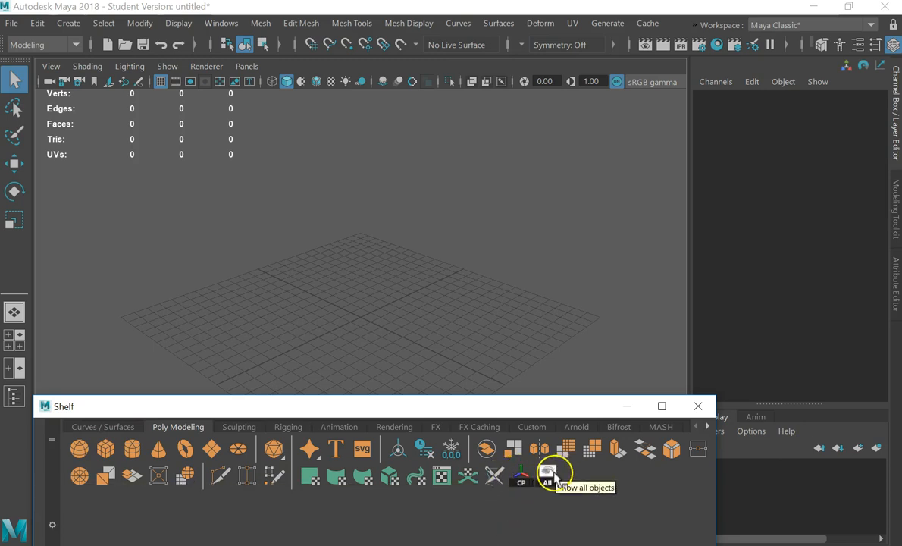
- Add shortcuts for the Center Pivot and Show All commands to the Poly Modeling shelf
left_click(133, 23)
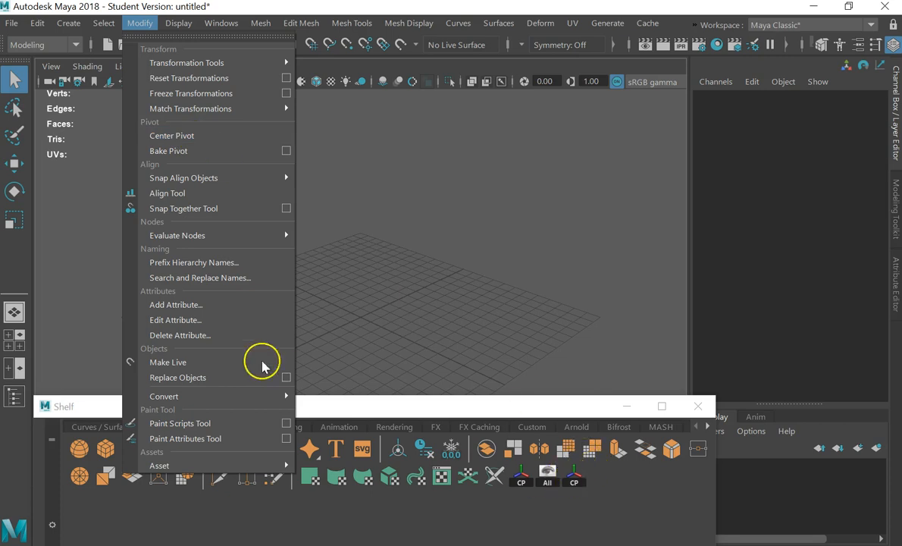
left_click(104, 24)
left_click(179, 23)
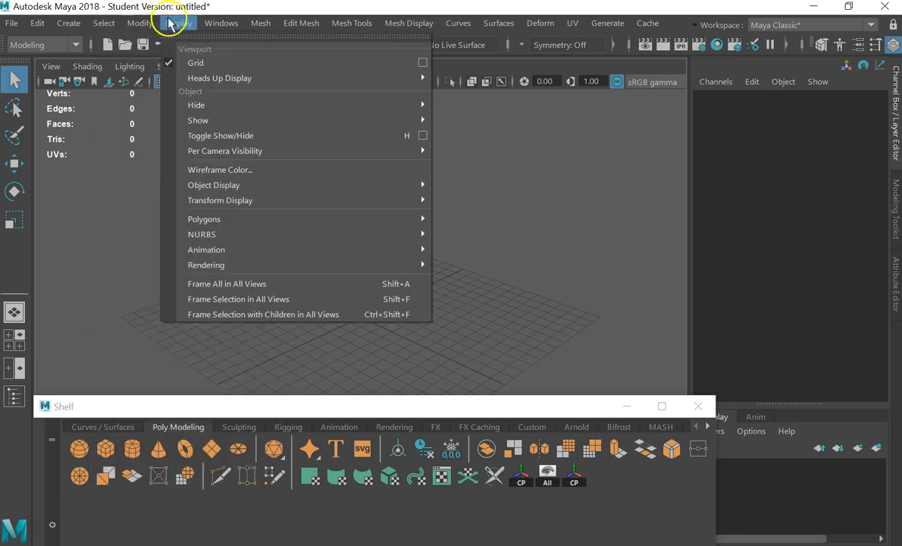
mouse_move(233, 126)
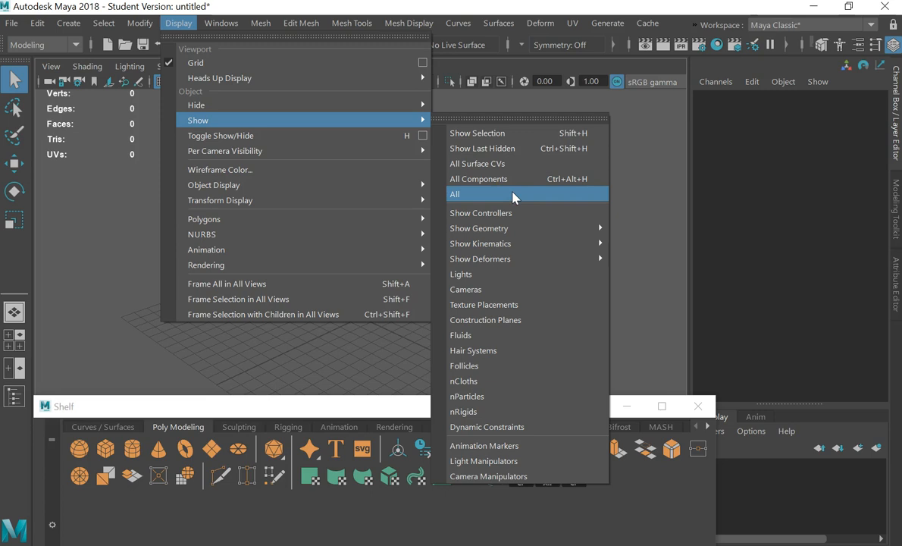
left_click(672, 482)
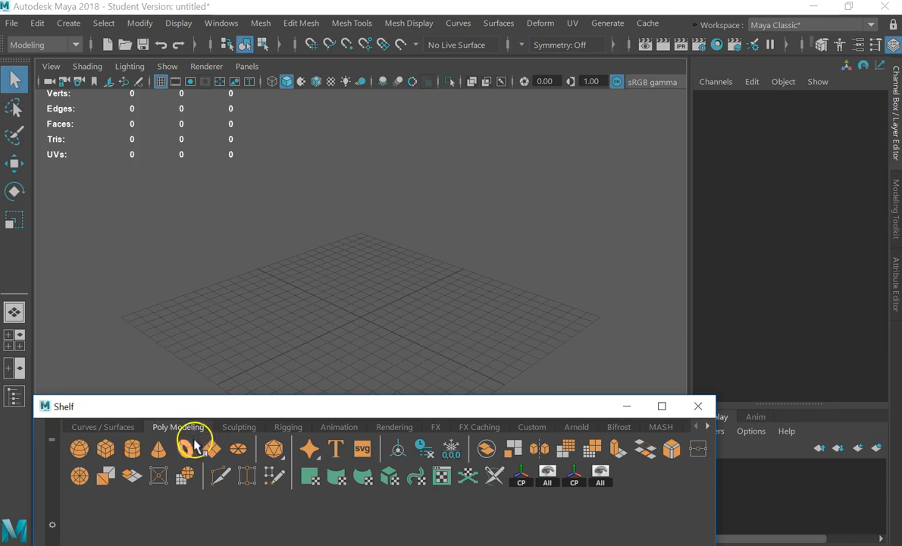
- Delete the duplicate Show All and Center Pivot shortcuts from the end of the Poly Modeling shelf
right_click(580, 481)
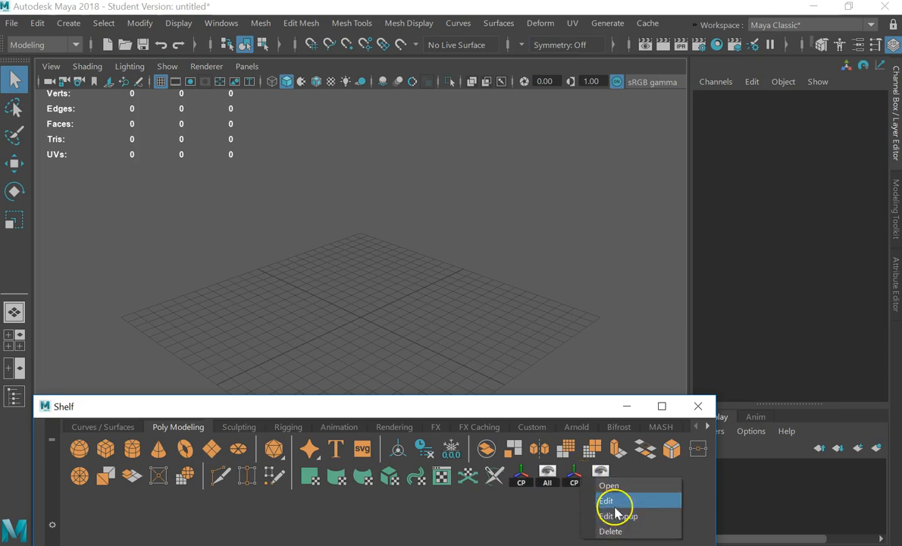
left_click(616, 532)
right_click(576, 473)
left_click(621, 530)
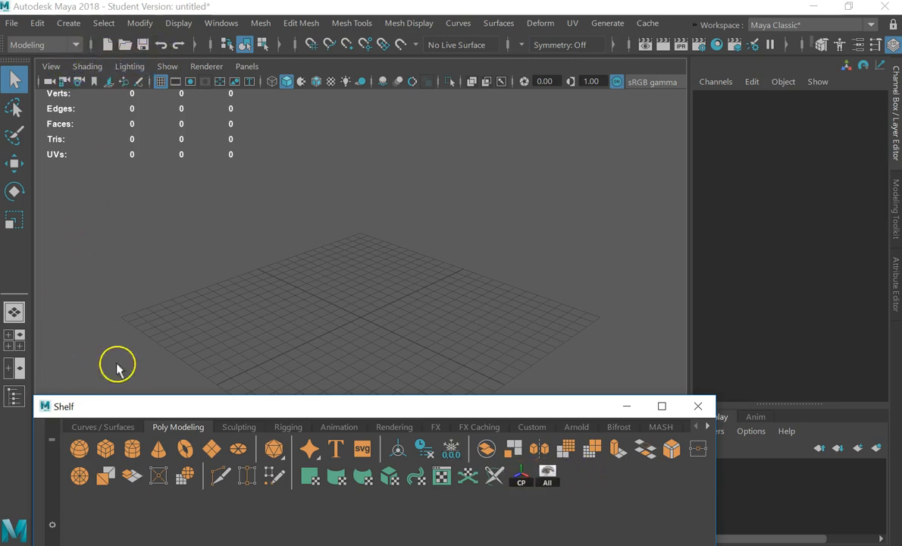
- Move the floating Shelf lower over the viewport and open the Preferences window
left_click_drag(110, 407, 136, 450)
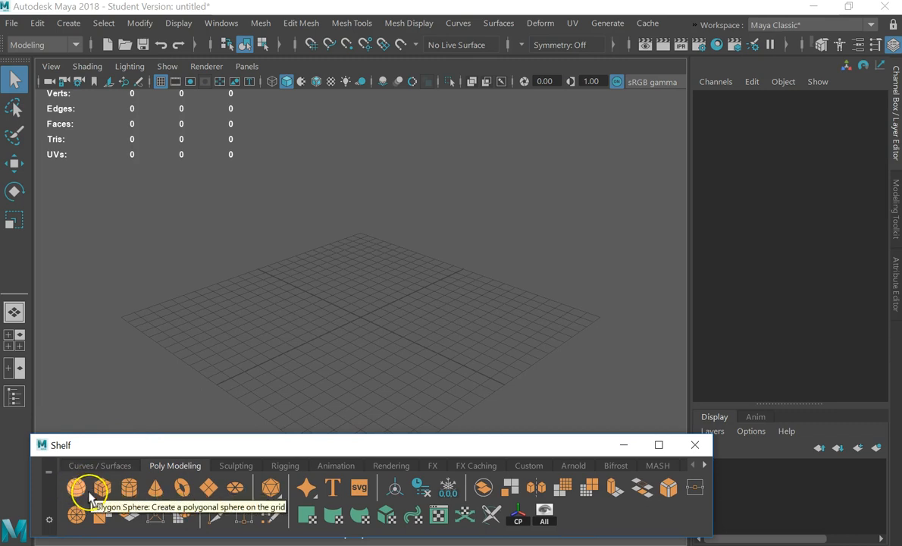
left_click(190, 25)
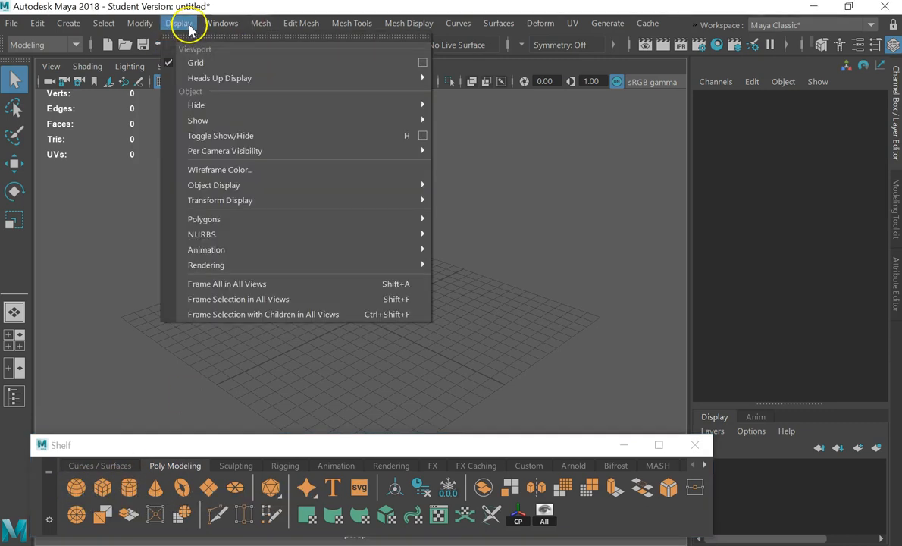
mouse_move(217, 24)
mouse_move(296, 76)
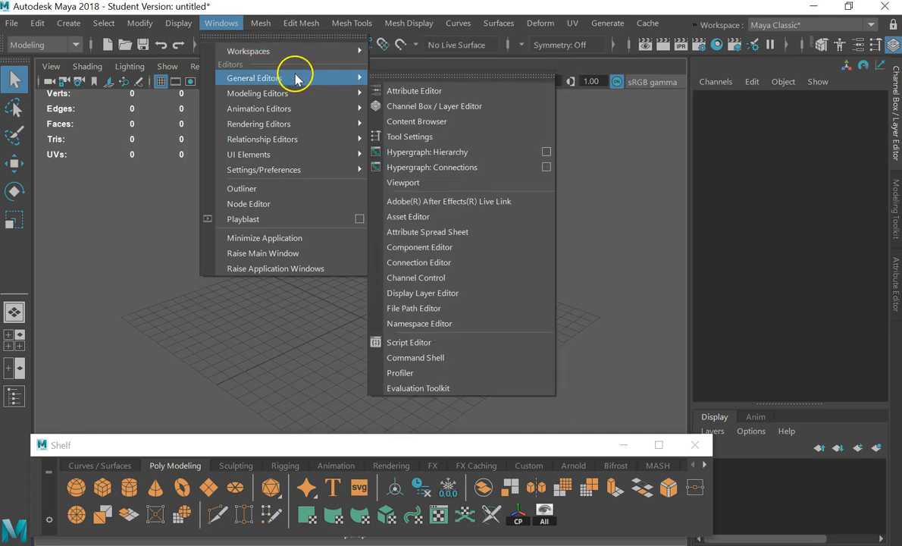
mouse_move(316, 169)
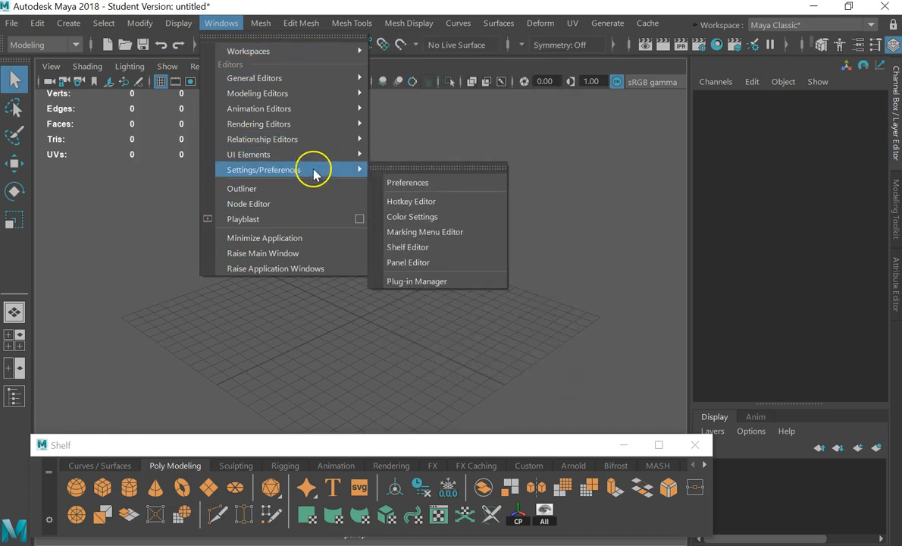
left_click(428, 173)
left_click(429, 183)
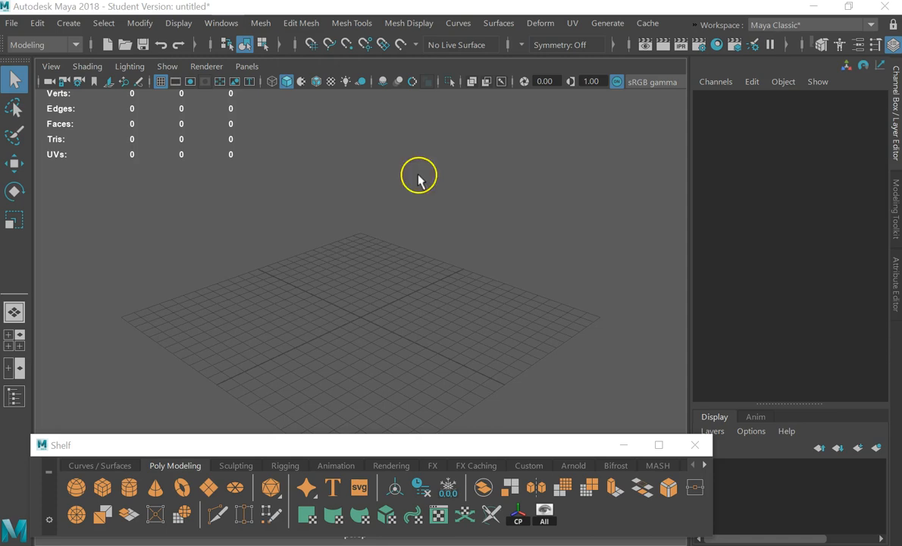
left_click(234, 27)
mouse_move(312, 168)
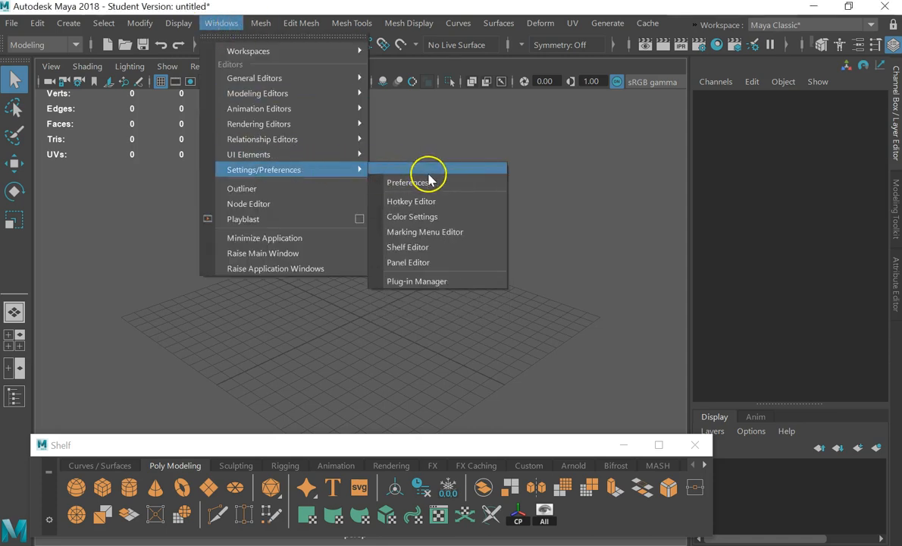
left_click(429, 183)
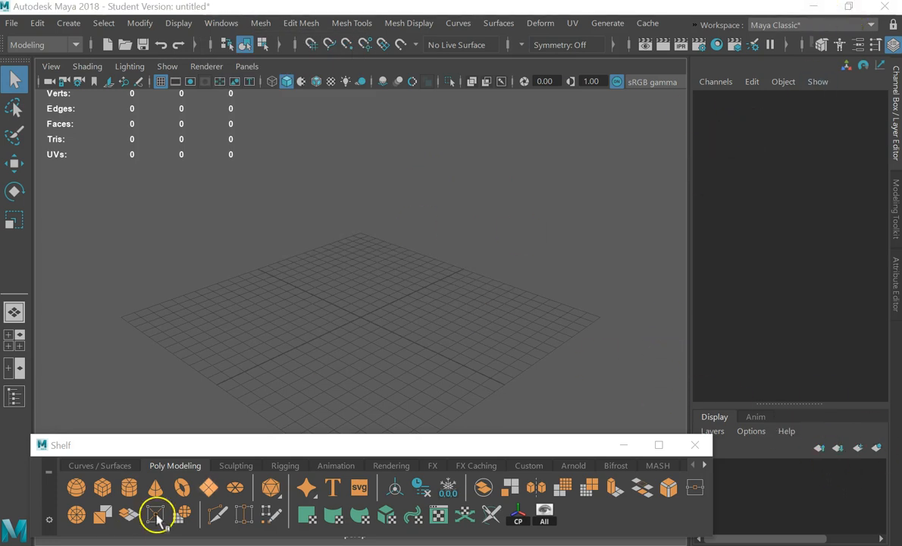
- Reposition the floating Shelf window along the lower edge of the viewport
left_click_drag(360, 449, 389, 439)
key("alt+Tab")
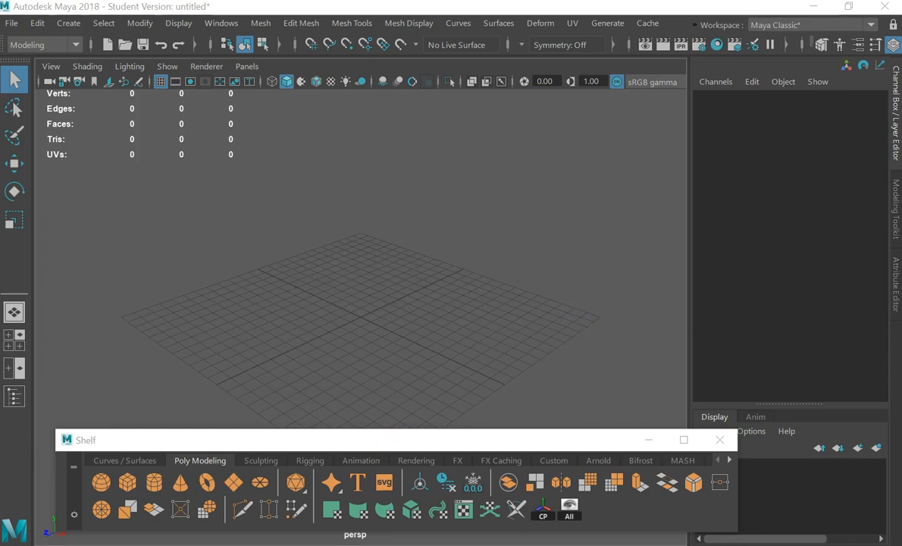
left_click_drag(752, 12, 694, 125)
double_click(695, 125)
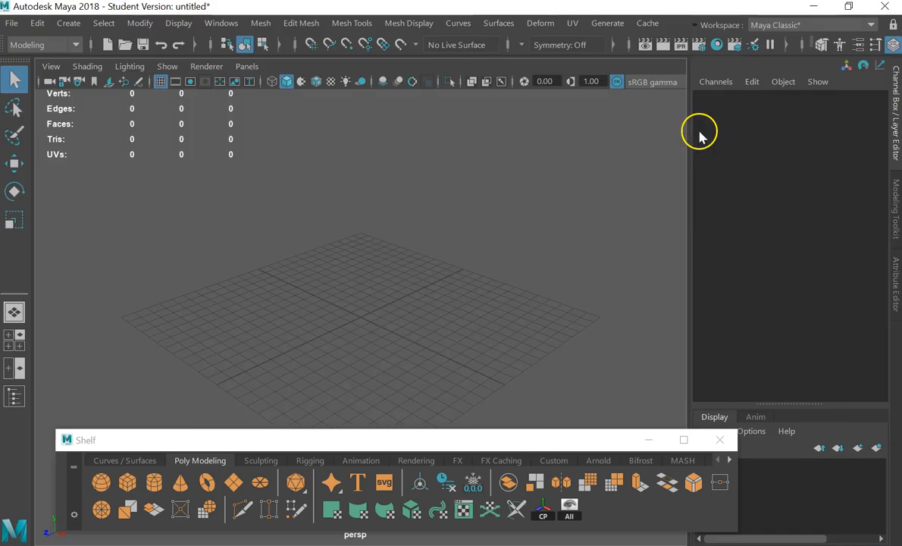
left_click_drag(495, 442, 476, 456)
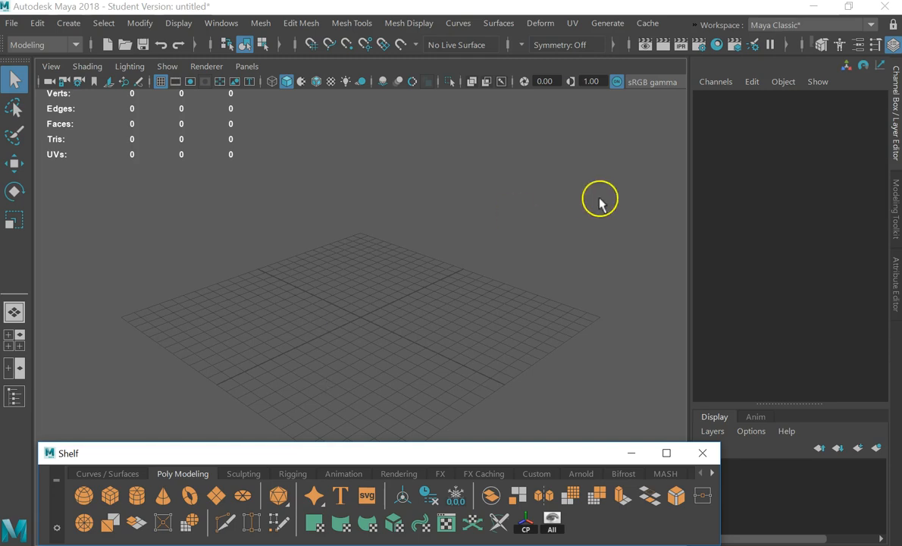
mouse_move(374, 460)
left_mouse_down()
mouse_move(372, 447)
mouse_move(374, 462)
left_mouse_up()
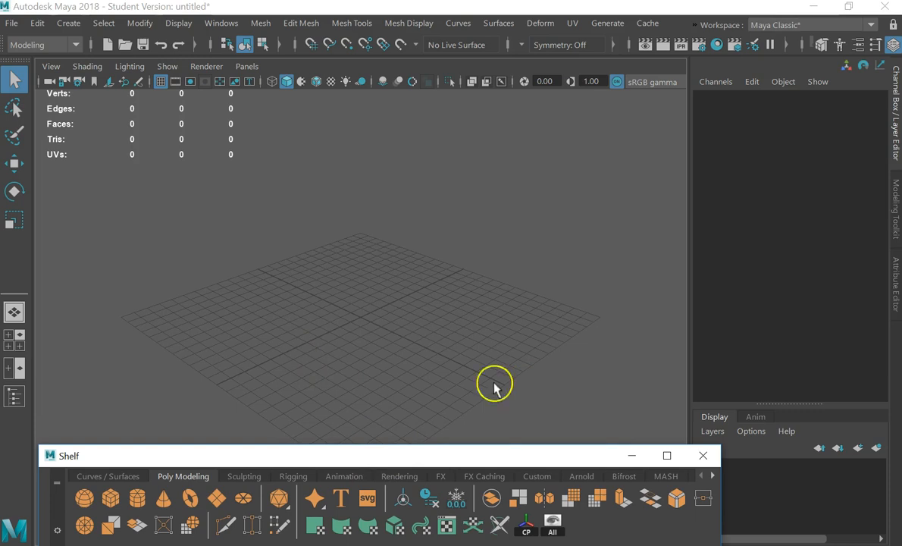
left_click_drag(307, 457, 280, 458)
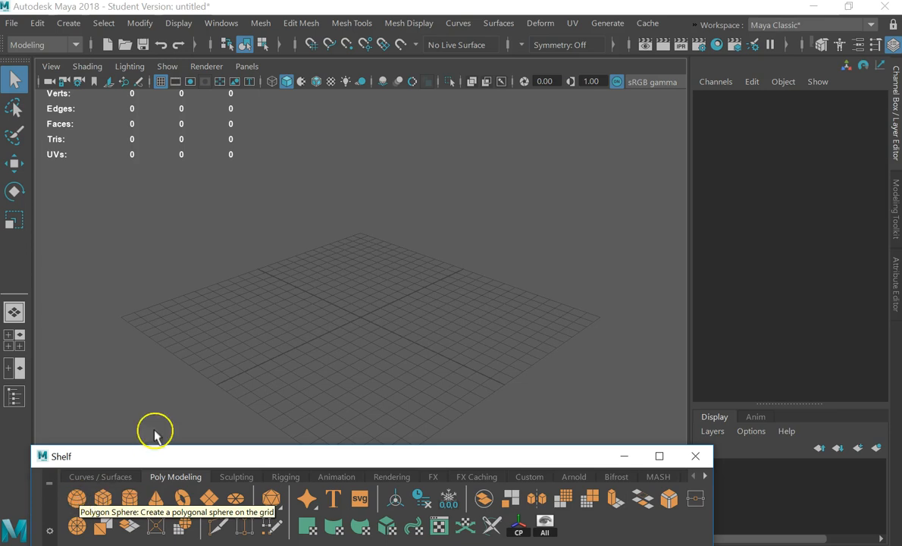
- Create a polygon cube on the grid and frame it in the perspective view to inspect it
left_click(104, 499)
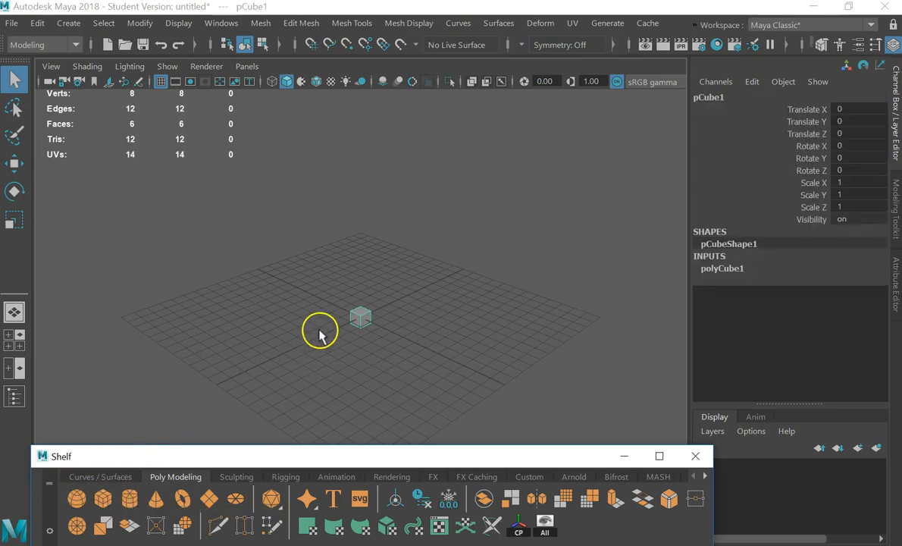
key("f")
left_click_drag(497, 312, 459, 344, "alt")
scroll(412, 328, "up", 3)
scroll(412, 330, "down", 8)
scroll(366, 337, "up", 2)
scroll(395, 349, "up", 3)
left_click_drag(395, 349, 417, 347, "alt")
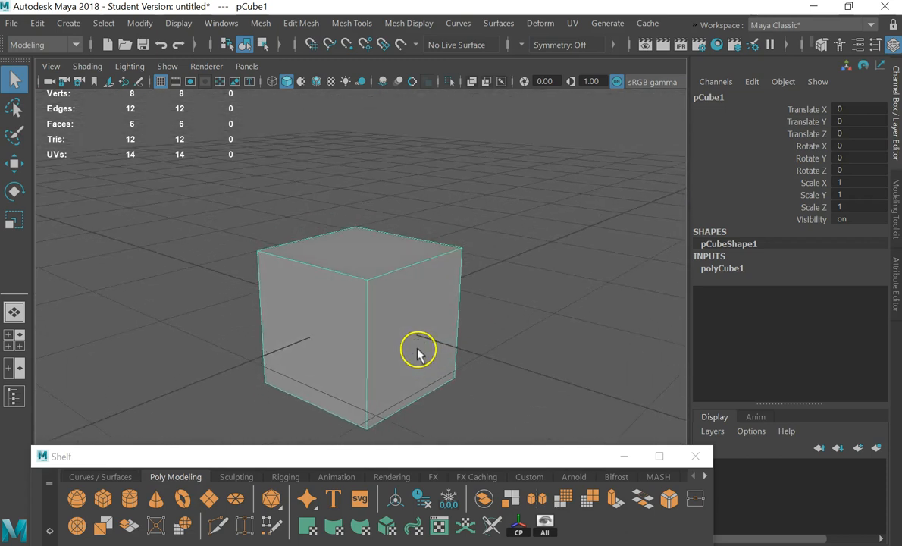
- Delete the cube, and create and remove a polygon sphere and a polygon cylinder in turn
key("ctrl+n")
scroll(322, 296, "down", 3)
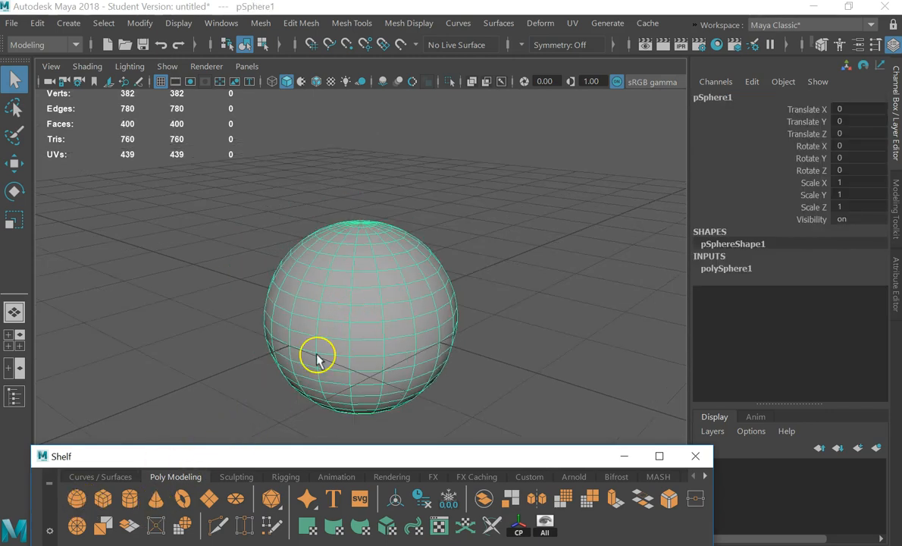
key("Delete")
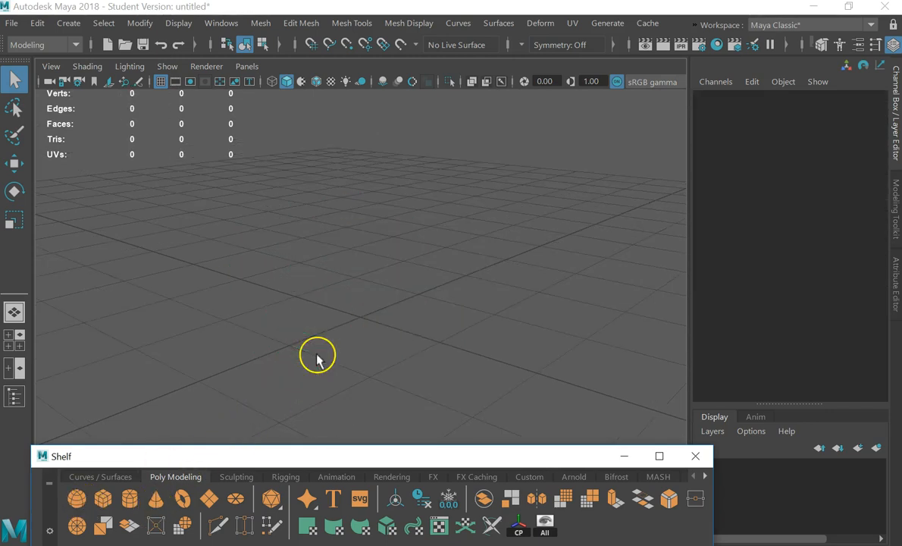
left_click(130, 500)
key("Delete")
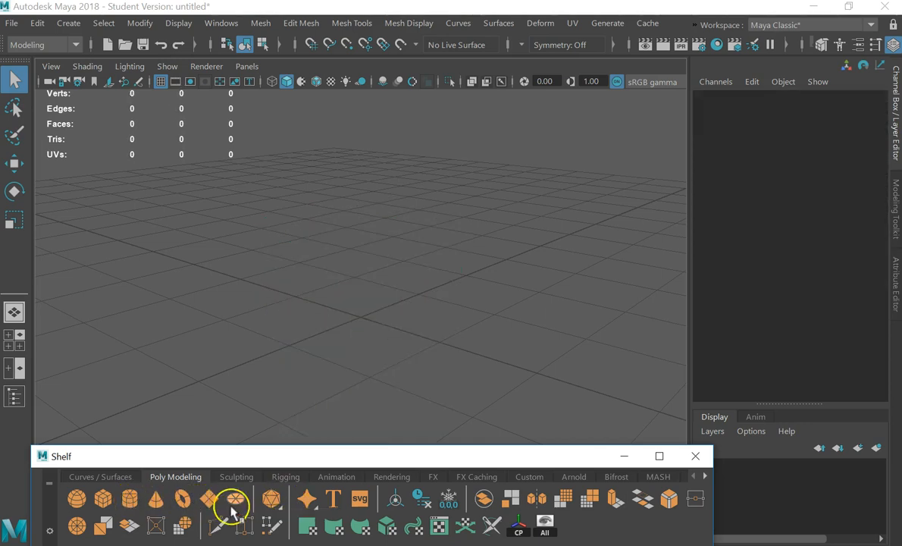
- Create a polygon platonic solid on the grid and delete it again
left_click(272, 499)
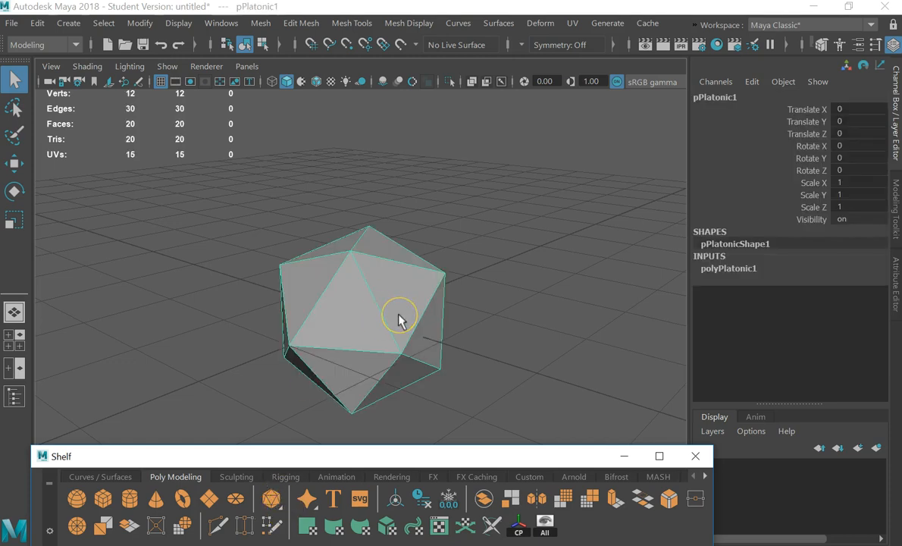
key("Delete")
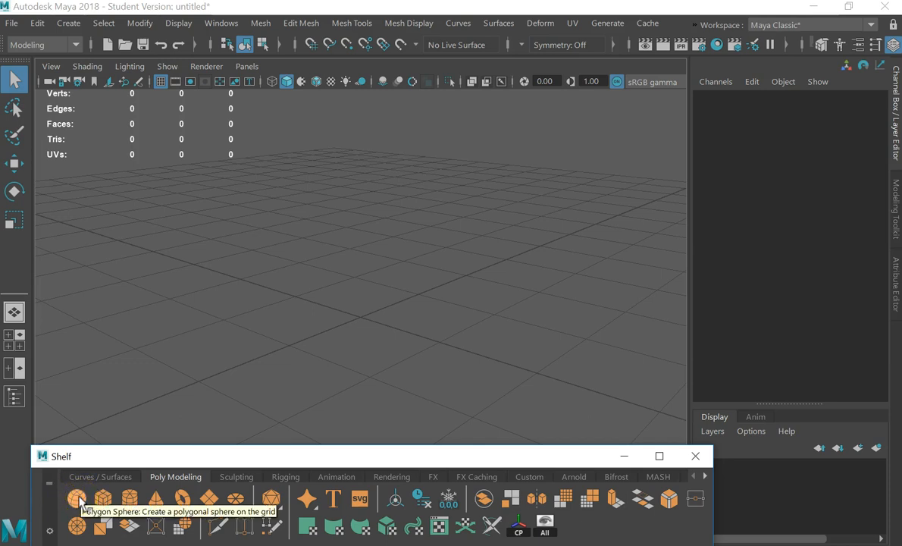
left_click(100, 500)
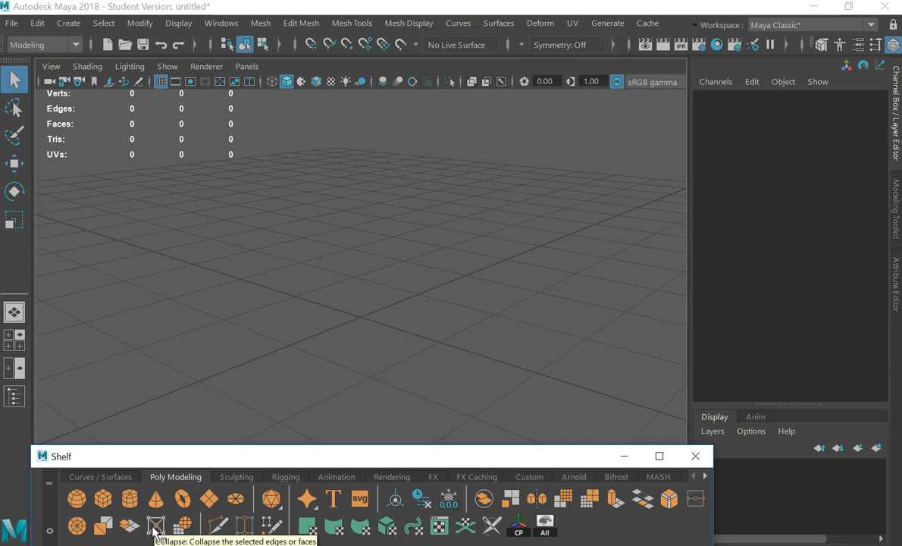
- Create a polygon cube on the grid and delete it, repeating the cycle directly in the viewport
left_click(318, 396)
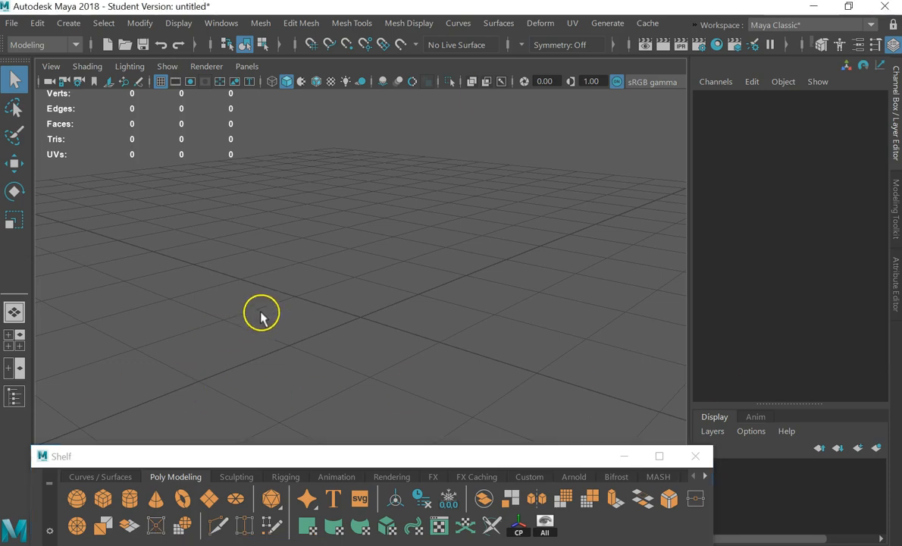
right_click(370, 267, "shift")
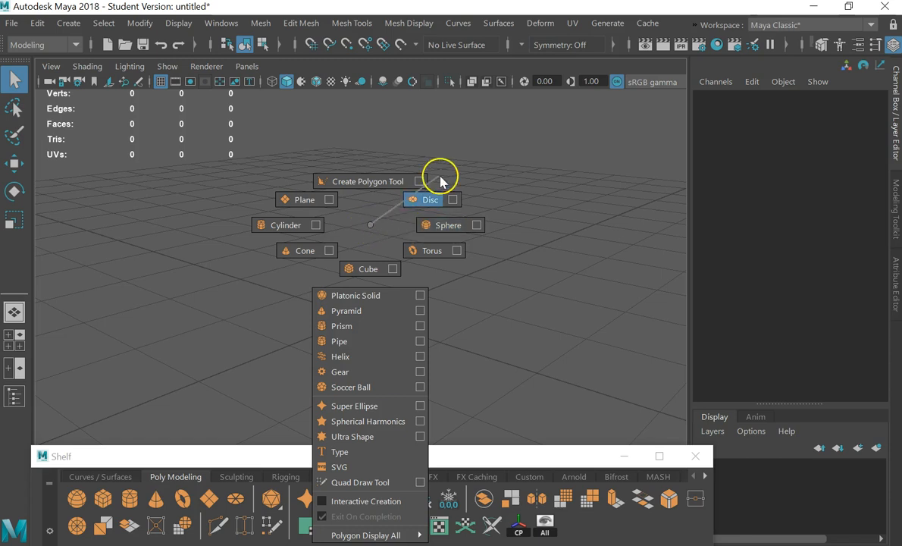
left_click(364, 269)
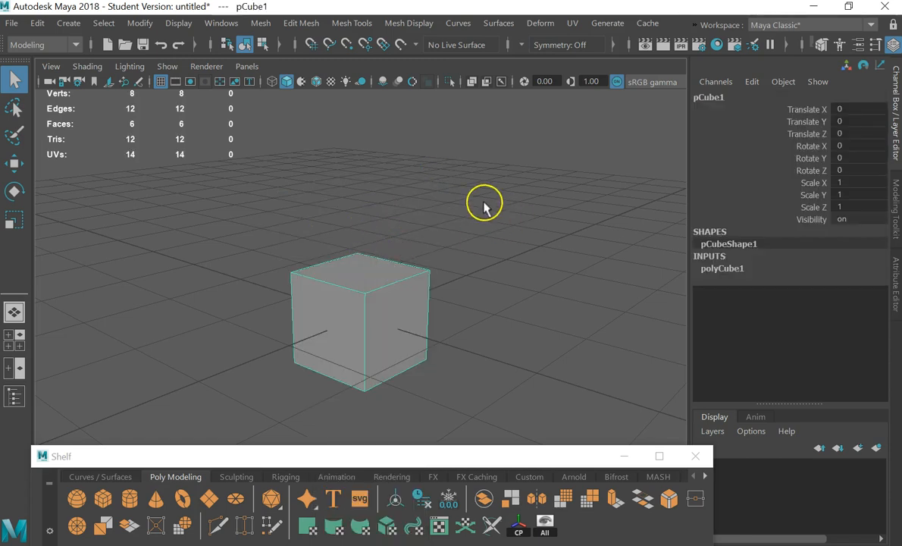
key("Delete")
right_click_drag(355, 162, 362, 207, "shift")
key("Delete")
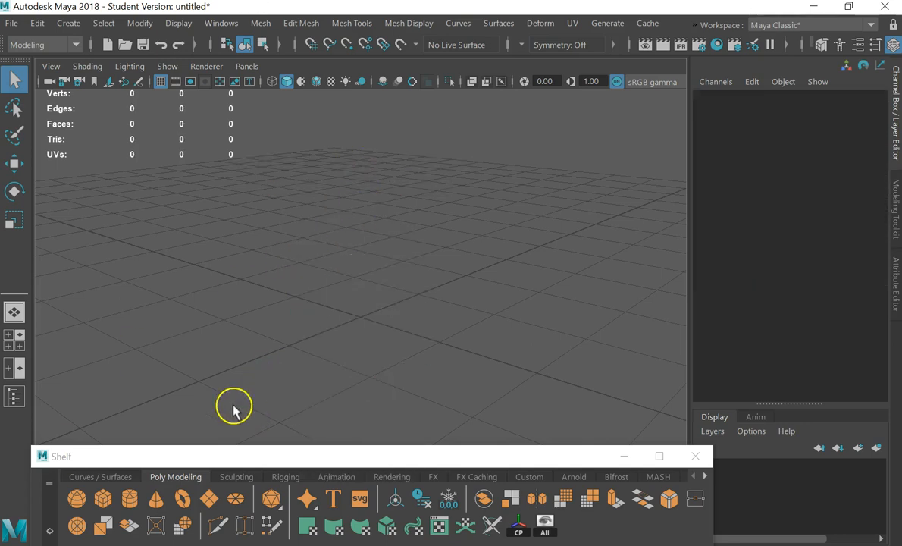
right_click_drag(400, 165, 445, 364, "shift")
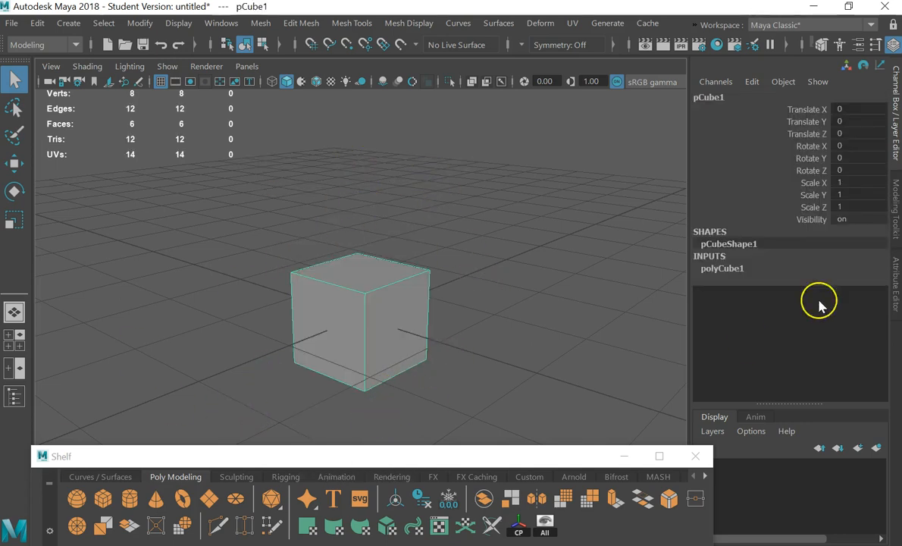
left_click_drag(513, 239, 277, 348)
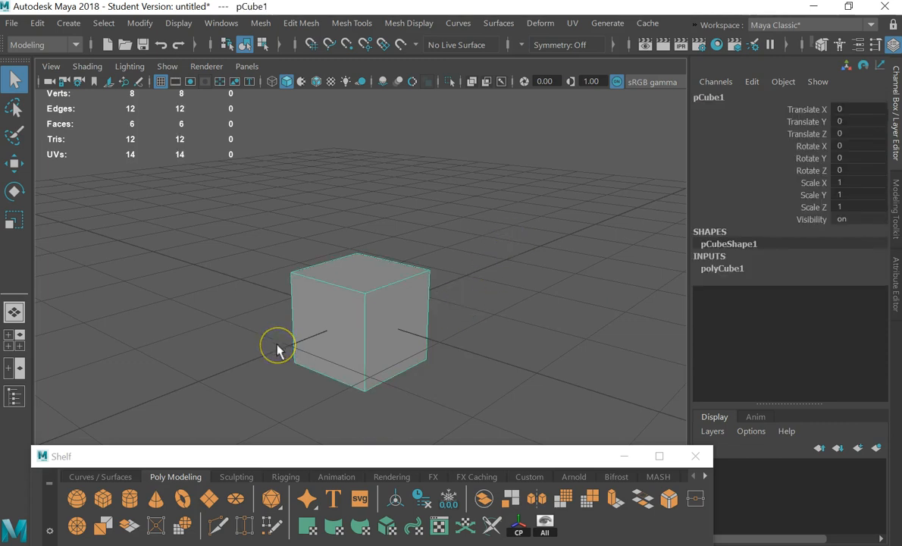
key("Delete")
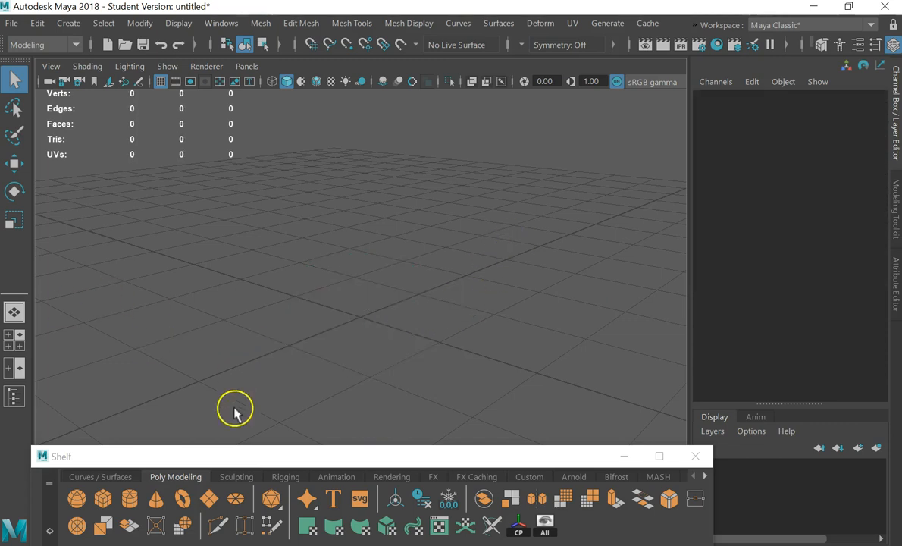
- Move the floating Shelf window slightly higher over the viewport
mouse_move(196, 457)
left_mouse_down()
mouse_move(195, 429)
mouse_move(188, 447)
left_mouse_up()
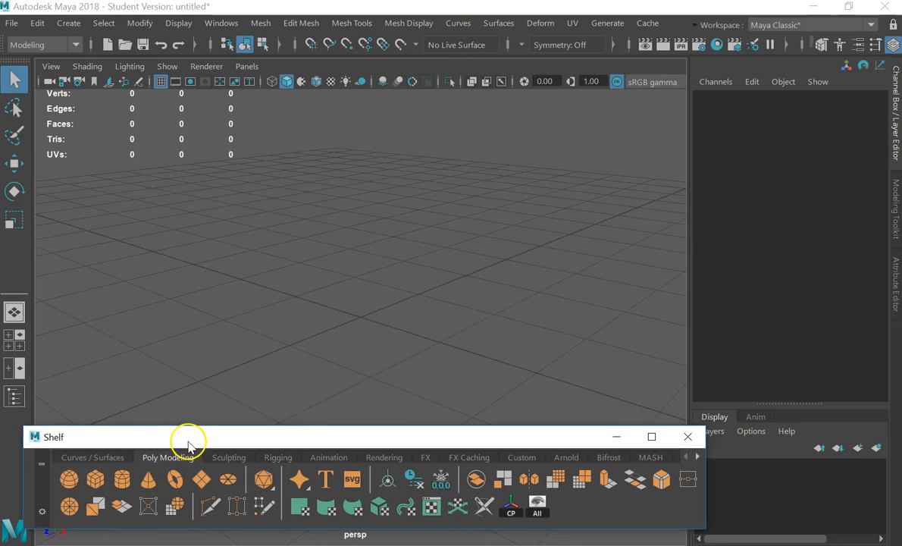
- Create a polygon cylinder on the grid and inspect it in the perspective view
right_click(364, 245, "shift")
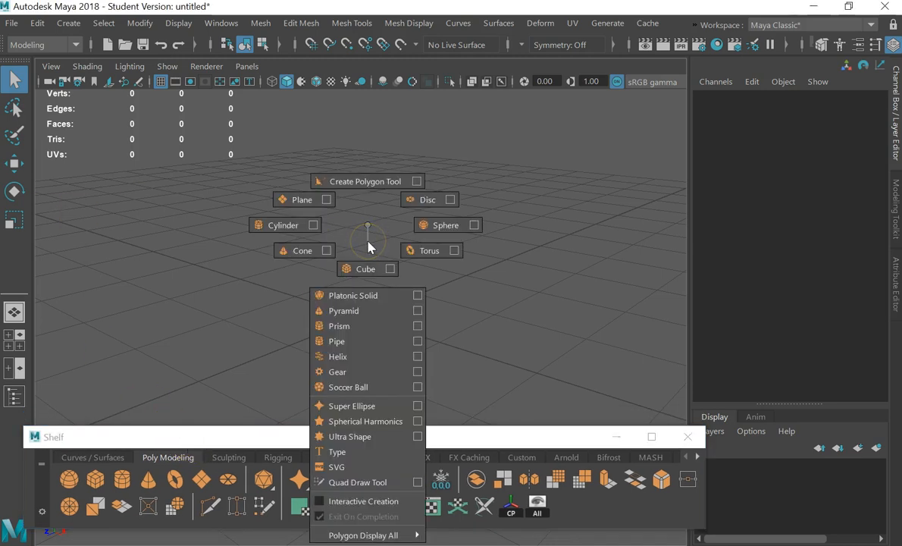
right_click_drag(368, 242, 276, 228, "shift")
scroll(429, 274, "down", 4)
left_click_drag(373, 315, 332, 264, "alt")
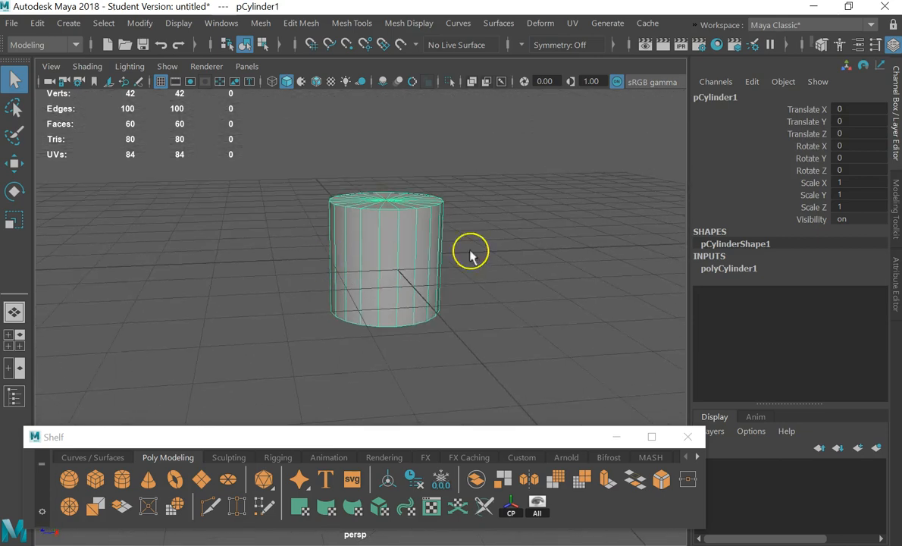
- Delete the cylinder's side and bottom faces in face mode, keeping only its top cap
right_click(423, 239)
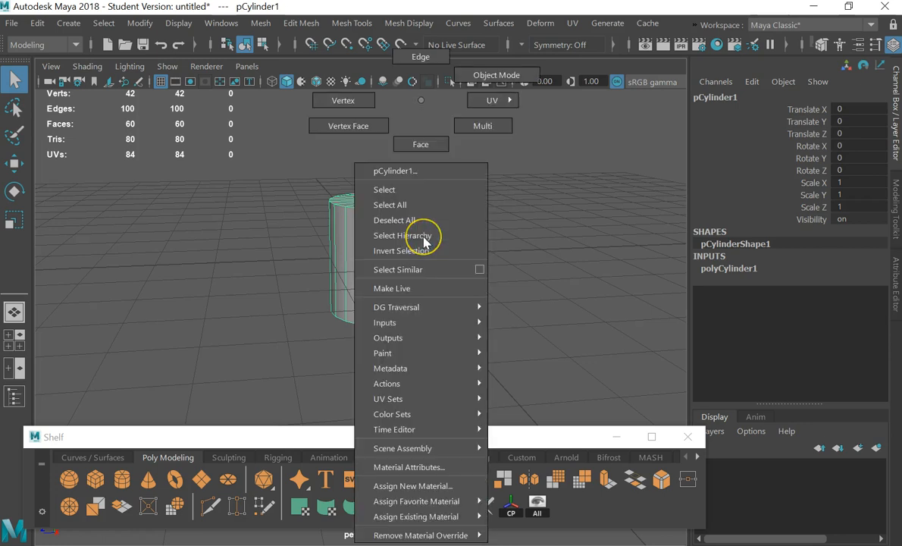
left_click(428, 142)
left_click_drag(533, 292, 161, 372)
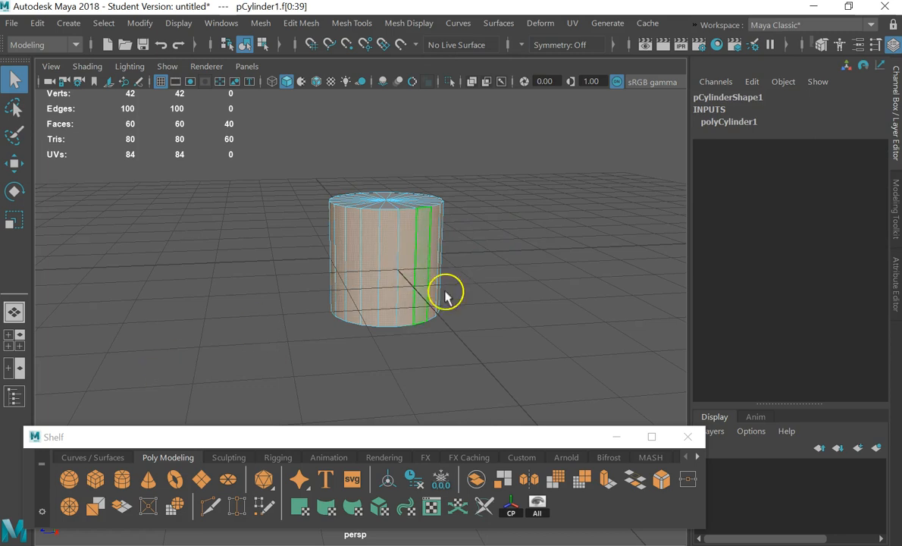
key("Delete")
left_click_drag(438, 361, 383, 316, "alt")
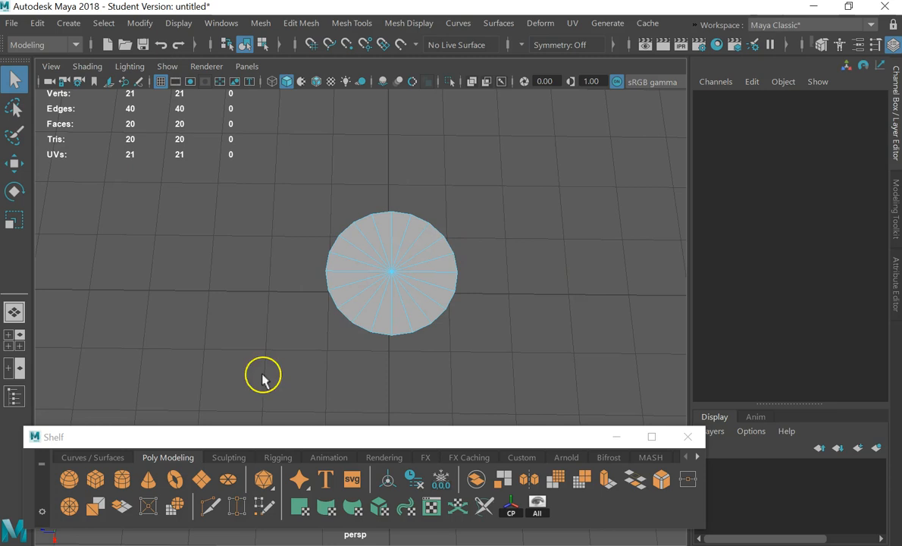
- Create a polygon disc on the grid to compare its mesh with the cylinder cap, and delete both objects
left_click(227, 479)
left_click_drag(410, 258, 383, 218, "alt")
left_click(383, 218)
scroll(354, 214, "up", 5)
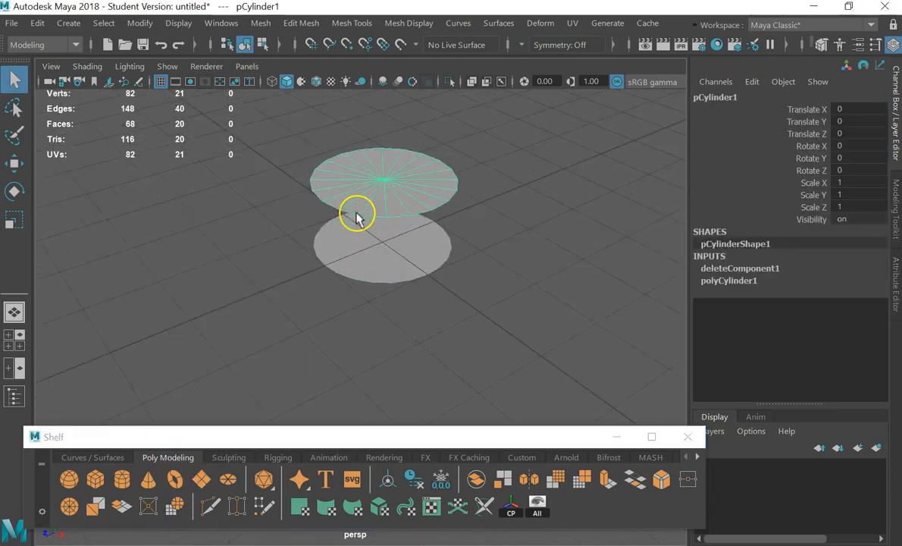
left_click(437, 203)
scroll(439, 201, "down", 5)
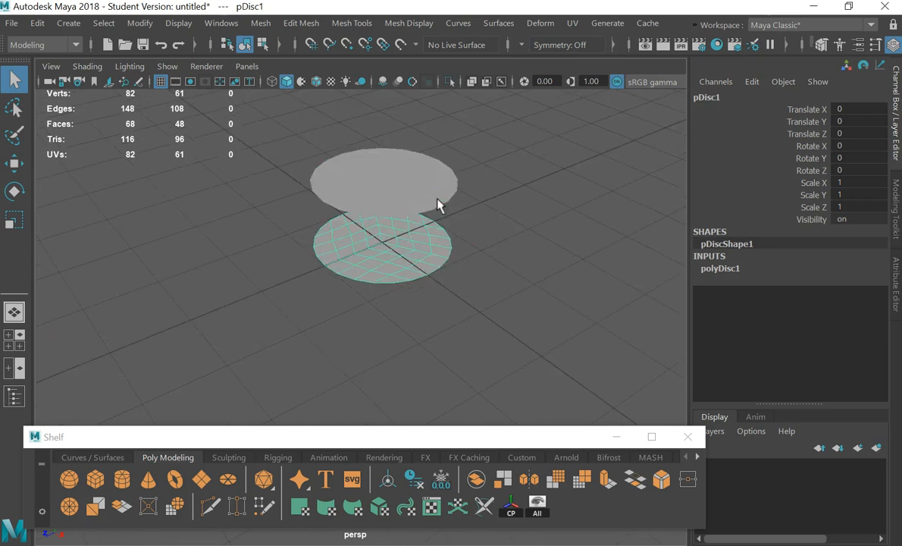
left_click(405, 176)
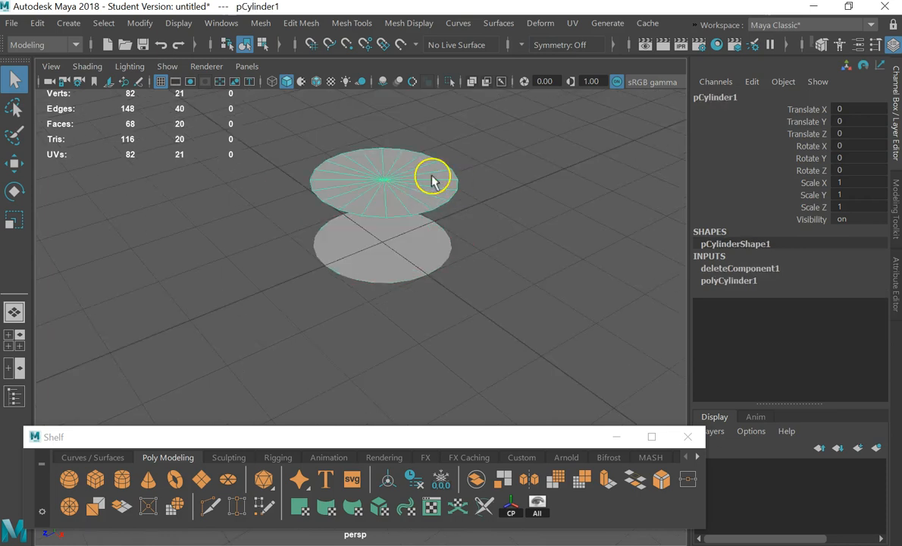
left_click_drag(557, 153, 96, 368)
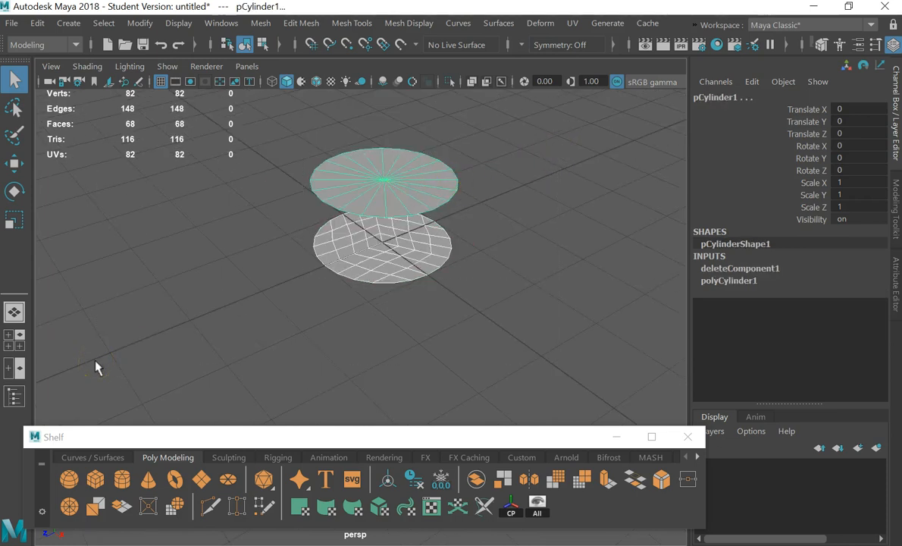
key("Delete")
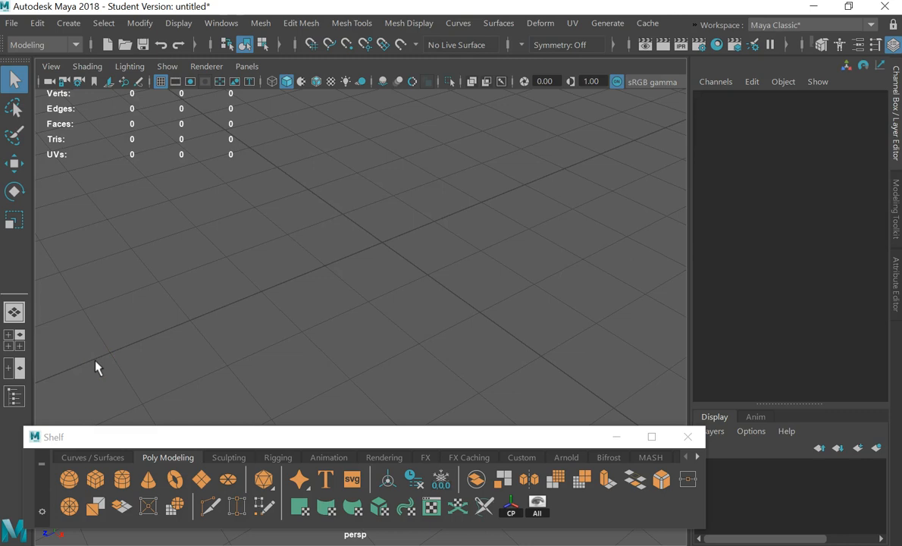
- Create a polygon cube on the grid and select all of its faces in face mode
left_click(95, 479)
scroll(369, 221, "up", 5)
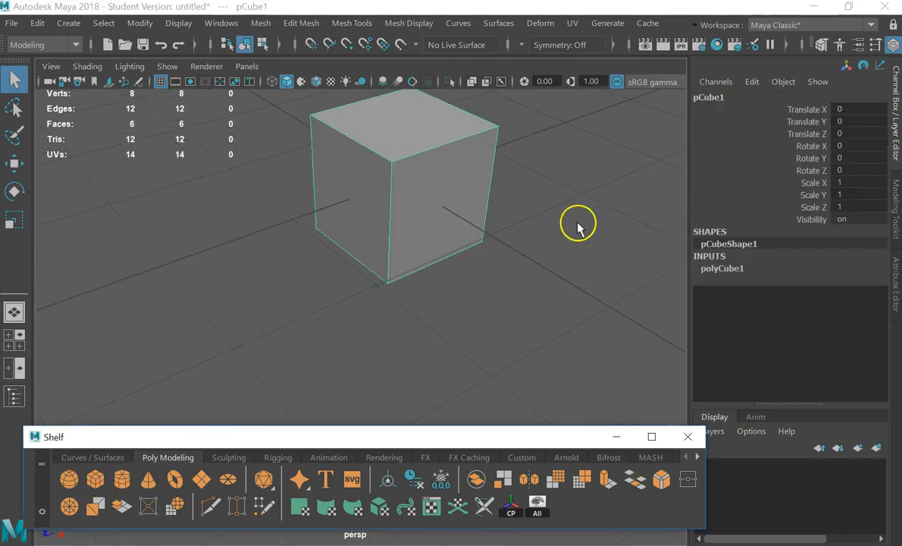
right_click_drag(561, 225, 558, 142)
left_click_drag(503, 255, 461, 343, "alt")
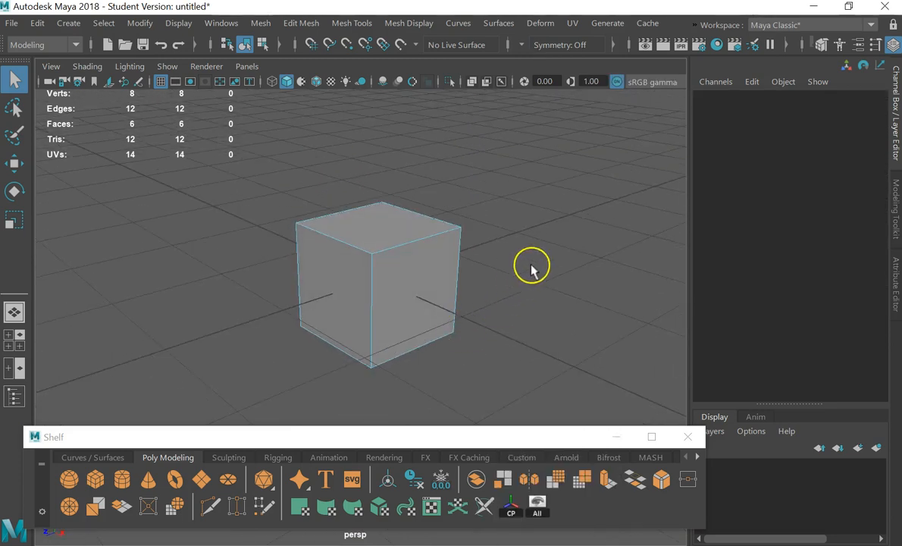
left_click_drag(574, 171, 171, 379)
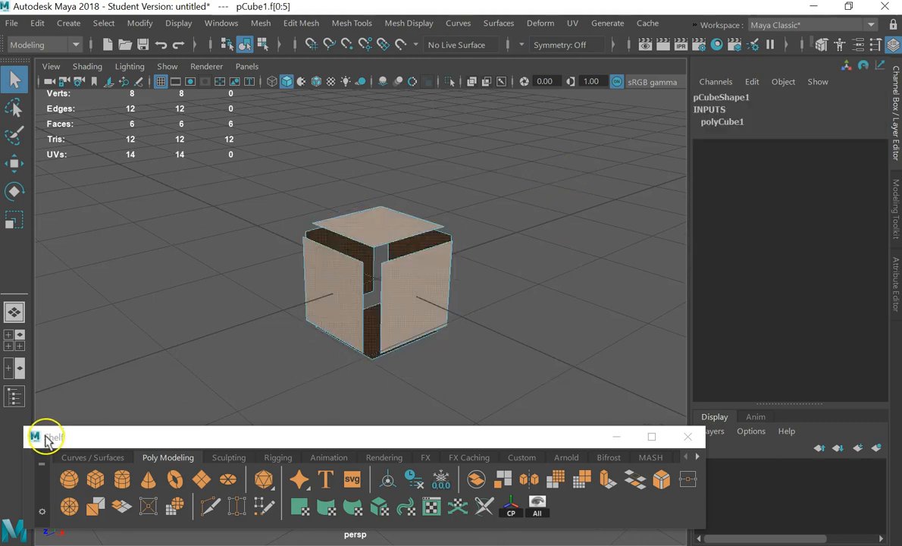
left_click(586, 182)
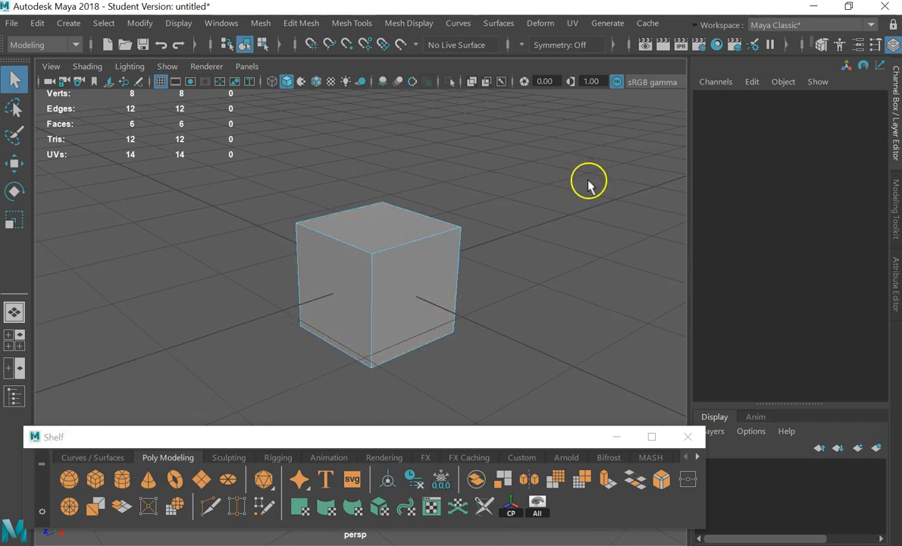
right_click_drag(386, 257, 397, 145)
left_click_drag(485, 152, 60, 477)
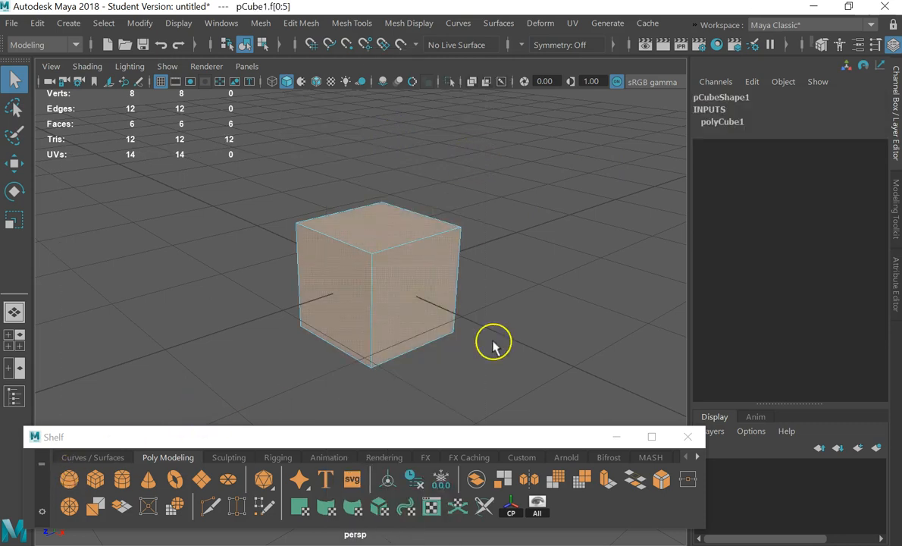
- Select every face of the cube except the top one and delete them
left_click_drag(493, 344, 489, 324, "alt")
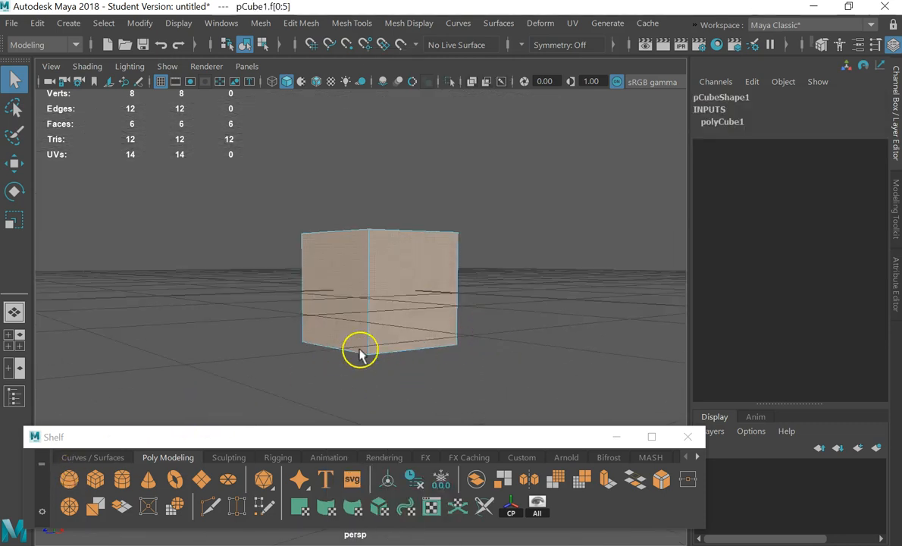
left_click_drag(356, 353, 342, 326, "alt")
left_click_drag(544, 328, 147, 394, "alt")
left_click(407, 300)
left_click_drag(491, 300, 518, 348, "alt")
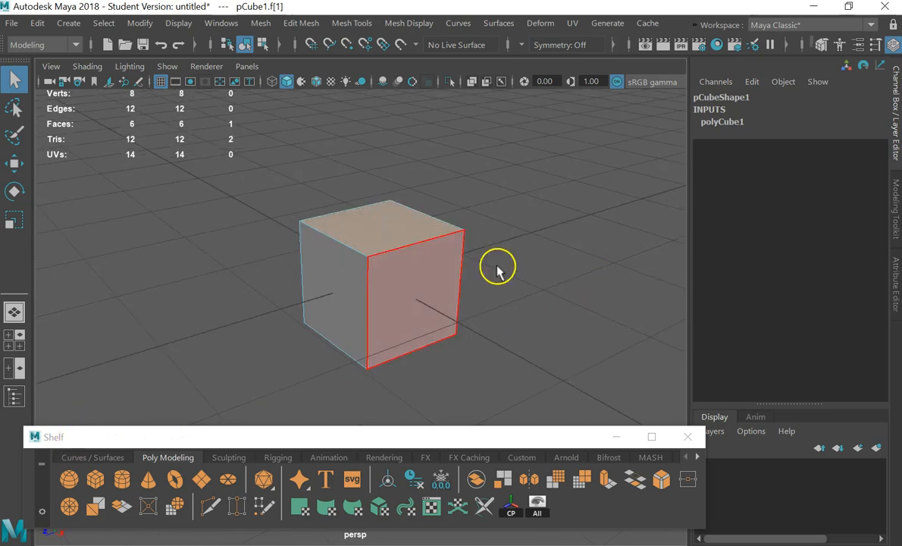
left_click(359, 221)
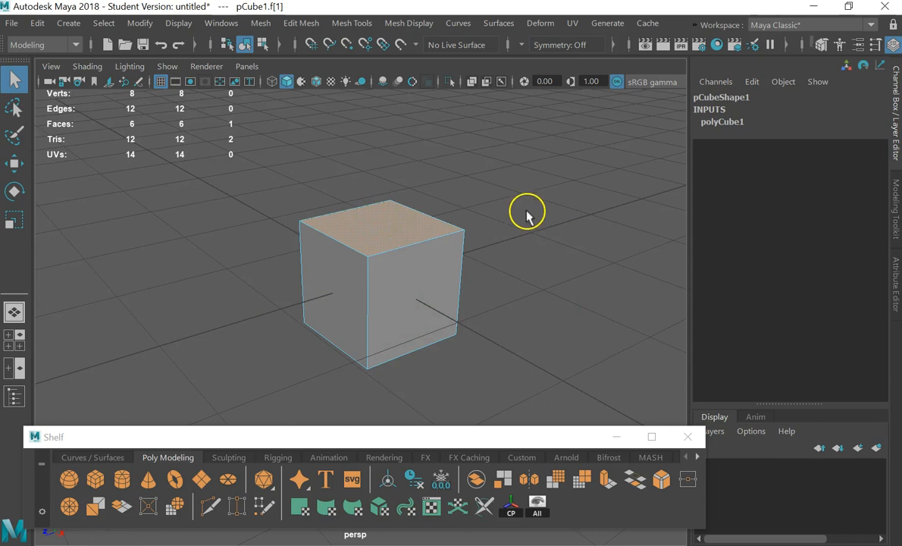
left_click_drag(399, 319, 437, 325, "alt")
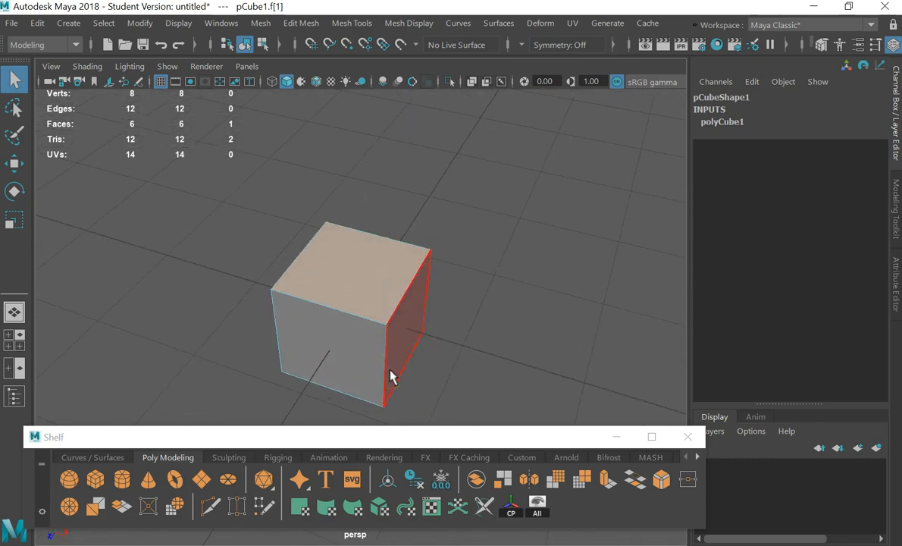
left_click(518, 267)
left_click_drag(515, 298, 125, 413, "alt")
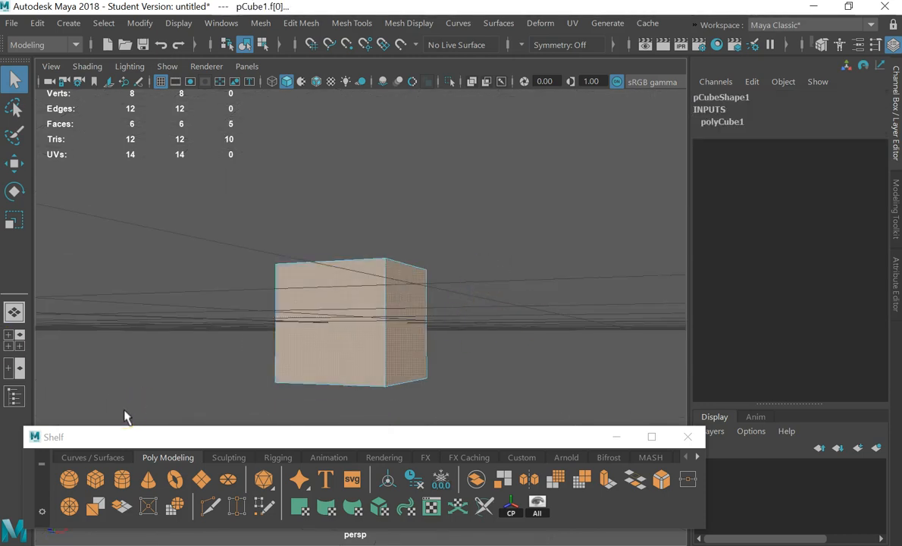
key("Delete")
left_click_drag(336, 334, 353, 276, "alt")
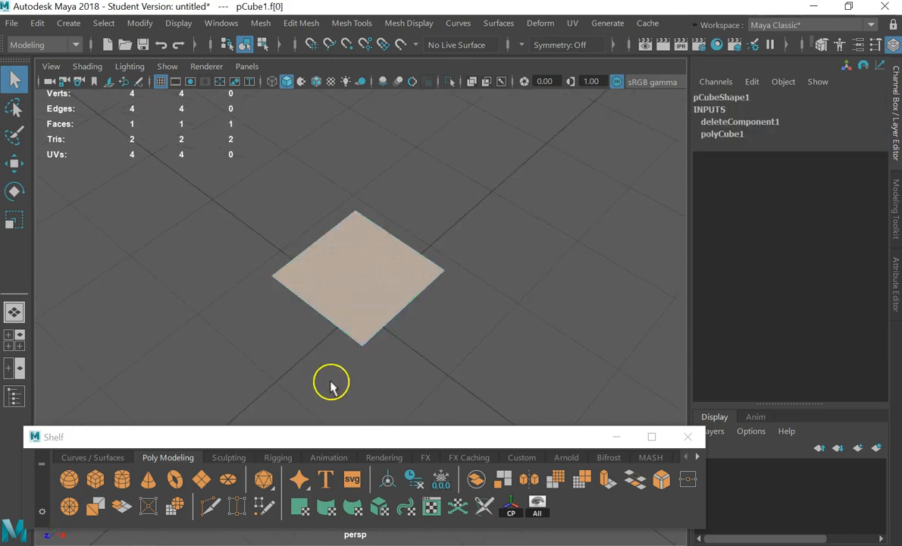
- Create a polygon plane on the grid and select the cube's remaining top face above it for comparison
left_click(201, 479)
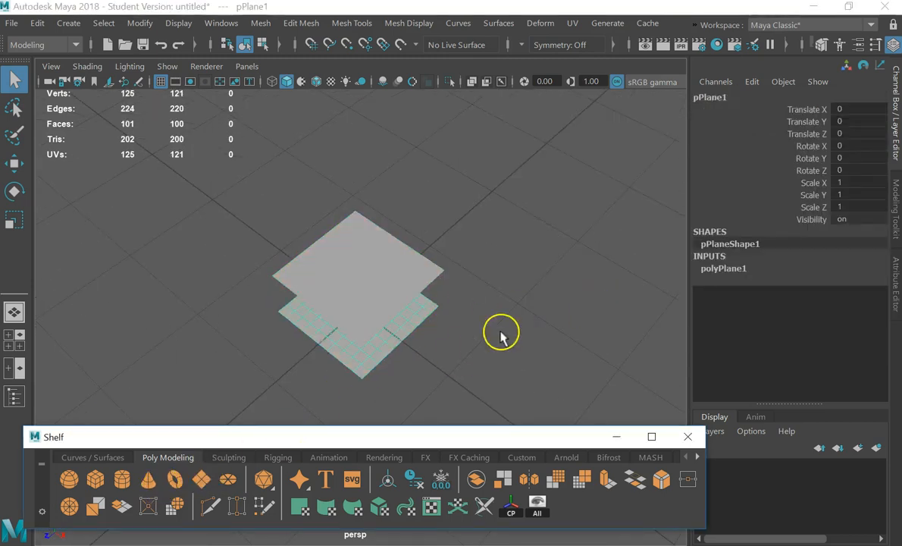
left_click_drag(500, 333, 543, 272, "alt")
scroll(362, 333, "up", 3)
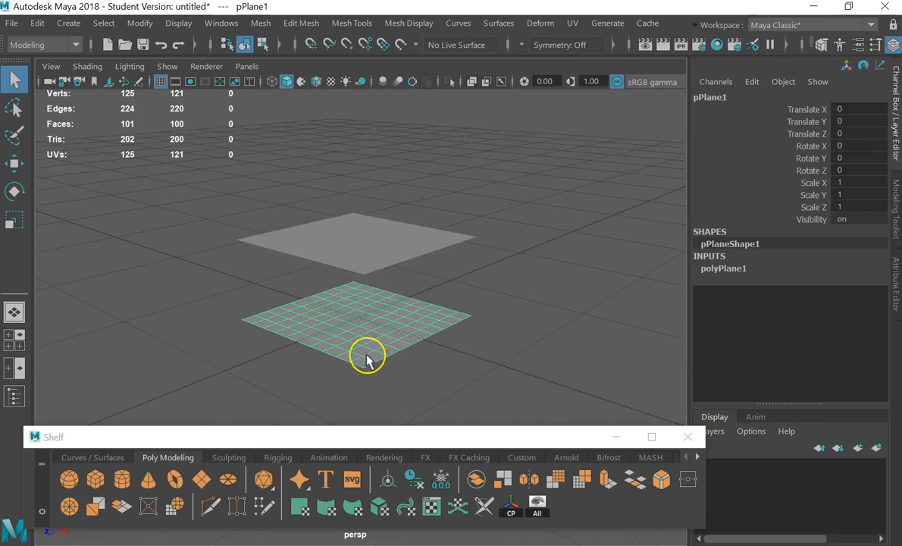
left_click(385, 260)
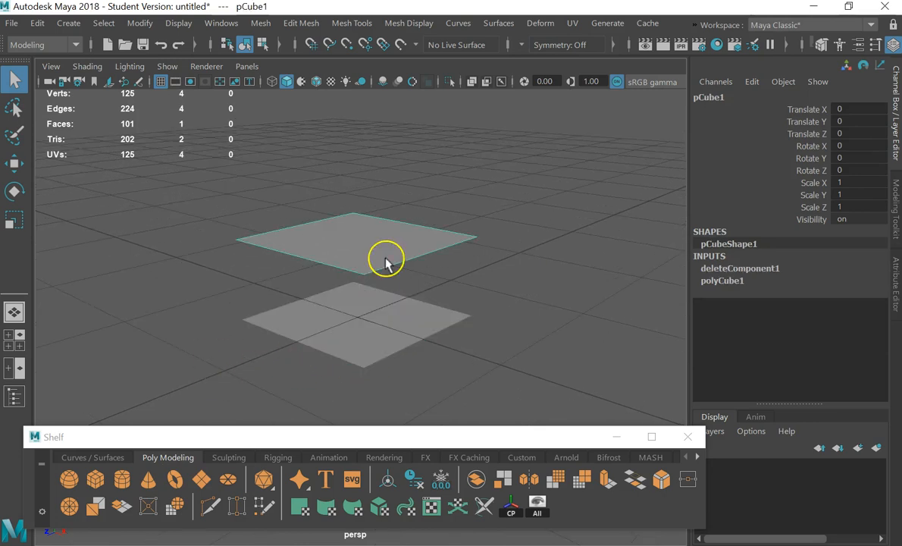
- Smooth the cube's remaining top face with 3 divisions using the Modeling Toolkit
left_click(896, 220)
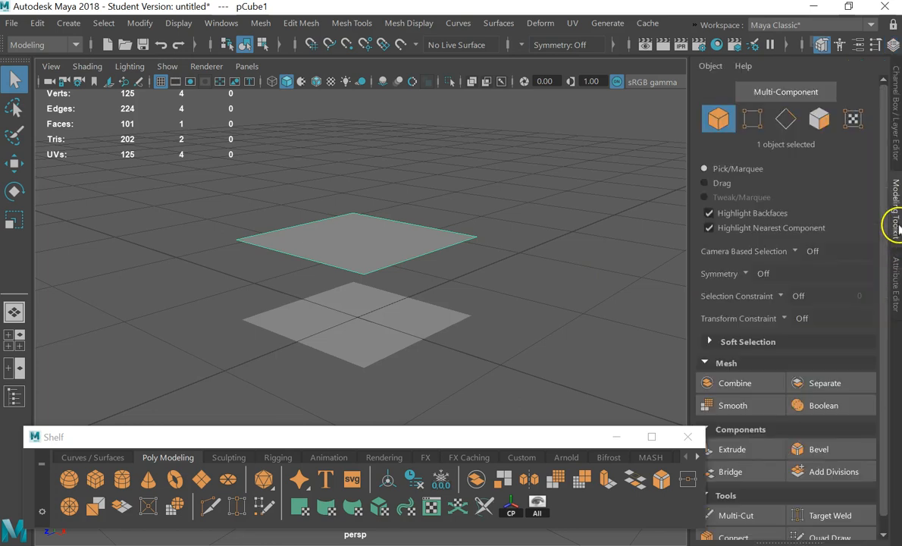
left_click(743, 407)
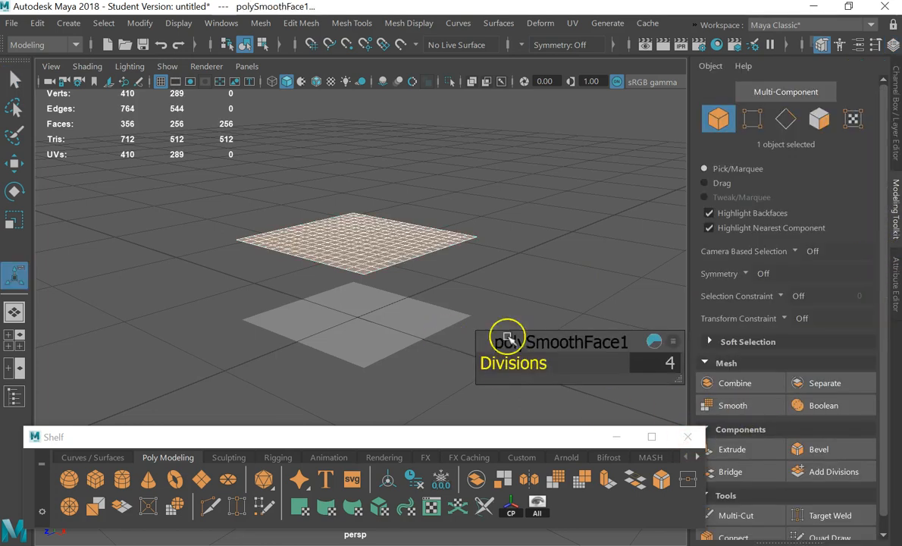
left_click(673, 365)
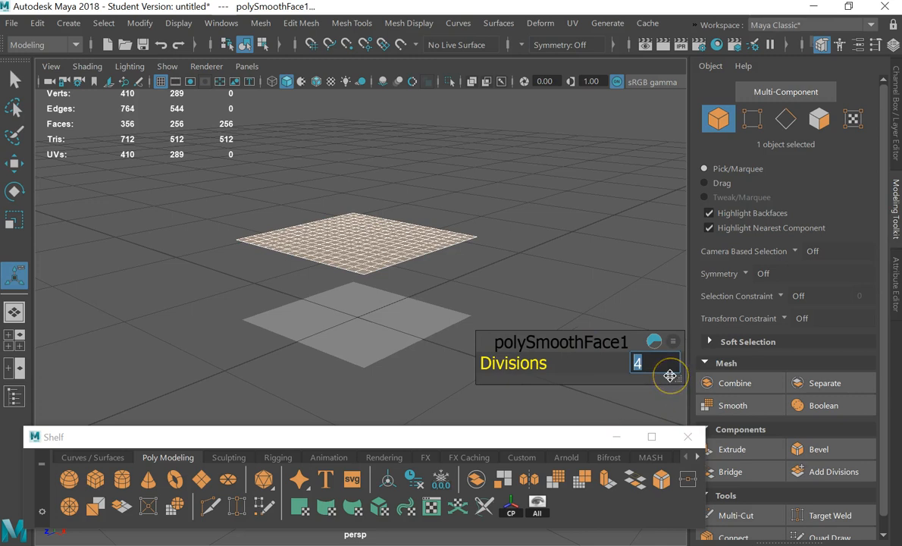
type("3")
key("Return")
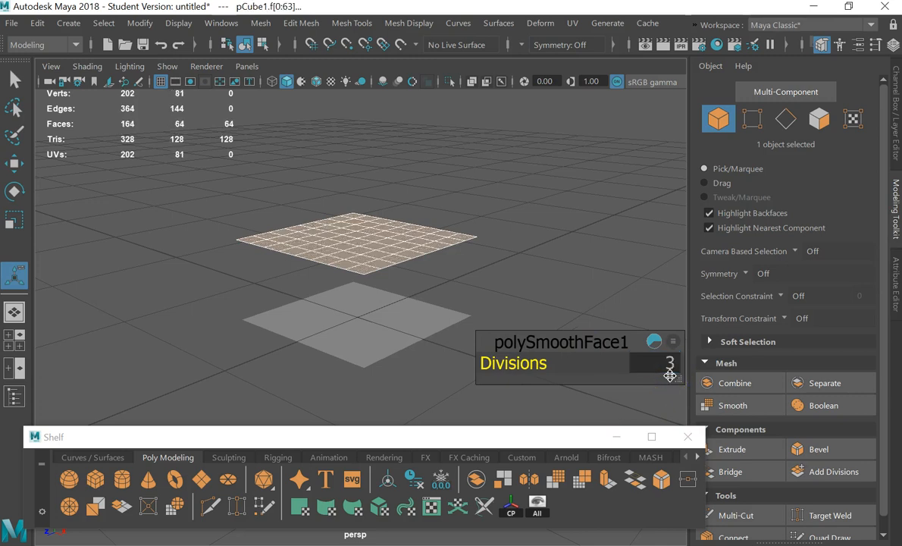
- Select the smoothed cube face and the polygon plane in turn to compare the density of their grids
left_click(303, 322)
left_click(369, 240)
left_click(371, 302)
left_click(411, 231)
left_click(368, 322)
left_click_drag(441, 257, 382, 312, "alt")
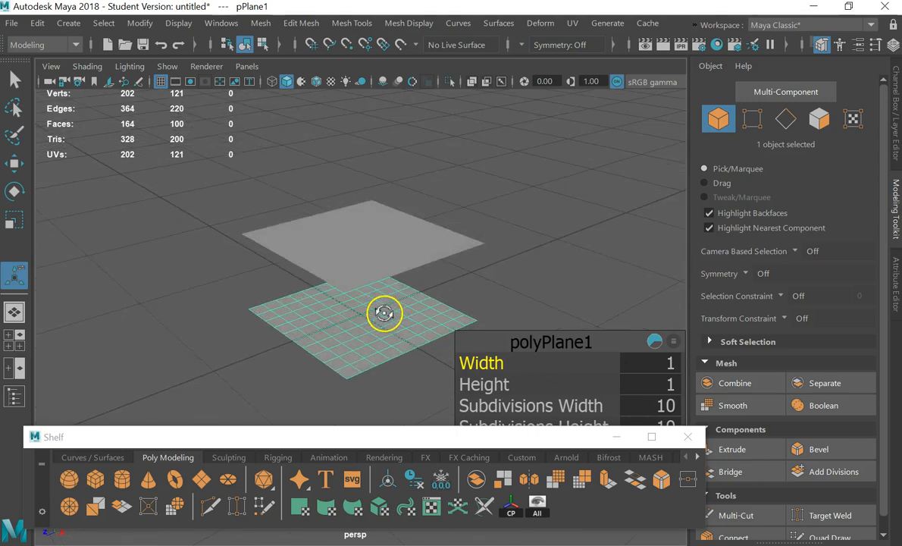
left_click(386, 250)
left_click(374, 311)
left_click(328, 231)
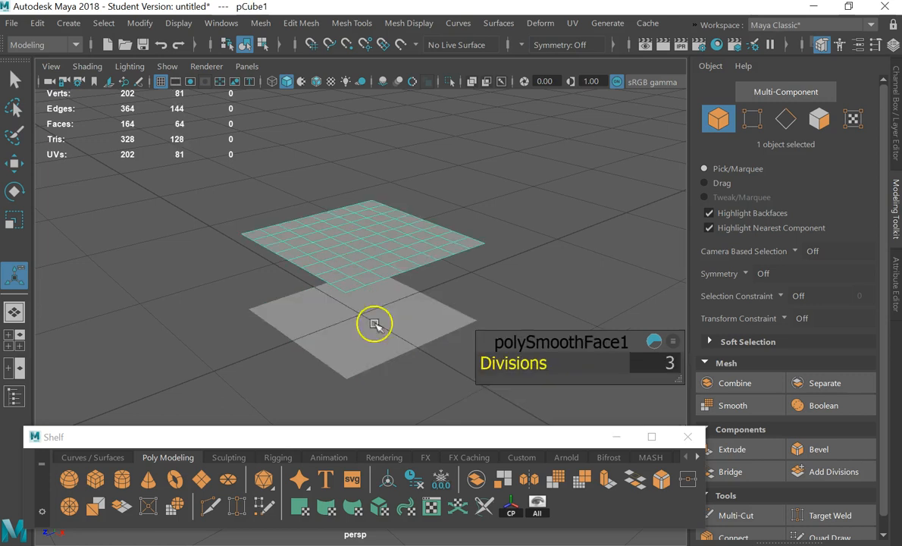
left_click(380, 356)
left_click(383, 231)
left_click(368, 304)
left_click(341, 235)
- Try smoothing the upper face with 4 and 1 divisions and set the divisions back to 3
left_click(667, 365)
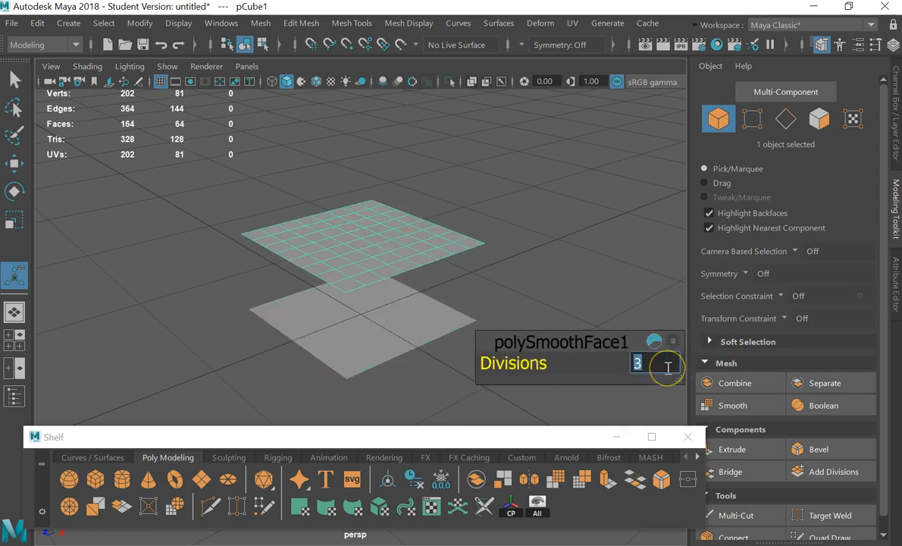
type("4")
key("Return")
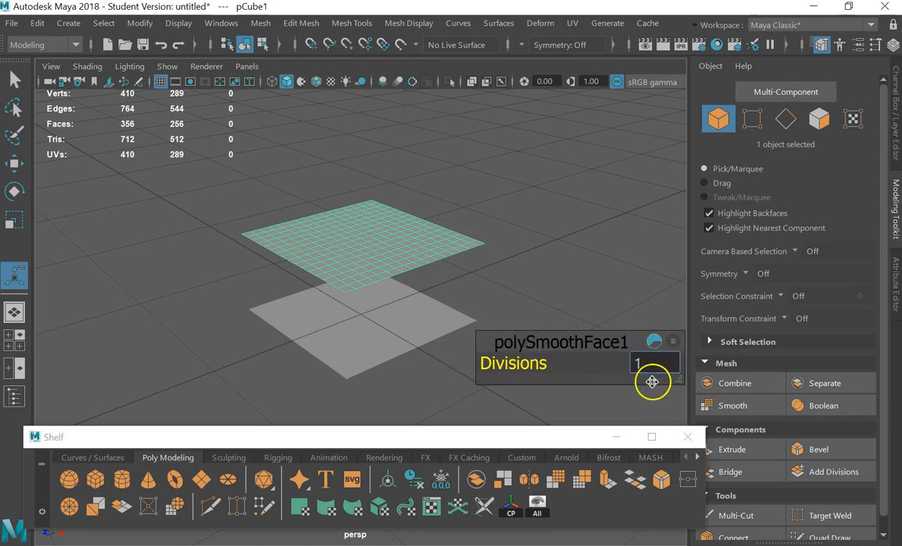
key("Return")
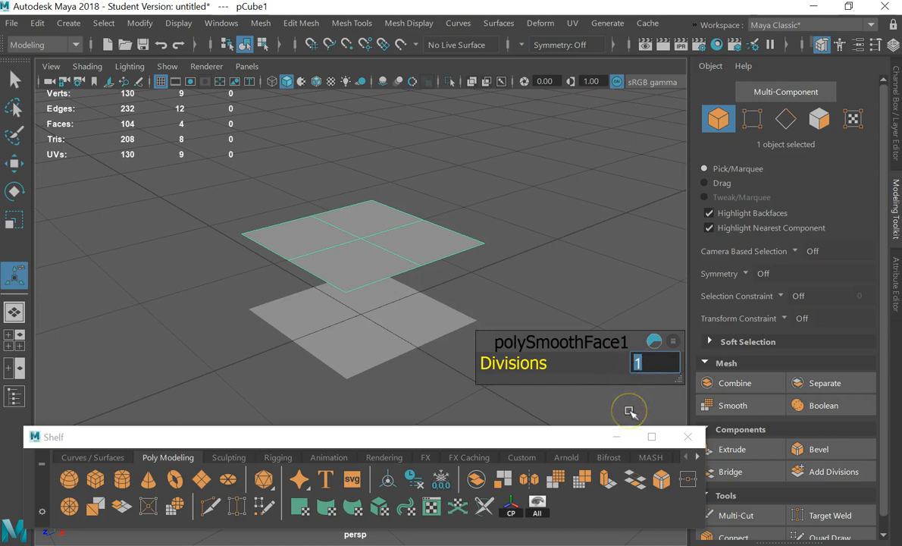
key("Return")
type("3")
key("Return")
- Leave the smooth settings and select the smoothed face and the plane alternately to check their wireframes
right_click_drag(397, 235, 453, 69)
left_click(369, 232)
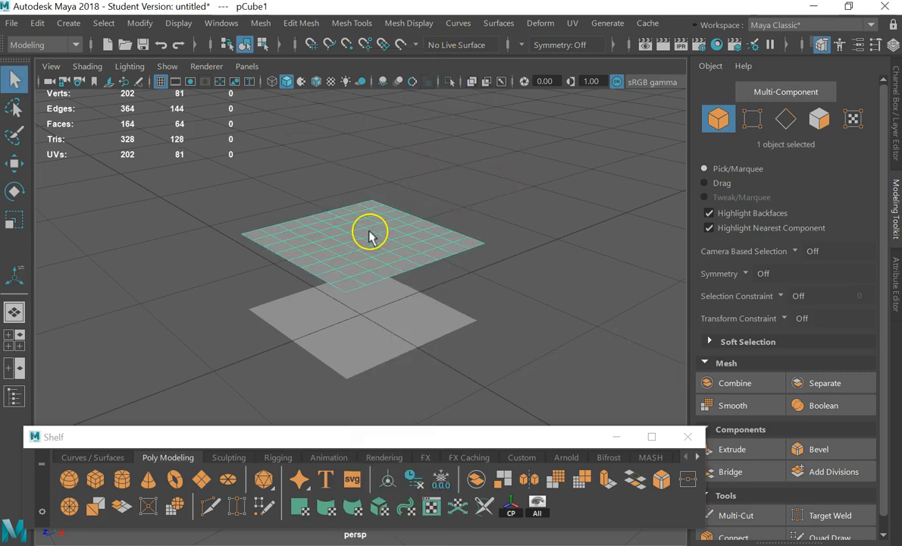
left_click(359, 359)
left_click(383, 257)
left_click(368, 307)
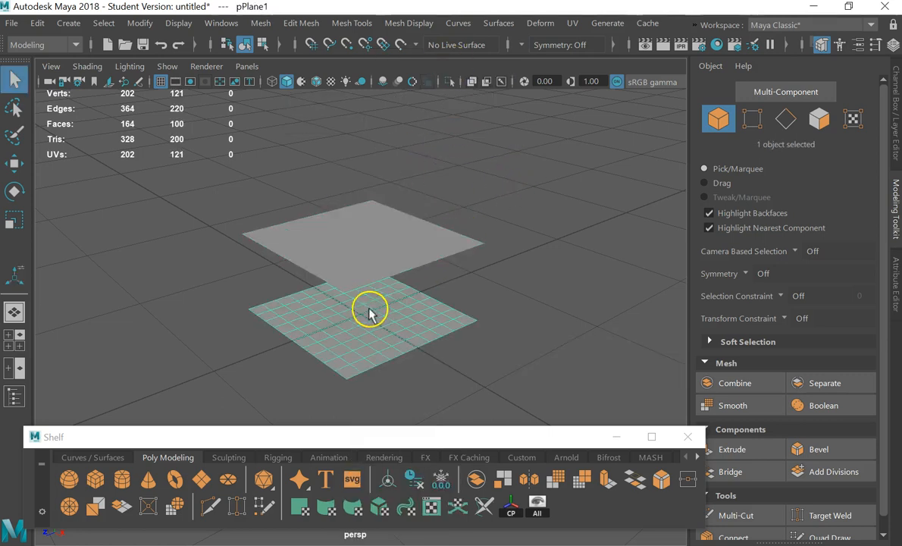
- Select both meshes in object mode and turn on Wireframe on Shaded for the viewport
right_click(379, 246)
mouse_move(377, 243)
right_mouse_down()
mouse_move(396, 97)
mouse_move(414, 80)
right_mouse_up()
left_click(494, 337)
left_click(432, 245)
right_click_drag(433, 246, 508, 122)
left_click(560, 208)
left_click_drag(536, 178, 274, 337)
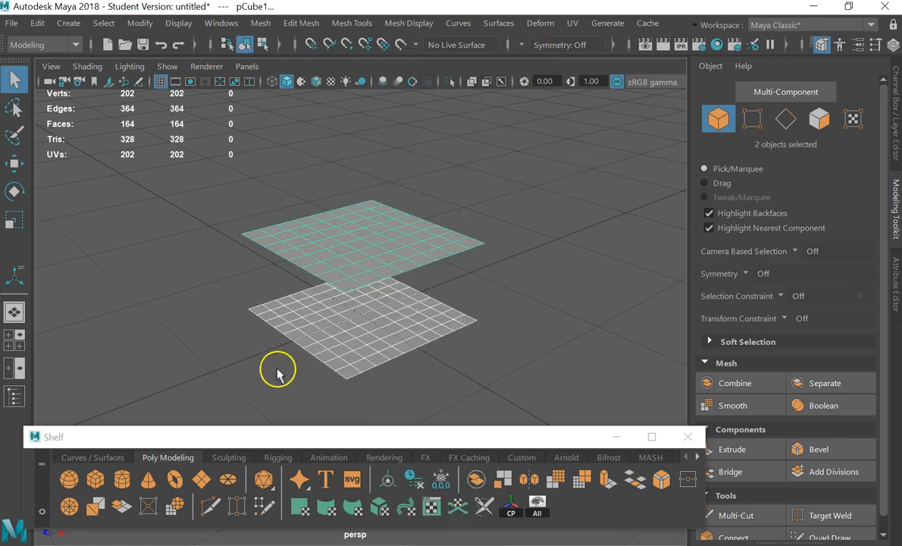
left_click(87, 67)
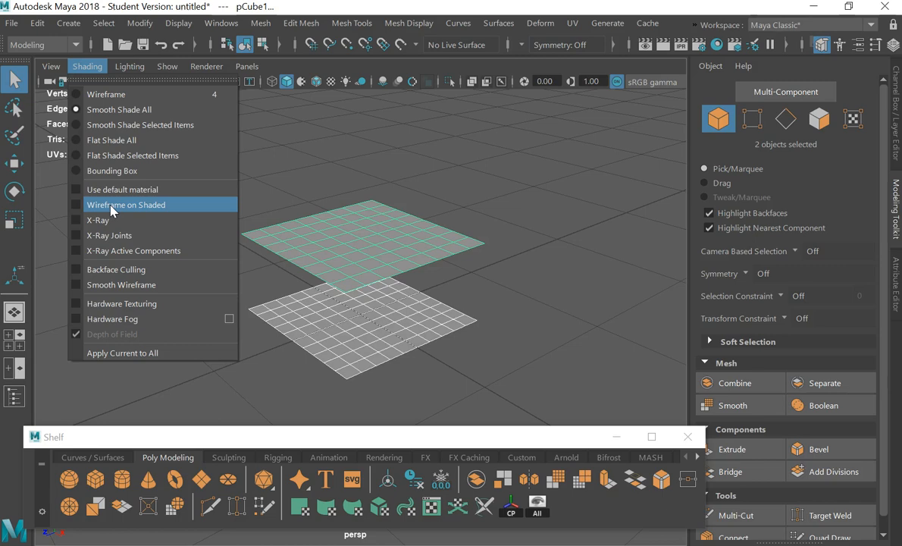
left_click(111, 211)
- Examine the wireframes of both meshes and compare the vertex counts of the smoothed face and the plane
left_click(453, 272)
left_click_drag(453, 273, 381, 230, "alt")
left_click(409, 248)
left_click_drag(288, 307, 328, 302, "alt")
left_click(547, 254)
left_click(390, 265)
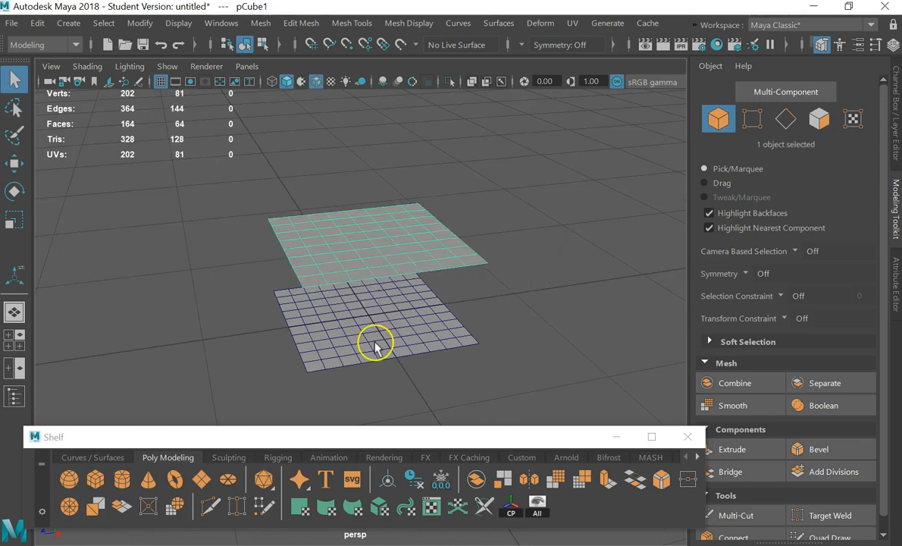
left_click(413, 333)
left_click(367, 243)
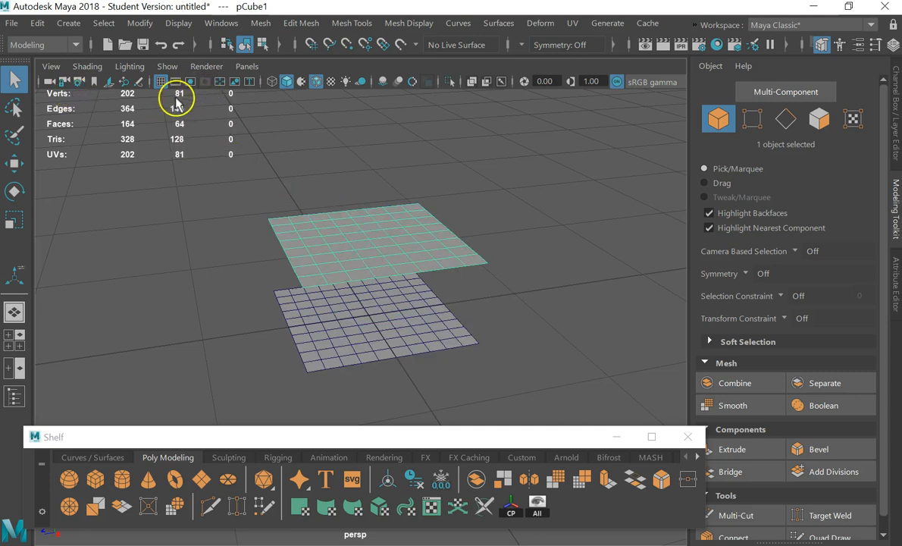
left_click(368, 325)
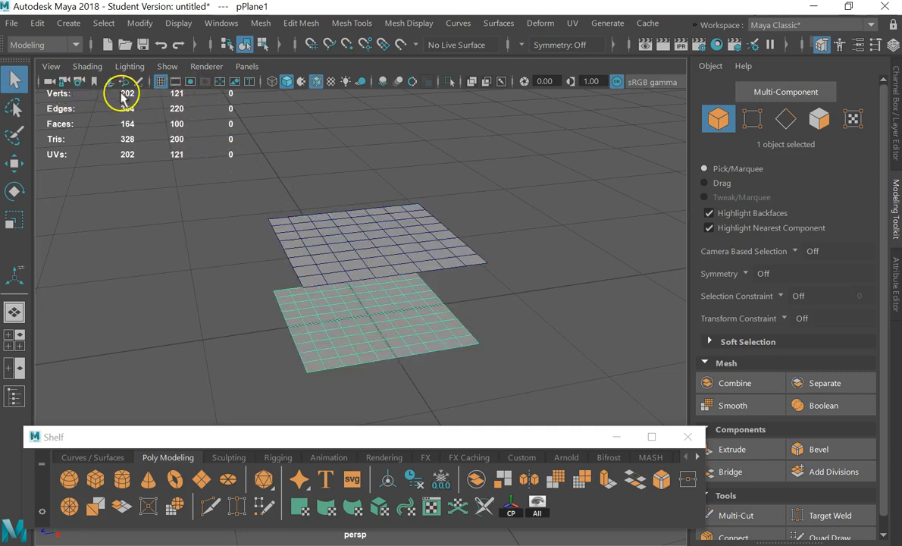
left_click(183, 95)
left_click(339, 244)
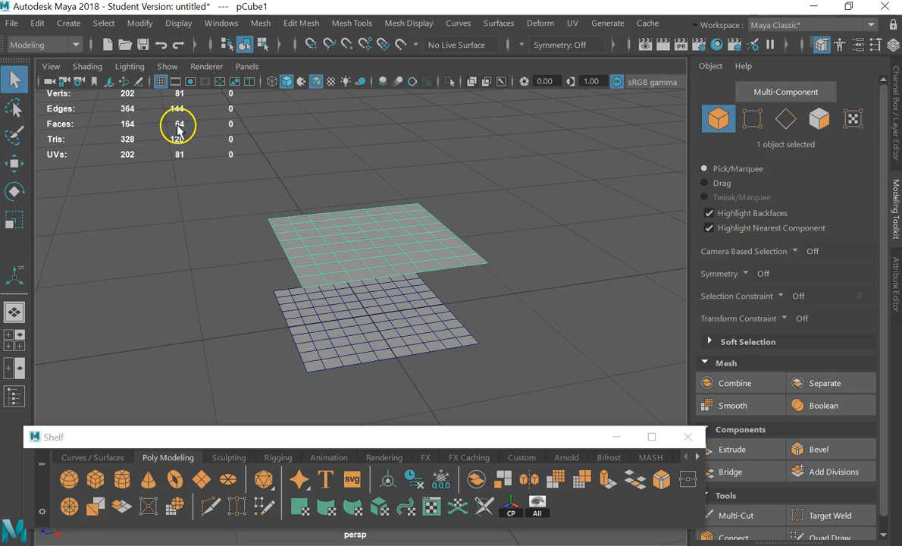
- Compare the face and triangle counts of both meshes and inspect their grids from several angles
left_click_drag(288, 235, 243, 234, "alt")
mouse_move(344, 236)
left_mouse_down("alt")
mouse_move(322, 250)
mouse_move(332, 231)
mouse_move(332, 252)
mouse_move(328, 230)
left_mouse_up("alt")
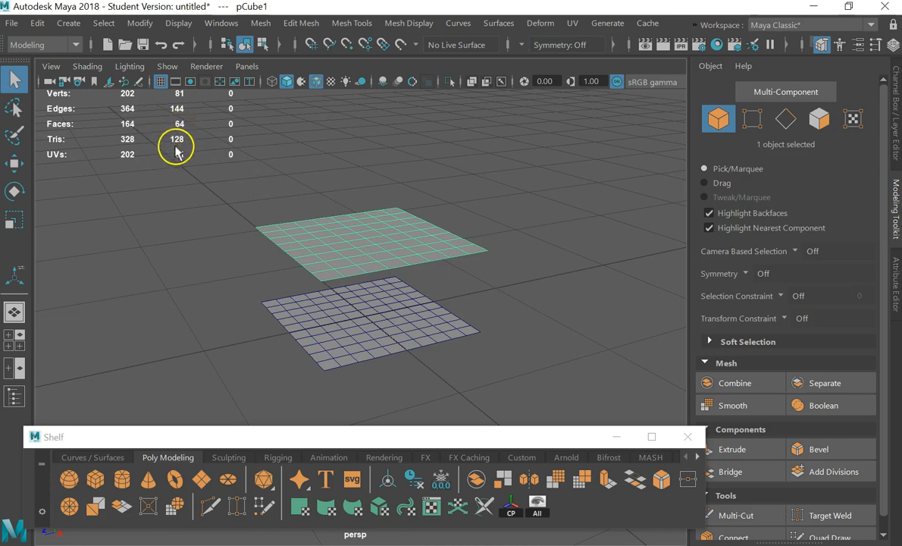
left_click_drag(290, 194, 308, 210, "alt")
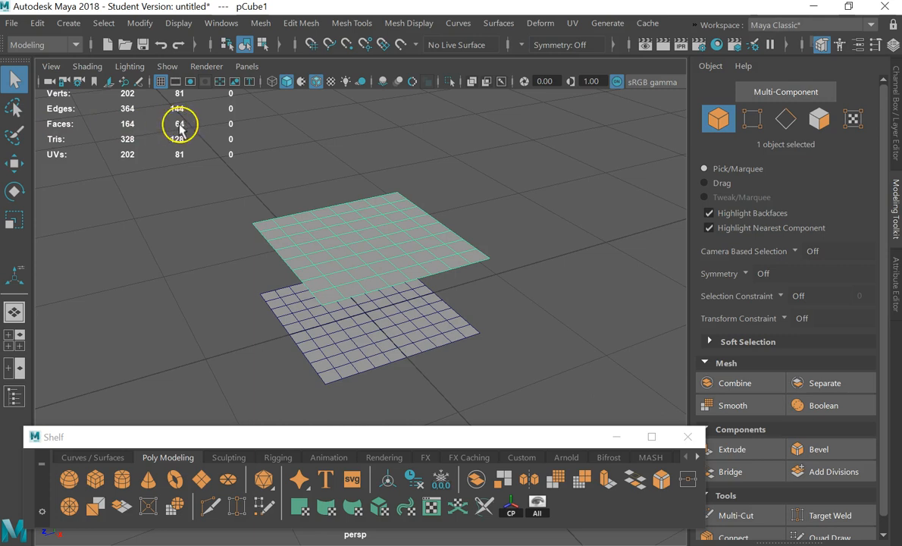
left_click(304, 336)
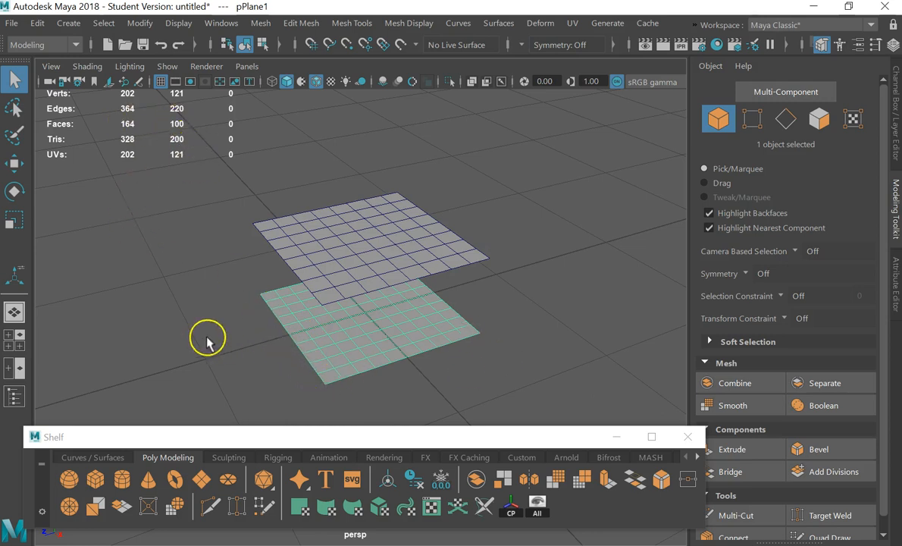
left_click(349, 210)
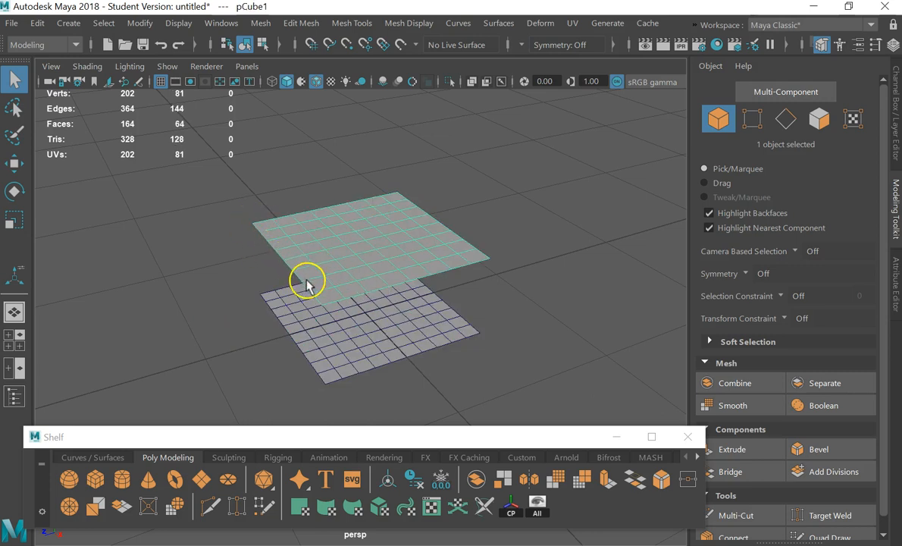
left_click_drag(307, 282, 282, 276, "alt")
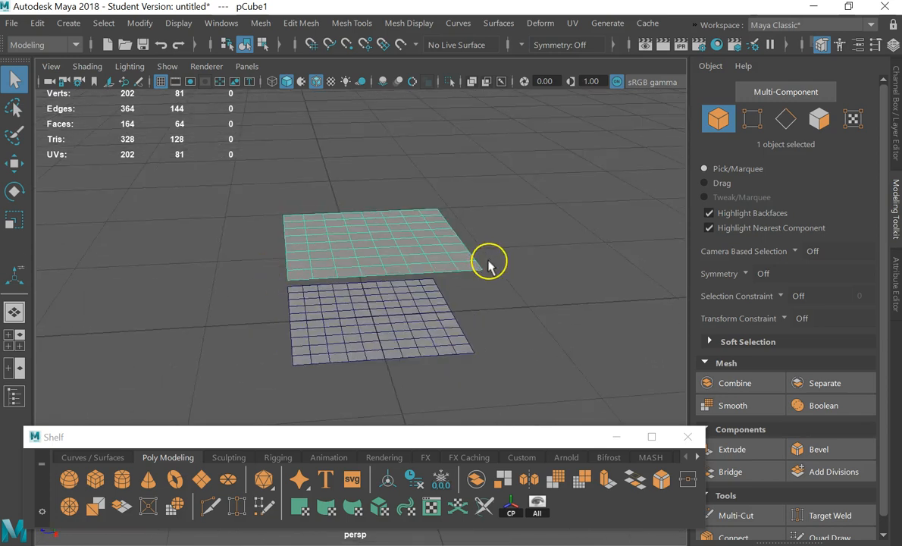
left_click_drag(265, 239, 306, 249, "alt")
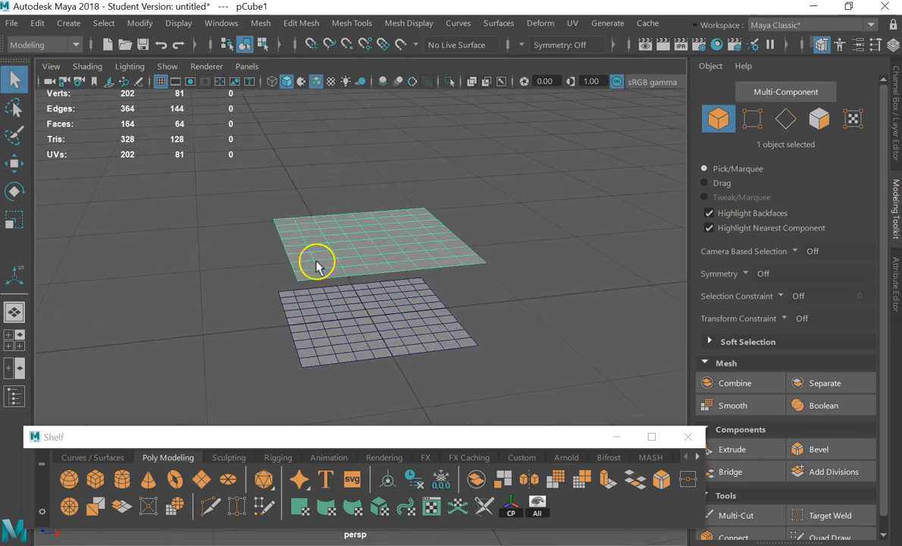
left_click(334, 301)
left_click_drag(404, 290, 485, 292, "alt")
left_click(533, 214)
- Delete the smoothed cube face and the polygon plane to empty the scene
left_click(381, 257)
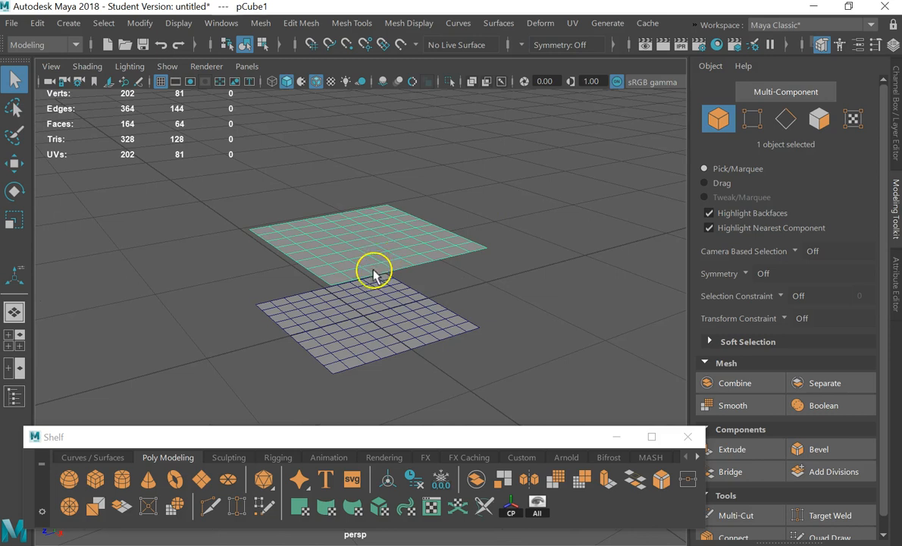
key("Delete")
left_click(324, 317)
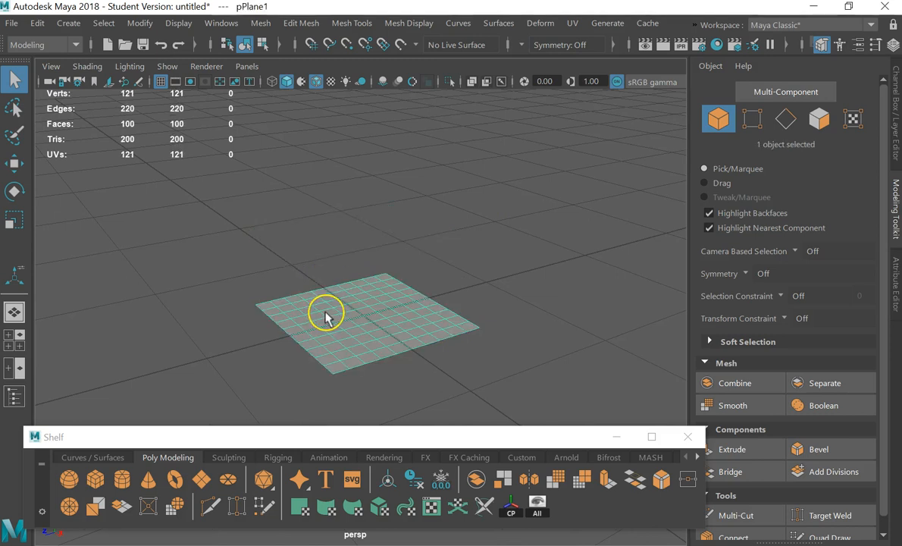
key("Delete")
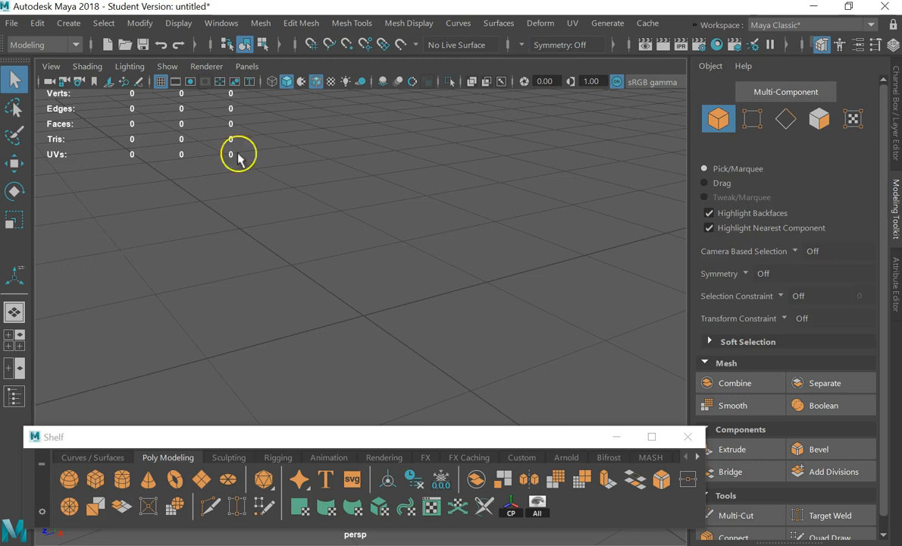
- Create a polygon sphere at the grid's centre and deselect it
left_click_drag(292, 371, 260, 338, "alt")
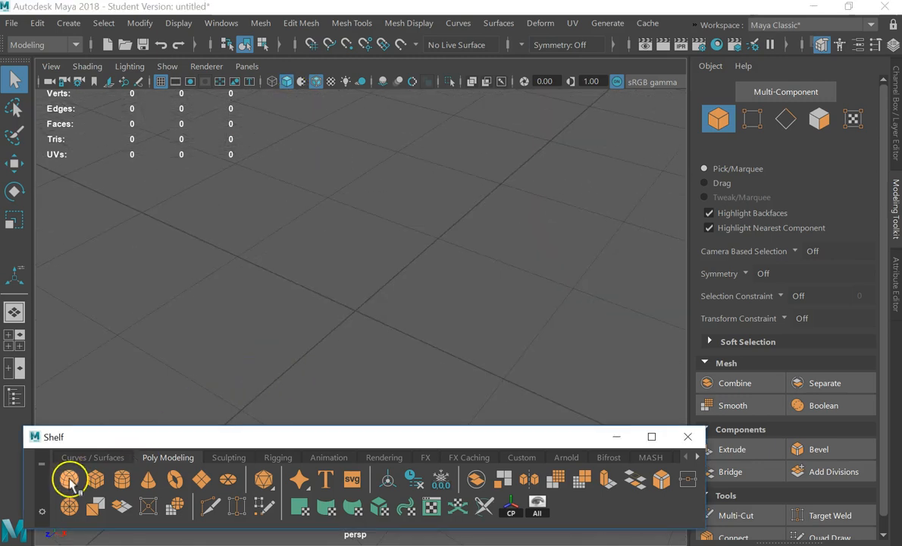
left_click(69, 478)
left_click_drag(294, 243, 269, 236, "alt")
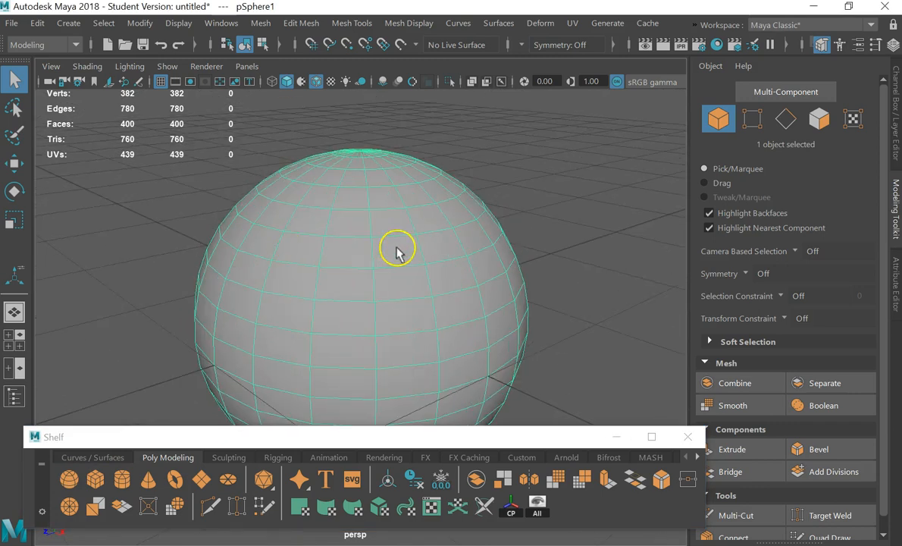
left_click(604, 221)
scroll(465, 298, "down", 5)
left_click_drag(333, 326, 312, 294, "alt")
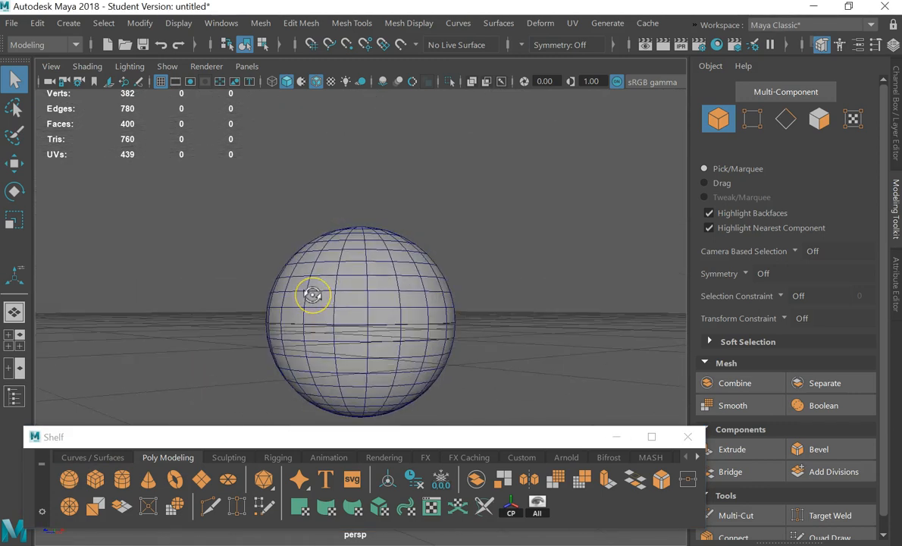
- Switch the sphere to face mode and activate the Paint Selection Tool
left_click(349, 298)
right_click_drag(348, 298, 348, 140)
left_click_drag(475, 335, 528, 242, "alt")
left_click(14, 138)
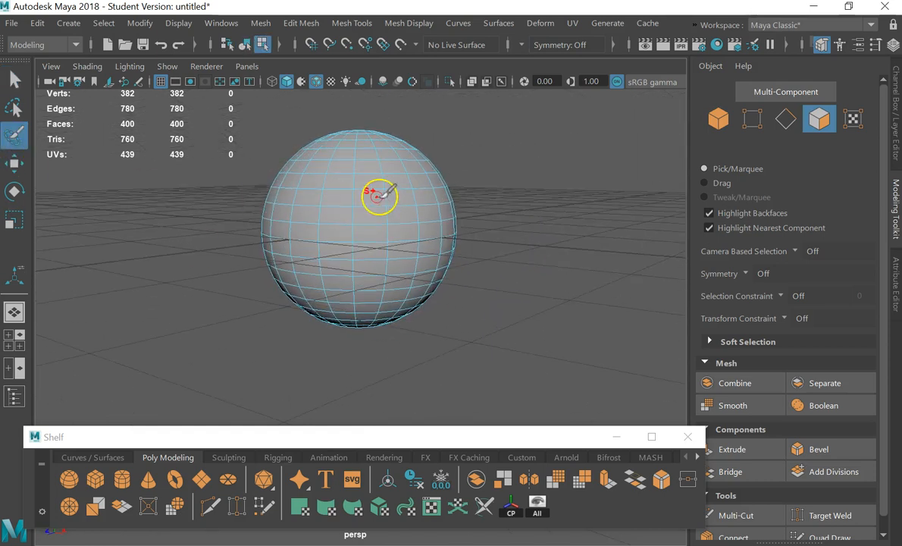
left_click_drag(372, 196, 378, 227, "alt")
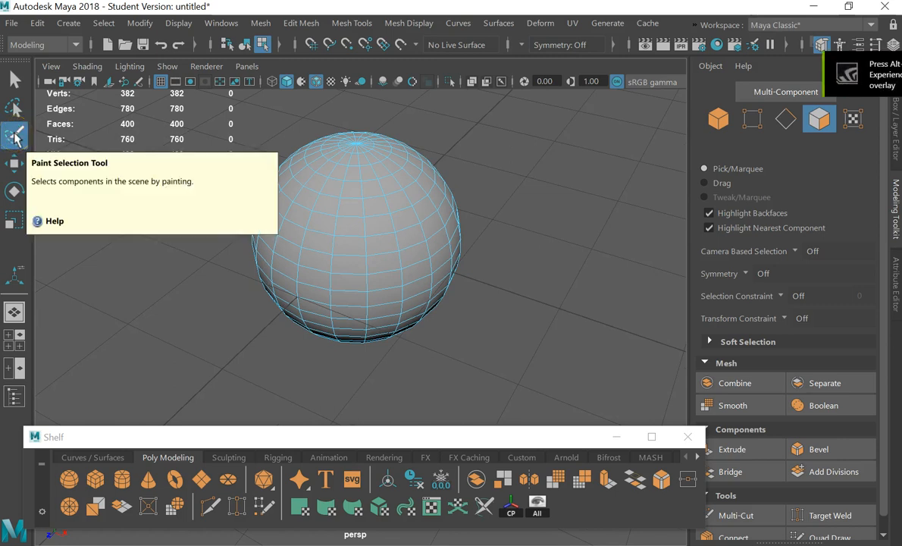
- Paint-select a rectangular block of 20 faces on the side of the sphere
mouse_move(363, 216)
left_mouse_down()
mouse_move(362, 258)
mouse_move(385, 251)
mouse_move(382, 265)
left_mouse_up()
key("b")
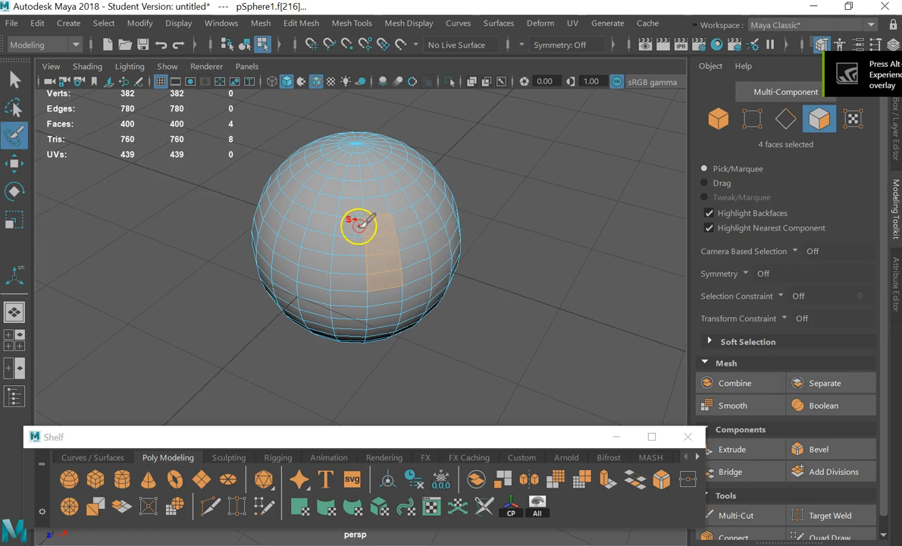
mouse_move(337, 217)
left_mouse_down()
mouse_move(349, 207)
mouse_move(479, 220)
mouse_move(357, 223)
mouse_move(409, 218)
mouse_move(376, 228)
mouse_move(386, 219)
mouse_move(368, 217)
mouse_move(339, 233)
mouse_move(343, 225)
mouse_move(299, 233)
mouse_move(337, 224)
mouse_move(312, 223)
mouse_move(347, 230)
mouse_move(349, 262)
mouse_move(310, 270)
left_mouse_up()
left_click_drag(365, 286, 408, 273)
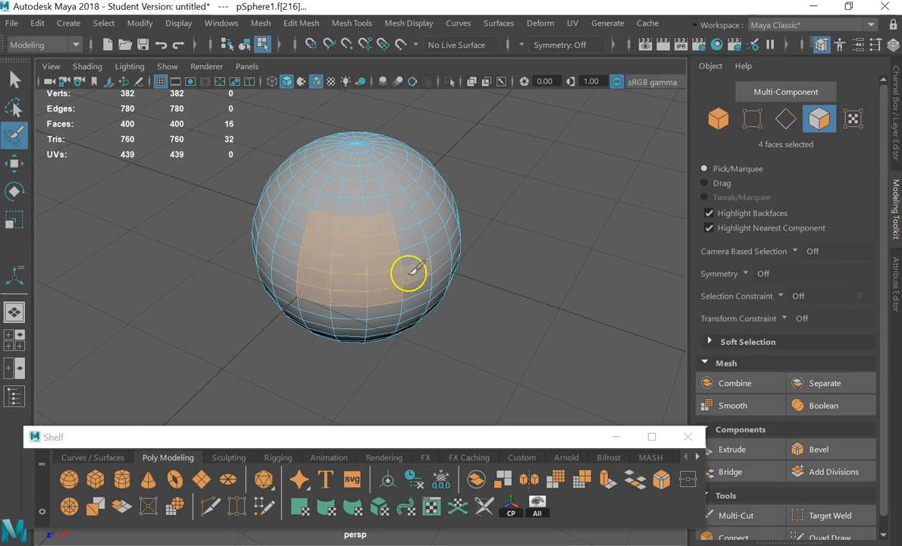
left_click_drag(400, 228, 409, 290)
- Extrude the 20 painted faces outward from the sphere, scale them and pull them farther away along Z
left_click_drag(276, 242, 198, 258, "alt")
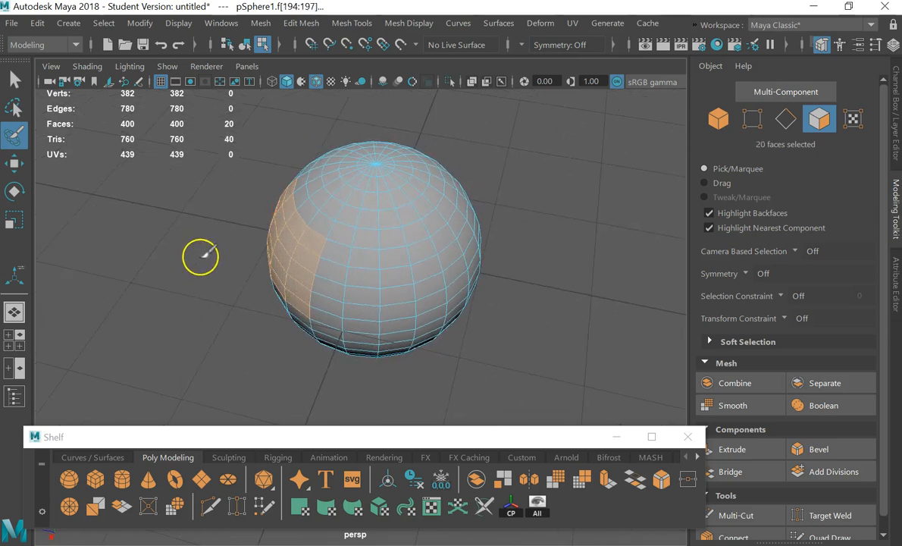
key("ctrl+e")
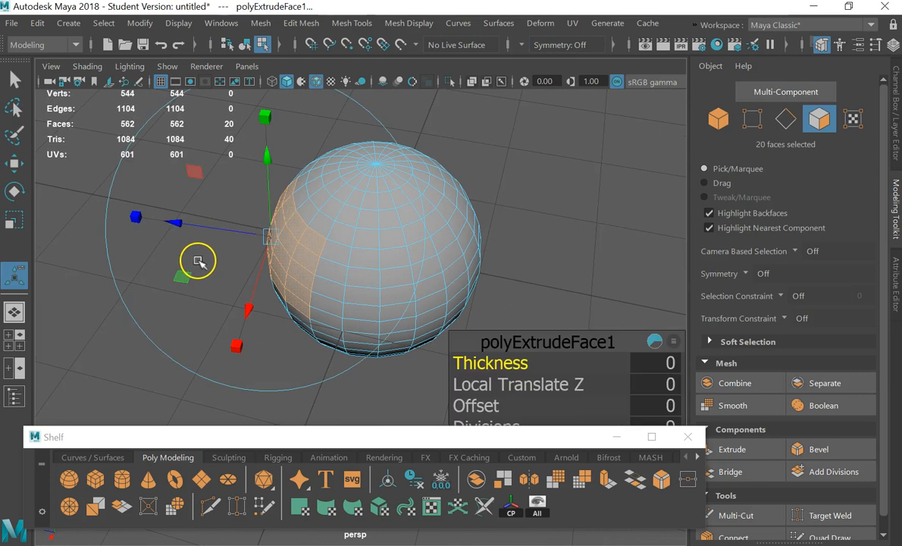
left_click_drag(176, 228, 239, 265)
key("r")
key("w")
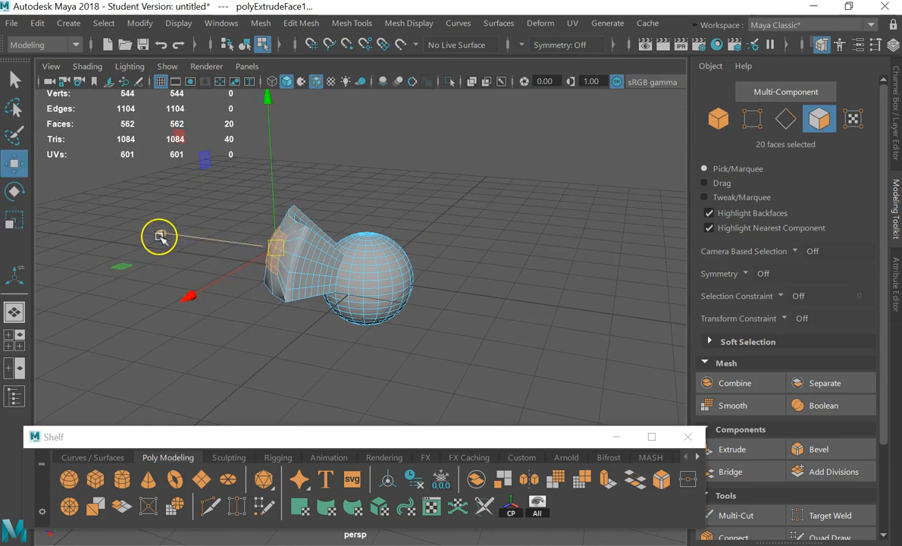
left_click_drag(261, 271, 282, 325, "alt")
left_click_drag(265, 374, 328, 294, "alt")
- Preview the extruded sphere smoothed, return it to object mode and delete it
key("3")
right_click_drag(368, 282, 447, 76)
left_click_drag(518, 296, 488, 328, "alt")
left_click(291, 244)
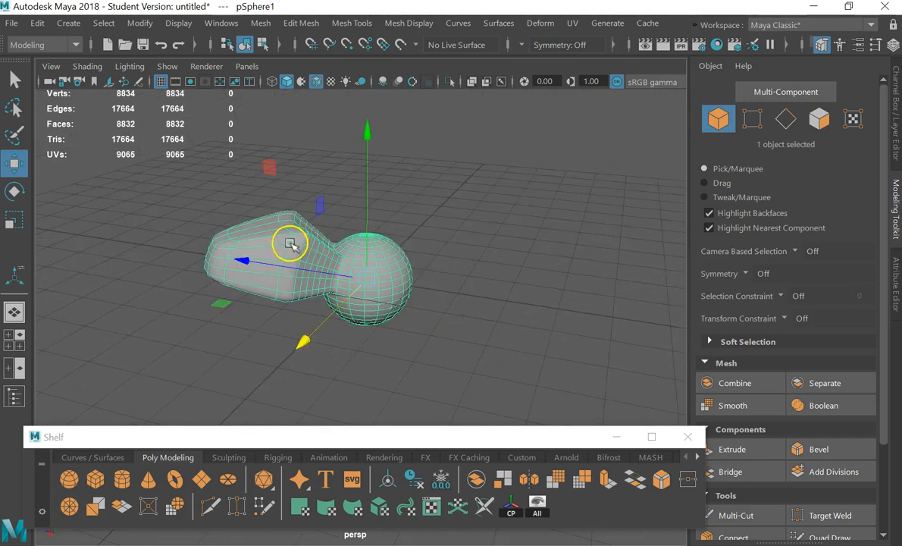
key("Delete")
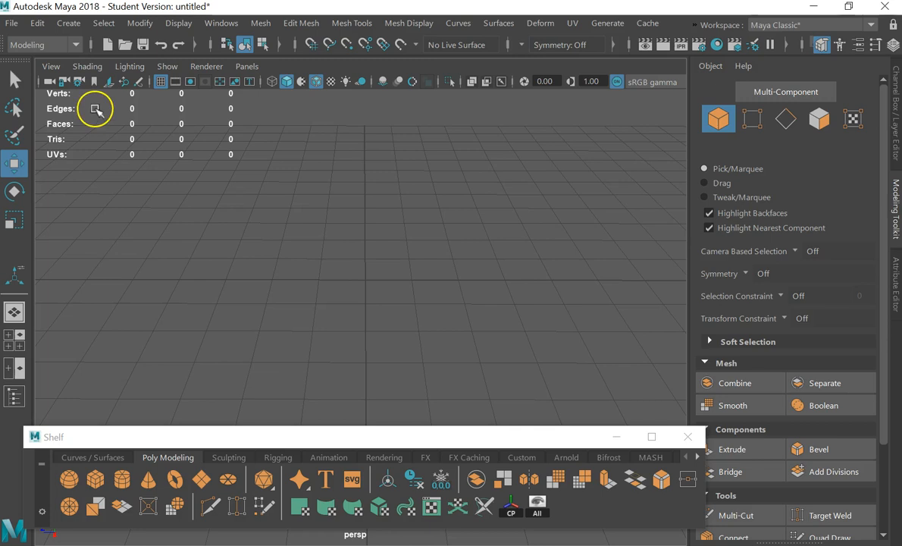
- Create a polygon cube at the grid's centre and move it along the positive X axis
left_click(14, 79)
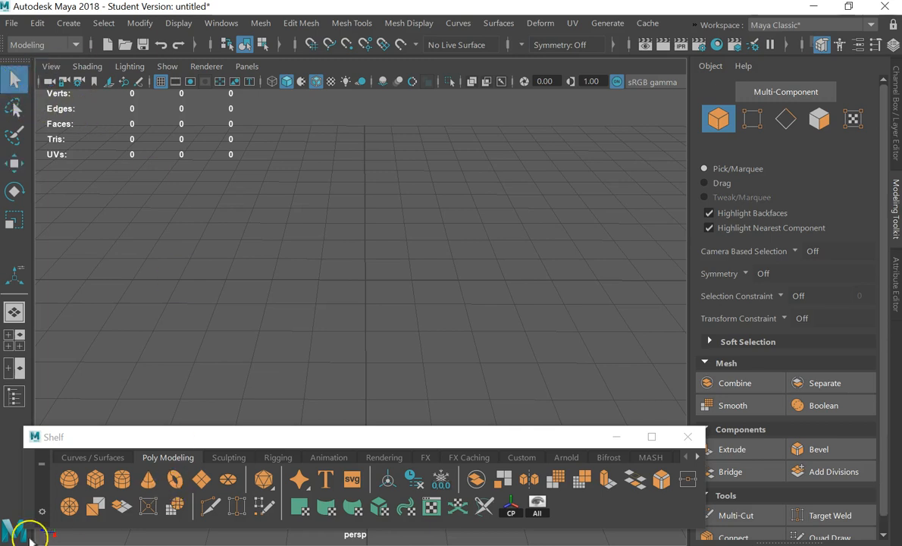
left_click(94, 479)
left_click_drag(328, 267, 372, 298, "alt")
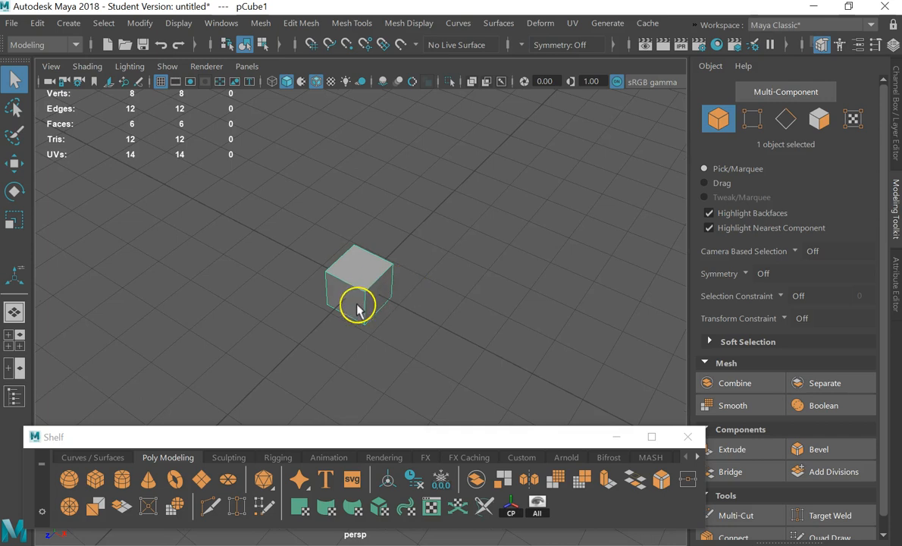
key("w")
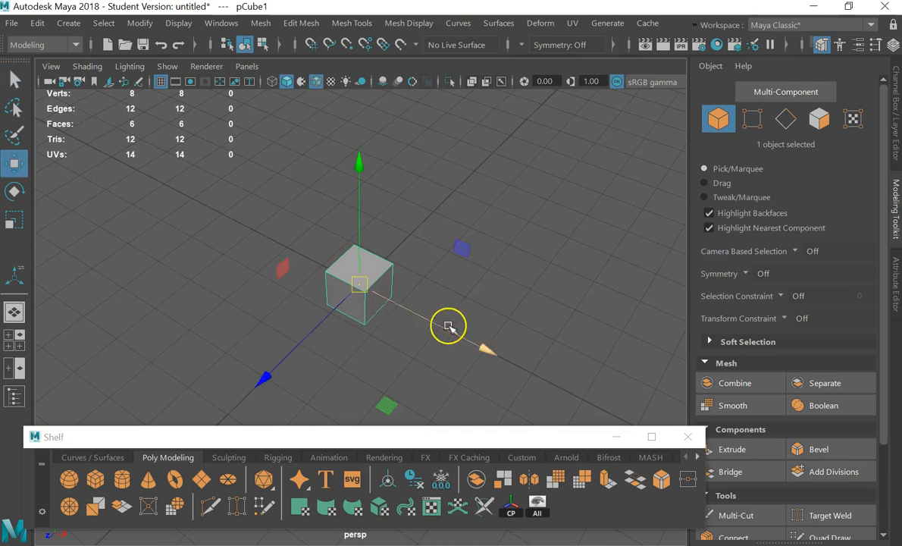
left_click_drag(489, 351, 559, 369)
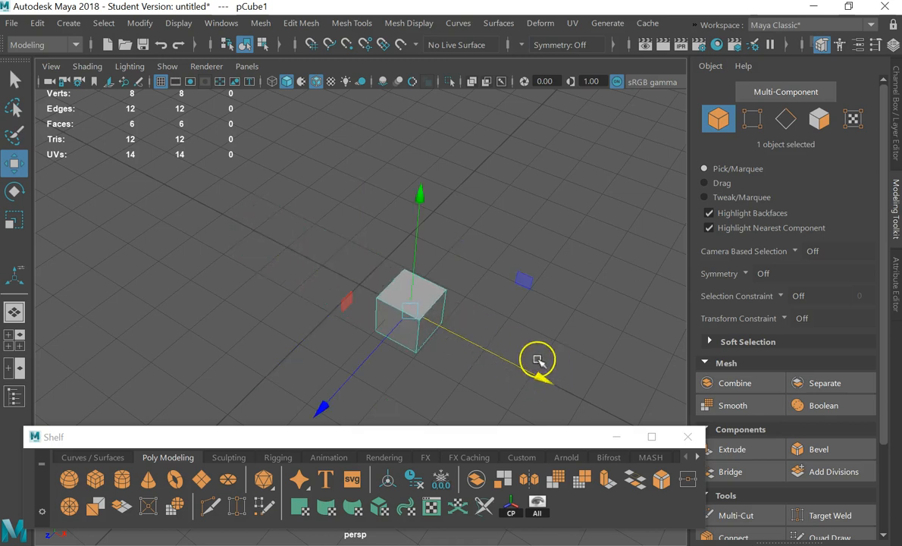
- Rotate the cube about its Y axis and scale it up uniformly to roughly twice its size
key("e")
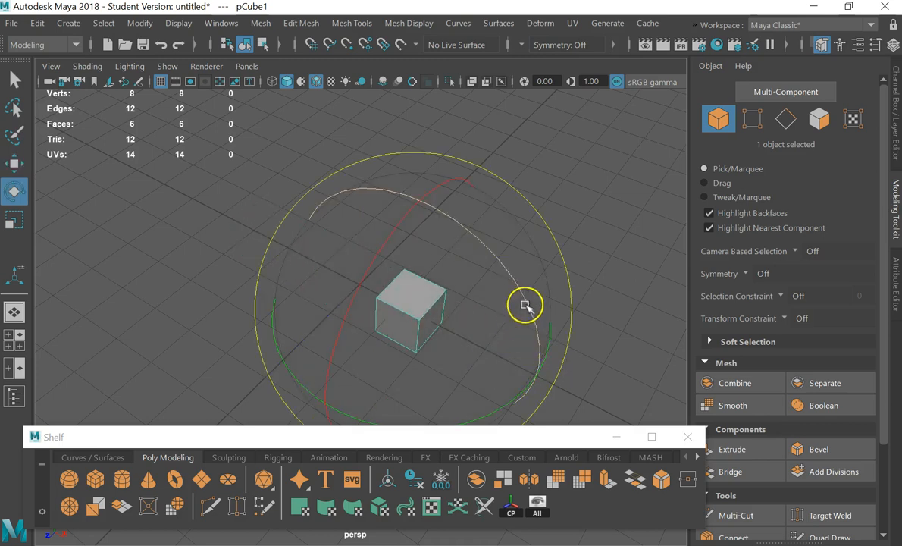
left_click_drag(524, 386, 677, 323)
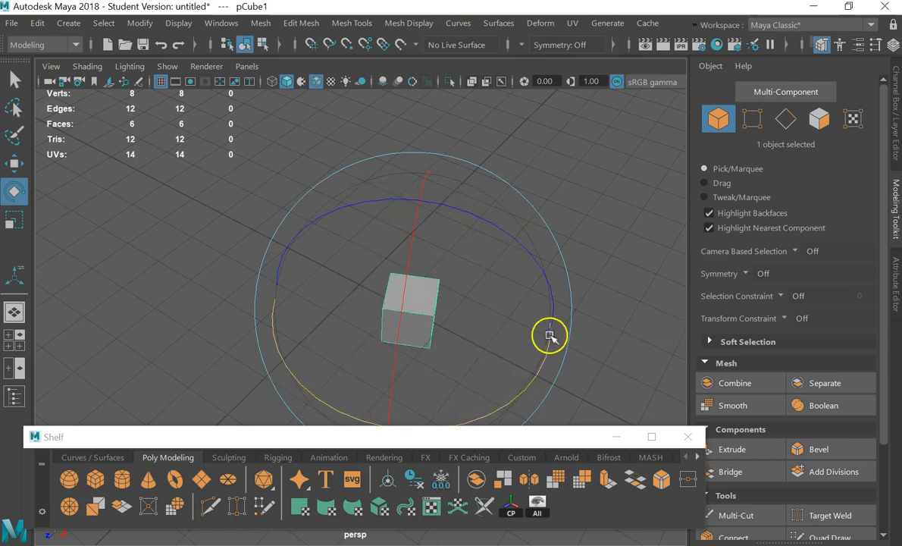
key("r")
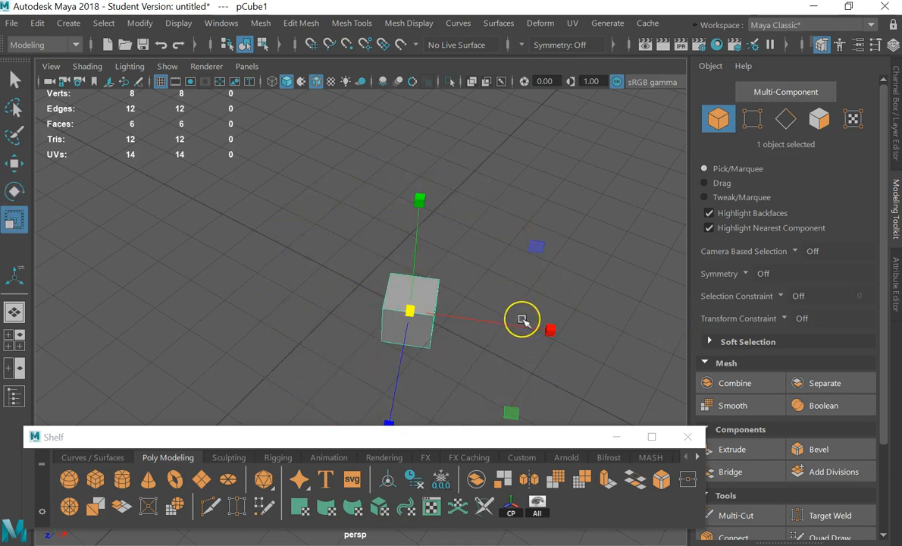
left_click(398, 319)
left_click_drag(414, 309, 464, 304)
left_click(549, 265)
left_click(452, 310)
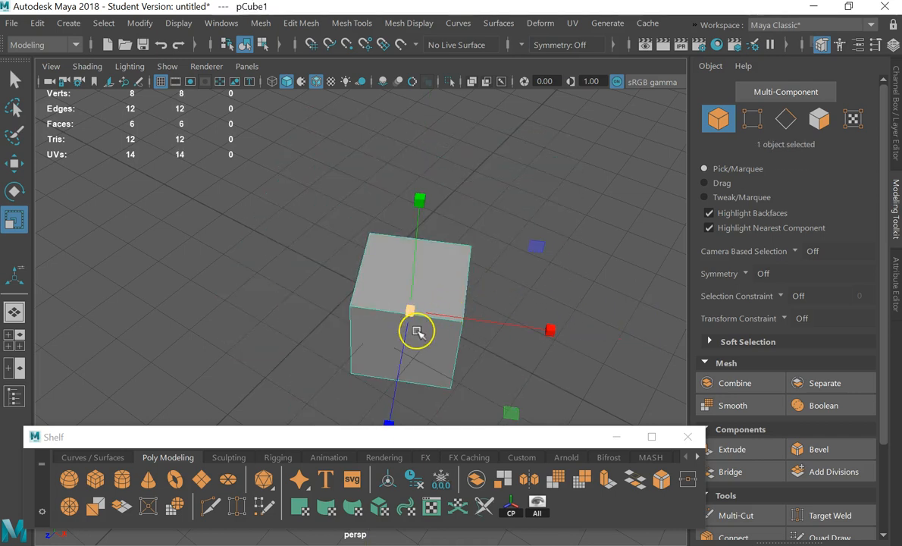
- Delete the enlarged cube and create a new polygon cube at the grid's centre
key("Delete")
left_click(417, 172)
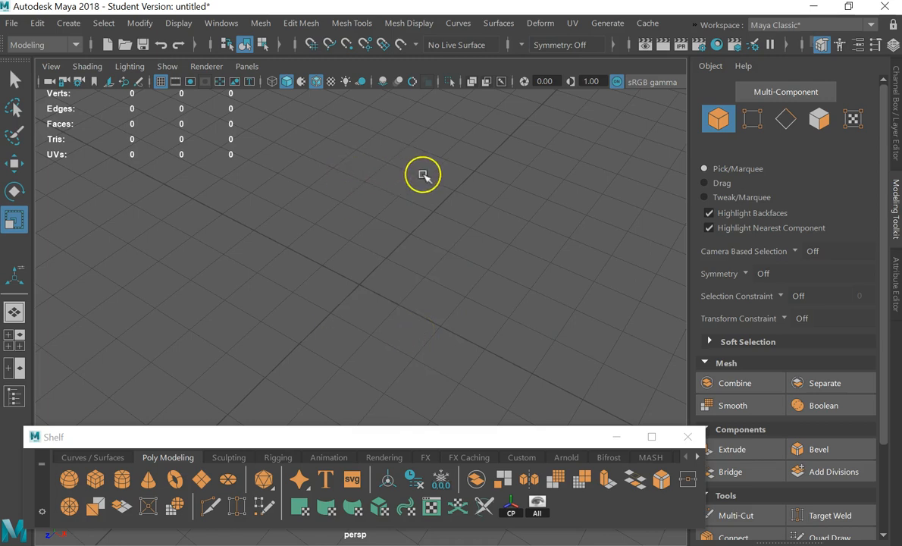
right_click(429, 179, "shift")
right_click_drag(430, 182, 426, 220, "shift")
mouse_move(389, 267)
left_mouse_down("alt")
mouse_move(387, 254)
mouse_move(383, 270)
left_mouse_up("alt")
- Enlarge and shrink the scale manipulator's display size several times
key("plus")
key("minus")
key("minus")
key("plus")
key("minus")
key("plus")
key("minus")
key("plus")
- Scale the cube up uniformly to about 9.6 and try selecting single corner vertices on its upper side
key("alt")
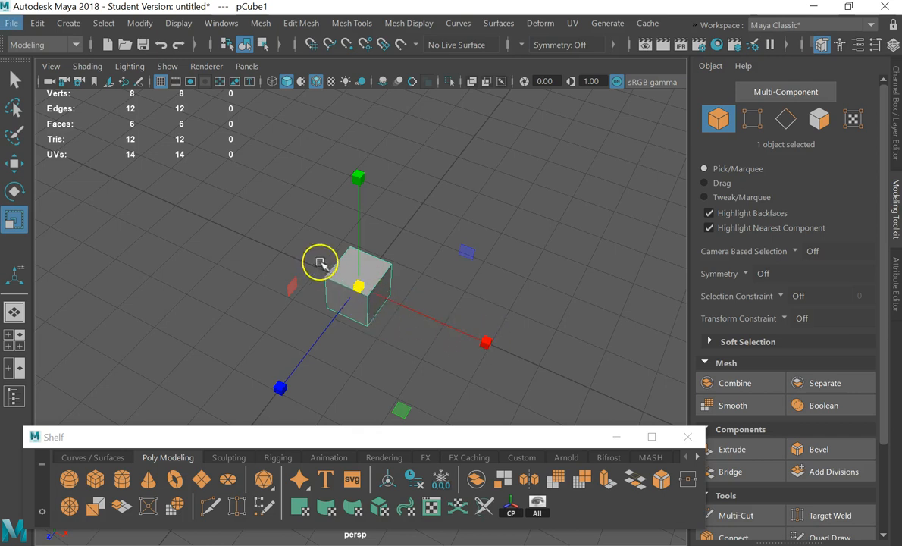
right_click_drag(346, 276, 699, 262, "alt")
key("F9")
left_click(363, 280)
scroll(363, 279, "down", 10)
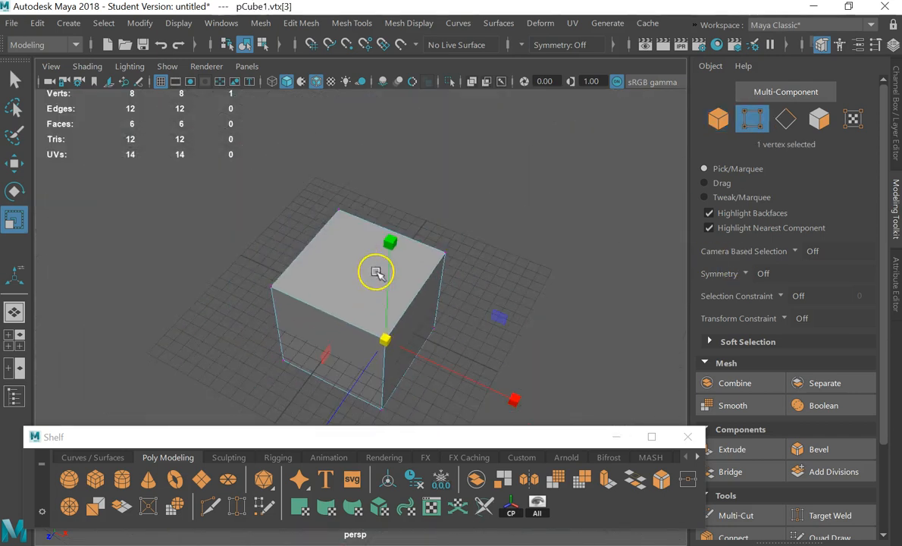
left_click_drag(374, 313, 368, 284, "alt")
left_click(479, 243)
left_click(279, 250)
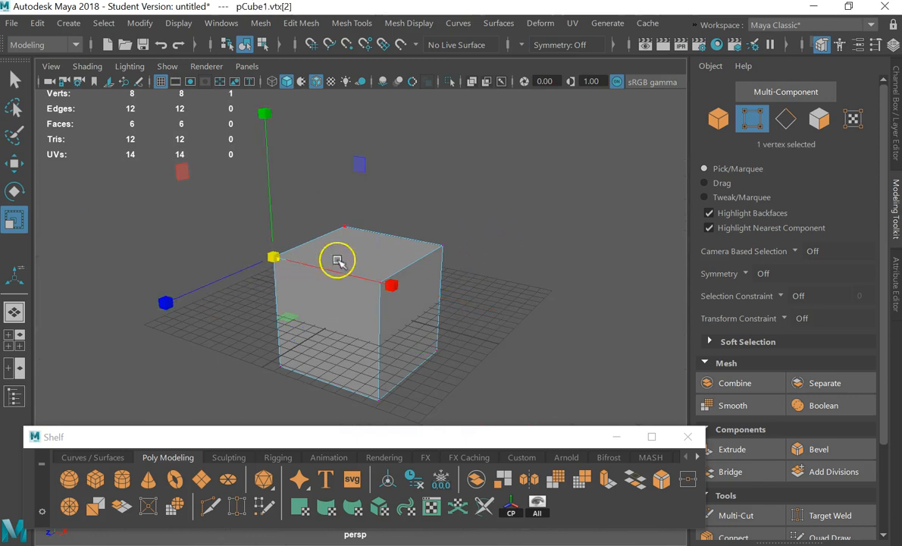
- Return the cube to object mode and set its Scale X, Y and Z to 10 together
right_click_drag(383, 252, 459, 70)
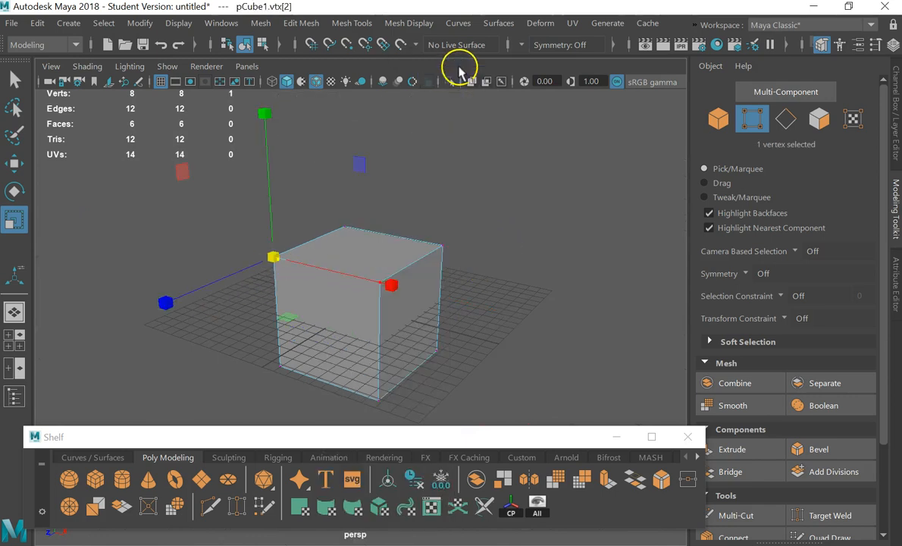
mouse_move(648, 298)
left_mouse_down("alt")
mouse_move(595, 318)
mouse_move(631, 298)
left_mouse_up("alt")
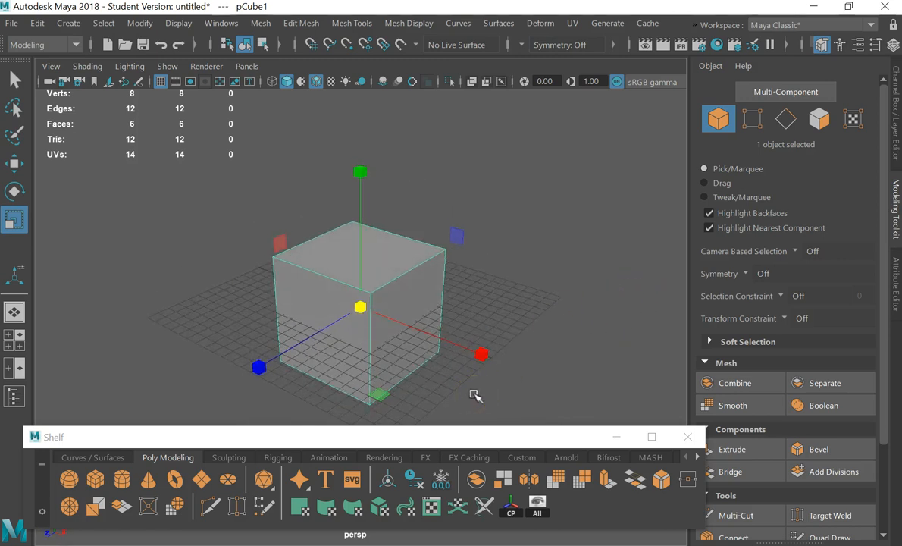
left_click(895, 134)
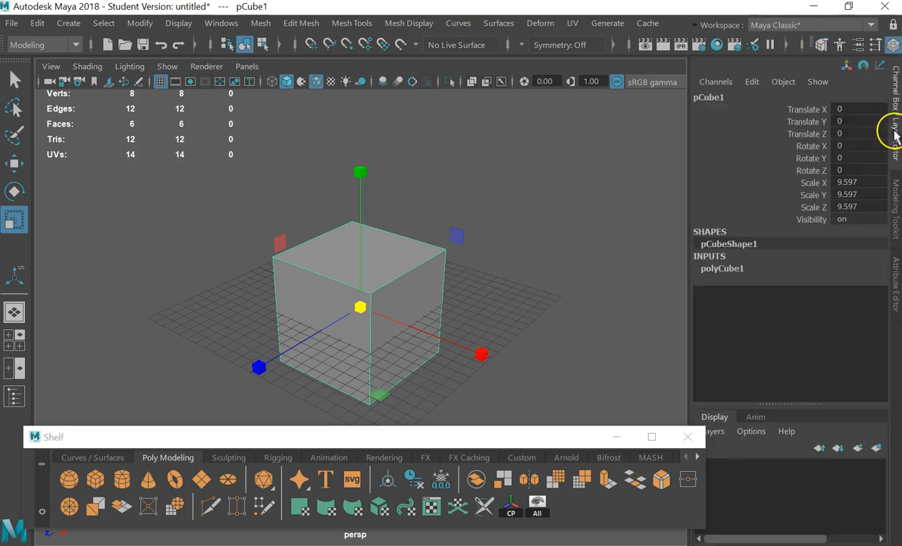
left_click_drag(867, 183, 868, 207)
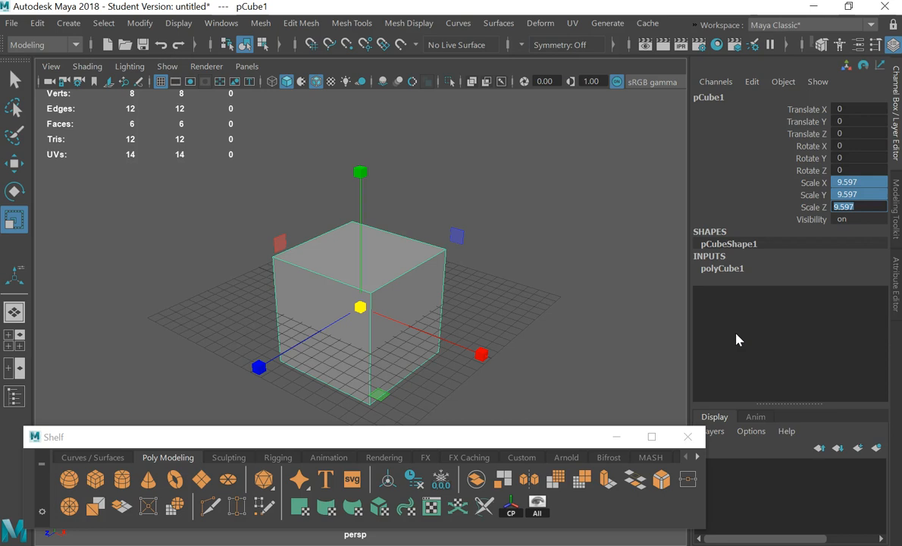
key("Return")
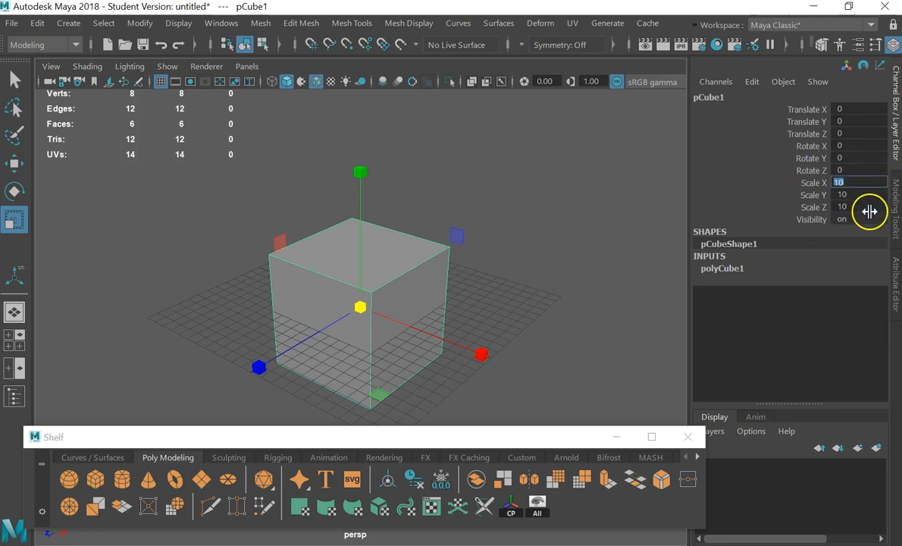
- Turn the cube about its vertical axis and set Rotate Y to exactly -45
left_click(515, 177)
left_click(356, 284)
key("e")
left_click_drag(457, 371, 330, 341)
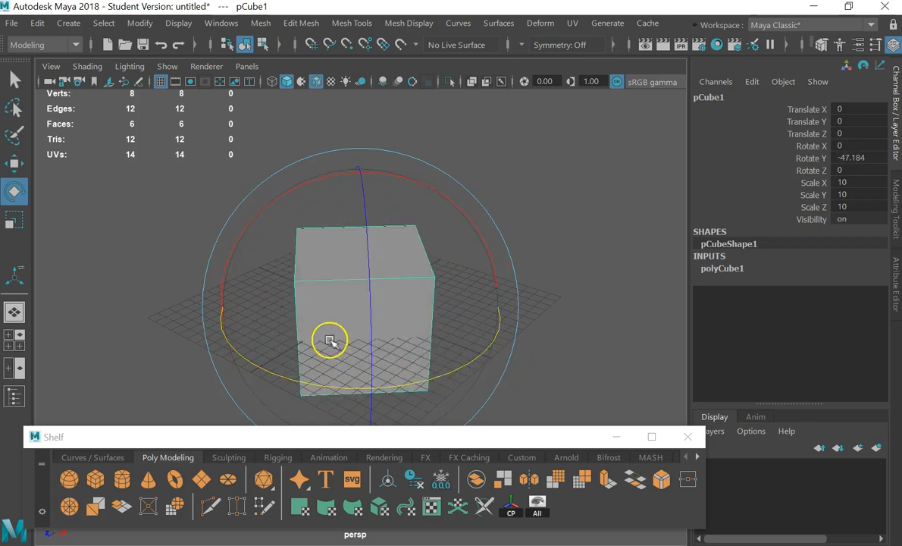
double_click(877, 157)
type("-45")
key("Return")
left_click(474, 203)
left_click(379, 254)
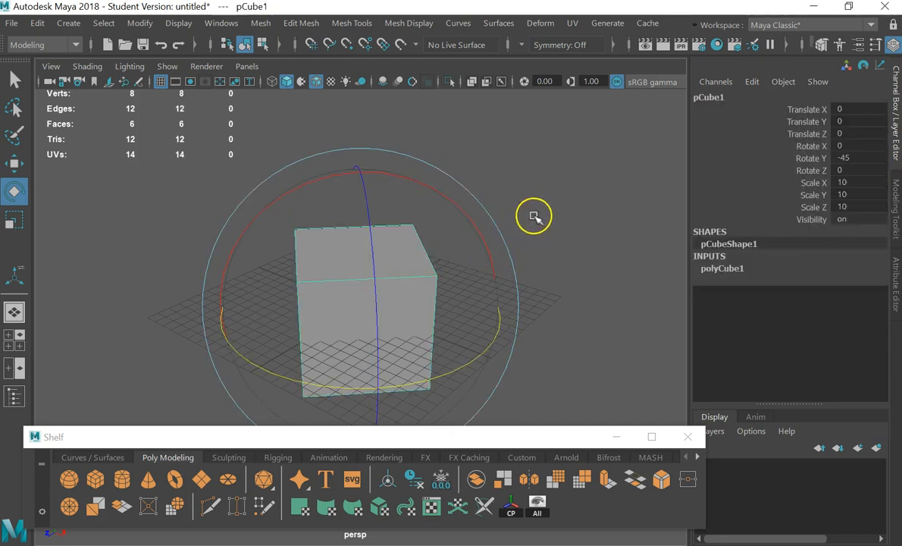
- Set the cube's Scale X, Y and Z back to 1 in one entry
left_click_drag(839, 183, 851, 206)
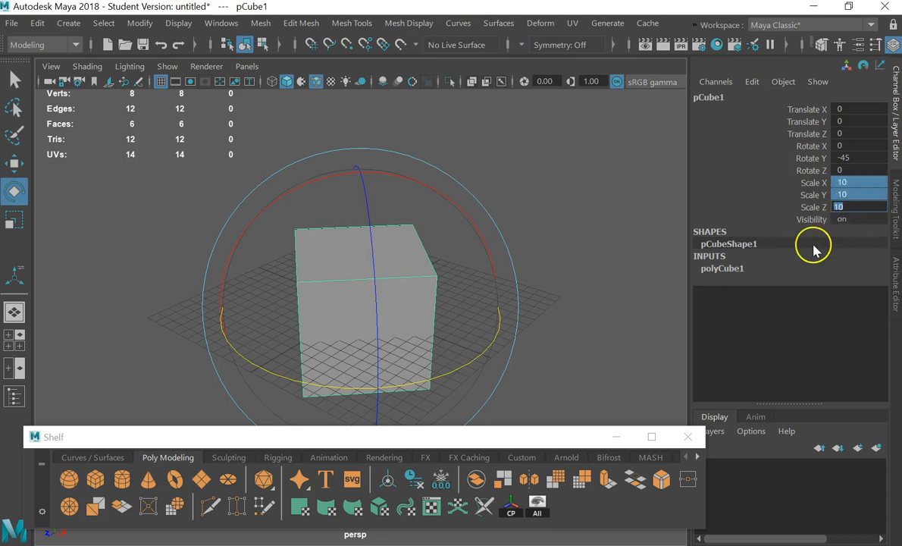
type("1")
key("Return")
left_click(534, 238)
- Shrink the rotate manipulator around the cube and try several smaller and larger display sizes
left_click_drag(534, 238, 242, 348)
key("minus")
key("minus")
key("minus")
key("minus")
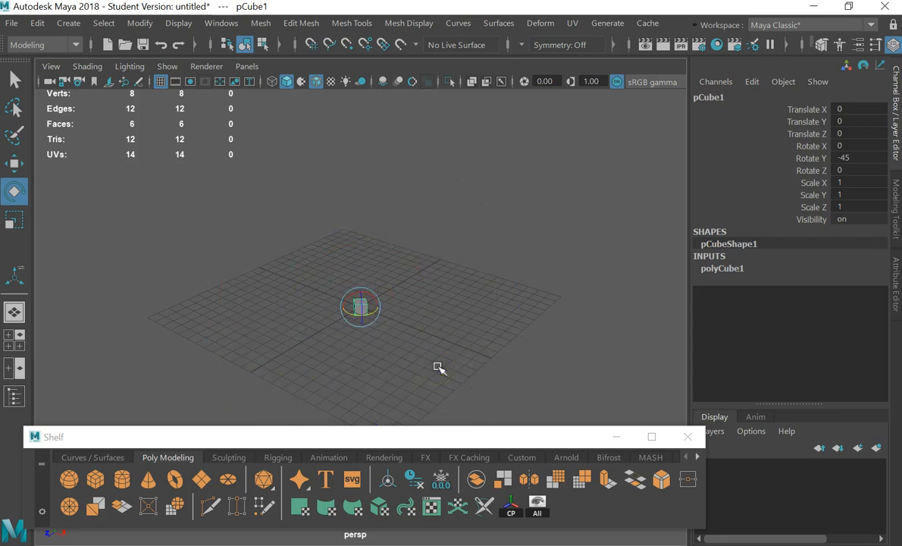
right_click_drag(254, 344, 322, 232, "alt")
middle_click_drag(351, 193, 355, 279, "alt")
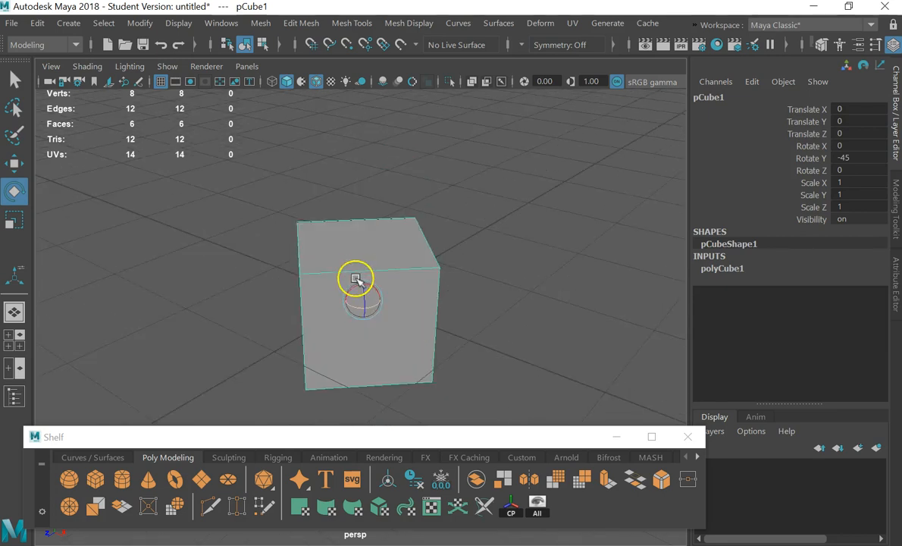
left_click_drag(356, 278, 366, 268, "alt")
key("plus")
key("plus")
key("plus")
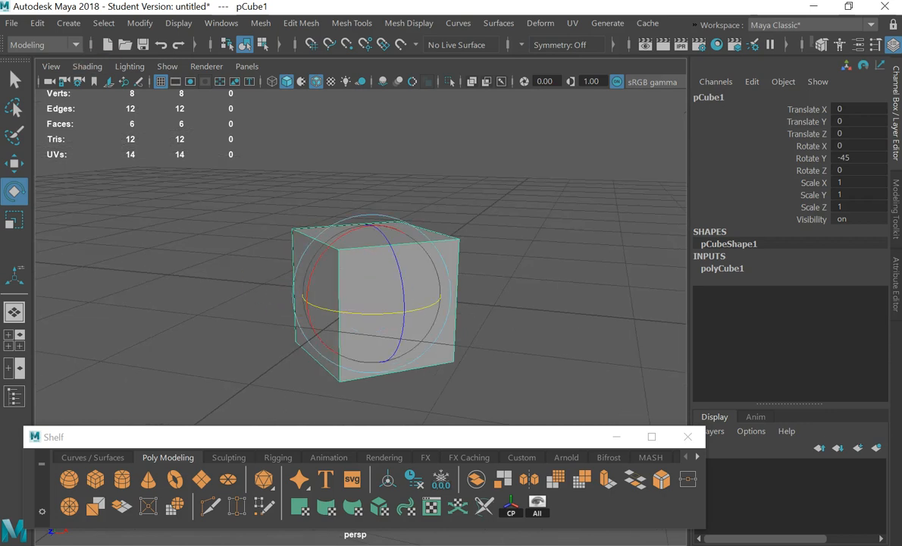
key("minus")
key("minus")
key("minus")
key("plus")
key("plus")
key("plus")
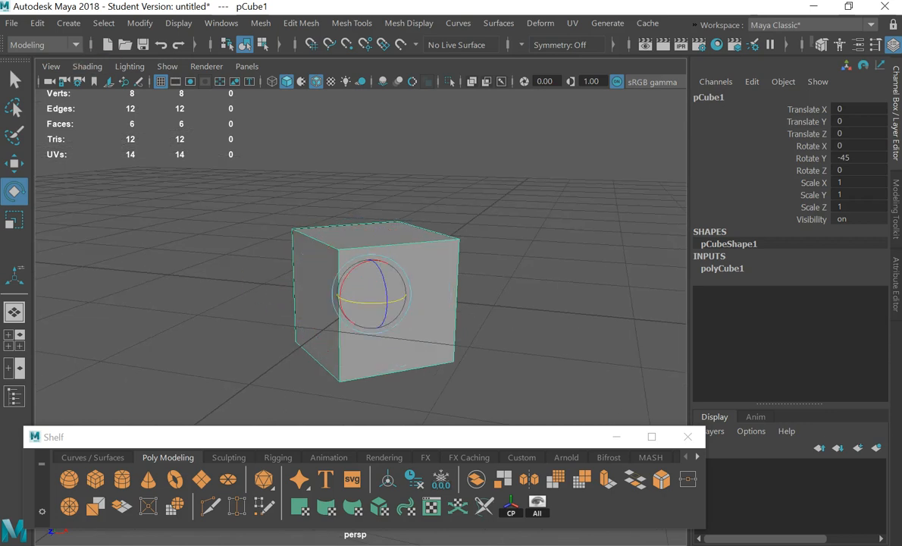
scroll(360, 303, "up", 5)
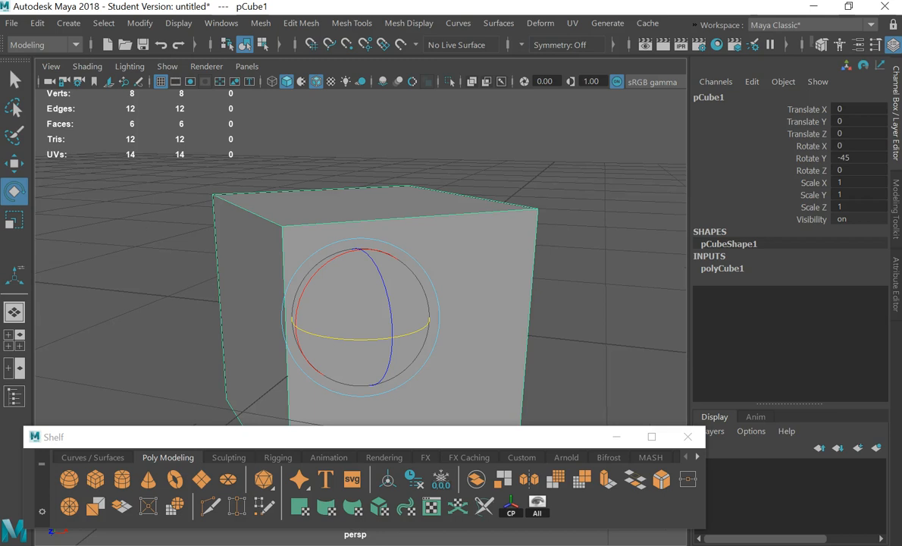
scroll(599, 326, "down", 6)
scroll(489, 324, "up", 2)
- Practise deselecting and reselecting the cube, ending with it selected
left_click(497, 318)
left_click(418, 306)
left_click_drag(419, 306, 504, 318, "alt")
left_click(537, 278)
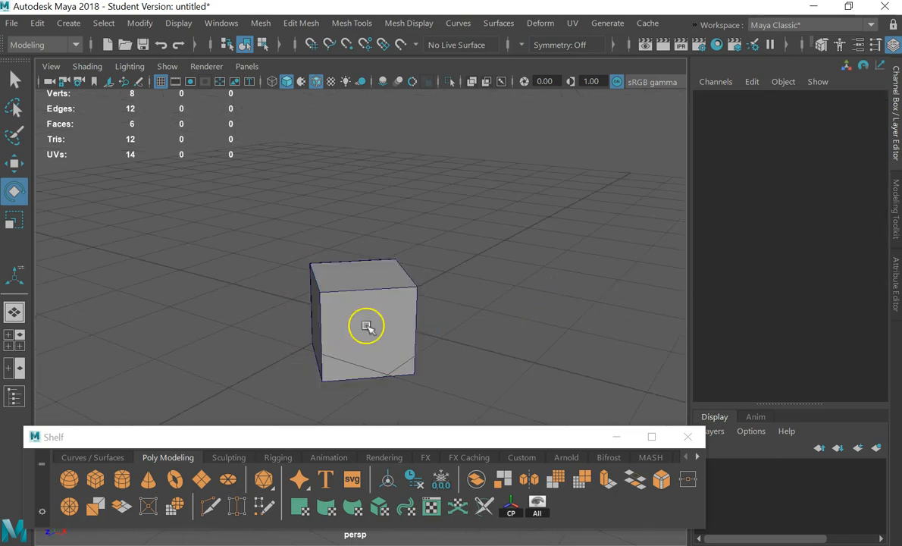
left_click(351, 315)
left_click_drag(350, 315, 600, 335, "alt")
left_click(599, 334)
left_click(403, 331)
left_click_drag(403, 330, 548, 293, "alt")
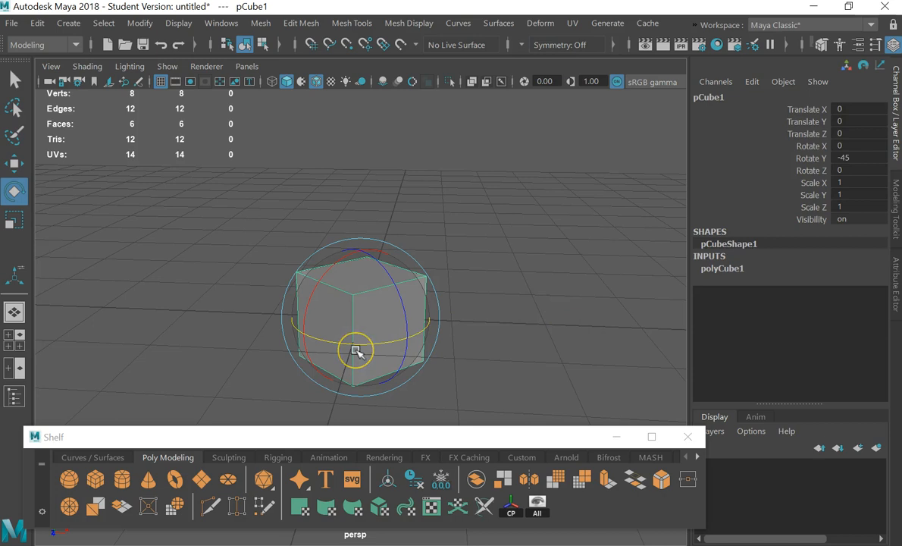
- Scale the cube up uniformly and set its Scale X, Y and Z to exactly 5
key("r")
left_click_drag(360, 317, 473, 317)
left_click_drag(859, 185, 859, 206)
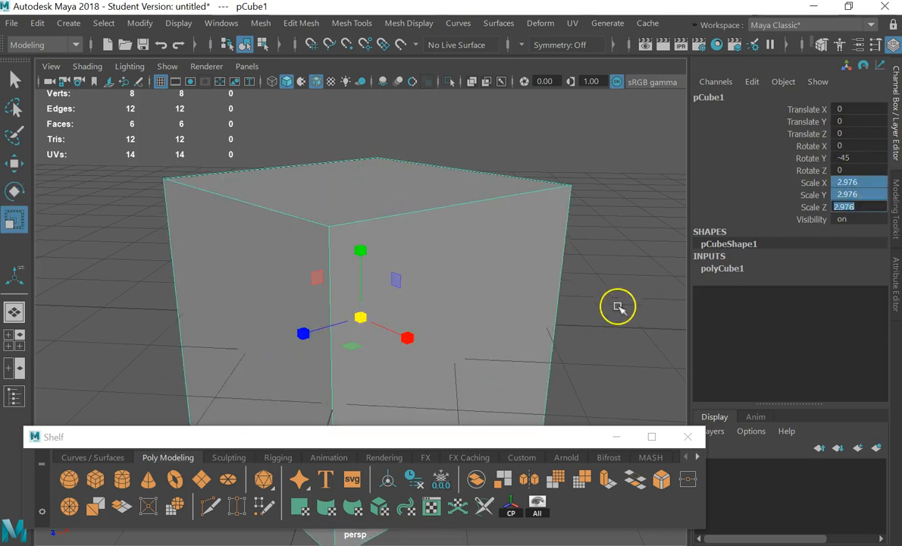
type("5")
key("Return")
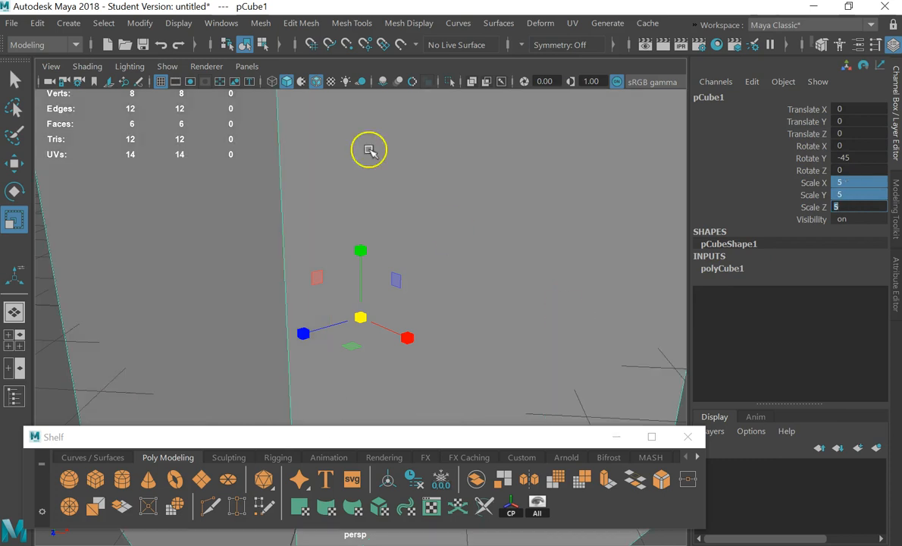
scroll(356, 220, "down", 5)
scroll(326, 297, "down", 3)
- Reselect the cube and display the full attributes of its shape node
left_click(526, 297)
left_click(415, 296)
left_click(894, 282)
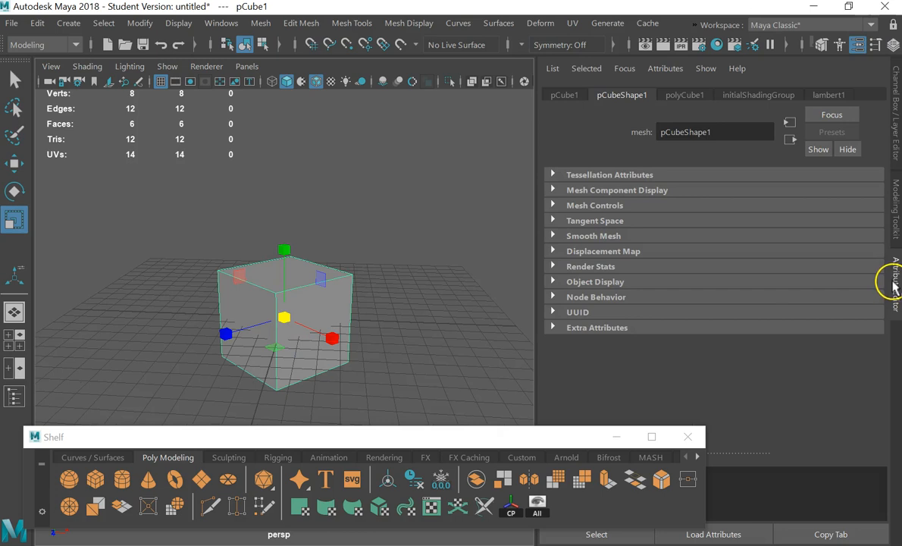
- Display the Modeling Toolkit, then practise deselecting and reselecting the cube, ending with it selected
left_click(895, 227)
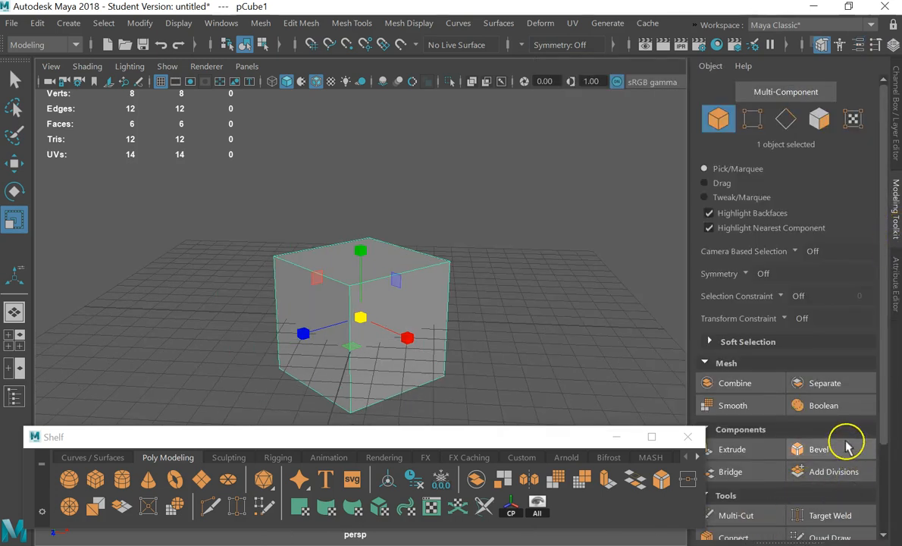
left_click(483, 282)
left_click(409, 317)
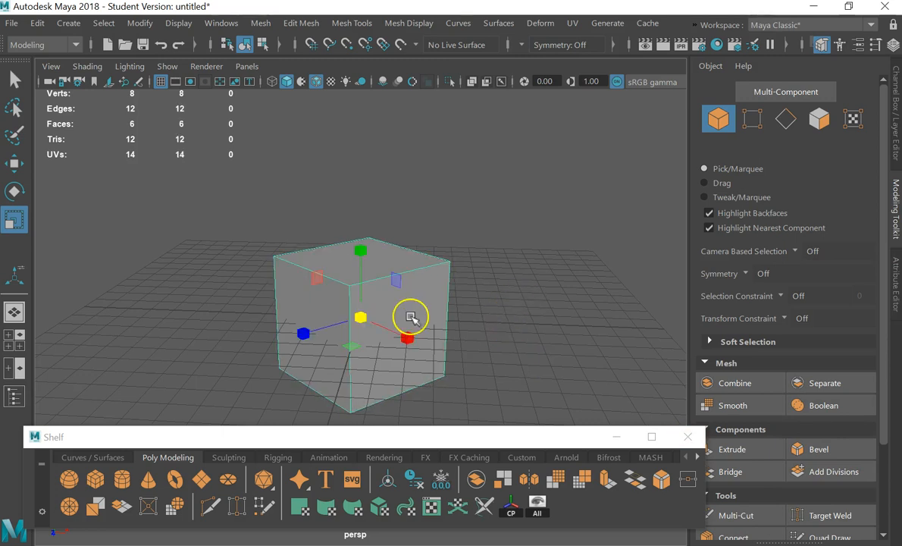
left_click(453, 299)
left_click(417, 307)
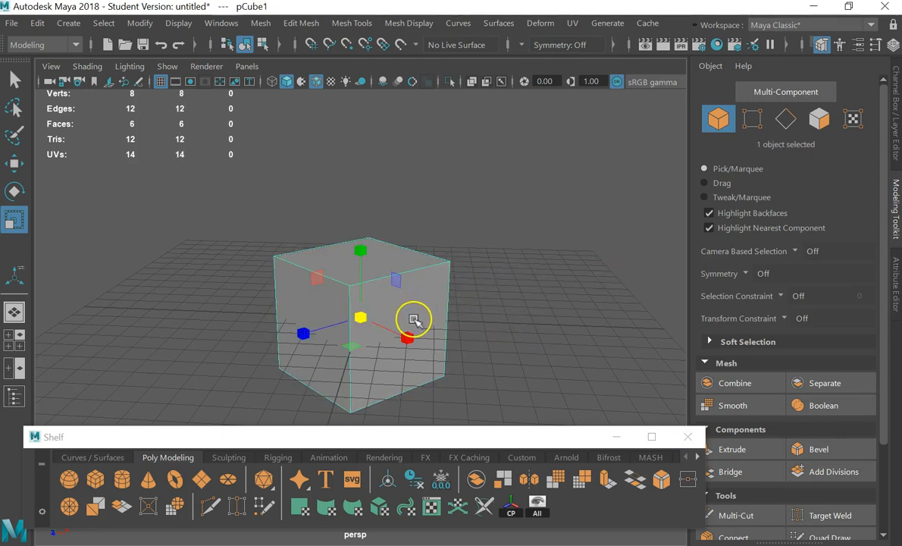
- Duplicate the cube twice and move the copies along X so one stands on each side of the original
left_click(14, 80)
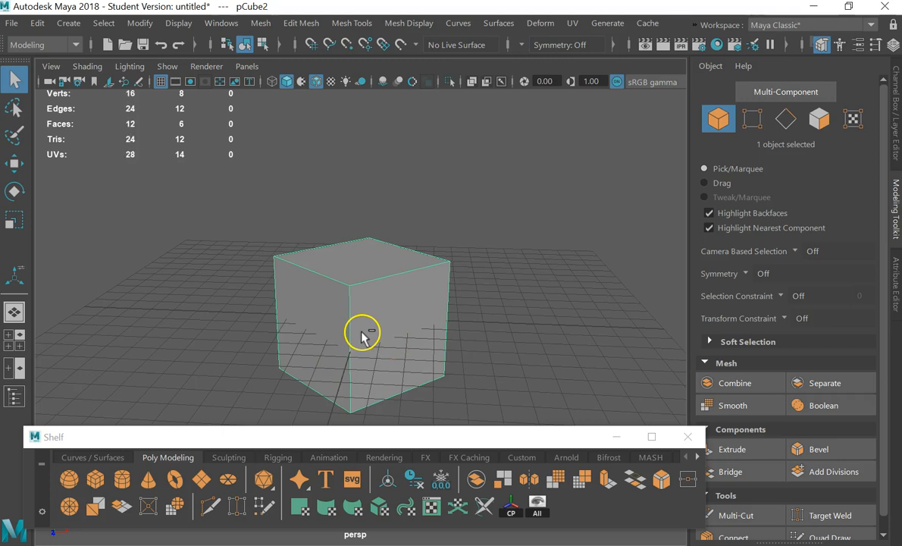
left_click(16, 169)
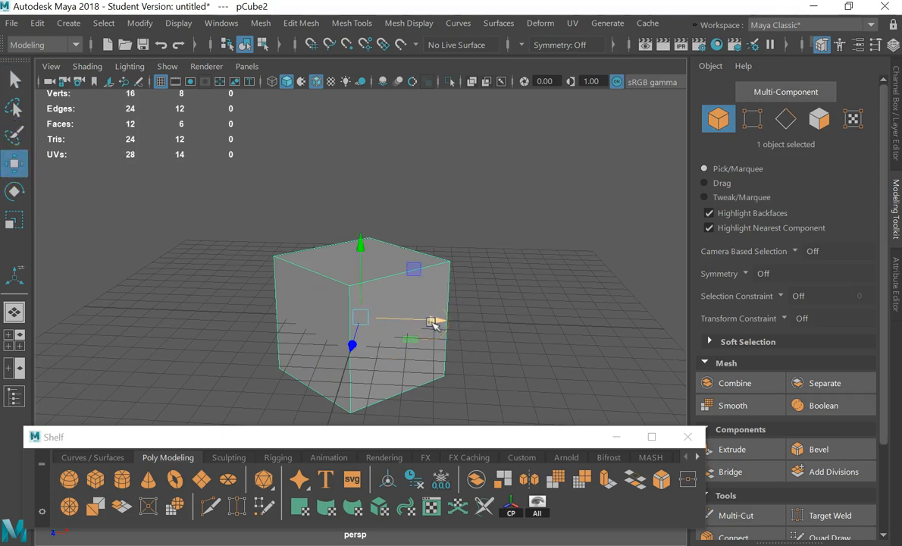
left_click_drag(433, 321, 577, 342, "shift")
left_click(328, 301)
left_click_drag(433, 319, 358, 316, "shift")
left_click(225, 262)
scroll(232, 296, "down", 3)
- Add the three cubes to the selection one by one, then select only the middle cube
left_click(232, 292)
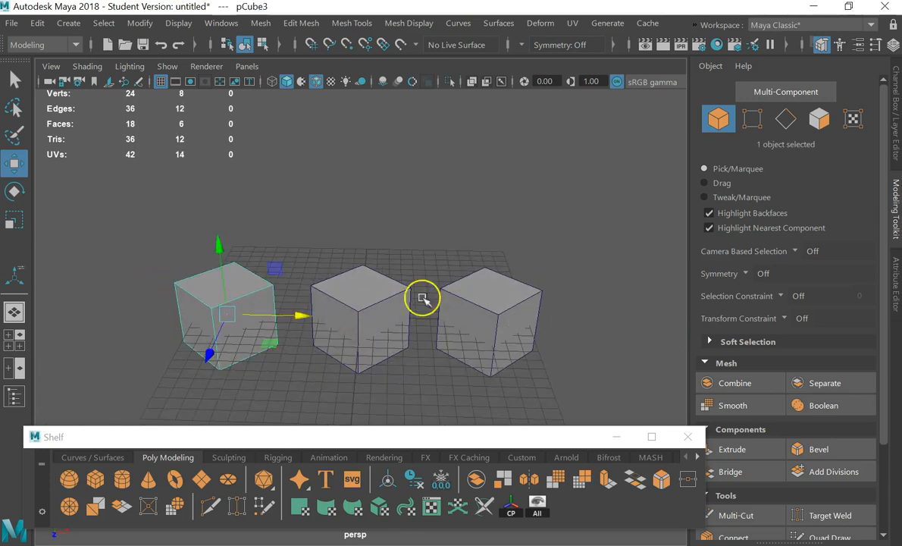
left_click(392, 282, "shift")
left_click(466, 303, "shift")
left_click_drag(500, 276, 500, 236, "alt")
left_click_drag(249, 365, 273, 354, "alt")
left_click(372, 267)
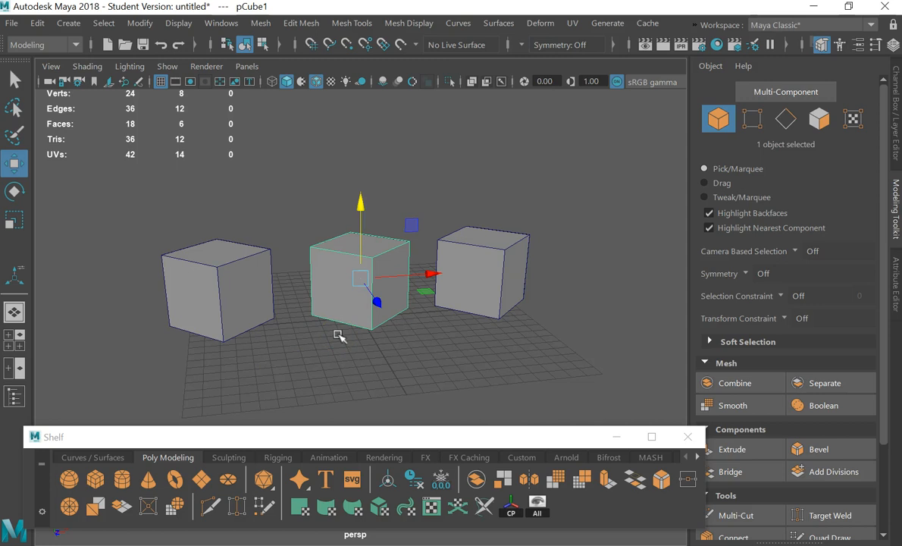
- Practise selecting all three cubes together with a marquee, clearing the selection between attempts
left_click_drag(514, 307, 448, 297, "alt")
left_click_drag(397, 248, 409, 250, "alt")
left_click_drag(595, 198, 139, 339)
left_click_drag(292, 377, 383, 378, "alt")
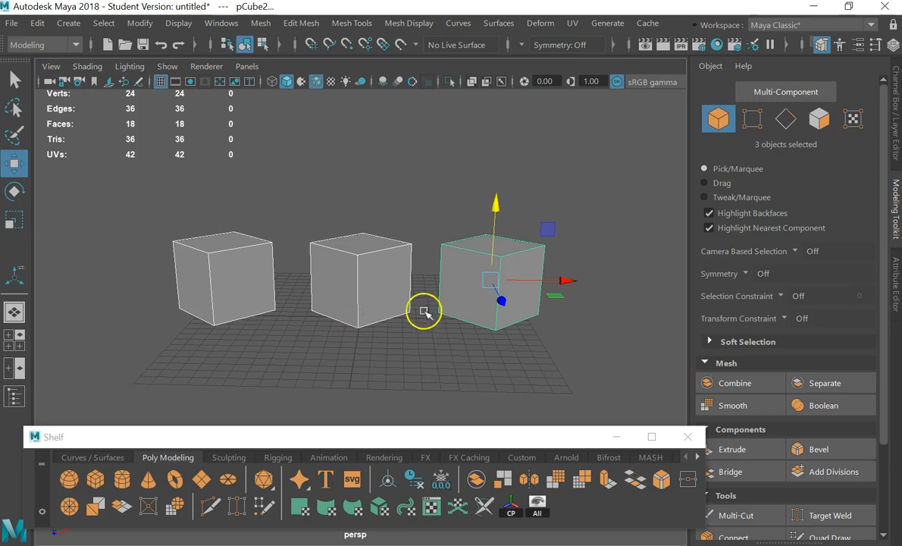
left_click_drag(592, 230, 71, 336)
left_click(576, 304)
left_click_drag(602, 259, 192, 322)
left_click_drag(550, 268, 558, 313, "alt")
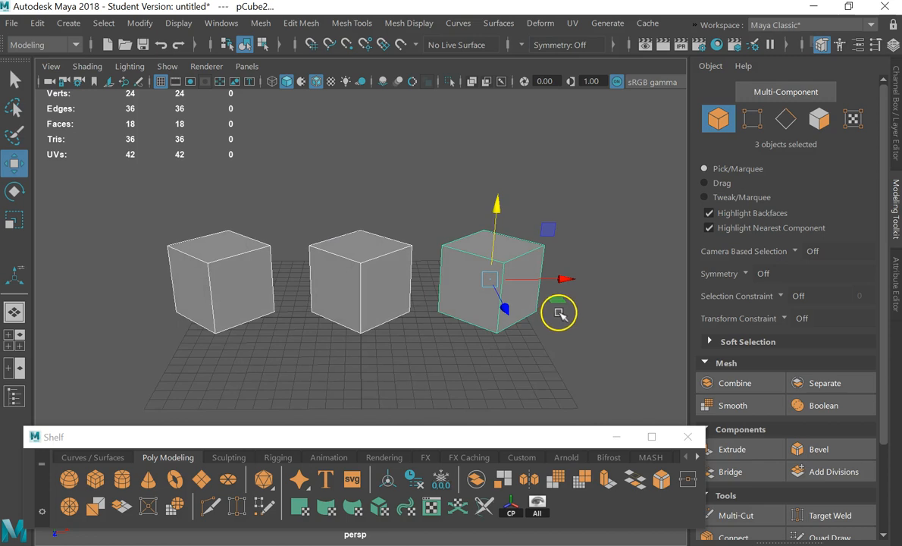
left_click(592, 304)
left_click_drag(592, 304, 126, 294)
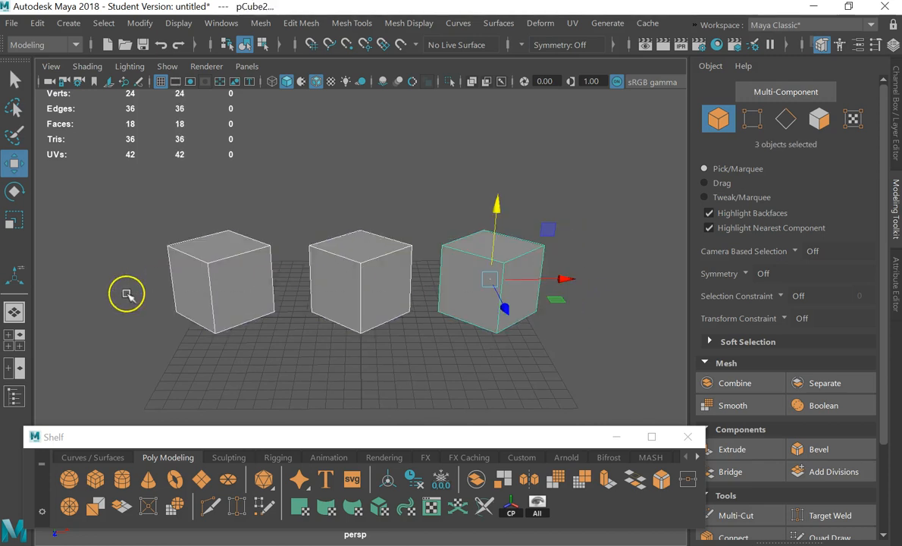
- Open the Outliner, detach it as a floating window and make it narrower and shorter
left_click(14, 397)
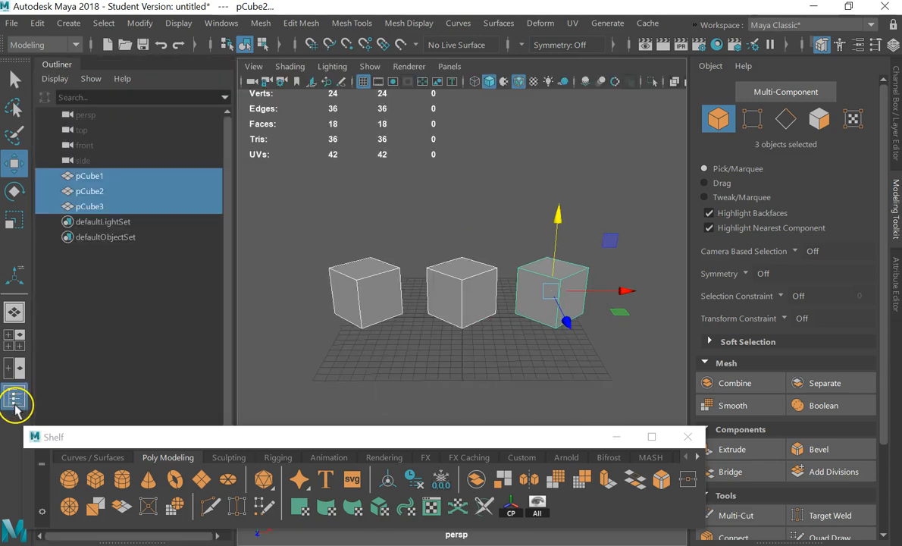
left_click_drag(67, 65, 590, 105)
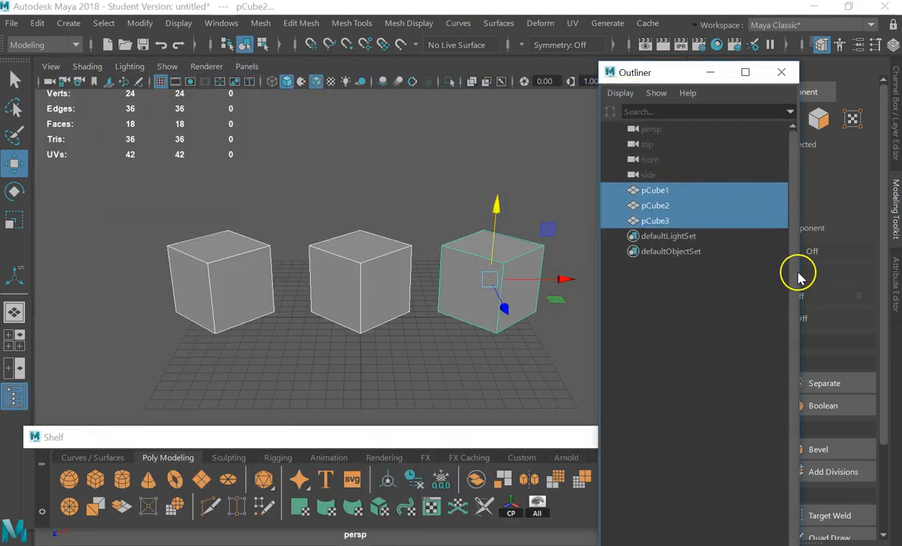
left_click_drag(799, 272, 735, 273)
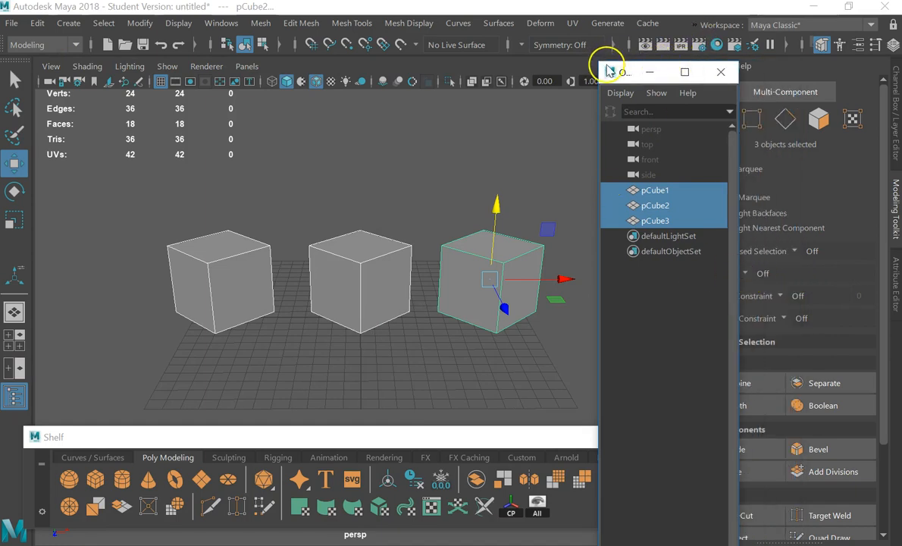
left_click_drag(609, 71, 628, 84)
left_click(618, 202)
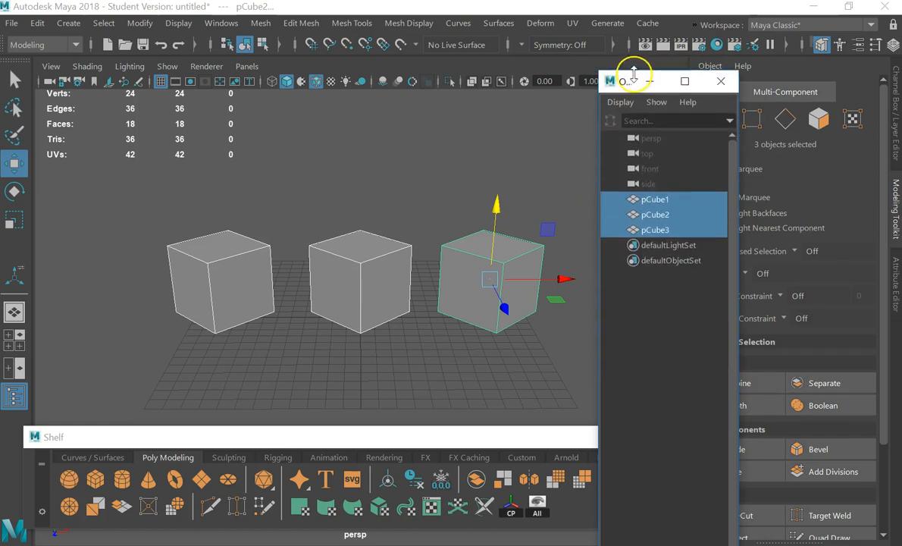
- Rename the middle cube as VROW_SNOWY_CUBEa_01 and widen the Outliner to fit the full name
double_click(668, 204)
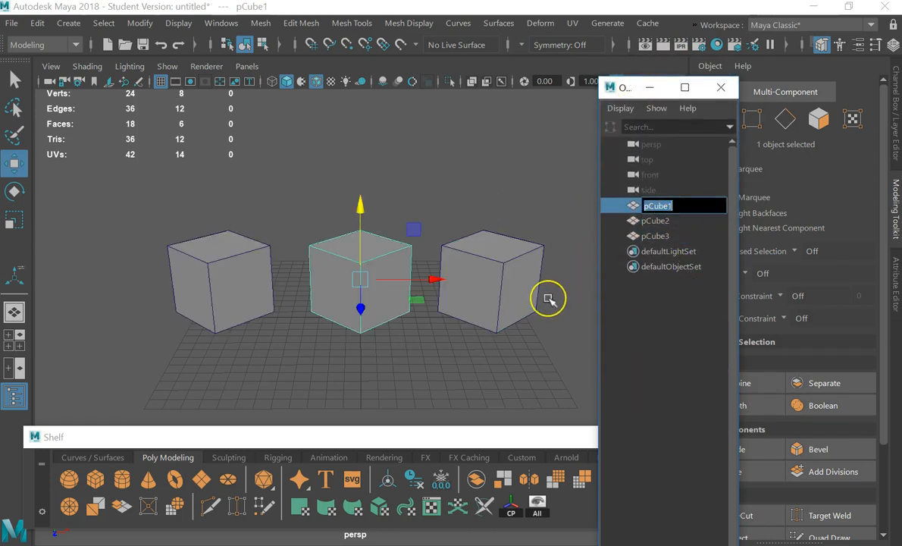
key("BackSpace")
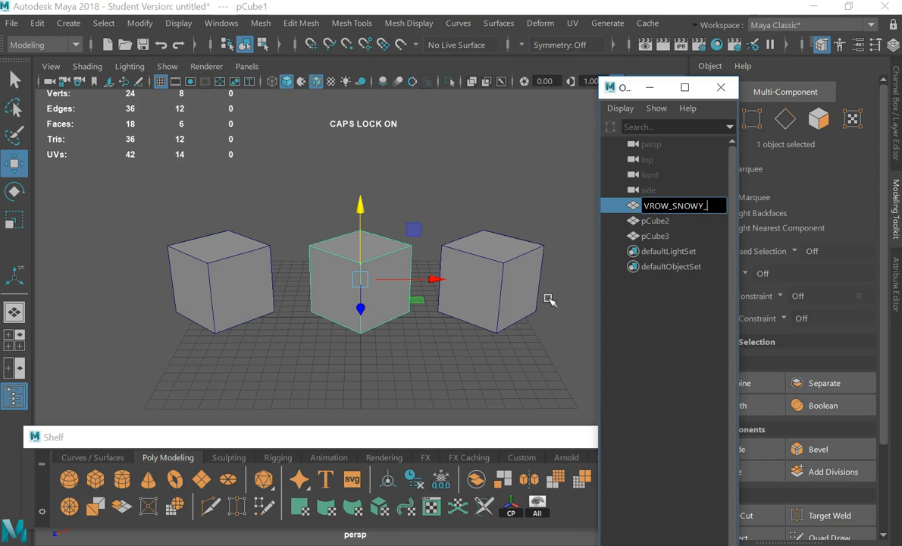
type("BE")
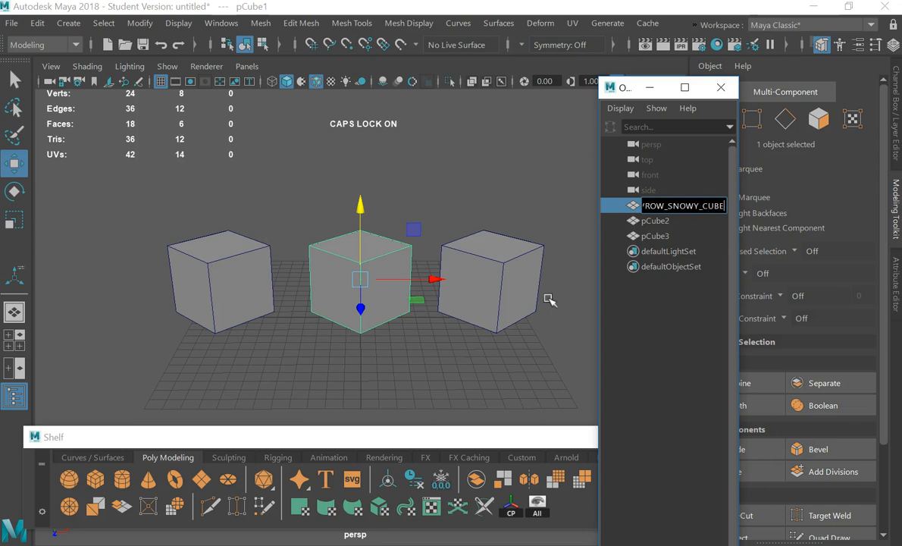
type("_01")
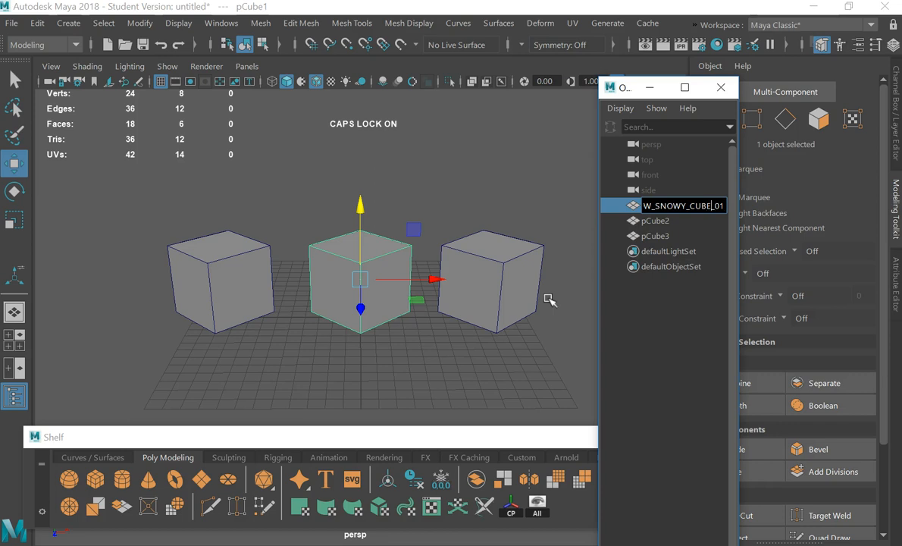
key("Right")
key("Right")
key("Return")
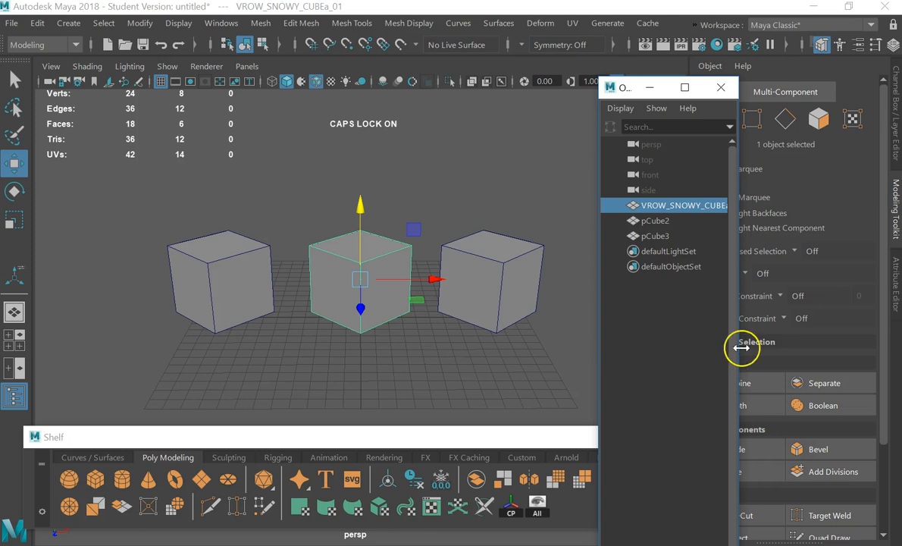
left_click_drag(736, 225, 897, 225)
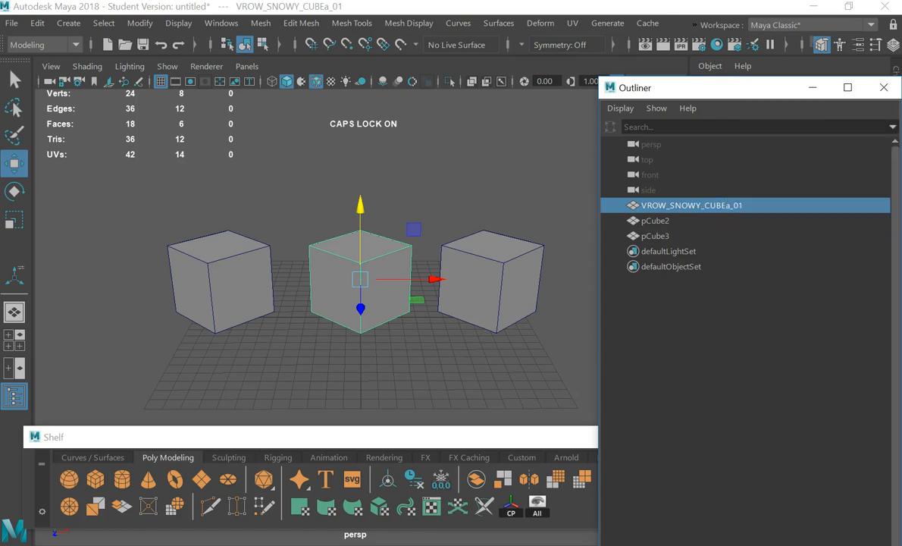
- Rename pCube2 as VROW_SNOWY_CUBEa_02 by reusing the first cube's name
double_click(659, 222)
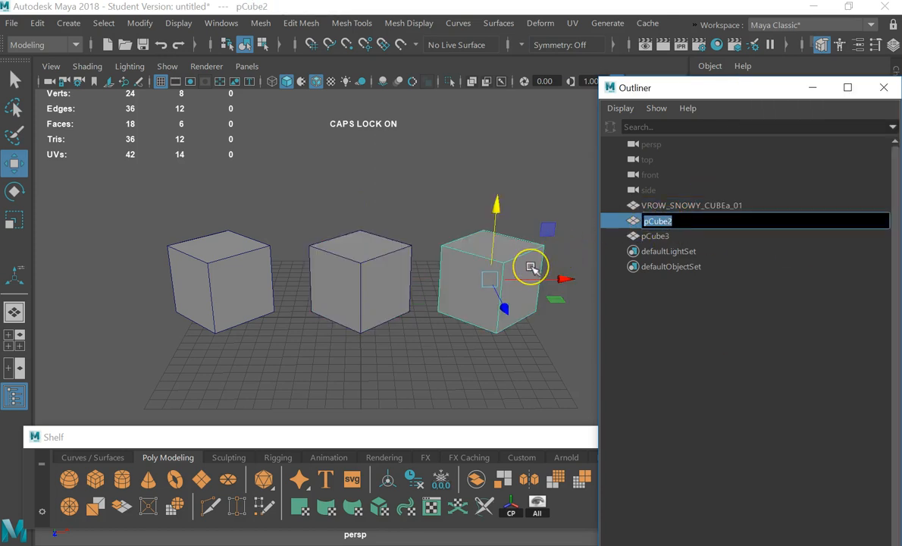
type("V")
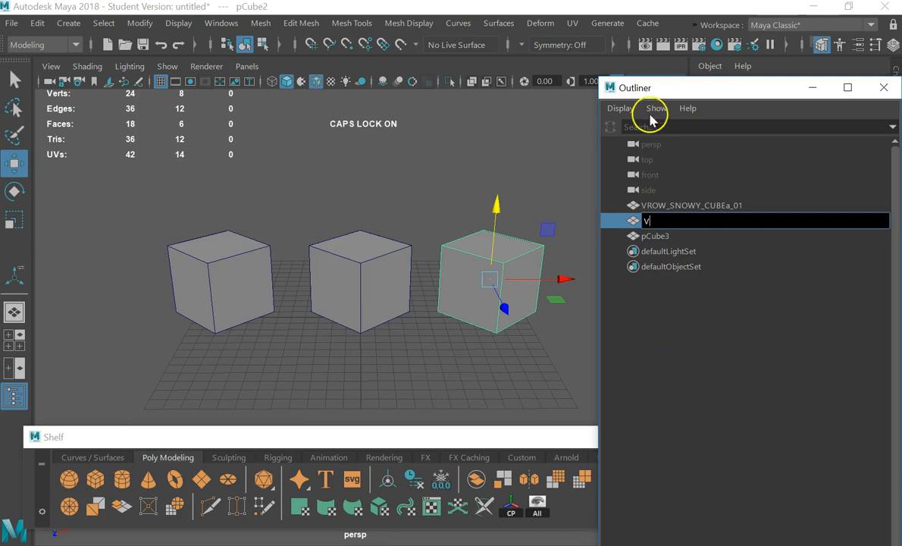
double_click(691, 205)
key("ctrl+c")
double_click(699, 221)
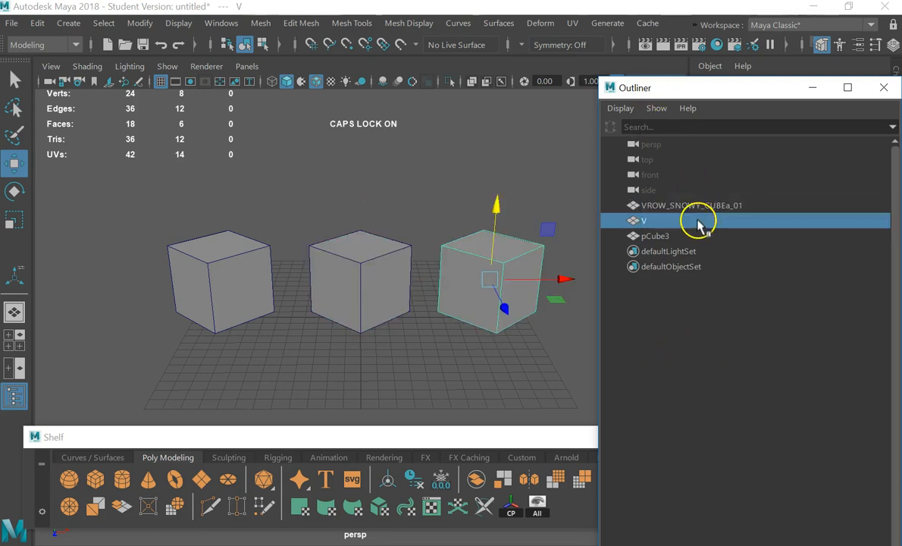
key("ctrl+v")
key("BackSpace")
type("2")
key("Return")
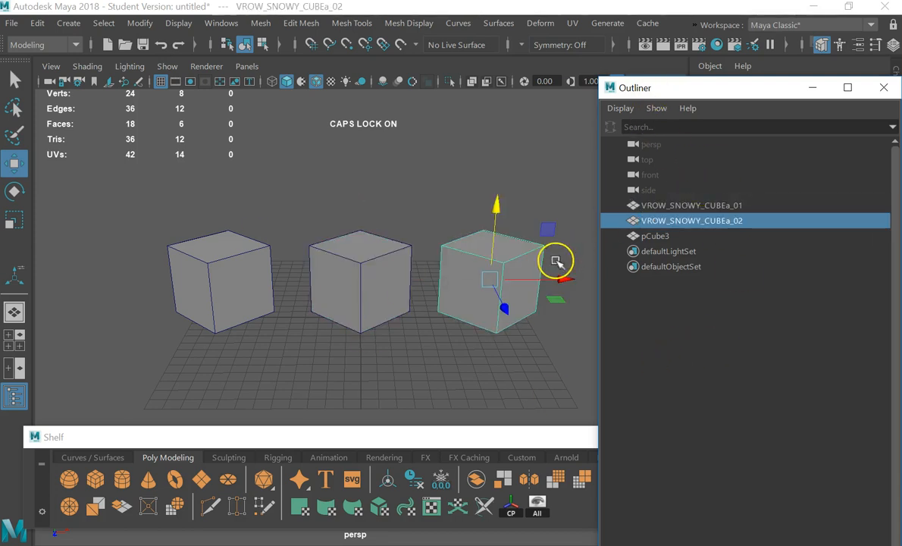
- Rename pCube3 as VROW_SNOWY_CUBEa_03
left_click(708, 238)
double_click(708, 237)
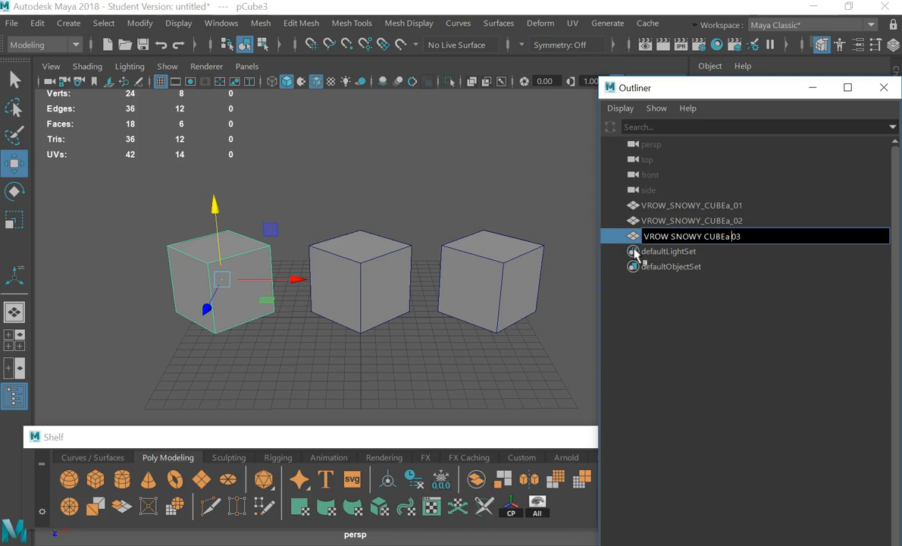
key("Return")
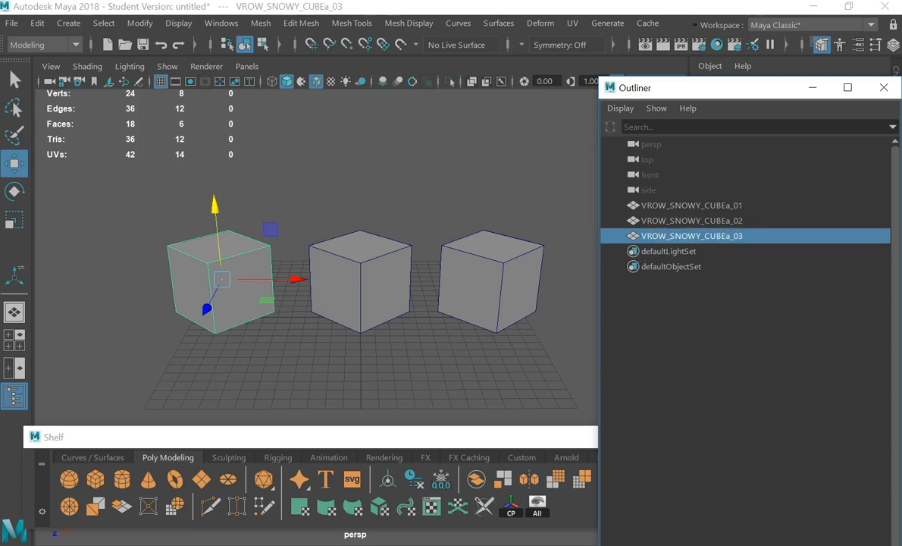
- Select all three renamed cubes in the Outliner and hide them, then narrow the Outliner window slightly
left_click(715, 219)
left_click(709, 206)
left_click(705, 240, "shift")
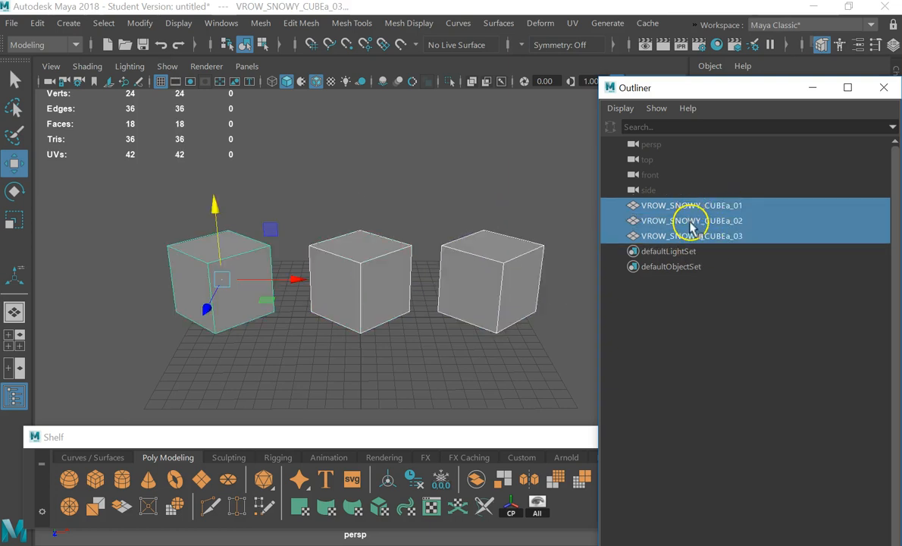
key("ctrl+h")
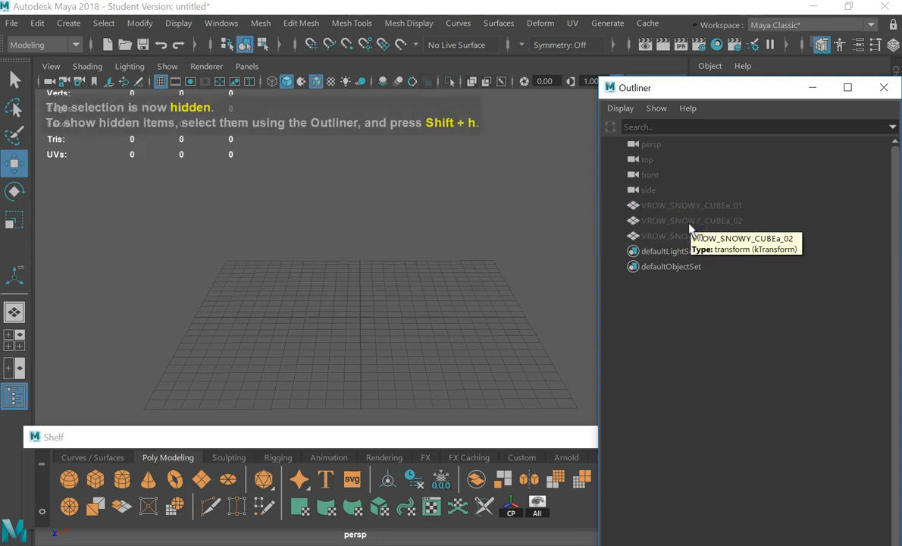
left_click(465, 203)
left_click_drag(597, 215, 656, 215)
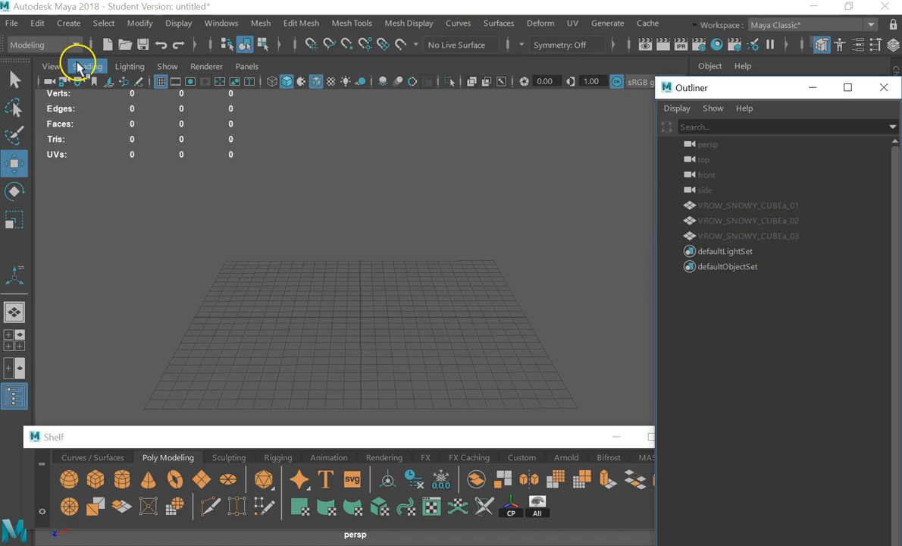
- Select the three hidden cubes in the Outliner and make them visible again
left_click(751, 236)
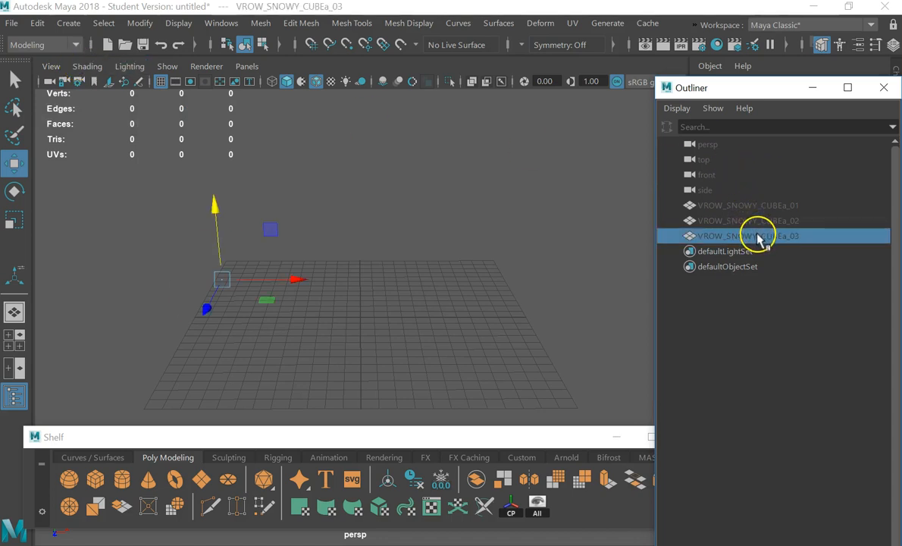
left_click(758, 207, "shift")
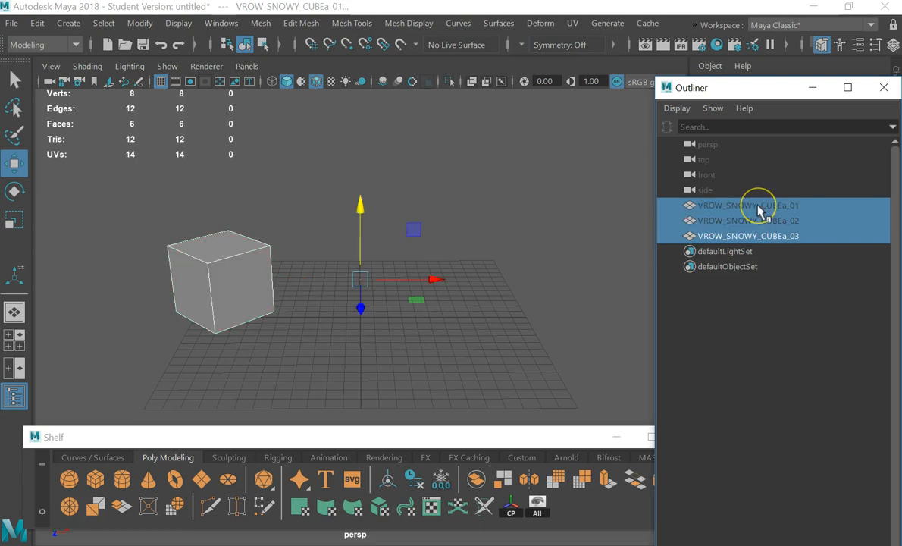
key("shift+h")
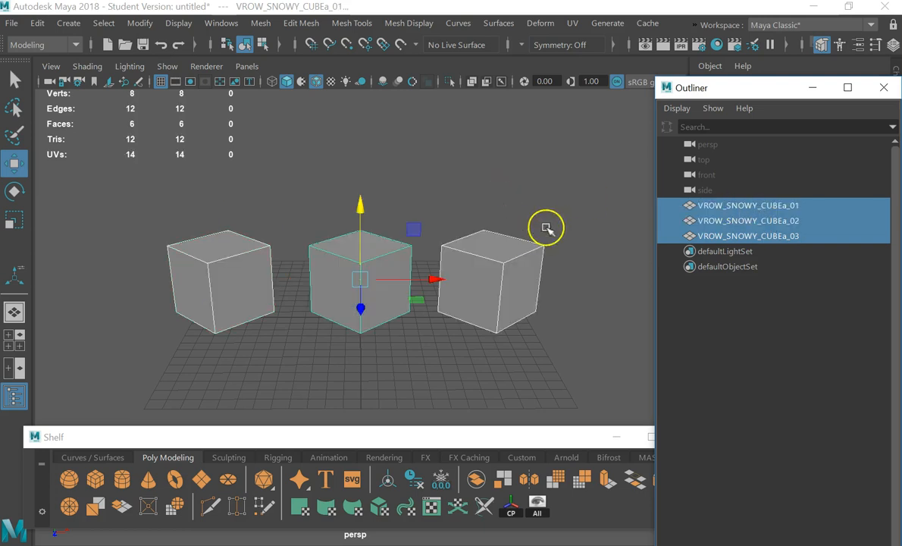
- Select all three cubes with a marquee in the viewport and hide them
left_click(582, 216)
left_click_drag(586, 215, 21, 314)
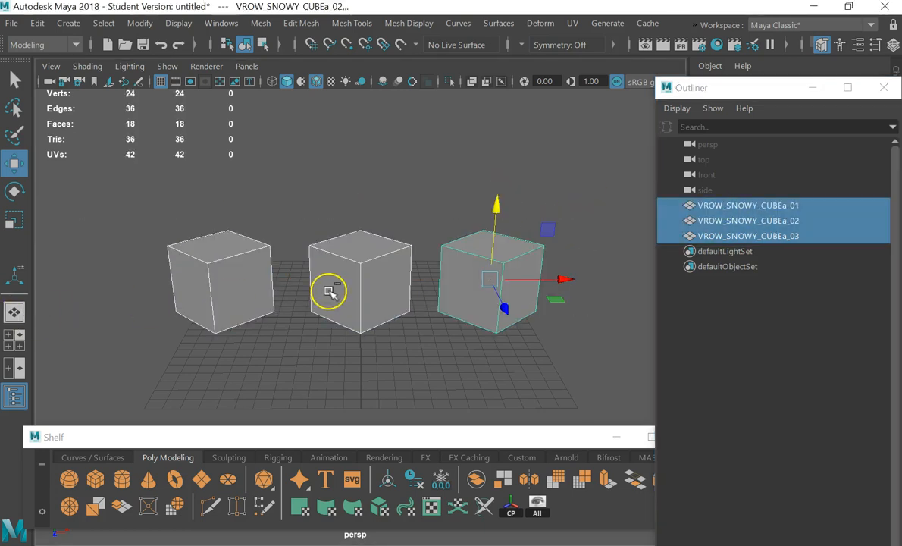
key("ctrl+h")
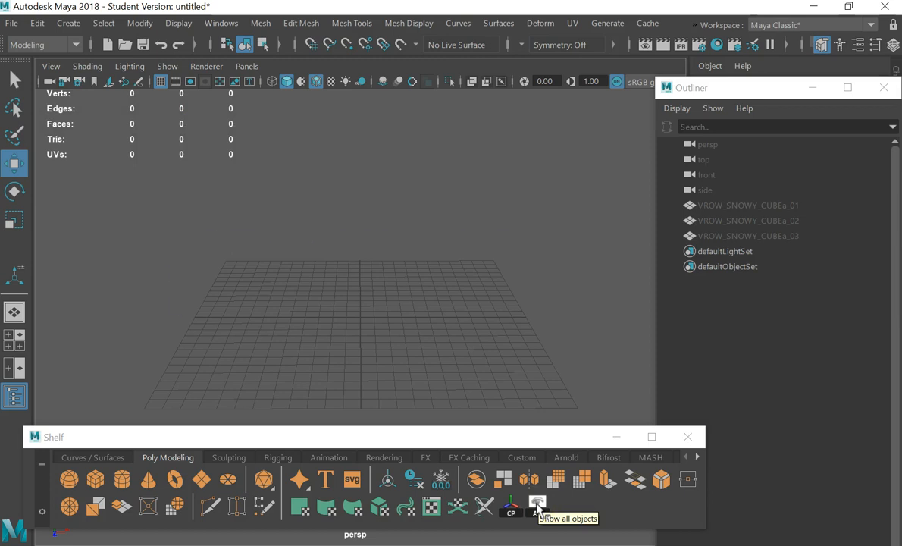
- Show all hidden objects at once, then practise selecting the cubes, ending with only the middle one selected
left_click(538, 504)
left_click_drag(553, 237, 142, 309)
left_click(429, 357)
left_click(460, 296)
left_click(319, 318)
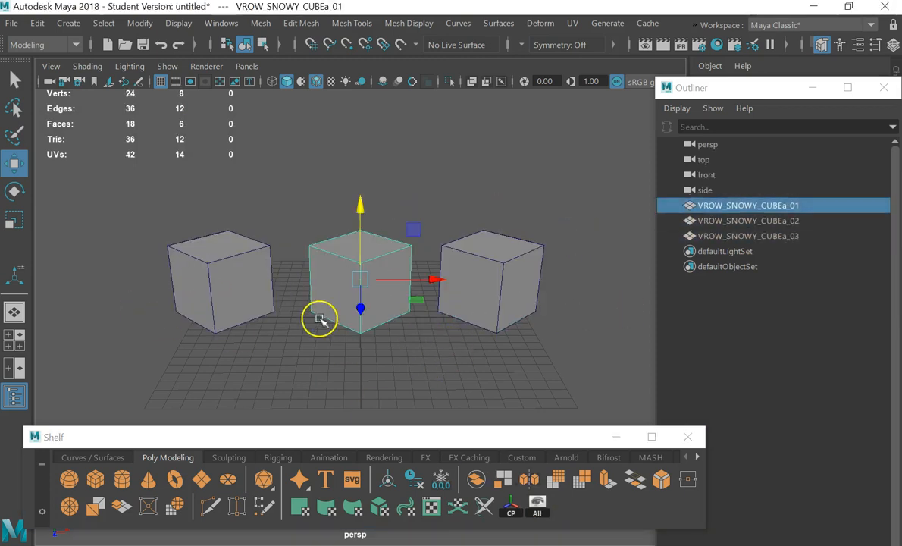
- Hide every object except the selected middle cube, then reselect and deselect that cube in the viewport
key("alt+h")
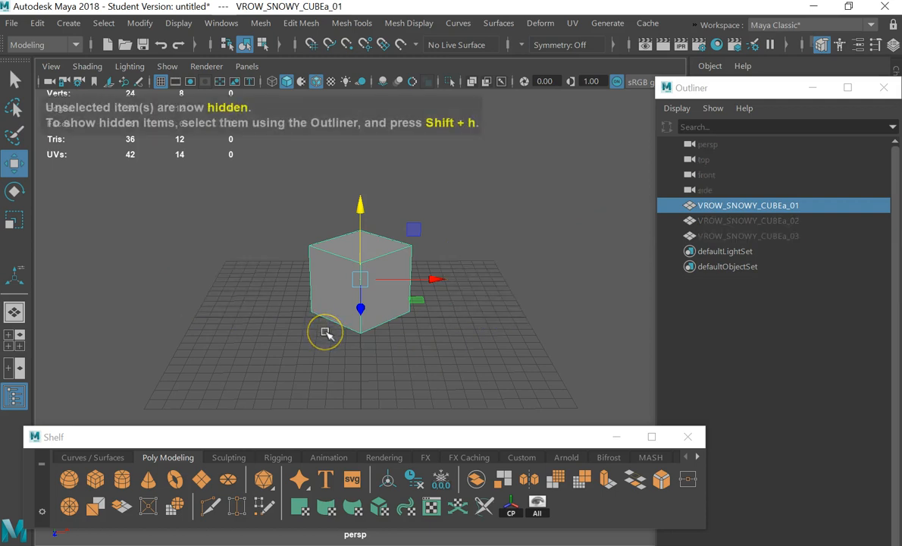
left_click(492, 261)
left_click(370, 282)
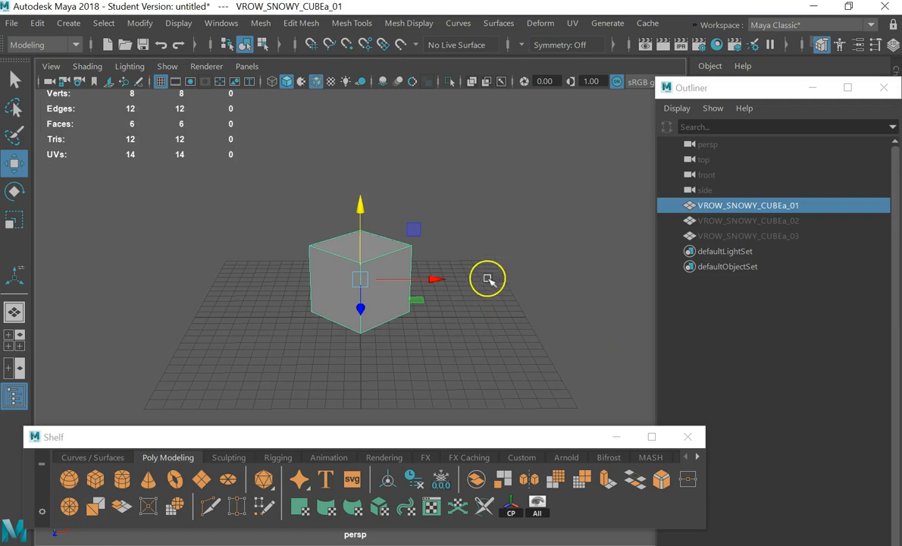
left_click(523, 267)
- Show all hidden objects at once and practise selecting the cubes, ending with the middle one selected
left_click(798, 238)
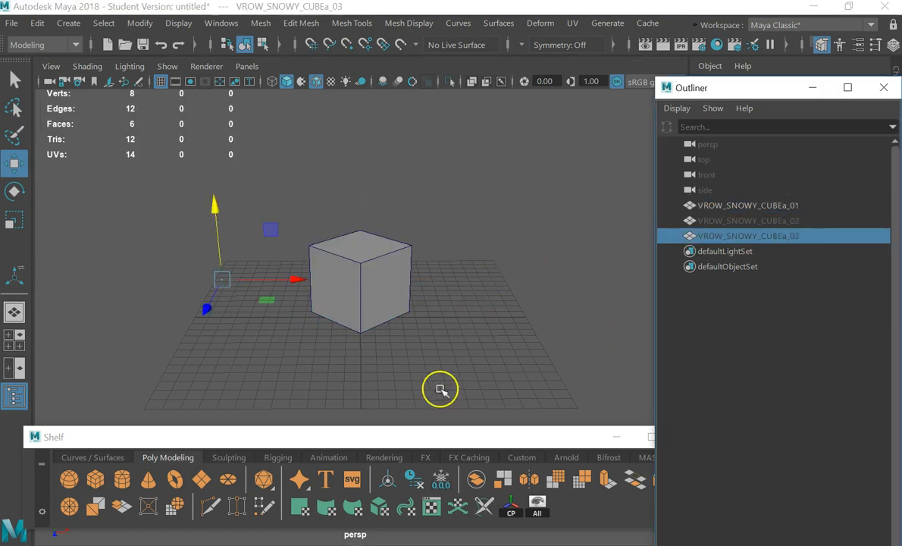
left_click(537, 506)
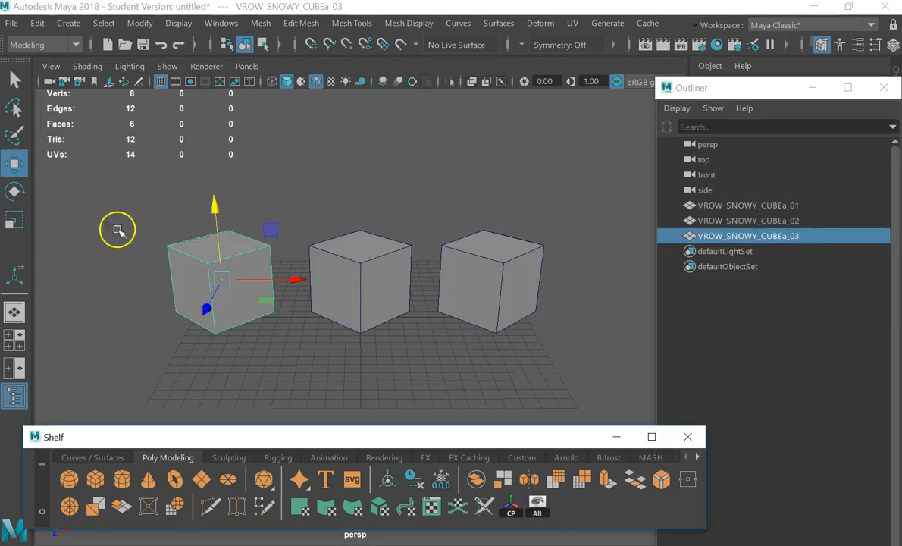
left_click(525, 264)
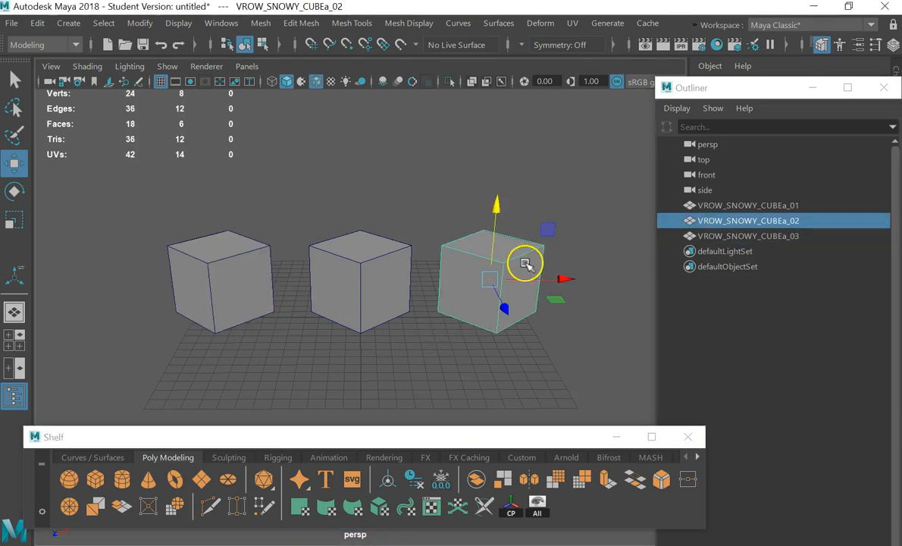
left_click(338, 266)
left_click(345, 353)
left_click(357, 262)
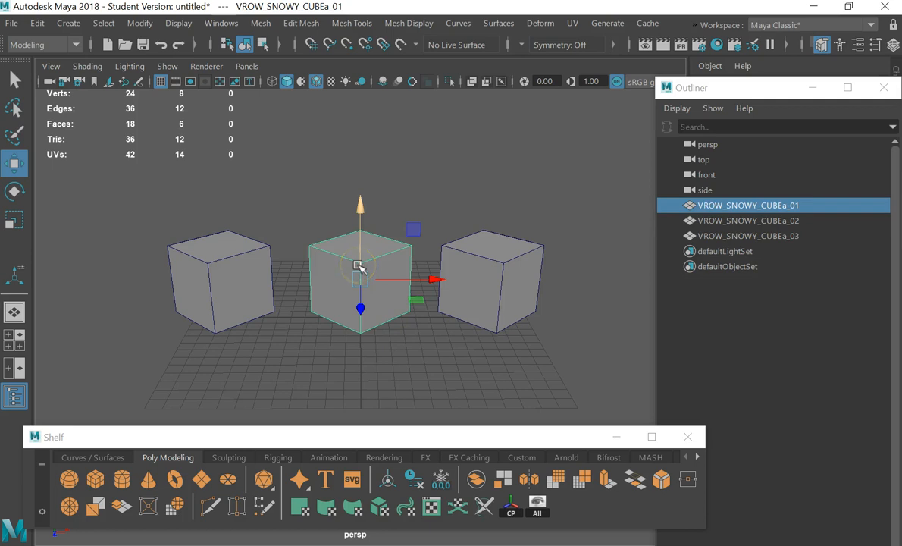
- Isolate the middle cube again by hiding all unselected objects, and clear the selection
key("alt+h")
left_click(519, 322)
left_click(386, 287)
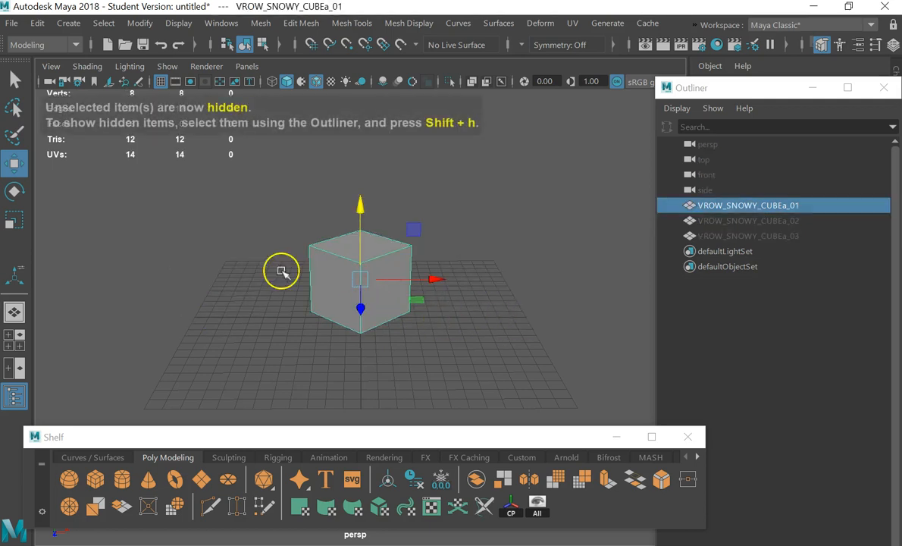
left_click(528, 291)
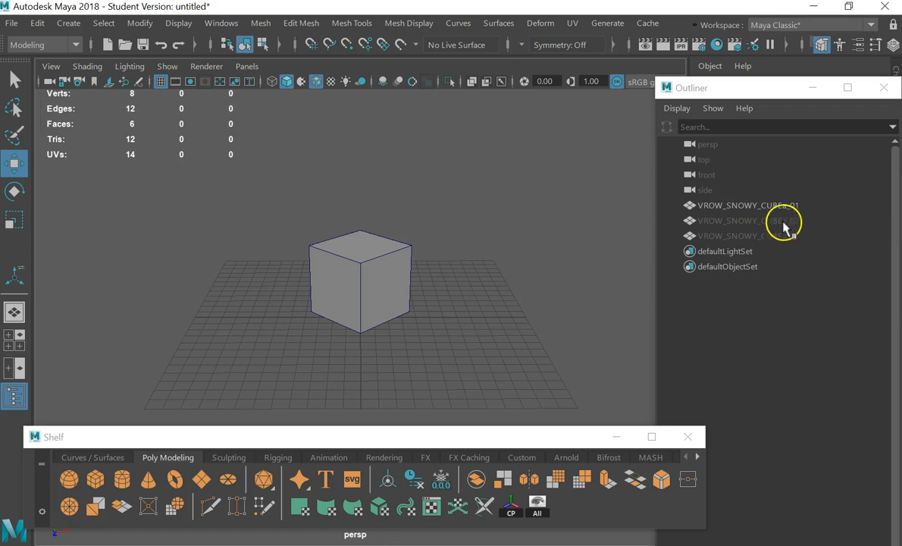
- Select VROW_SNOWY_CUBEa_01 through VROW_SNOWY_CUBEa_03 in the Outliner and make the hidden cubes visible
left_click(732, 206)
left_click(776, 236, "shift")
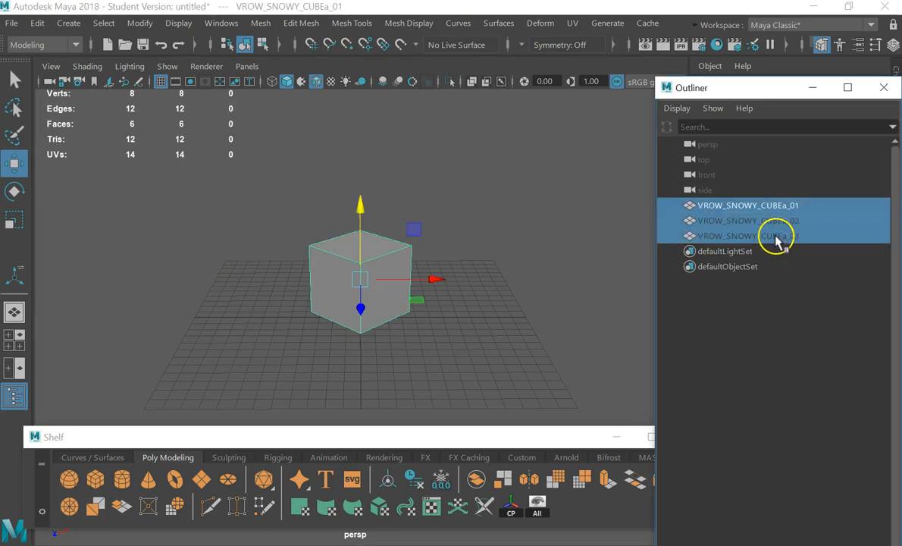
left_click(13, 405)
left_click(13, 405)
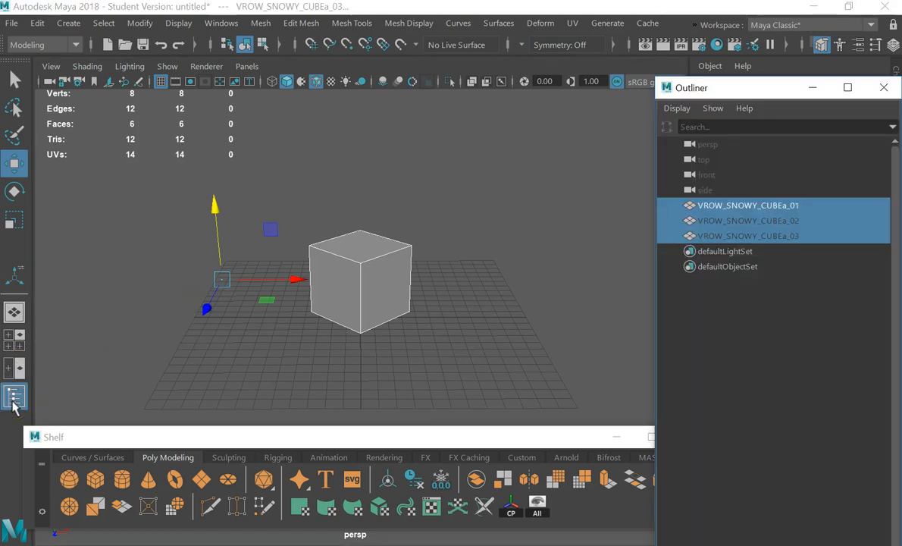
left_click(495, 298)
left_click_drag(493, 296, 270, 326)
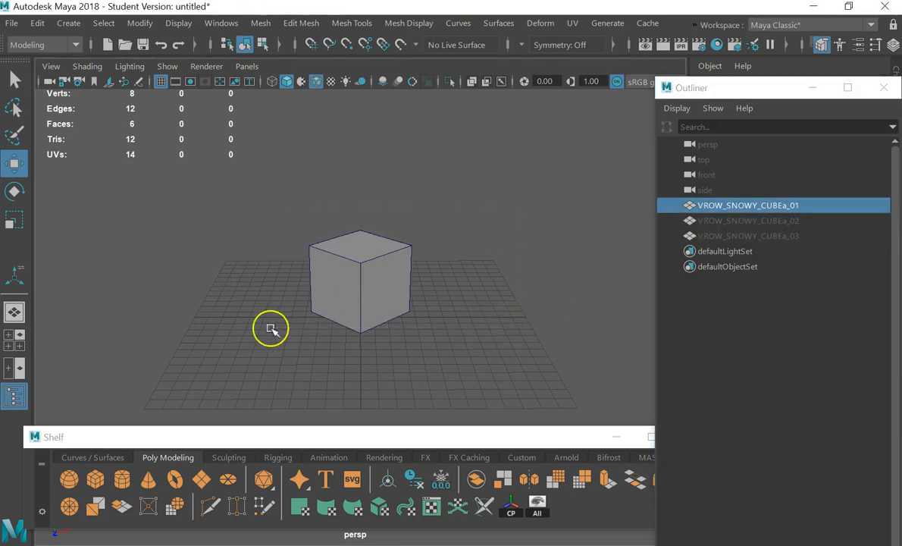
left_click(845, 236, "shift")
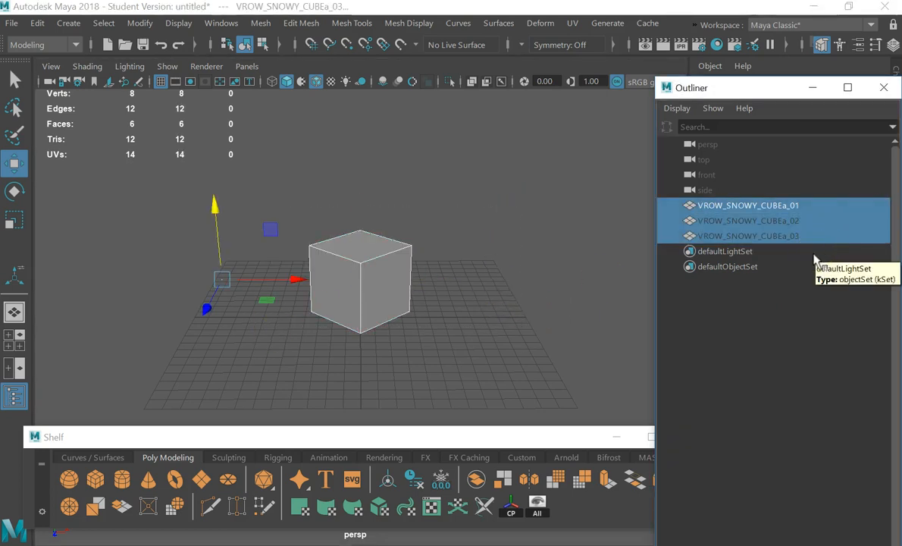
left_click(582, 236)
- Select the middle cube, hide the other two cubes, and keep the middle one selected
left_click(403, 272)
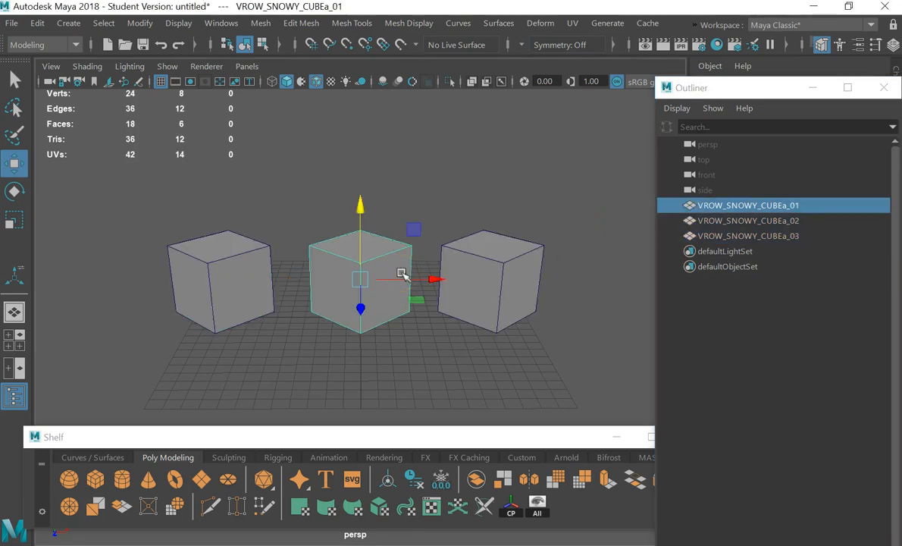
key("alt+h")
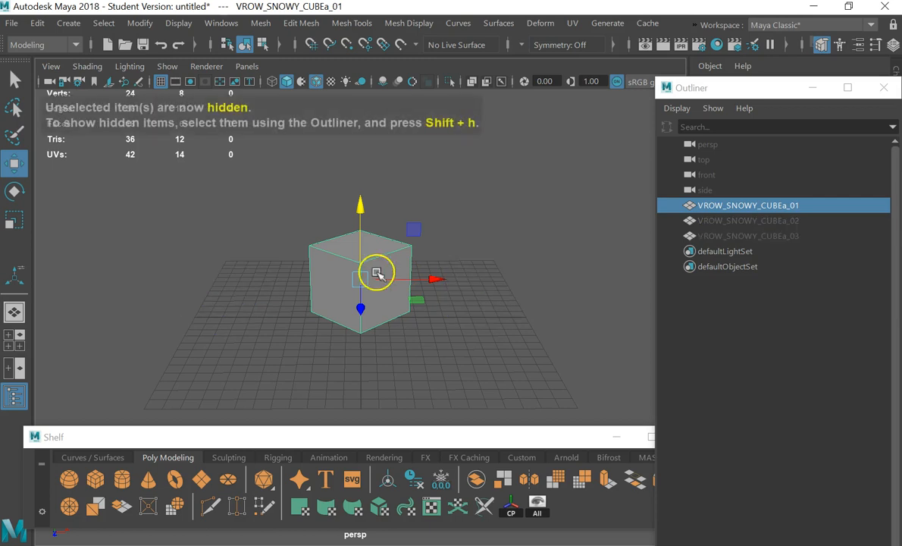
left_click(447, 285)
left_click(396, 285)
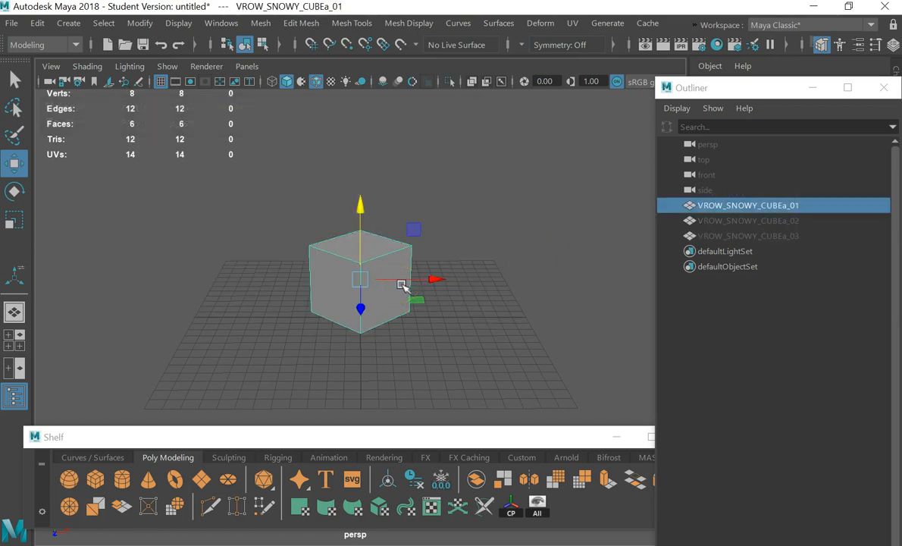
- Frame the middle cube and move its pivot point sideways along the X axis, well outside the cube
key("f")
left_click_drag(510, 250, 513, 274, "alt")
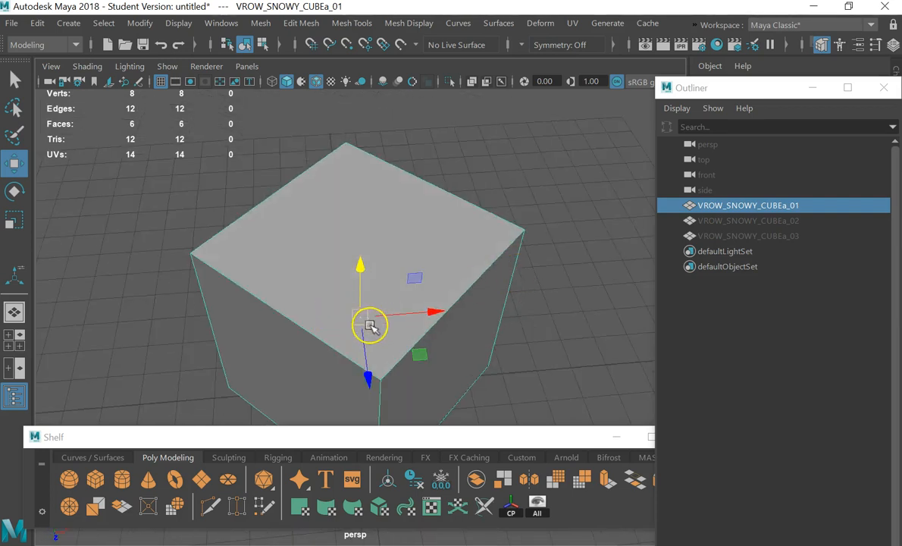
left_click_drag(366, 319, 381, 353, "alt")
left_click_drag(389, 314, 174, 248, "alt")
key("d")
left_click_drag(351, 239, 609, 250)
scroll(578, 260, "down", 8)
left_click_drag(426, 234, 427, 274, "alt")
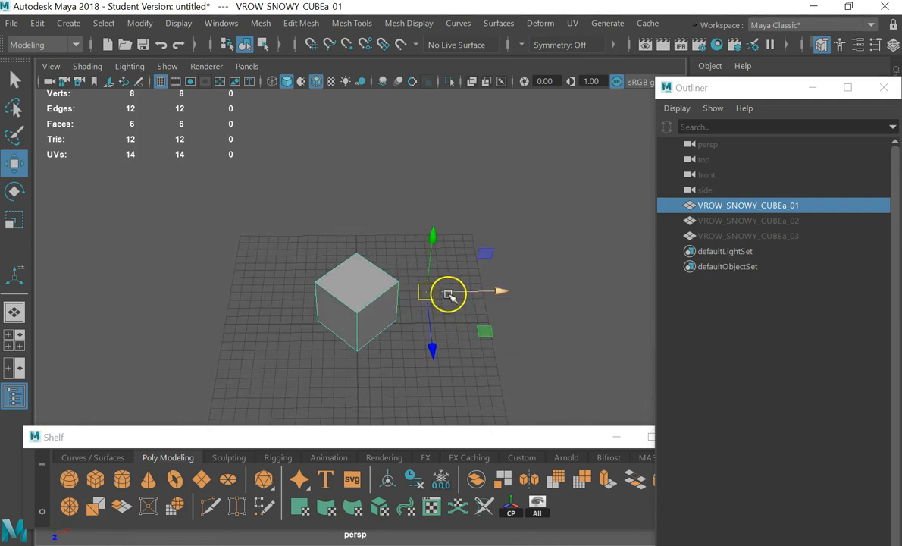
- Try rotating the cube around its offset pivot, and undo the rotation
key("e")
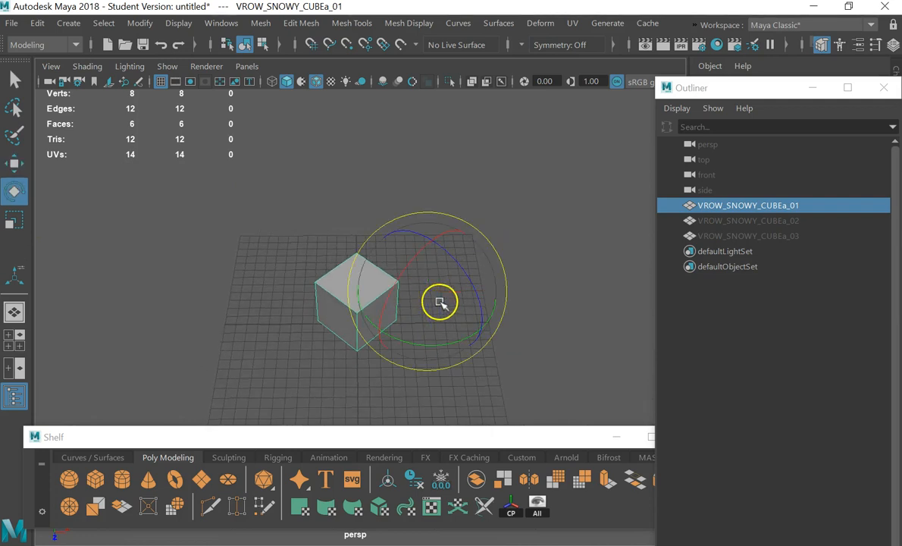
left_click_drag(442, 249, 455, 270)
key("ctrl+z")
- Reselect the cube and snap its pivot point to the bottom front corner vertex
left_click(544, 264)
left_click(356, 282)
key("d")
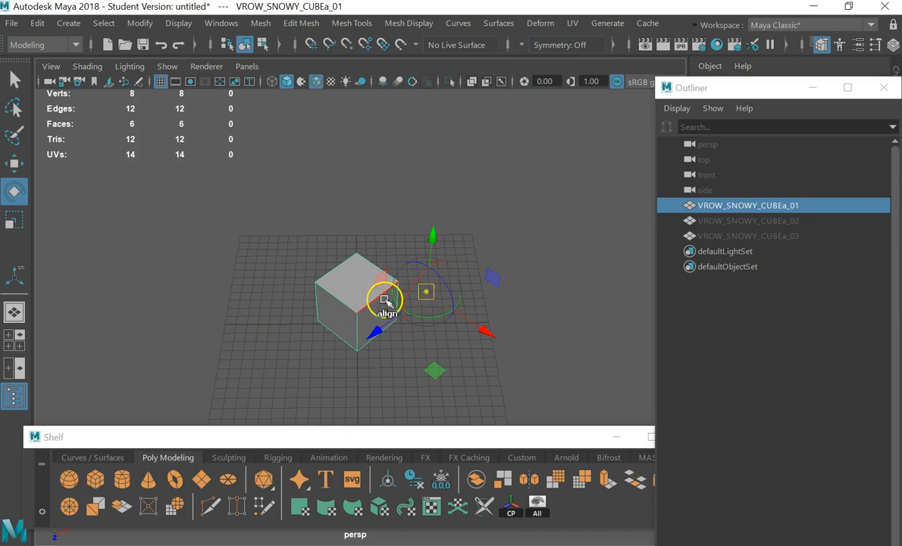
key("v")
left_click_drag(429, 295, 359, 353)
key("d")
- Try the transform tools on the corner pivot, then move the cube around by that pivot and place it on the grid
right_click_drag(367, 351, 433, 343, "alt")
key("w")
key("e")
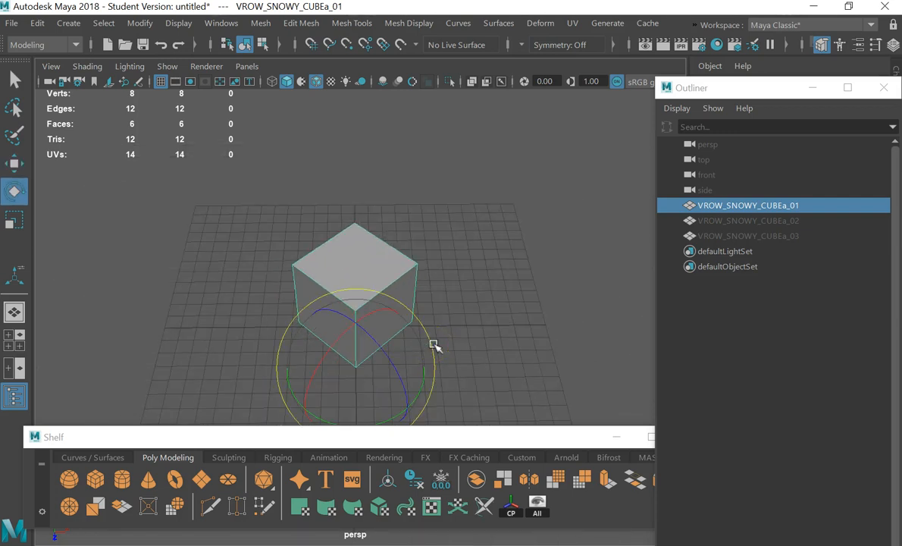
key("r")
key("w")
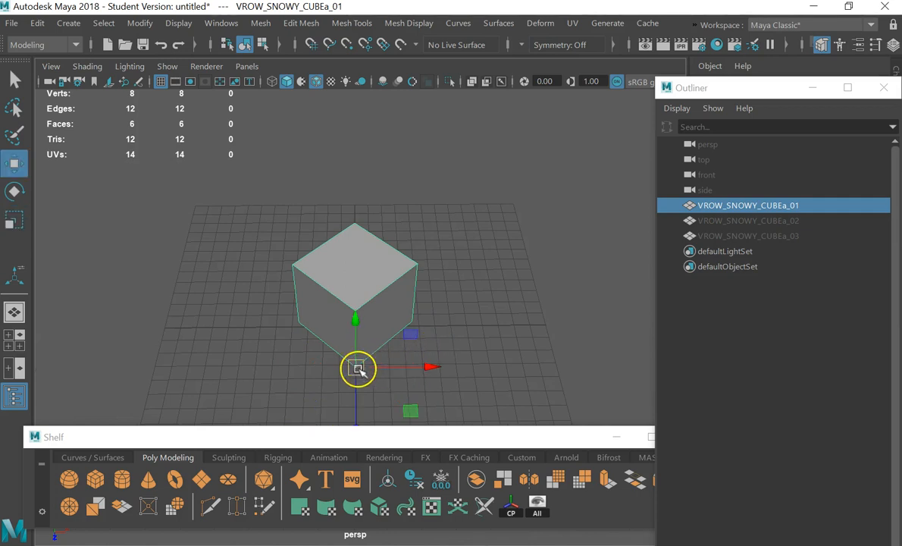
left_click_drag(360, 369, 367, 270)
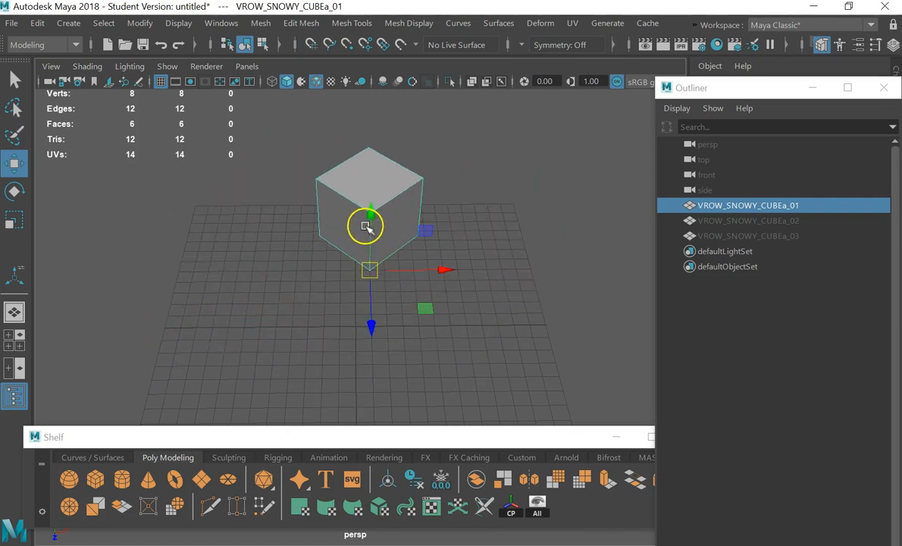
left_click_drag(366, 225, 375, 52)
scroll(465, 349, "down", 5)
scroll(454, 326, "down", 2)
left_click_drag(443, 308, 471, 261, "alt")
left_click_drag(378, 267, 397, 329)
left_click_drag(395, 282, 369, 332)
mouse_move(497, 309)
left_mouse_down("alt")
mouse_move(517, 286)
mouse_move(537, 309)
mouse_move(518, 302)
mouse_move(521, 294)
mouse_move(512, 301)
left_mouse_up("alt")
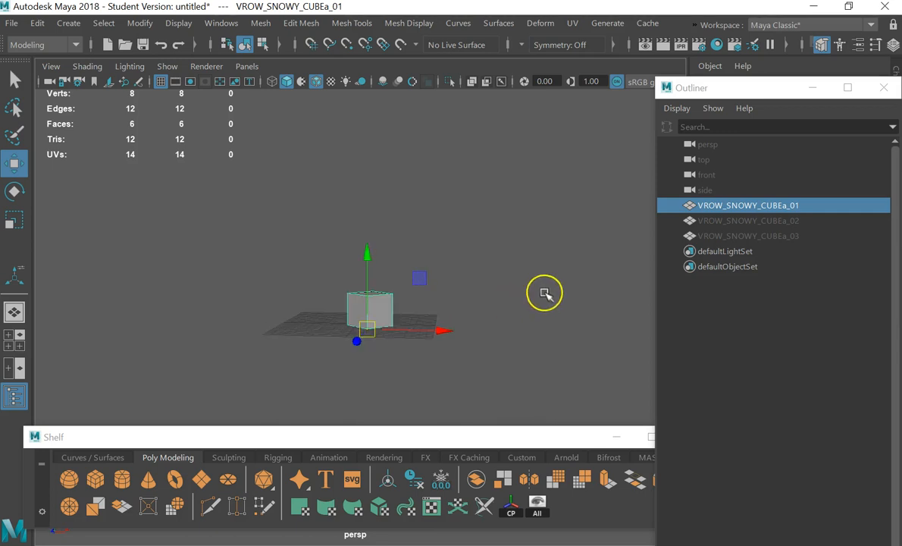
- Check the cube in the four-view layout, moving the Shelf window lower to uncover the views, and return to the perspective view
key("space")
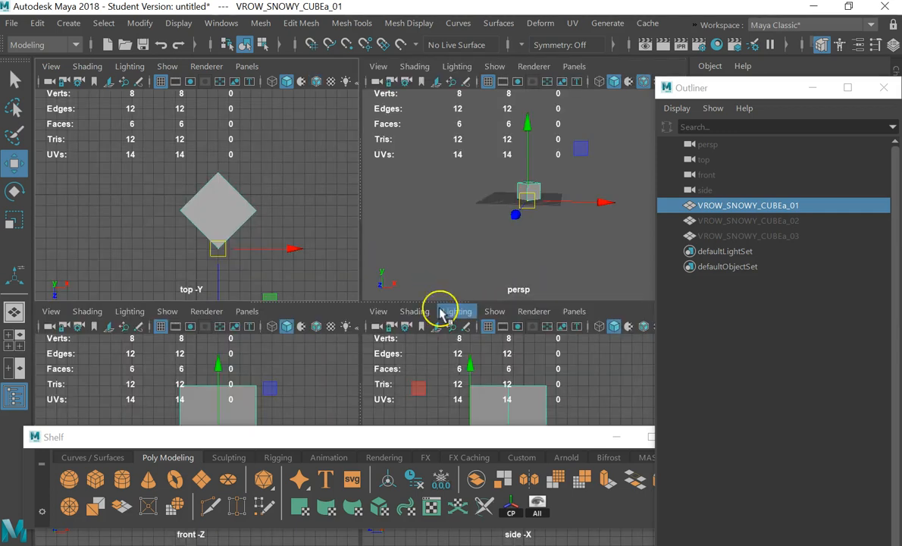
left_click_drag(296, 438, 303, 474)
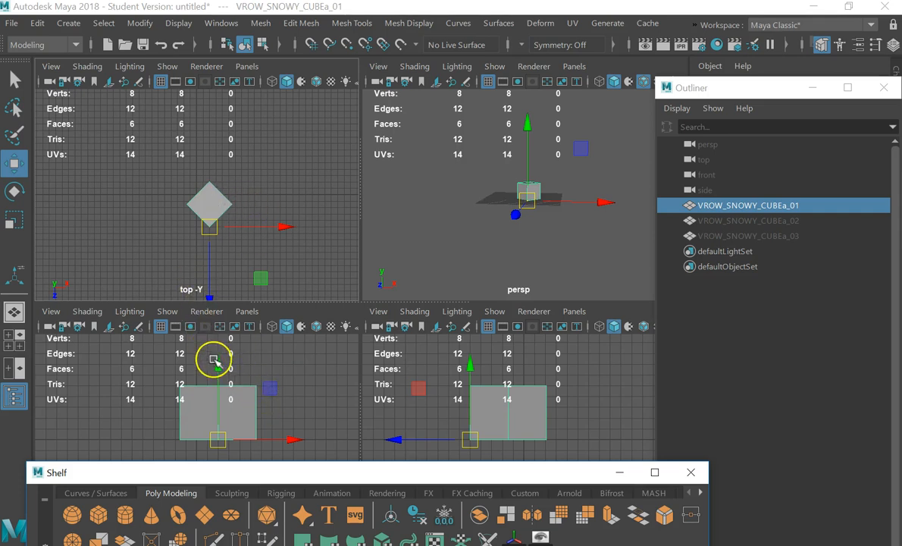
left_click_drag(504, 457, 516, 481)
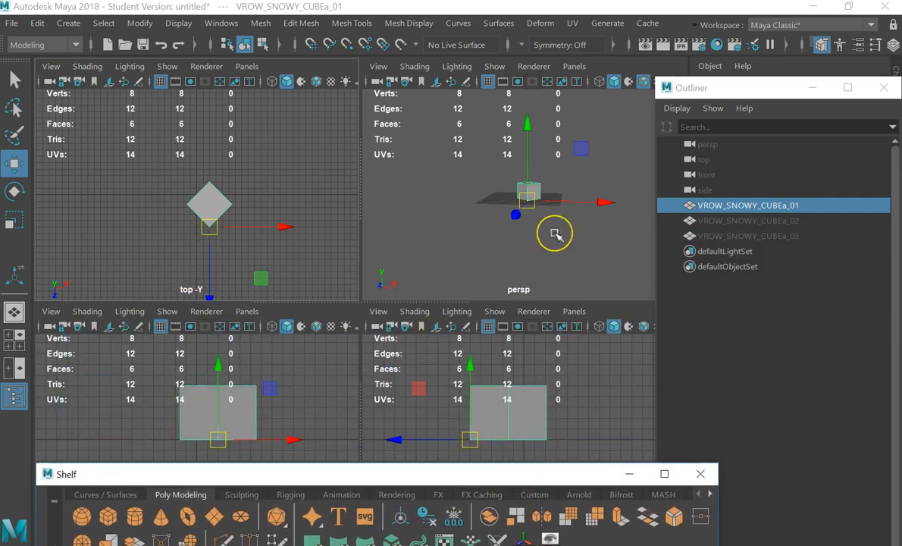
left_click(556, 234)
key("space")
- Orbit closer around the cube in the perspective view and select it
left_click_drag(436, 283, 404, 306, "alt")
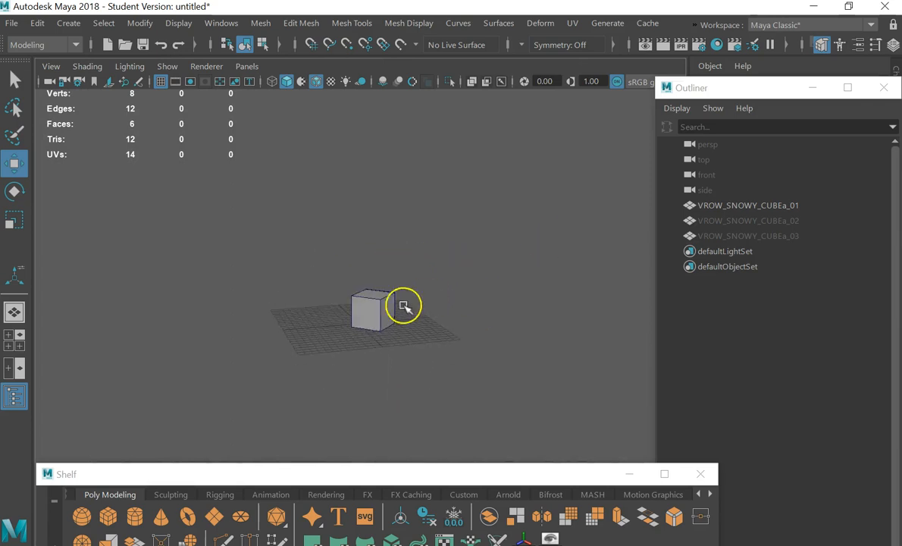
scroll(417, 300, "up", 2)
scroll(440, 319, "up", 1)
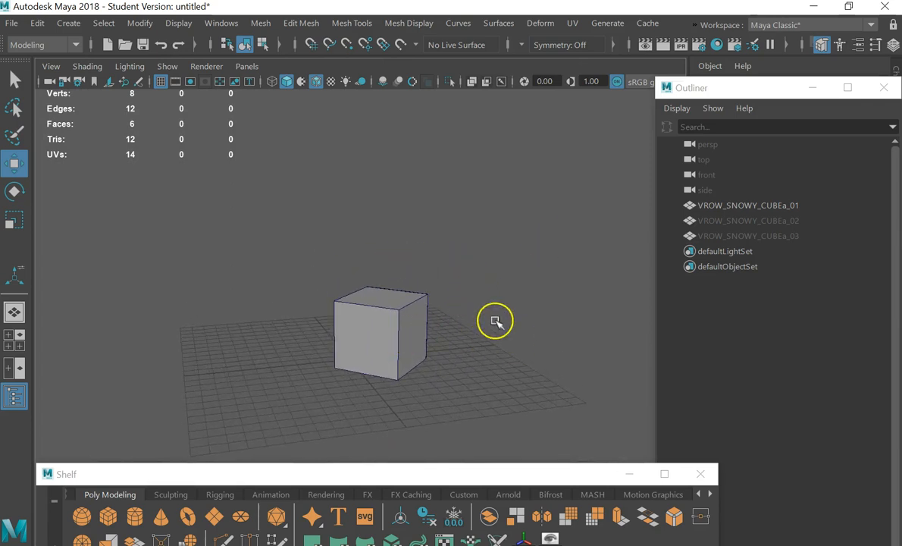
left_click_drag(403, 317, 303, 331, "alt")
left_click(385, 343)
left_click_drag(211, 383, 132, 269, "alt")
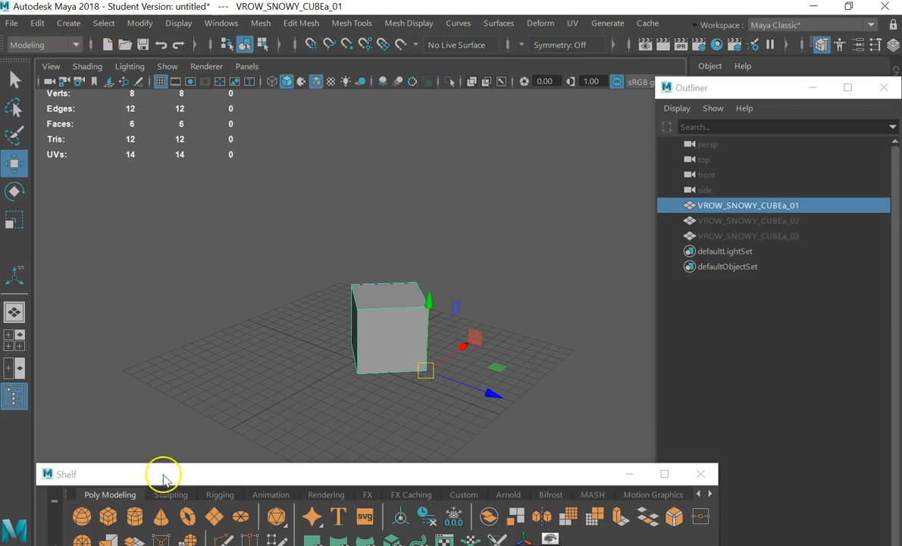
- Switch the shelf to Curves / Surfaces, choose the EP Curve tool, and place the Shelf window above the cube
left_click_drag(163, 477, 234, 317)
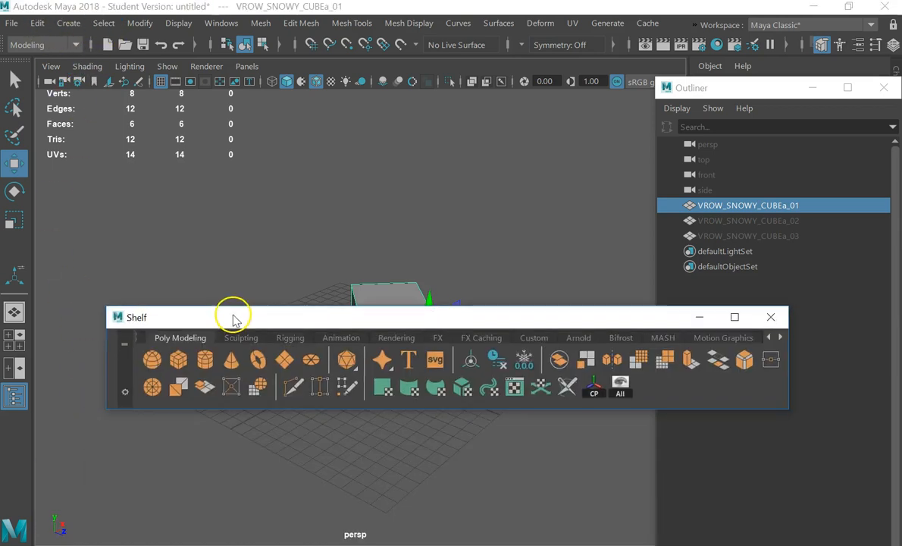
left_click(138, 339)
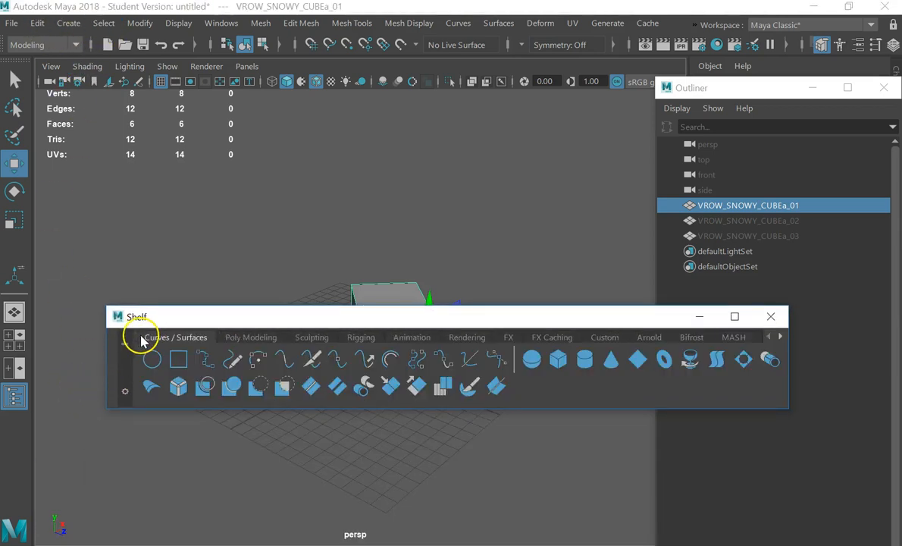
left_click(210, 362)
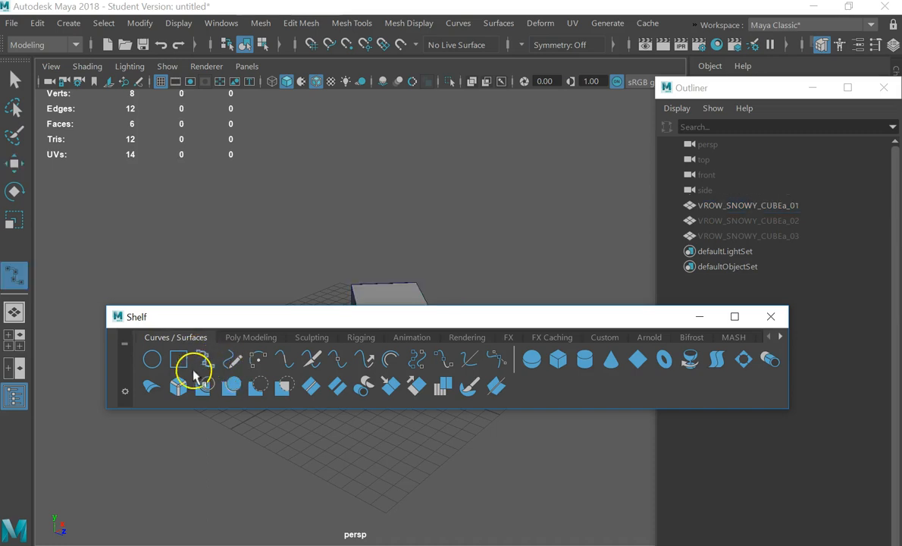
left_click_drag(389, 318, 380, 180)
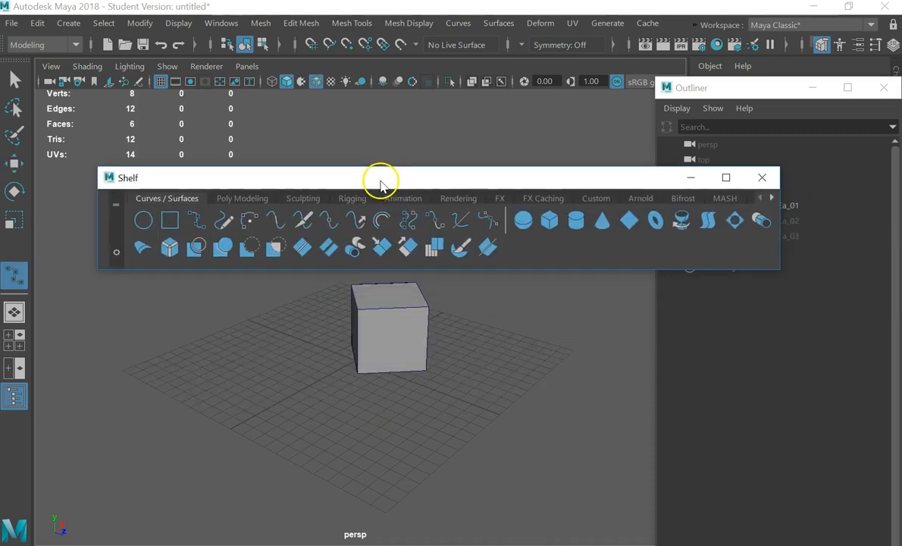
- Draw a winding nine-point EP curve that passes behind the cube and runs across the grid, and finish it
left_click(398, 475)
left_click(322, 456)
left_click(238, 411)
left_click(243, 385)
left_click(276, 339)
left_click(351, 327)
left_click(523, 350)
left_click(603, 336)
left_click(636, 303)
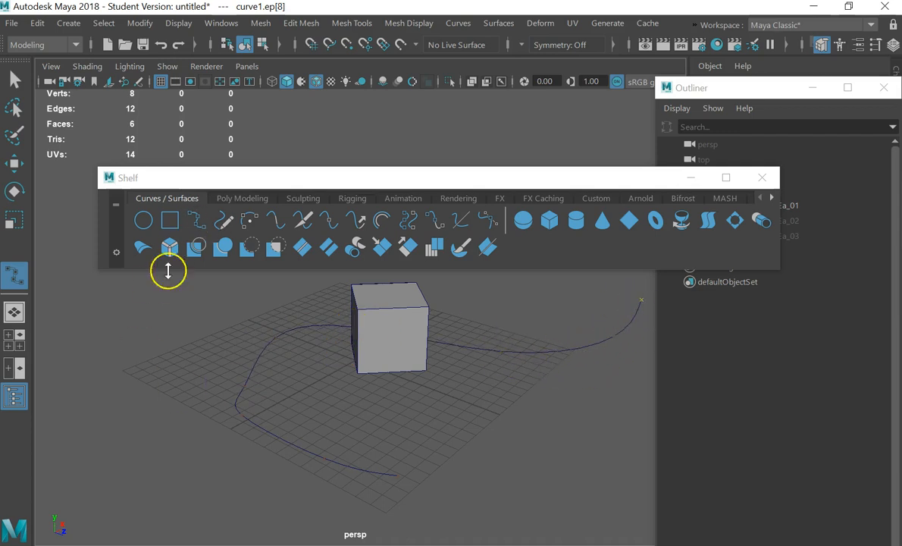
left_click(13, 78)
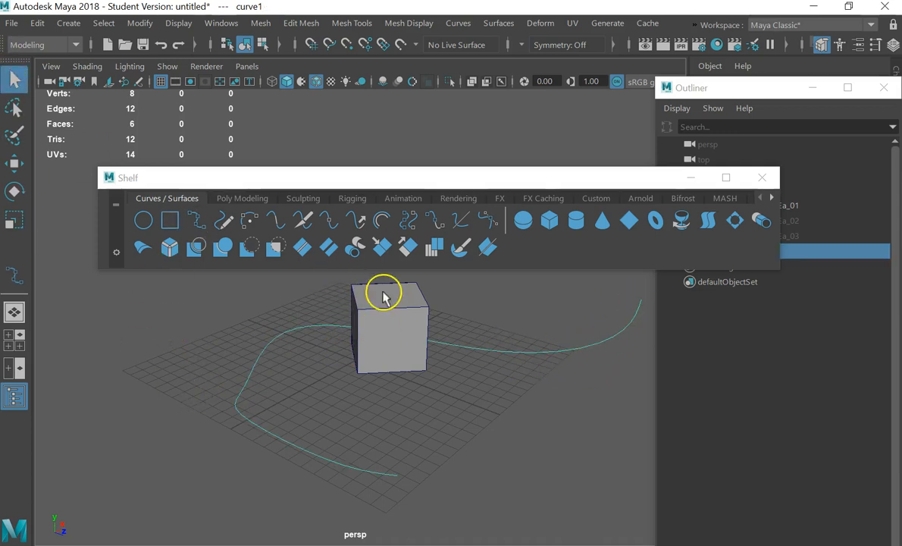
- Select the cube VROW_SNOWY_CUBEa_01 and move it freely across the grid, away from its current spot, with the Move tool
left_click(394, 326)
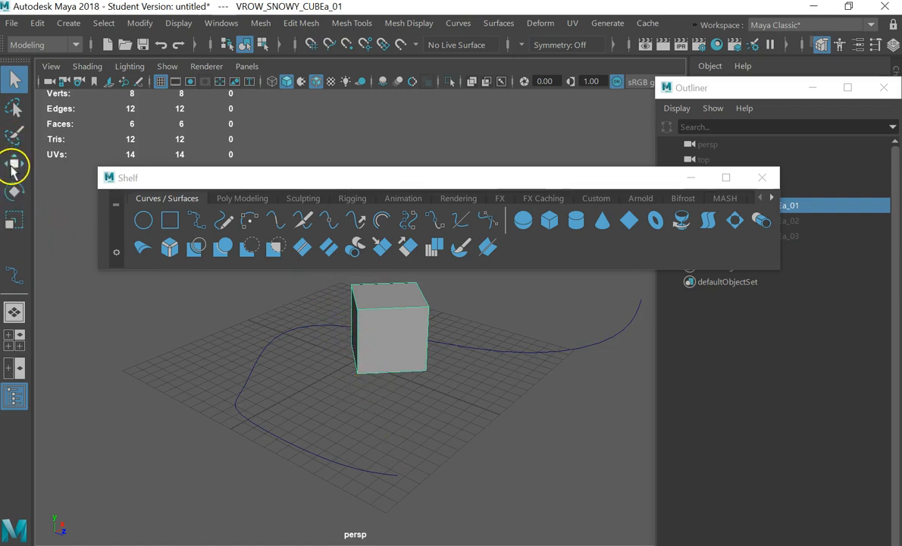
key("w")
key("e")
key("w")
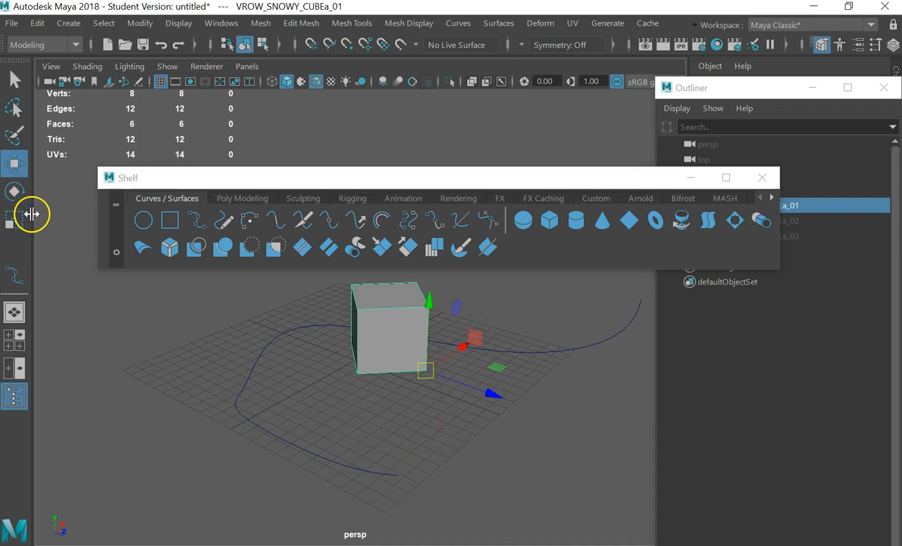
left_click_drag(425, 371, 362, 368)
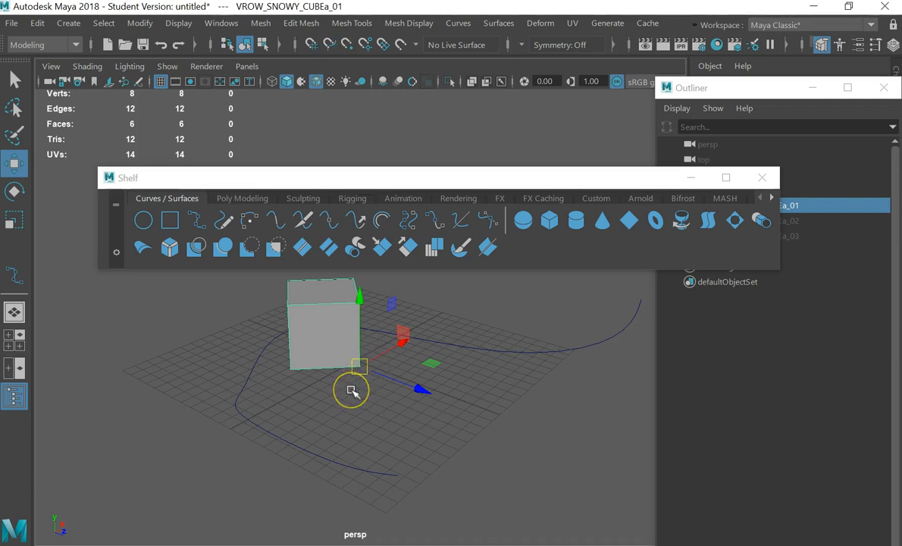
- Enlarge the move manipulator and shrink it back, and shift the cube a short distance with snap to curves
key("plus")
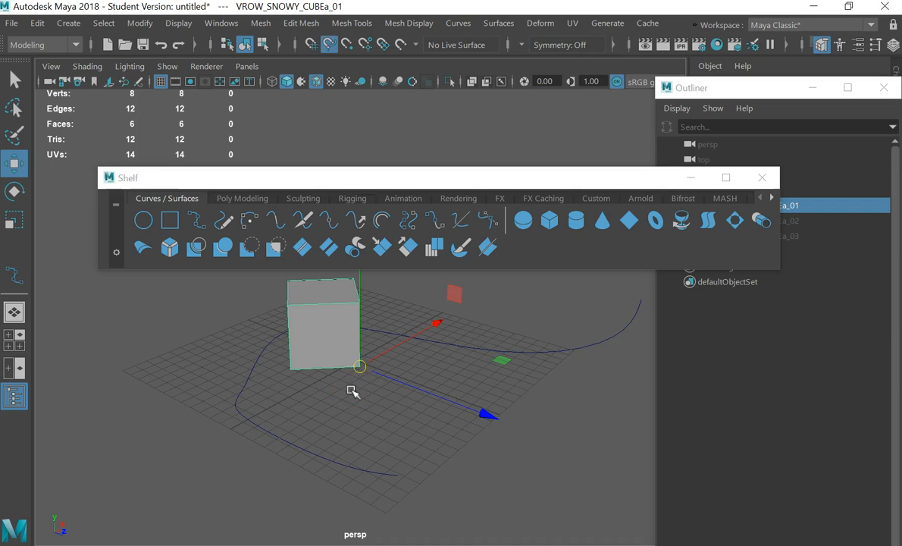
key("minus")
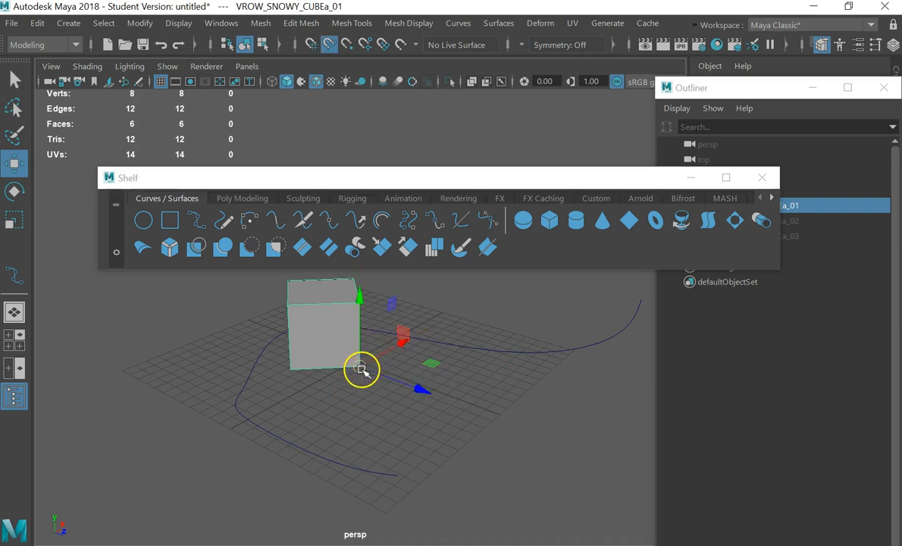
left_click_drag(368, 371, 343, 372)
key("c")
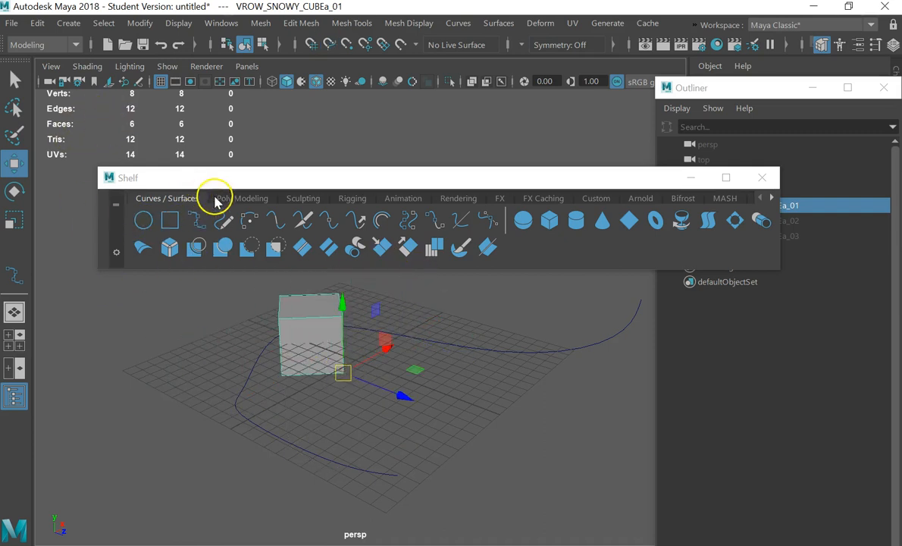
- Create a new polygon cube at the grid centre and move it along the Z axis toward the edge of the grid
right_click(190, 313, "shift")
right_click_drag(183, 291, 188, 144, "shift")
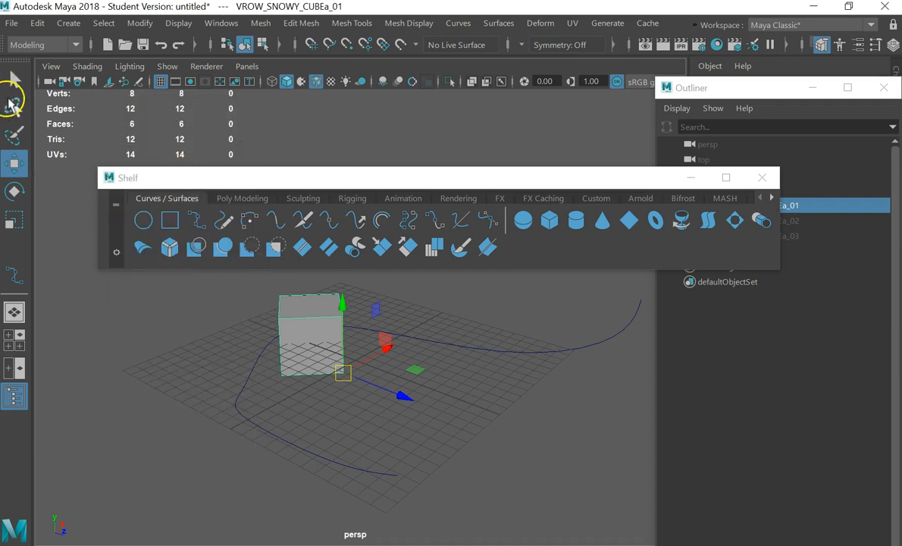
left_click(14, 81)
left_click(117, 384)
right_click_drag(209, 309, 208, 266, "shift")
key("w")
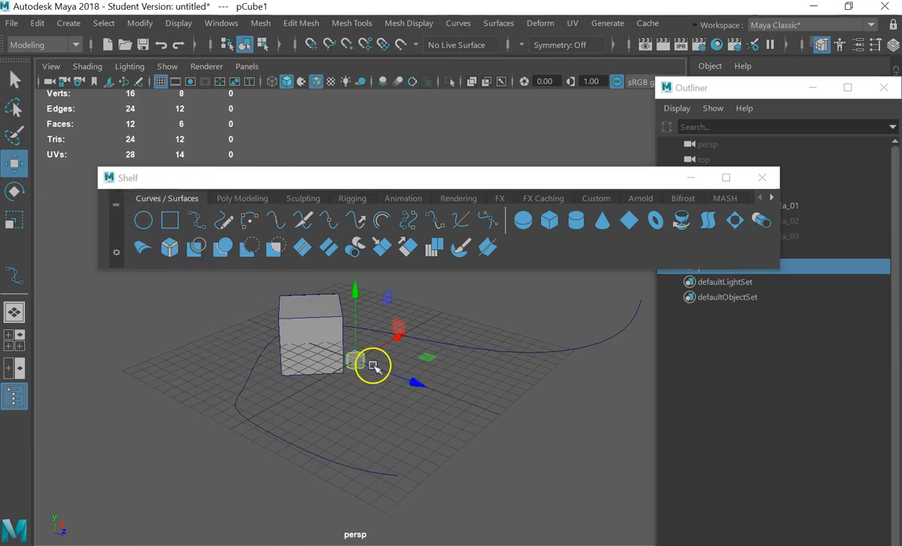
left_click_drag(388, 379, 493, 390)
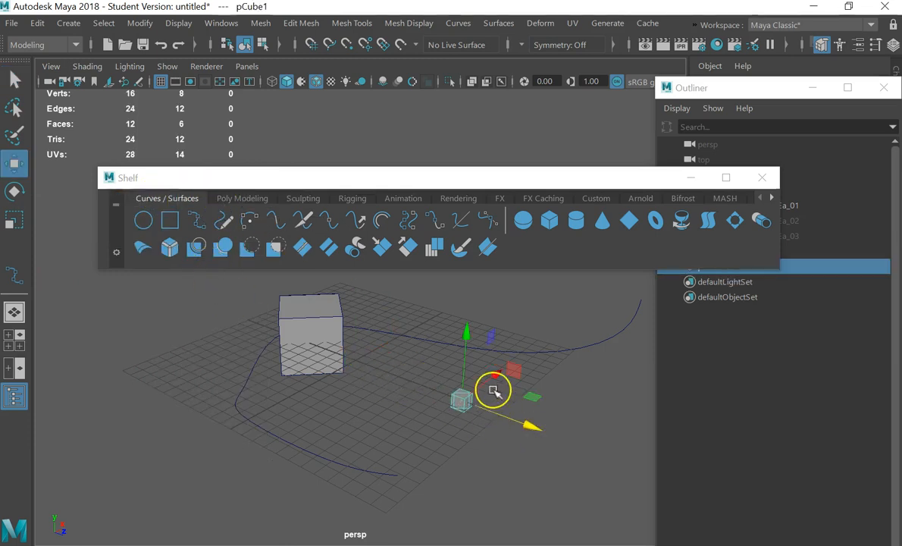
- Select the large cube and move it a short way using snap to points
left_click(367, 363)
left_click(330, 341)
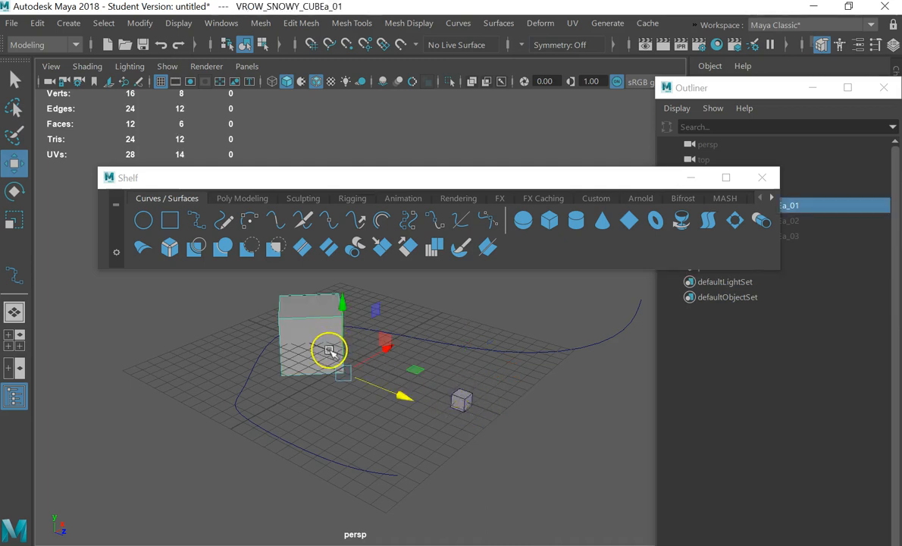
key("v")
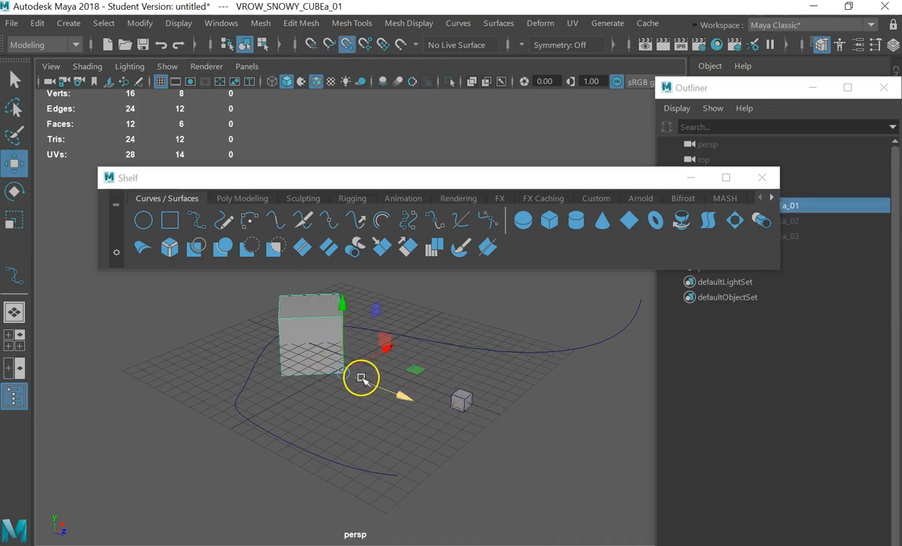
left_click_drag(339, 374, 364, 374)
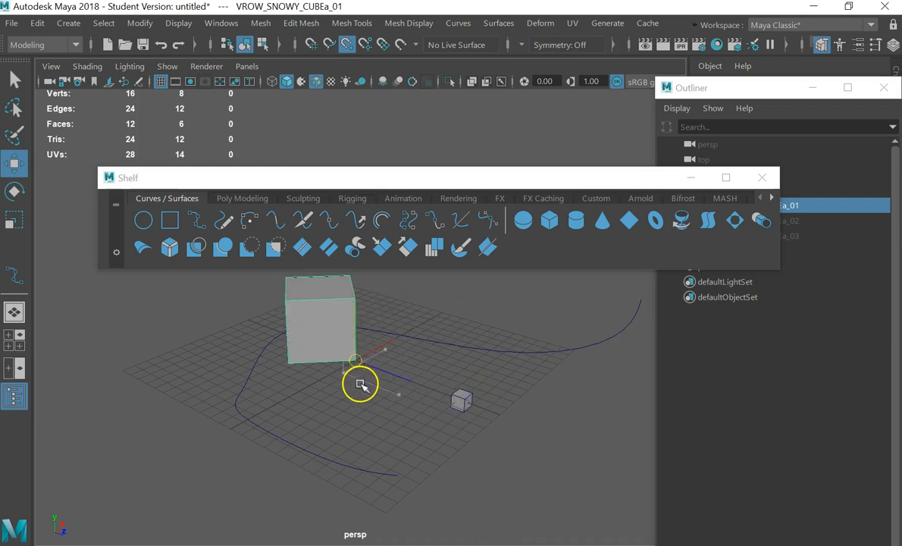
- Scale the small new cube up to about the size of the large cube and raise it along the Y axis
left_click(463, 400)
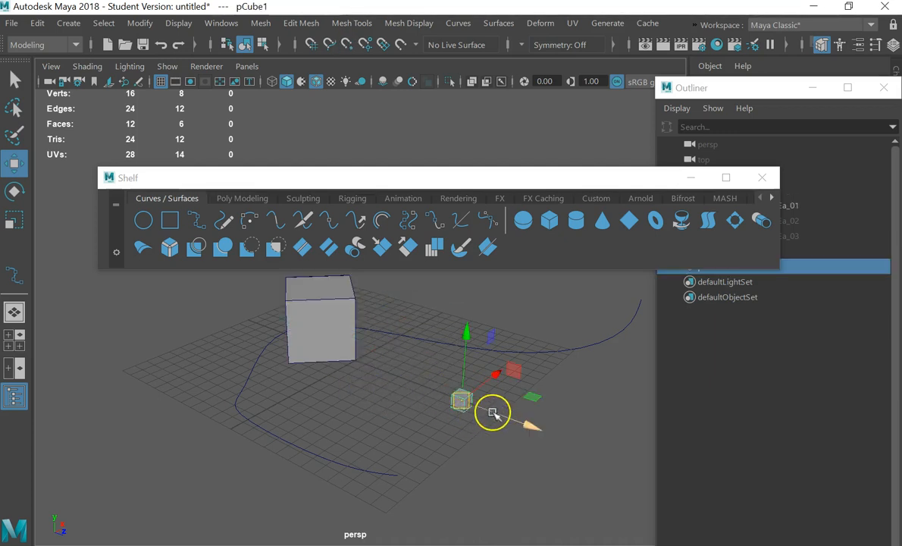
key("e")
key("r")
left_click_drag(455, 402, 517, 402)
left_click_drag(295, 409, 364, 407, "alt")
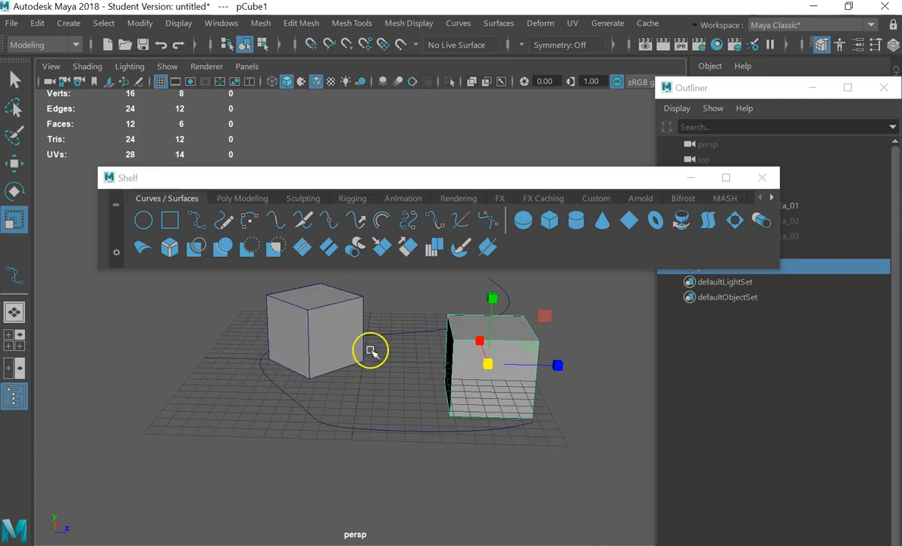
key("w")
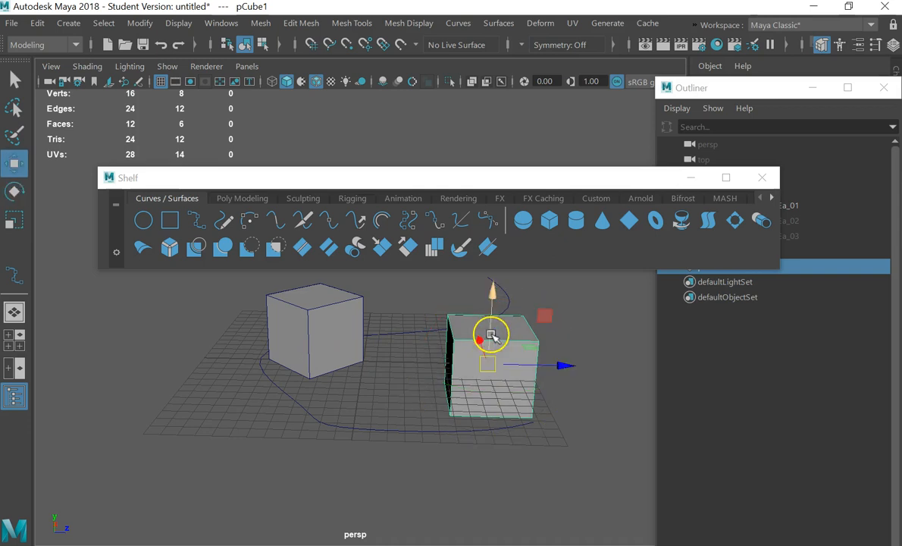
left_click_drag(495, 322, 346, 328)
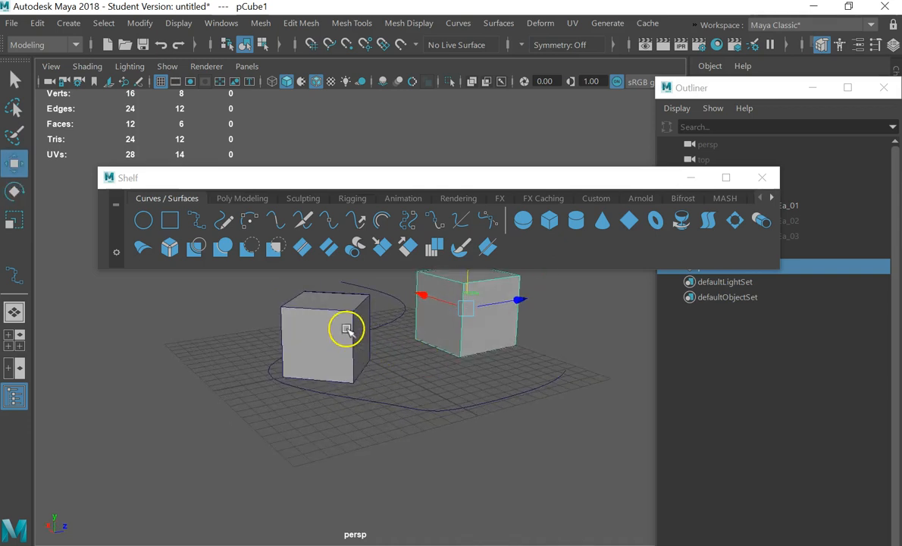
- Delete the cube VROW_SNOWY_CUBEa_01
left_click(349, 333)
key("r")
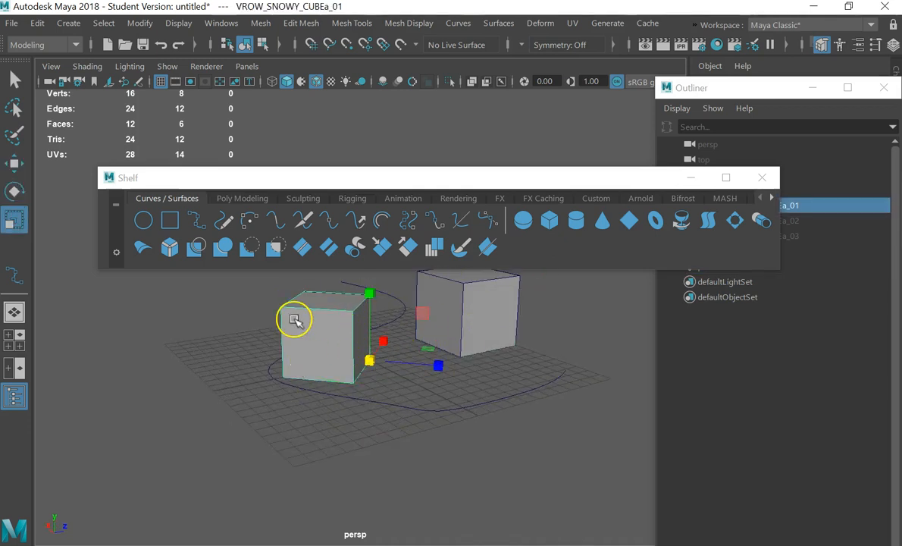
key("Delete")
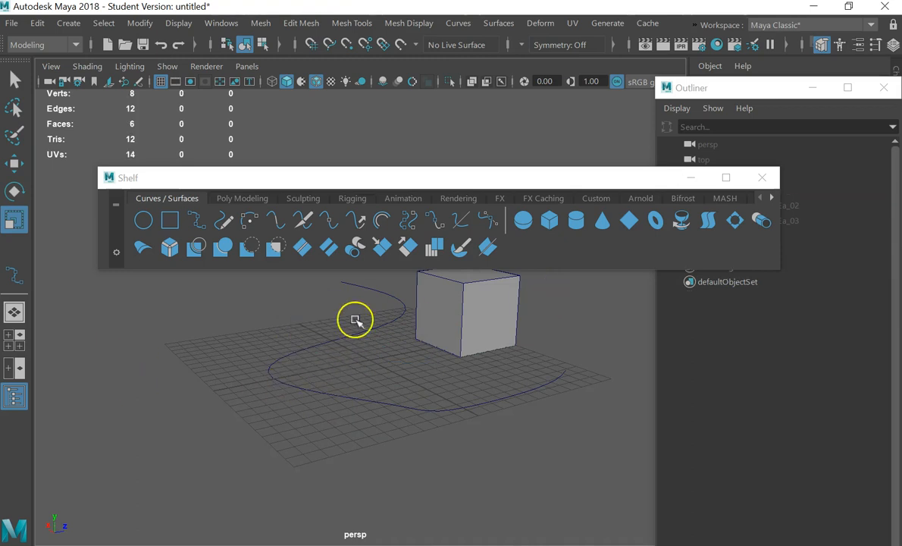
- Select the remaining cube, switch the shelf to Poly Modeling, and move the Shelf window below the cube to uncover the Outliner
left_click(447, 316)
left_click(233, 200)
left_click_drag(288, 181, 249, 451)
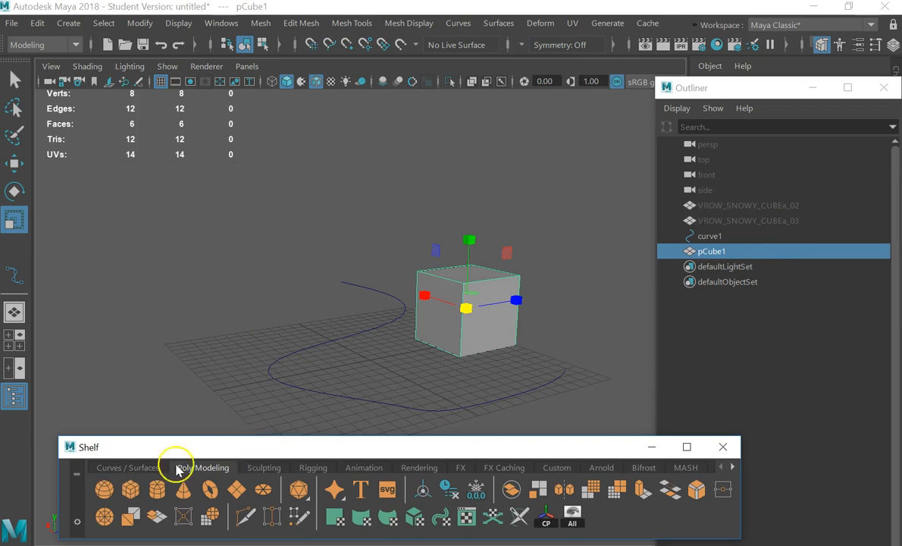
left_click(561, 332)
left_click(487, 316)
key("q")
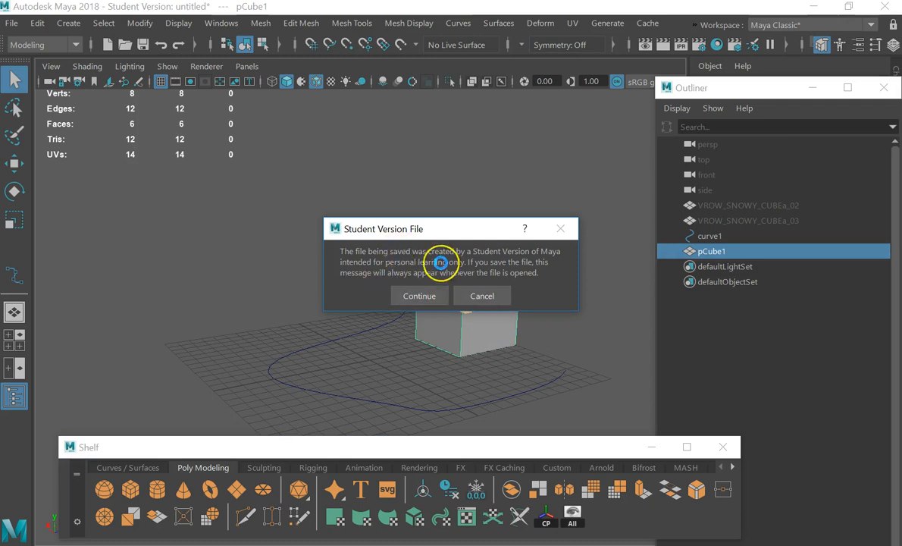
left_click(473, 296)
left_click(559, 326)
- Duplicate pCube1 and move the copy along the Z axis to the opposite side of the grid
left_click(487, 285)
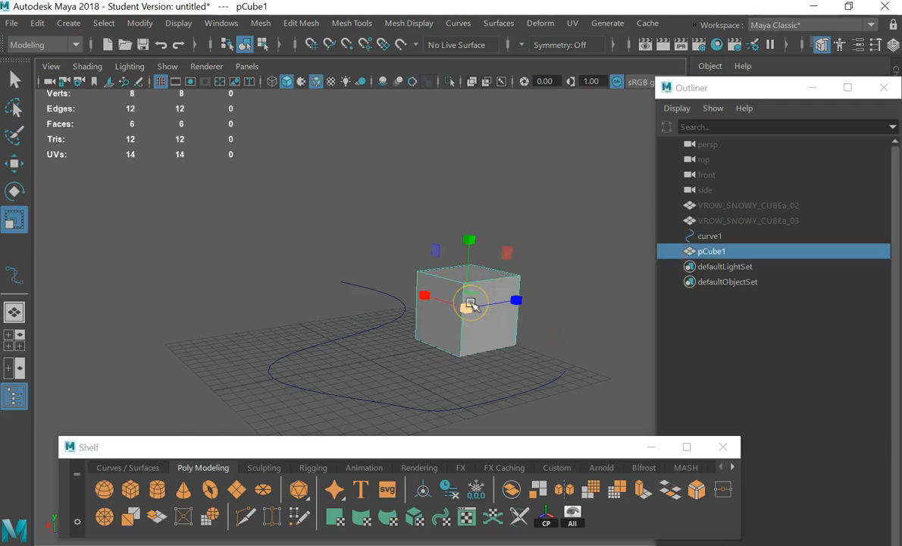
key("ctrl+d")
key("w")
left_click_drag(513, 297, 373, 311)
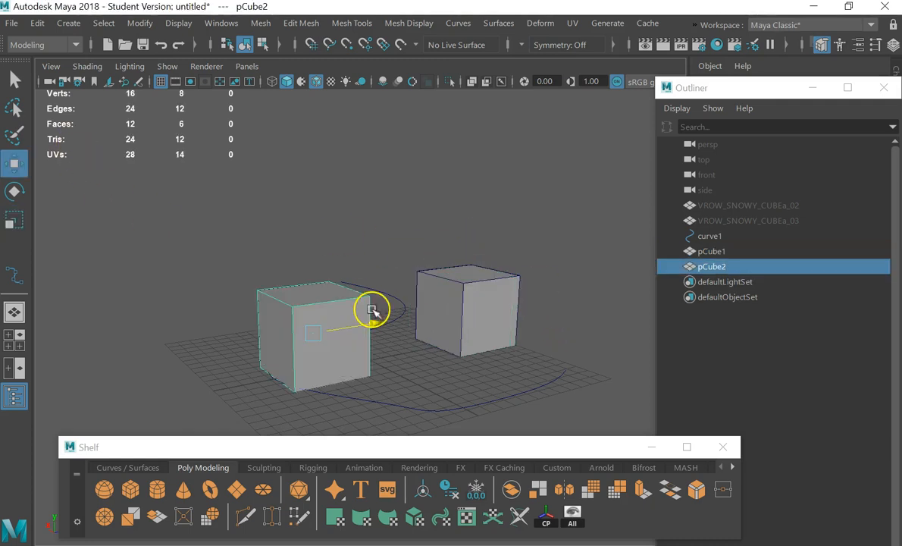
left_click_drag(439, 306, 427, 325, "alt")
left_click_drag(344, 360, 317, 370, "alt")
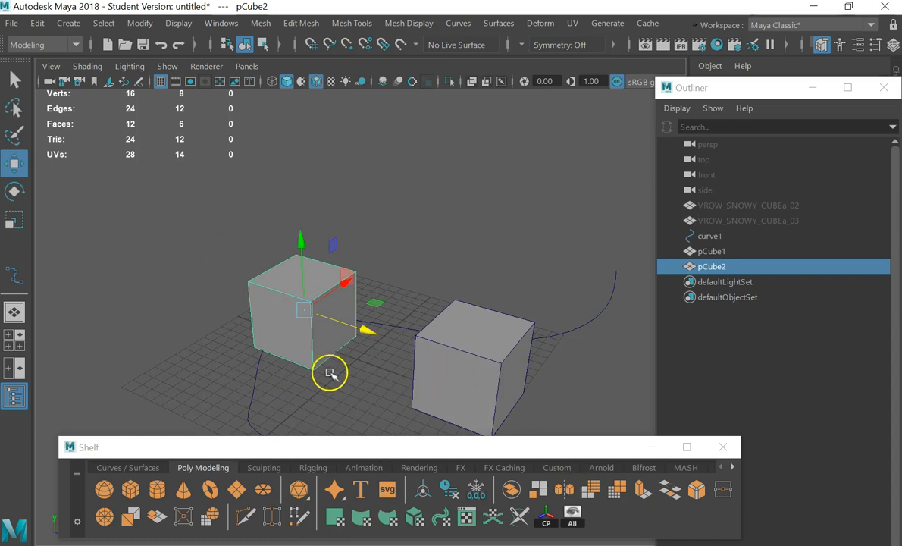
left_click_drag(397, 393, 407, 372, "alt")
- Delete the curve curve1 and undo the deletion
left_click(323, 357)
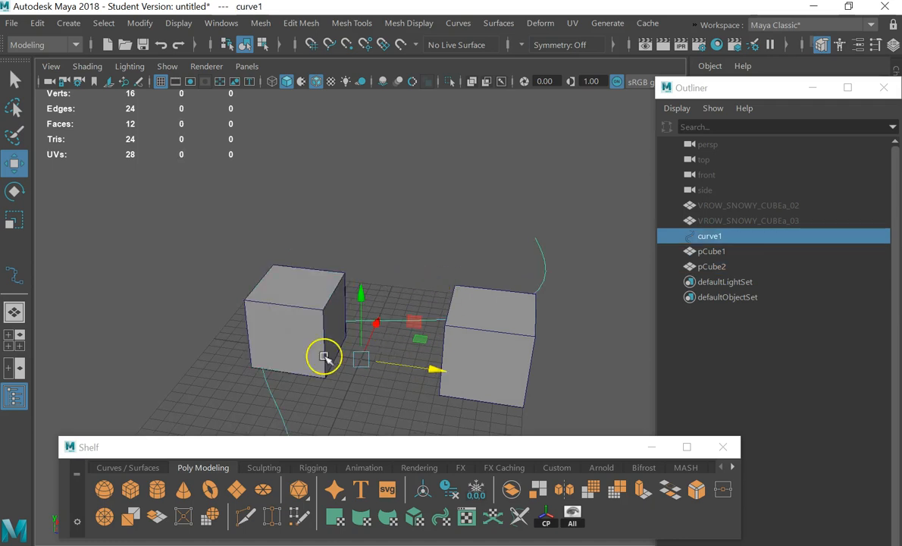
key("Delete")
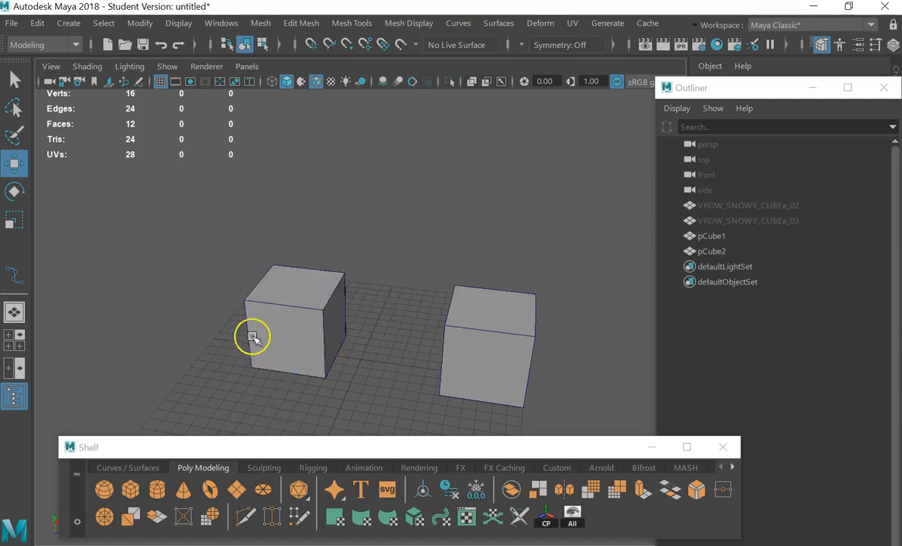
left_click(329, 322)
key("ctrl+z")
key("ctrl+z")
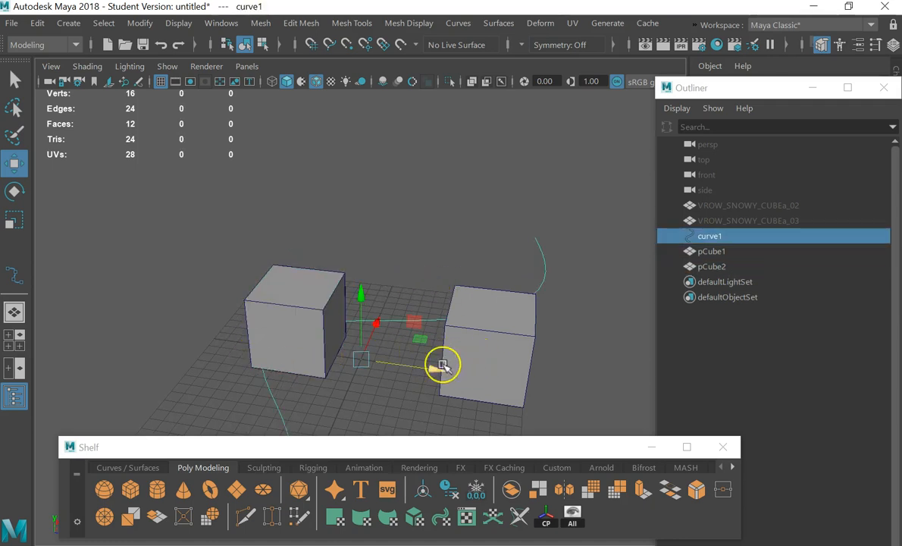
- Select the curve running between the two cubes and hide it
left_click(322, 316)
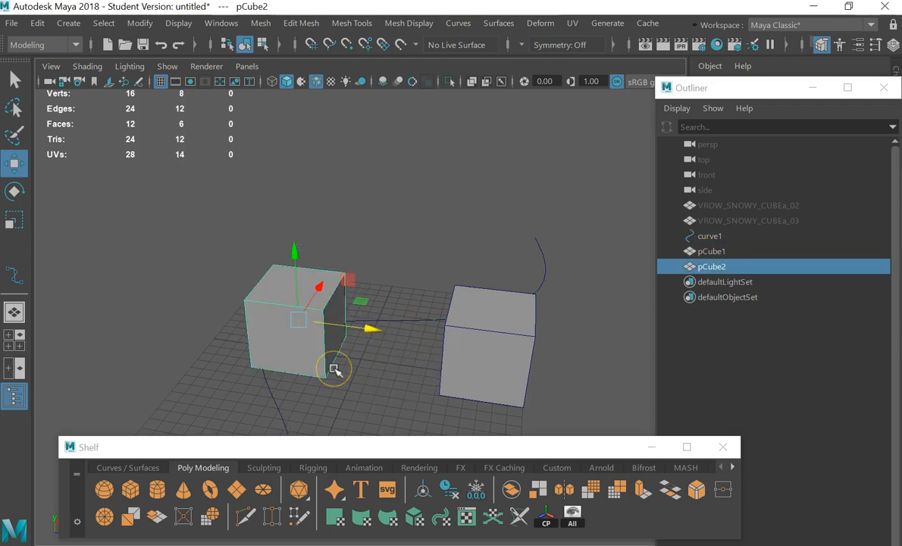
mouse_move(499, 358)
left_mouse_down("alt")
mouse_move(499, 343)
mouse_move(502, 359)
left_mouse_up("alt")
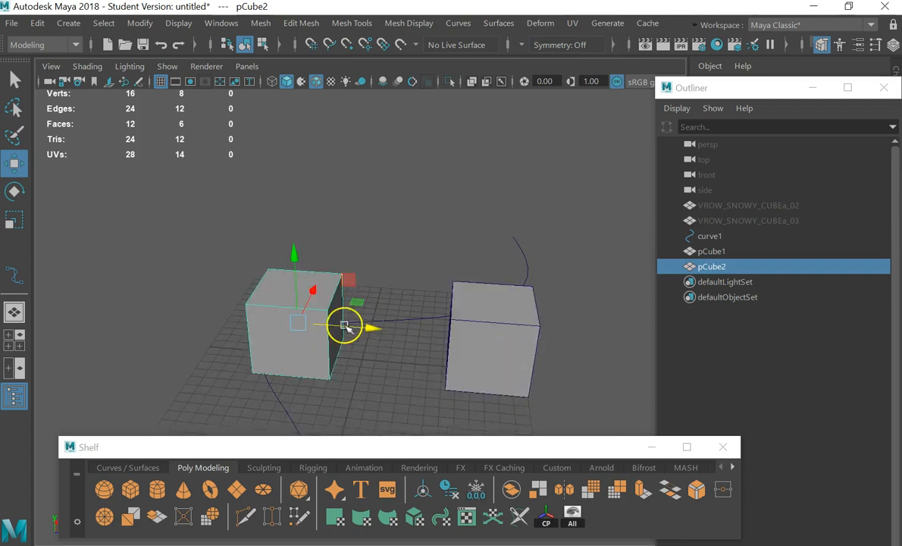
left_click(522, 368)
left_click(394, 280)
left_click(397, 319)
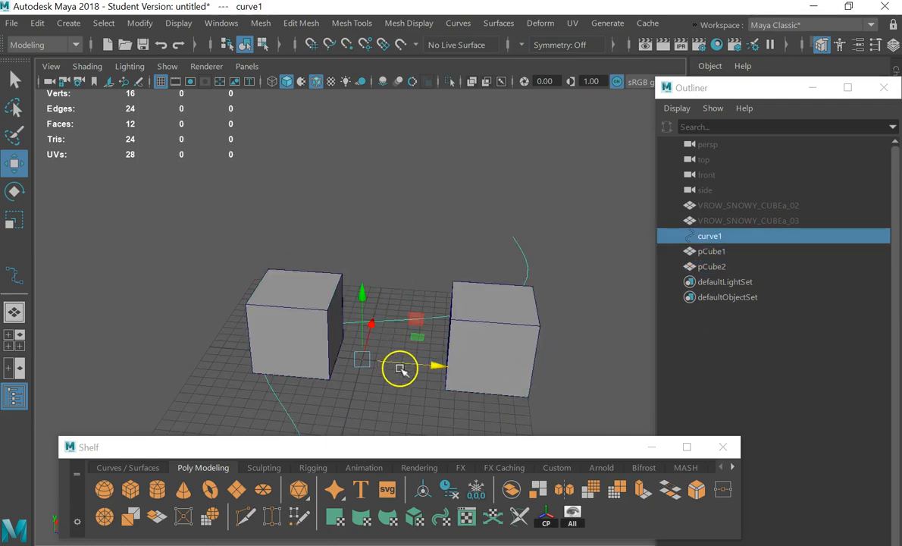
key("ctrl+h")
- Select both cubes, pCube2 and pCube1, together
left_click(333, 326)
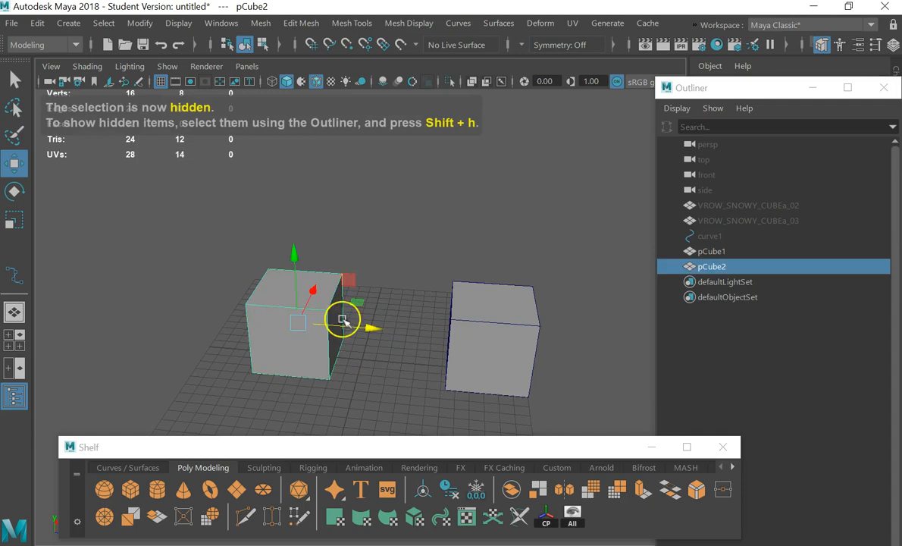
left_click(498, 339, "shift")
left_click_drag(418, 362, 395, 337, "alt")
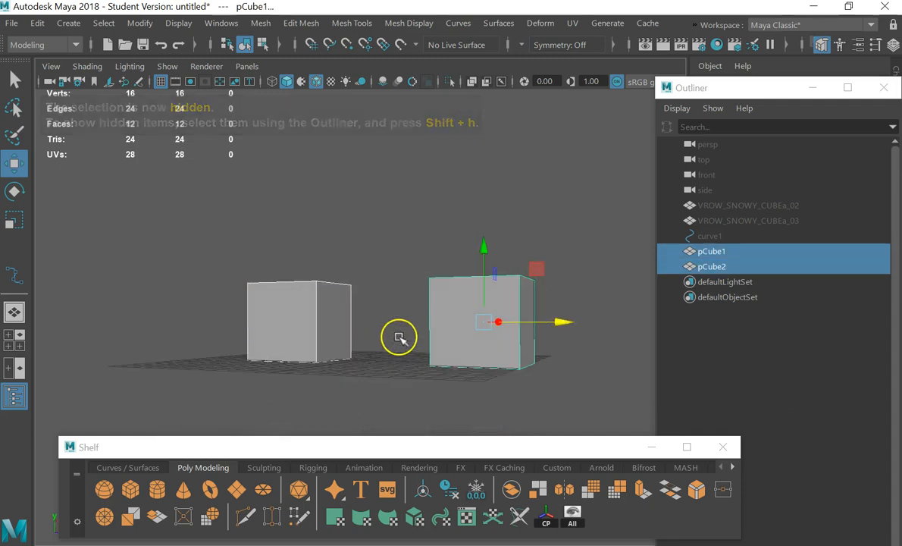
- Display the hotbox with all its menu sets and inspect the modeling visibility options in its controls
key("space")
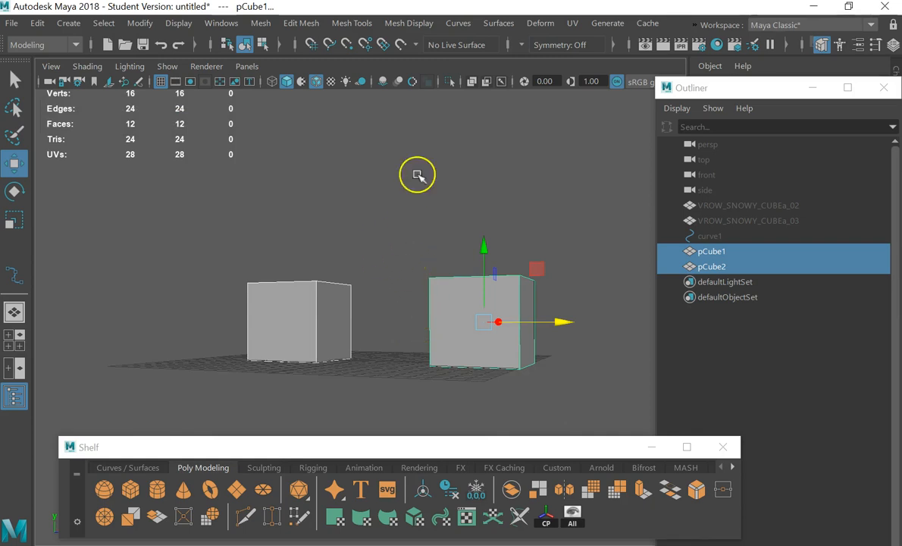
key("space")
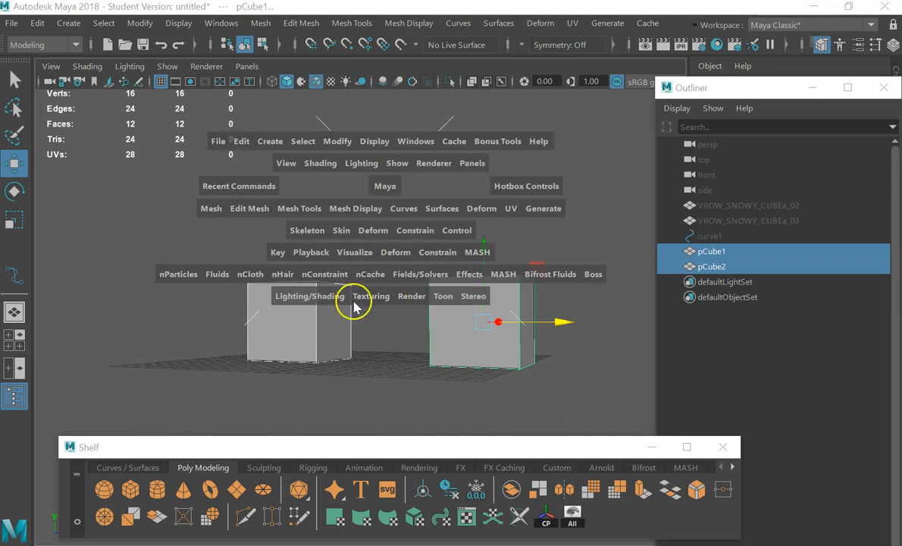
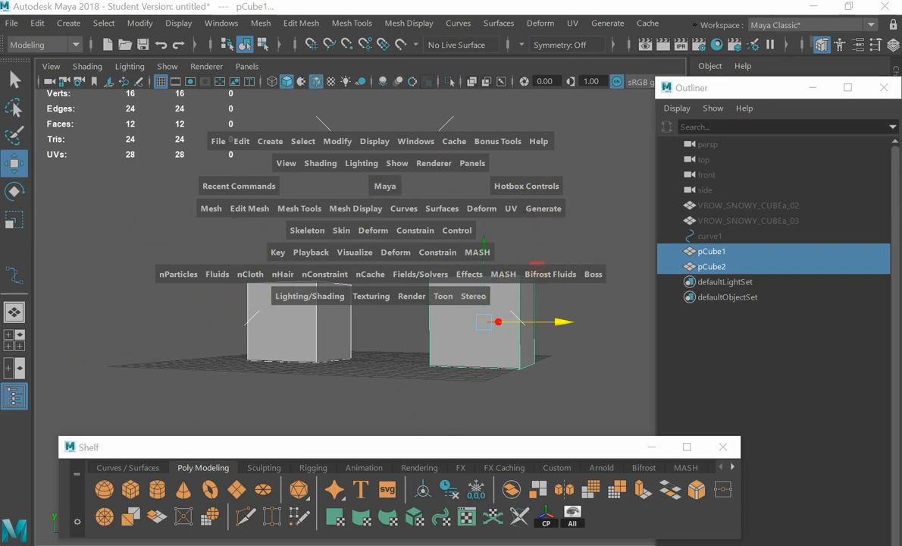
left_click(540, 176)
left_click(535, 190)
left_click(535, 187)
left_click(485, 164)
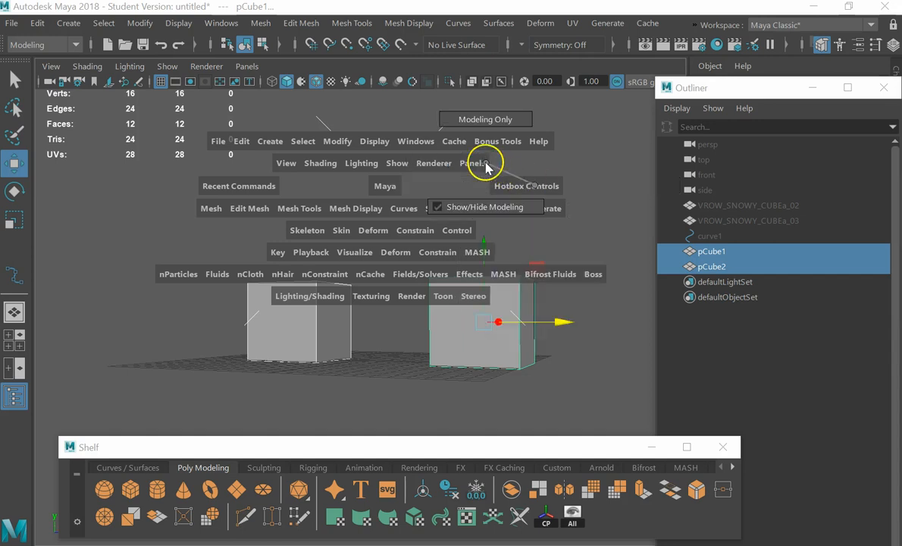
left_click_drag(484, 151, 499, 165)
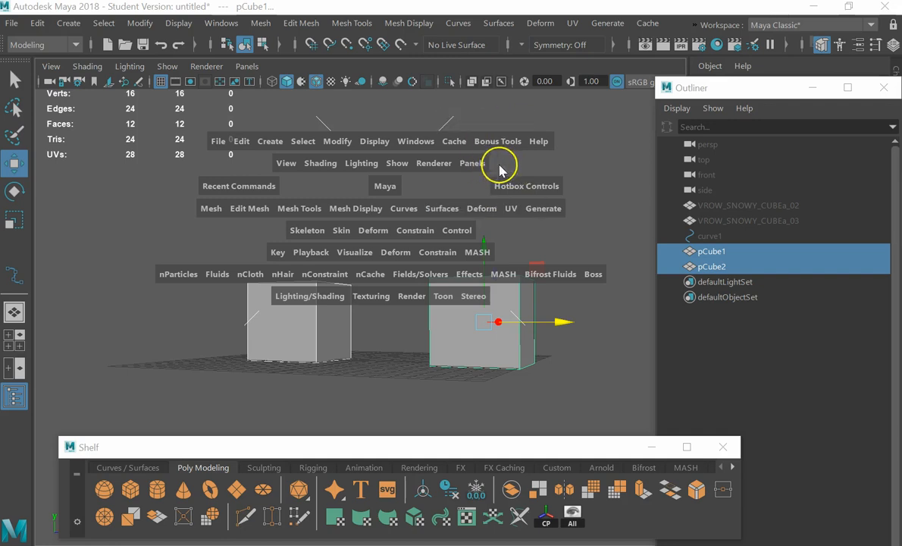
- Restrict the hotbox to the modeling menu set with Modeling Only and display it again to check
key("space")
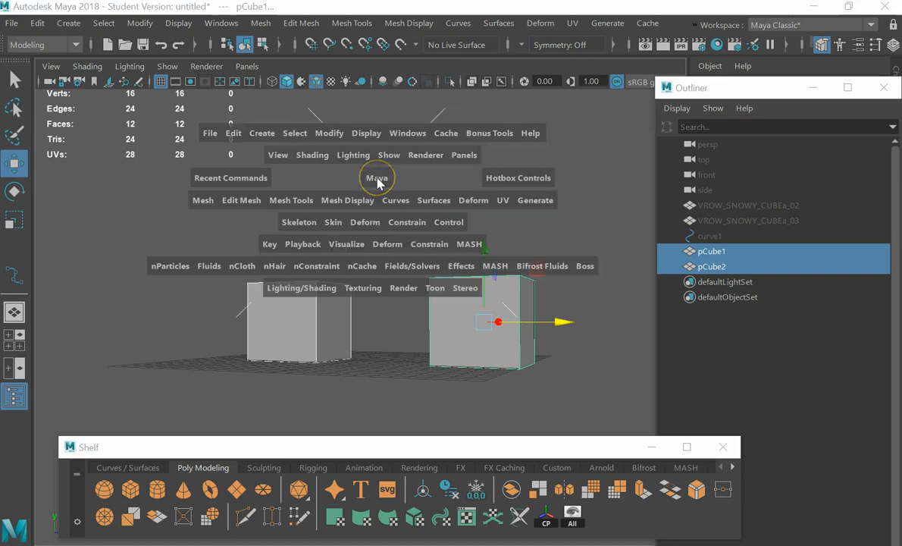
left_click(513, 179)
left_click_drag(513, 179, 471, 109)
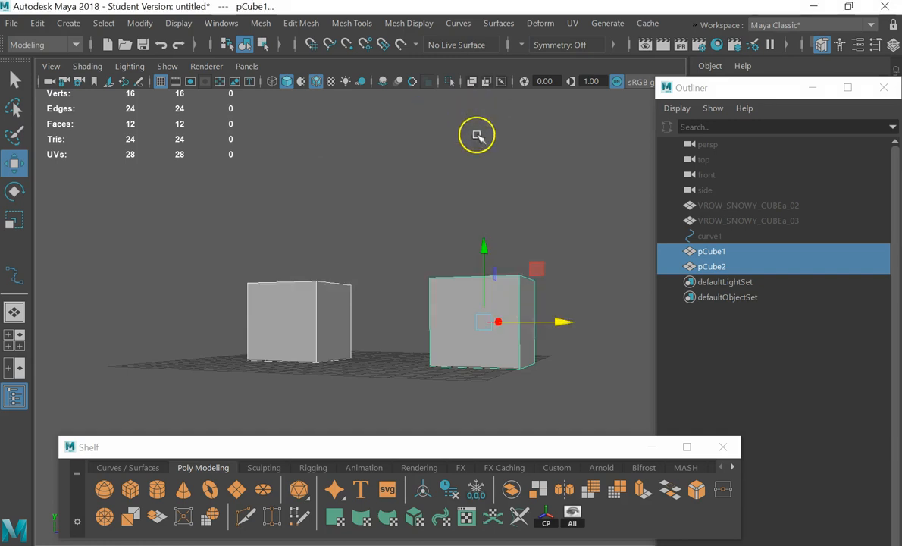
key("space")
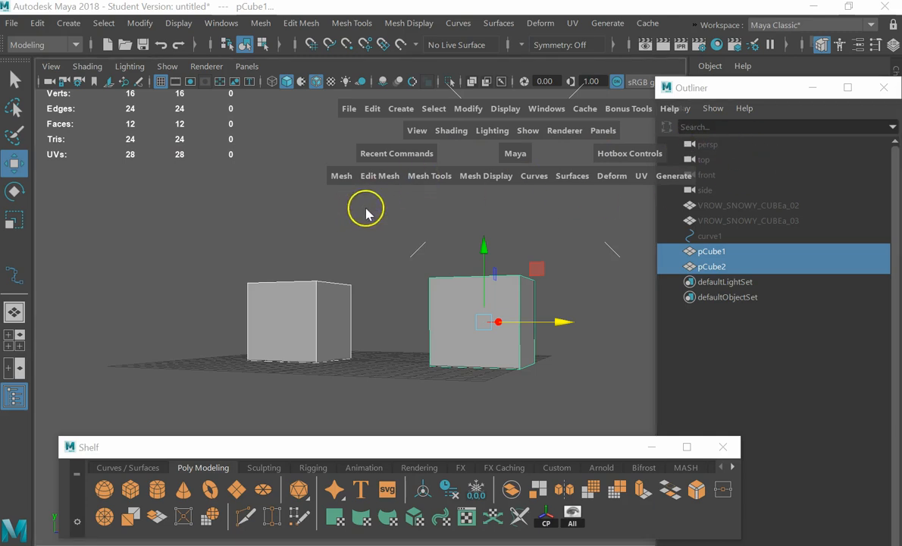
key("space")
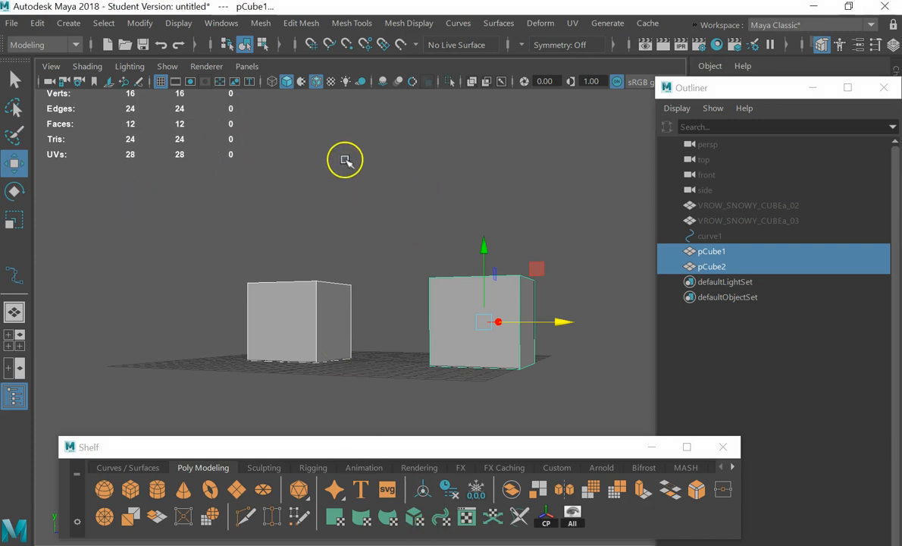
- View the polygon tools marking menu for the two selected cubes, deselect them, and view the marking menu for empty space
right_click_drag(320, 146, 320, 163, "shift")
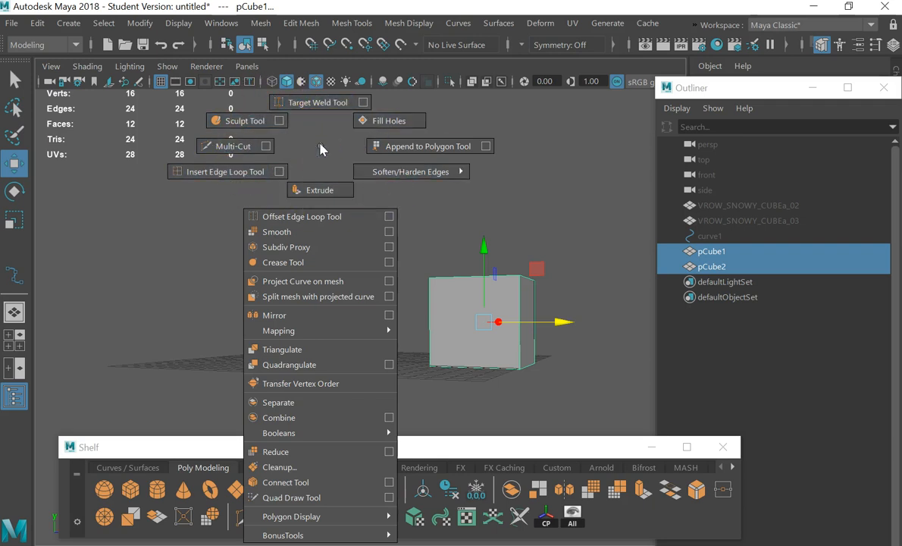
left_click(332, 180)
mouse_move(465, 225)
right_mouse_down("shift")
mouse_move(467, 237)
mouse_move(402, 181)
mouse_move(533, 246)
mouse_move(384, 190)
mouse_move(465, 229)
mouse_move(395, 178)
mouse_move(451, 169)
mouse_move(465, 248)
mouse_move(458, 194)
mouse_move(465, 227)
right_mouse_up("shift")
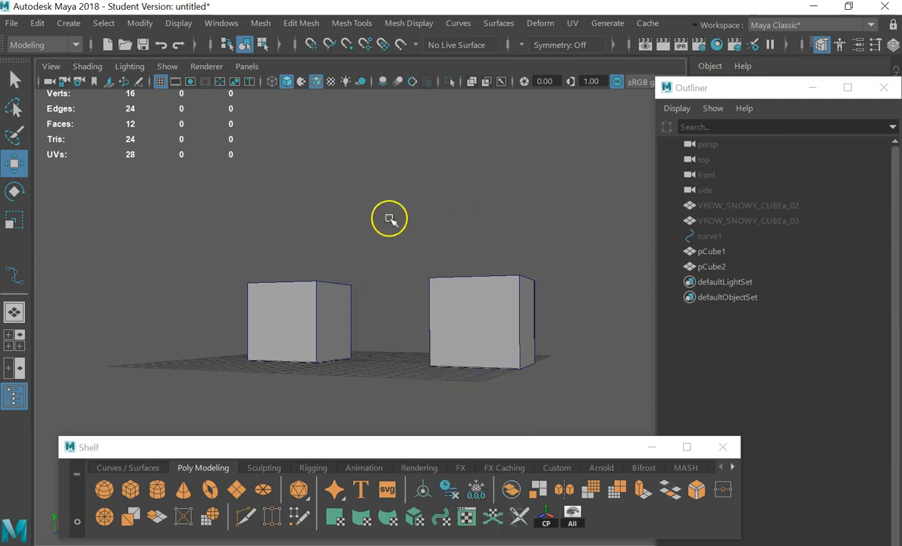
left_click_drag(408, 201, 449, 228, "alt")
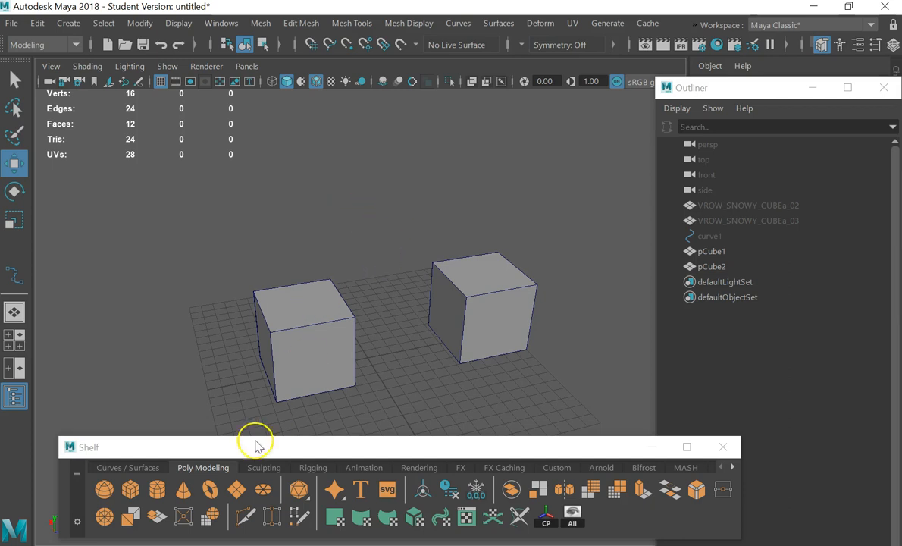
left_click_drag(402, 373, 387, 354, "alt")
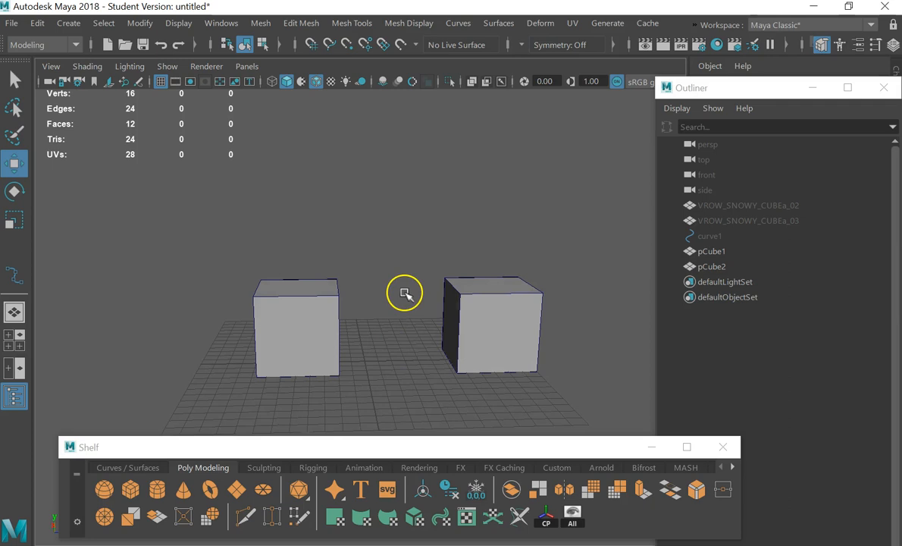
- Look through the Edit Mesh, Mesh and Mesh Display commands in the hotbox
key("space")
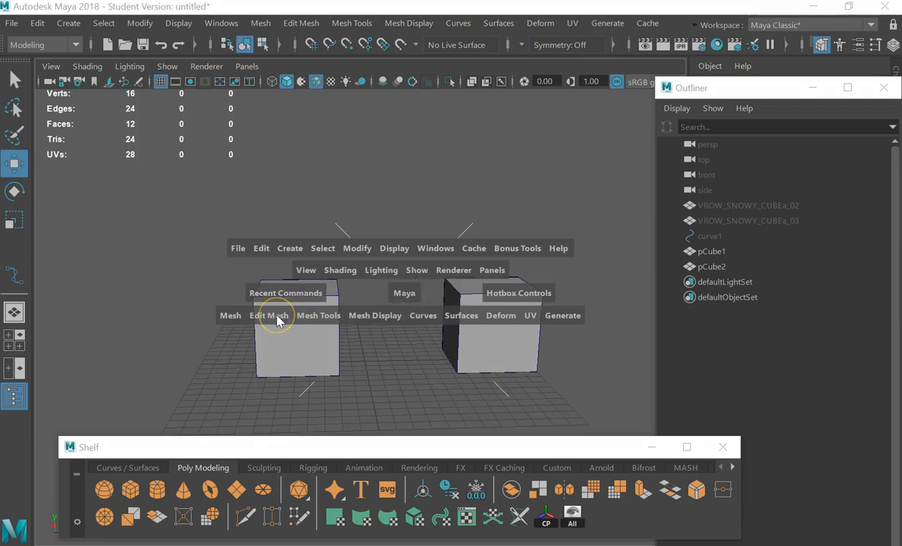
left_click(277, 316)
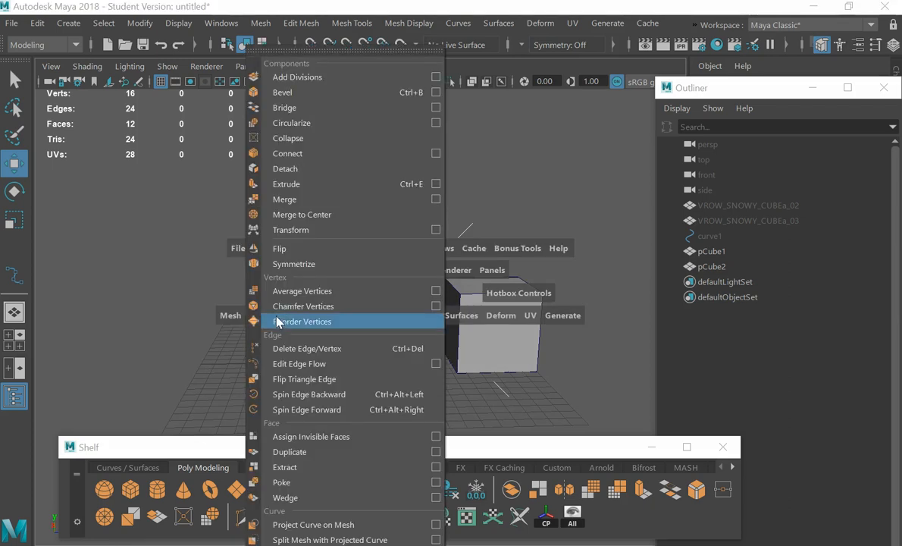
left_click(210, 299)
left_click(230, 316)
left_click(425, 303)
left_click(342, 316)
left_click(383, 314)
left_click(384, 317)
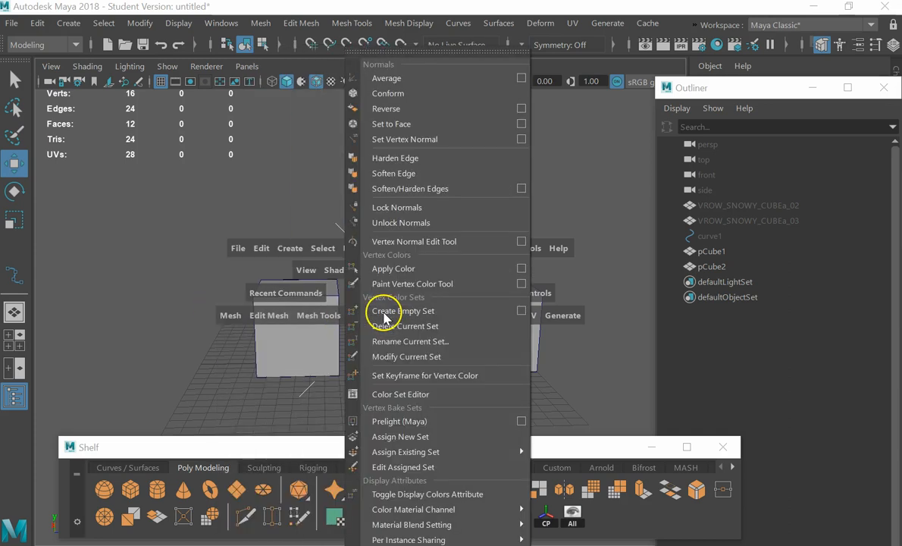
left_click(294, 321)
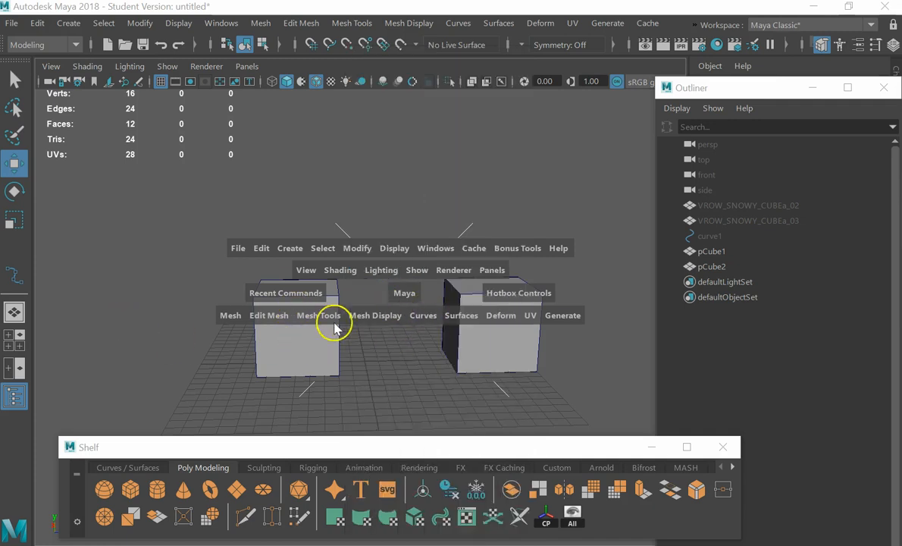
- Compare the marking menu for empty space with the one for a selected cube, and clear the selection
left_click_drag(393, 332, 432, 175, "alt")
mouse_move(437, 166)
right_mouse_down("shift")
mouse_move(436, 158)
mouse_move(423, 438)
mouse_move(332, 110)
mouse_move(448, 145)
mouse_move(419, 201)
mouse_move(402, 303)
mouse_move(427, 170)
mouse_move(442, 157)
mouse_move(436, 167)
right_mouse_up("shift")
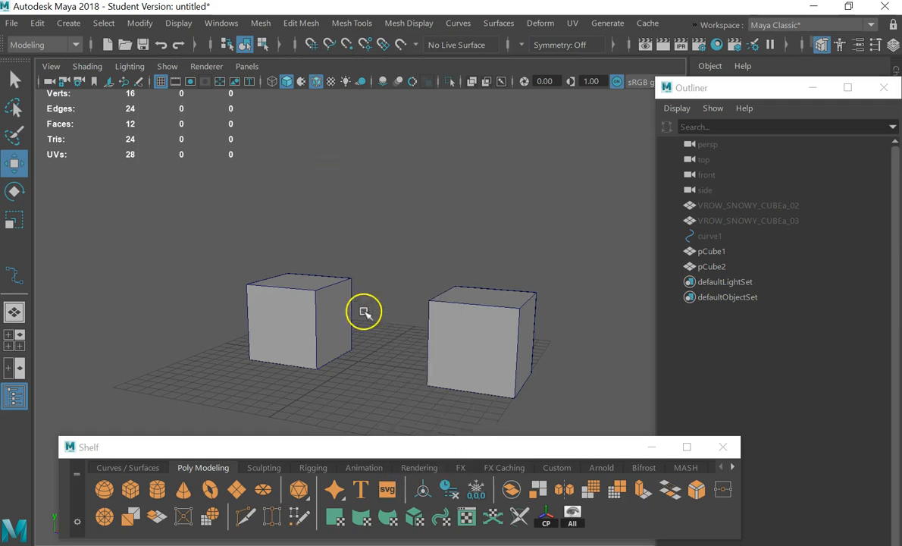
left_click(468, 322)
mouse_move(460, 320)
right_mouse_down("shift")
mouse_move(432, 145)
mouse_move(528, 268)
mouse_move(436, 116)
mouse_move(331, 157)
mouse_move(455, 153)
right_mouse_up("shift")
left_click(413, 186)
mouse_move(411, 188)
left_mouse_down("alt")
mouse_move(409, 228)
mouse_move(413, 191)
left_mouse_up("alt")
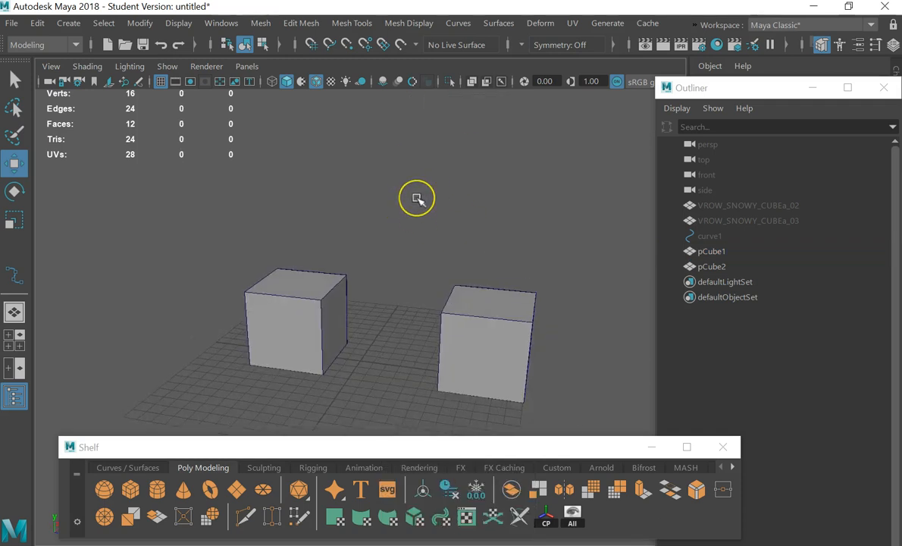
- Examine the Mesh Tools and Edit Mesh commands in the hotbox
key("space")
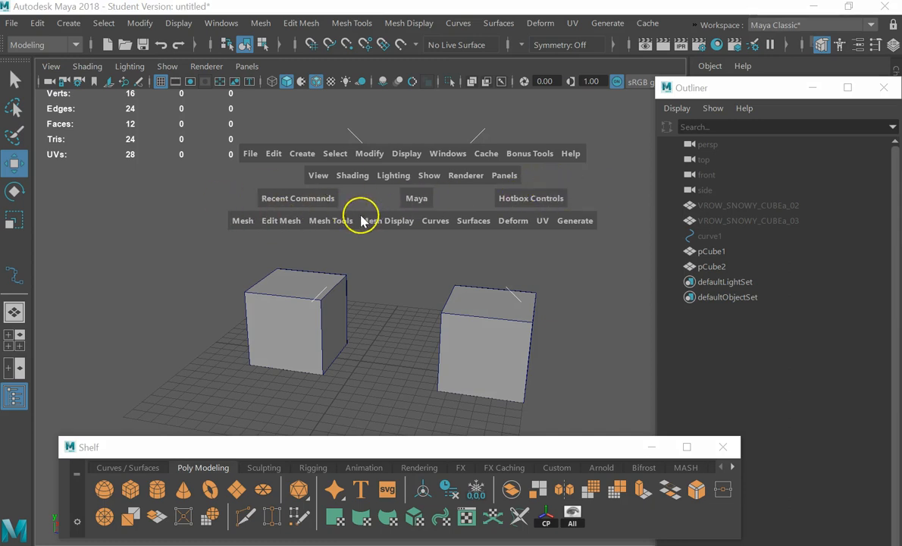
left_click(308, 219)
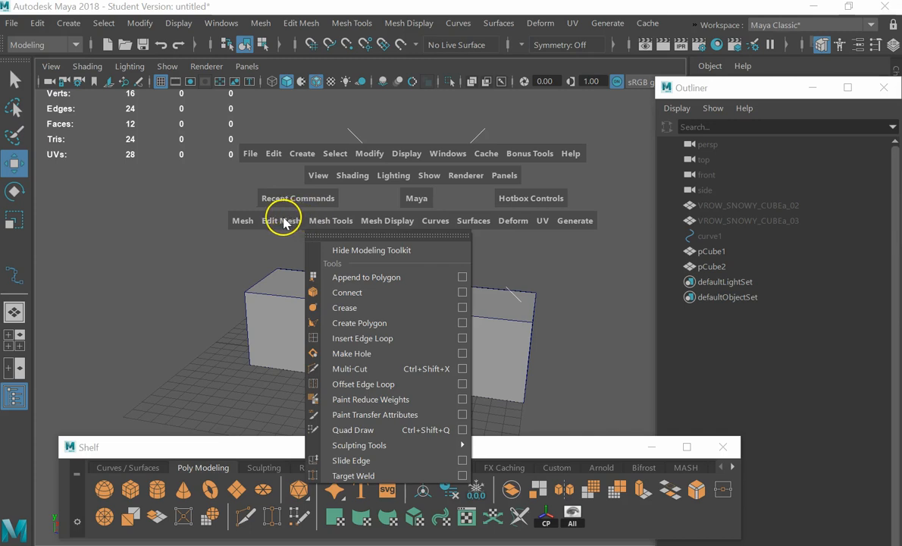
left_click(283, 220)
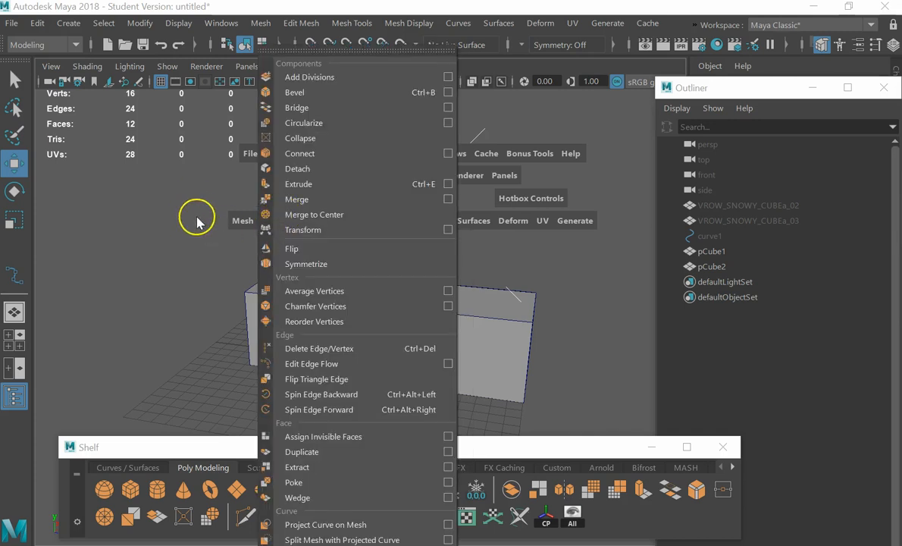
left_click(150, 238)
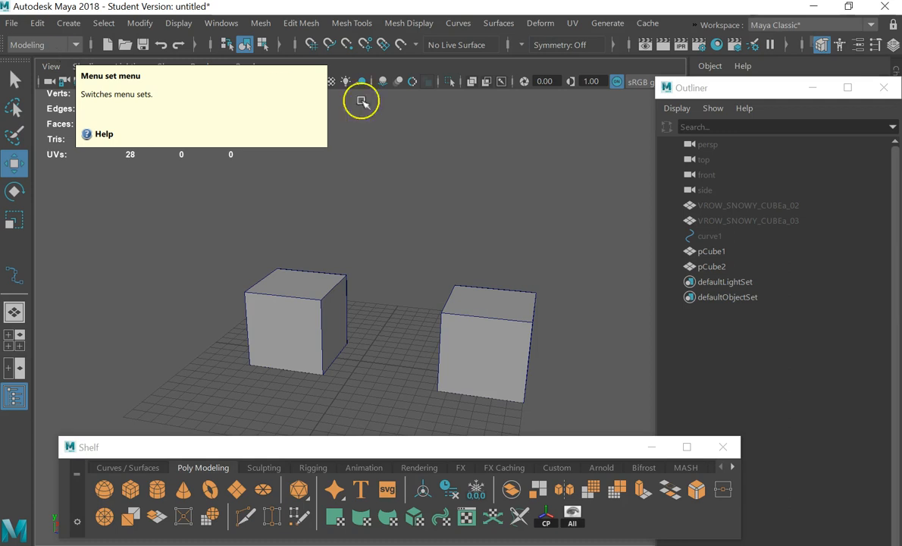
- Move the floating Shelf window slightly upward
left_click(285, 451)
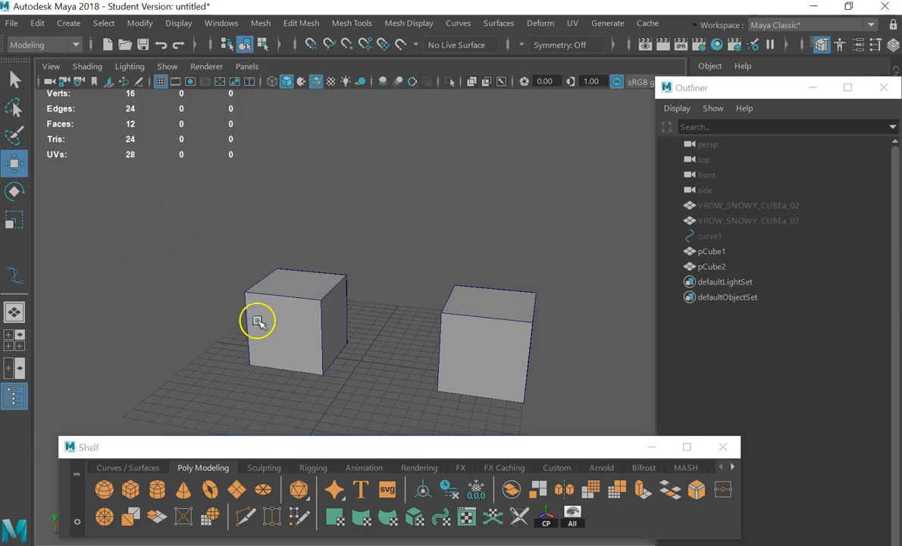
mouse_move(299, 451)
left_mouse_down()
mouse_move(302, 429)
mouse_move(299, 441)
left_mouse_up()
mouse_move(389, 205)
left_mouse_down("alt")
mouse_move(391, 220)
mouse_move(403, 201)
left_mouse_up("alt")
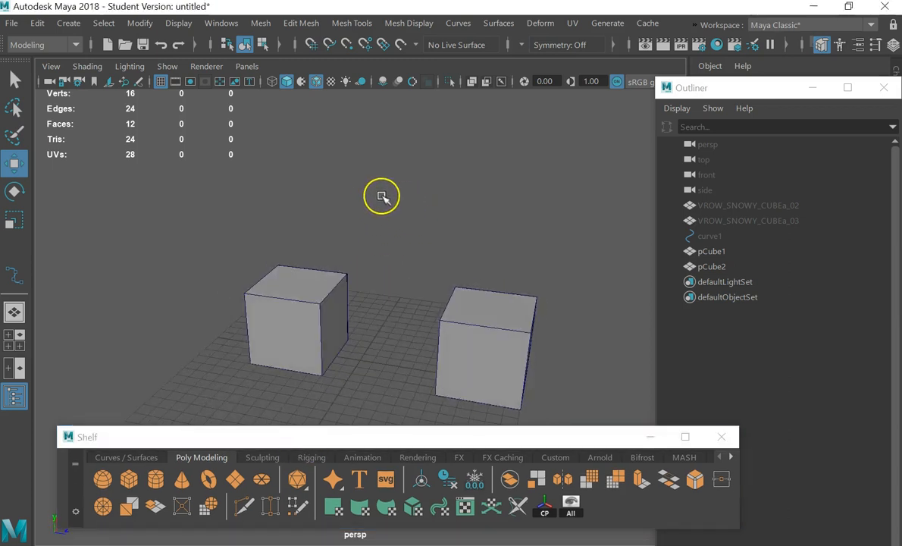
- Create a polygon cone at the centre of the grid from the primitives marking menu
right_click(364, 180, "shift")
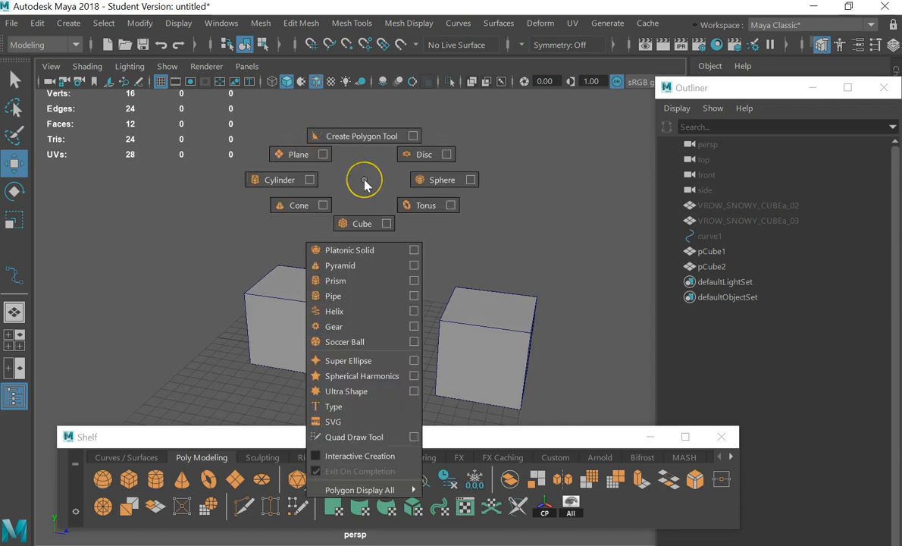
right_click_drag(365, 189, 347, 202, "shift")
- Select pCube2, view its polygon tools marking menu, and deselect the cube
left_click(313, 297)
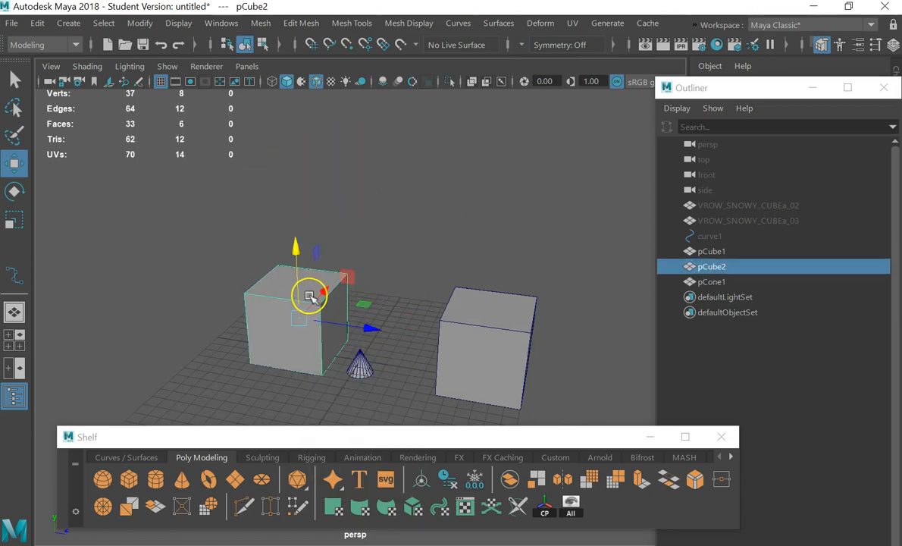
right_click_drag(297, 285, 304, 148, "shift")
left_click(310, 221)
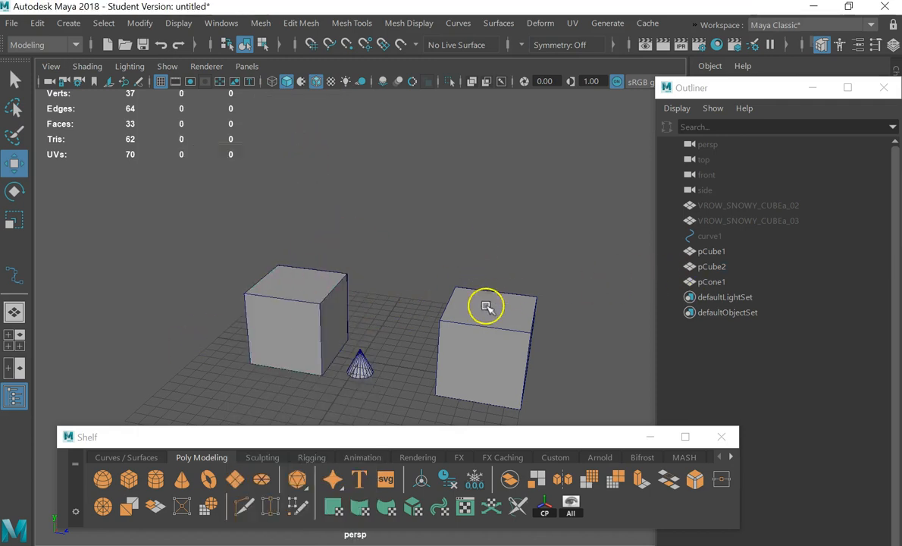
- Delete the cone pCone1 between the two cubes
left_click_drag(394, 301, 414, 237, "alt")
left_click(358, 367)
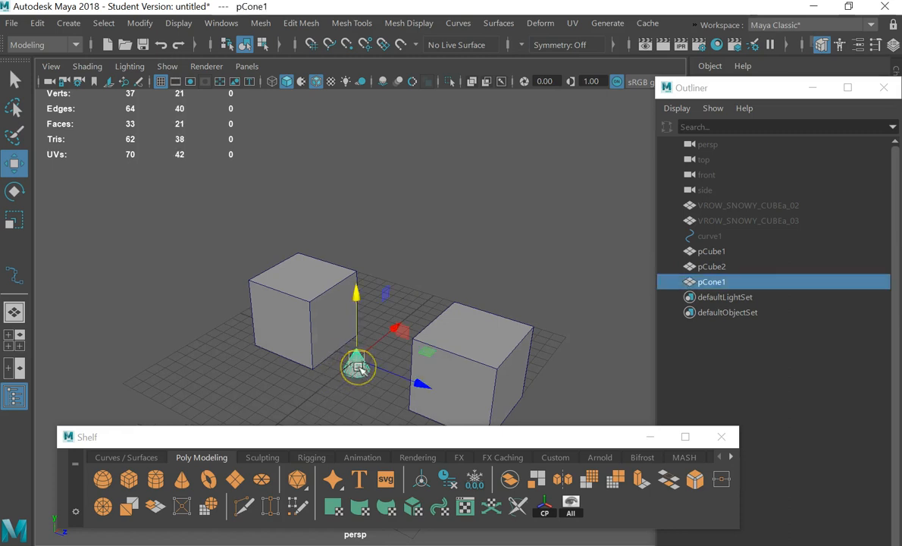
key("Delete")
left_click_drag(460, 288, 442, 196, "alt")
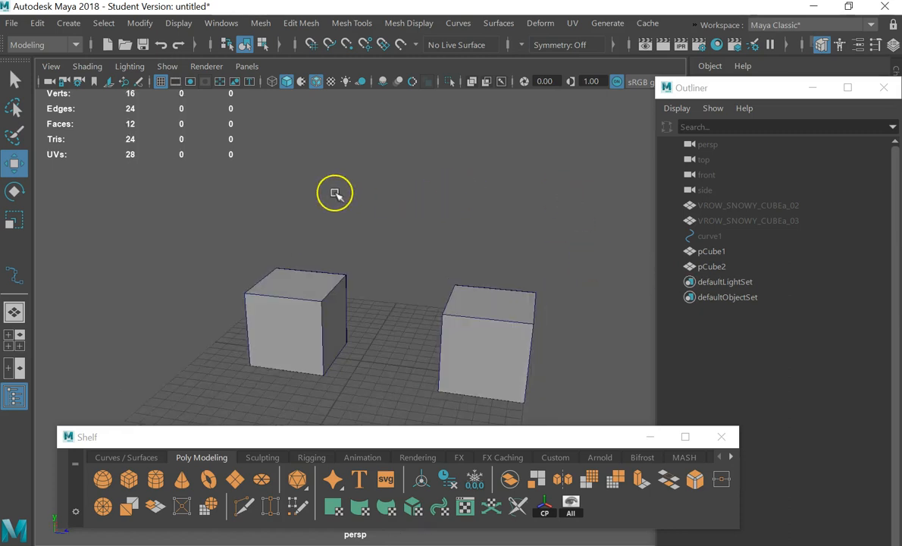
- Set the hotbox to Show All menu sets and look over its modeling row
key("space")
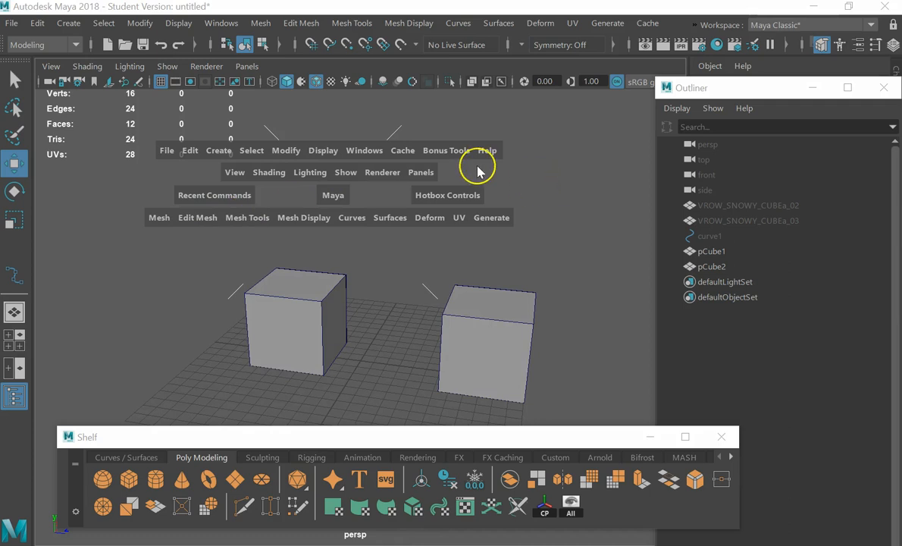
left_click(450, 202)
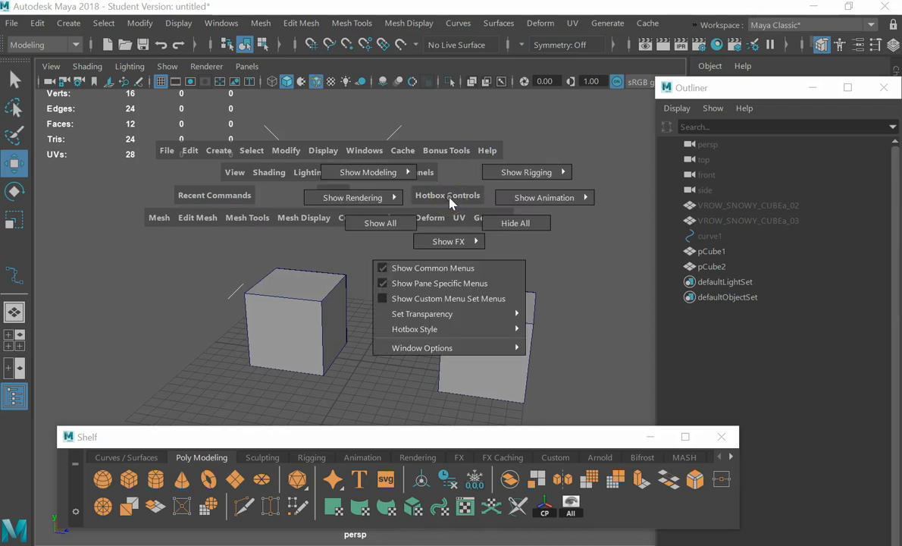
left_click(402, 223)
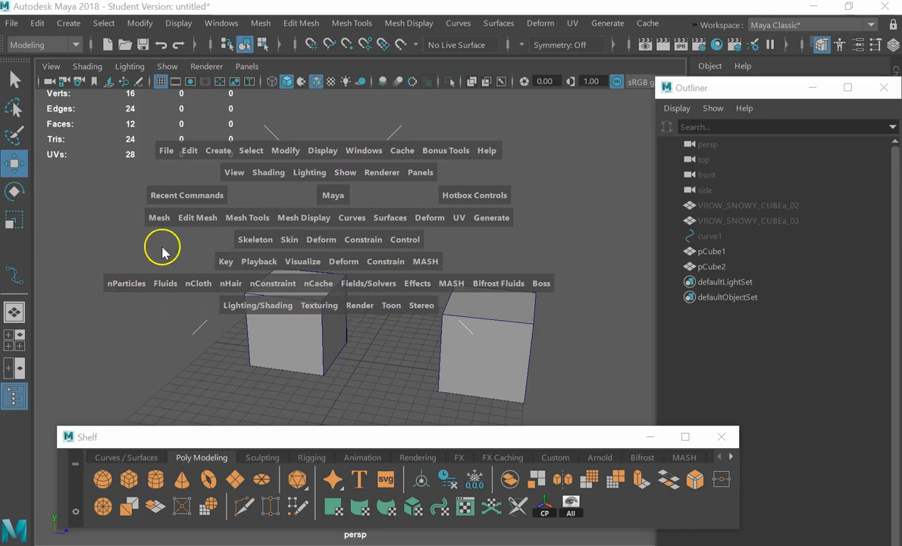
left_click(188, 217)
left_click(67, 217)
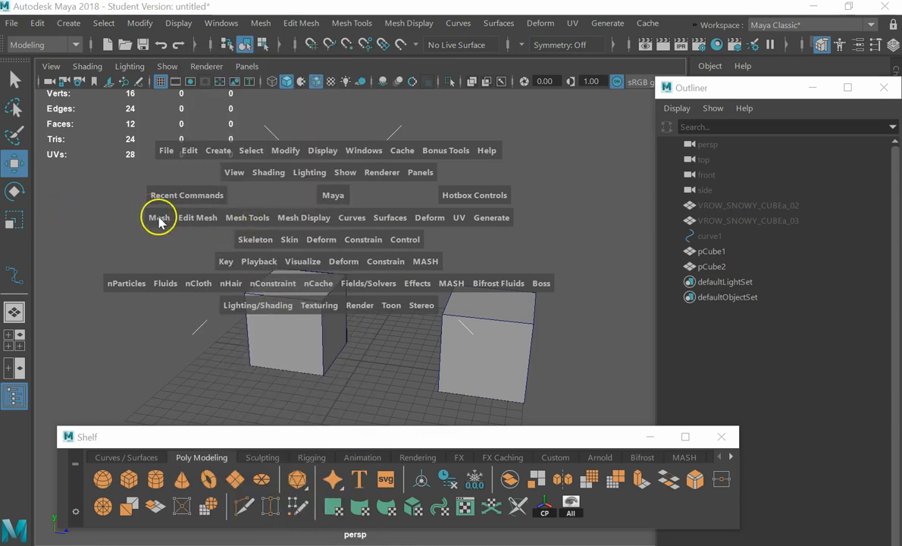
- Set the hotbox to show only the Modeling menu set and close it
left_click(466, 200)
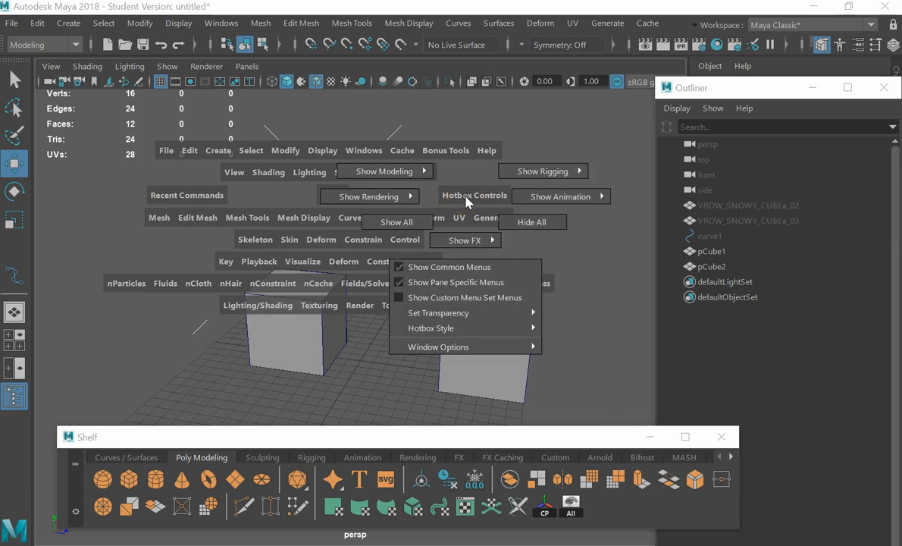
left_click_drag(467, 201, 428, 134)
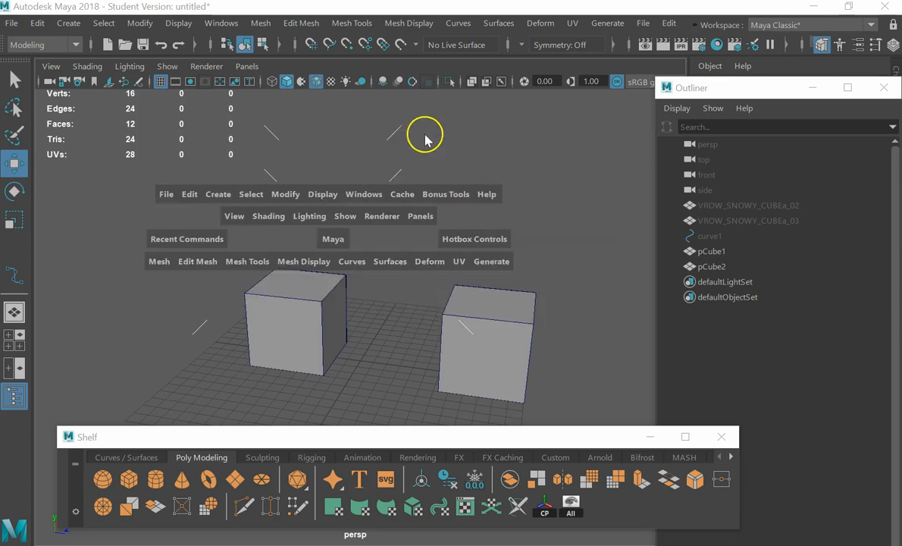
key("space")
left_click_drag(455, 230, 405, 306, "alt")
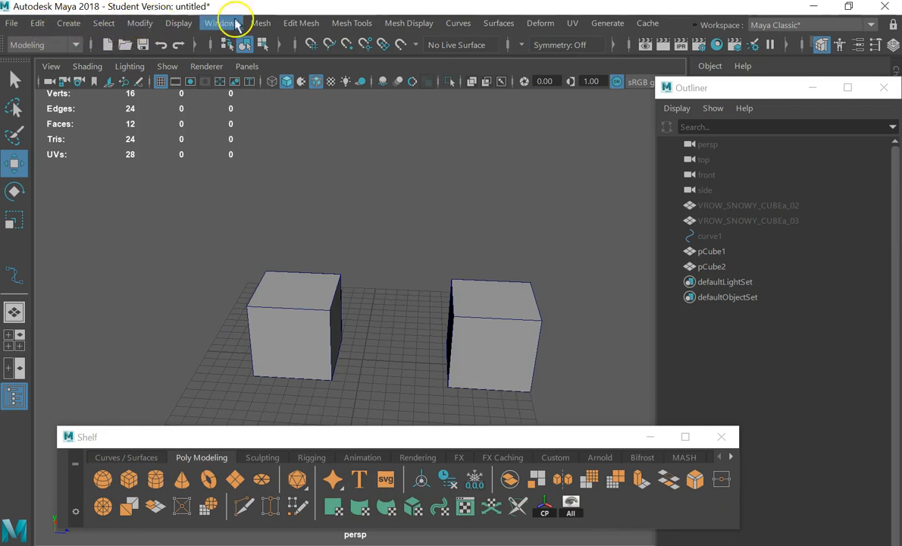
left_click(260, 24)
mouse_move(419, 27)
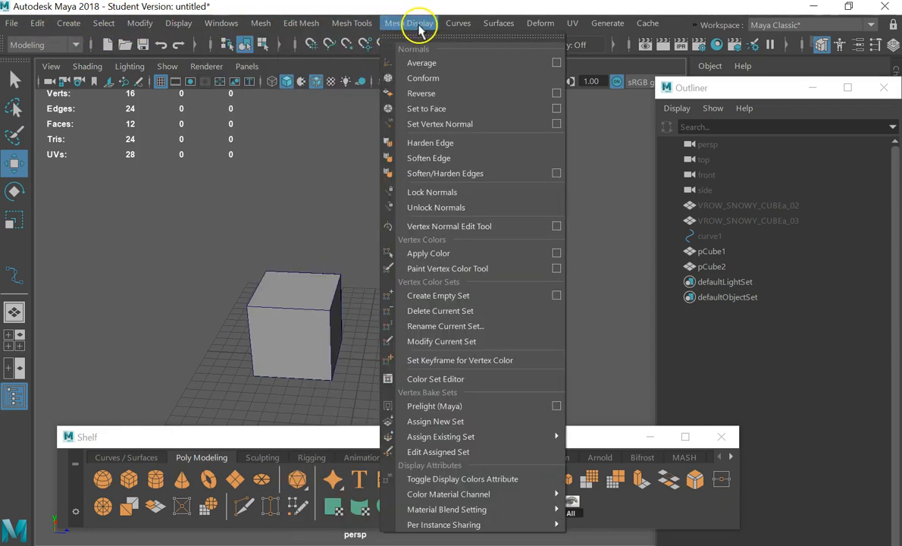
mouse_move(490, 38)
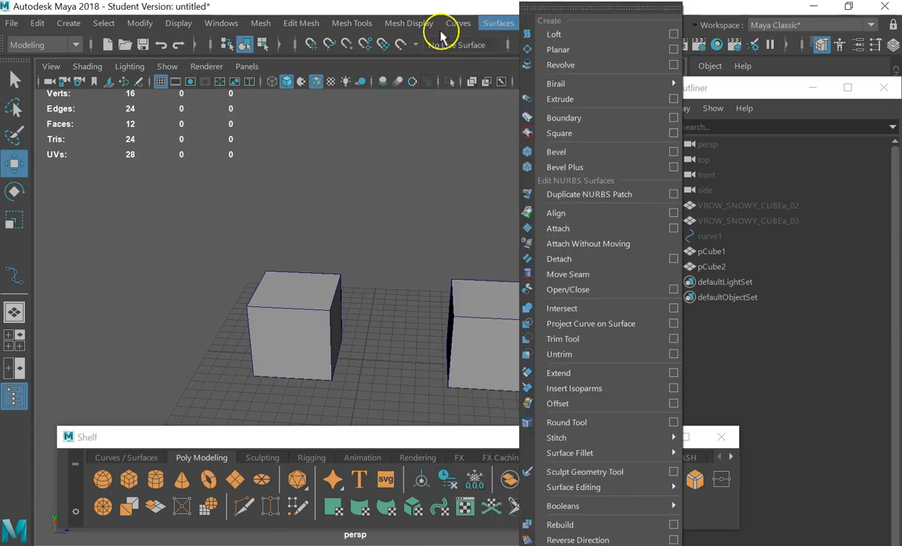
mouse_move(104, 23)
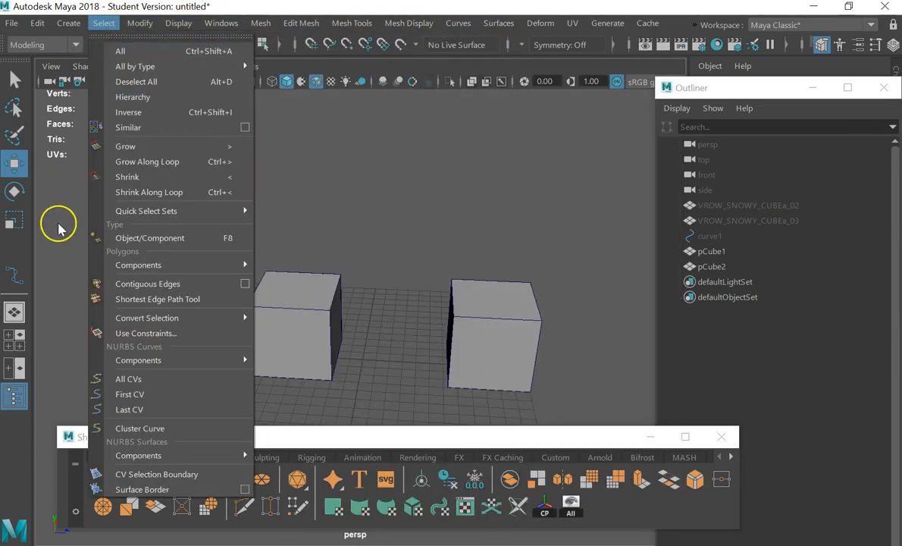
left_click(56, 223)
- Select pCube2 and pCube1 one at a time to check that they are separate objects in the Outliner
left_click_drag(414, 302, 335, 268, "alt")
left_click(273, 270)
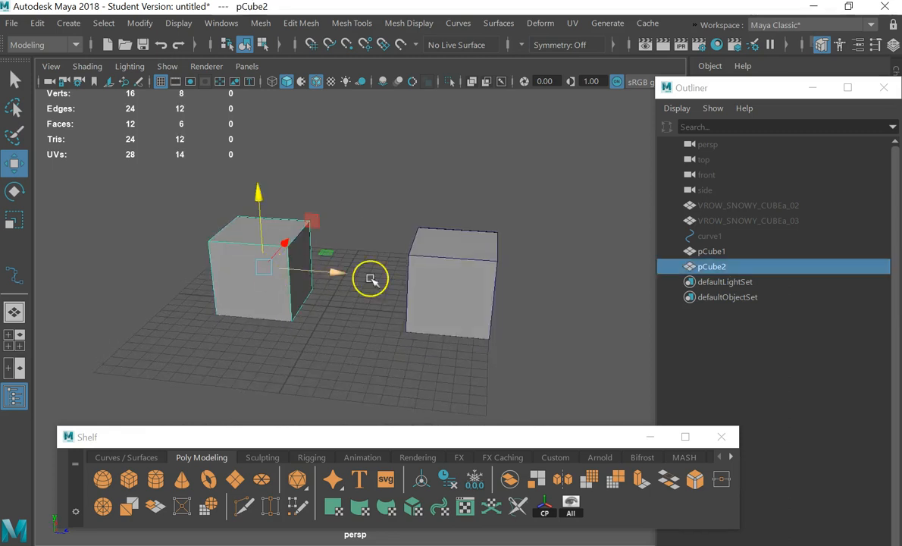
left_click(477, 289)
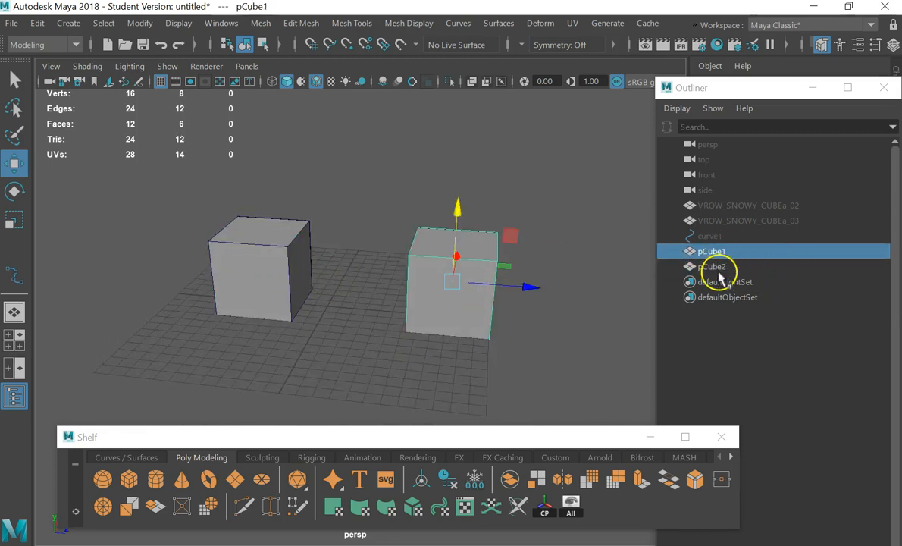
mouse_move(552, 334)
left_mouse_down("alt")
mouse_move(570, 342)
mouse_move(535, 330)
left_mouse_up("alt")
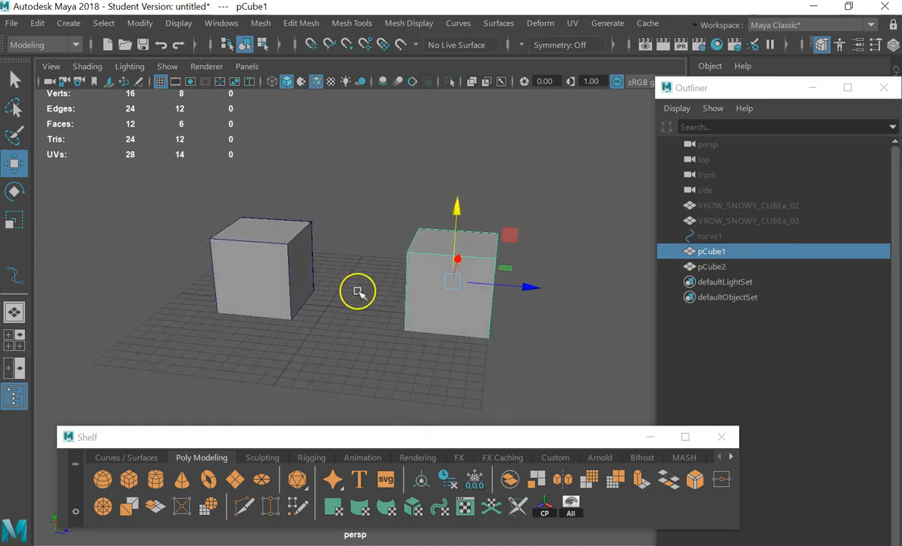
- Select pCube2 and pCube1 together and combine them into one mesh with the hotbox's Combine command
left_click(310, 277)
mouse_move(320, 299)
left_mouse_down("alt")
mouse_move(342, 316)
mouse_move(354, 307)
mouse_move(342, 294)
mouse_move(330, 298)
left_mouse_up("alt")
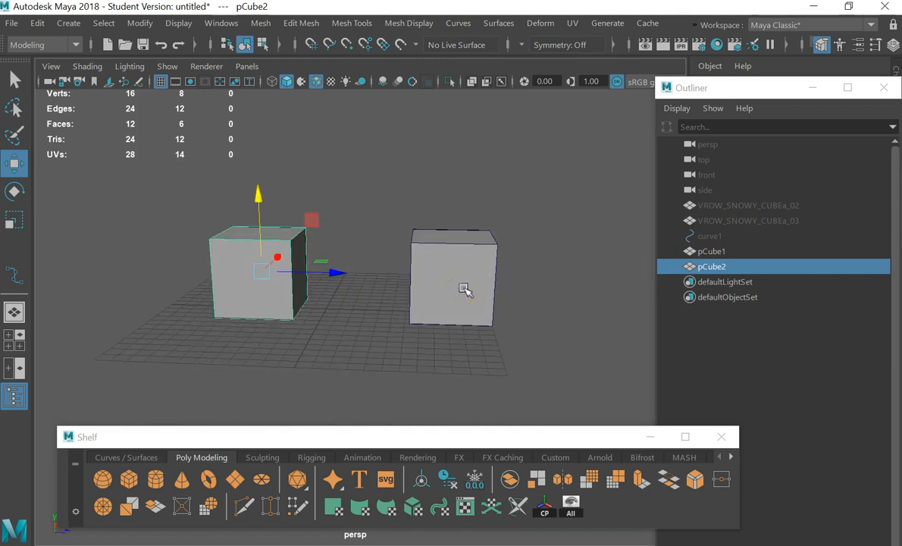
left_click(465, 288, "shift")
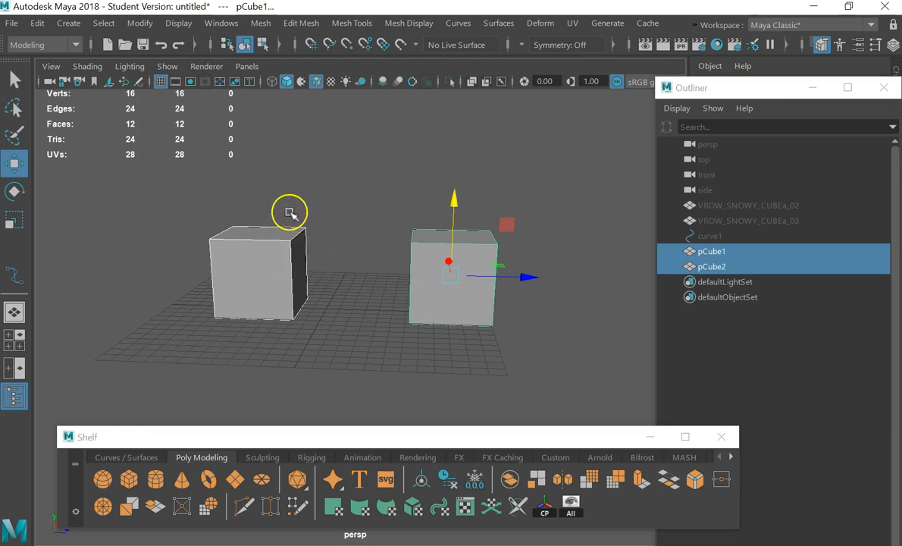
key("space")
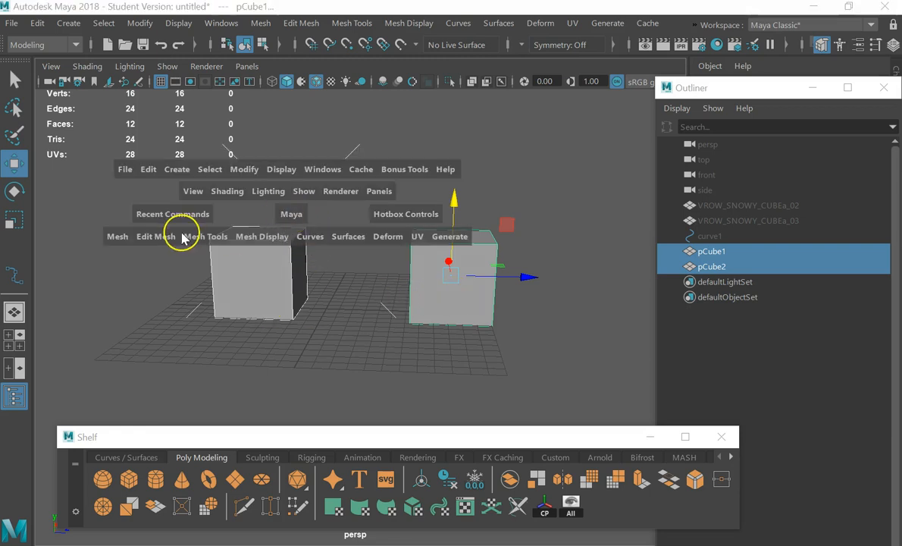
left_click(157, 237)
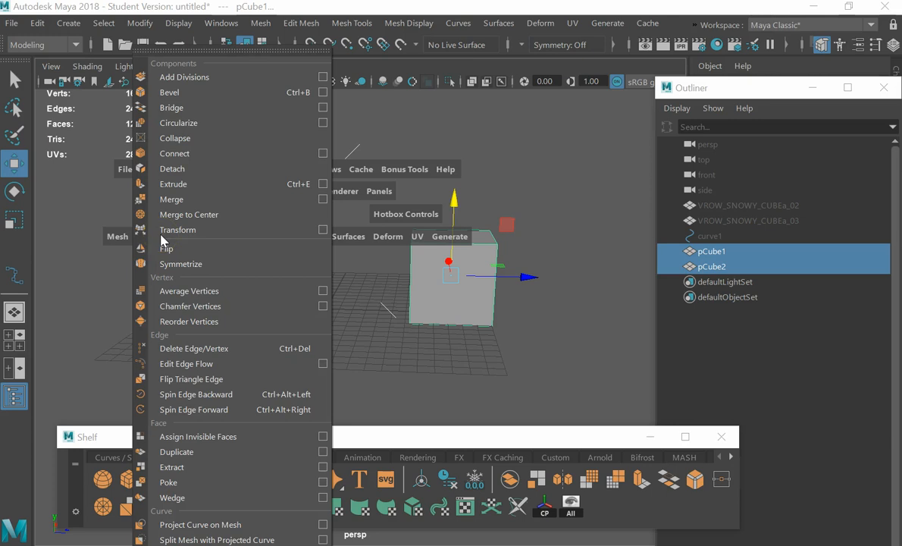
left_click(106, 235)
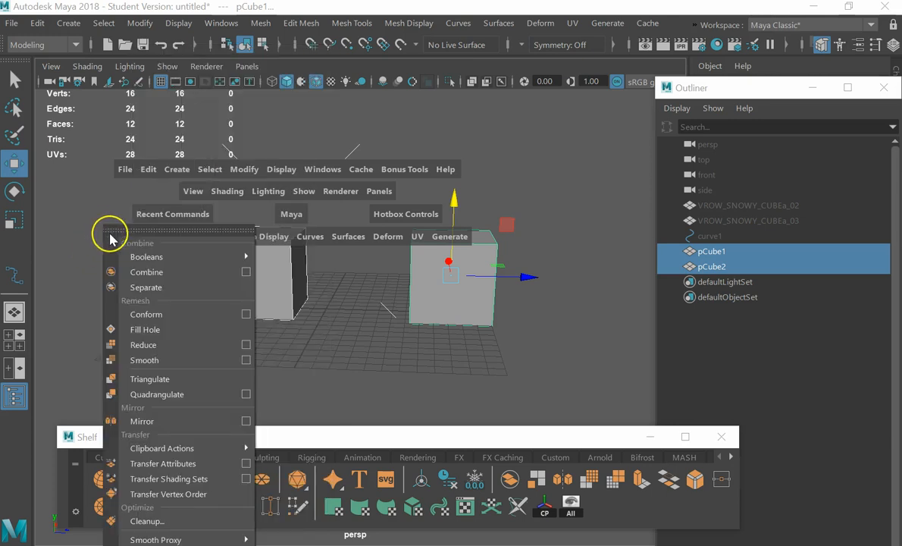
left_click(140, 268)
- Return to object mode, select the combined mesh pCube3 to check that both cubes belong to it, and deselect it
left_click(14, 79)
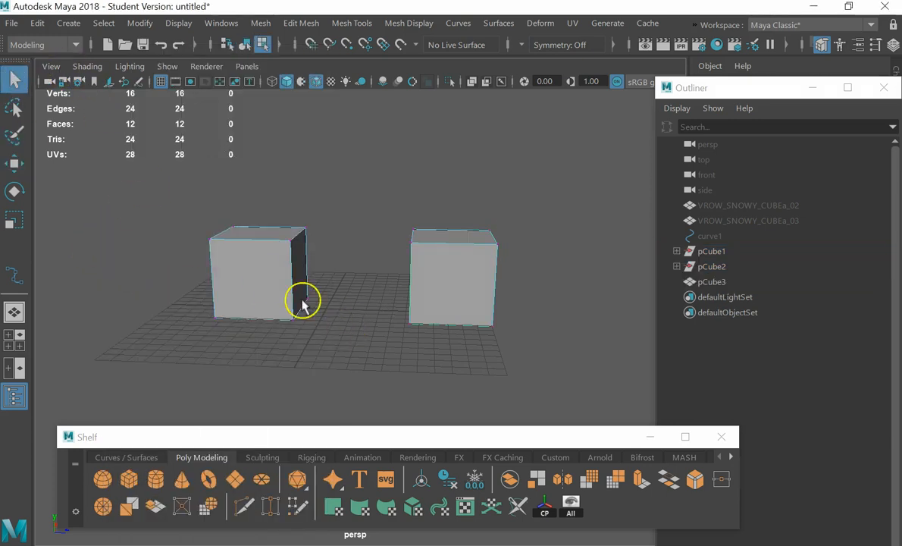
right_click_drag(418, 257, 530, 85)
left_click(510, 243)
left_click(442, 265)
left_click_drag(493, 285, 463, 292, "alt")
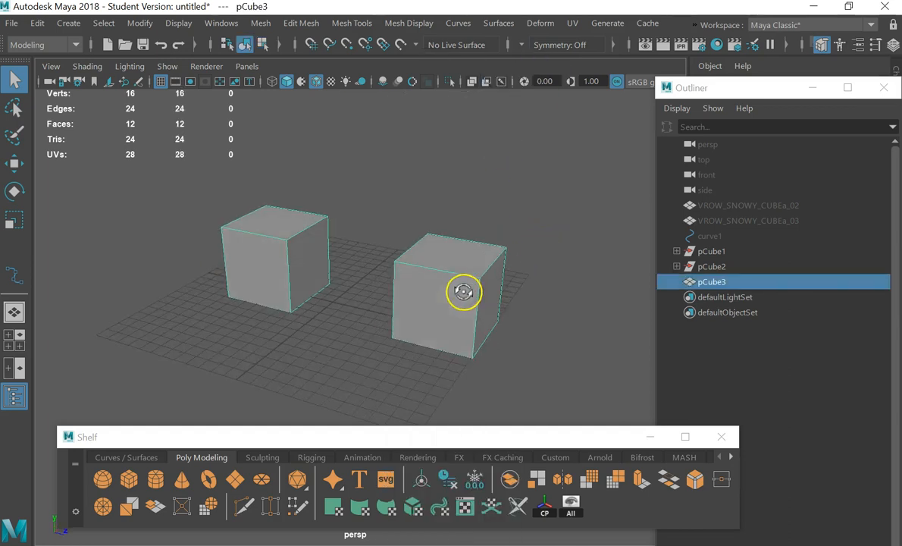
left_click(721, 286)
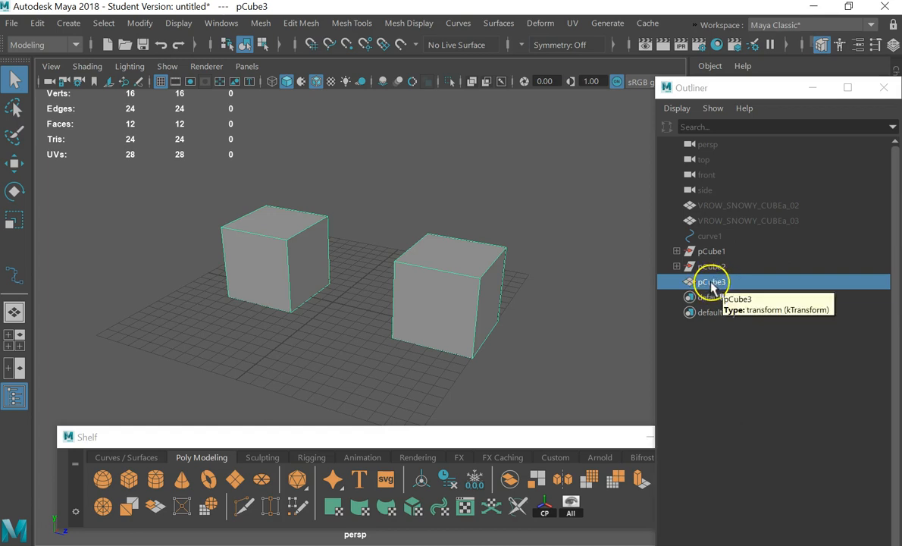
left_click(556, 282)
- Switch the combined mesh to face mode and select the two cube faces that point towards each other
left_click_drag(423, 325, 340, 298, "alt")
right_click_drag(278, 249, 292, 151)
left_click(282, 245)
left_click_drag(369, 267, 402, 254, "alt")
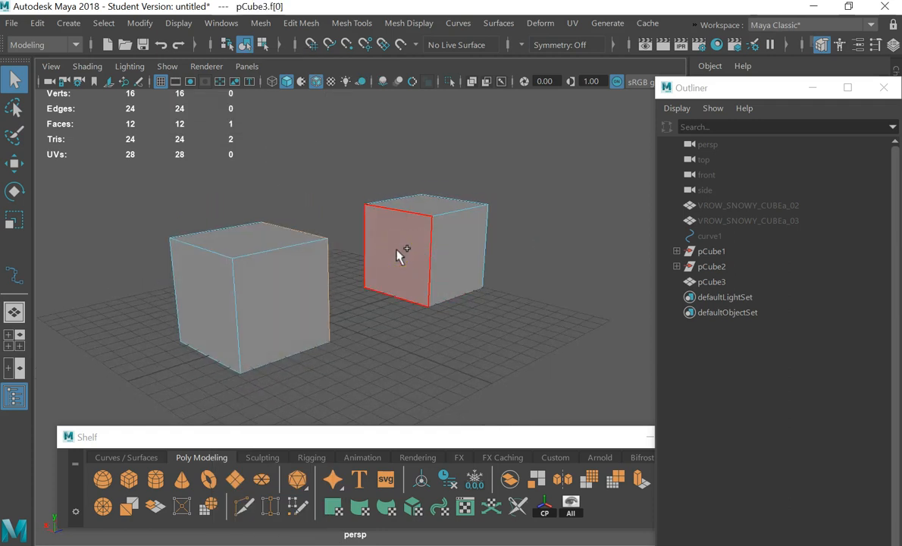
left_click(400, 254, "shift")
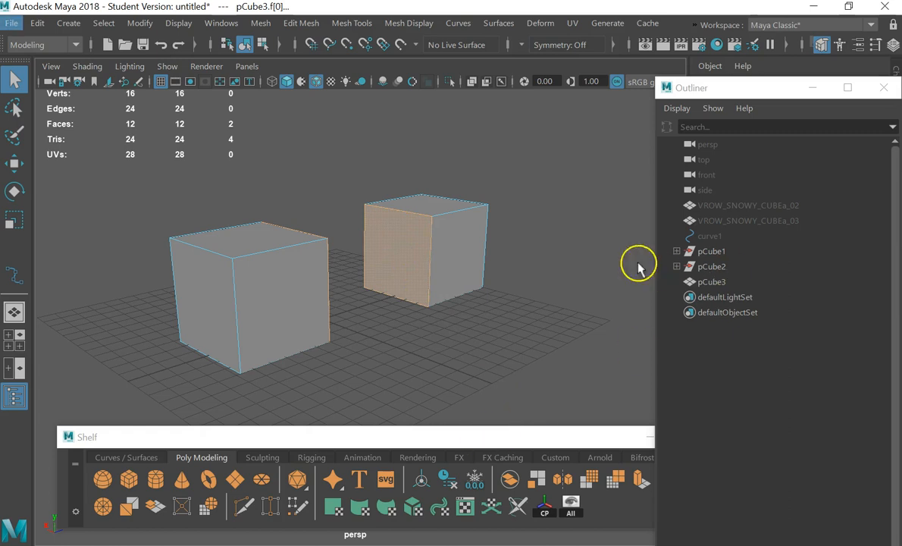
- Shrink and move the Outliner, and shift the floating Shelf, to uncover the Modeling Toolkit
left_click_drag(709, 94, 601, 97)
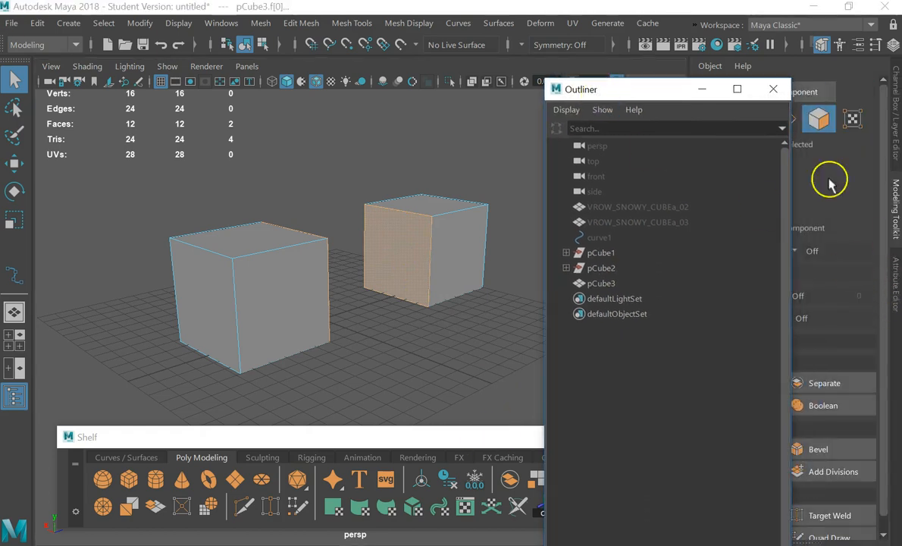
left_click_drag(790, 154, 777, 155)
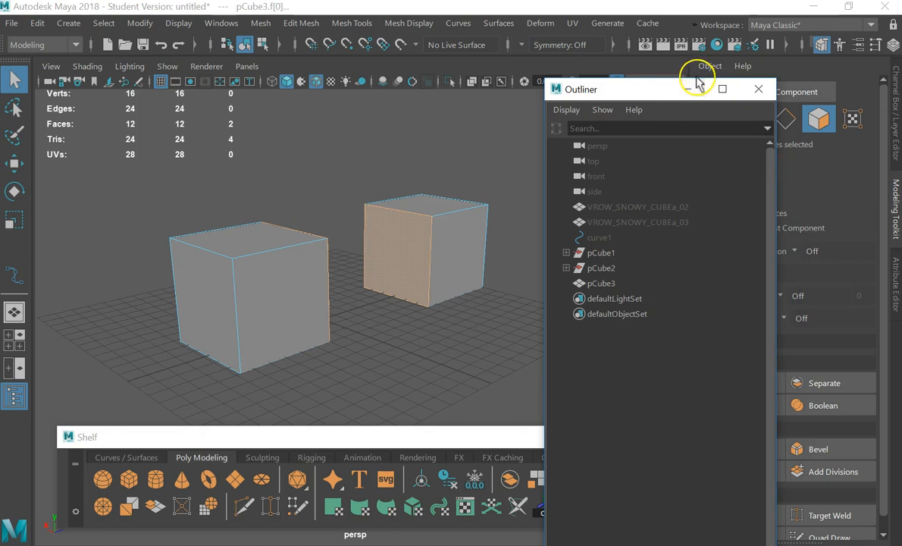
left_click_drag(698, 76, 541, 198)
left_click_drag(686, 368, 621, 363)
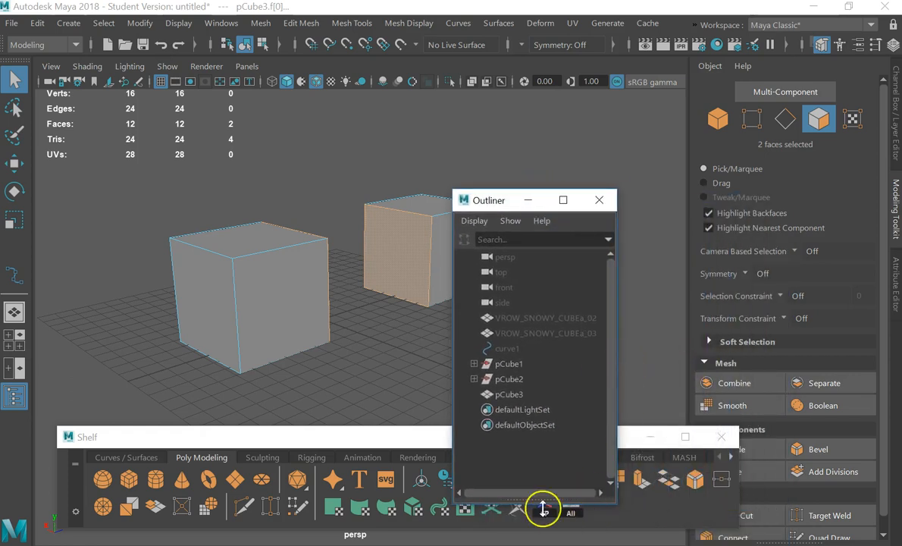
mouse_move(540, 494)
left_mouse_down()
mouse_move(544, 447)
mouse_move(540, 502)
left_mouse_up()
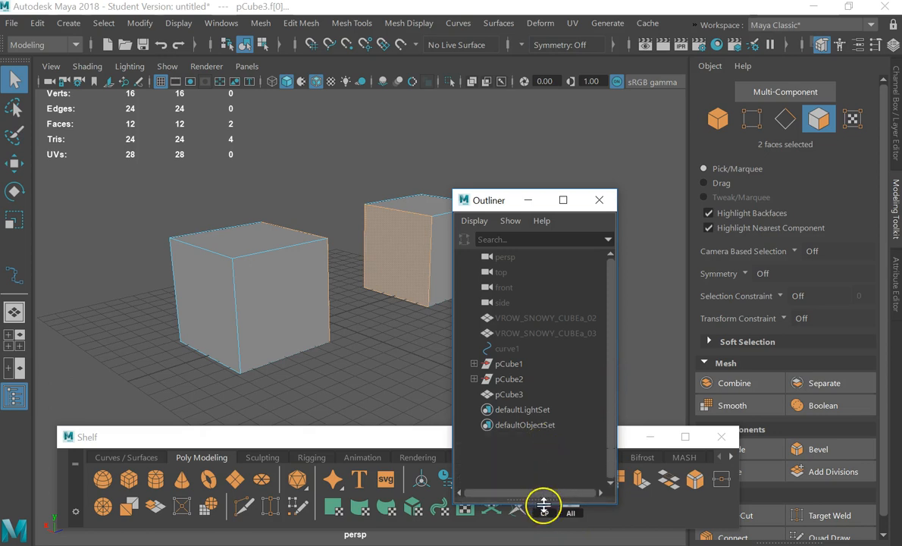
left_click_drag(615, 505, 613, 452)
left_click_drag(489, 199, 544, 138)
left_click_drag(610, 438, 567, 444)
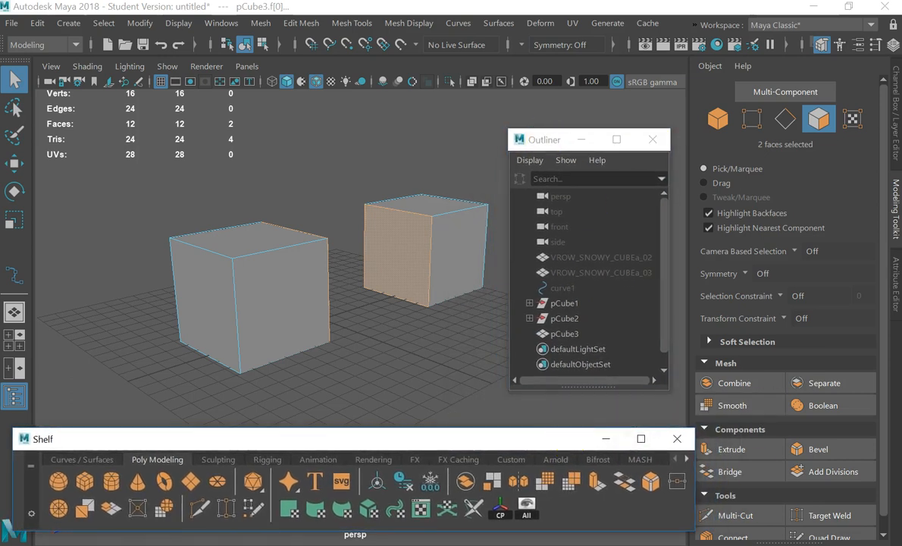
- Bridge the two selected faces with the Modeling Toolkit and view the connected mesh from the side
scroll(820, 482, "down", 1)
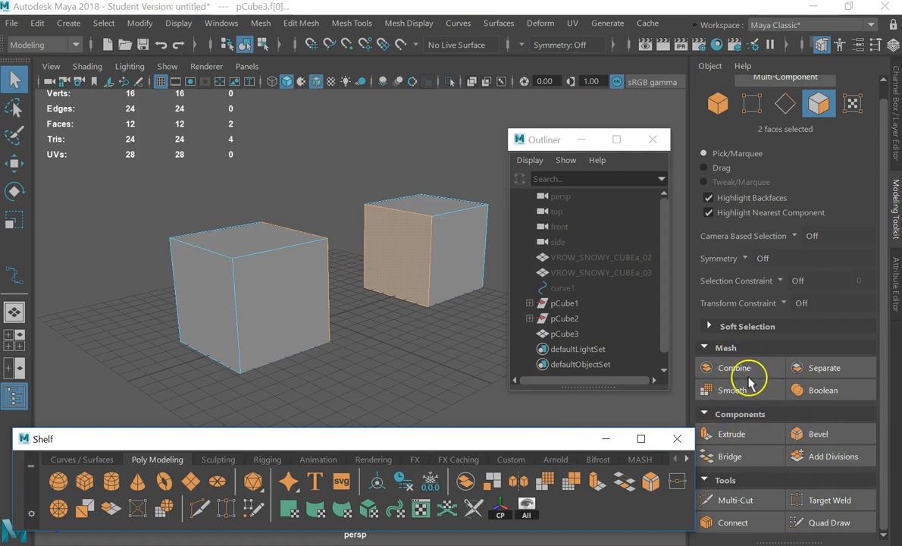
left_click_drag(399, 285, 300, 307, "alt")
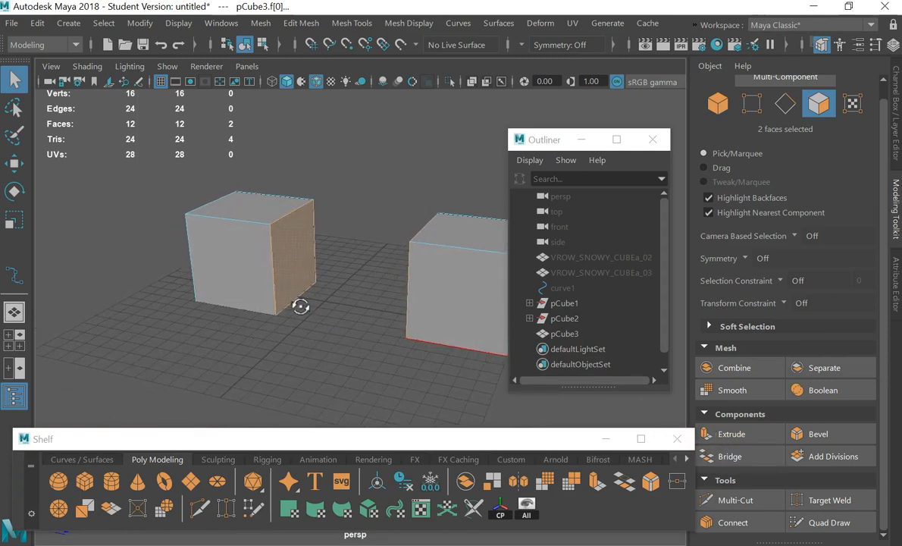
left_click(755, 464)
left_click_drag(231, 266, 369, 261, "alt")
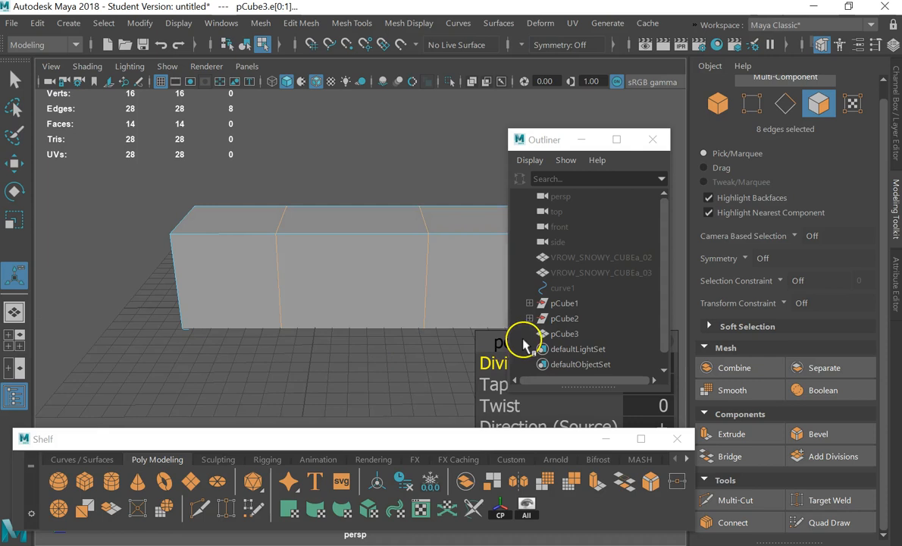
- Shrink the polyBridgeEdge1 settings box and place it near the lower front corner of the mesh
left_click_drag(492, 344, 92, 214)
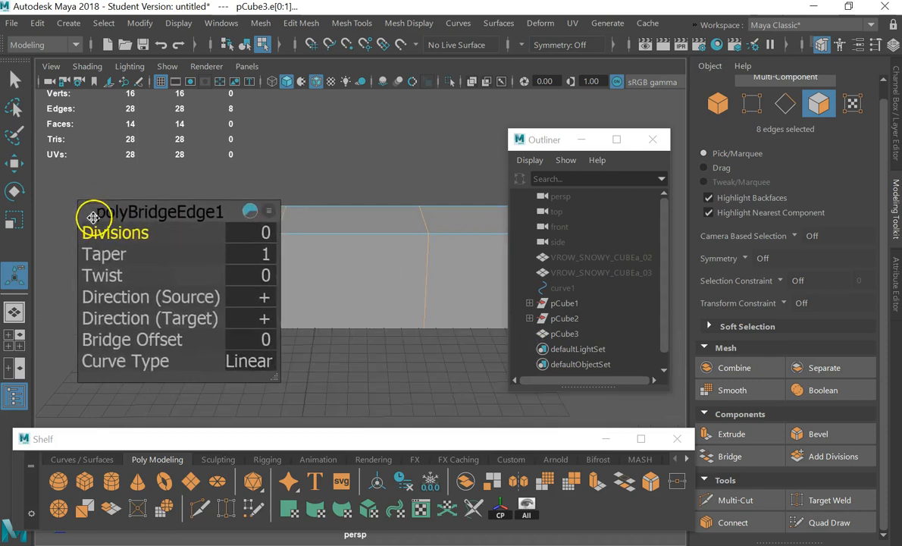
left_click_drag(276, 376, 187, 298)
left_click_drag(92, 208, 90, 295)
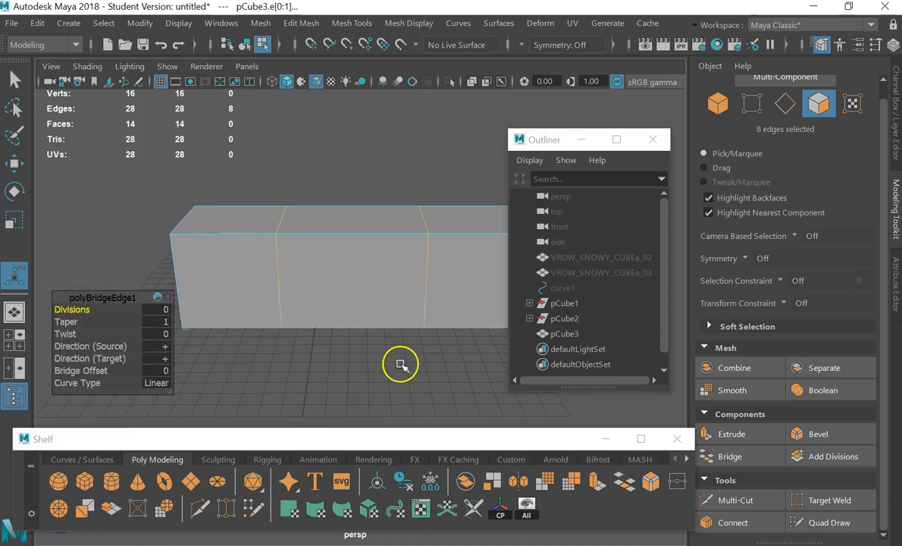
- Close the Outliner and move the polyBridgeEdge1 settings box into the free space beside the Modeling Toolkit
left_click_drag(328, 272, 316, 332, "alt")
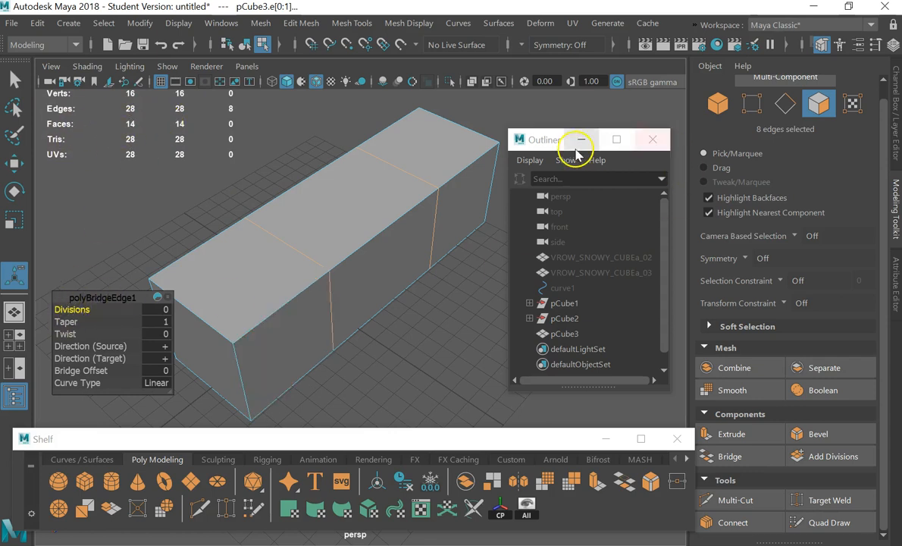
left_click_drag(549, 147, 564, 152)
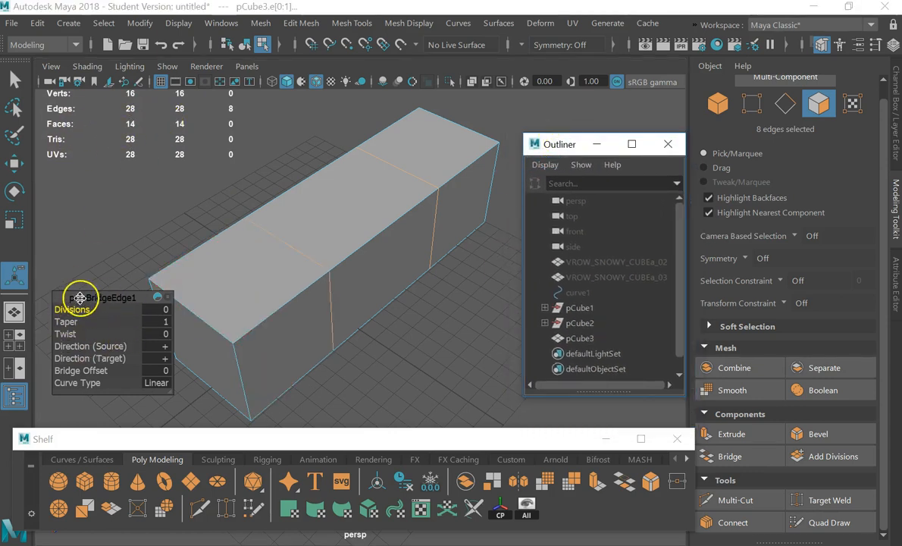
left_click(14, 395)
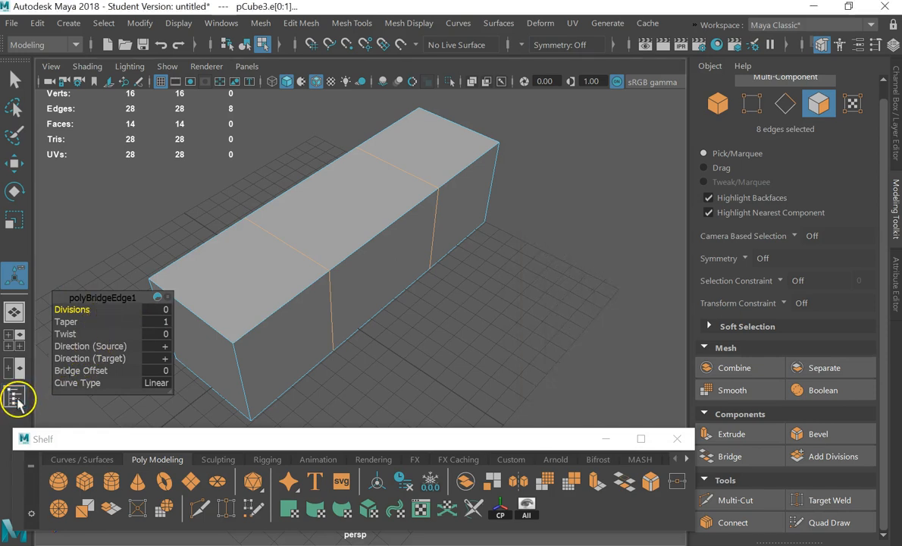
left_click_drag(116, 301, 620, 314)
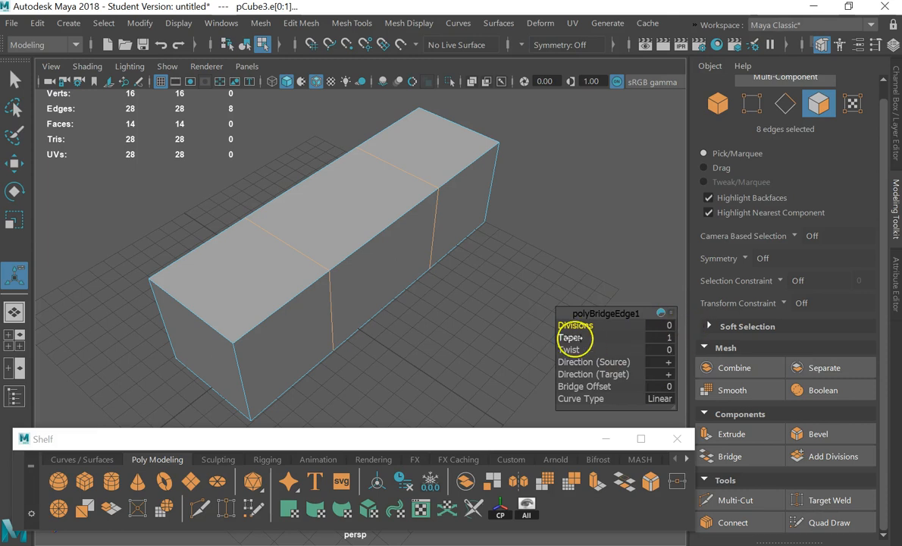
- Extrude the front side face of the mesh's middle section outward with 1 division, and pull the extrusion back a little
left_click_drag(435, 346, 338, 303, "alt")
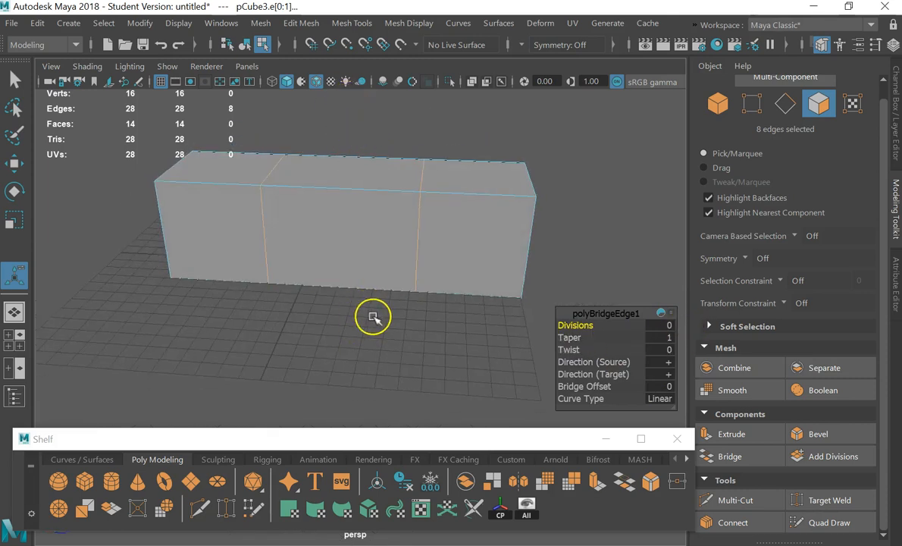
right_click_drag(384, 226, 359, 203)
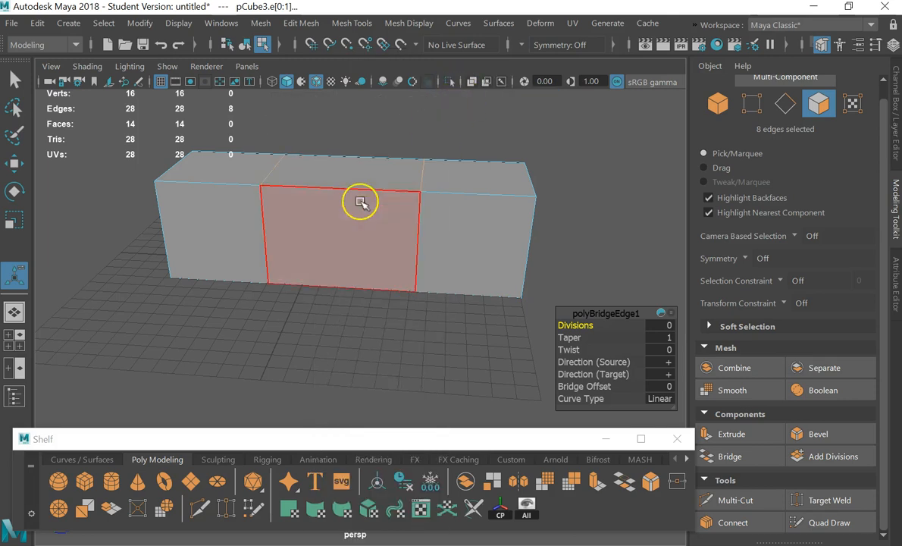
left_click(347, 215)
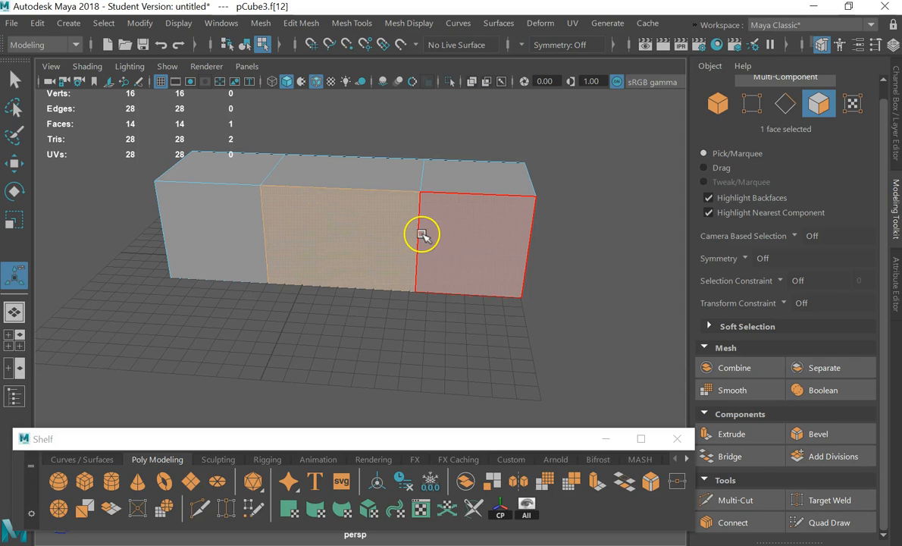
key("ctrl+e")
left_click_drag(402, 270, 47, 227, "alt")
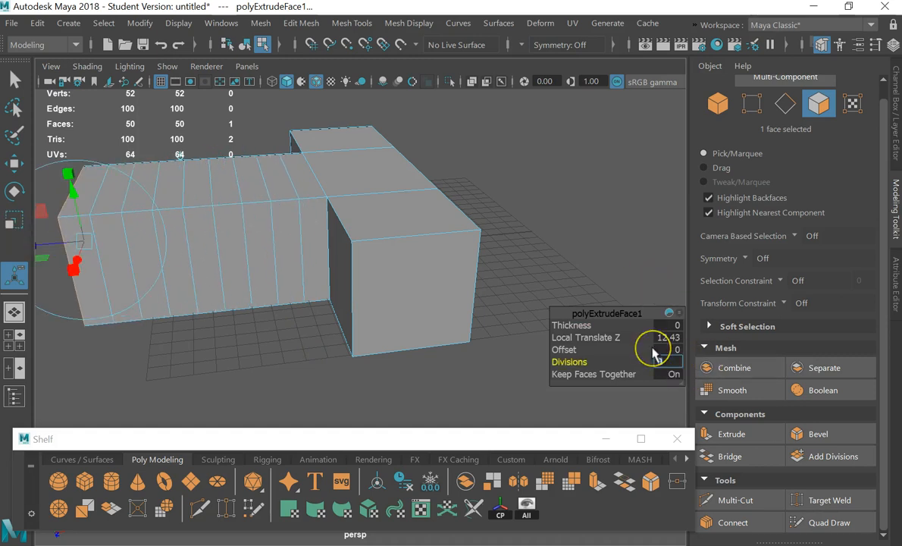
key("Return")
scroll(168, 135, "down", 4)
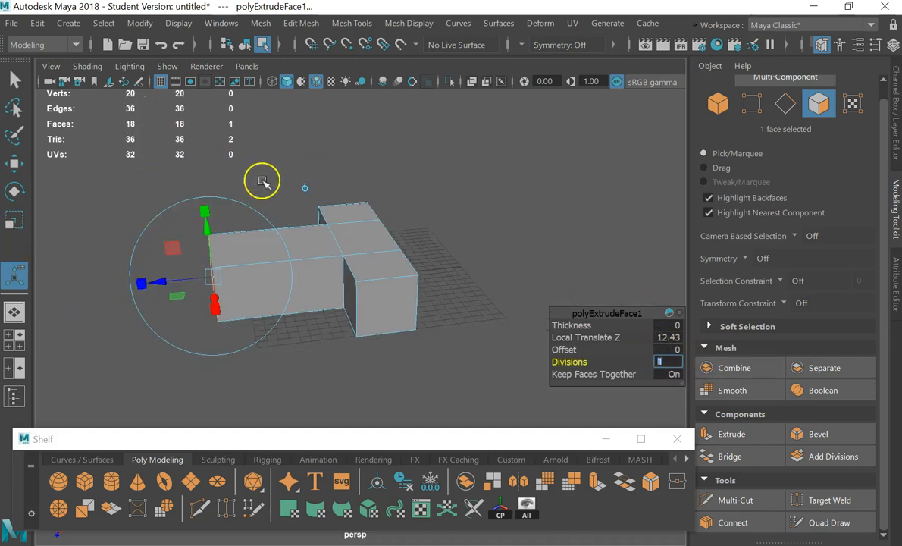
middle_click_drag(273, 183, 411, 184, "alt")
left_click_drag(411, 184, 417, 231, "alt")
left_click_drag(295, 279, 330, 270)
- Extrude the top face of the middle section upward by 12.347 with 1 division, and clear the selection
left_click(476, 209)
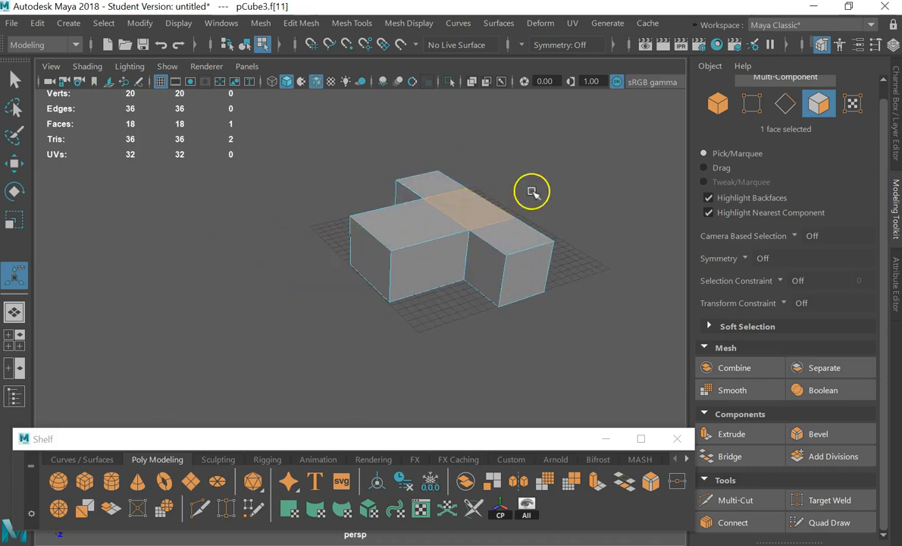
middle_click_drag(494, 178, 453, 245, "alt")
key("ctrl+e")
left_click_drag(413, 221, 422, 90)
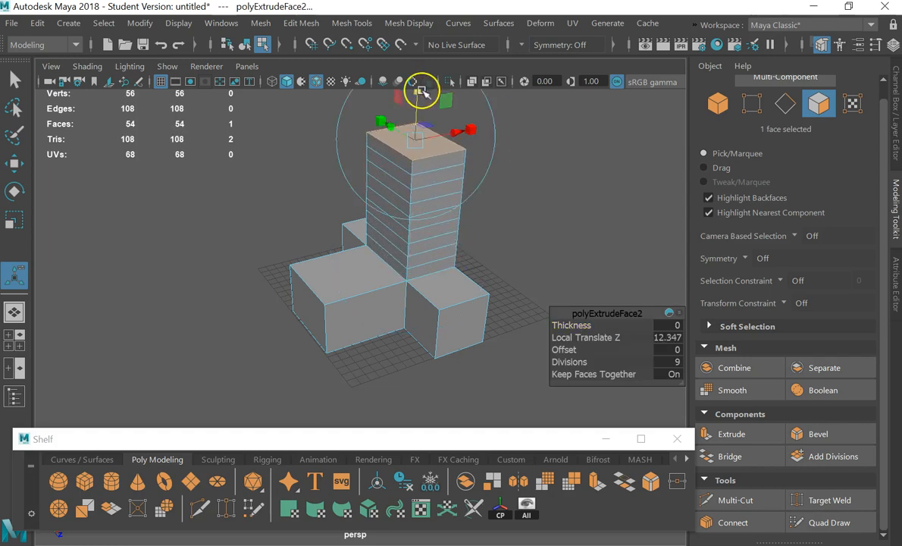
left_click(675, 362)
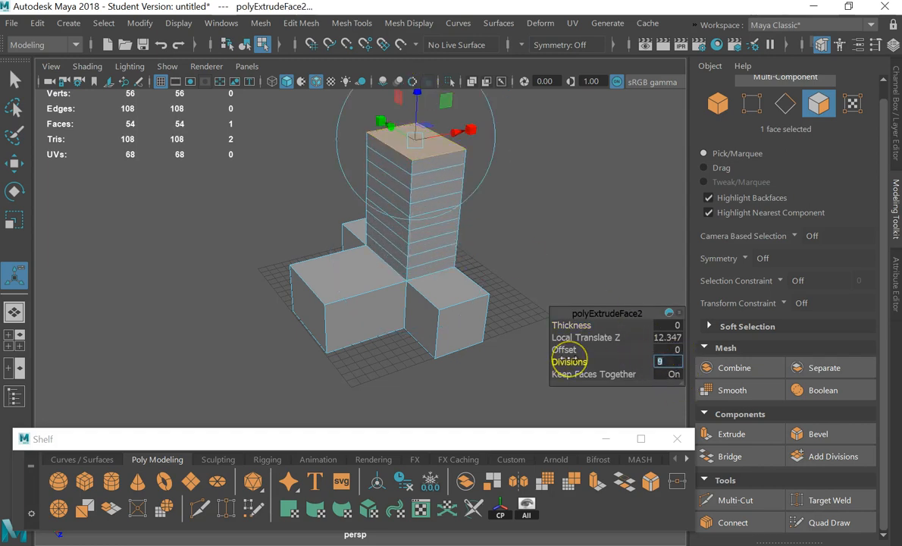
key("Return")
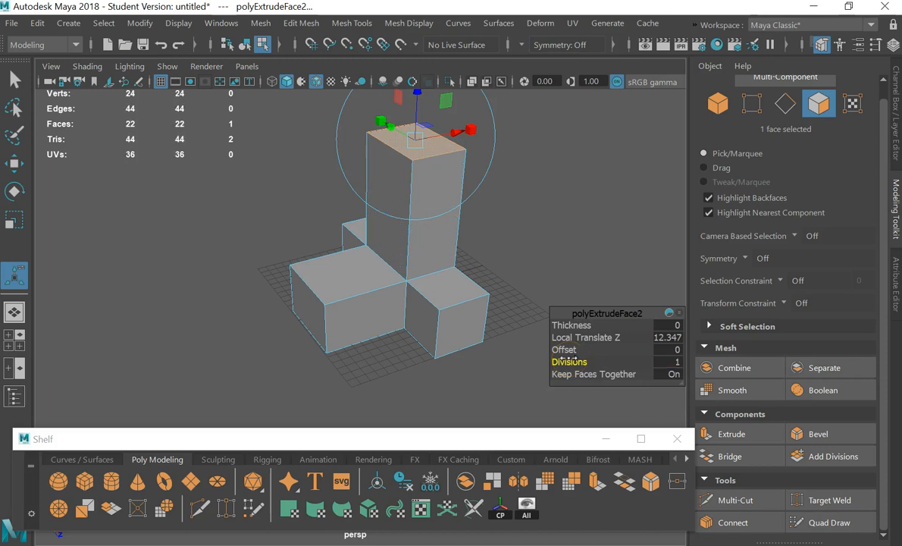
left_click(596, 262)
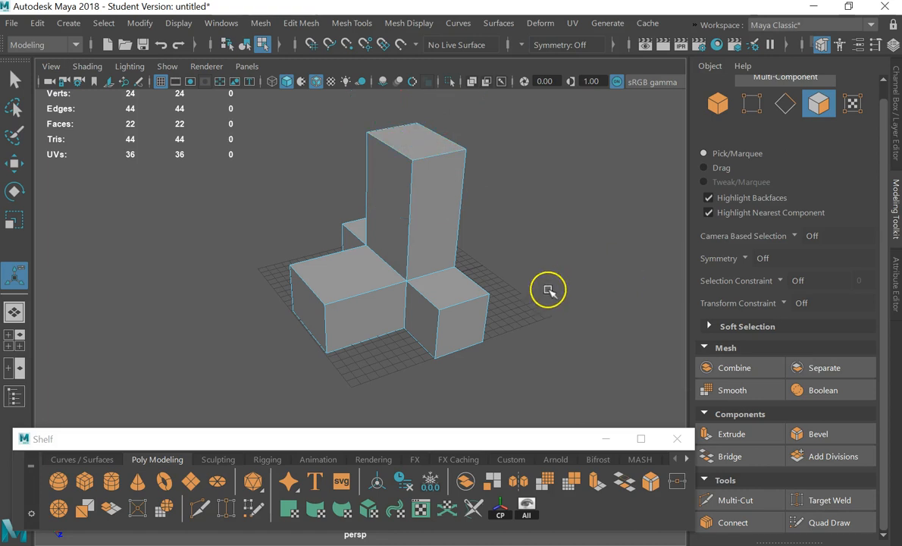
- Switch the extruded mesh to object mode, display it with smooth mesh preview, and deselect it
left_click_drag(570, 227, 449, 235, "alt")
left_click_drag(384, 267, 429, 236, "alt")
left_click(429, 236)
right_click_drag(395, 206, 445, 73)
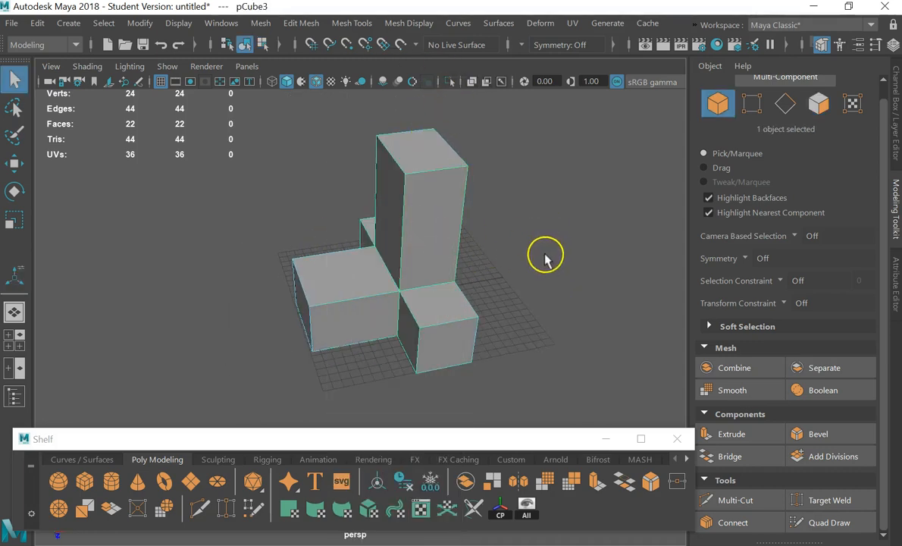
key("3")
left_click_drag(539, 274, 404, 247, "alt")
left_click(538, 202)
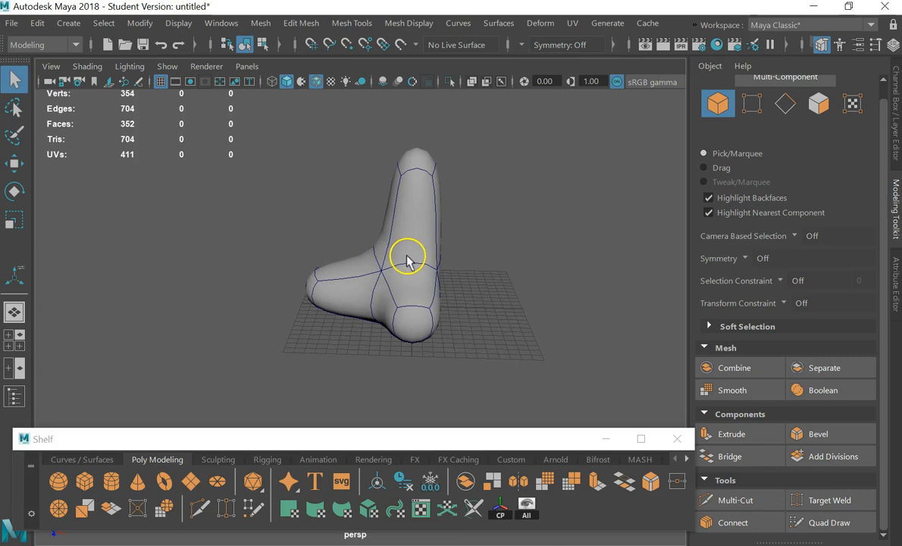
- Select the whole smoothed mesh as an object and delete it
left_click(407, 260)
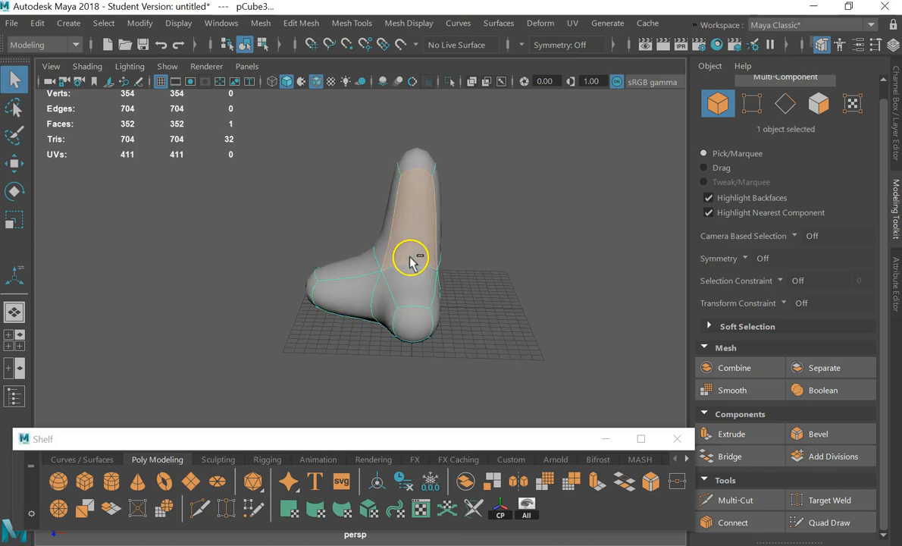
left_click(464, 227)
right_click_drag(360, 195, 476, 70)
left_click(427, 221)
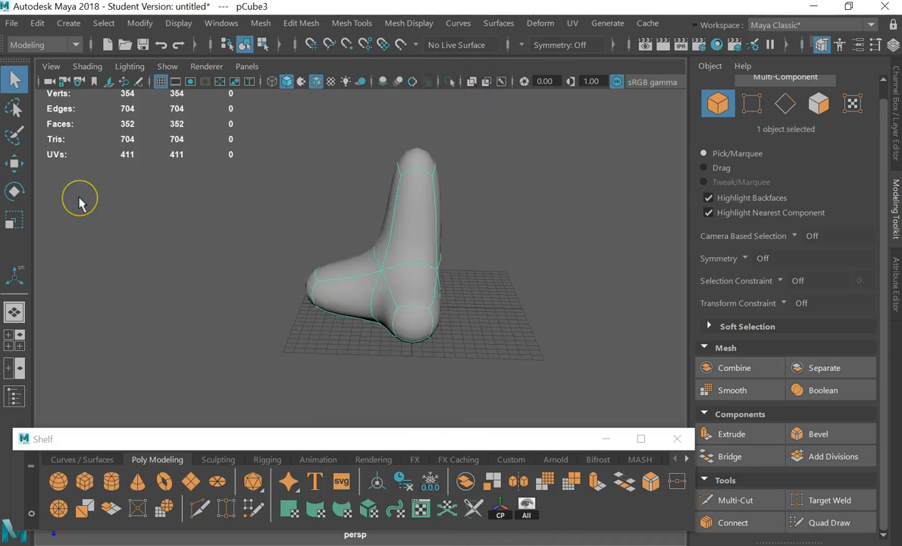
key("Delete")
- Using the Outliner, isolate VROW_SNOWY_CUBEa_02 and VROW_SNOWY_CUBEa_03 by hiding unselected items and unhiding both cubes
left_click_drag(204, 231, 330, 266, "alt")
left_click(15, 393)
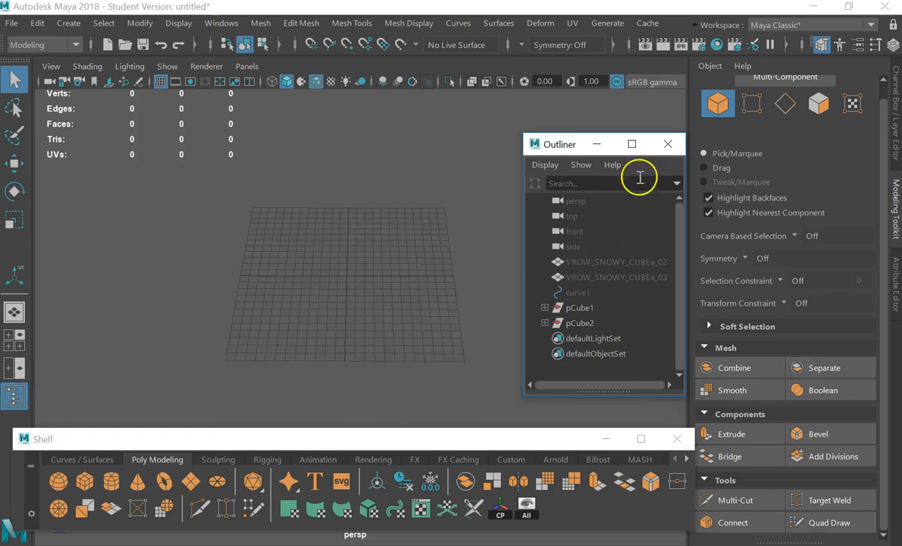
left_click(618, 264)
left_click(618, 278, "shift")
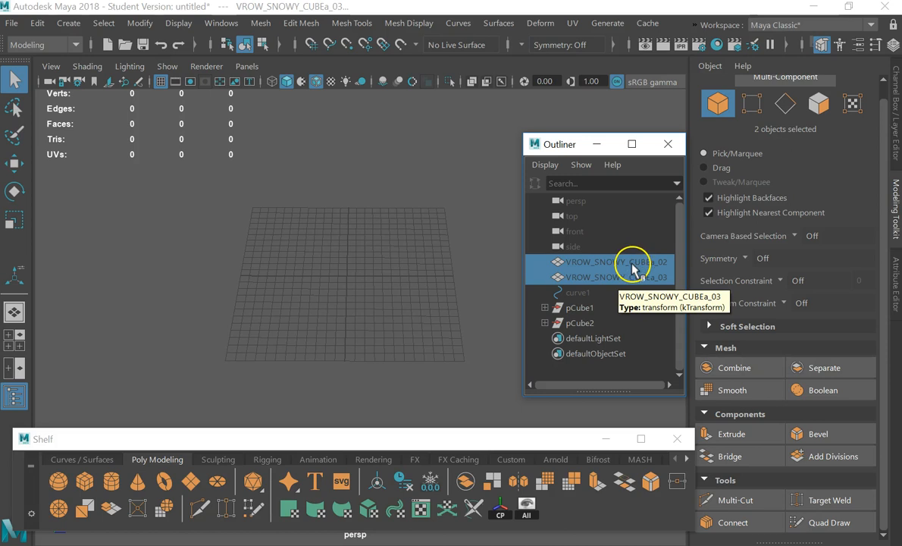
key("alt+h")
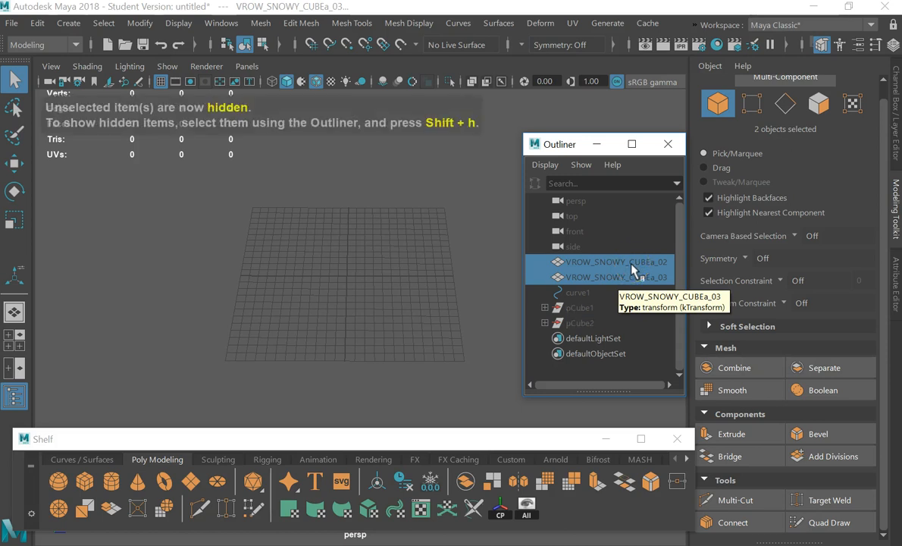
key("shift+h")
left_click_drag(343, 257, 457, 252, "alt")
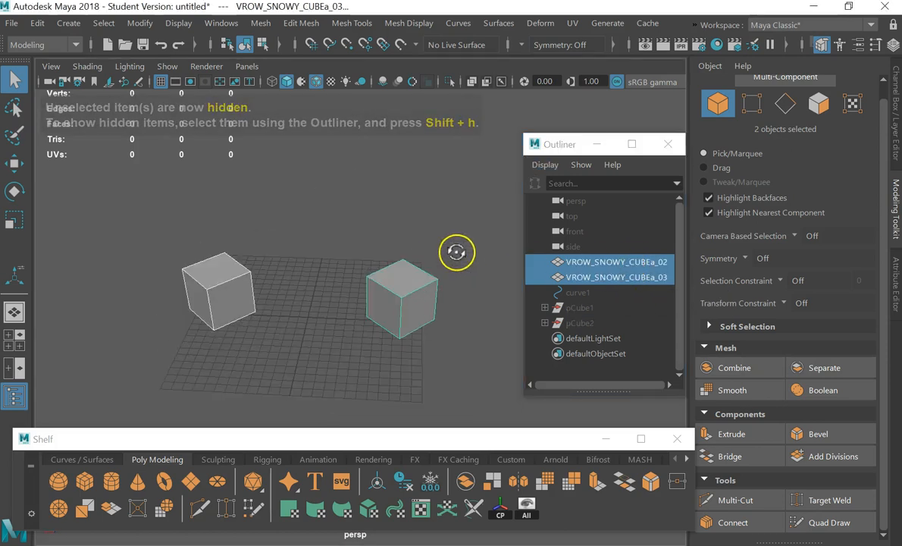
left_click(431, 275)
left_click(417, 305)
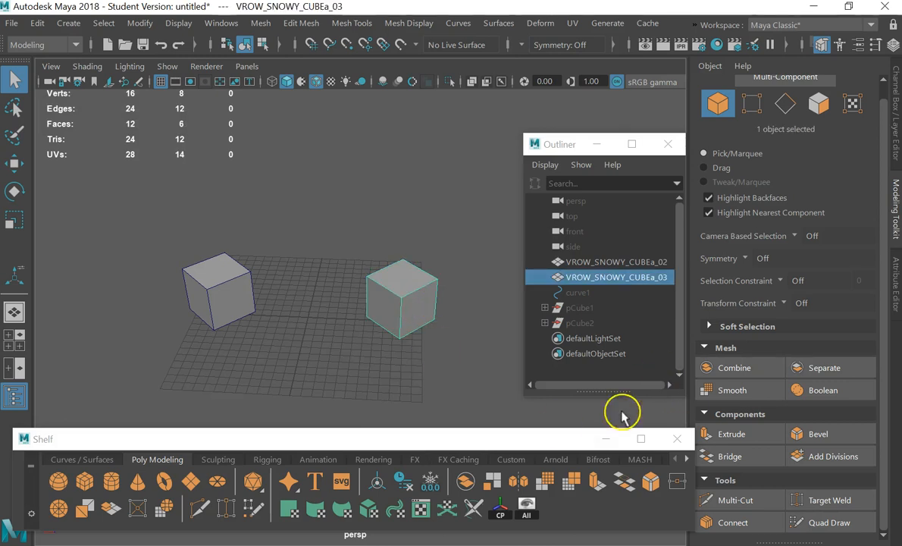
- Show all hidden objects in the scene, and hide curve1
left_click(532, 516)
left_click(423, 370)
left_click_drag(355, 297, 338, 359)
left_click(288, 404)
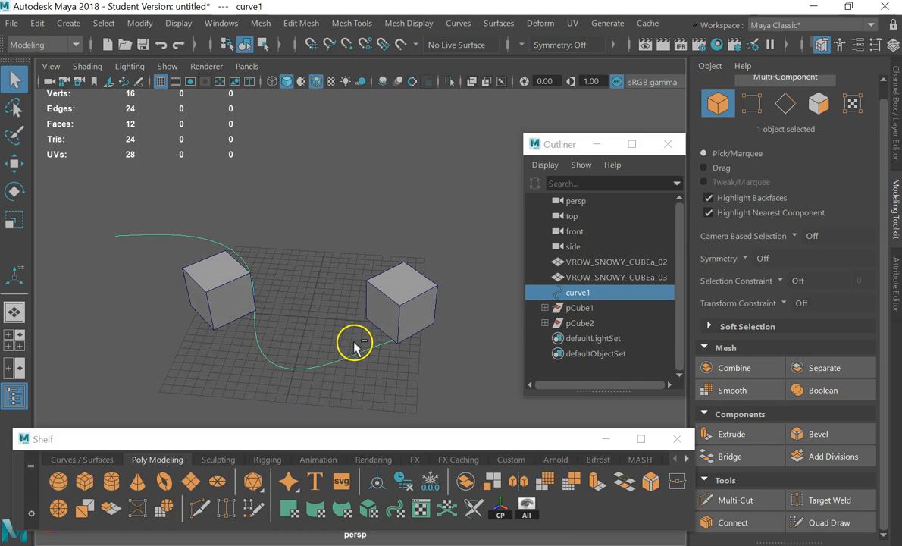
key("ctrl+h")
- Select VROW_SNOWY_CUBEa_03 and duplicate it in place
left_click_drag(405, 302, 383, 297, "alt")
left_click(381, 302)
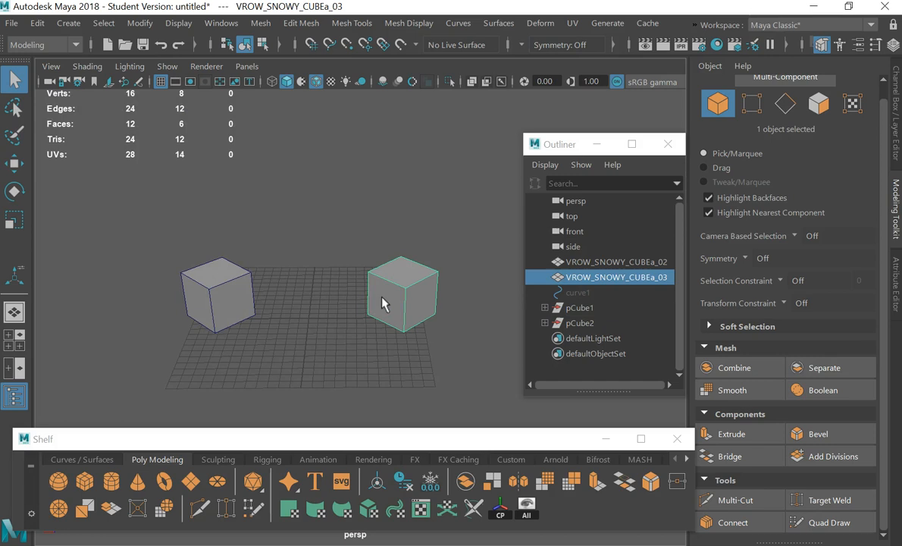
left_click(354, 249)
left_click(388, 281)
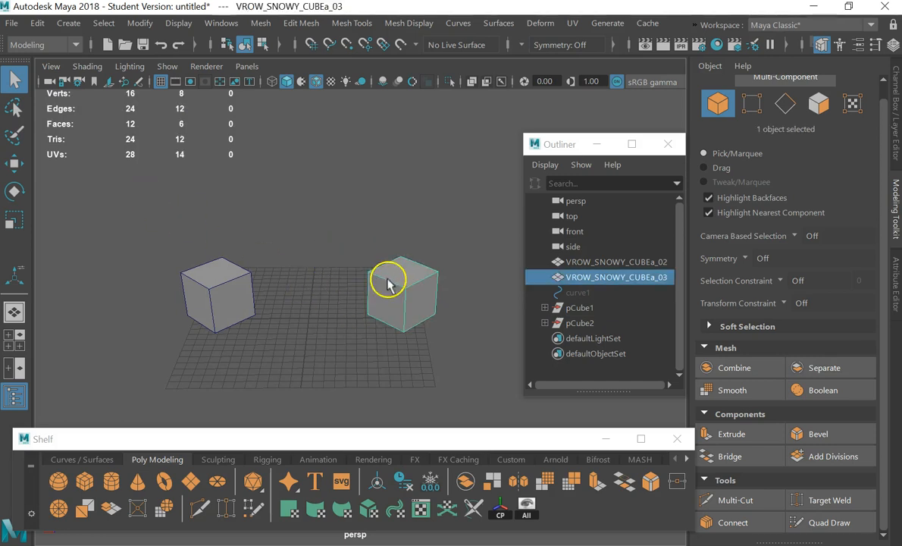
left_click(461, 329)
left_click(407, 313)
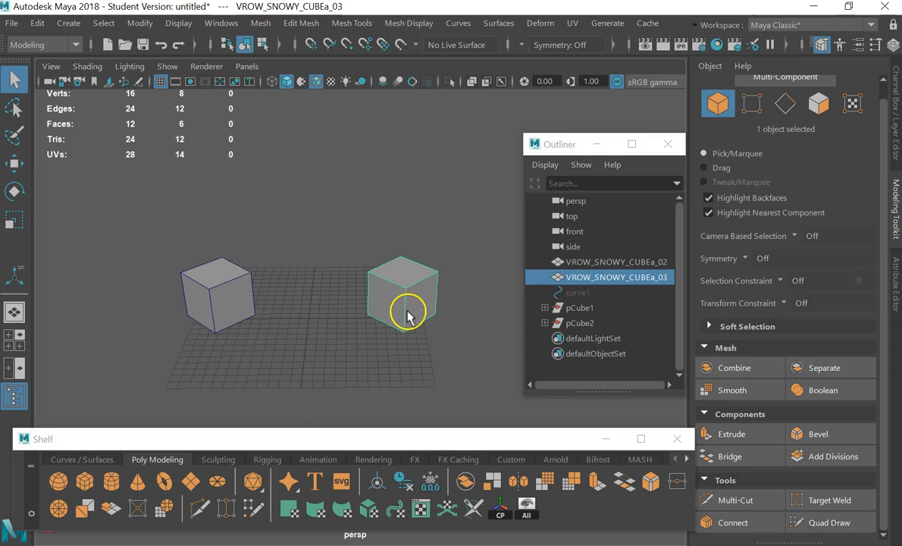
key("ctrl+d")
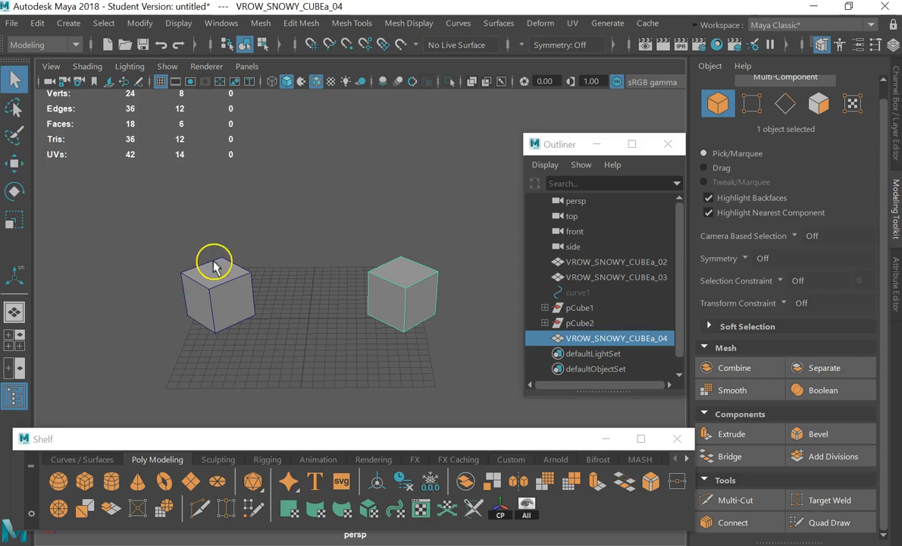
- Move VROW_SNOWY_CUBEa_03 along its horizontal red axis to midway between the other two cubes
left_click(381, 244)
left_click(380, 289)
key("w")
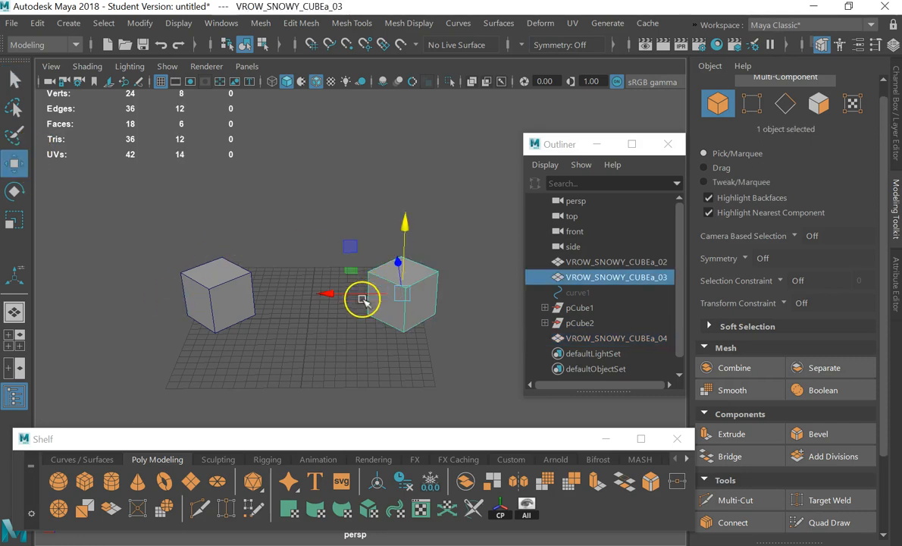
left_click_drag(331, 297, 240, 294)
left_click_drag(399, 356, 383, 320, "alt")
left_click_drag(417, 294, 276, 346, "alt")
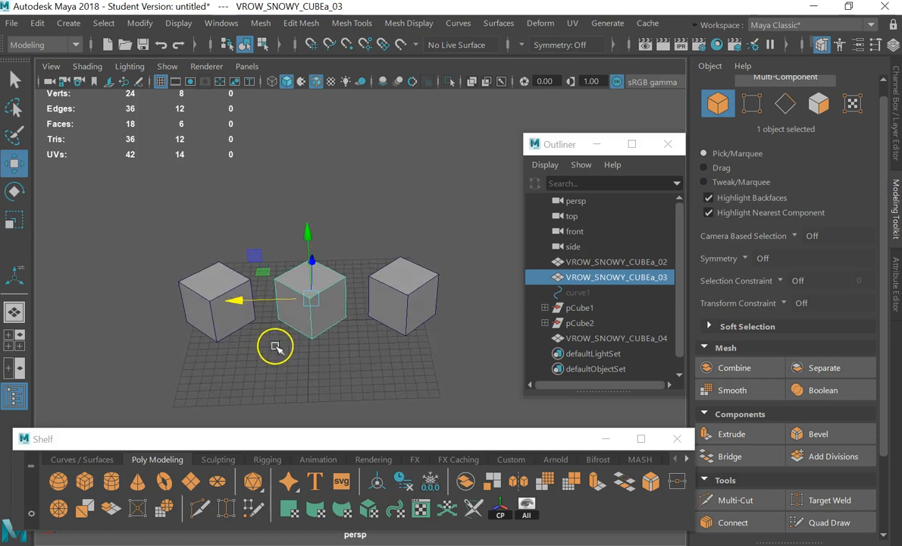
- Toggle VROW_SNOWY_CUBEa_02 repeatedly between smooth mesh preview and unsmoothed display to compare its shape and polygon counts
left_click(441, 353)
middle_click_drag(282, 309, 237, 242, "alt")
left_click(182, 261)
key("3")
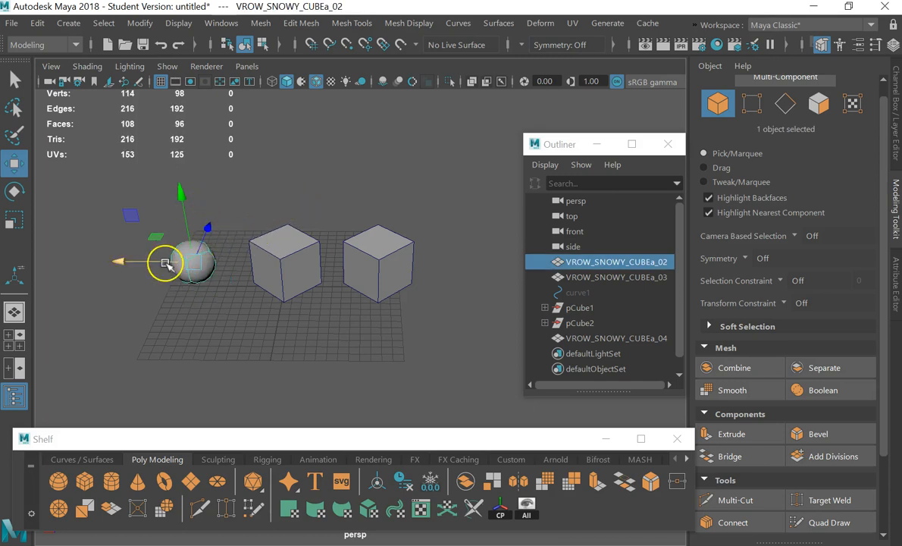
key("1")
key("3")
key("1")
key("3")
key("1")
key("3")
key("1")
key("3")
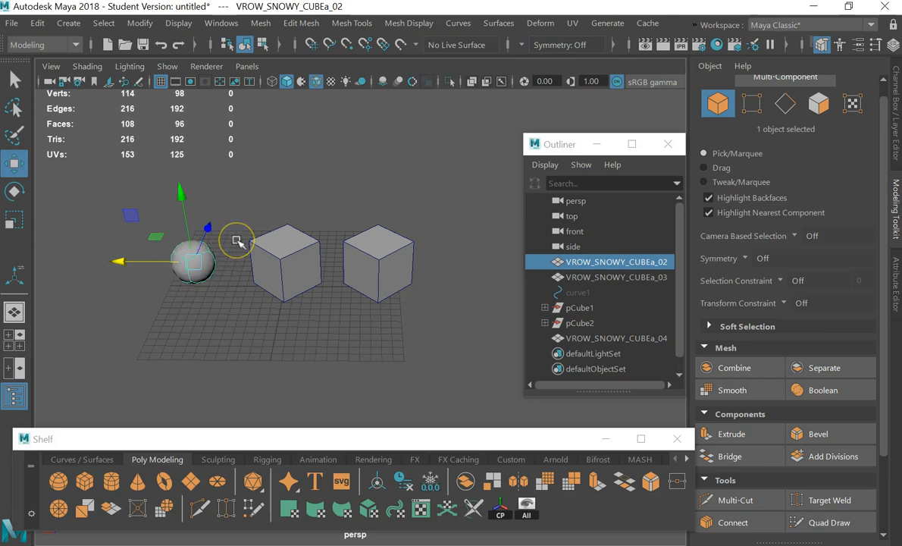
key("1")
key("3")
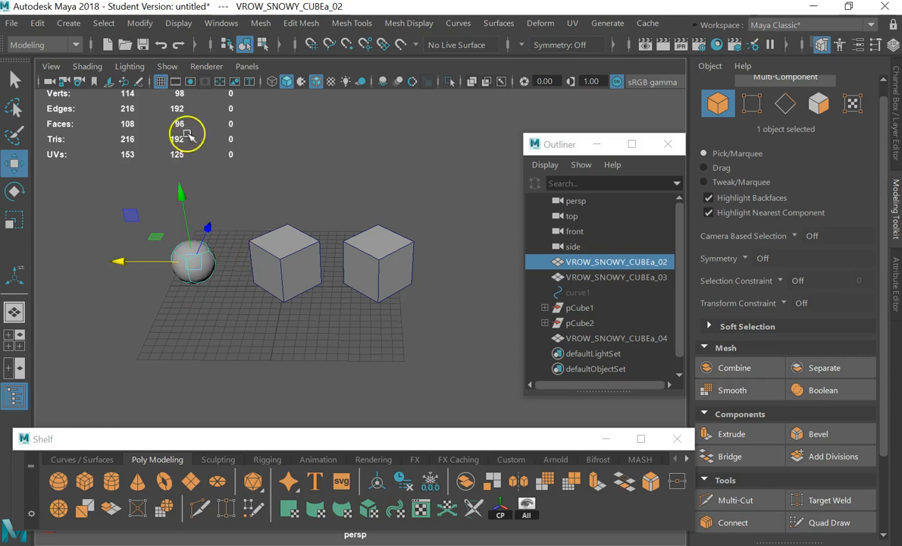
key("1")
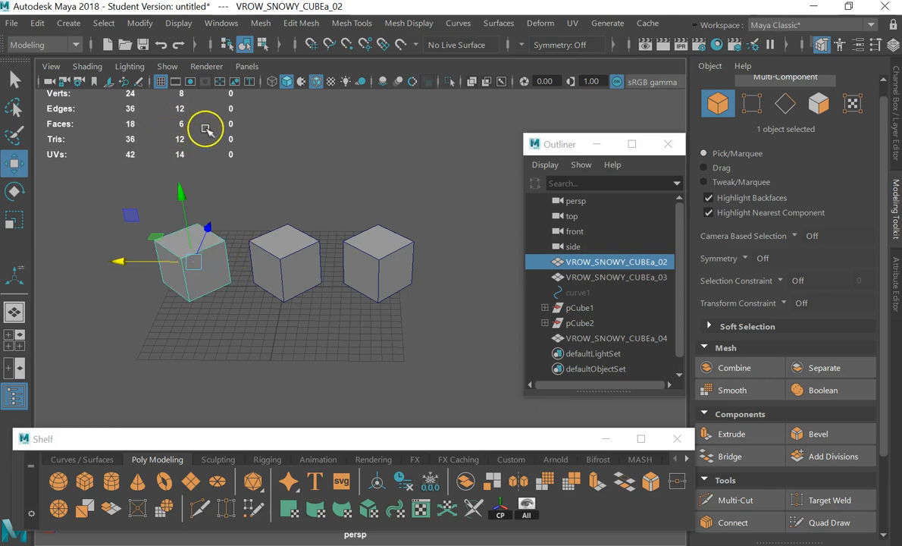
key("3")
key("1")
key("3")
key("1")
key("3")
key("1")
left_click_drag(241, 232, 212, 297, "alt")
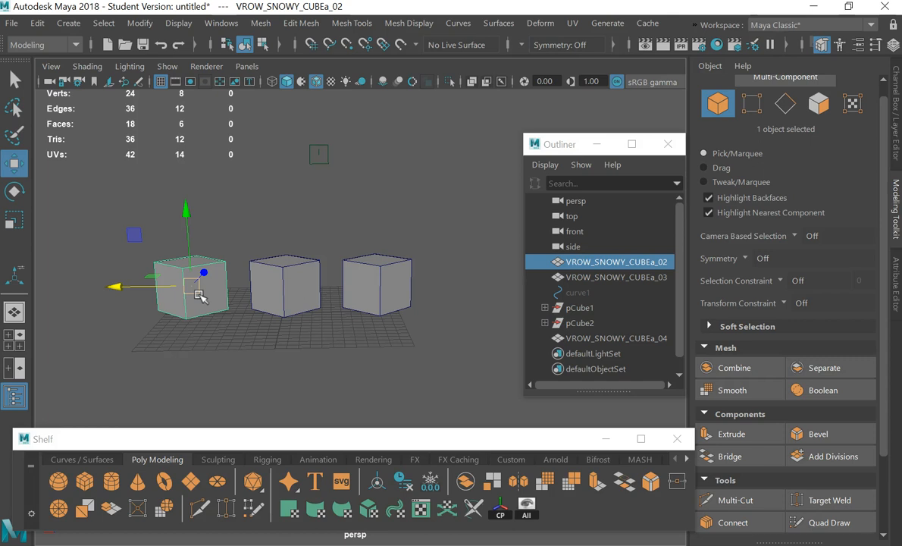
- Compare the smooth-previewed VROW_SNOWY_CUBEa_02 with the unsmoothed VROW_SNOWY_CUBEa_03, and return VROW_SNOWY_CUBEa_02 to unsmoothed display
key("3")
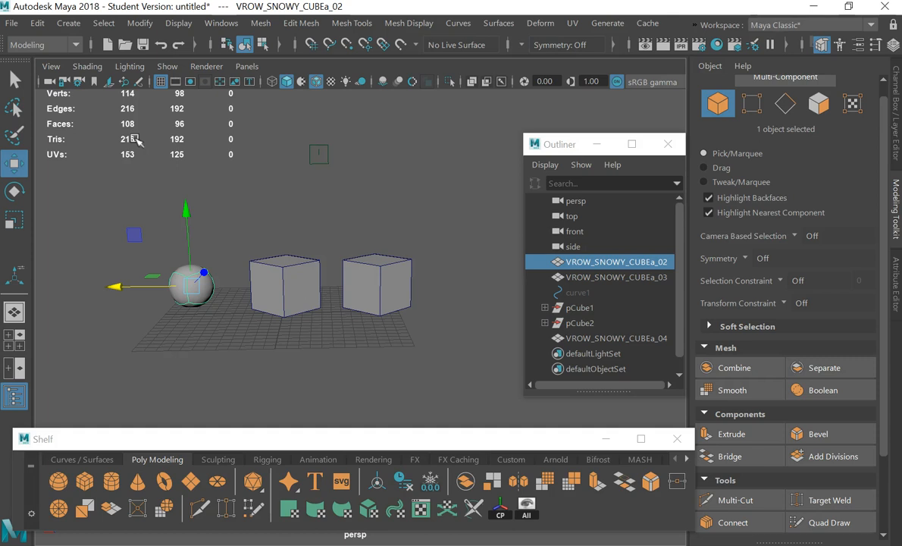
left_click_drag(277, 322, 273, 313, "alt")
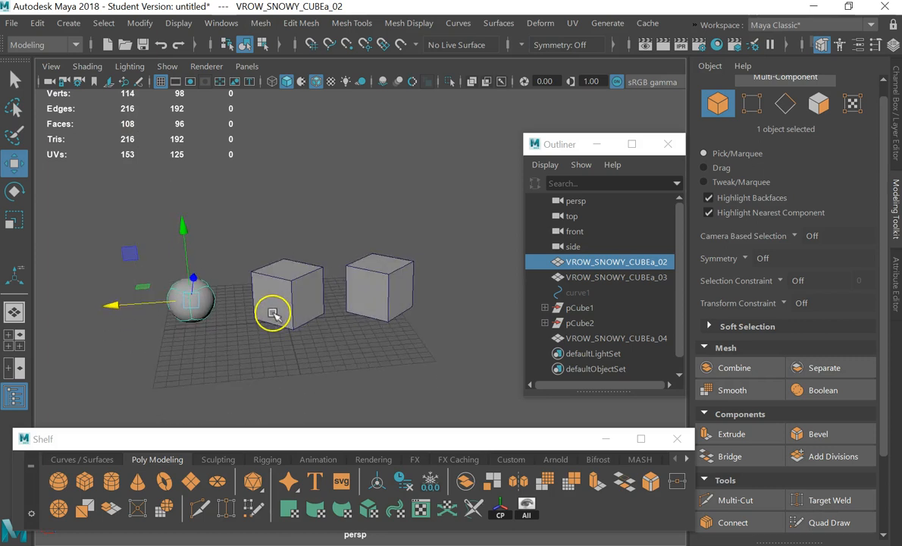
left_click(306, 283)
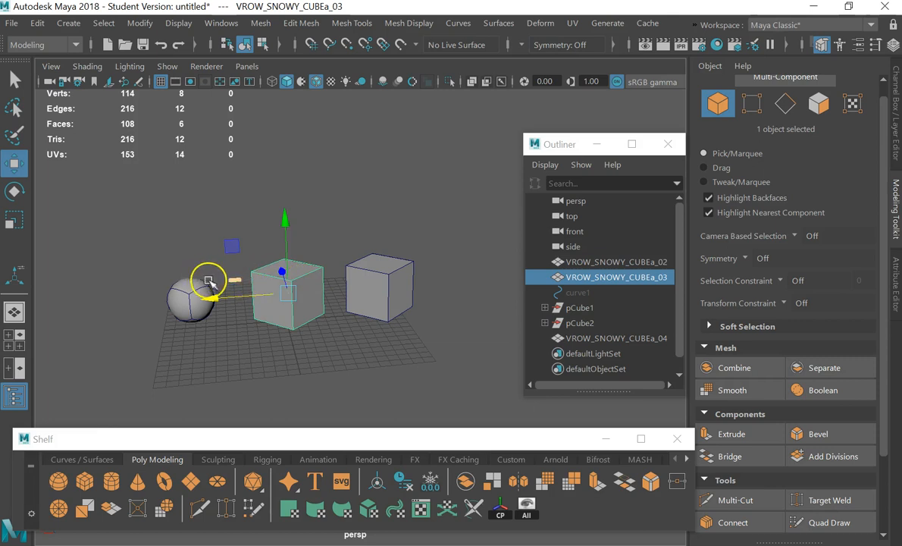
left_click(187, 296)
key("1")
left_click_drag(267, 240, 259, 258, "alt")
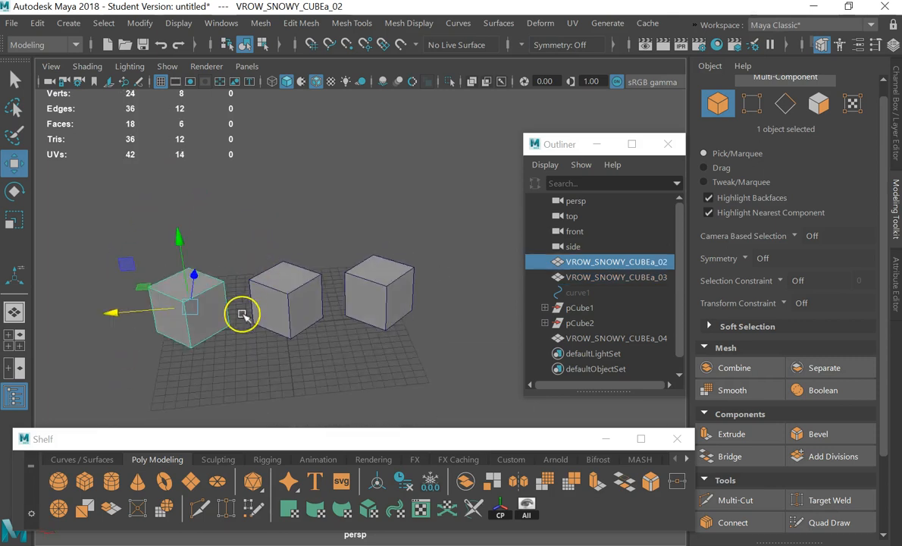
- Switch VROW_SNOWY_CUBEa_02 to smooth mesh preview and back to unsmoothed display twice, viewing it up close
scroll(241, 315, "up", 5)
middle_click_drag(238, 318, 341, 301, "alt")
left_click_drag(265, 311, 324, 293, "alt")
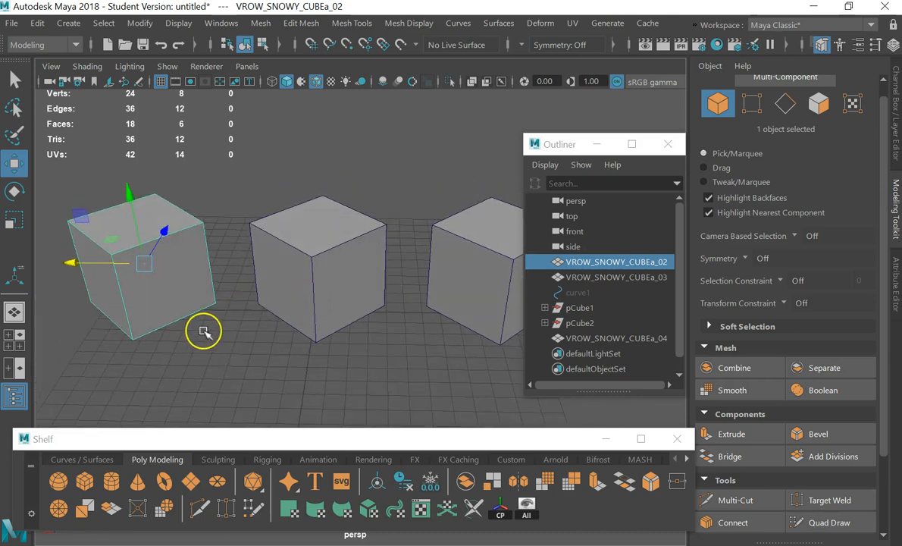
key("3")
key("1")
key("3")
key("1")
- Bevel VROW_SNOWY_CUBEa_03 with a fraction of 0.1, minimizing the Outliner to uncover the bevel settings
left_click(326, 267)
left_click_drag(334, 269, 409, 326, "alt")
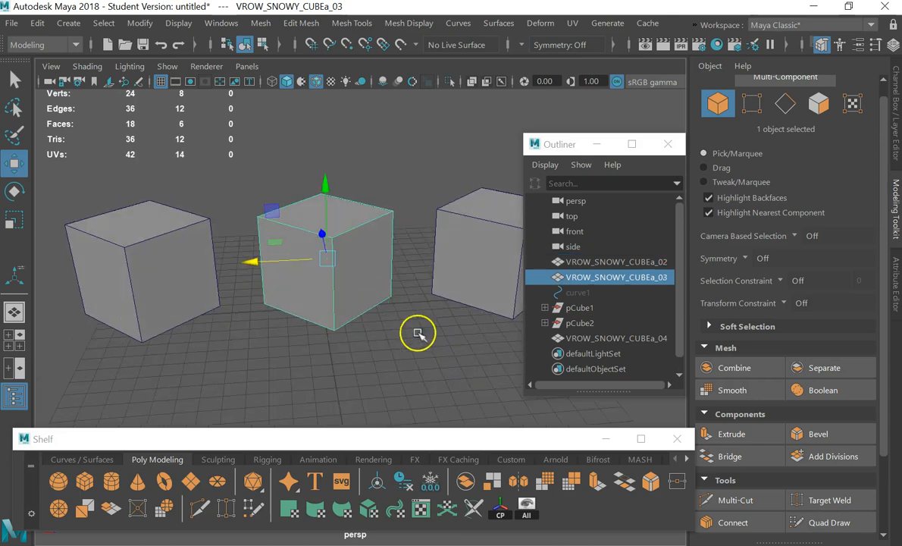
left_click(826, 438)
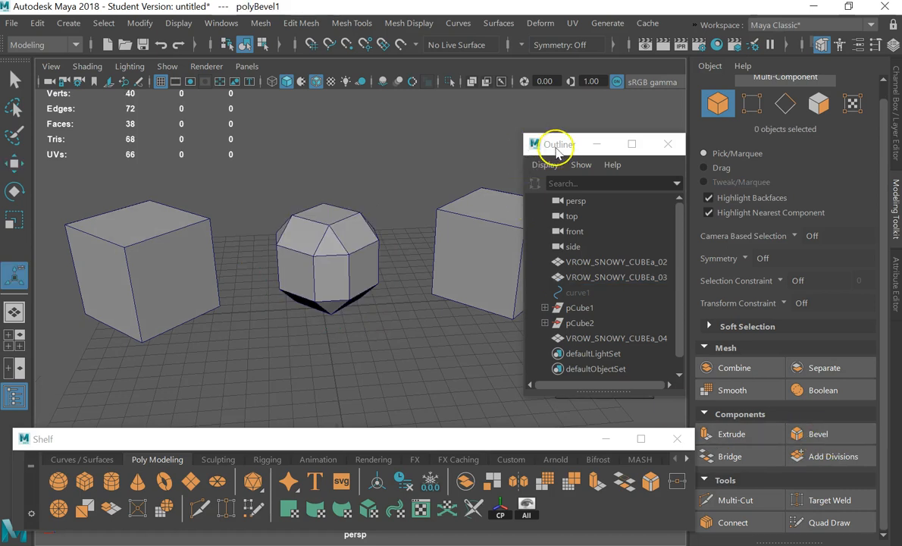
left_click_drag(553, 145, 472, 157)
left_click(525, 159)
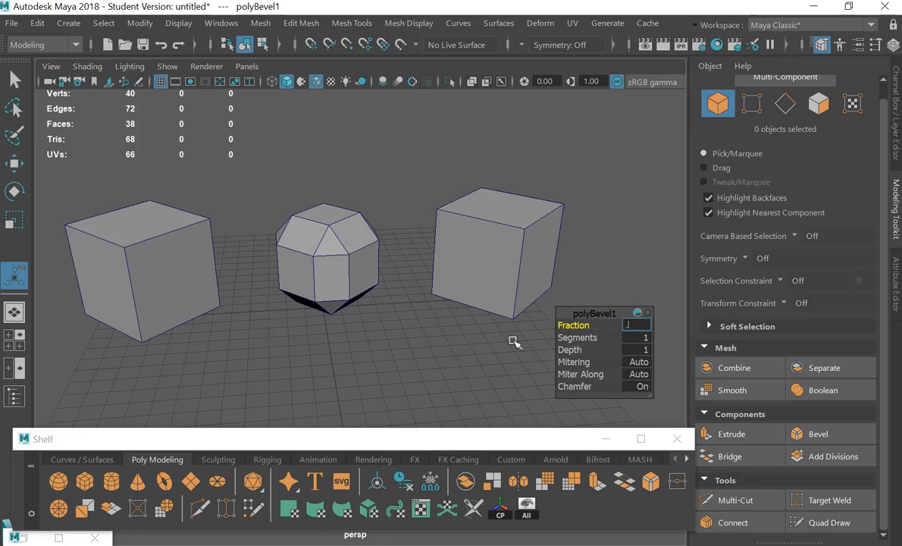
key("Return")
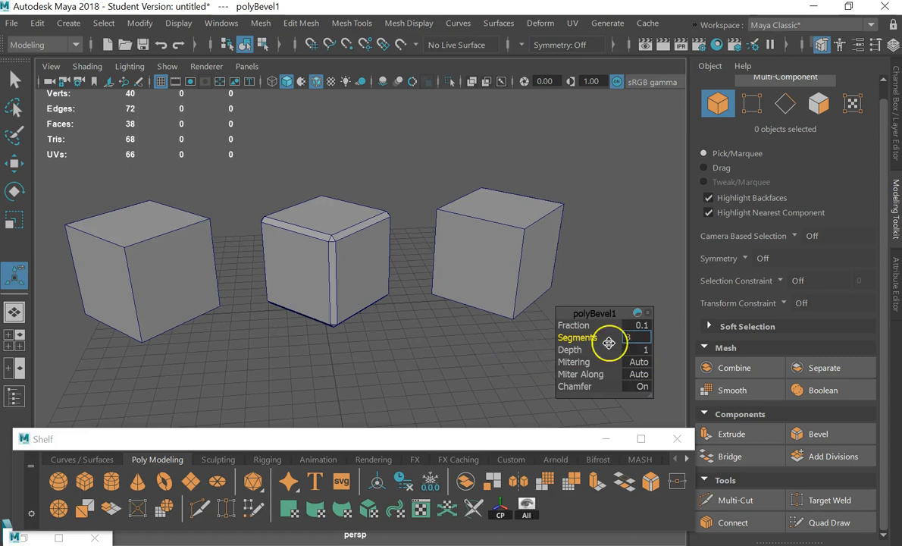
- Try 3 segments on the bevel of VROW_SNOWY_CUBEa_03, inspect its edges up close, and set the segments back to 1
left_click(644, 325)
scroll(318, 216, "up", 3)
scroll(318, 216, "up", 4)
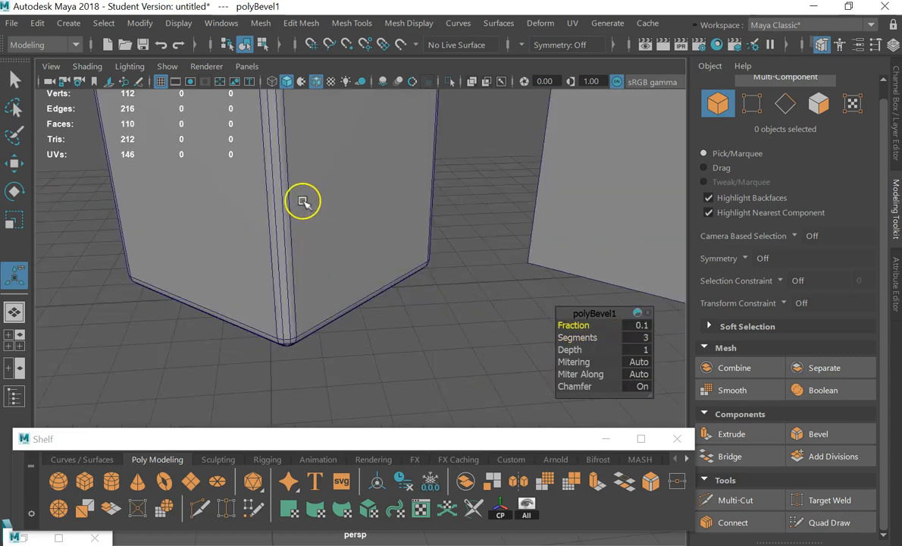
middle_click_drag(304, 201, 320, 337, "alt")
mouse_move(331, 316)
left_mouse_down("alt")
mouse_move(334, 288)
mouse_move(326, 318)
mouse_move(328, 311)
left_mouse_up("alt")
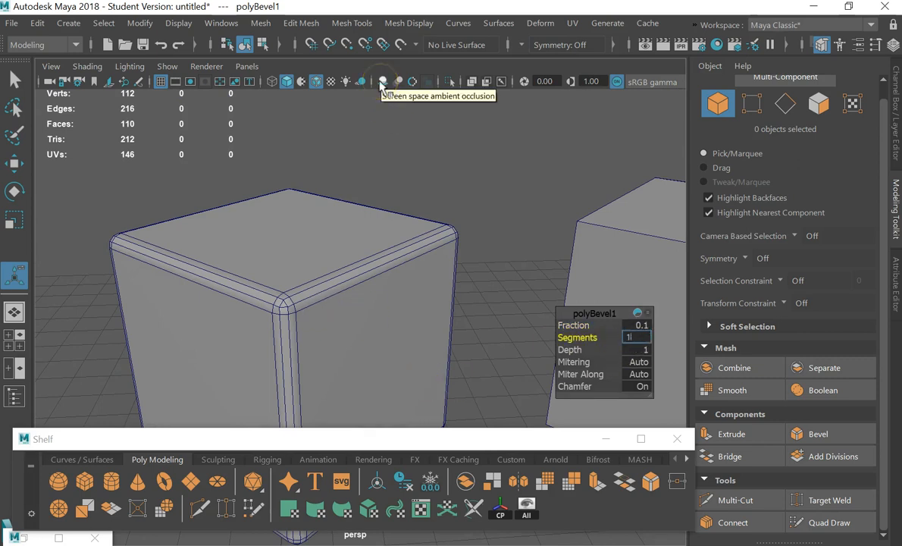
key("Return")
scroll(328, 196, "down", 5)
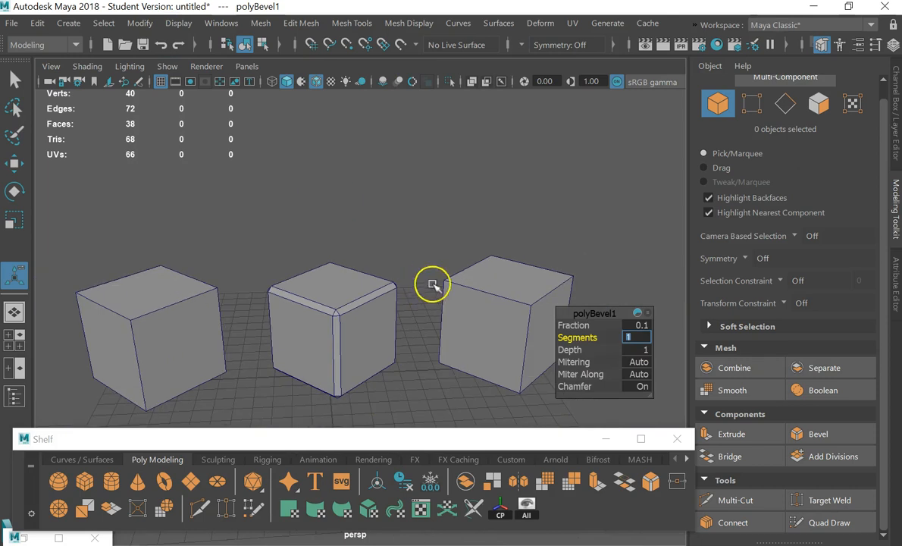
- Bevel VROW_SNOWY_CUBEa_04 with a fraction of 0.1 and reselect the beveled cube
left_click(463, 301)
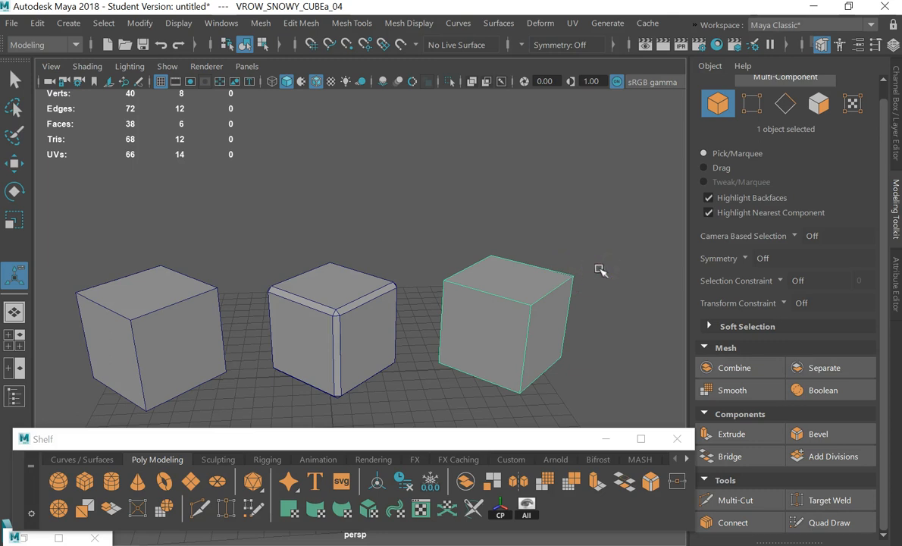
key("ctrl+b")
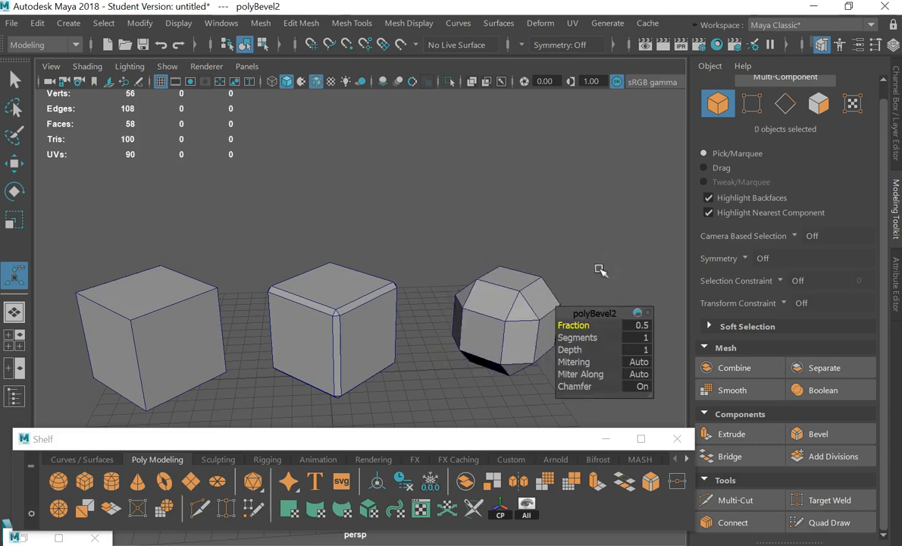
left_click(640, 325)
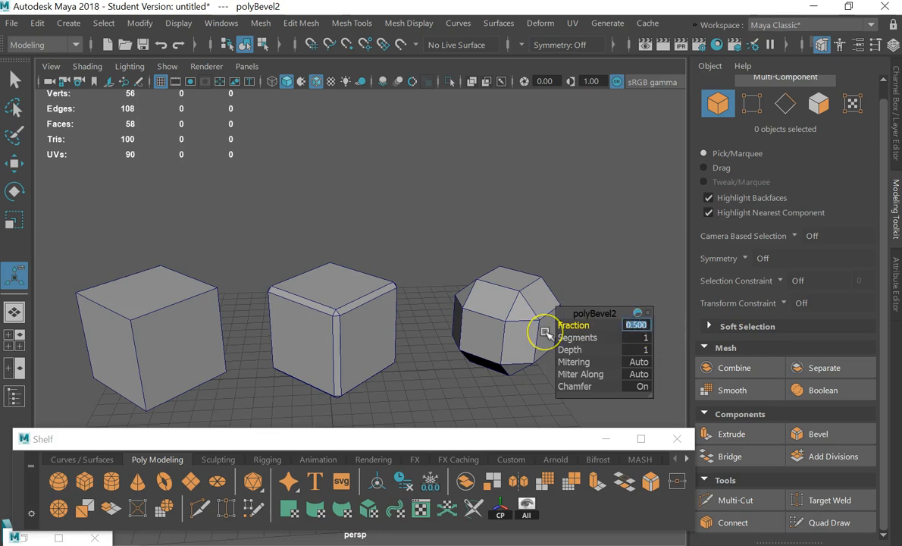
type(".1")
key("Return")
left_click(549, 239)
left_click_drag(530, 294, 439, 298, "alt")
left_click(512, 321)
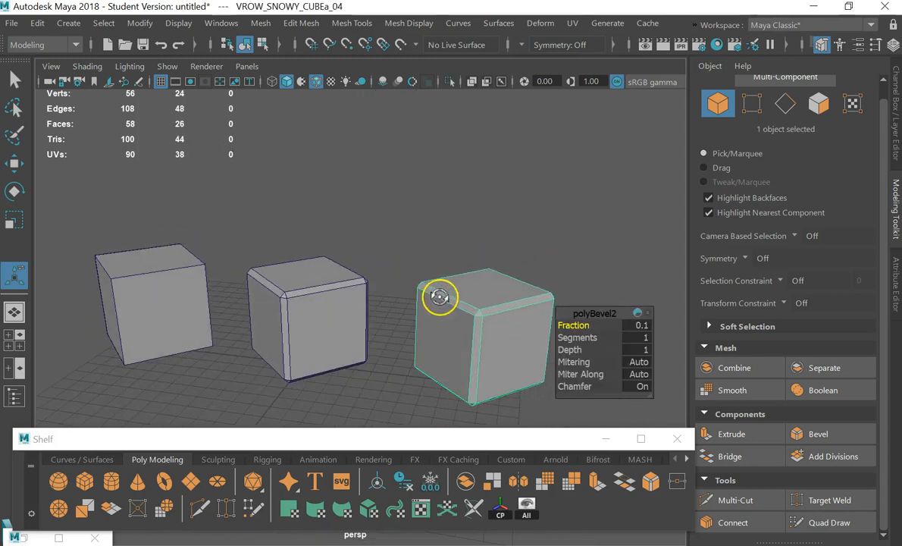
- Turn on smooth mesh preview for the middle beveled cube
left_click(555, 225)
left_click_drag(498, 306, 473, 289, "alt")
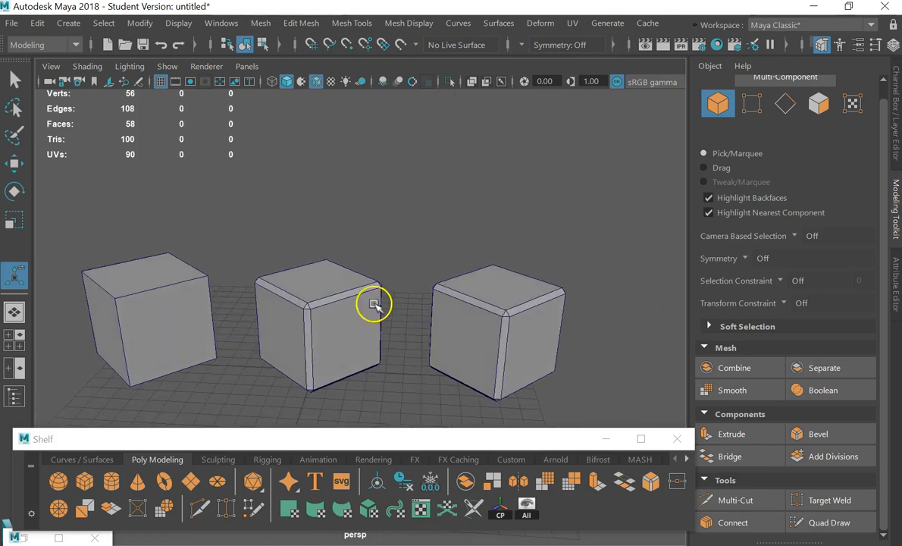
left_click(368, 303)
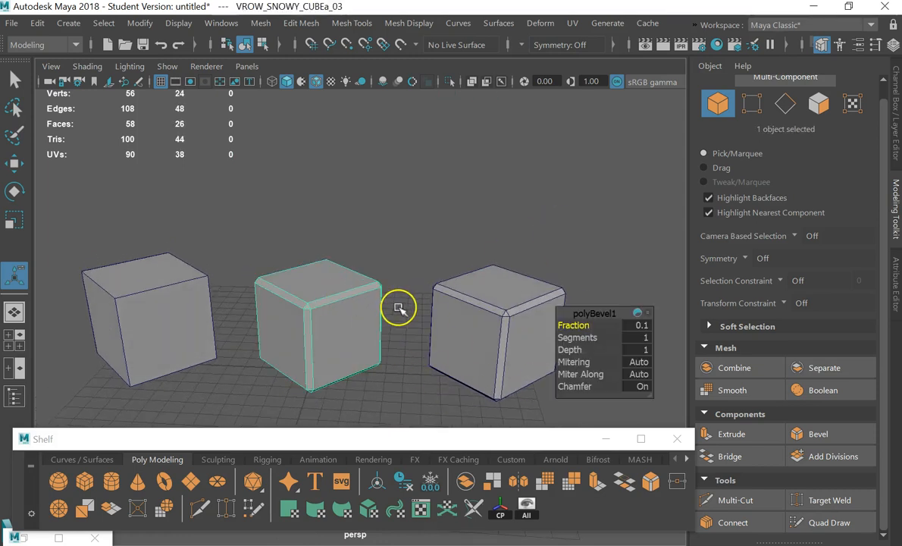
key("3")
left_click(404, 275)
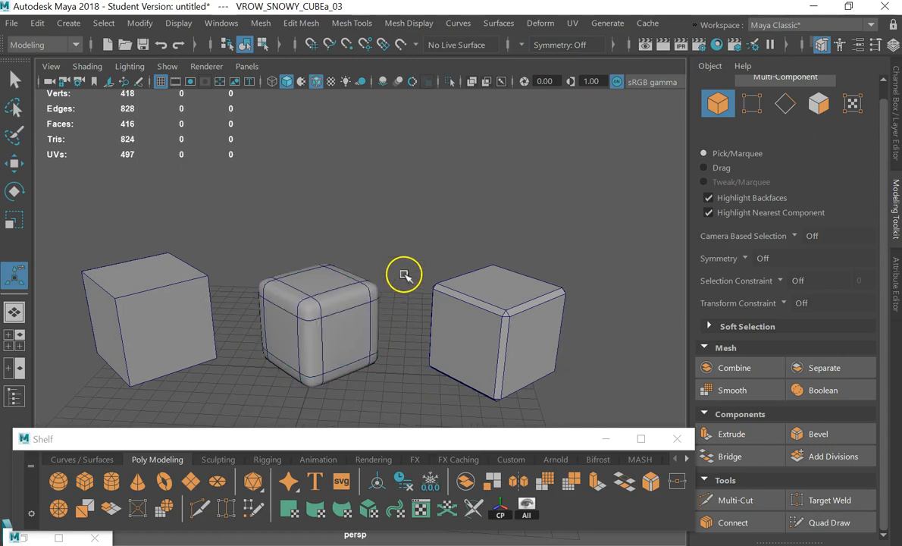
left_click_drag(374, 338, 344, 316, "alt")
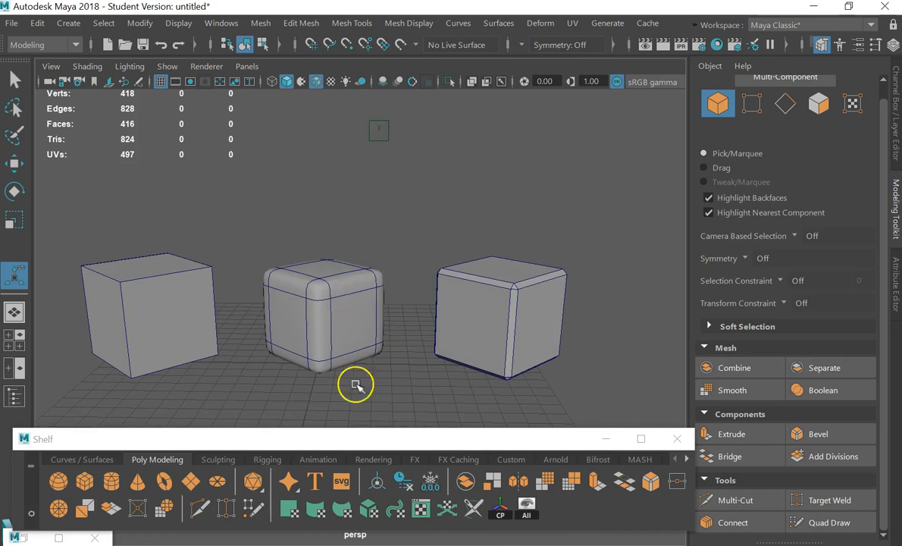
scroll(332, 293, "up", 2)
middle_click_drag(312, 312, 353, 302, "alt")
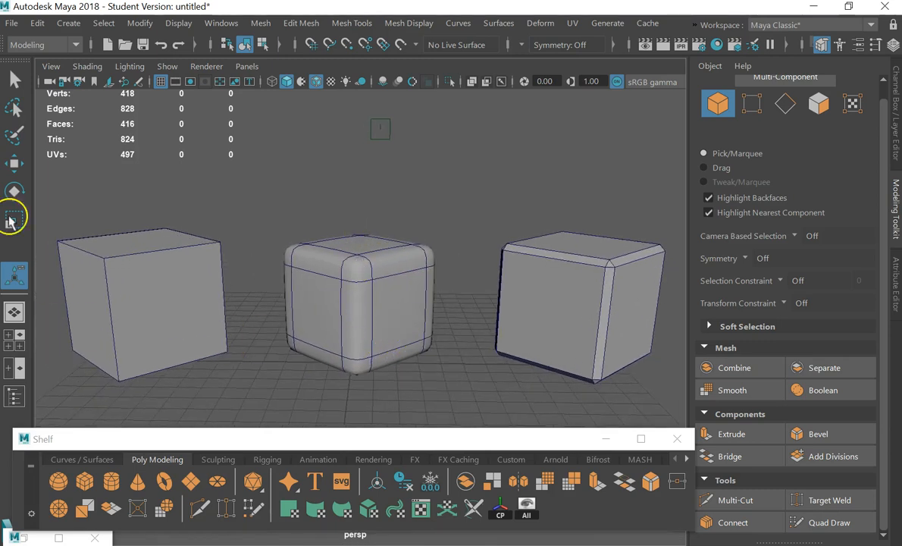
- Turn off the Wireframe on Shaded display in the perspective view
left_click(92, 67)
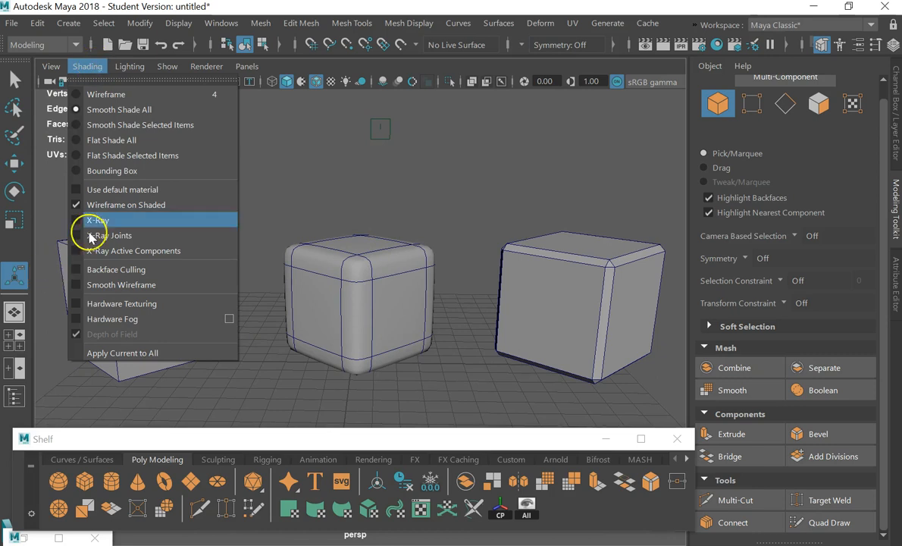
left_click(83, 205)
scroll(319, 350, "down", 3)
left_click_drag(385, 248, 417, 268, "alt")
- Compare the shading and edges of the smoothed middle cube with the unsmoothed beveled cube by selecting each in turn
left_click(225, 303)
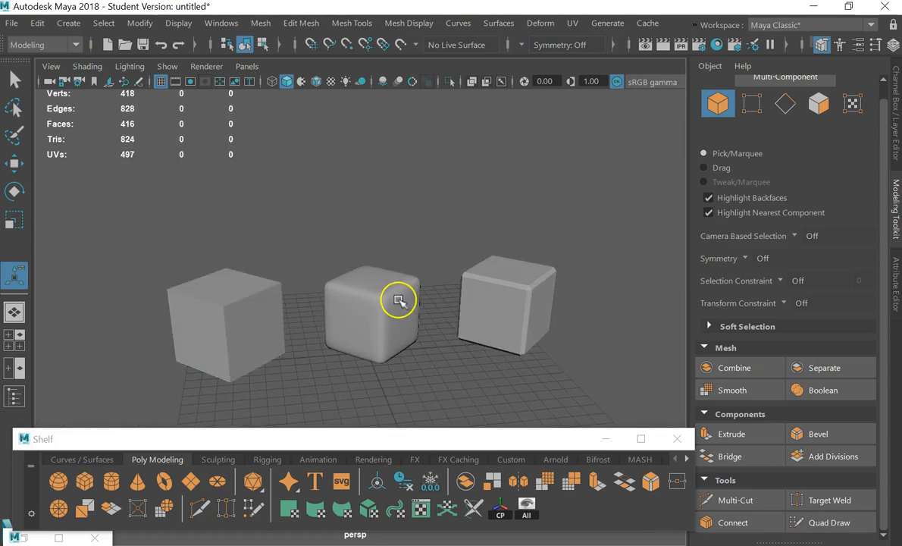
left_click(395, 307)
key("ctrl+b")
left_click_drag(445, 353, 368, 313, "alt")
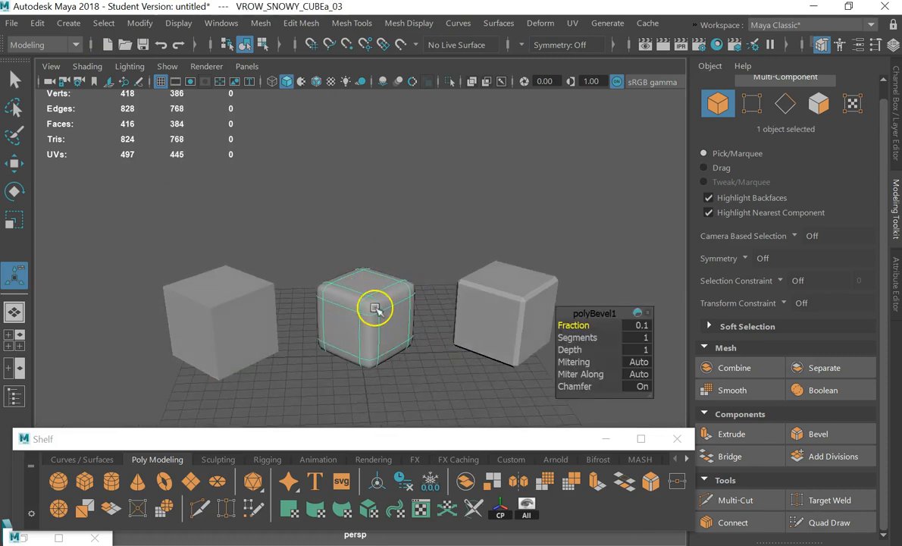
left_click(516, 299)
key("ctrl+b")
left_click(583, 250)
left_click(521, 277)
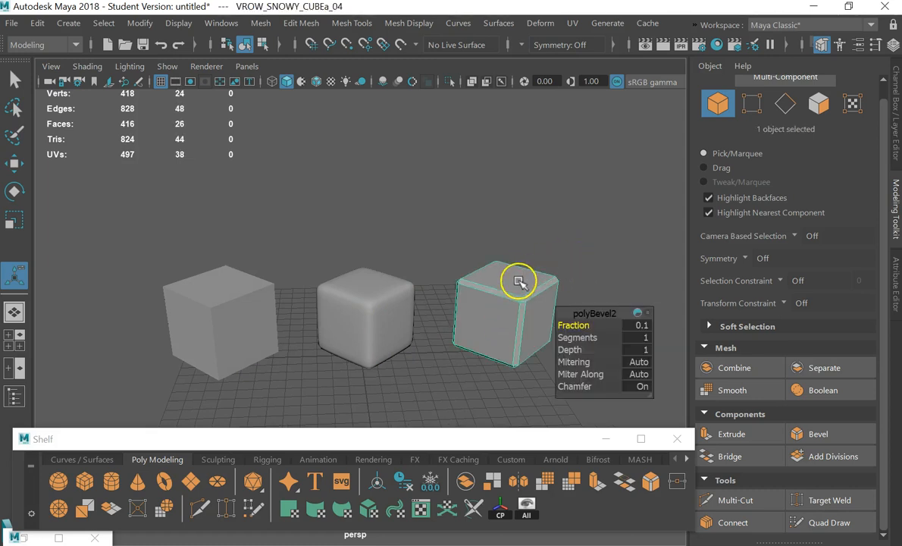
left_click(403, 297, "shift")
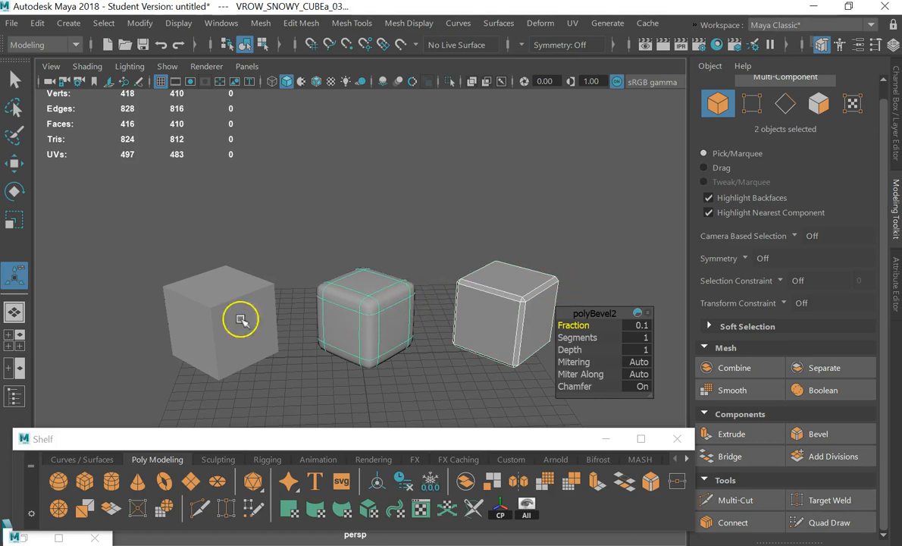
left_click(358, 288)
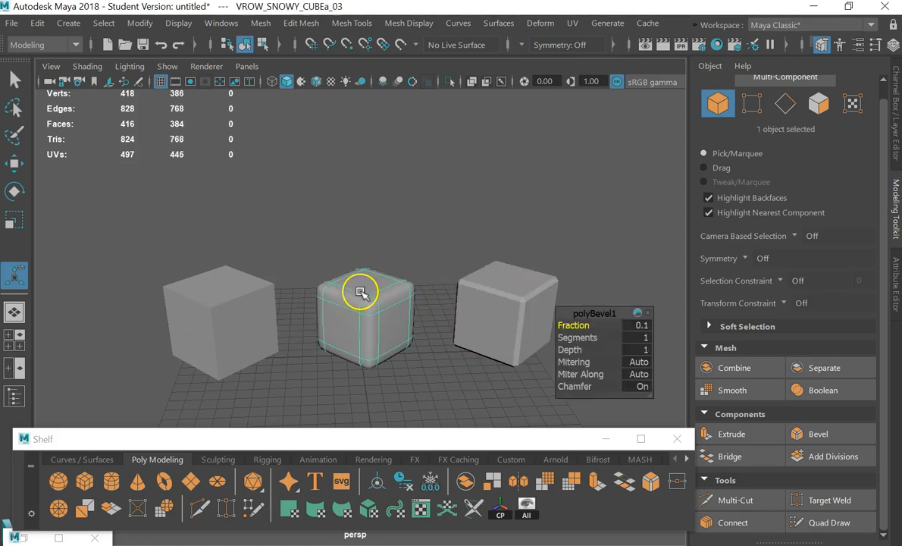
left_click(523, 284)
left_click(460, 272)
left_click_drag(460, 272, 416, 309, "alt")
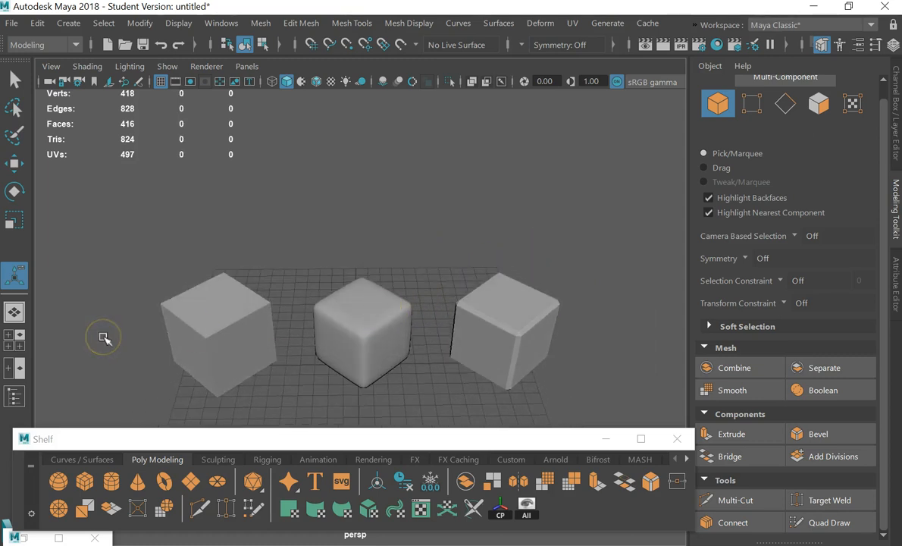
left_click(339, 317)
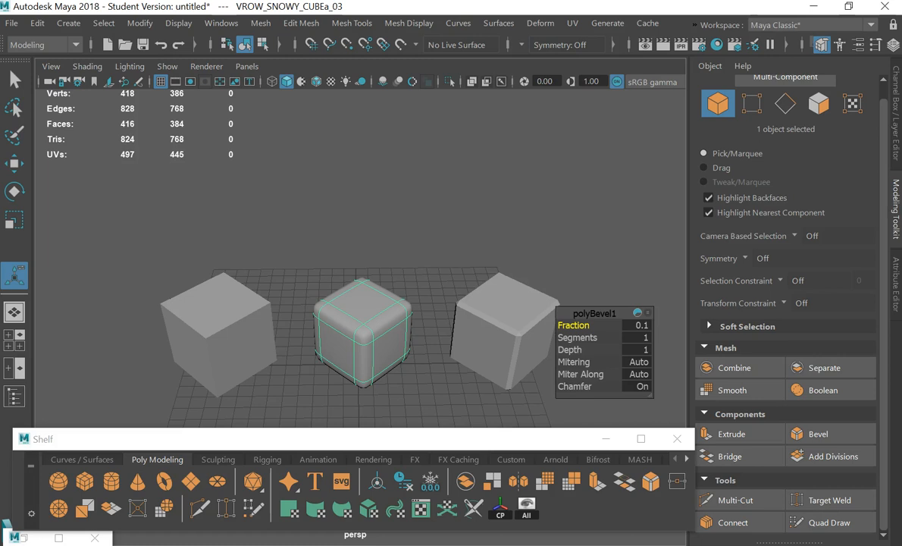
left_click(462, 186)
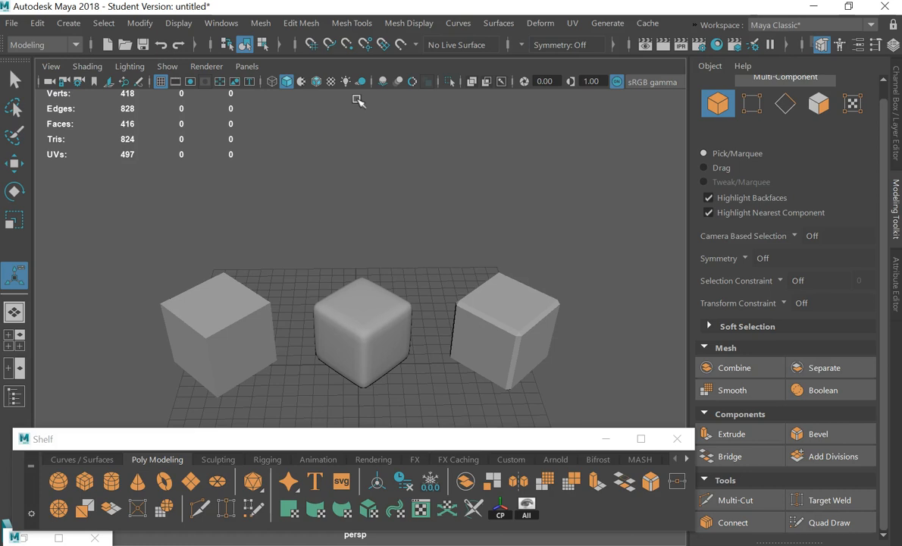
- Preview the unbeveled cube with smoothing for comparison, then return it to its unsmoothed display
left_click(240, 318)
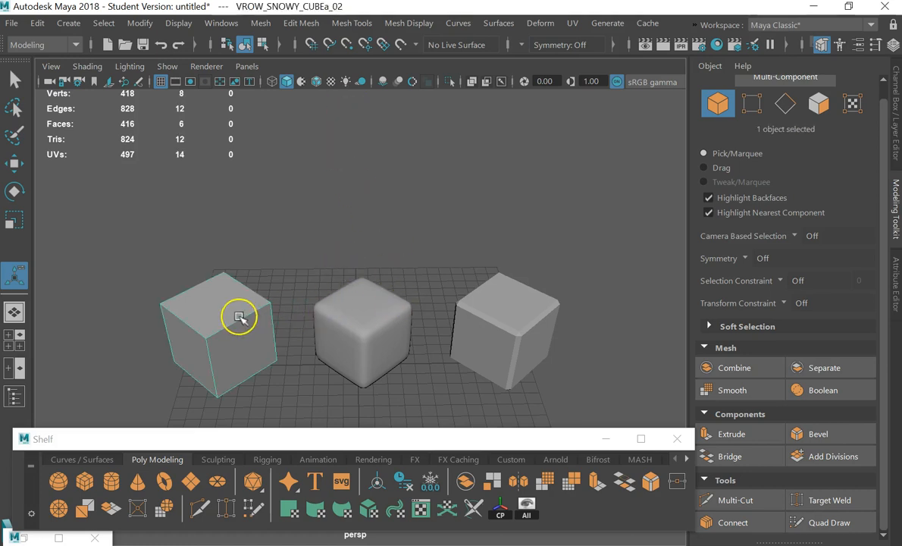
key("3")
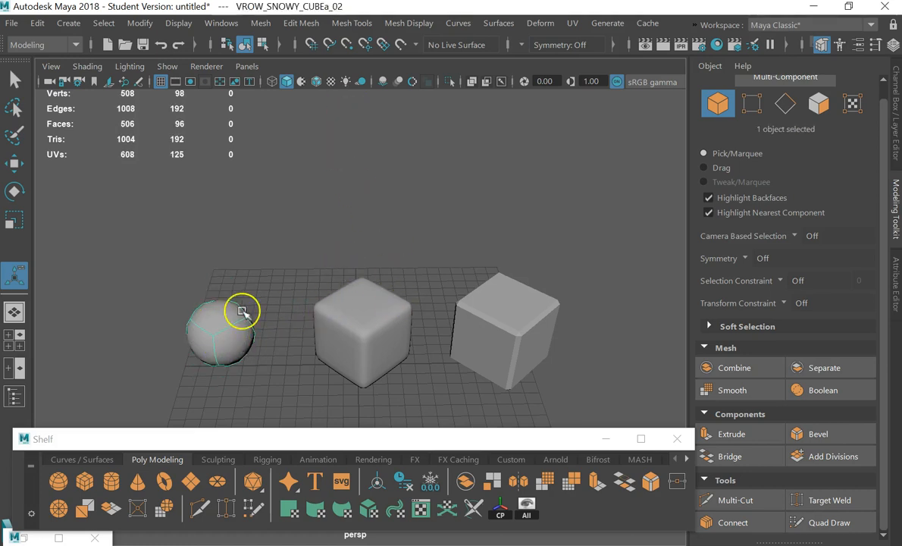
left_click(530, 324)
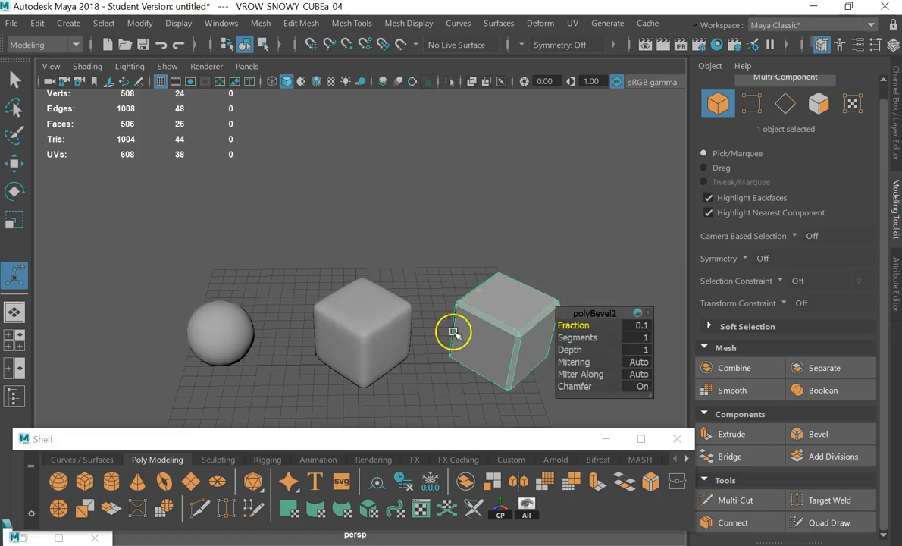
left_click(255, 332)
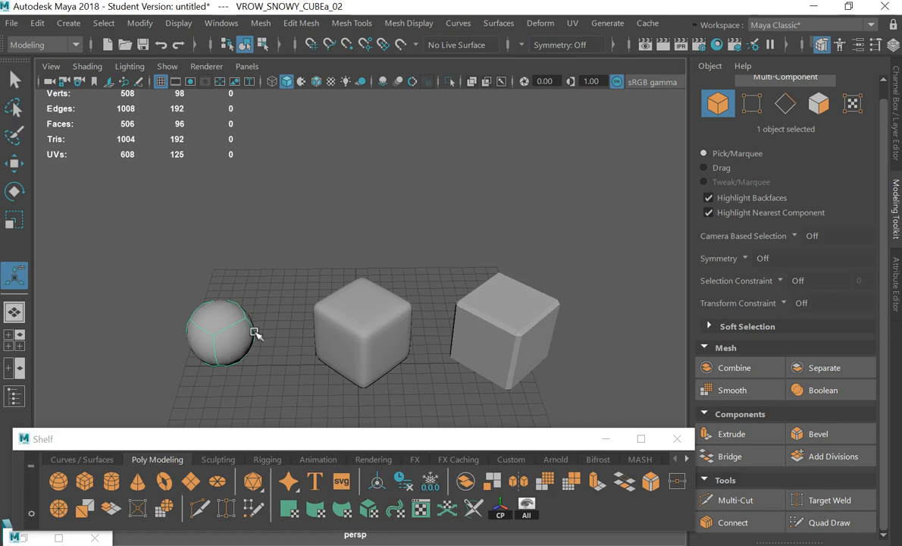
mouse_move(255, 333)
left_mouse_down("alt")
mouse_move(253, 292)
mouse_move(249, 322)
left_mouse_up("alt")
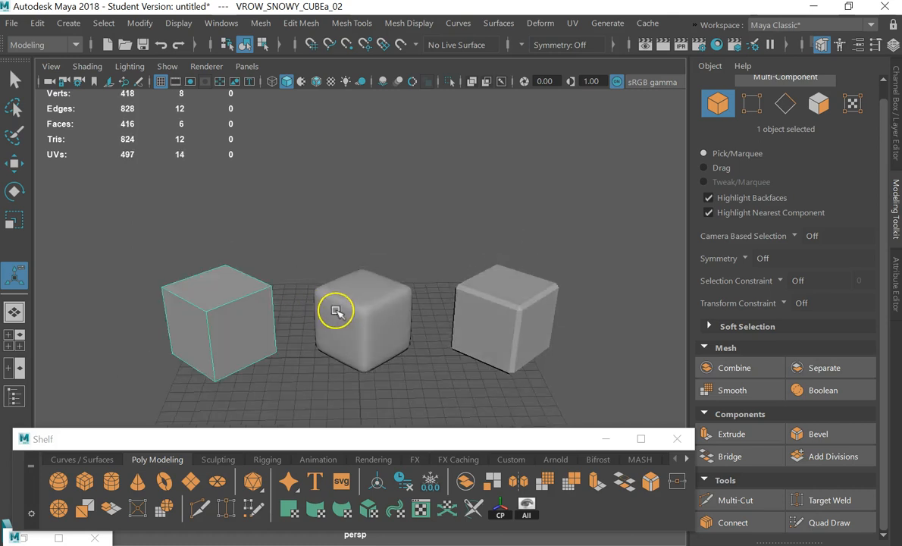
- Turn off smooth preview on the middle cube and turn it on for the other beveled cube
left_click(380, 297)
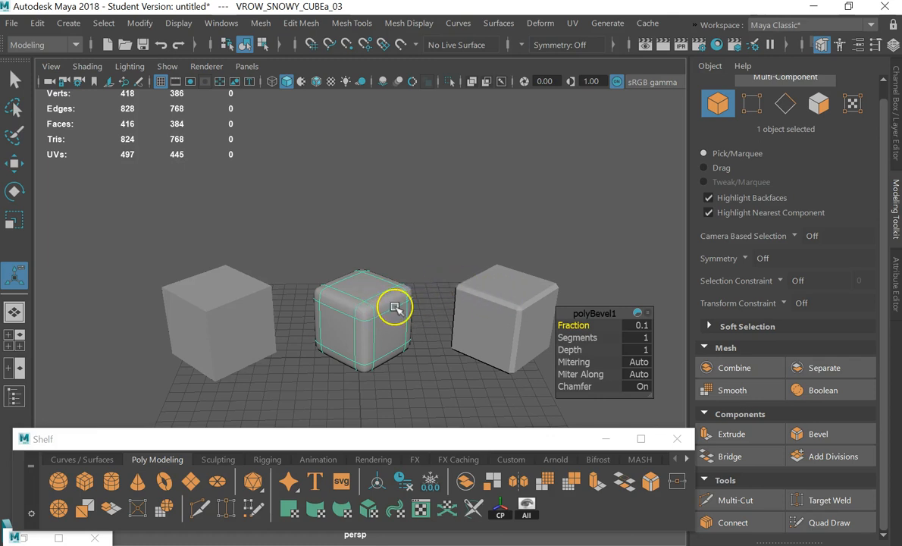
key("1")
left_click_drag(441, 306, 225, 294, "alt")
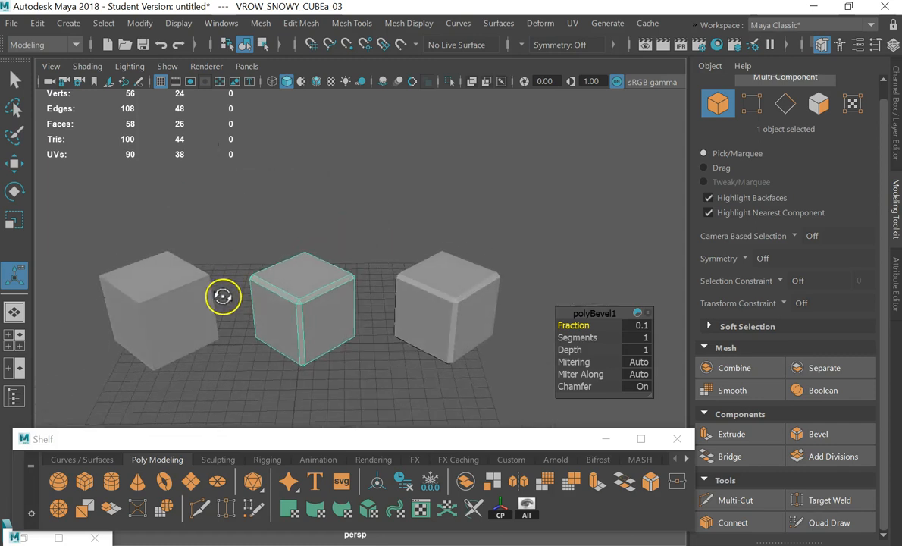
left_click(159, 289)
left_click_drag(545, 267, 430, 312)
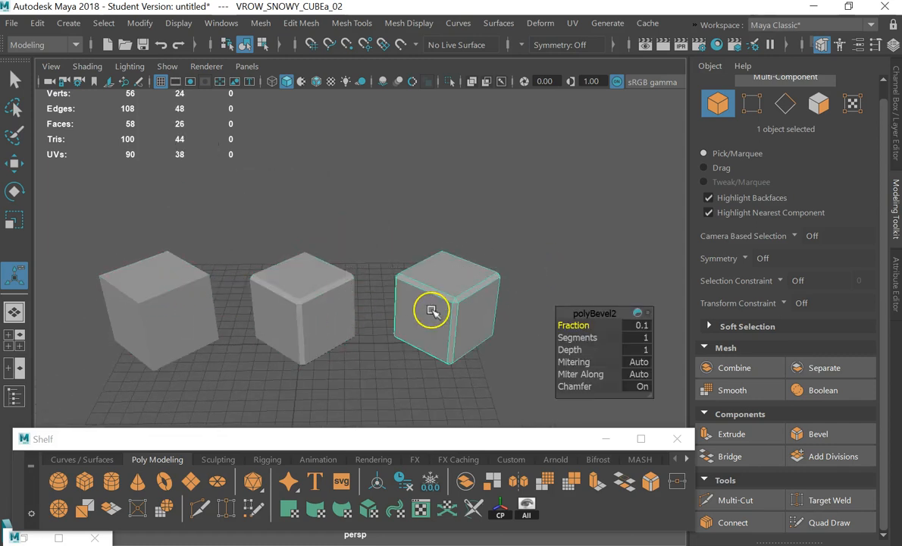
key("3")
- Hide all three cubes together, then show every hidden object in the scene
left_click_drag(493, 262, 119, 359)
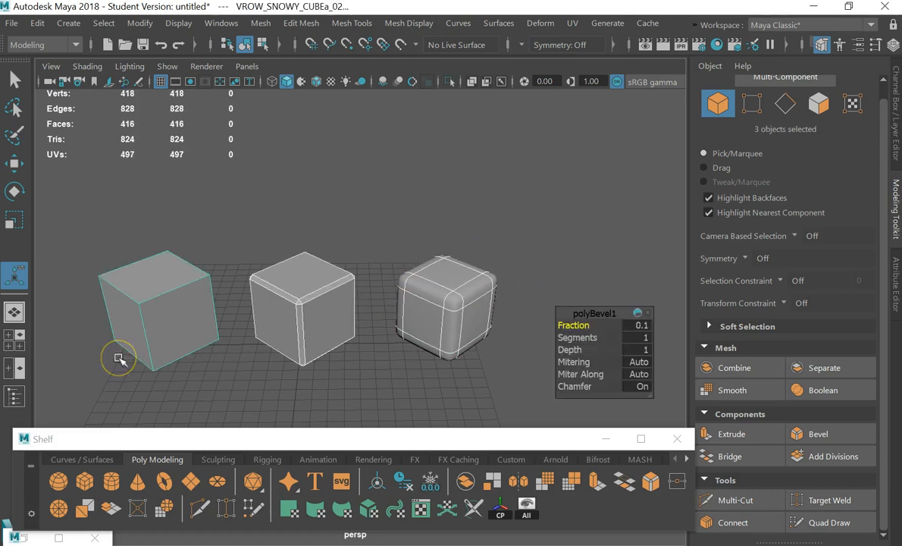
key("Delete")
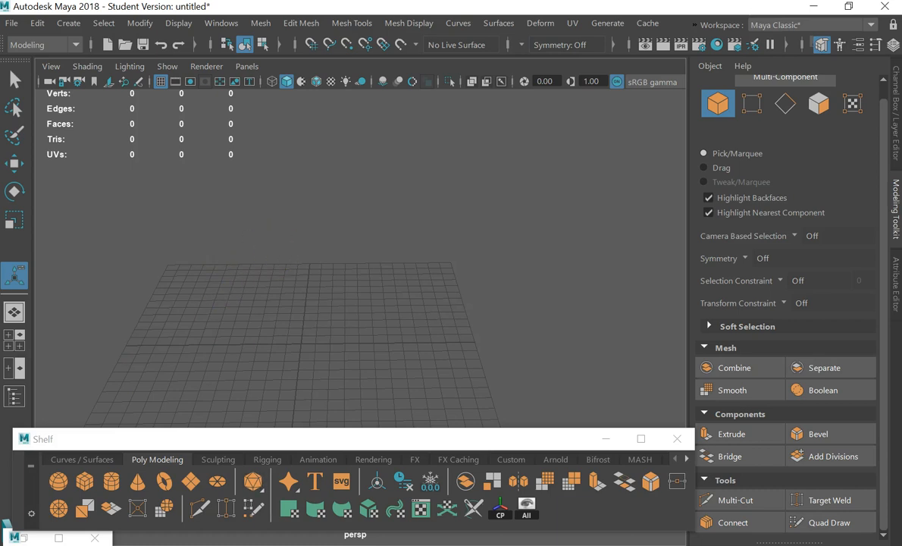
left_click(526, 507)
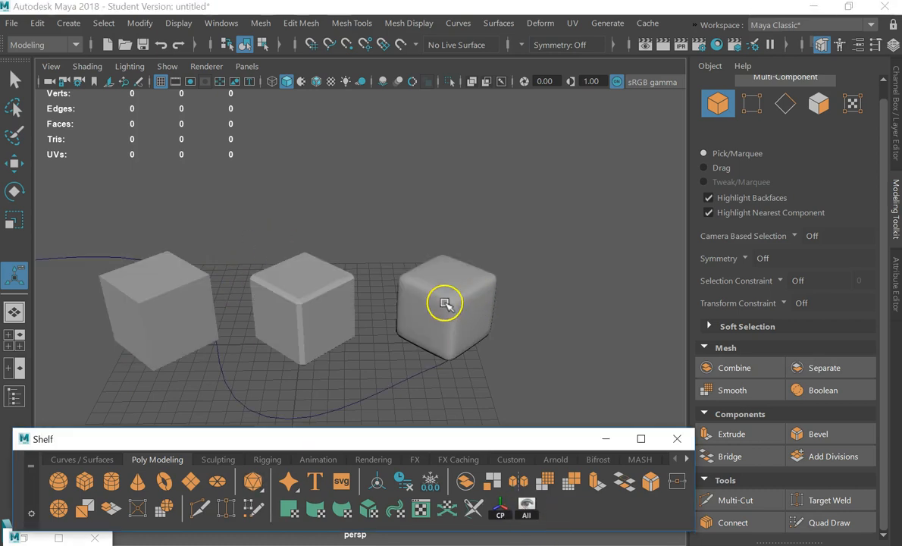
- Remove the three cubes from the viewport so that only the curve is left
left_click(445, 304)
left_click(322, 303, "shift")
left_click(184, 291, "shift")
key("Delete")
- Select the remaining curve, bring up the curve and surface tools, and display the curve's control vertices
left_click_drag(191, 298, 340, 375, "alt")
left_click(416, 300)
left_click_drag(411, 347, 439, 313, "alt")
left_click(87, 460)
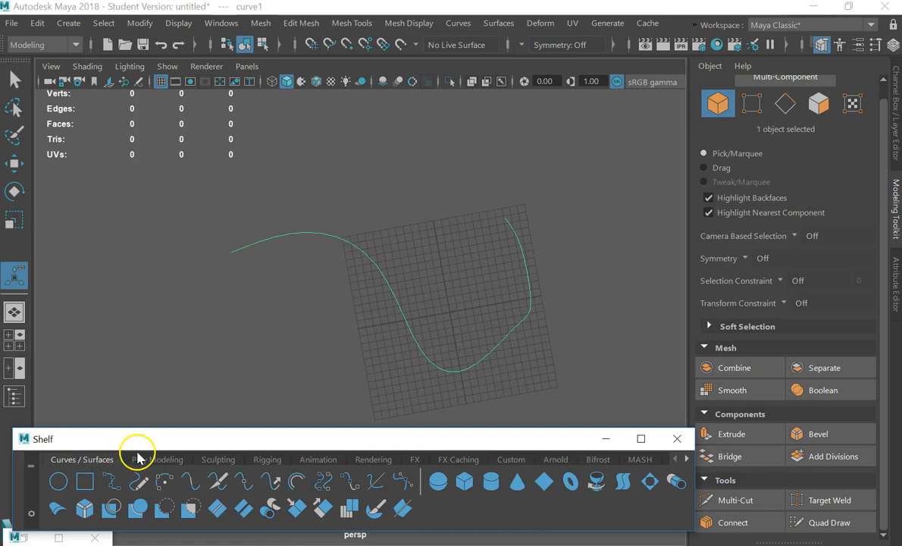
right_click(389, 274)
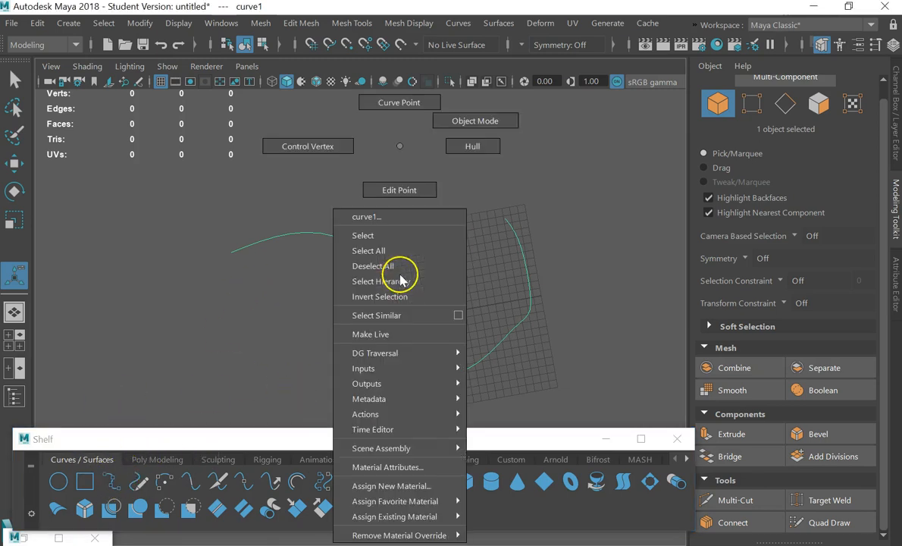
left_click(402, 186)
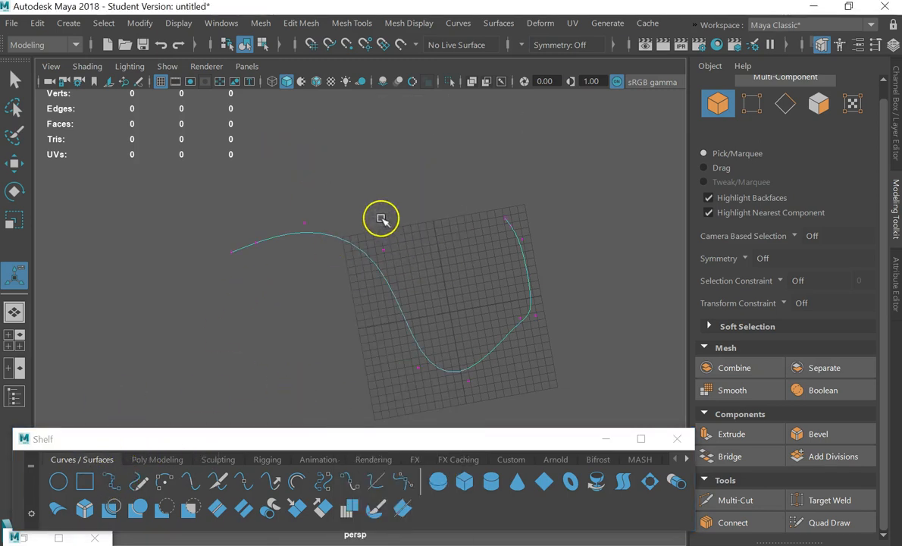
- Try to pick a control vertex on the curve with the Move tool, then return the curve to object mode
left_click(383, 250)
key("w")
right_click(271, 265)
left_click(270, 264)
right_click(417, 221)
left_click(416, 258)
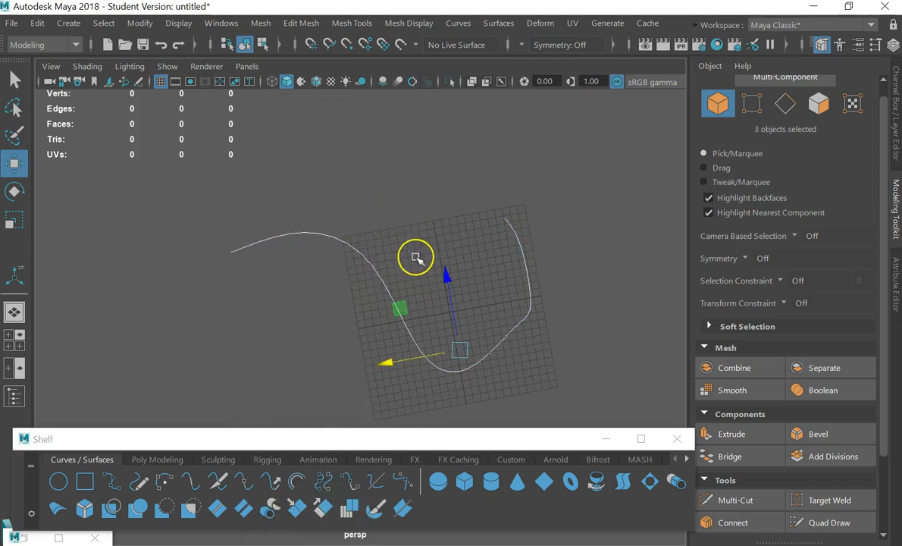
right_click(383, 263)
left_click(375, 267)
left_click(375, 273)
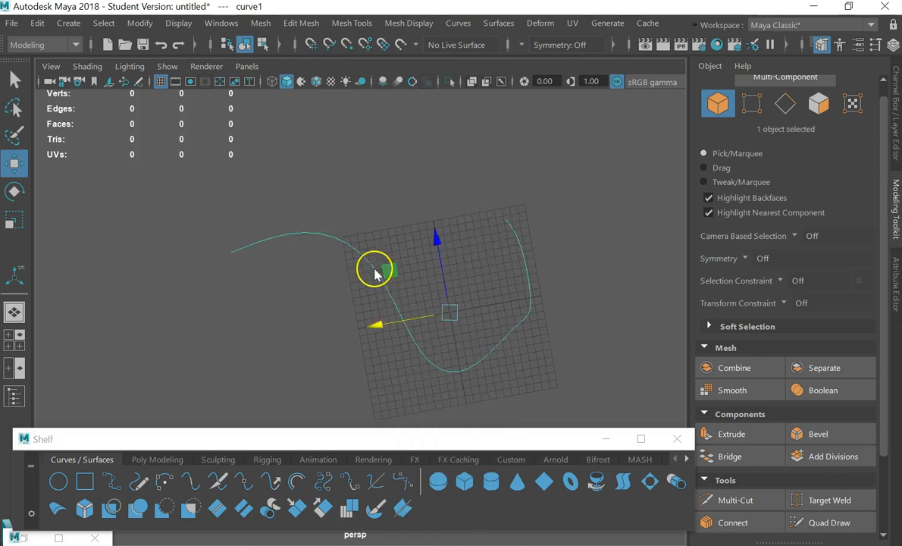
right_click(374, 275)
left_click(459, 121)
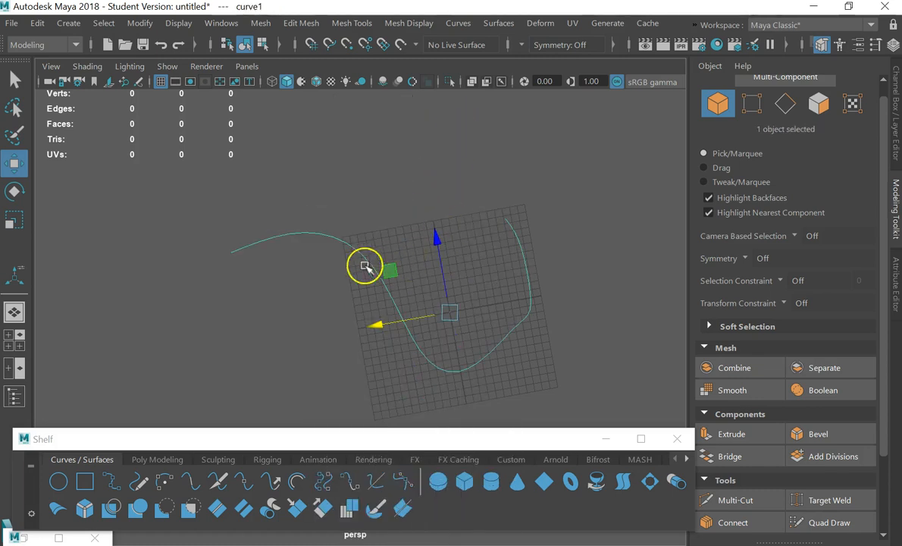
left_click(388, 252)
left_click(383, 282)
- Display the curve's control vertices again and move the vertex above its left-hand arch, cv[8]
middle_click_drag(451, 268, 306, 239, "alt")
left_click_drag(306, 239, 322, 228, "alt")
right_click(326, 232)
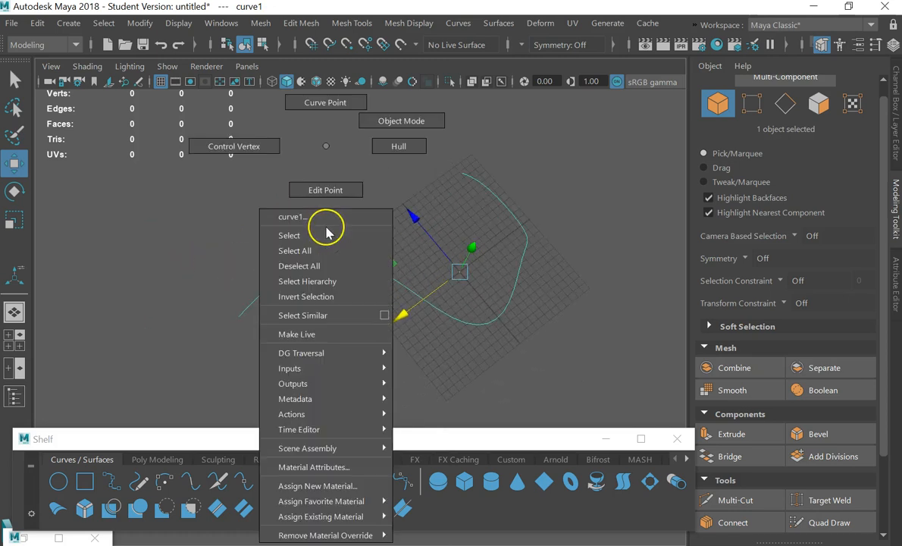
left_click(274, 134)
left_click_drag(271, 235, 312, 287)
middle_click_drag(258, 213, 293, 259)
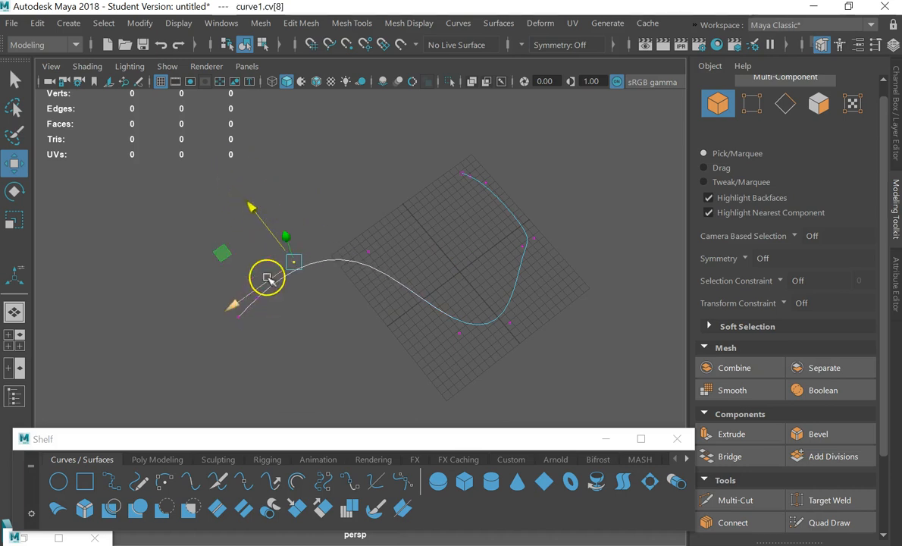
- Move the control vertex beside the arch slightly inward and the one at the lower bend outward to widen the curve
left_click(399, 260)
mouse_move(319, 200)
left_mouse_down()
mouse_move(301, 177)
mouse_move(334, 210)
left_mouse_up()
left_click_drag(473, 294, 571, 349)
left_click_drag(452, 371, 499, 345)
- Shift control vertices 3 and 4 at the right-hand bend, and move the vertices at the curve's upper end outward
left_click_drag(514, 193, 565, 274)
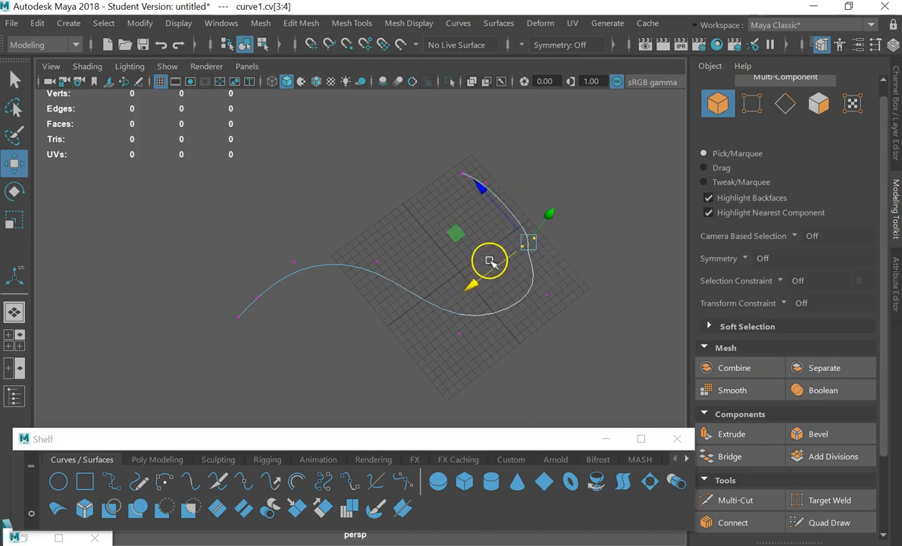
left_click_drag(472, 288, 506, 270)
left_click_drag(423, 125, 509, 202)
left_click_drag(407, 216, 528, 242)
- Move control vertex 4 outward to round off the curve's right-hand bend
left_click(563, 216)
left_click_drag(503, 209, 555, 248)
left_click_drag(490, 176, 526, 206)
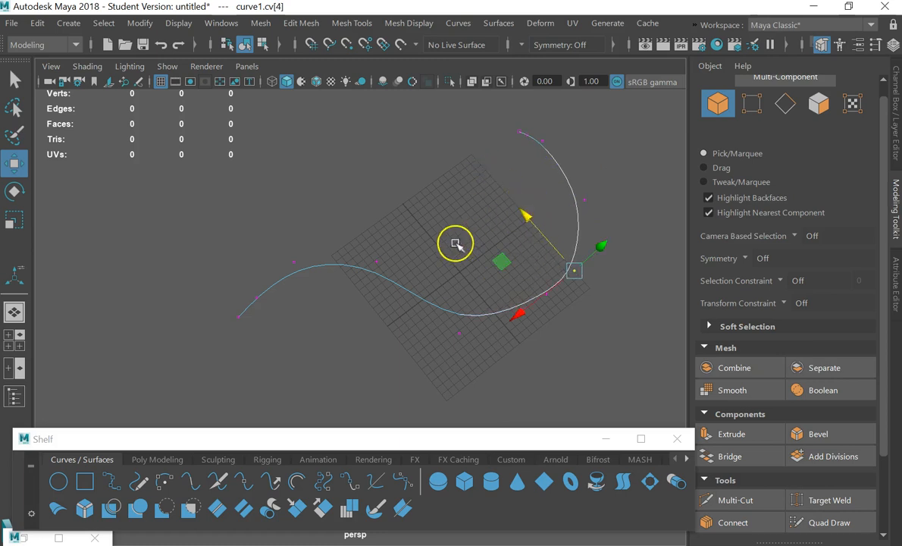
- Select and nudge control vertices 6 and 5 along the middle of the curve
left_click_drag(444, 261, 513, 252, "alt")
left_click_drag(409, 225, 456, 269)
right_click_drag(339, 265, 370, 276, "alt")
scroll(370, 276, "down", 5)
left_click_drag(368, 274, 451, 236, "alt")
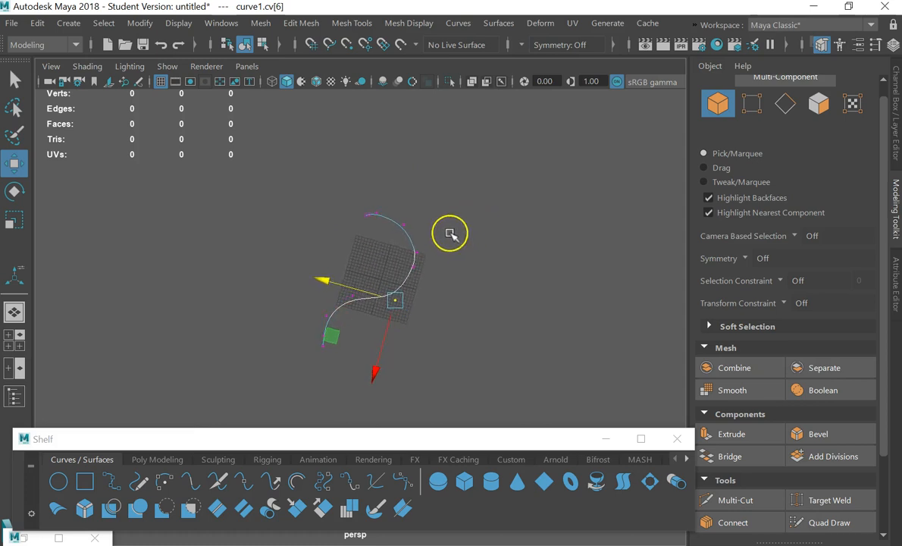
left_click_drag(399, 259, 430, 273)
left_click_drag(400, 330, 400, 342)
left_click_drag(335, 258, 318, 214)
- Select the surplus control vertices near the curve's ends and delete them
scroll(314, 189, "up", 3)
middle_click_drag(309, 149, 517, 409, "alt")
scroll(456, 257, "up", 5)
middle_click_drag(659, 353, 453, 298, "alt")
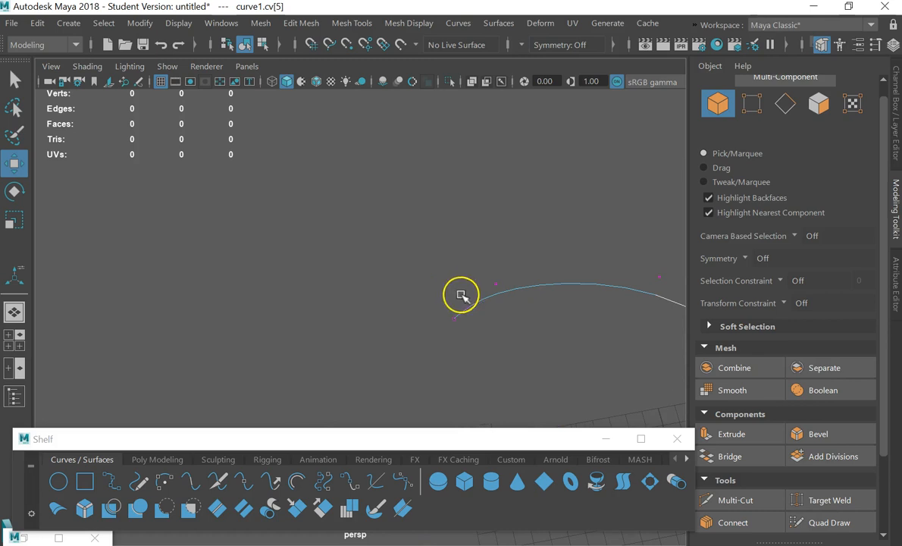
left_click_drag(447, 292, 535, 288)
left_click(461, 307)
left_click_drag(387, 196, 422, 223)
left_click(326, 222)
left_click_drag(357, 188, 493, 295)
key("Delete")
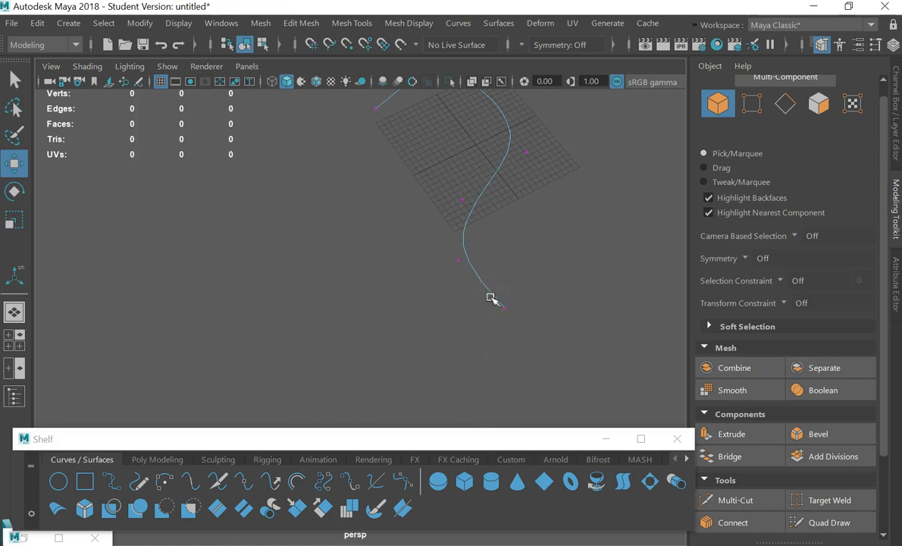
- Create a polygonal cylinder at the centre of the grid
left_click_drag(604, 464, 413, 273, "alt")
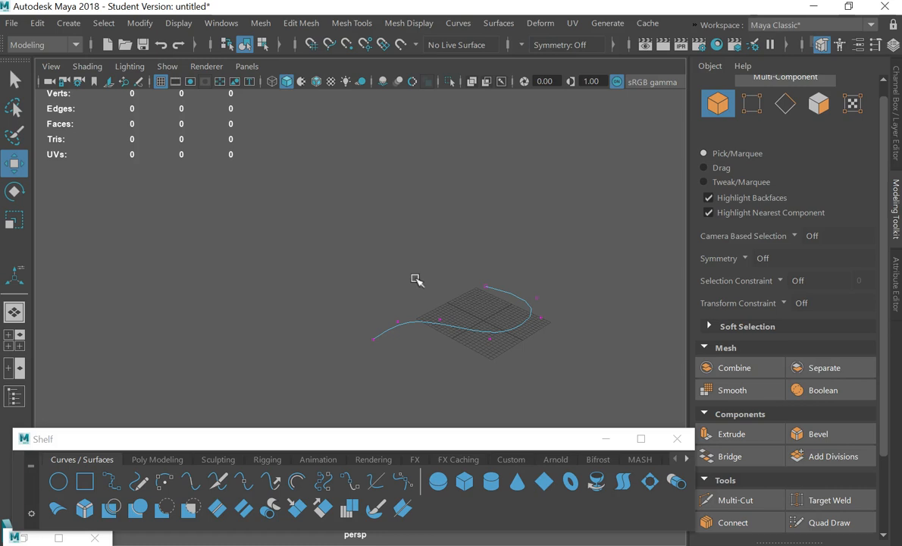
left_click_drag(459, 220, 471, 367, "alt")
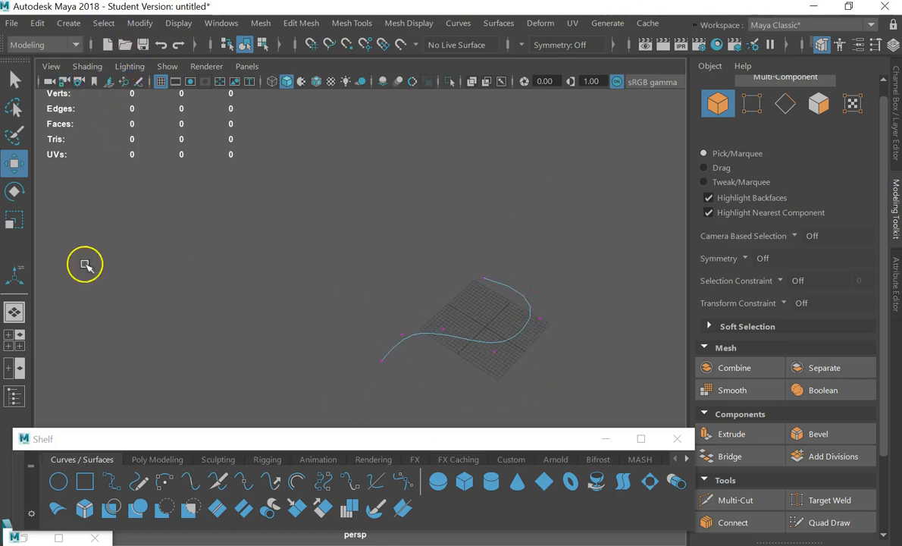
left_click(155, 460)
left_click(111, 481)
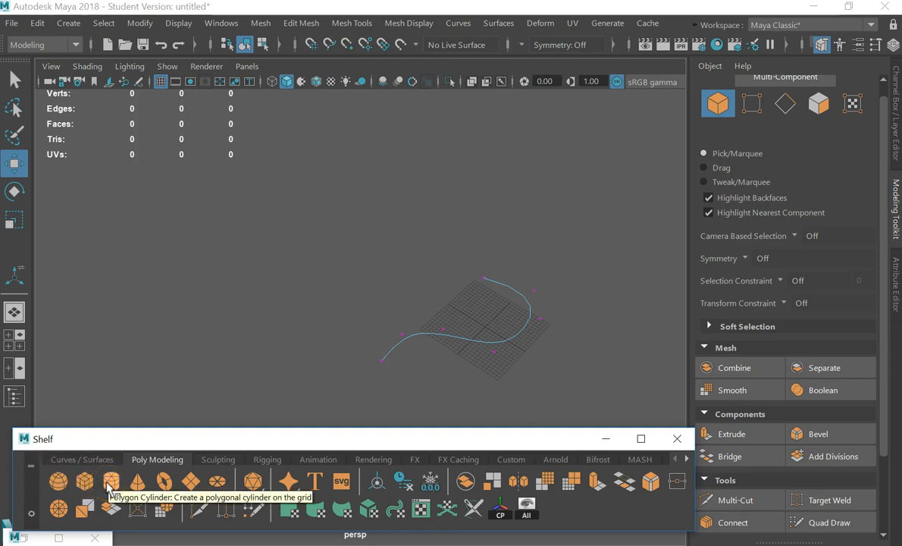
left_click(58, 481)
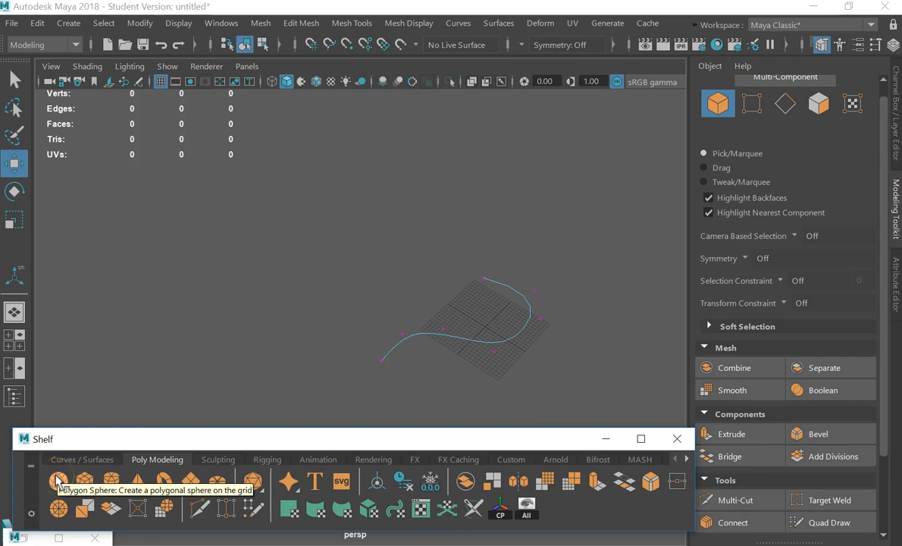
left_click(111, 481)
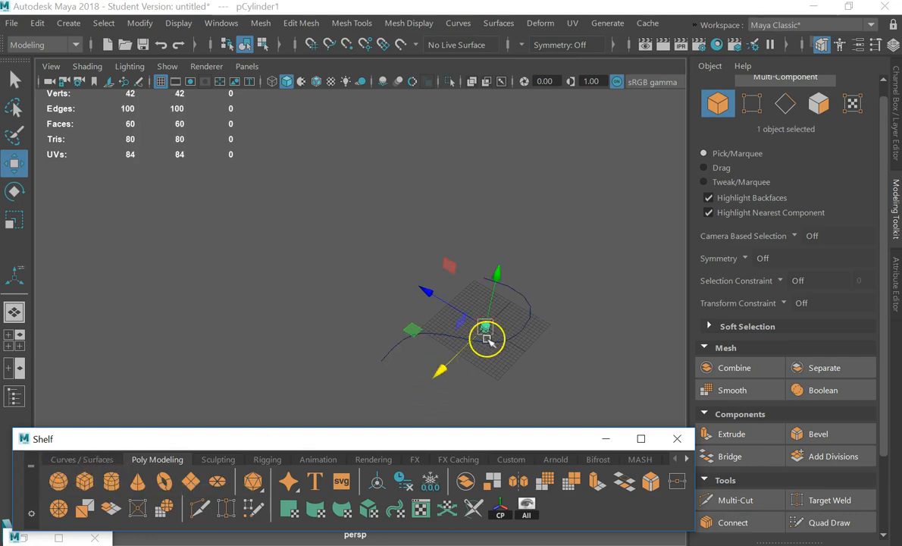
- Rotate the cylinder onto its side and set its Rotate Z to 90
key("f")
scroll(349, 304, "down", 10)
key("e")
key("w")
key("e")
left_click_drag(334, 300, 439, 328)
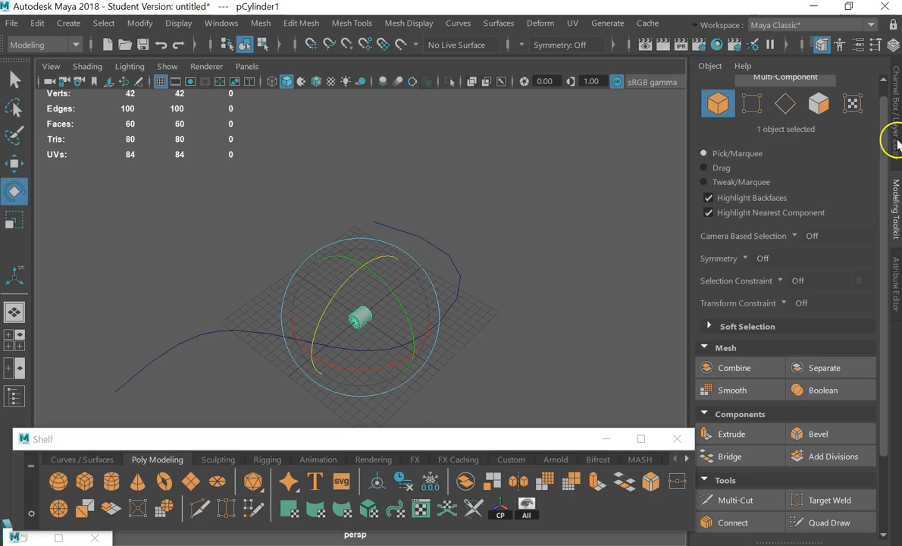
left_click(896, 142)
left_click(348, 312)
left_click(352, 313)
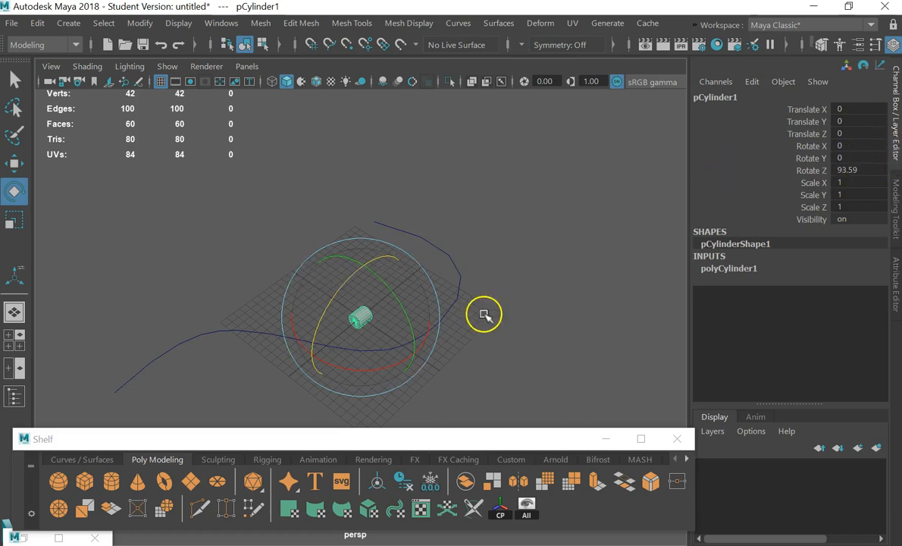
left_click(848, 170)
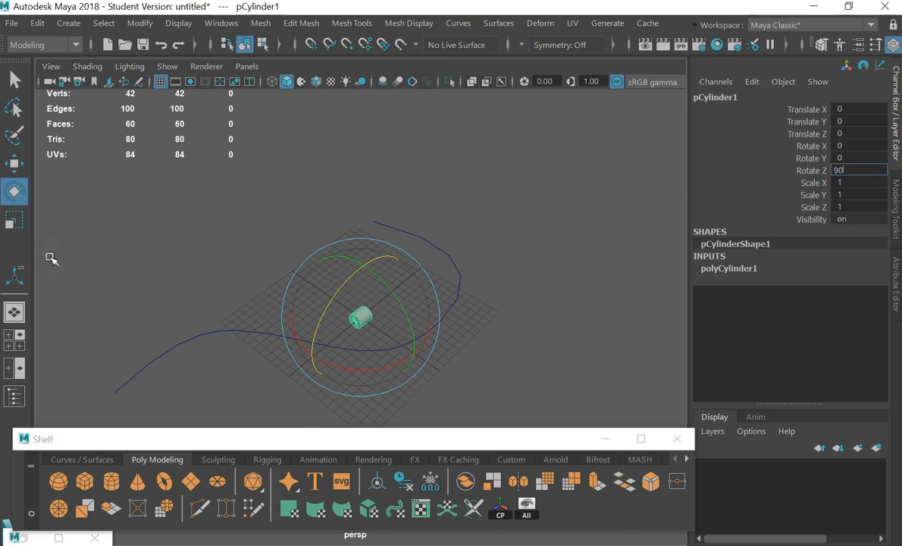
left_click(262, 352)
left_click(355, 317)
- Move the cylinder to the near end of the curve, at about X 26.4 and Z 12.6
key("w")
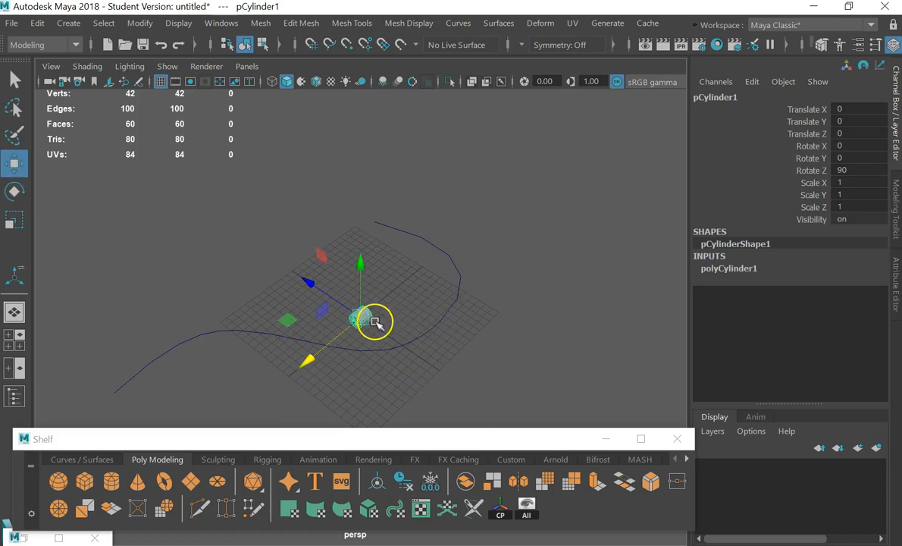
left_click_drag(369, 322, 84, 431)
middle_click_drag(170, 381, 327, 313, "alt")
left_click_drag(328, 313, 260, 287, "alt")
right_click_drag(260, 287, 356, 164, "alt")
middle_click_drag(374, 131, 475, 207, "alt")
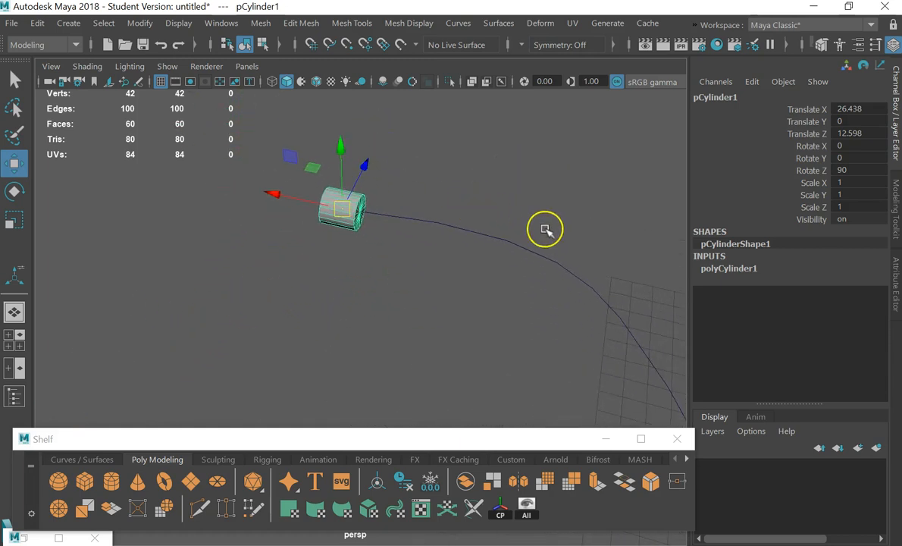
left_click_drag(546, 229, 394, 320)
left_click_drag(465, 135, 205, 317)
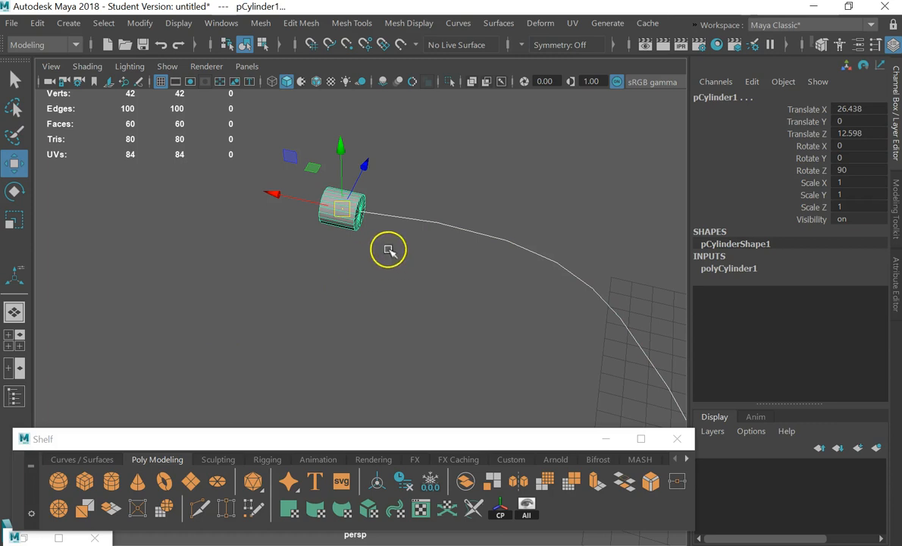
middle_click_drag(352, 194, 423, 262, "alt")
left_click_drag(423, 263, 411, 302, "alt")
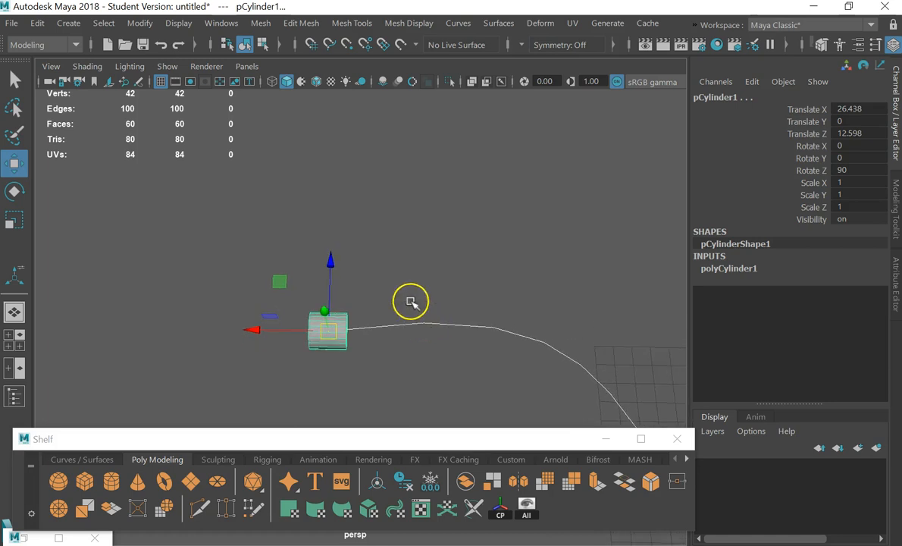
left_click(304, 308)
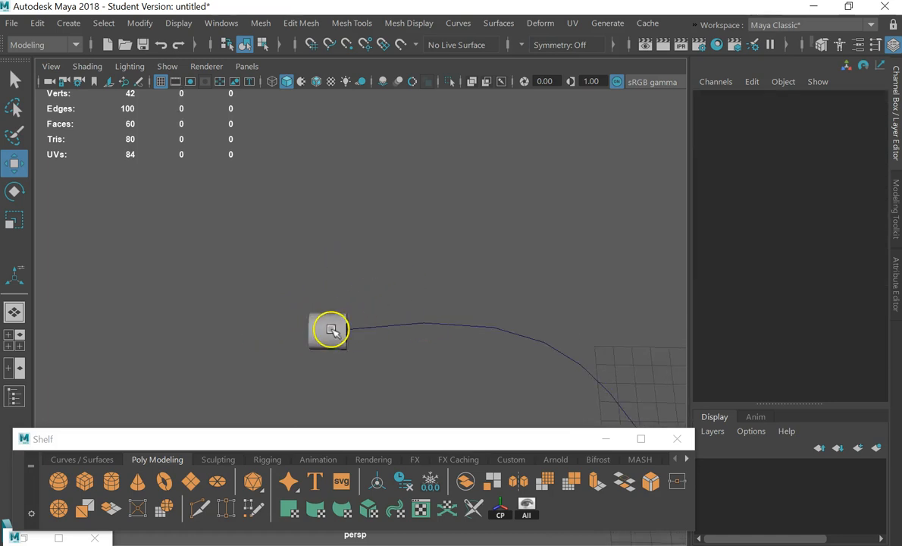
- Rotate the cylinder about 5 degrees on X so its end lines up with the start of the curve
left_click(330, 329)
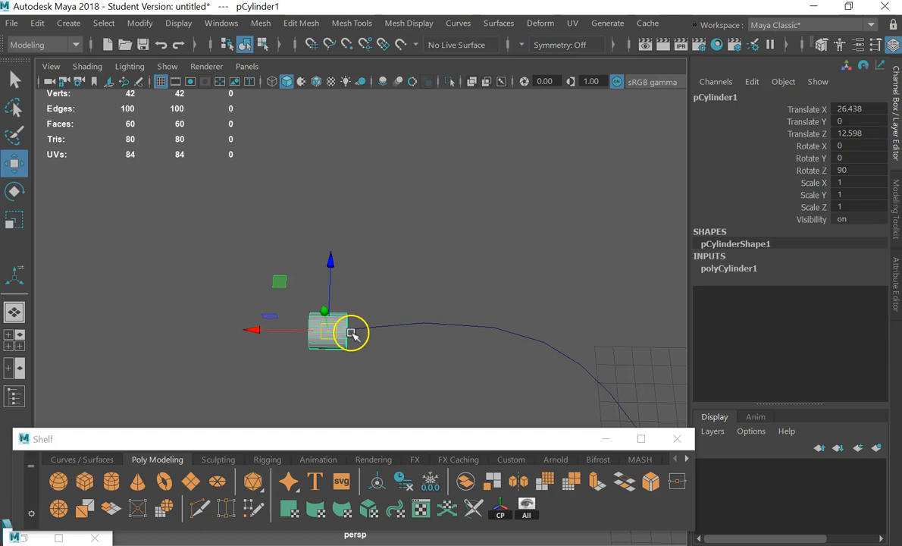
scroll(354, 328, "up", 5)
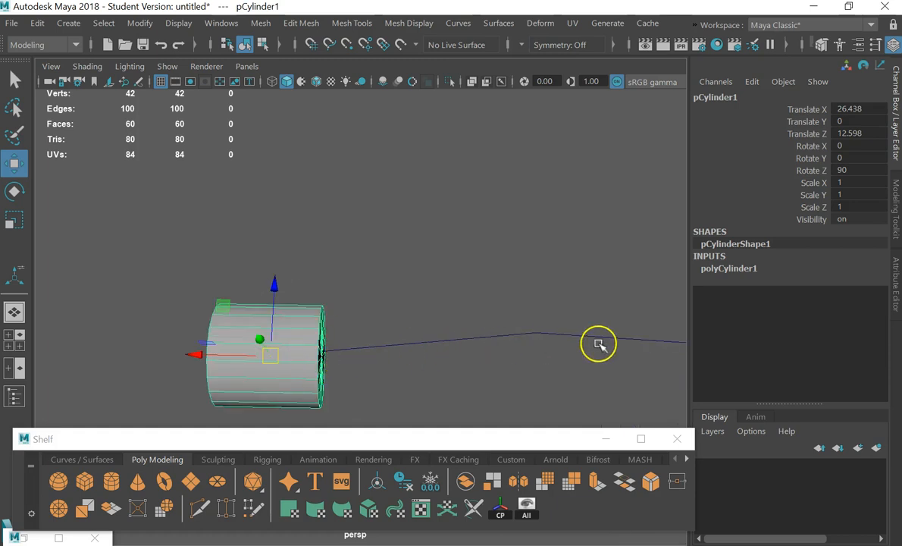
left_click(450, 337)
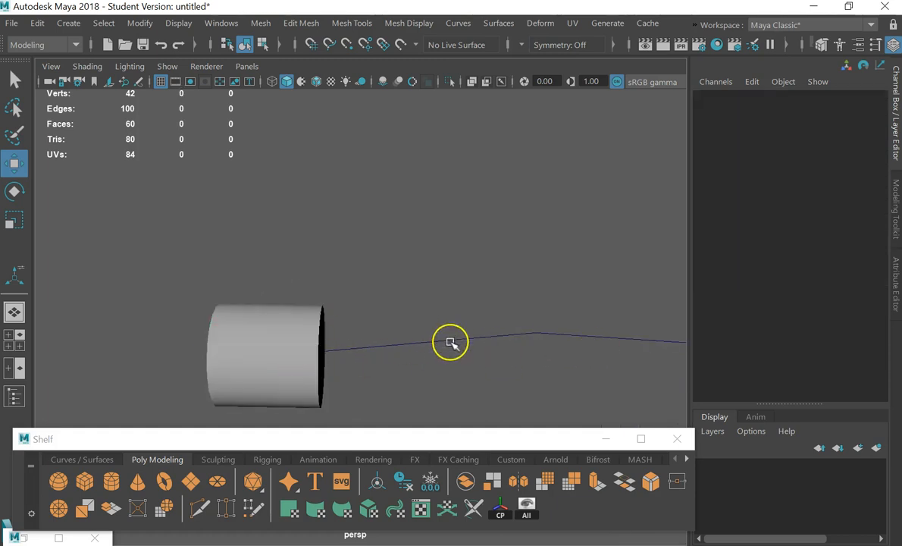
left_click(292, 342)
key("e")
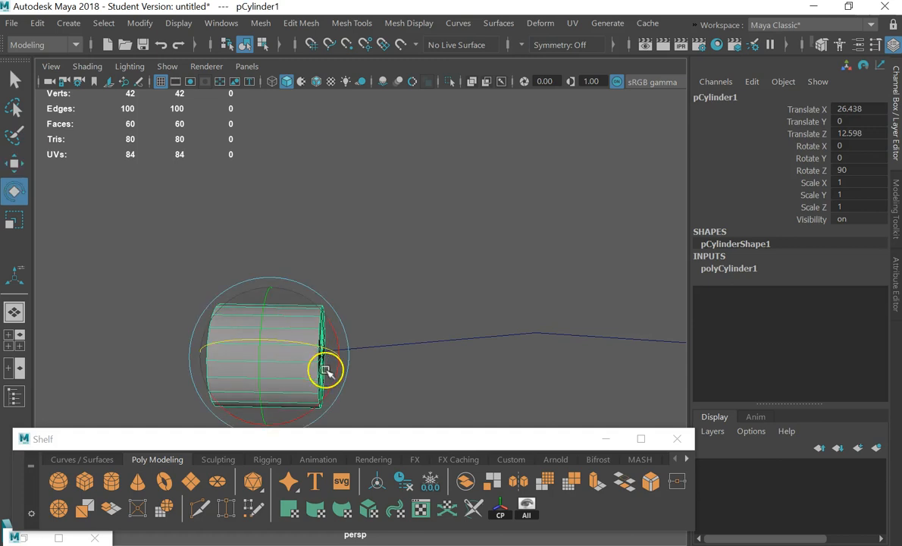
left_click_drag(332, 373, 334, 368)
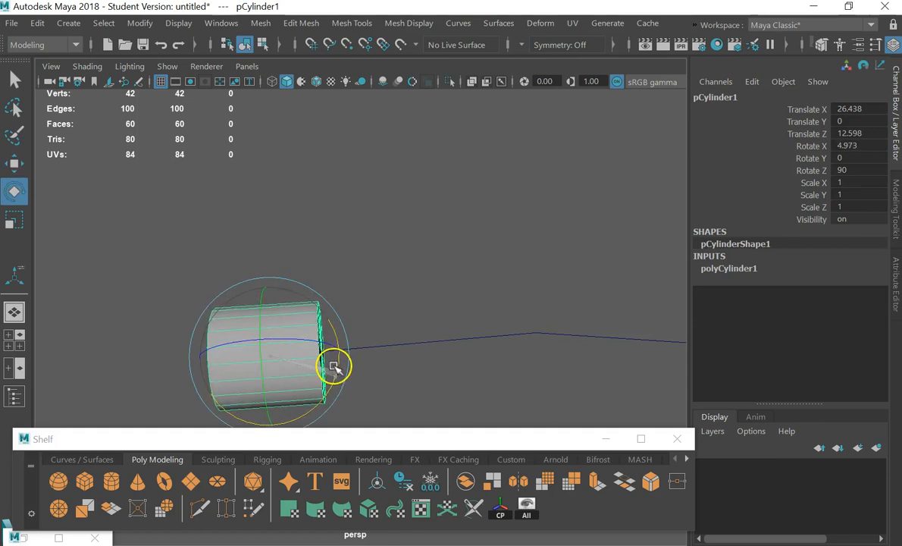
left_click(444, 346)
scroll(486, 381, "down", 5)
left_click_drag(488, 355, 447, 357, "alt")
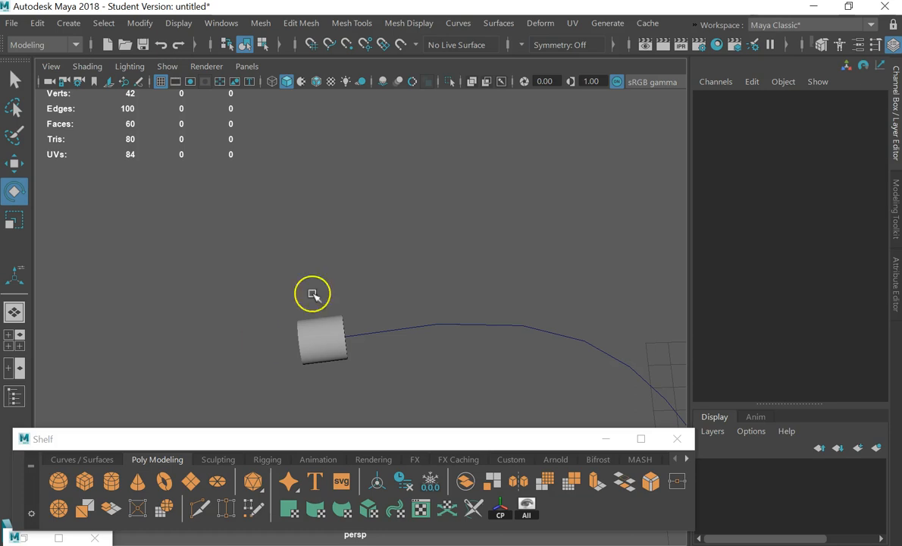
- Inspect from several angles how the cylinder's end lines up with the curve
scroll(425, 367, "down", 3)
left_click_drag(428, 379, 289, 322, "alt")
left_click(288, 323)
left_click_drag(338, 359, 336, 330, "alt")
left_click(439, 347)
scroll(378, 362, "down", 4)
left_click(327, 313)
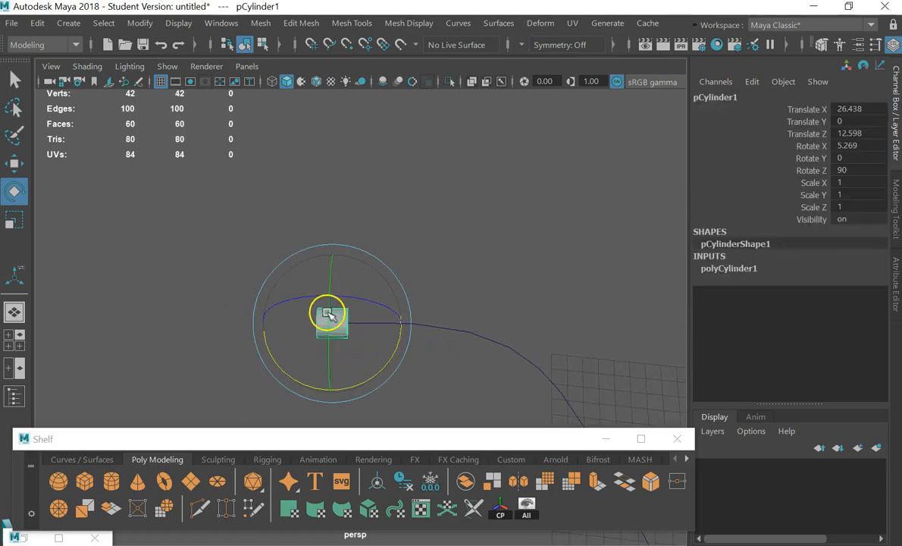
- Select the cylinder and curve together, and pick the cylinder's cap faces next to the curve in face mode
left_click_drag(482, 288, 212, 408)
left_click_drag(354, 309, 437, 264, "alt")
left_click(403, 292)
left_click_drag(493, 219, 260, 319)
left_click_drag(260, 319, 326, 223, "alt")
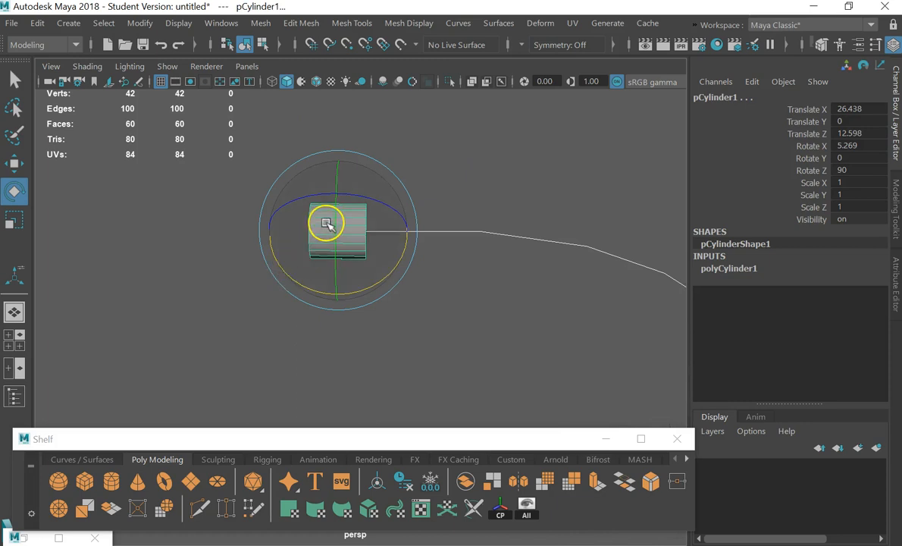
right_click_drag(326, 222, 328, 148)
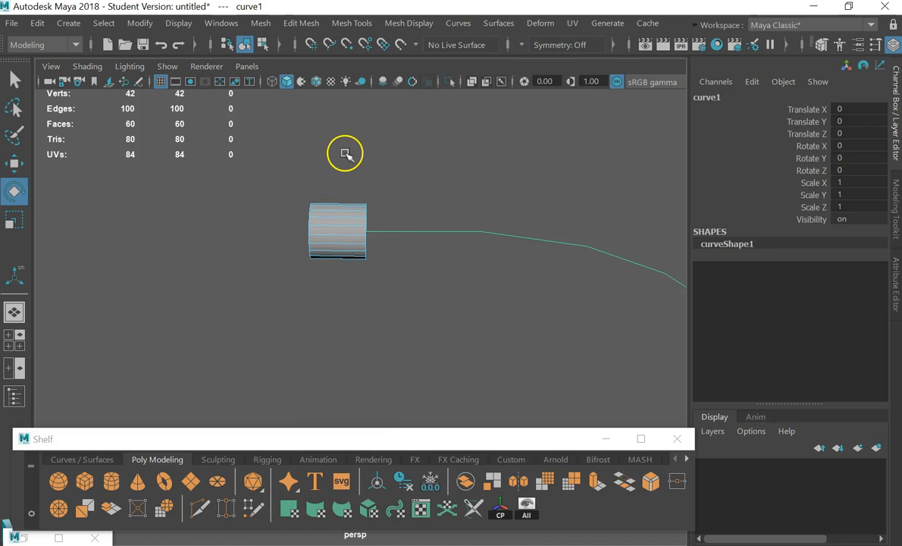
left_click_drag(345, 149, 275, 294)
left_click_drag(483, 302, 223, 300, "alt")
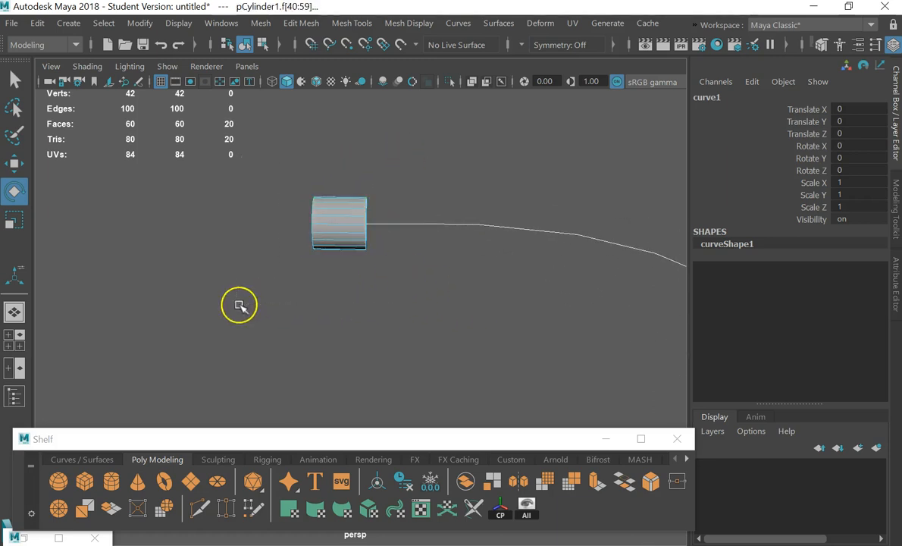
left_click_drag(429, 282, 384, 294, "alt")
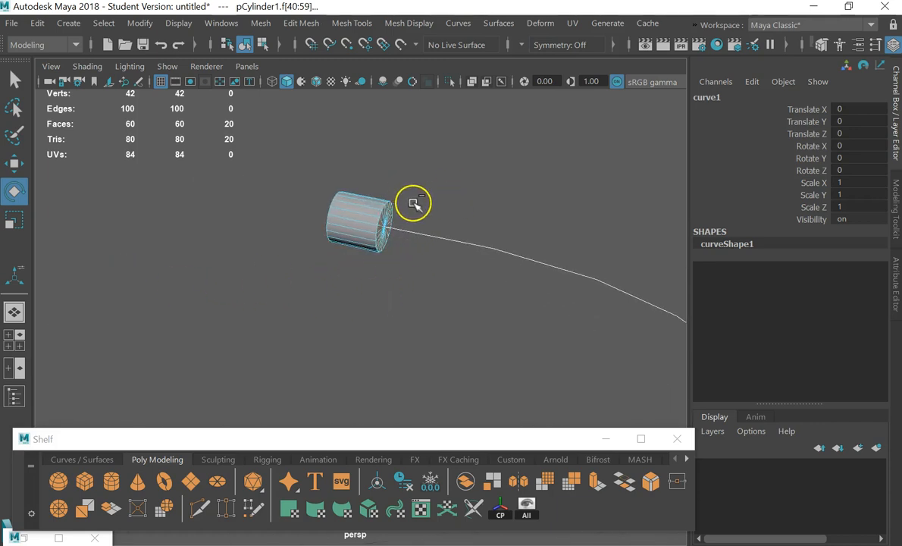
- Extrude the selected cap faces along the curve
key("ctrl+e")
scroll(415, 209, "down", 6)
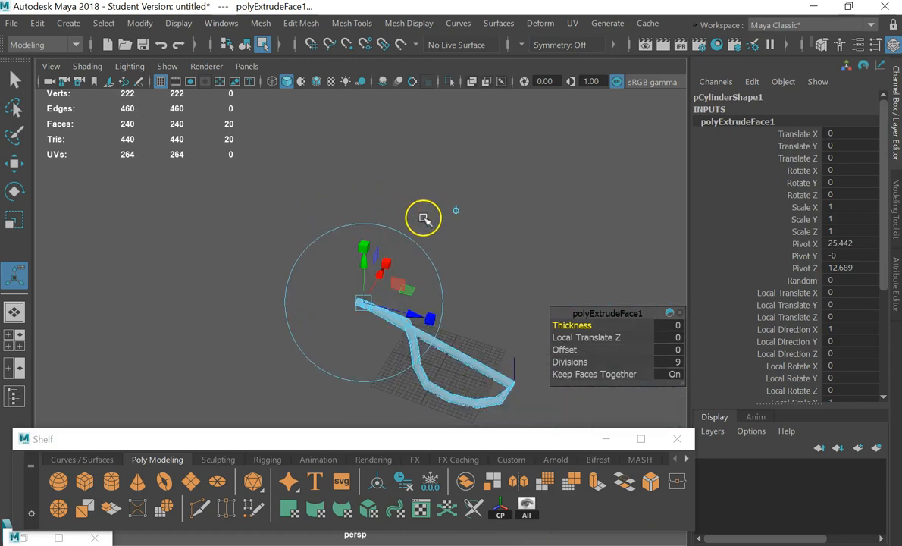
scroll(445, 249, "up", 3)
left_click_drag(445, 249, 365, 166, "alt")
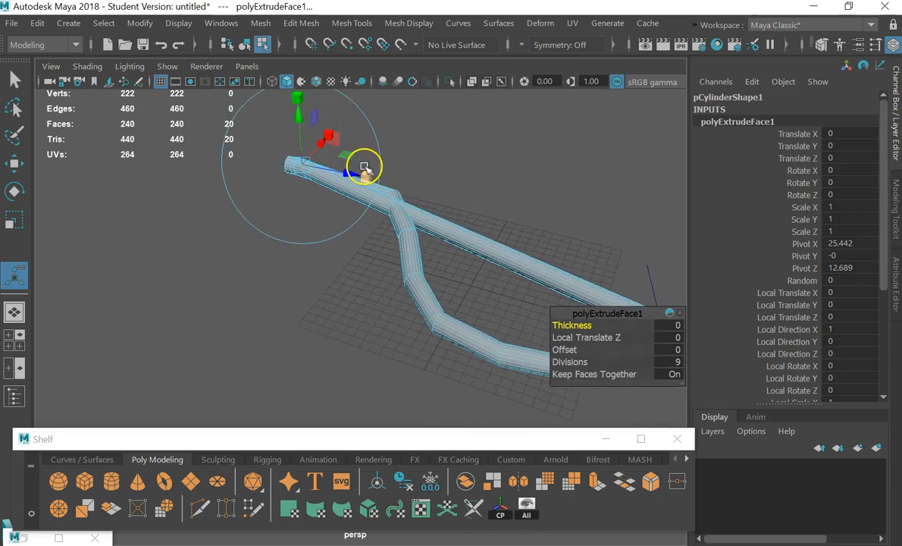
- Set the extrusion's Divisions to 90
left_click(675, 362)
type("90")
key("Return")
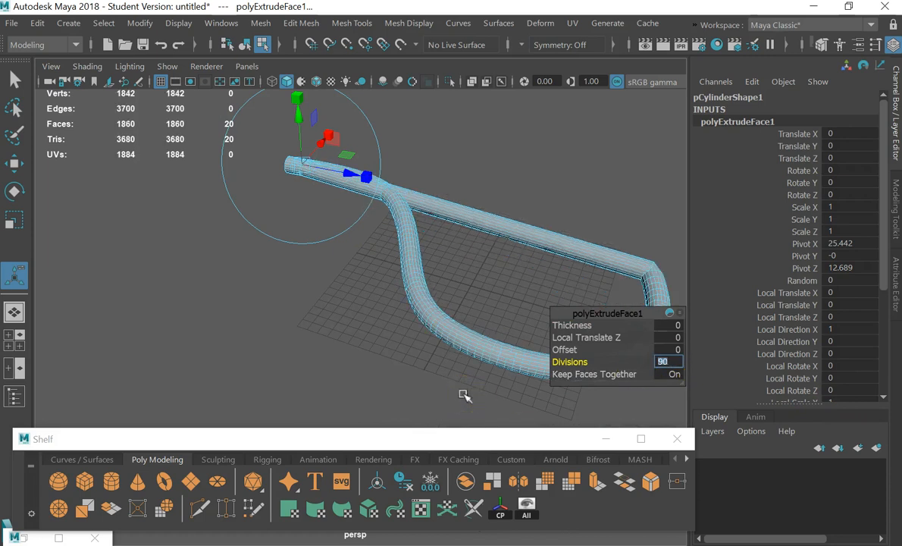
left_click_drag(331, 217, 422, 252, "alt")
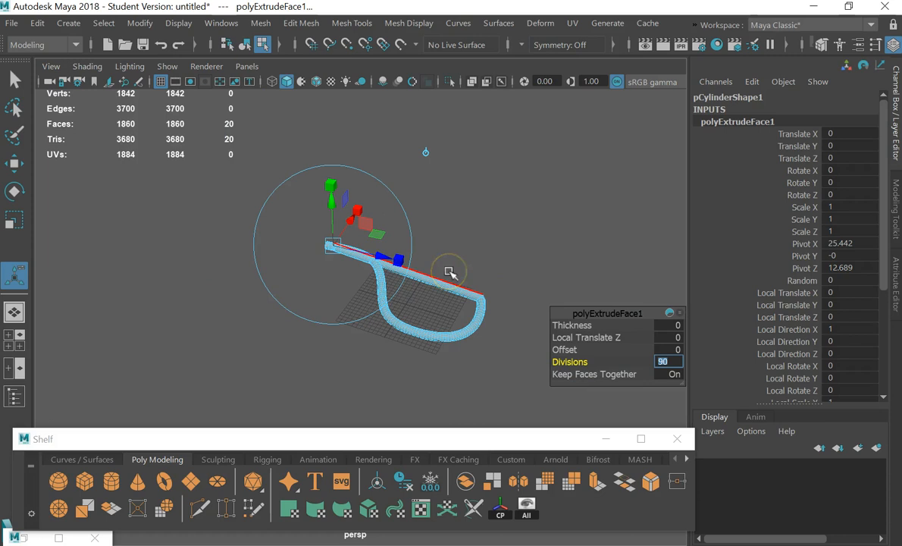
scroll(343, 270, "up", 5)
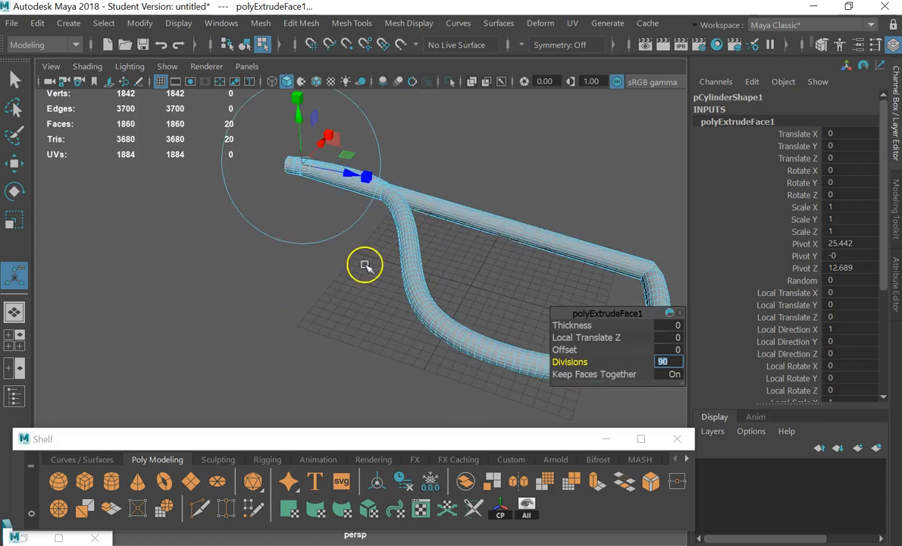
- Return the extruded tube to object selection and delete it, keeping the curve
left_click(500, 253)
right_click_drag(521, 256, 607, 63)
left_click(595, 216)
left_click(550, 273)
key("Delete")
scroll(328, 188, "down", 5)
mouse_move(529, 313)
left_mouse_down("alt")
mouse_move(411, 342)
mouse_move(363, 251)
left_mouse_up("alt")
left_click(88, 67)
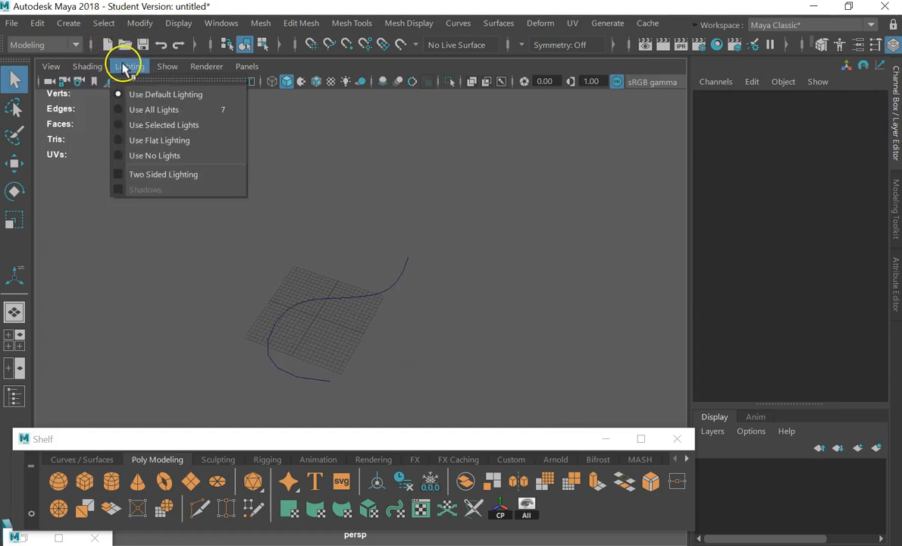
left_click(76, 211)
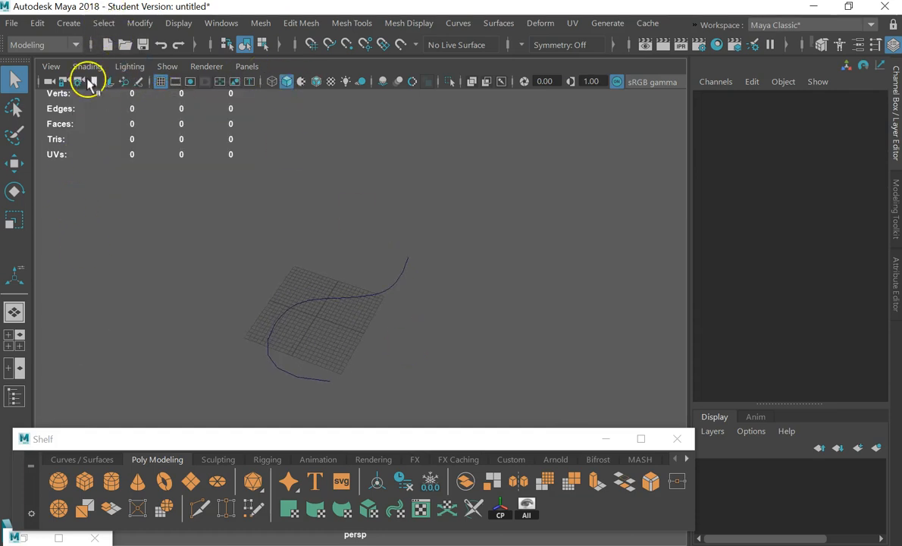
- Create a new polygon cylinder at the grid centre and set its Rotate Z to 90
right_click(505, 214, "shift")
right_click_drag(505, 214, 420, 211, "shift")
key("w")
key("e")
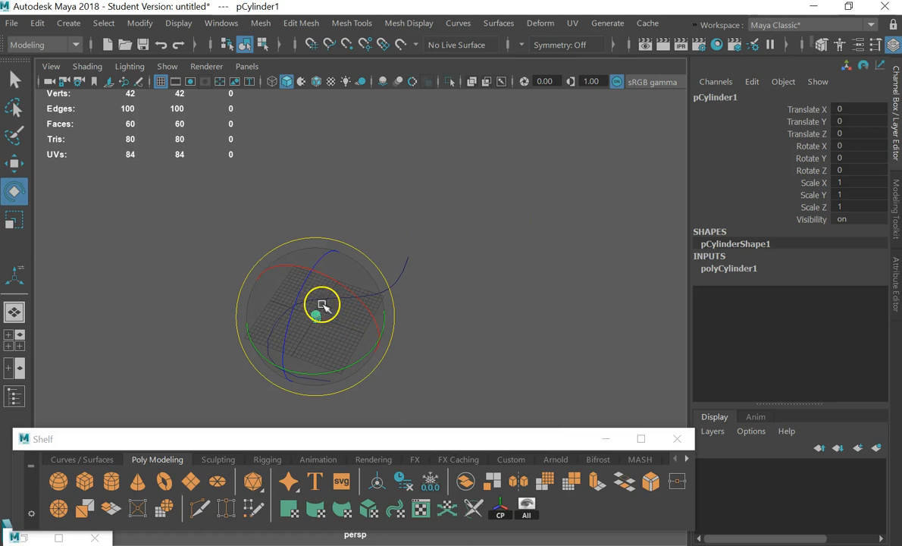
left_click_drag(290, 310, 347, 246)
left_click(848, 169)
key("Return")
left_click(387, 328)
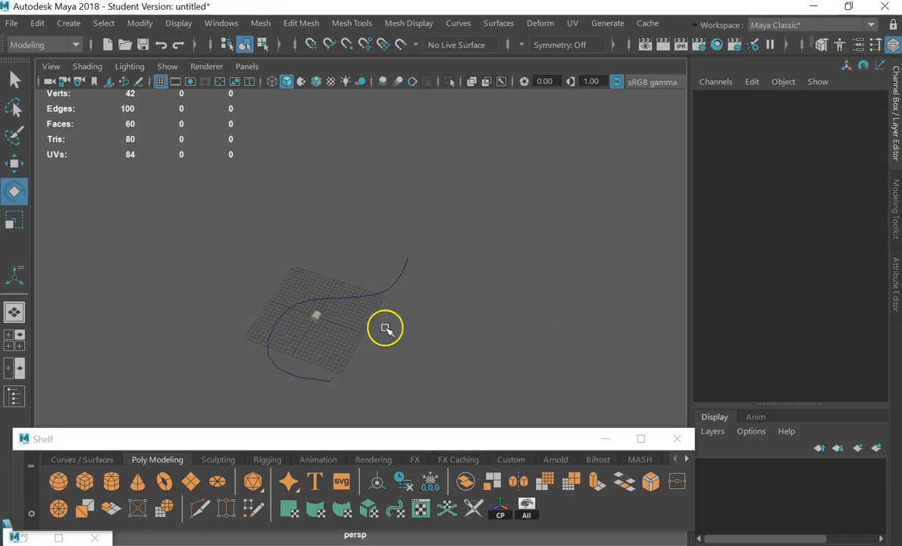
- Move the cylinder onto the curve's end point beyond the grid corner, using curve snapping
left_click(315, 314)
middle_click_drag(383, 353, 530, 260, "alt")
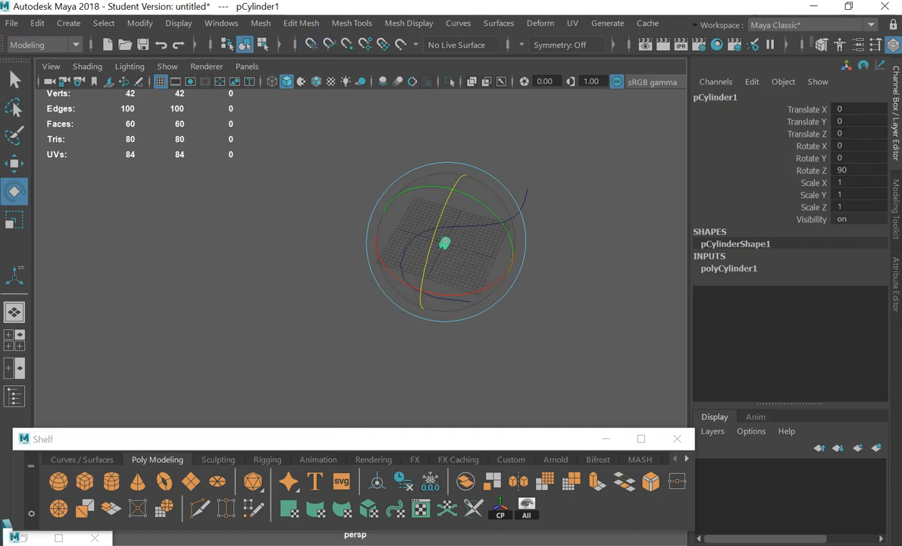
key("q")
scroll(479, 263, "up", 6)
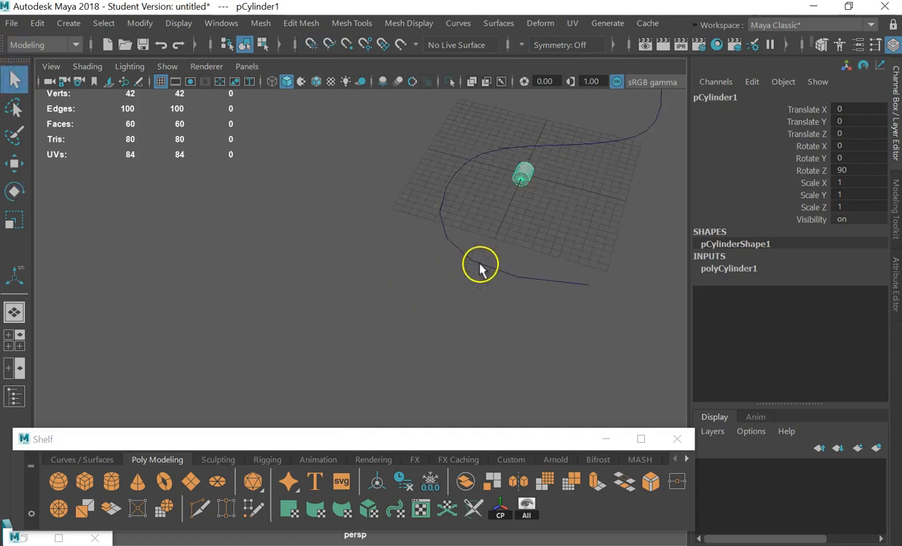
key("f")
scroll(523, 230, "down", 3)
scroll(523, 229, "down", 5)
middle_click_drag(451, 338, 459, 228, "alt")
left_click_drag(461, 258, 391, 246, "alt")
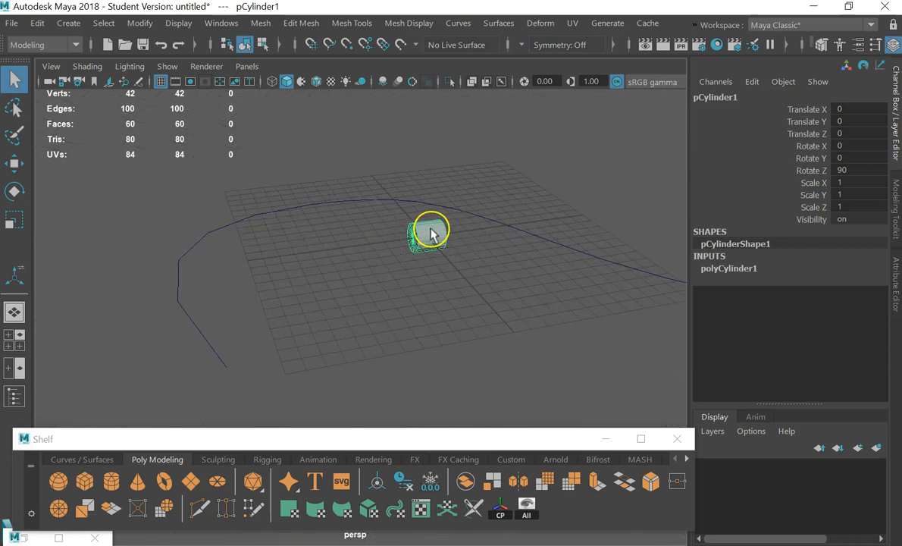
key("w")
key("c")
left_click_drag(436, 237, 429, 238)
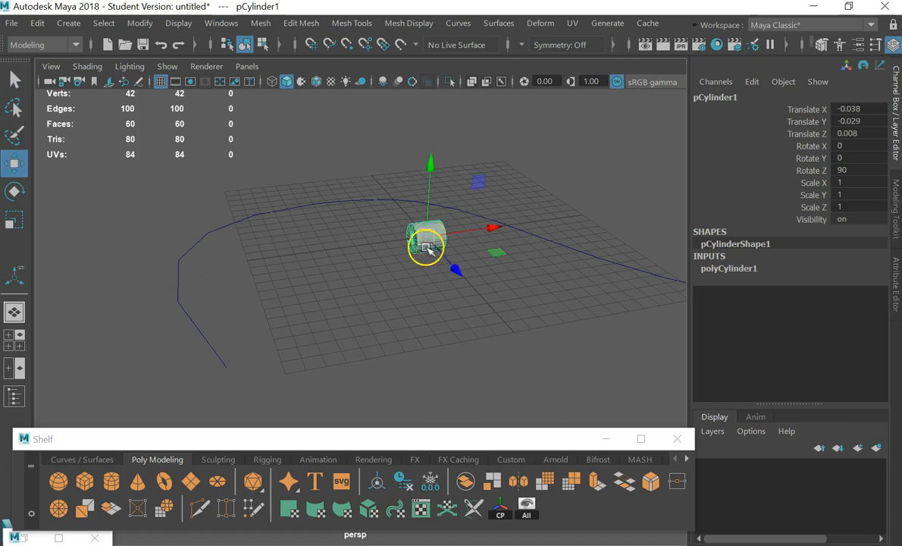
key("r")
key("w")
key("r")
key("w")
left_click_drag(428, 244, 95, 473)
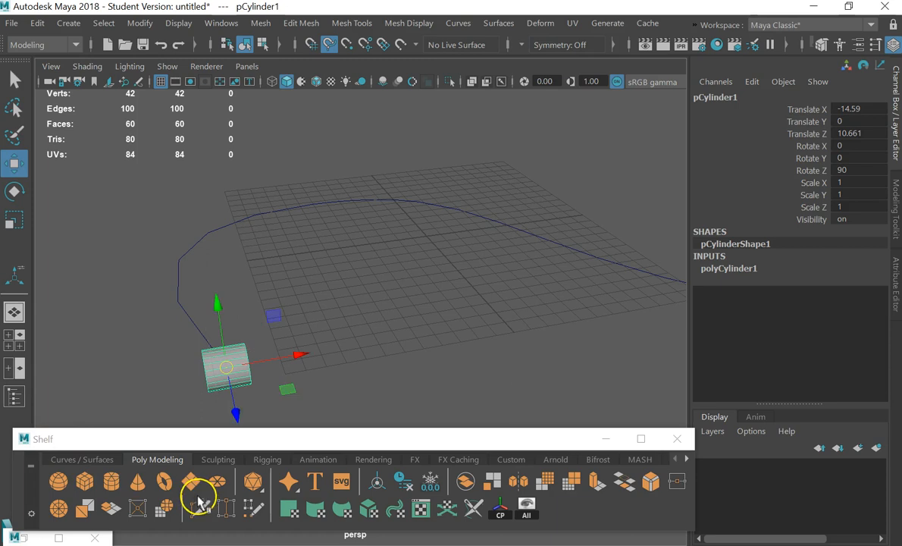
- Rotate the cylinder about X to about -78 so that its cap faces along the curve
left_click_drag(316, 366, 439, 337, "alt")
key("e")
left_click_drag(424, 290, 415, 258)
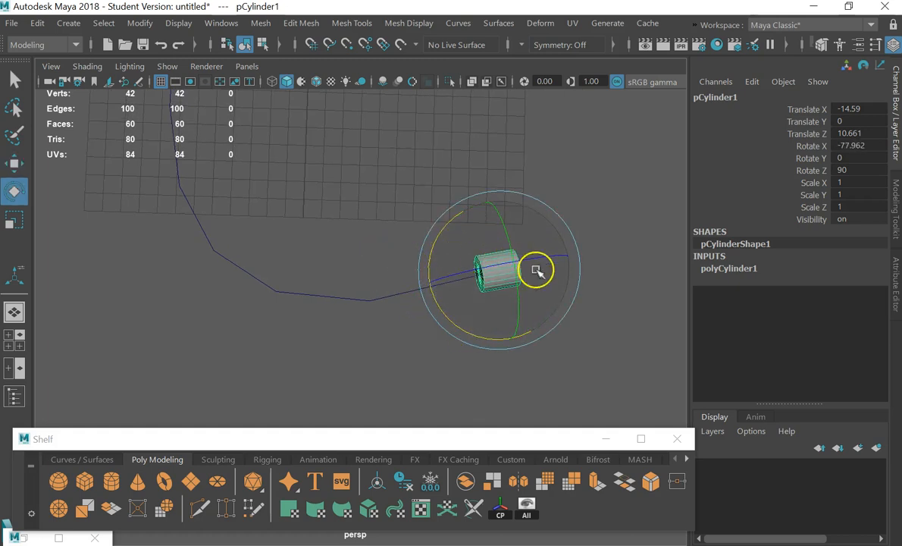
left_click_drag(350, 328, 385, 292, "alt")
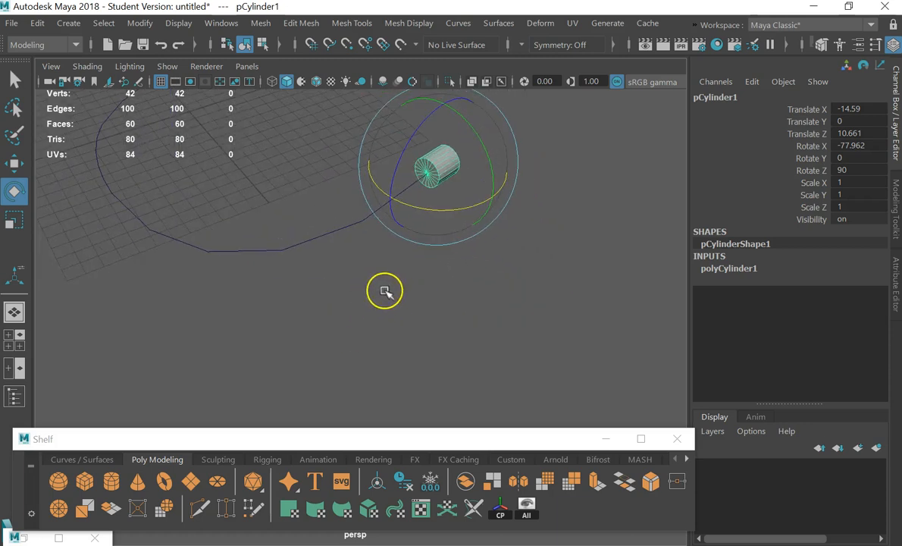
- Select the cylinder and curve together, and pick the cap faces where the curve meets the cylinder
left_click(385, 292)
left_click_drag(544, 244, 375, 350, "alt")
left_click_drag(487, 208, 284, 364)
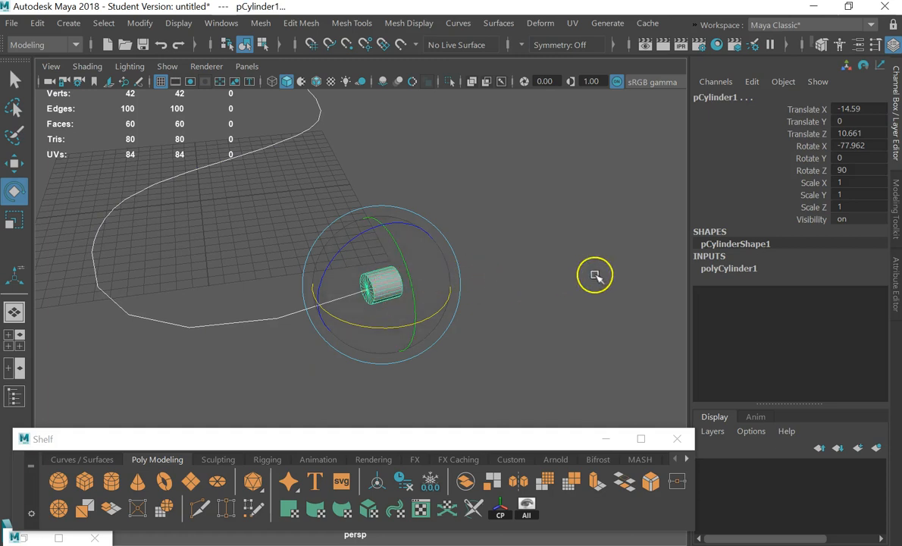
right_click_drag(390, 282, 389, 144)
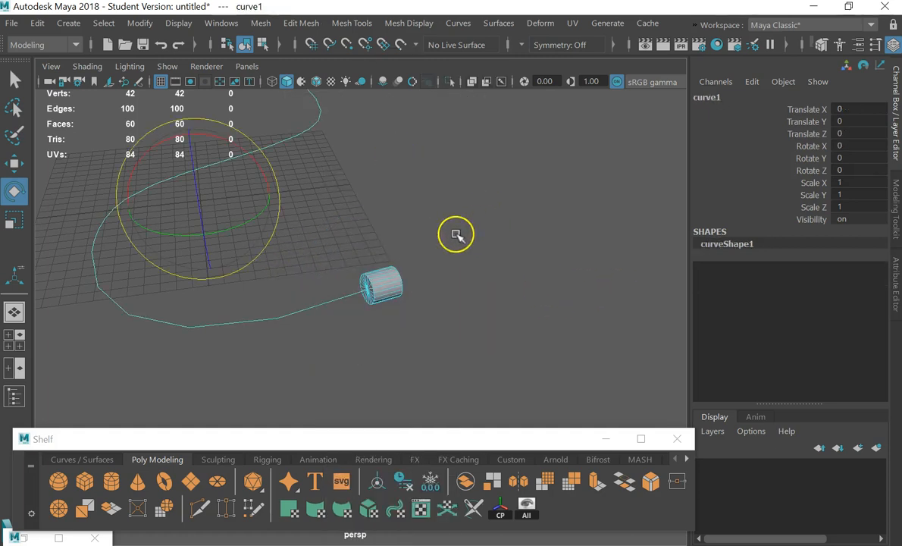
left_click_drag(456, 234, 356, 331, "alt")
left_click_drag(489, 254, 431, 356, "alt")
- Extrude the selected cap faces along the curve and set the extrusion's Divisions to 30
key("ctrl+e")
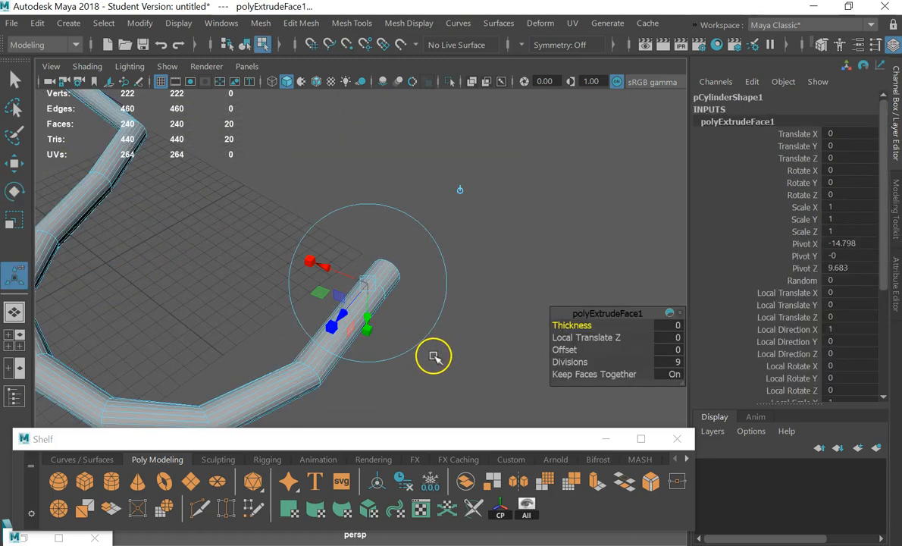
left_click_drag(354, 209, 304, 288, "alt")
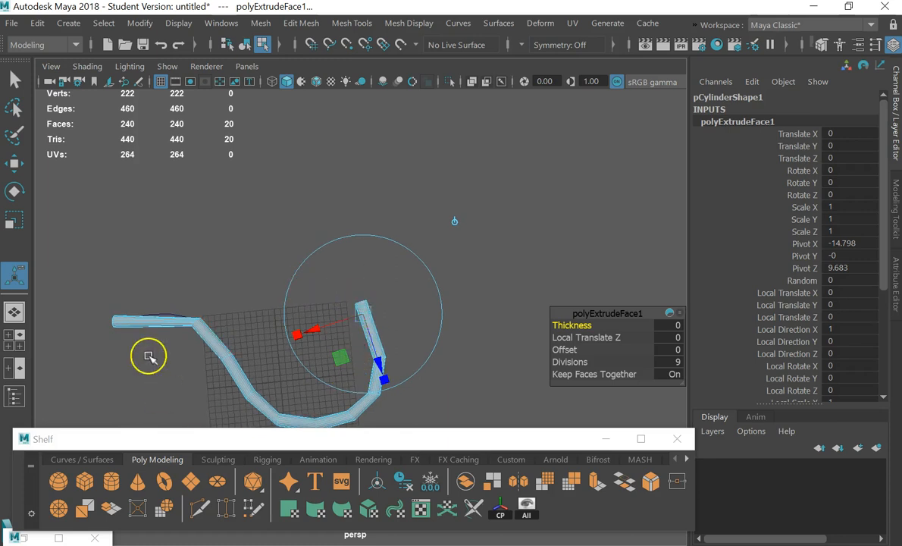
left_click(677, 362)
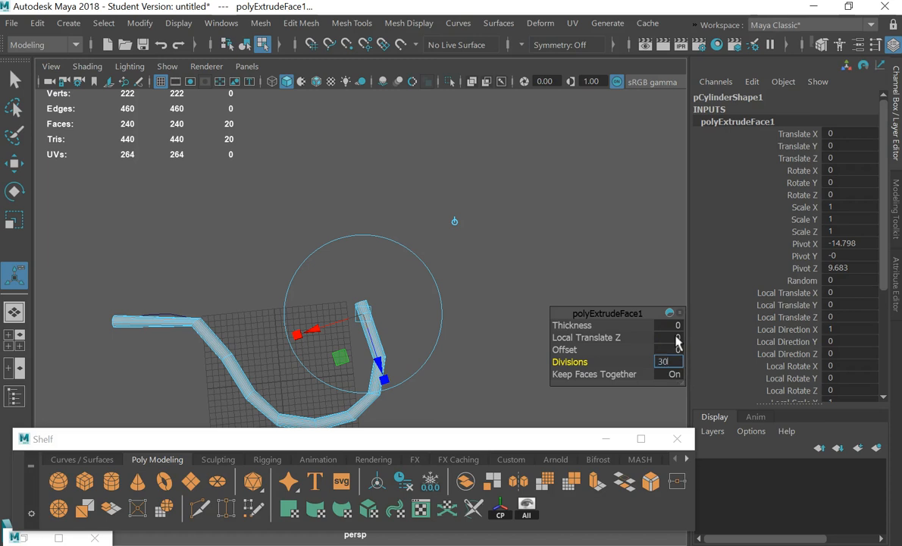
key("Return")
left_click_drag(111, 298, 164, 320, "alt")
- Return the extruded tube to object selection mode and select the whole tube
right_click_drag(248, 332, 322, 80)
left_click(392, 176)
scroll(326, 285, "down", 5)
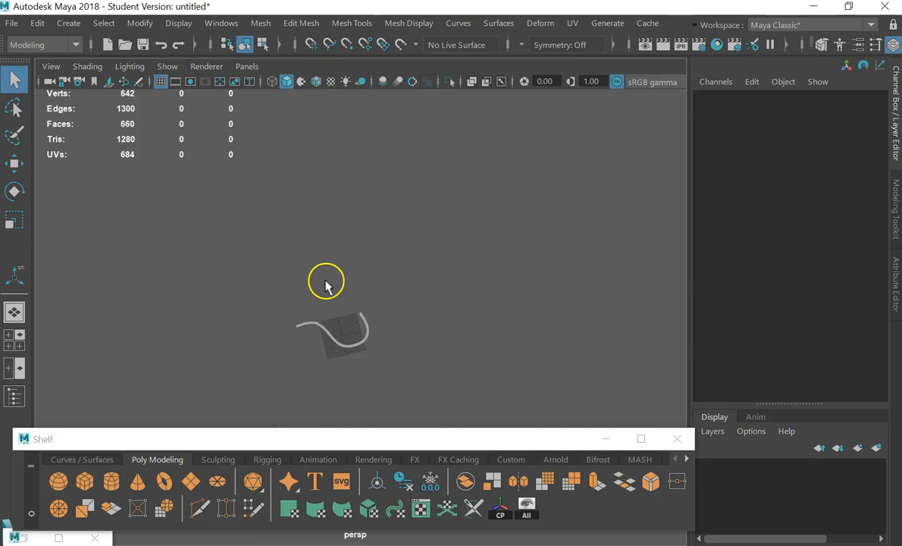
scroll(182, 328, "up", 5)
left_click_drag(402, 304, 284, 326, "alt")
left_click(318, 339)
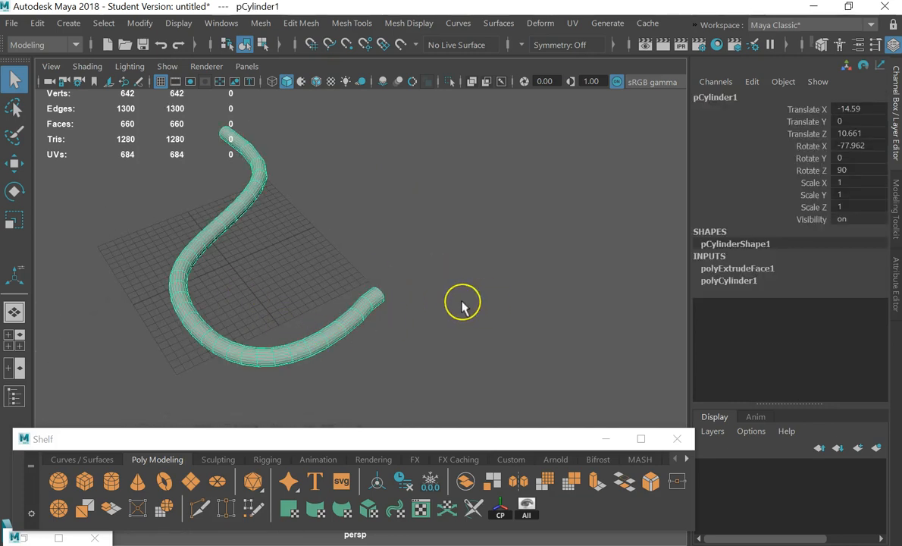
- Show the tube in smooth mesh preview and examine the shape of its starting end up close
left_click_drag(510, 273, 344, 278, "alt")
scroll(379, 300, "up", 5)
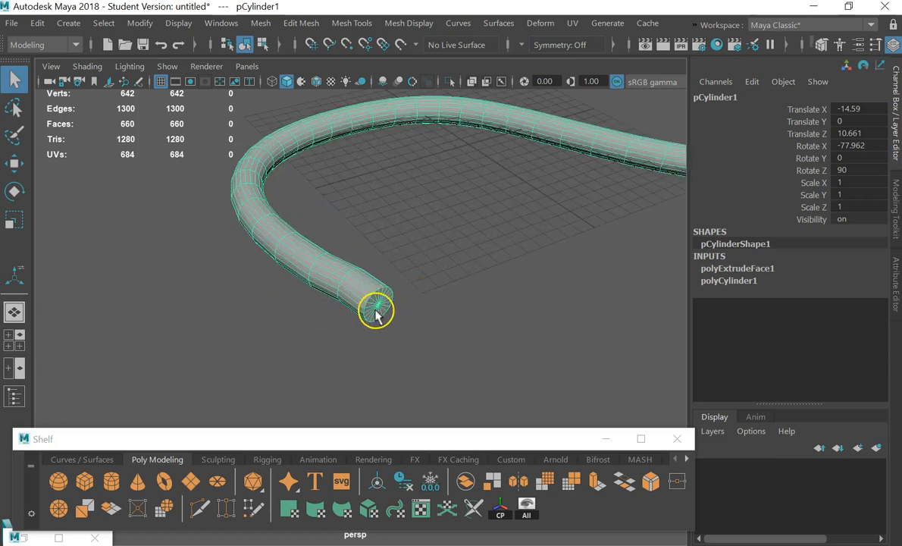
key("3")
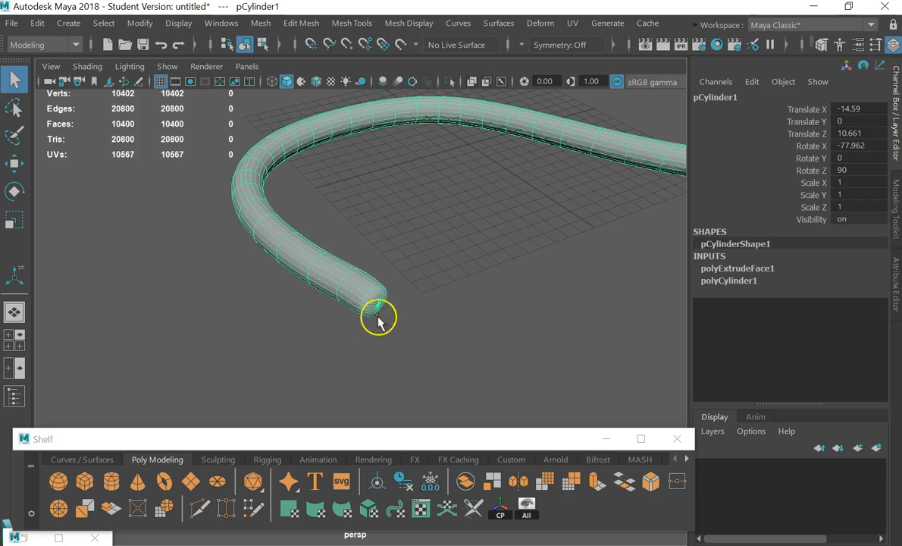
left_click(449, 294)
scroll(454, 294, "down", 5)
scroll(446, 289, "up", 8)
scroll(443, 284, "up", 6)
middle_click_drag(522, 209, 472, 294, "alt")
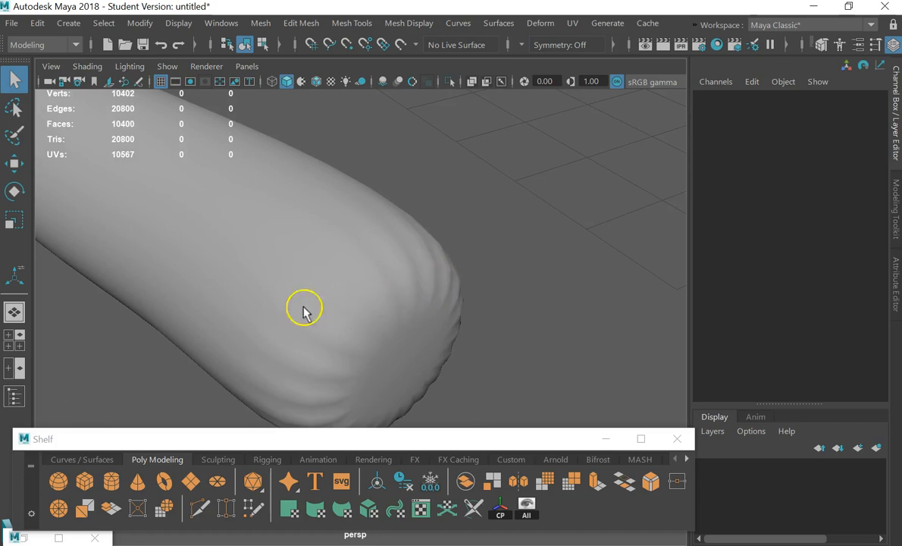
scroll(439, 262, "down", 10)
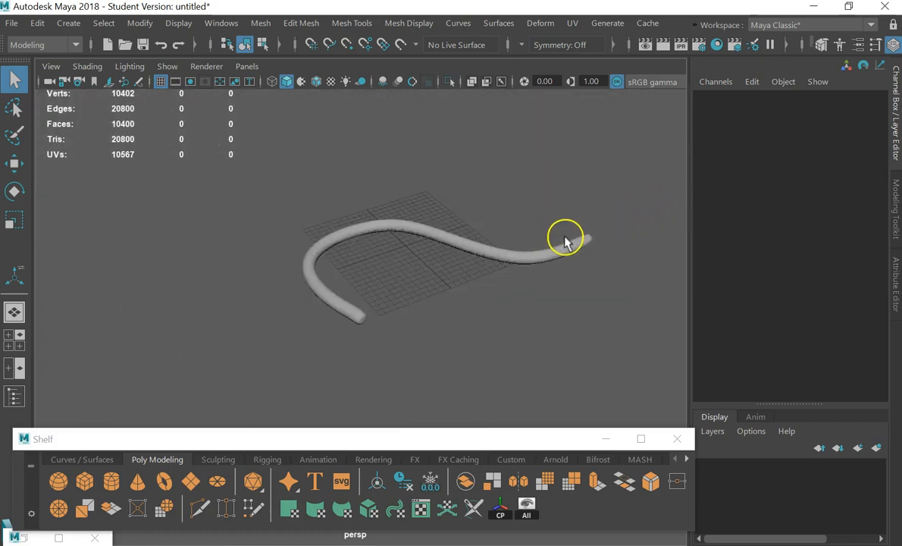
- Turn off the tube's smooth preview and switch the tube to edge selection mode
left_click_drag(565, 237, 552, 240, "alt")
left_click(622, 276)
left_click_drag(684, 288, 598, 276, "alt")
middle_click_drag(598, 276, 582, 256, "alt")
left_click_drag(581, 257, 638, 284, "alt")
scroll(637, 276, "up", 5)
middle_click_drag(635, 267, 534, 317, "alt")
key("1")
scroll(491, 320, "down", 5)
left_click_drag(491, 320, 442, 368, "alt")
scroll(470, 345, "up", 5)
middle_click_drag(539, 347, 422, 312, "alt")
right_click_drag(417, 296, 422, 59)
scroll(396, 332, "down", 3)
scroll(389, 316, "up", 5)
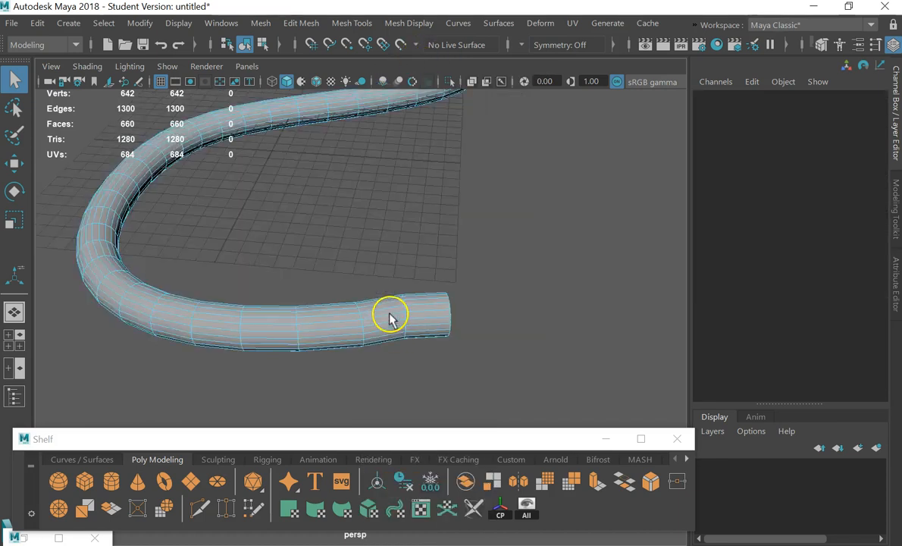
- Select the edge loop nearest the tube's starting end and move it outward until it sits just behind the cap
double_click(424, 319)
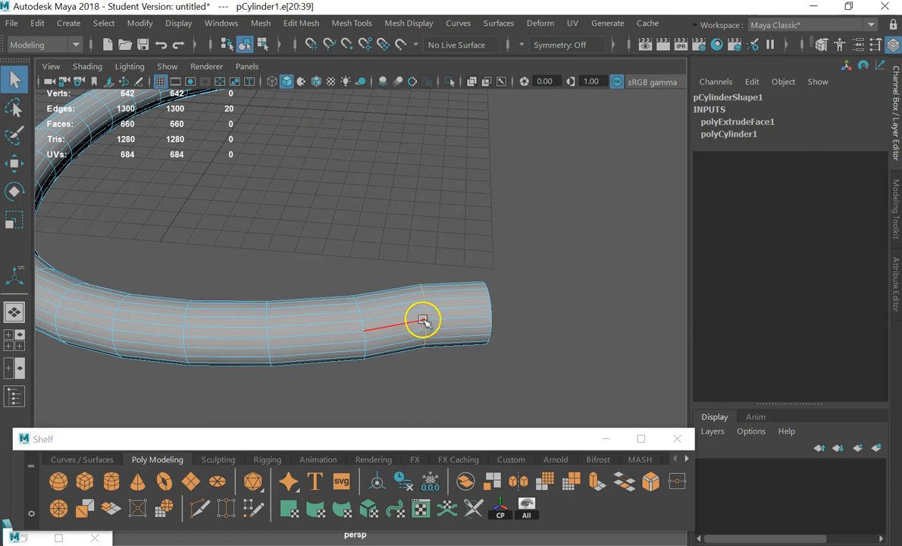
key("w")
left_click_drag(492, 324, 538, 323)
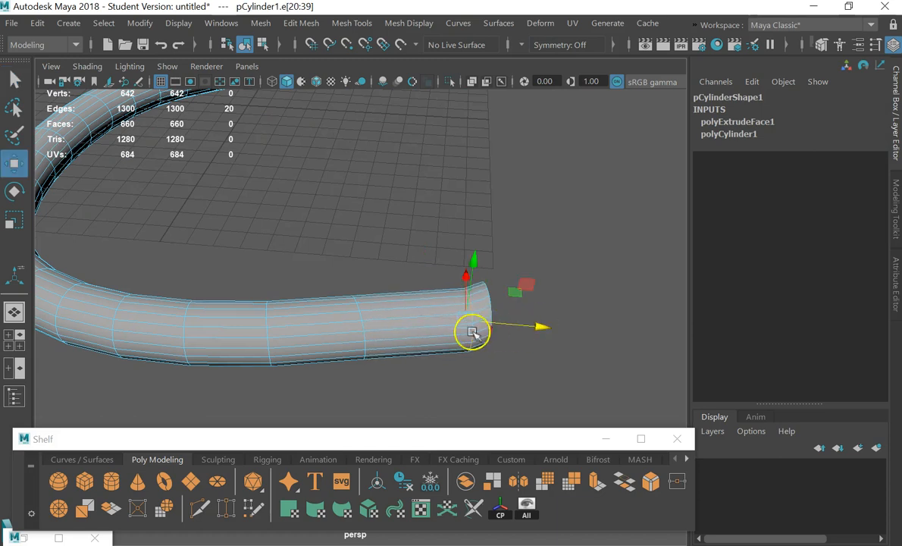
left_click_drag(463, 282, 463, 268)
left_click_drag(529, 317, 543, 319)
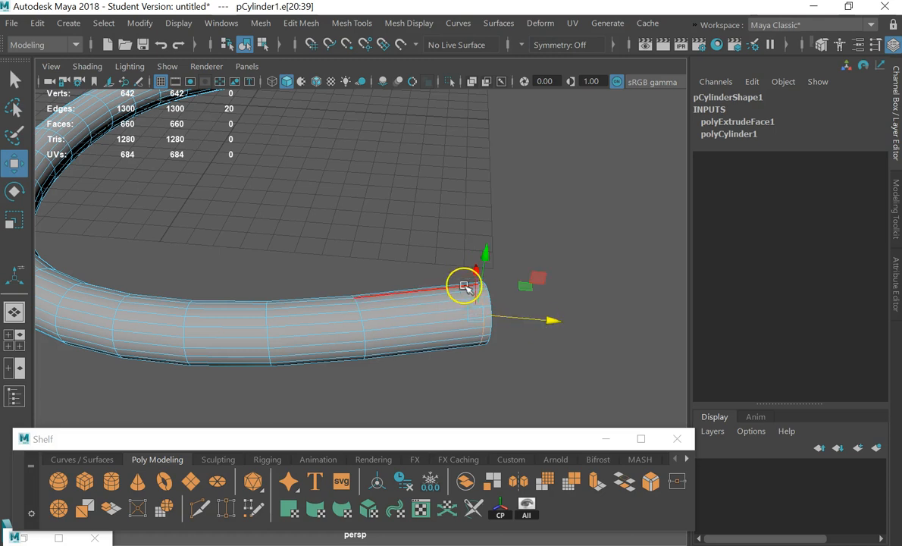
left_click_drag(473, 272, 473, 276)
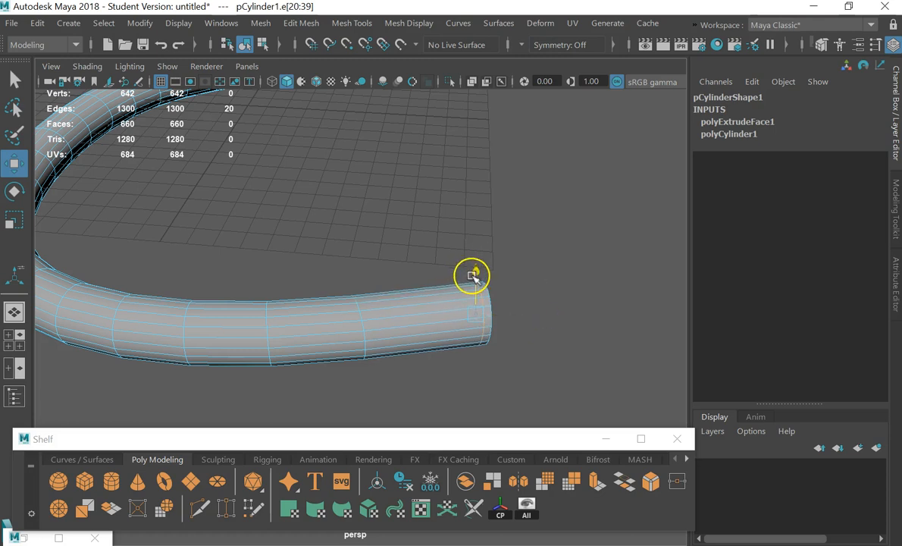
- Return the tube to object selection mode and display it in smooth mesh preview
right_click_drag(409, 312, 483, 76)
left_click(535, 295)
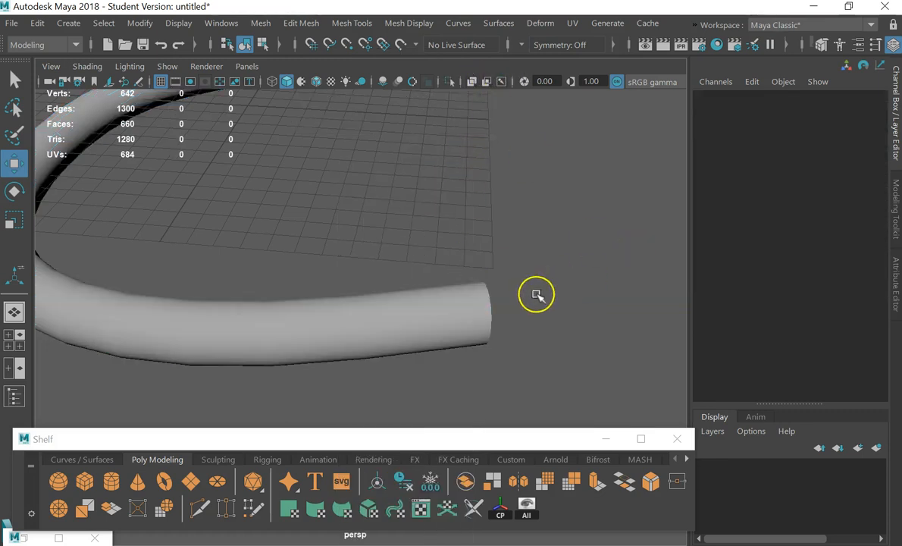
scroll(506, 308, "down", 3)
scroll(507, 311, "up", 5)
left_click(503, 316)
key("3")
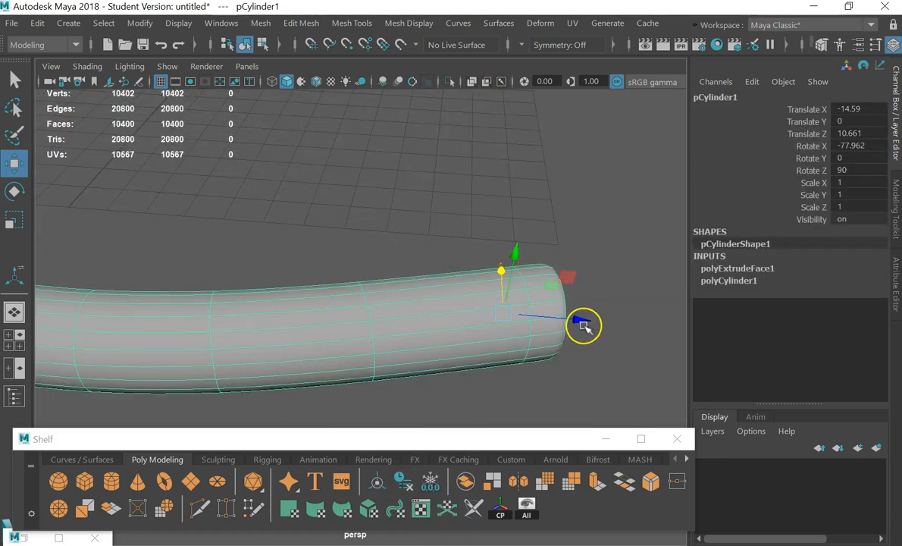
- Examine the smoothed tube end with the moved edge loop from several angles
scroll(585, 278, "up", 5)
scroll(599, 288, "down", 5)
left_click(384, 262)
scroll(334, 257, "up", 3)
scroll(334, 258, "down", 4)
left_click_drag(350, 260, 357, 270, "alt")
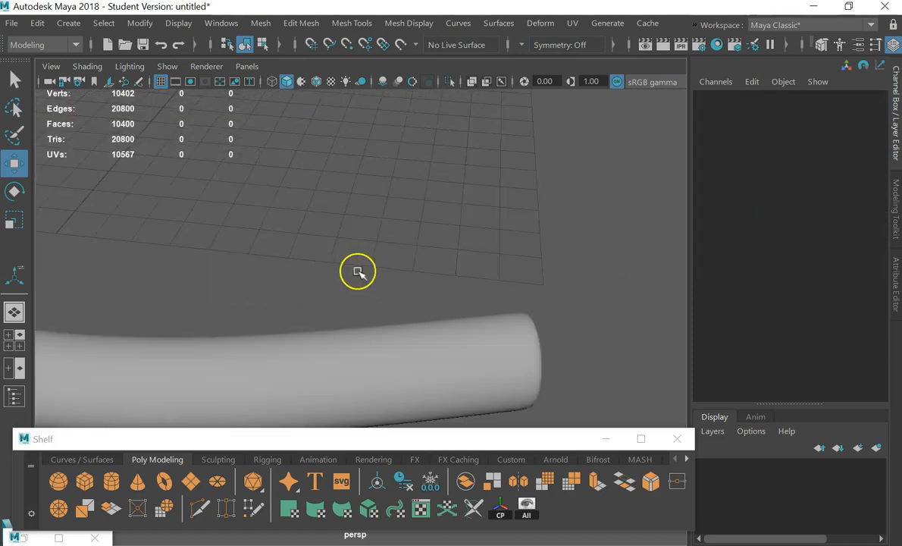
scroll(474, 301, "up", 4)
left_click_drag(479, 306, 382, 250, "alt")
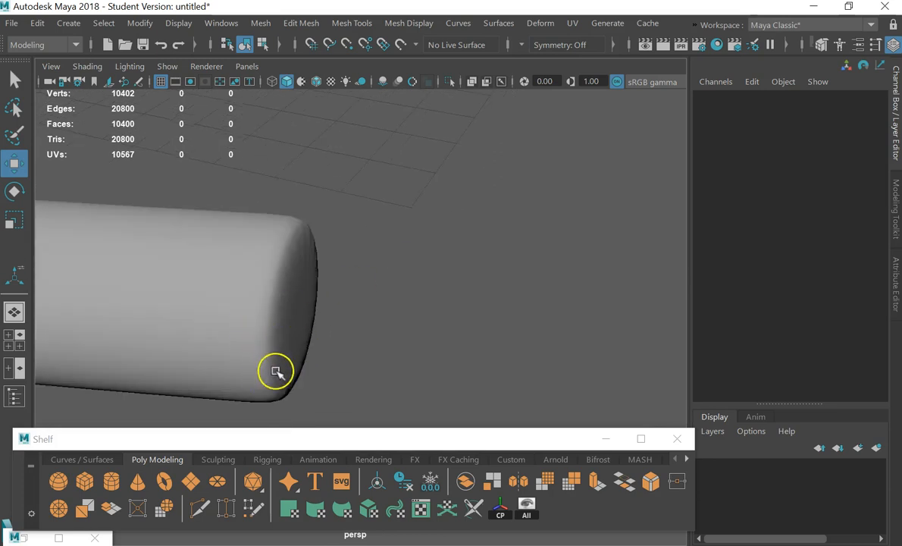
- Select the tube, send it to Mudbox as a new scene, and dismiss the What's New Highlight Settings there
left_click(304, 325)
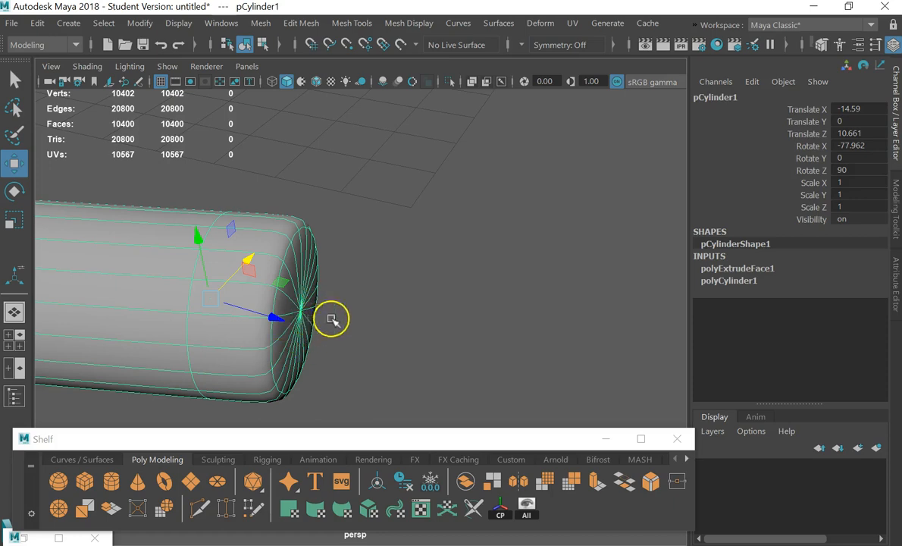
scroll(310, 310, "down", 5)
left_click_drag(357, 308, 422, 313, "alt")
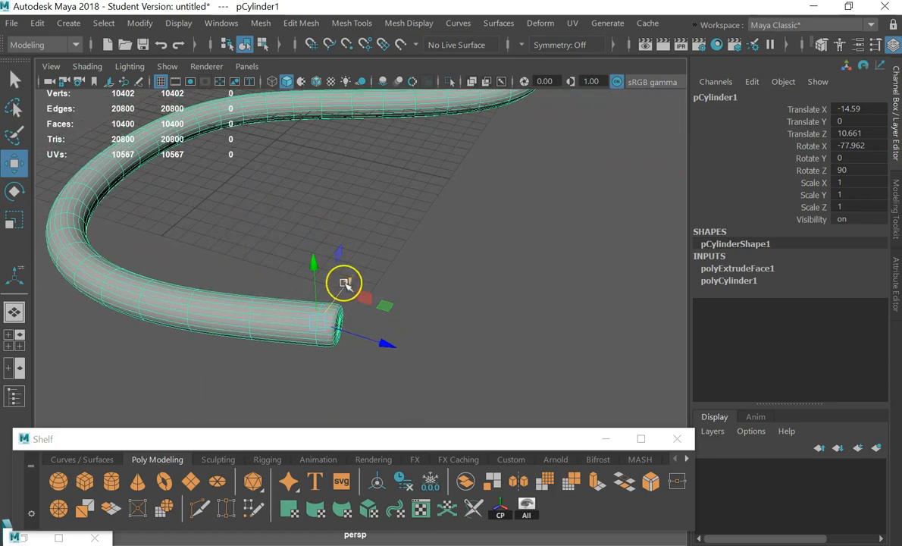
left_click(12, 23)
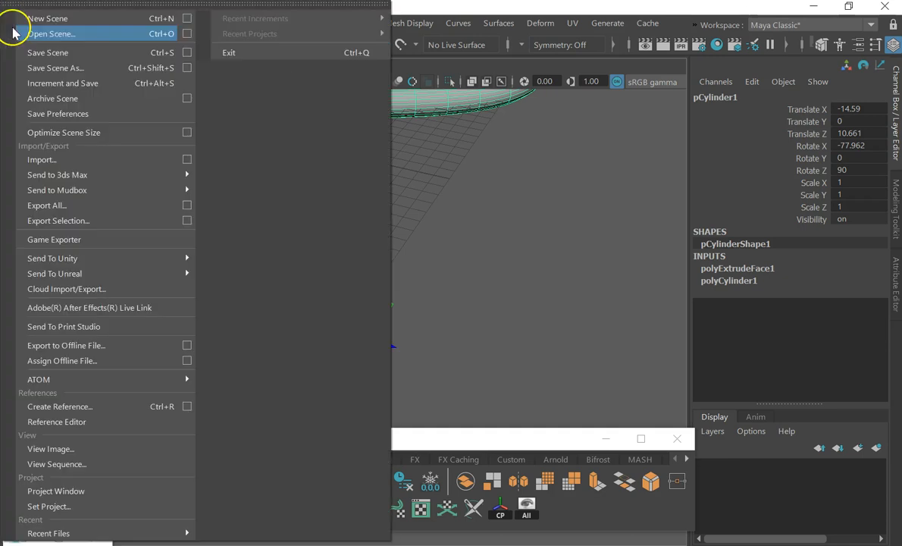
mouse_move(110, 191)
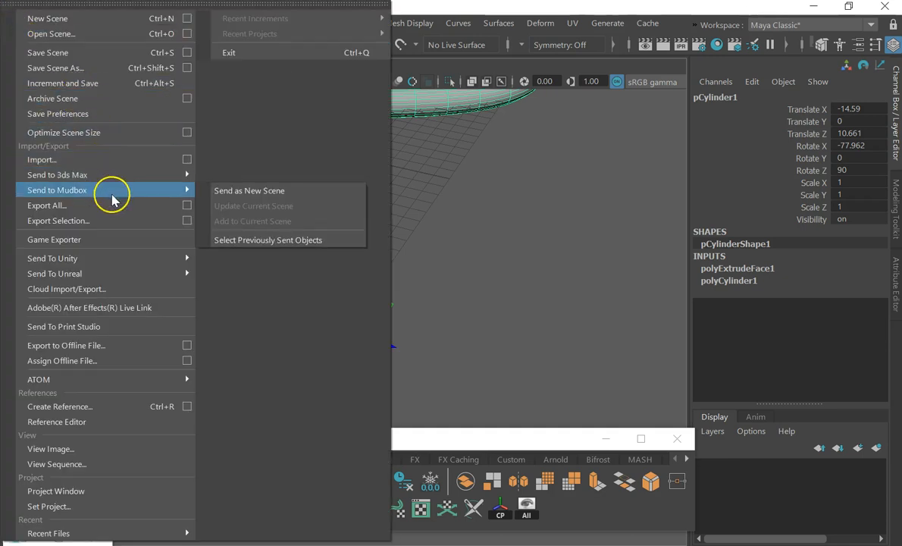
left_click(241, 191)
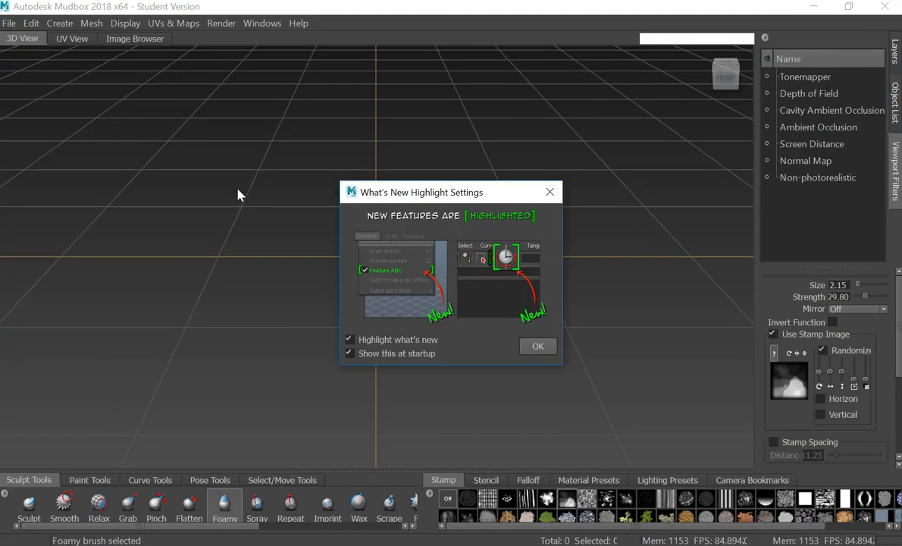
left_click(535, 341)
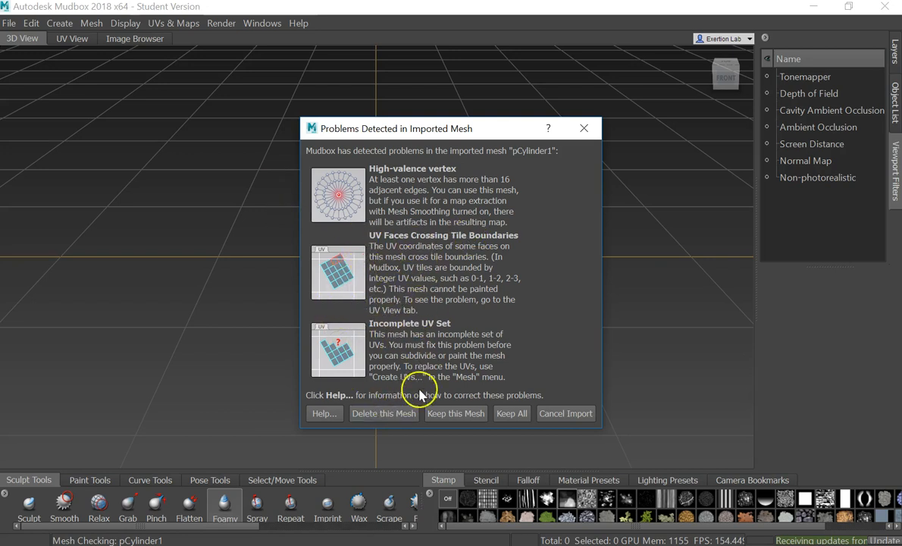
- Keep the imported tube mesh despite the detected mesh problems and subdivide it to level 1
left_click(455, 413)
left_click(540, 346)
left_click_drag(372, 316, 337, 152, "alt")
left_click_drag(395, 149, 413, 148, "alt")
right_click_drag(413, 148, 441, 306, "alt")
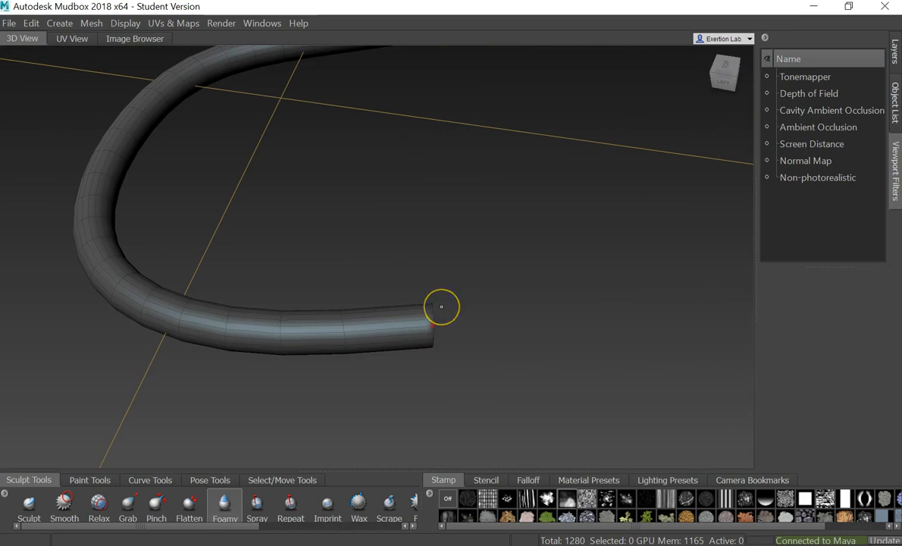
key("shift+d")
right_click_drag(479, 289, 489, 275, "alt")
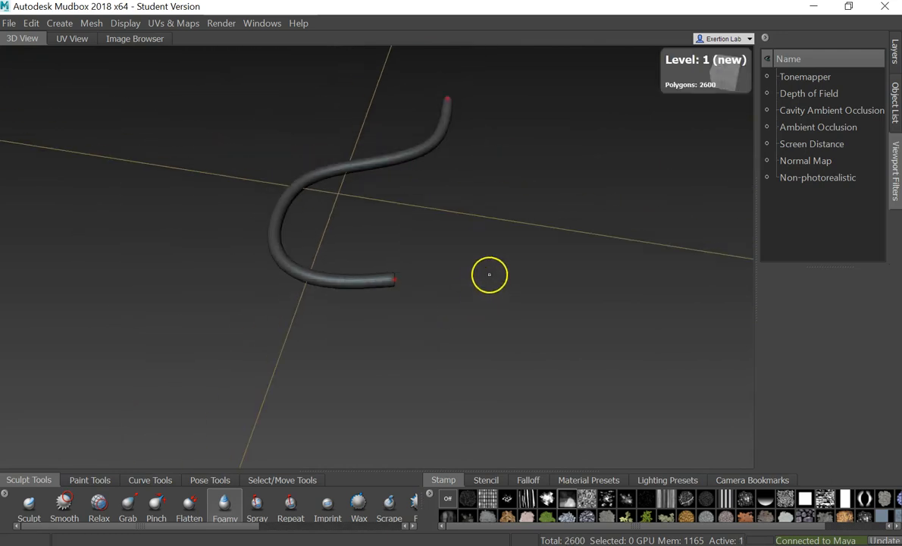
- Examine both ends of the subdivided tube up close, comparing how their edges have been rounded by the smoothing
right_click_drag(341, 300, 469, 376, "alt")
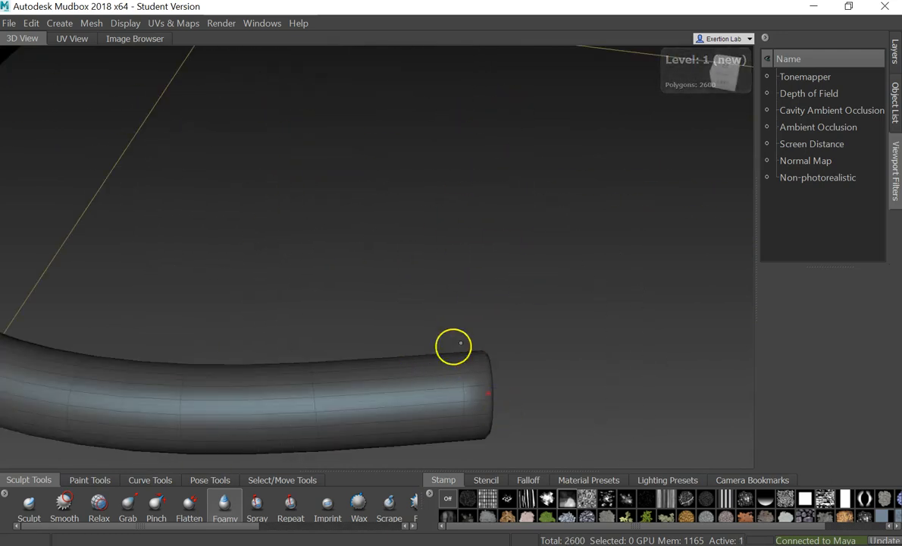
left_click_drag(489, 383, 352, 375, "alt")
right_click_drag(413, 310, 355, 343, "alt")
left_click_drag(638, 199, 533, 237, "alt")
right_click_drag(534, 237, 489, 305, "alt")
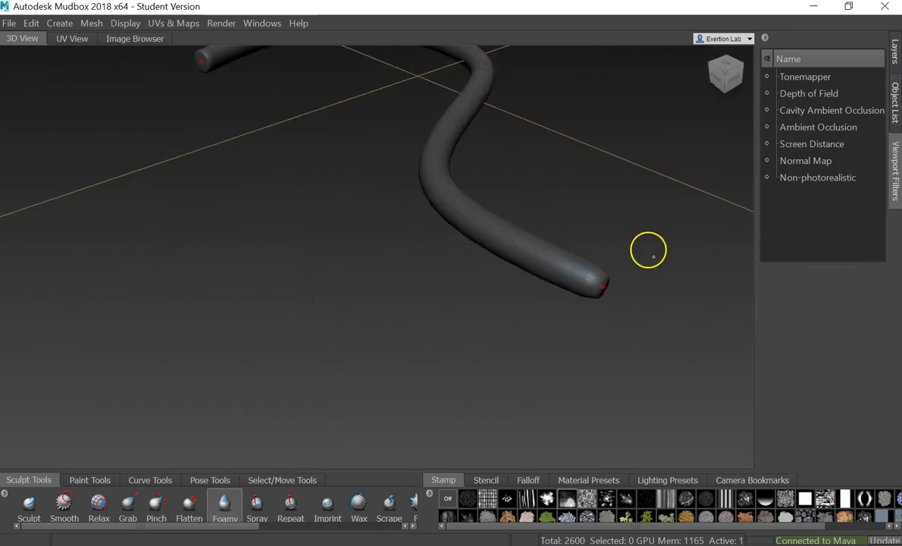
right_click_drag(648, 249, 678, 254, "alt")
left_click_drag(677, 255, 582, 247, "alt")
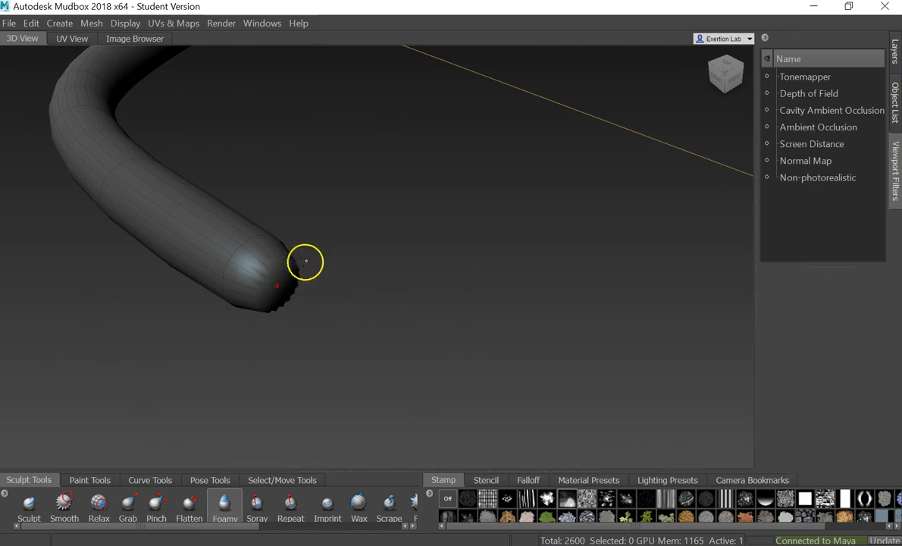
scroll(238, 289, "up", 5)
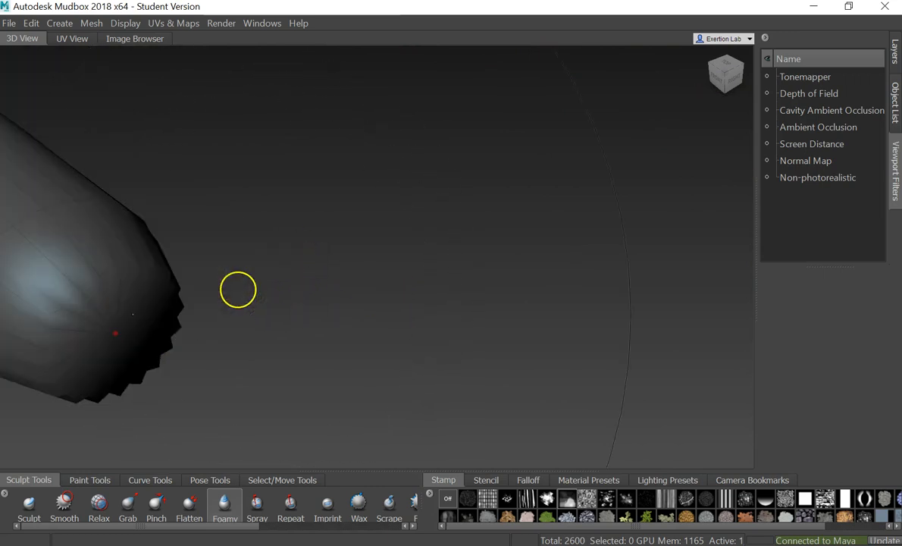
left_click_drag(262, 300, 339, 298, "alt")
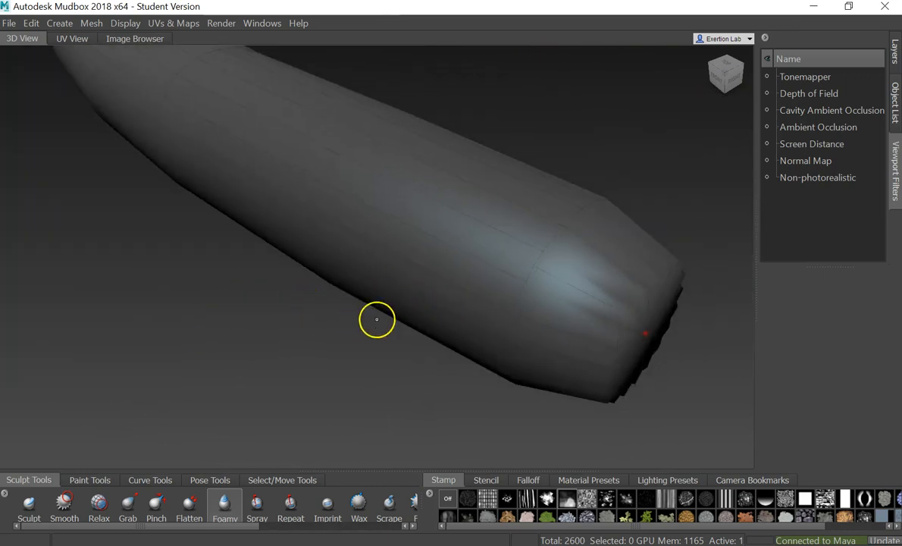
- Switch to Maya and turn off smooth mesh preview on the tube
key("alt+Tab")
scroll(478, 290, "down", 5)
left_click_drag(520, 255, 413, 220, "alt")
scroll(537, 254, "up", 5)
middle_click_drag(572, 245, 345, 279, "alt")
scroll(334, 271, "up", 4)
scroll(317, 265, "down", 4)
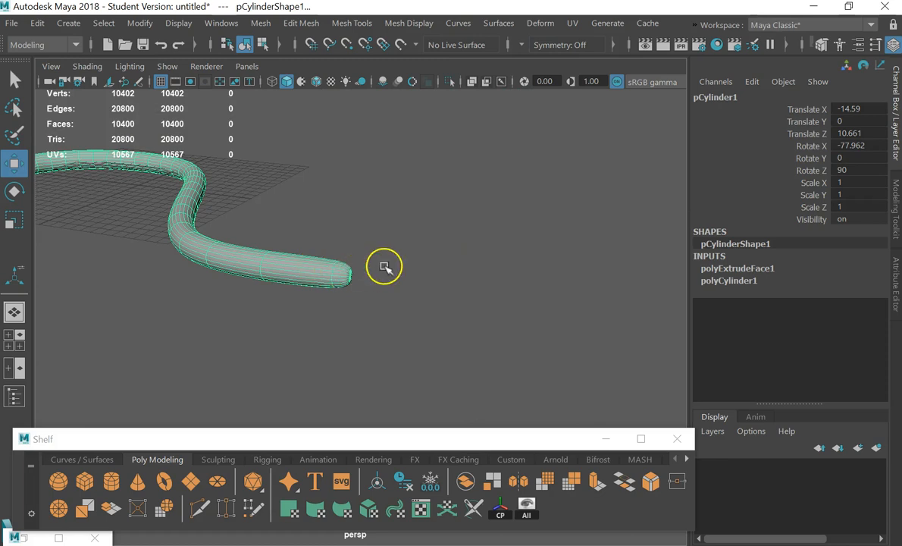
left_click_drag(363, 263, 439, 215, "alt")
key("1")
- Insert an edge loop just behind the cap at the extruded far end of the tube
scroll(445, 220, "down", 8)
middle_click_drag(529, 292, 458, 296, "alt")
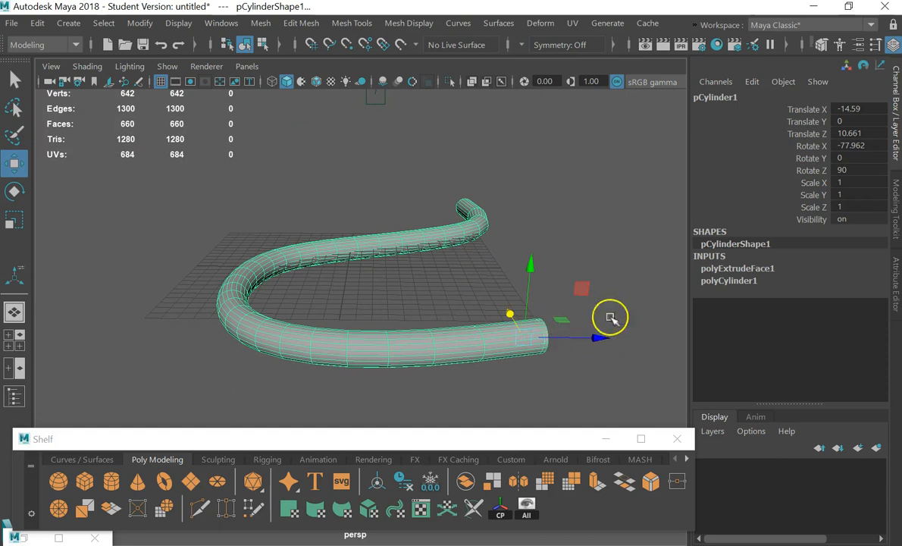
middle_click_drag(582, 314, 439, 327, "alt")
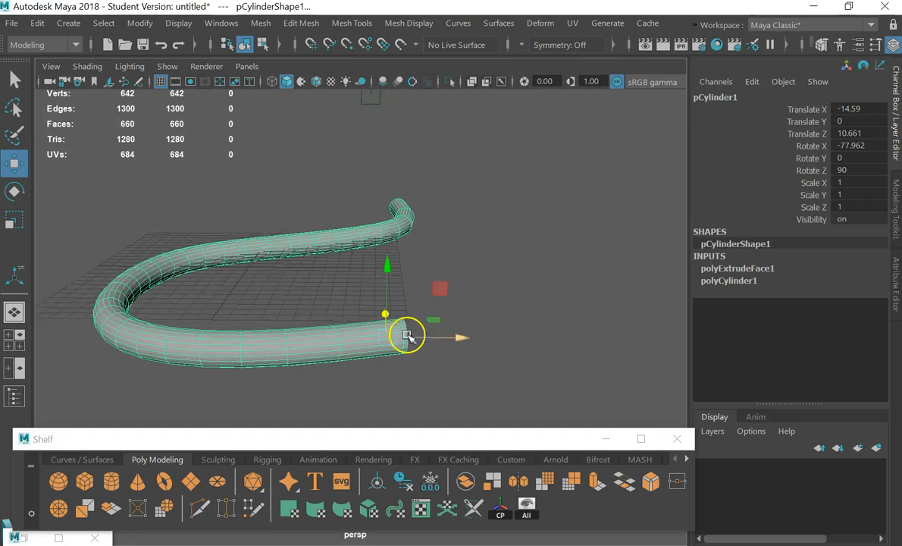
left_click_drag(555, 260, 430, 276, "alt")
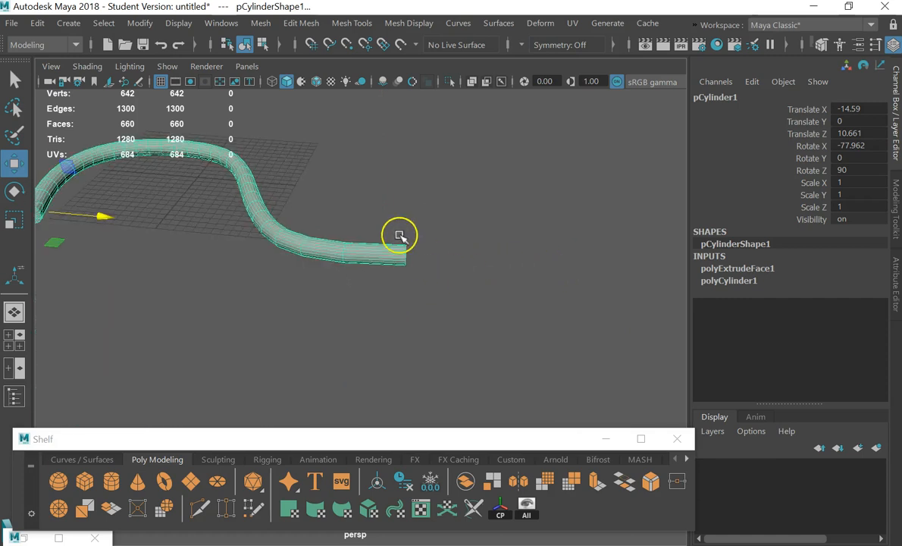
scroll(399, 235, "up", 5)
middle_click_drag(431, 181, 431, 267, "alt")
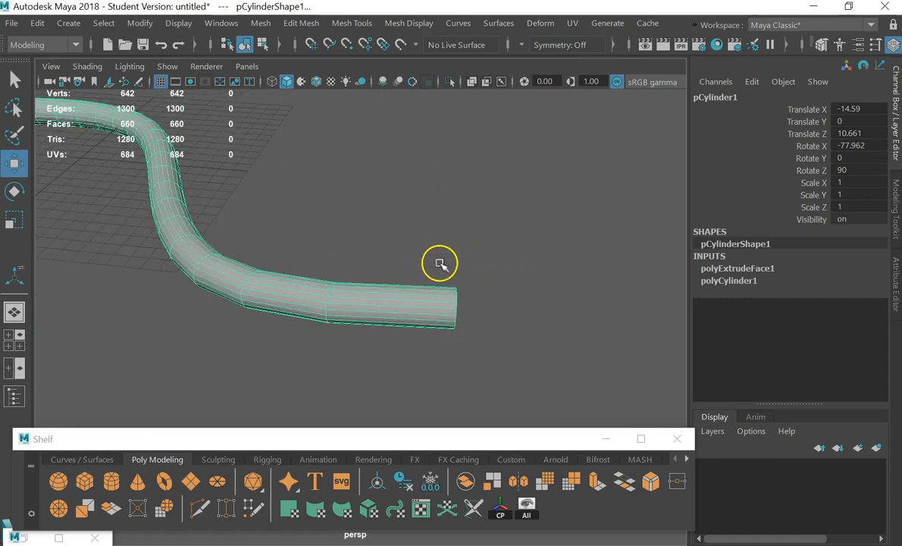
key("space")
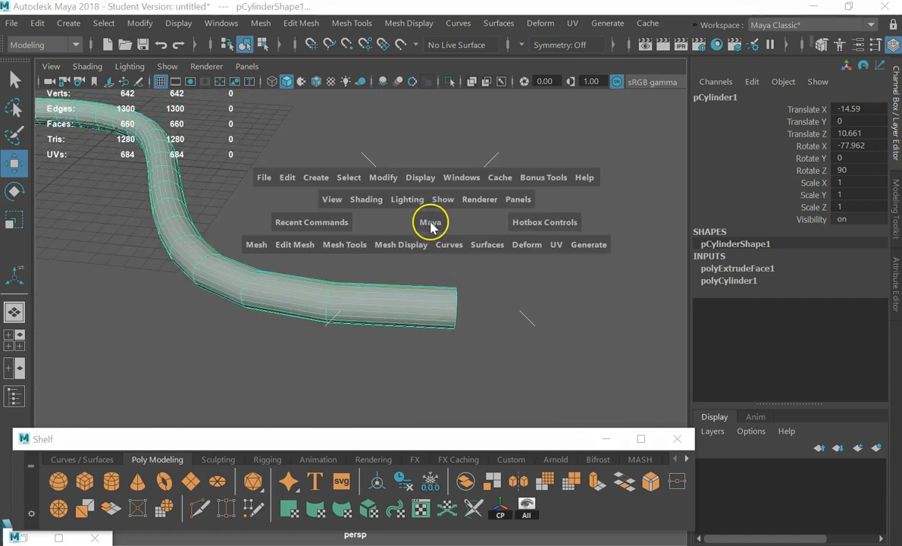
left_click(345, 245)
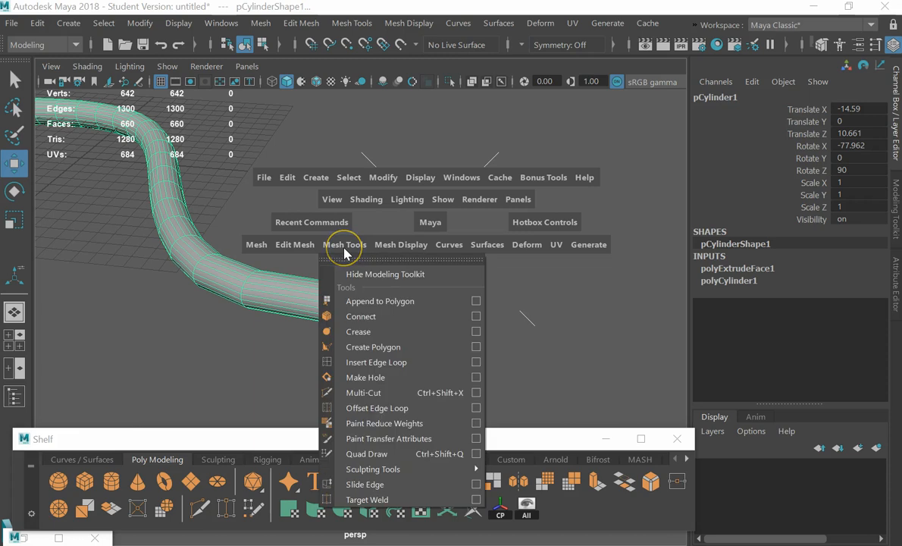
left_click(383, 362)
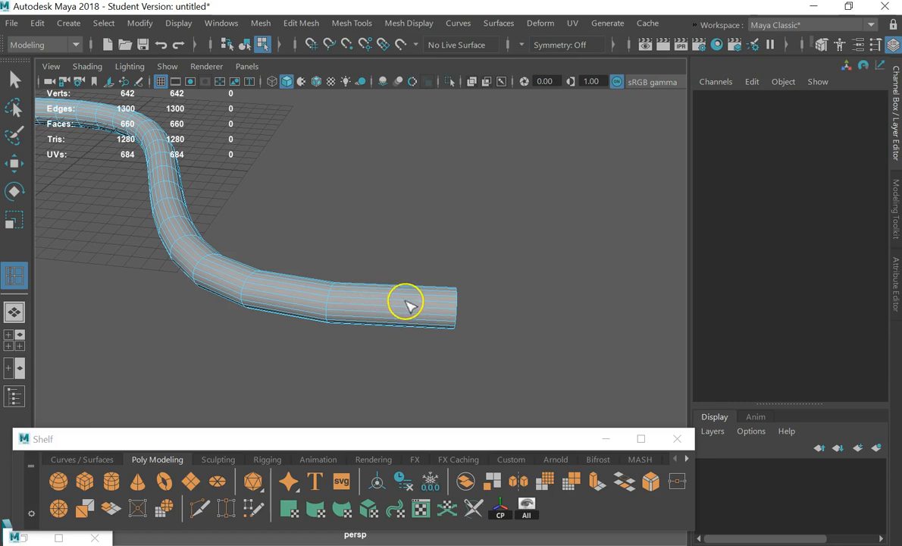
left_click_drag(409, 305, 443, 307)
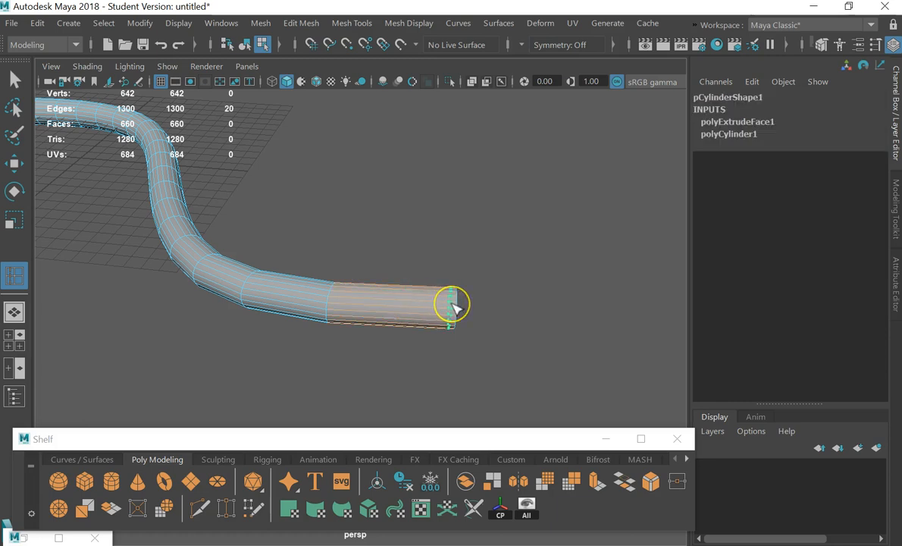
left_click_drag(455, 308, 454, 309)
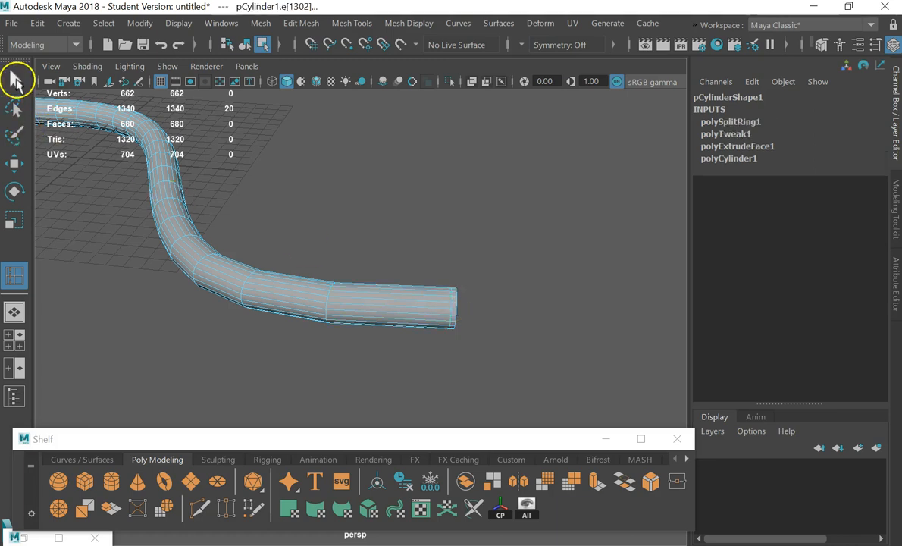
- Leave the Insert Edge Loop tool, display the tube in smooth mesh preview and clear the edge selection to check the tightened end
left_click(13, 80)
left_click_drag(516, 268, 496, 269, "alt")
key("3")
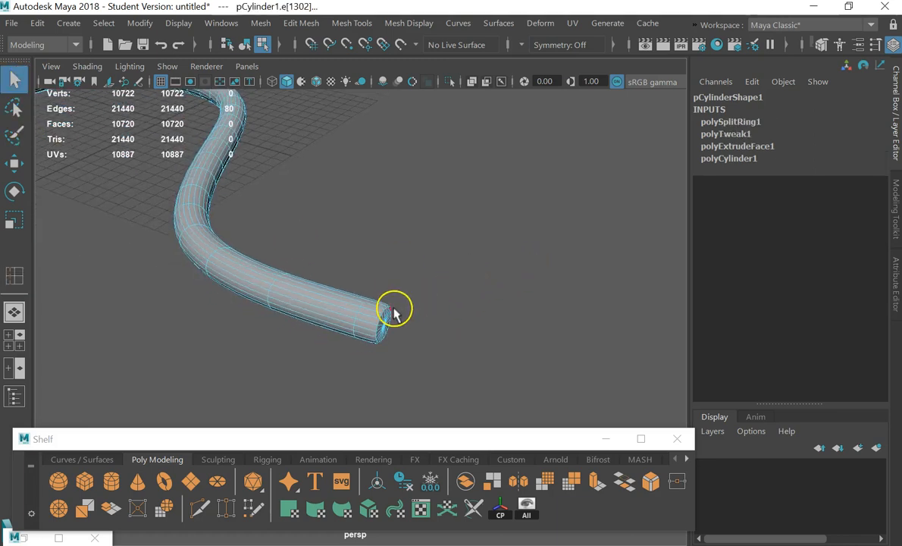
left_click(454, 291)
scroll(440, 301, "up", 5)
scroll(438, 303, "up", 2)
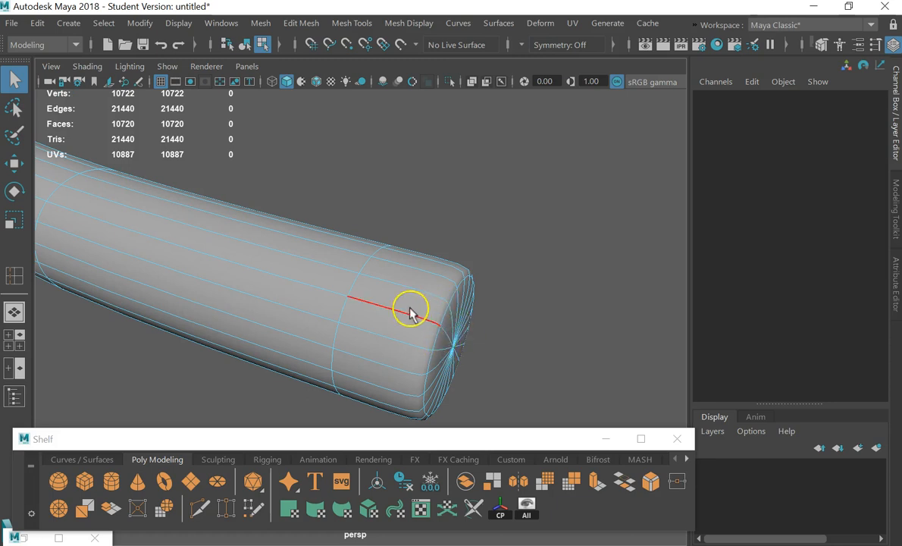
scroll(411, 343, "down", 8)
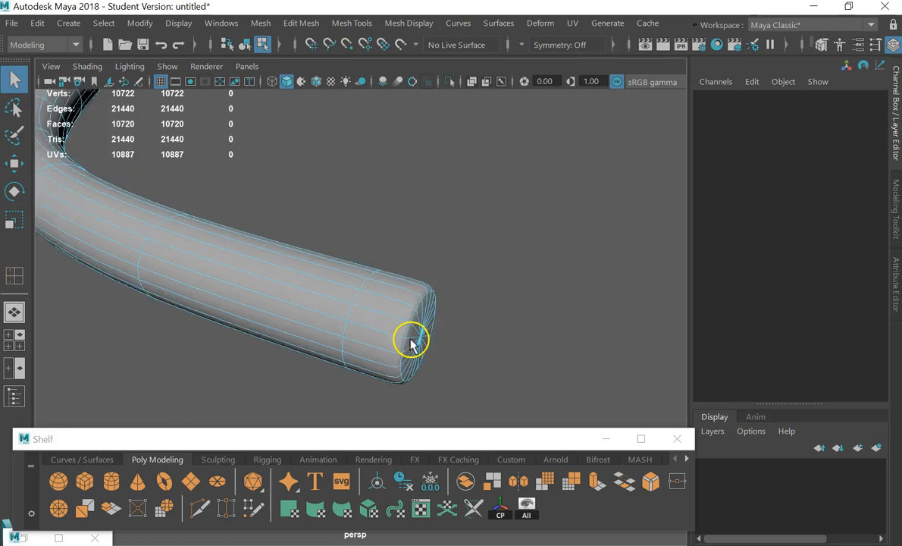
- Insert another edge loop near the cap at the same end region of the tube seen from the opposite side
left_click_drag(306, 258, 515, 311, "alt")
middle_click_drag(516, 311, 425, 322, "alt")
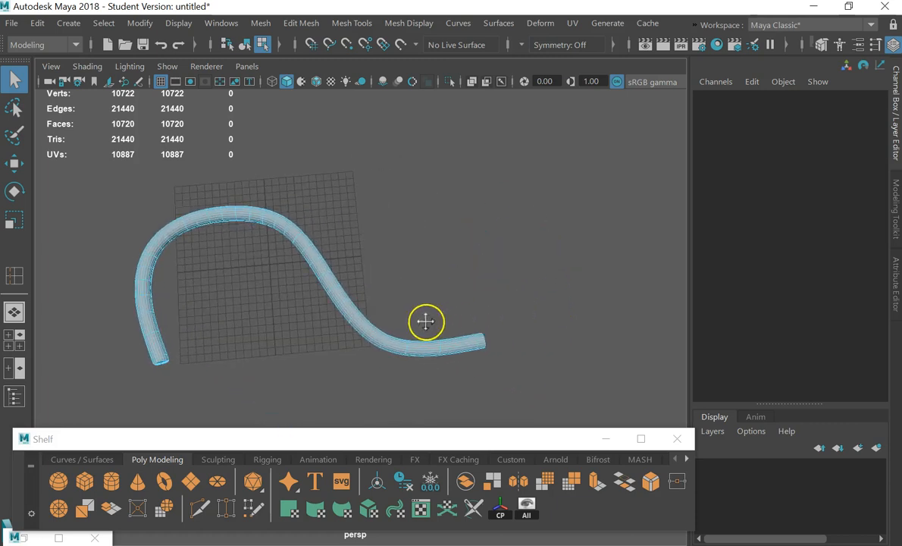
left_click_drag(533, 334, 526, 246, "alt")
middle_click_drag(196, 326, 211, 307, "alt")
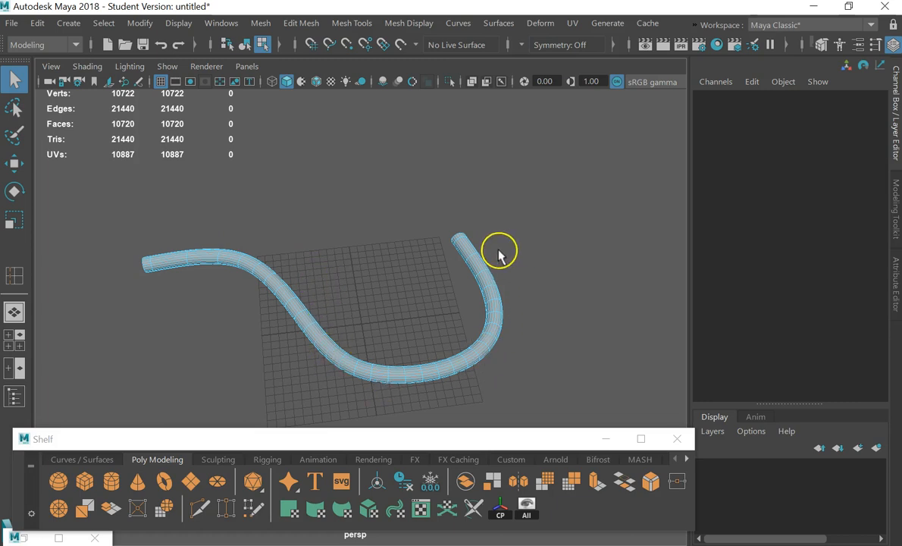
scroll(310, 308, "up", 3)
middle_click_drag(246, 232, 405, 224, "alt")
key("space")
left_click(283, 256)
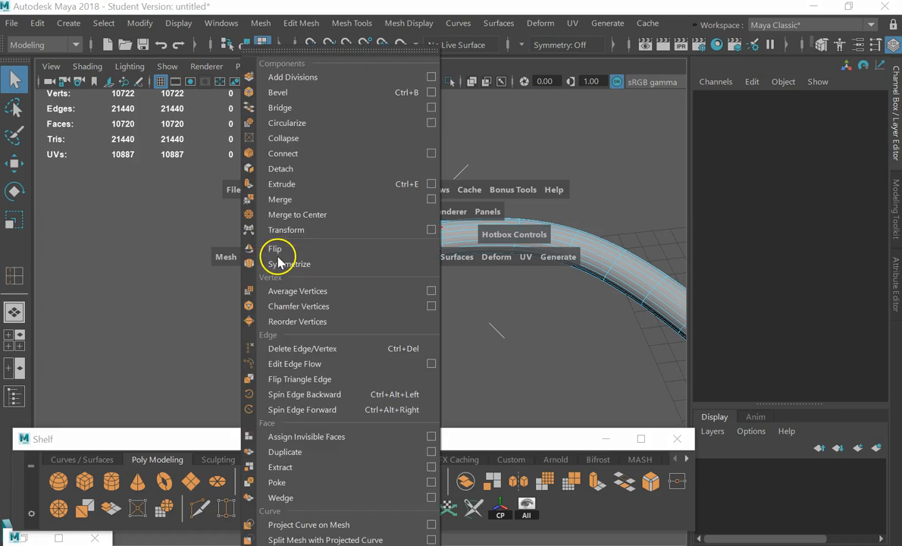
left_click(161, 269)
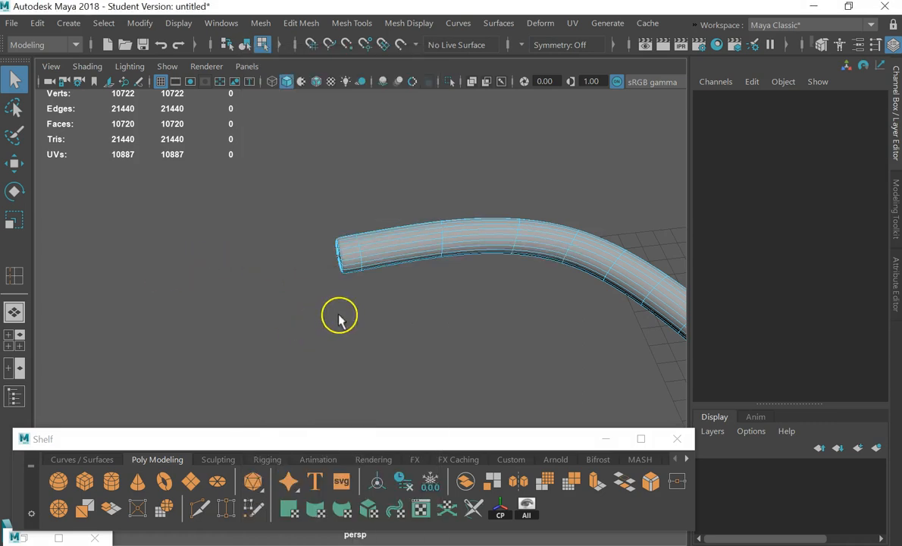
left_click(400, 245)
left_click(402, 242)
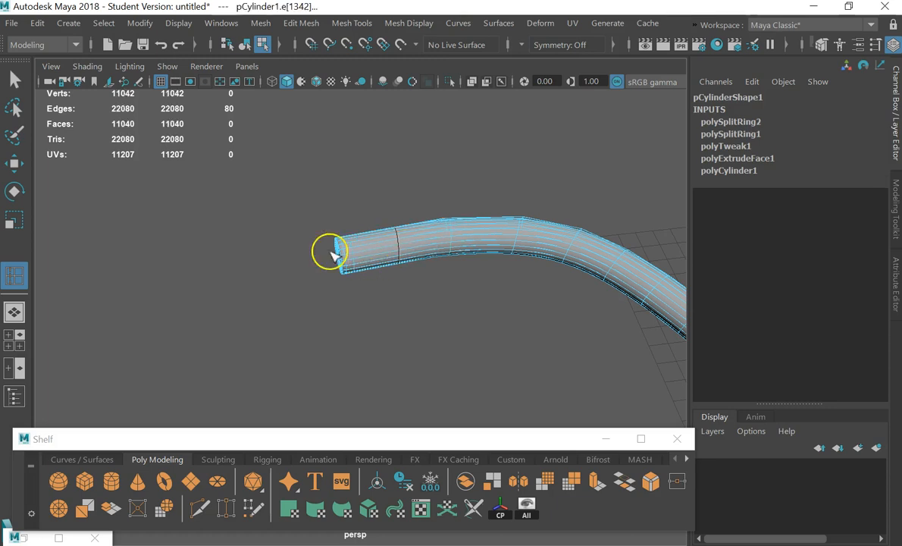
scroll(625, 355, "down", 4)
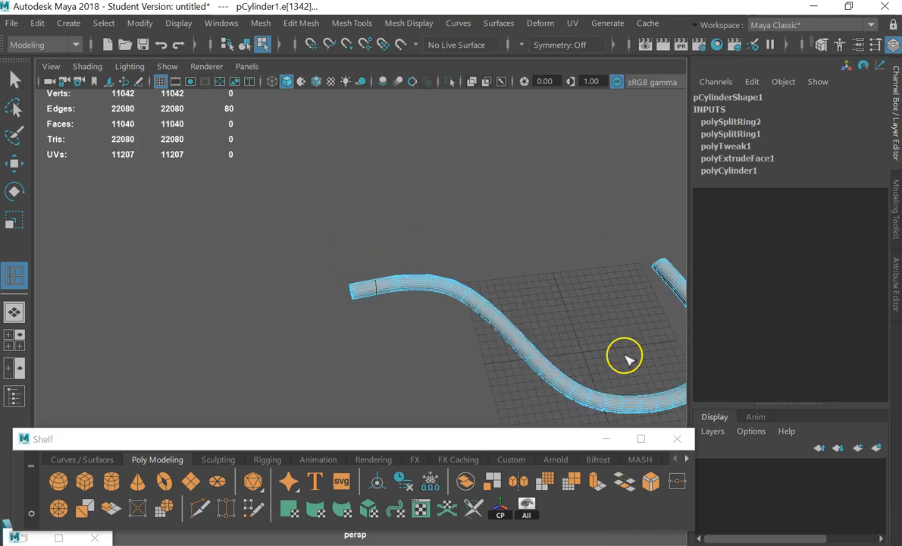
left_click_drag(602, 344, 500, 242, "alt")
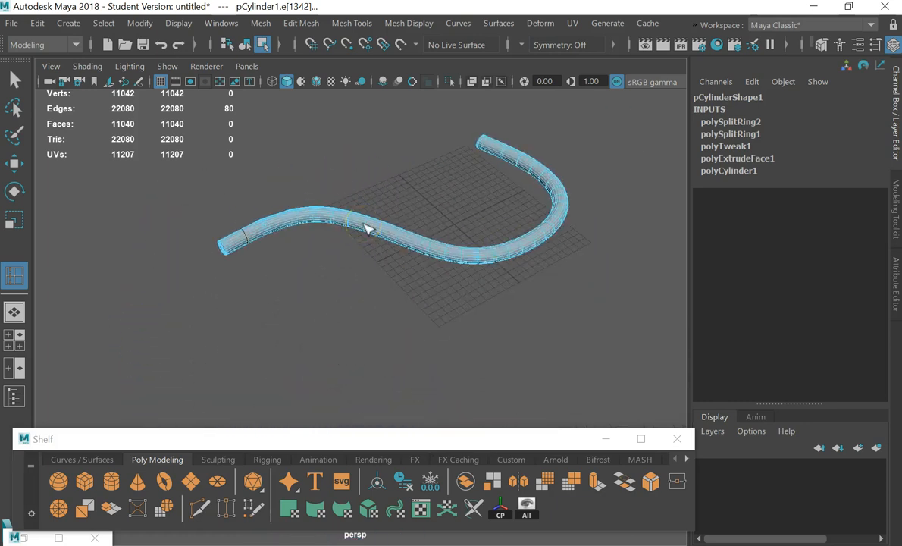
- Leave the edge loop tool, return the tube to object selection mode and delete it
left_click(14, 79)
left_click_drag(275, 253, 305, 243, "alt")
left_click(507, 262)
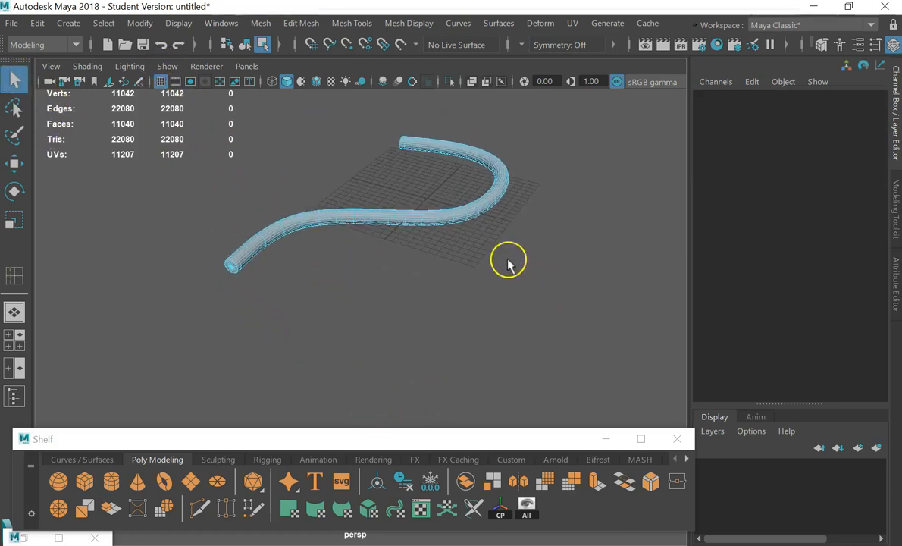
right_click_drag(469, 208, 543, 79)
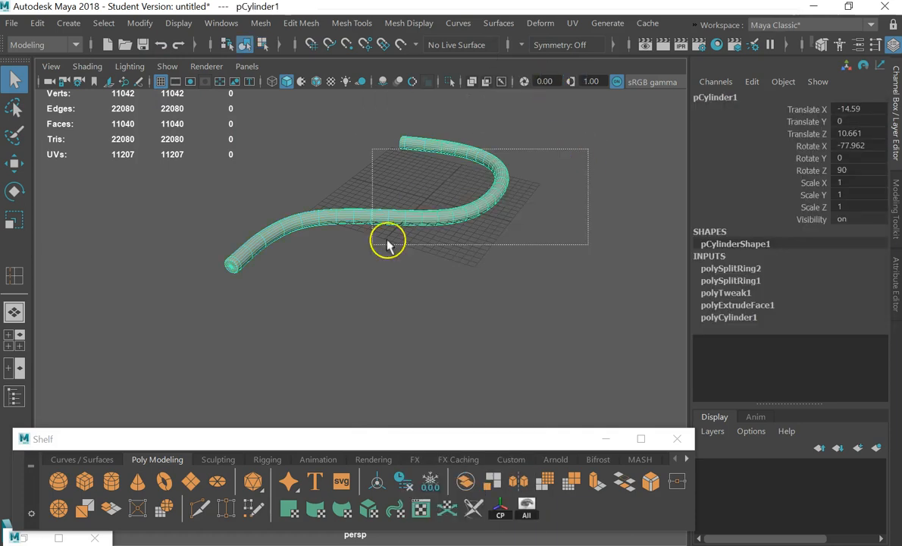
key("Delete")
left_click(295, 288)
- Open the Outliner and unhide the cubes VROW_SNOWY_CUBEa_02, VROW_SNOWY_CUBEa_03 and VROW_SNOWY_CUBEa_04
left_click(14, 396)
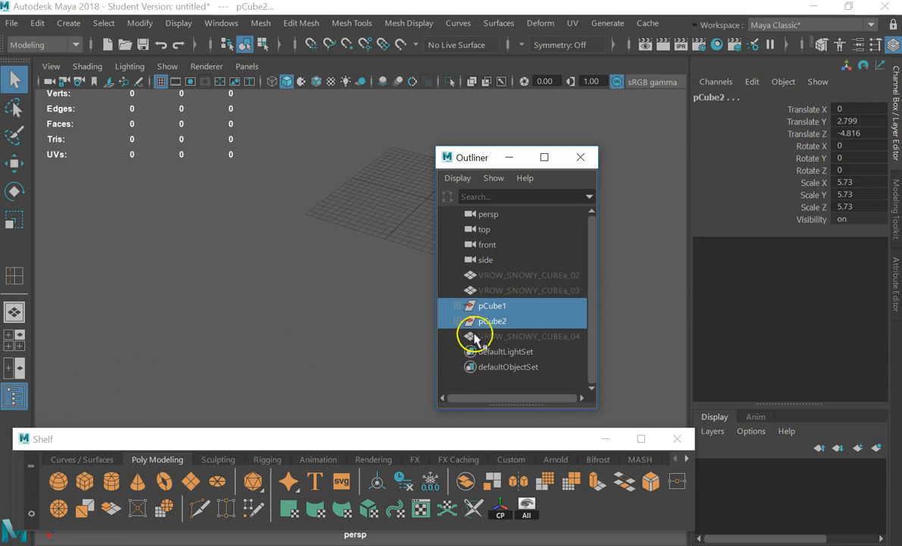
left_click(538, 291)
left_click(517, 308)
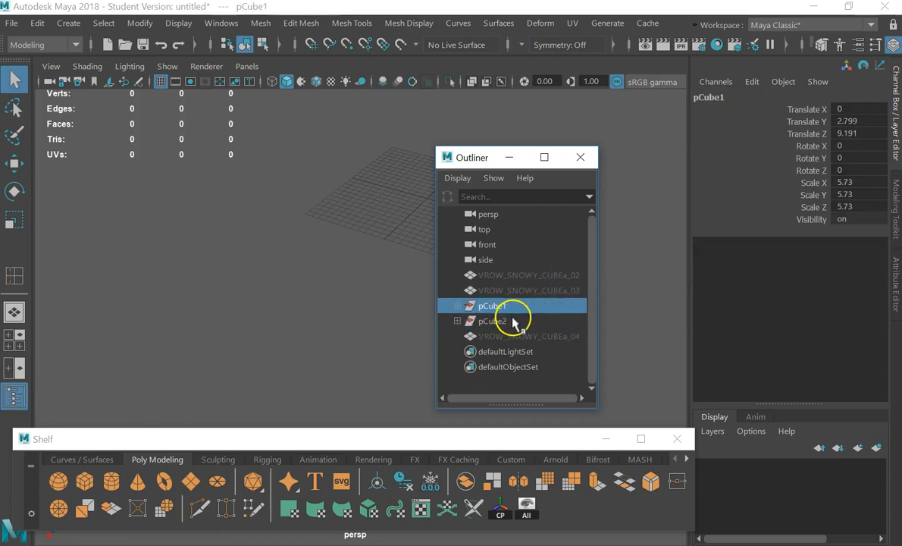
left_click(534, 507)
middle_click_drag(348, 263, 246, 351, "alt")
- Select the middle cube VROW_SNOWY_CUBEa_03, frame it, and examine its beveled edges beside the neighbouring cubes
left_click(312, 272)
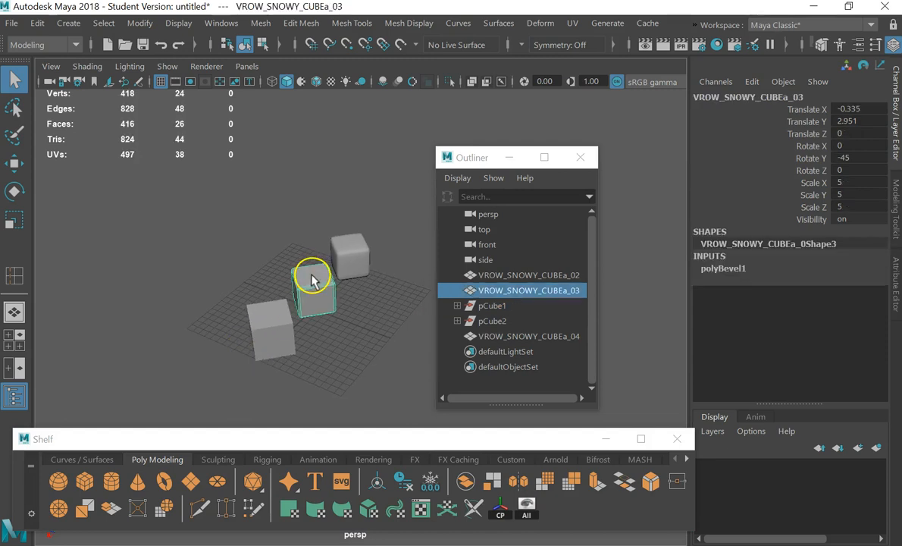
key("f")
mouse_move(313, 276)
left_mouse_down("alt")
mouse_move(301, 288)
mouse_move(252, 276)
mouse_move(225, 295)
mouse_move(312, 277)
left_mouse_up("alt")
scroll(313, 278, "down", 4)
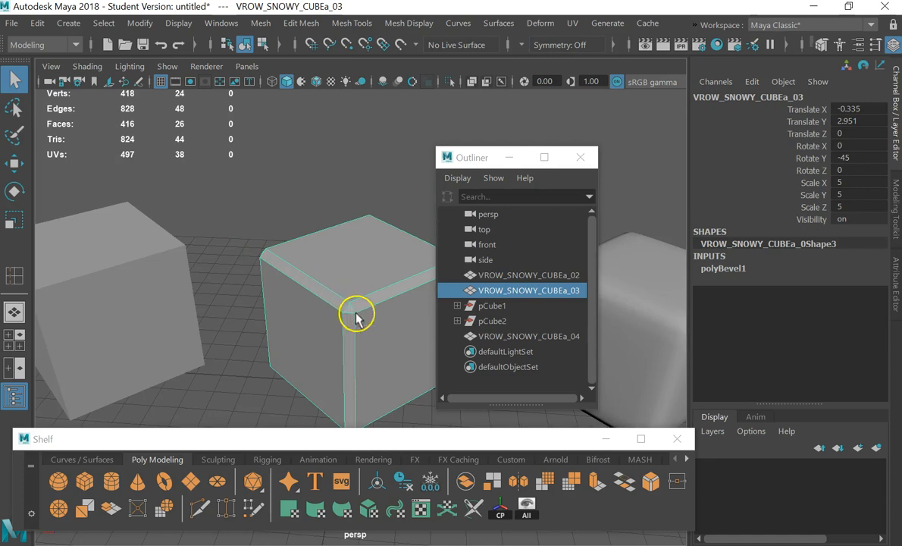
scroll(322, 307, "down", 3)
middle_click_drag(323, 309, 186, 300, "alt")
left_click_drag(191, 315, 224, 308, "alt")
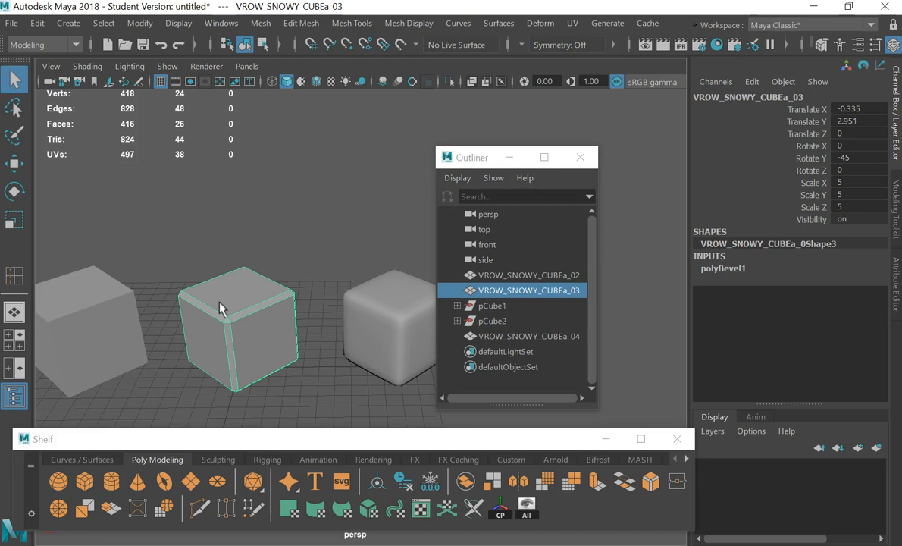
scroll(217, 293, "up", 3)
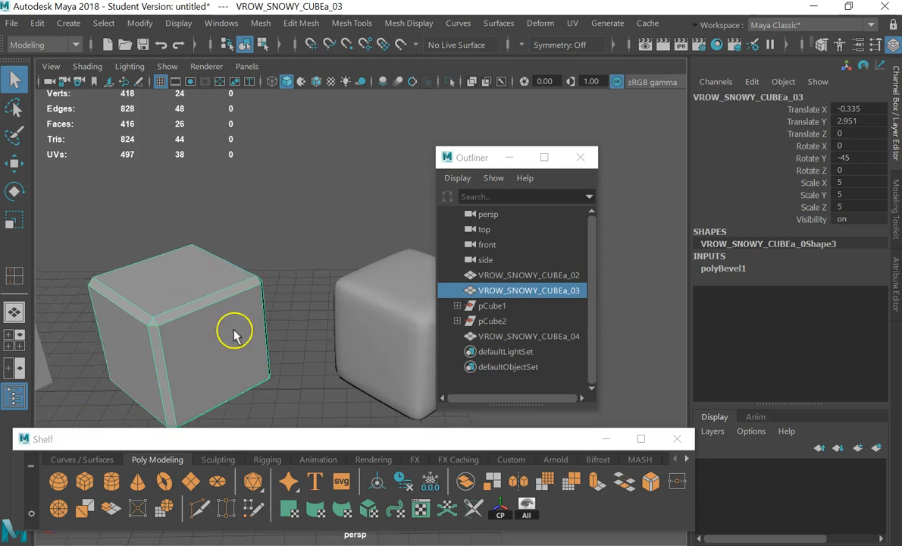
- Move the Outliner clear of the cubes and compare the hard-edged, beveled and smoothed cubes side by side
scroll(220, 355, "down", 3)
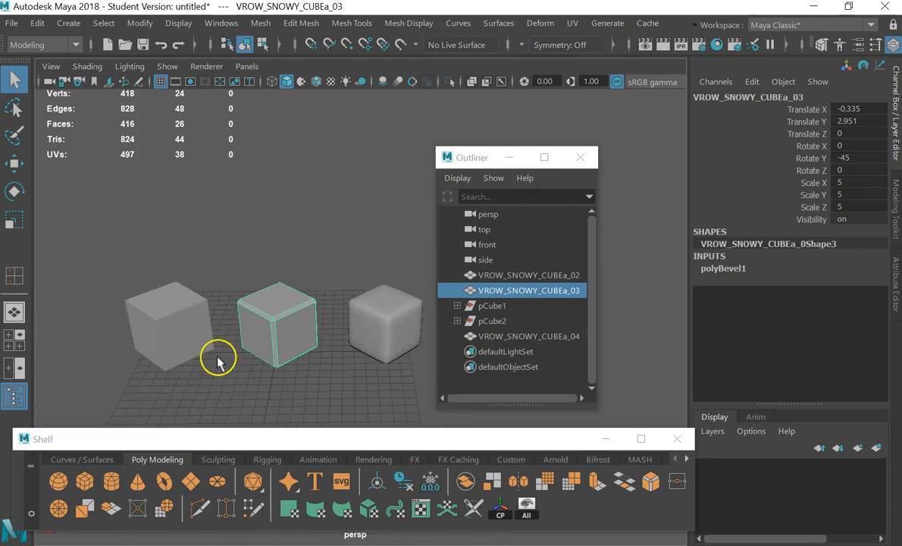
mouse_move(315, 324)
left_mouse_down("alt")
mouse_move(338, 288)
mouse_move(345, 304)
mouse_move(335, 317)
mouse_move(306, 318)
mouse_move(343, 318)
mouse_move(332, 352)
mouse_move(322, 322)
left_mouse_up("alt")
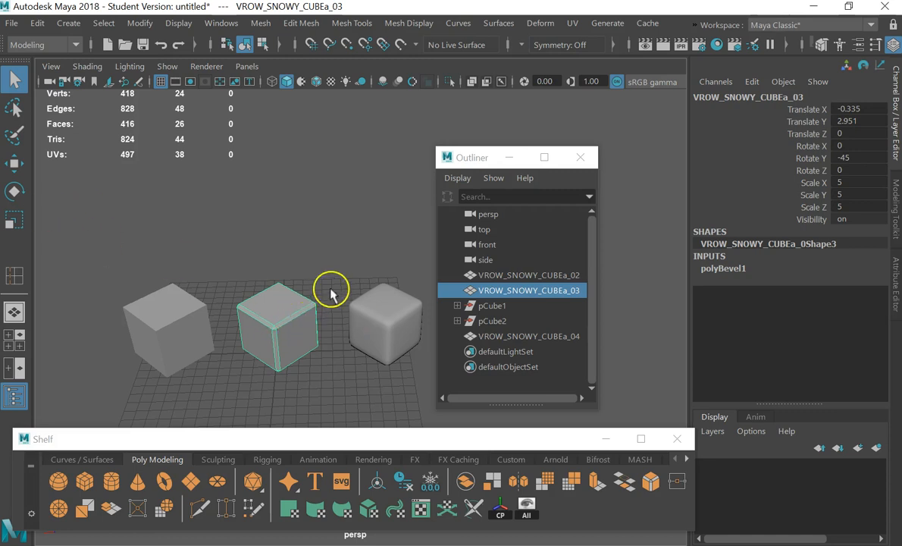
scroll(319, 290, "down", 3)
left_click_drag(473, 157, 595, 126)
mouse_move(421, 294)
left_mouse_down("alt")
mouse_move(451, 260)
mouse_move(396, 295)
mouse_move(440, 308)
mouse_move(443, 291)
mouse_move(426, 298)
mouse_move(443, 258)
mouse_move(416, 294)
left_mouse_up("alt")
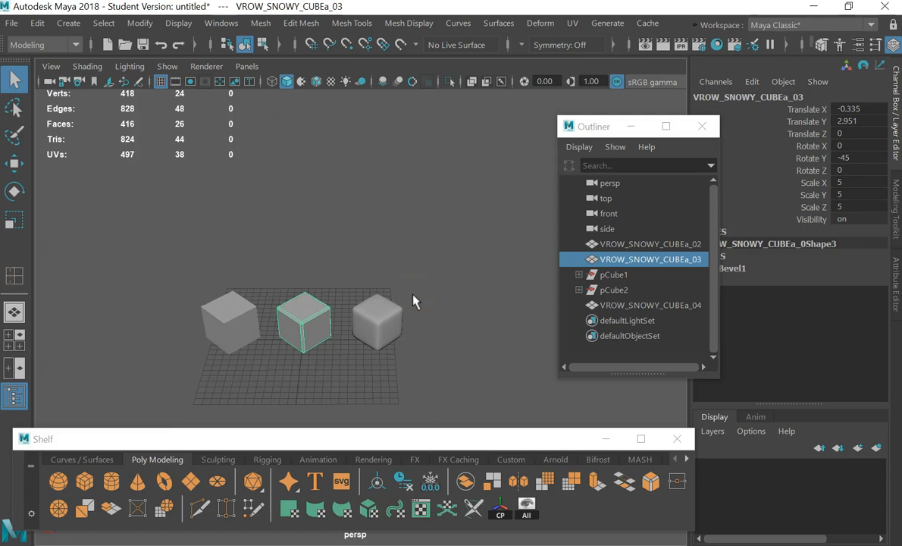
left_click_drag(275, 293, 317, 285, "alt")
- Select the three VROW_SNOWY_CUBEa cubes in the viewport and hide them
left_click_drag(488, 265, 157, 370)
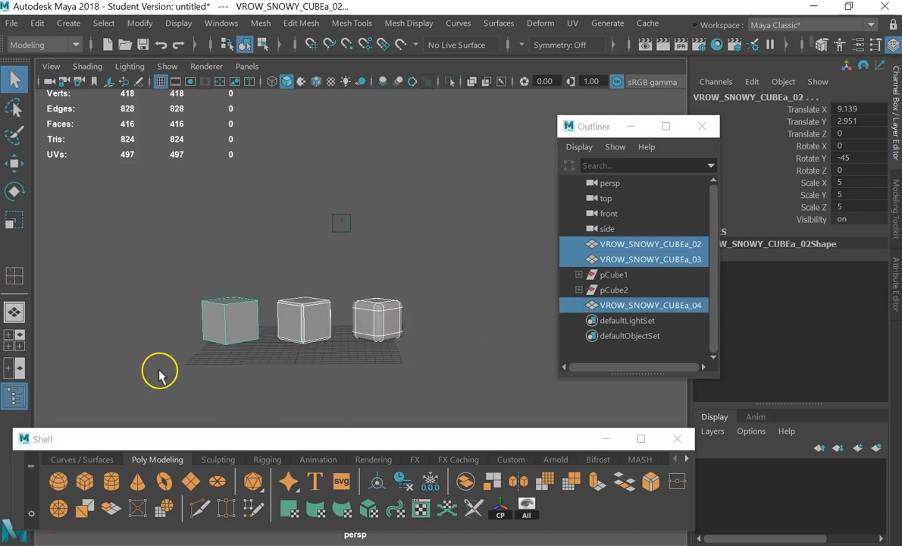
left_click(338, 367)
left_click(640, 244)
left_click_drag(428, 251, 246, 355)
key("ctrl+h")
middle_click_drag(252, 352, 244, 287, "alt")
left_click_drag(227, 298, 194, 331, "alt")
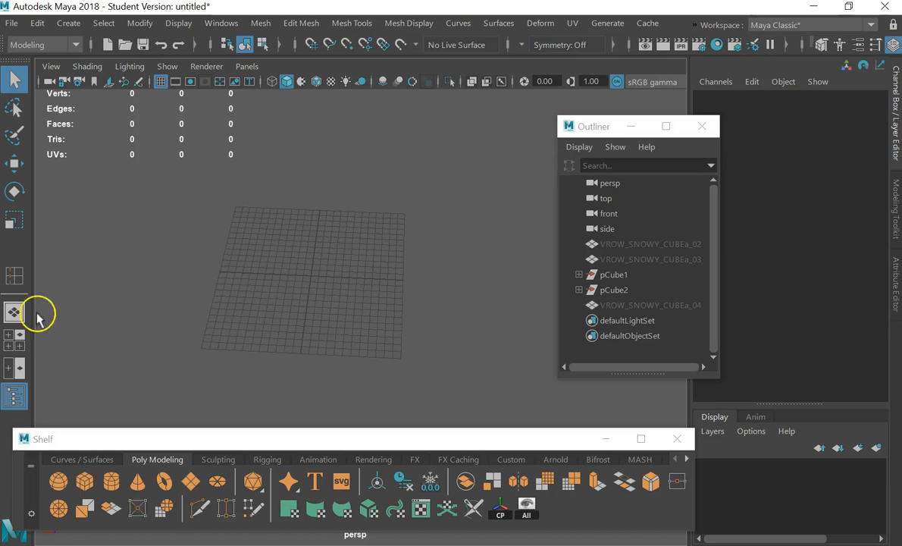
- Create a polygon sphere at the grid's centre and frame it
left_click(59, 481)
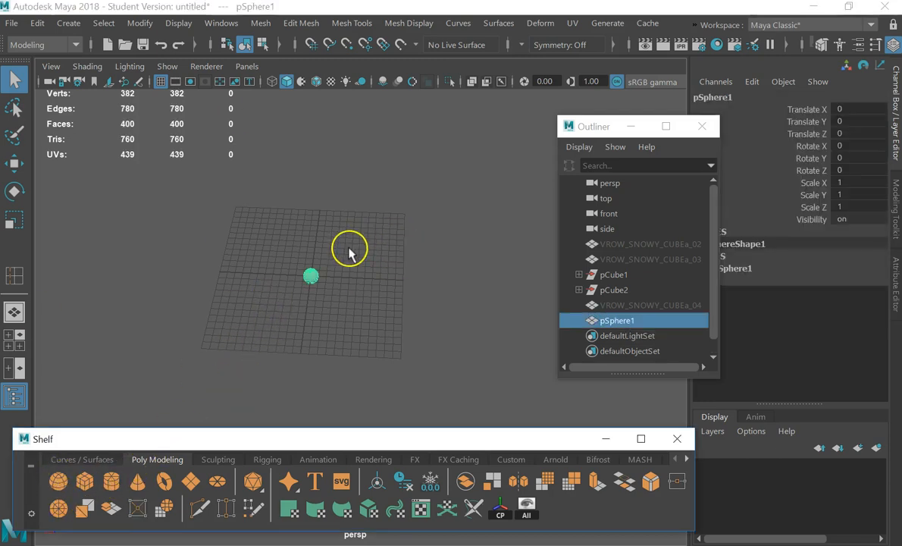
key("f")
left_click_drag(332, 255, 401, 248, "alt")
scroll(406, 272, "down", 3)
- Select all faces of the sphere's upper half and move them straight up to stretch it into a tall capsule
right_click_drag(398, 269, 390, 163)
left_click_drag(390, 163, 336, 231, "alt")
left_click_drag(216, 178, 508, 317)
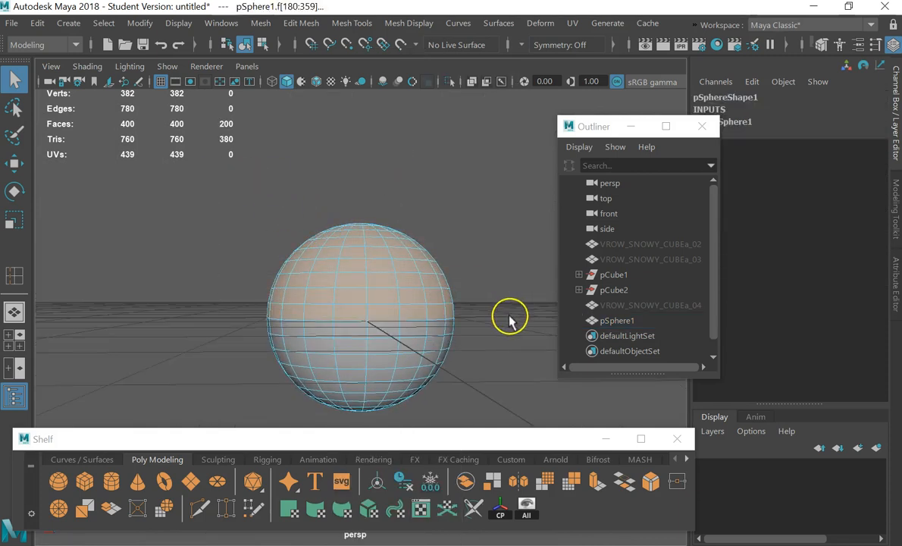
key("w")
left_click_drag(367, 201, 347, 31)
scroll(448, 344, "down", 5)
scroll(429, 250, "up", 2)
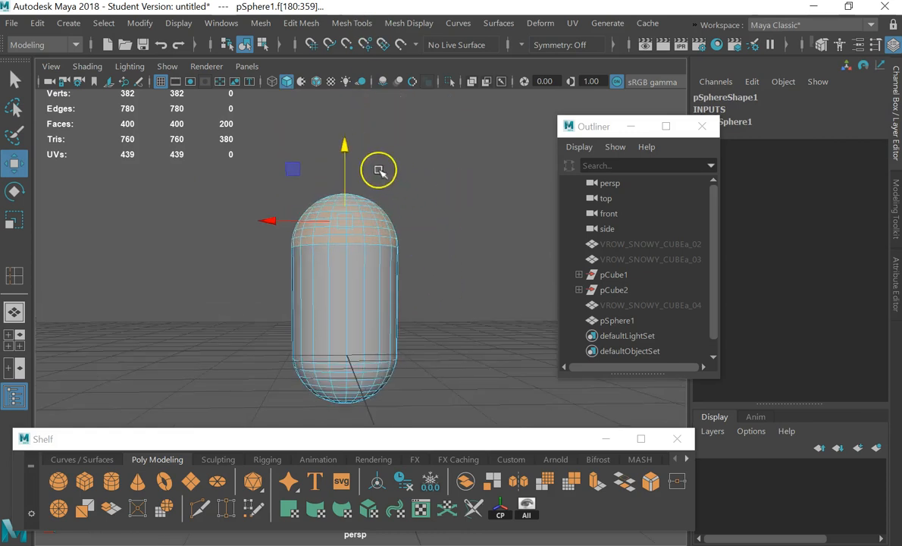
left_click_drag(349, 147, 349, 90)
left_click_drag(429, 189, 363, 218, "alt")
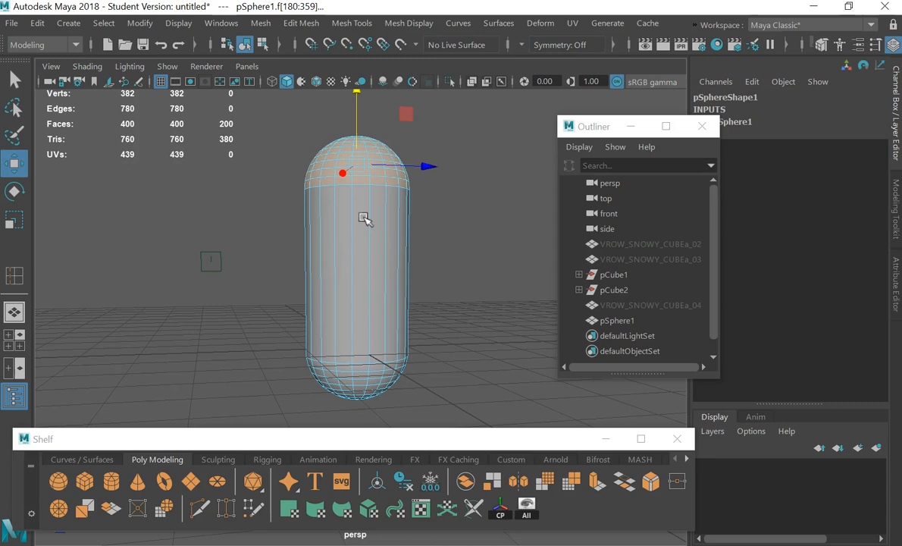
- Return the capsule to object mode, toggle its smooth mesh preview to compare the dome transition, and inspect the dome without wireframe
left_click(368, 234)
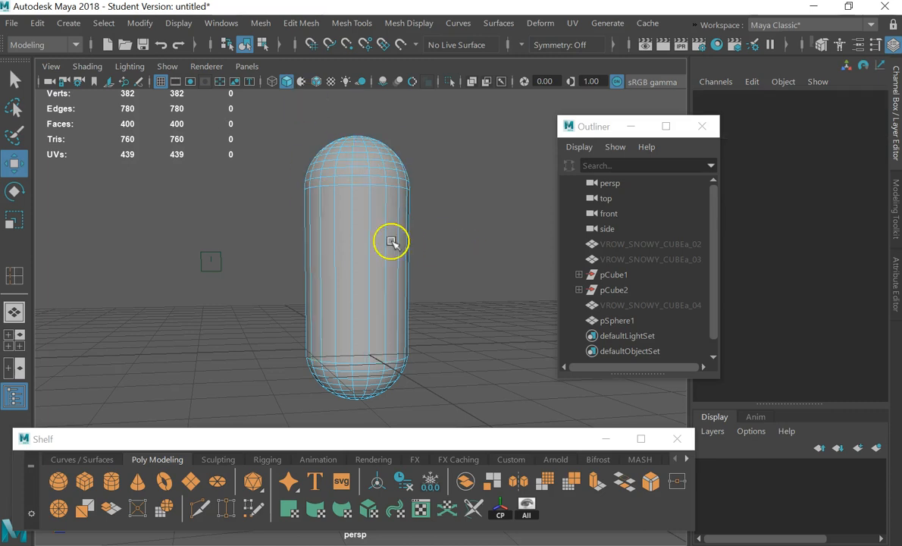
right_click_drag(379, 114, 457, 79)
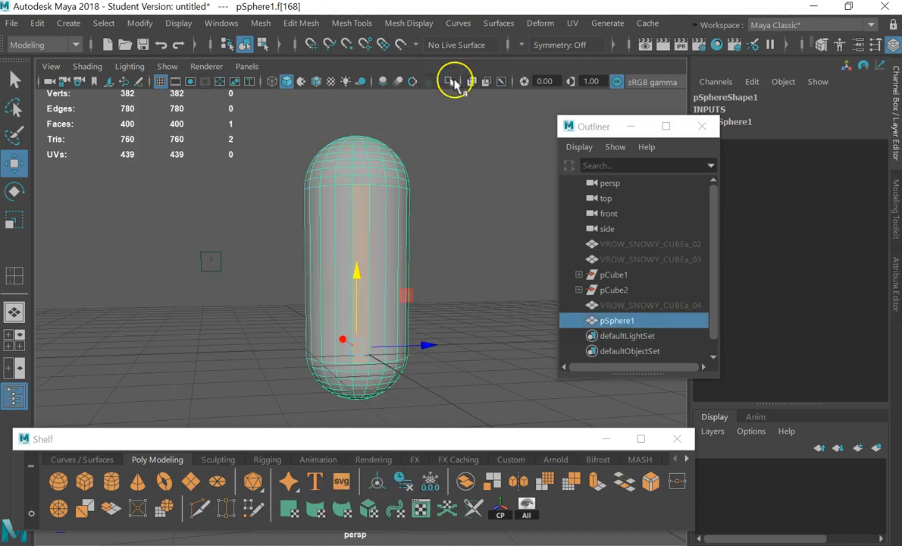
key("3")
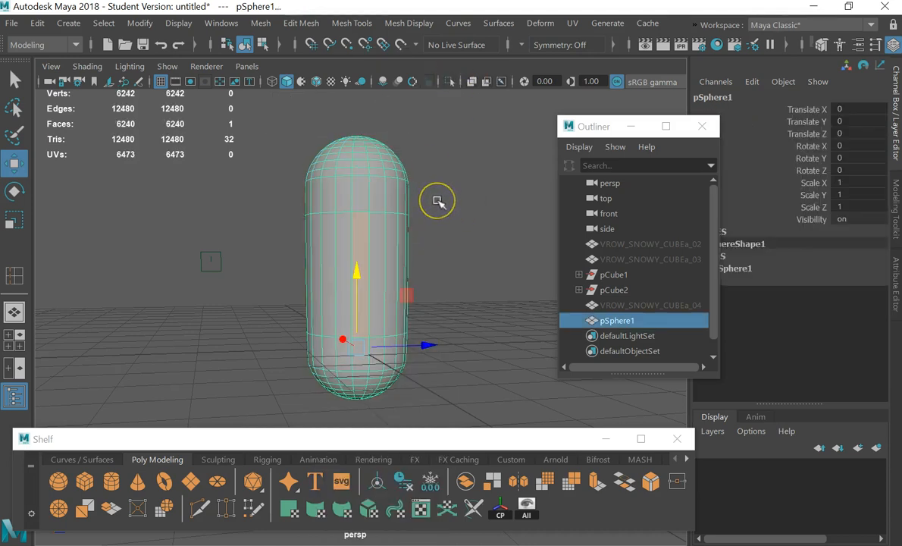
key("1")
key("3")
key("1")
key("3")
key("1")
middle_click_drag(376, 153, 377, 217, "alt")
left_click(455, 235)
scroll(360, 258, "up", 2)
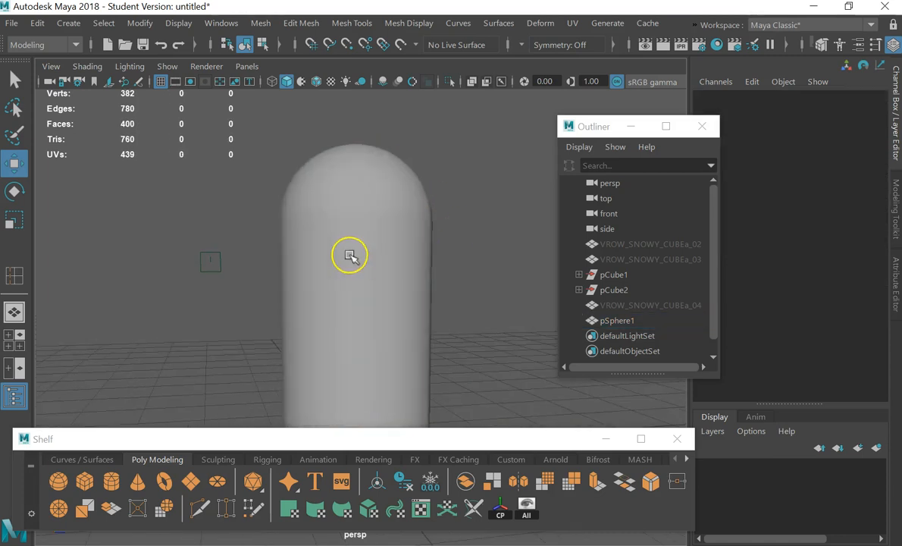
scroll(306, 230, "up", 4)
- Insert three closely spaced edge loops on the capsule just below its upper dome and minimize the Outliner
left_click(315, 177)
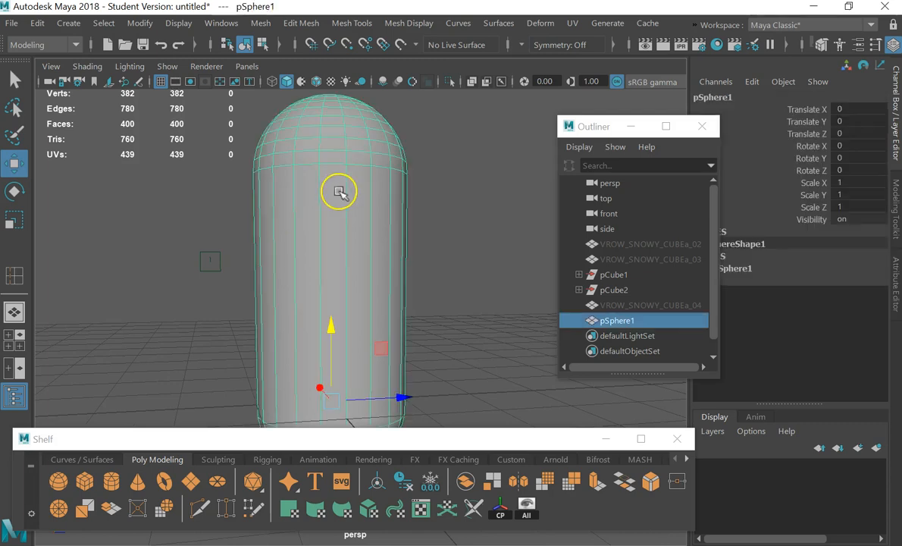
key("space")
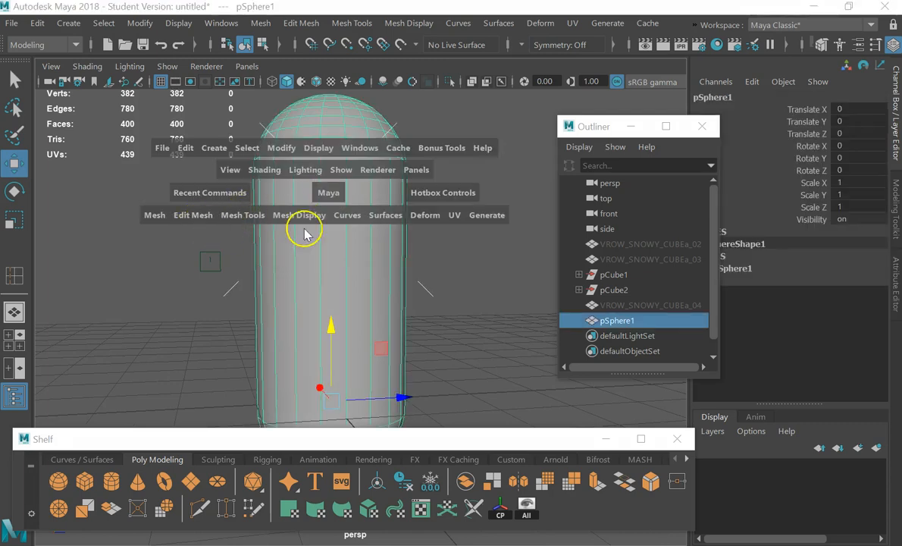
left_click(199, 220)
left_click(74, 222)
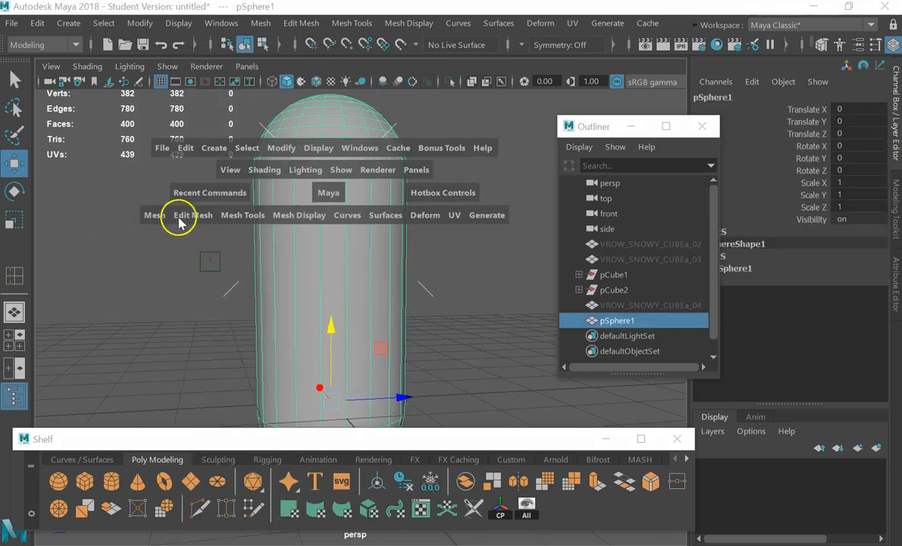
left_click(235, 217)
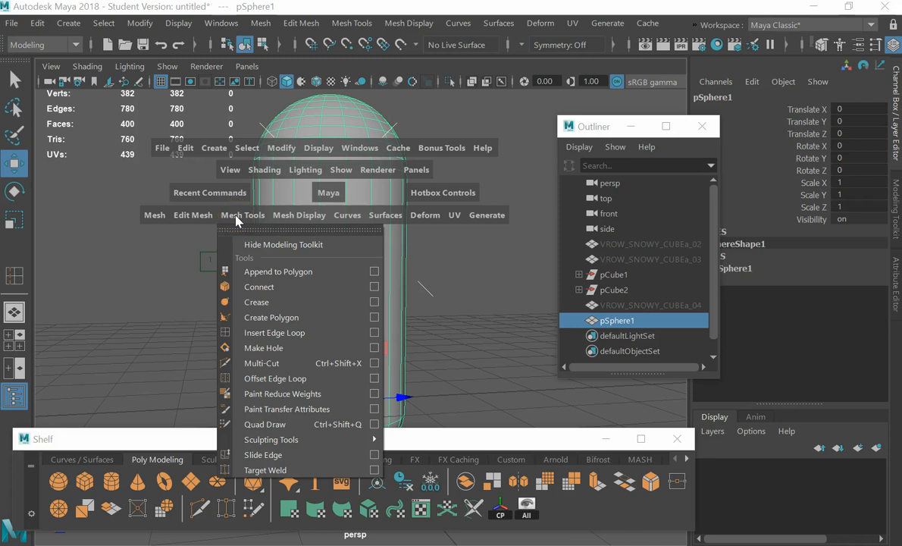
left_click(278, 332)
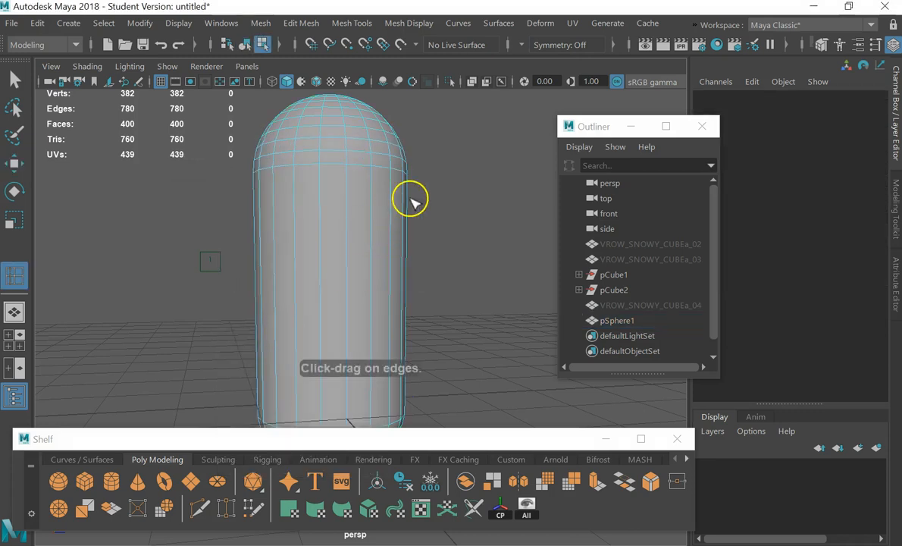
left_click_drag(406, 198, 407, 185)
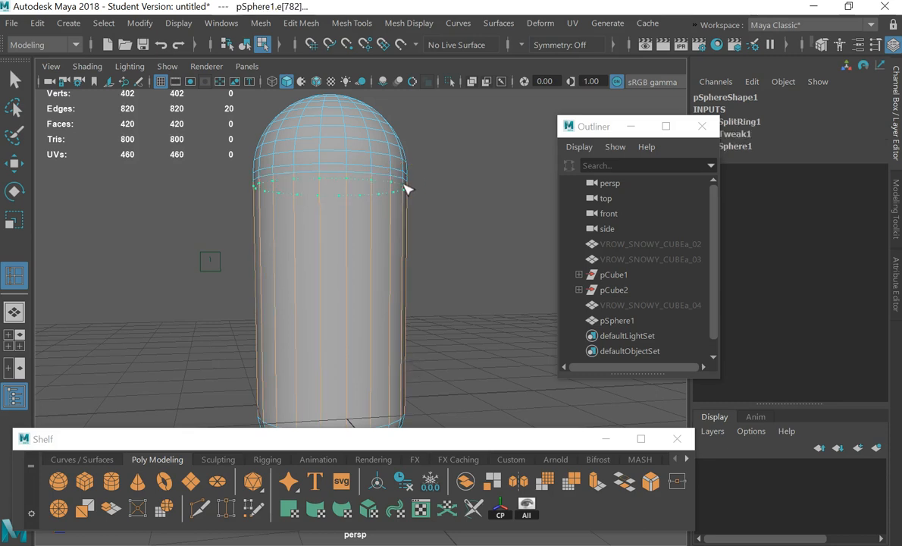
left_click_drag(406, 188, 375, 204)
scroll(402, 182, "up", 5)
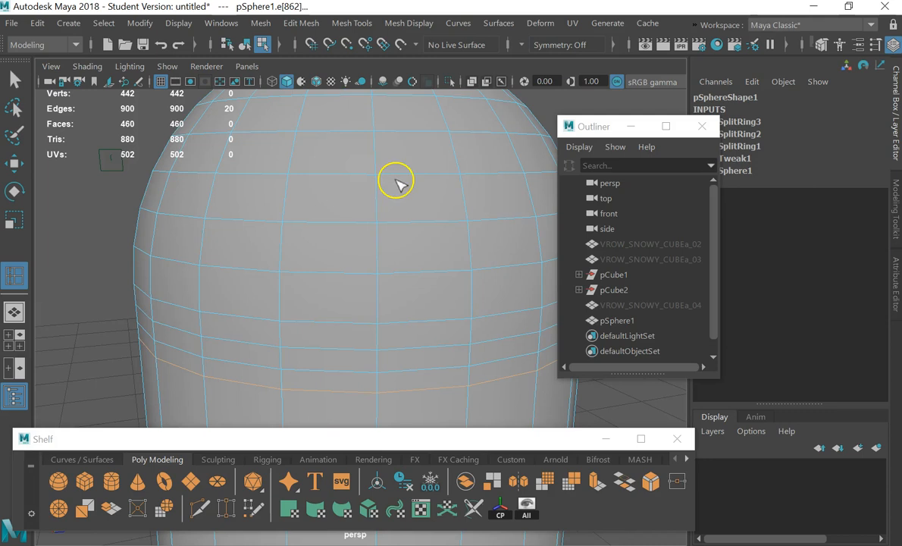
scroll(397, 183, "down", 3)
left_click(630, 126)
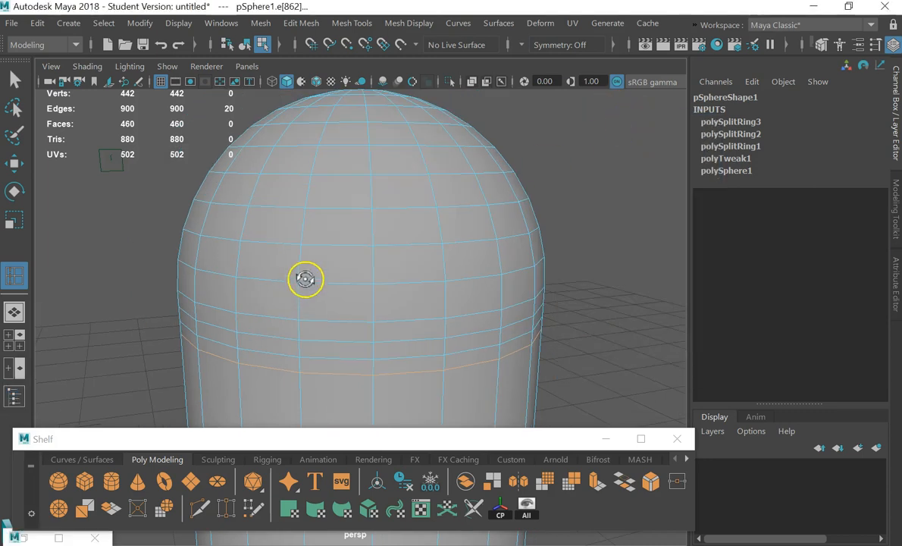
left_click_drag(305, 279, 302, 270, "alt")
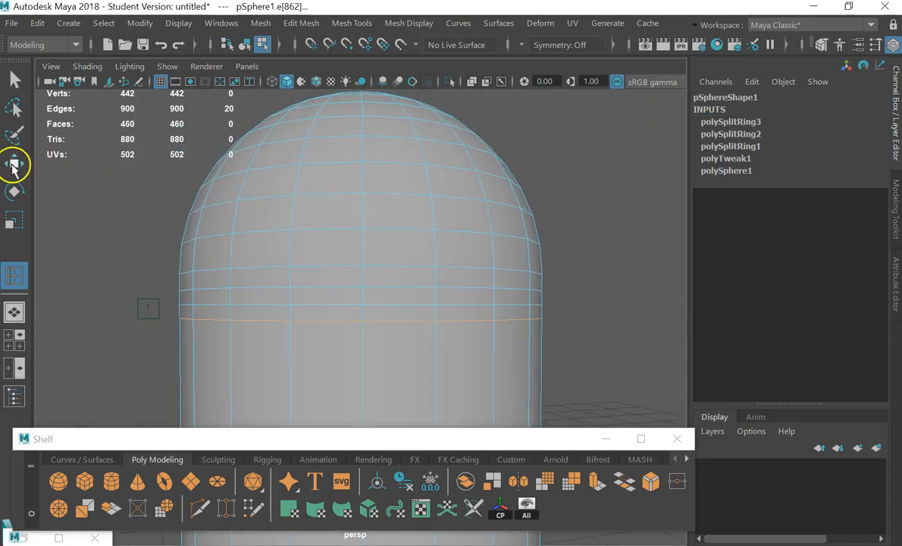
- Leave the edge loop tool, select the middle of the loops below the dome and scale it outward into a sharp ridge
left_click(212, 306)
key("ctrl+z")
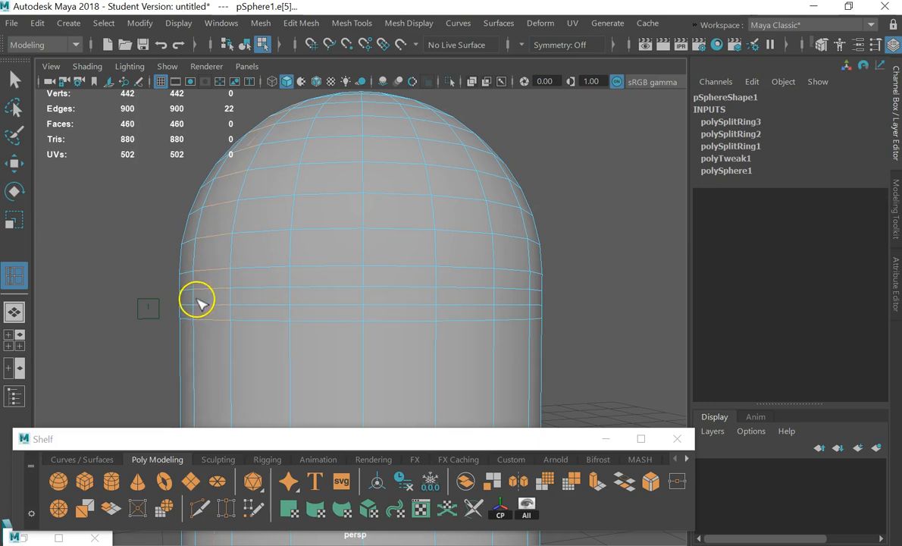
left_click(15, 80)
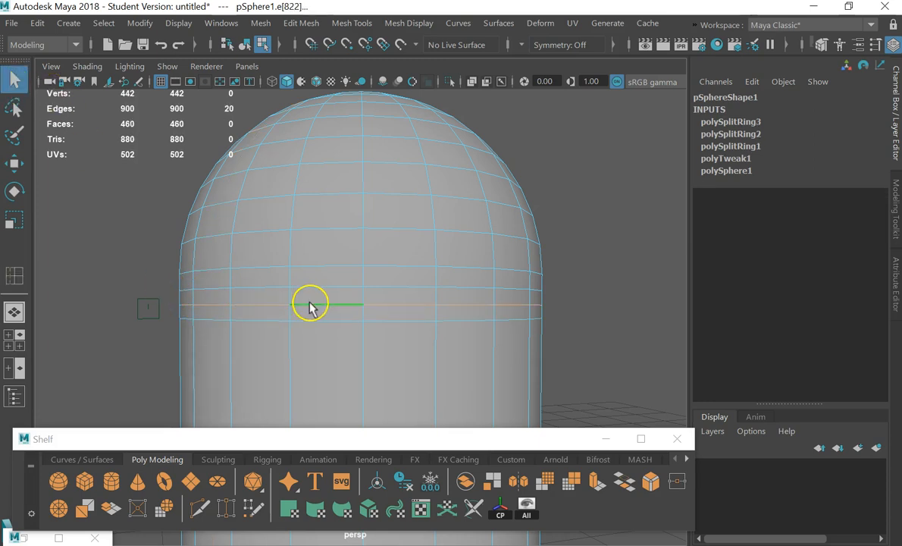
key("w")
key("e")
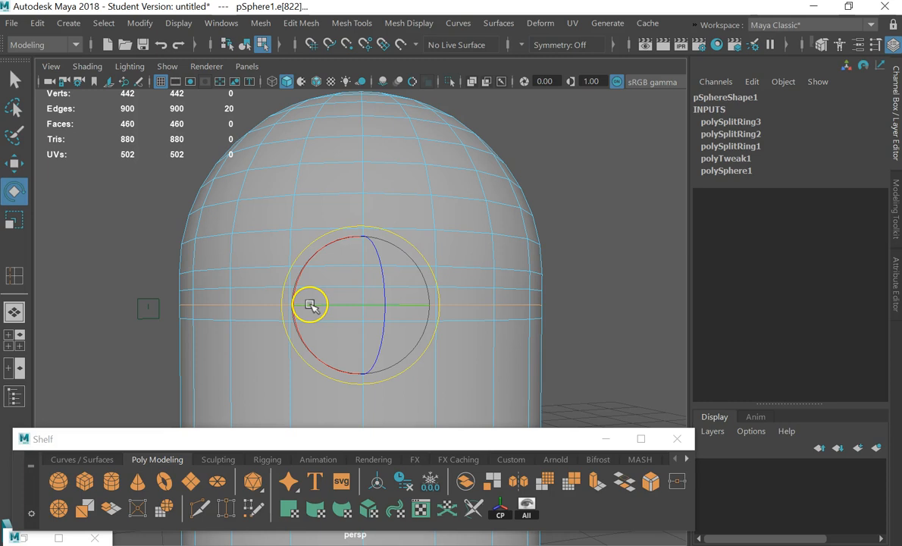
key("r")
left_click_drag(350, 304, 383, 305)
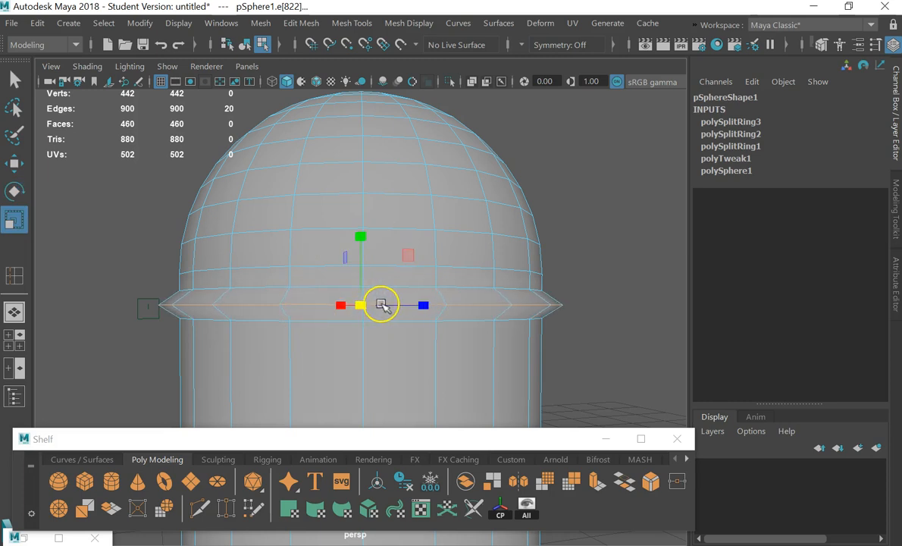
- Select the edge loop directly above the ridge and scale it slightly outward to soften the slope
double_click(265, 286)
left_click_drag(368, 293, 379, 295)
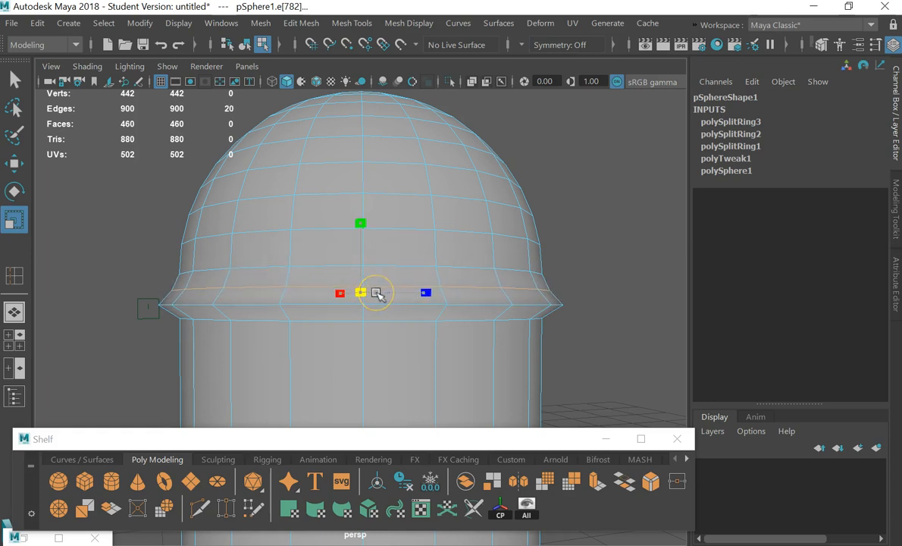
left_click_drag(378, 294, 378, 294)
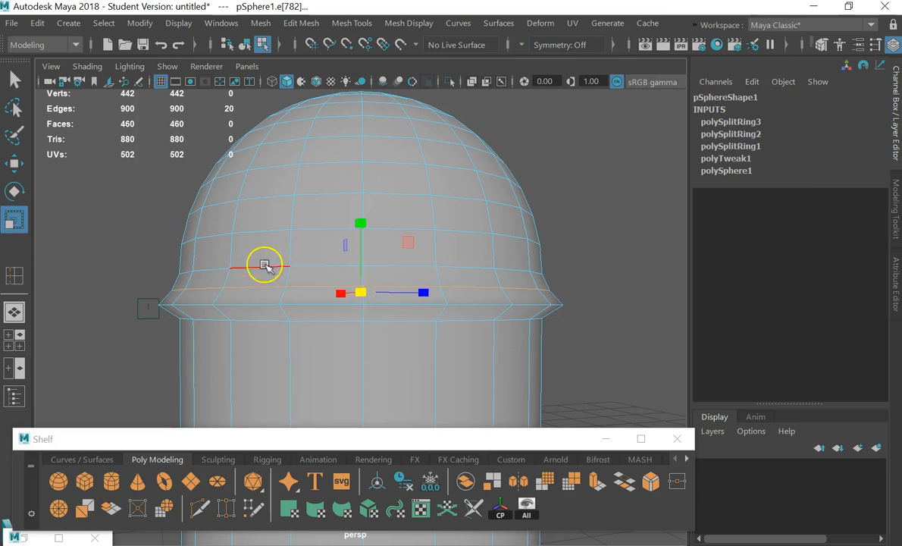
- Insert two edge loops on the lower dome just above the flared ridge and leave the edge loop tool
key("space")
left_click(147, 287)
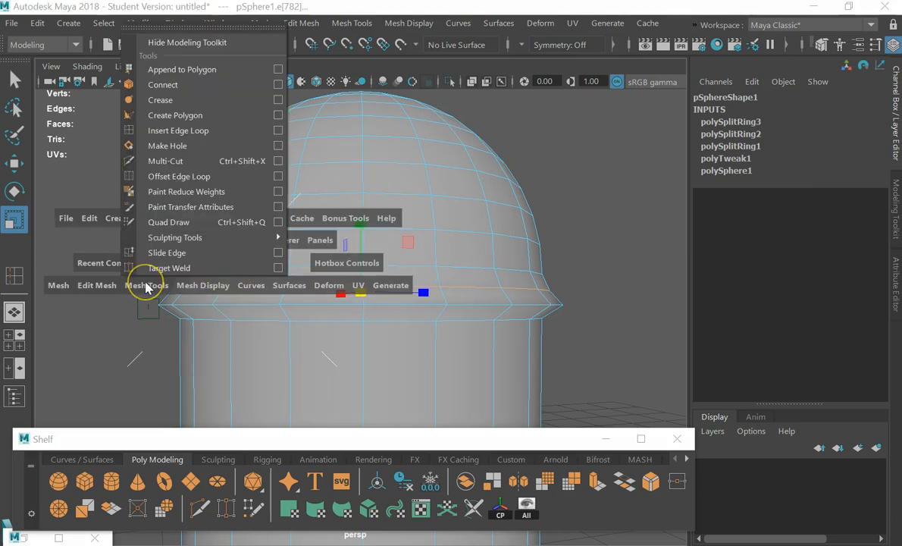
left_click(217, 159)
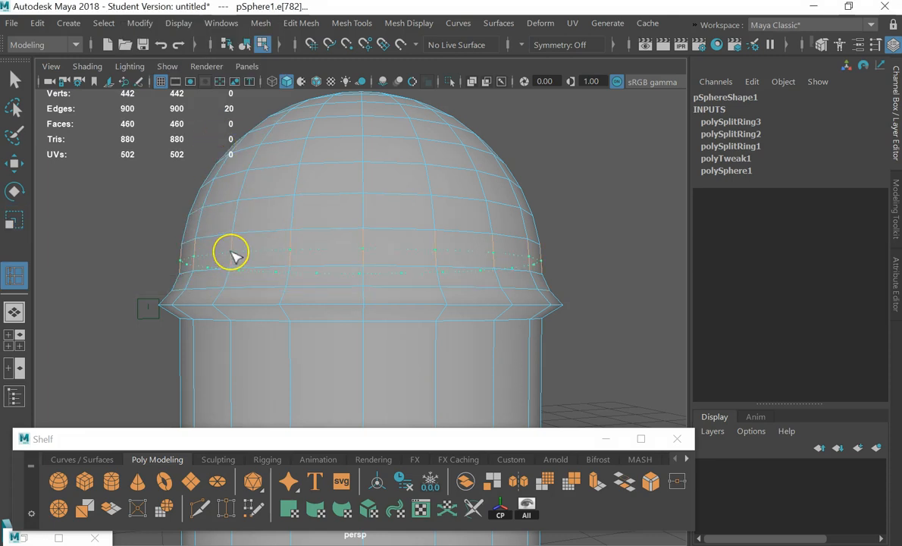
left_click(233, 261, "ctrl")
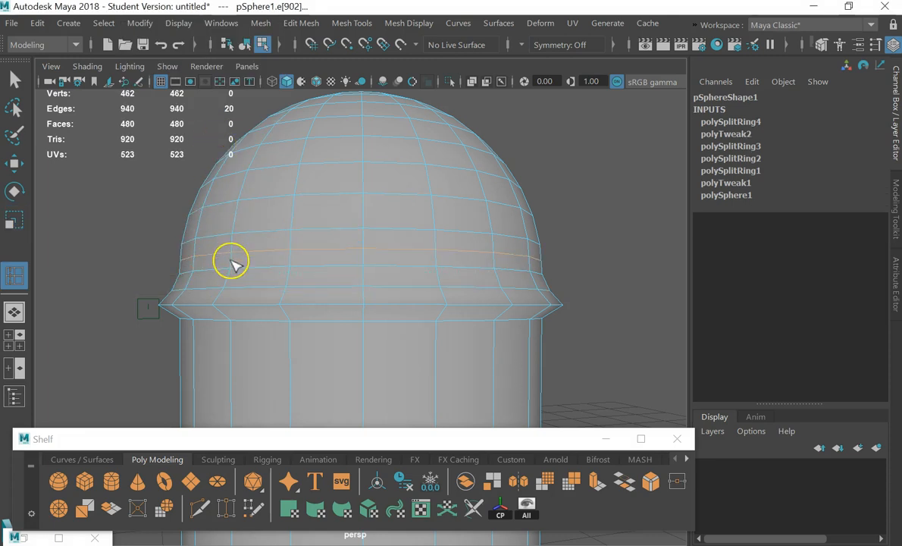
left_click(234, 261, "ctrl")
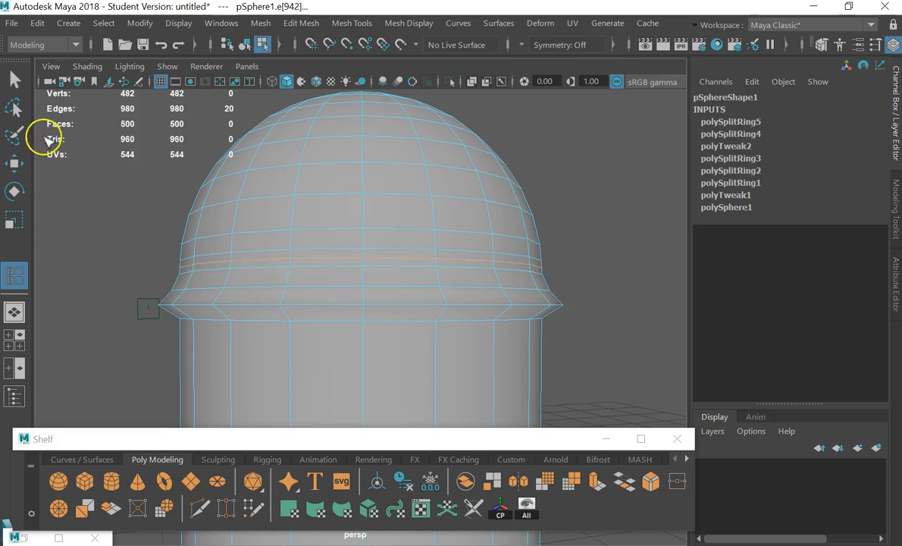
left_click(15, 79)
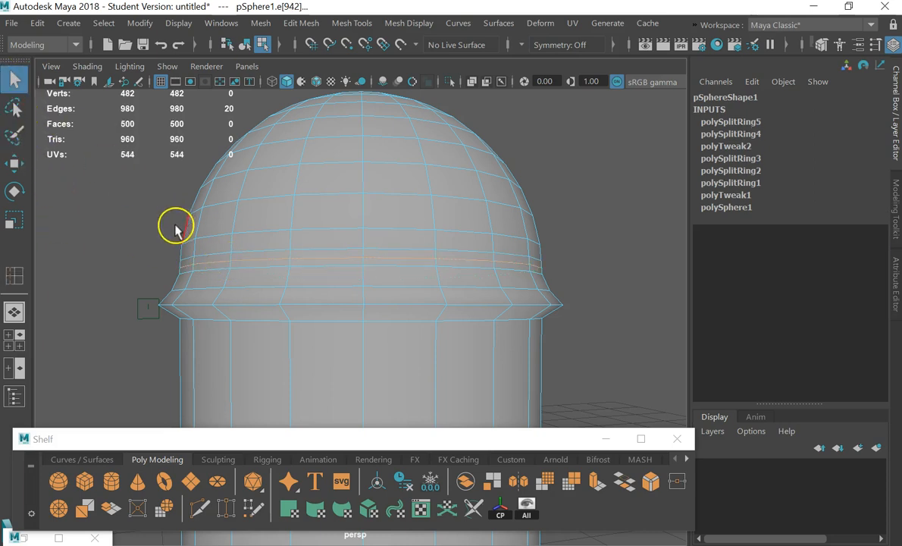
- Select the second edge loop above the ridge's tip and scale it outward to form a step under the dome
scroll(176, 227, "up", 3)
left_click_drag(336, 252, 160, 307, "alt")
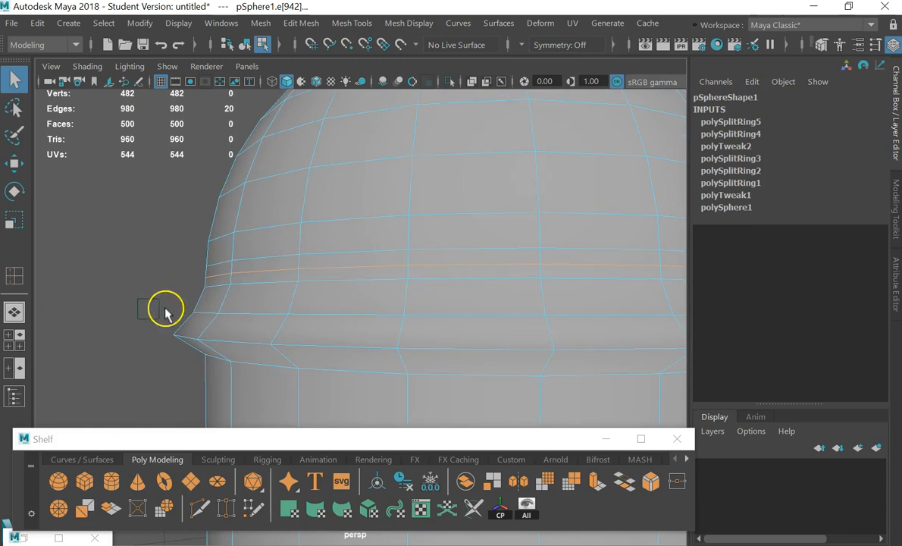
double_click(224, 289)
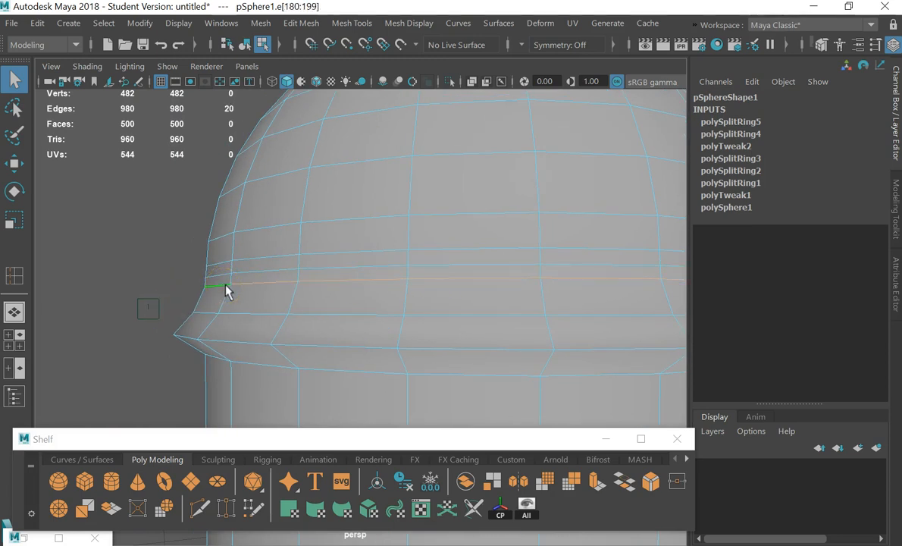
key("w")
key("e")
key("r")
left_click_drag(465, 292, 474, 292)
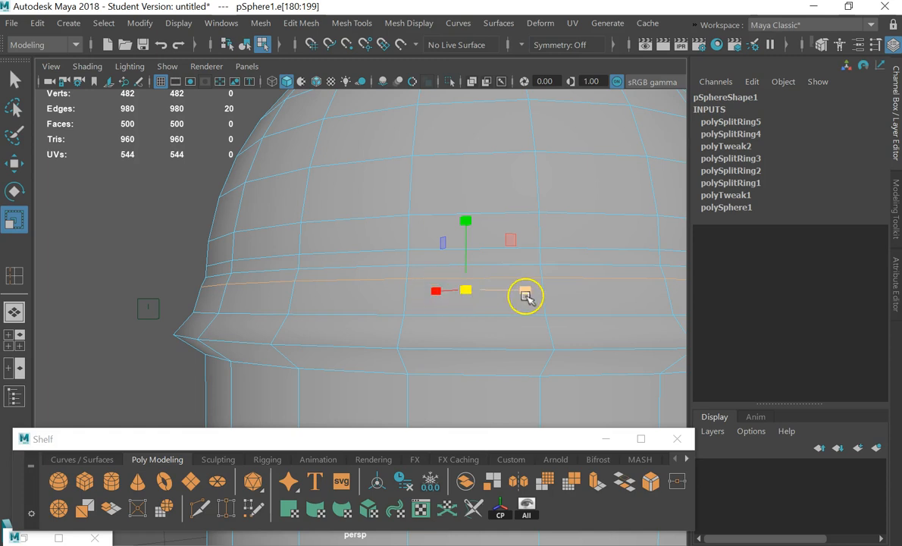
mouse_move(438, 292)
left_mouse_down()
mouse_move(125, 261)
mouse_move(599, 298)
mouse_move(324, 280)
mouse_move(431, 292)
mouse_move(436, 309)
left_mouse_up()
key("ctrl+z")
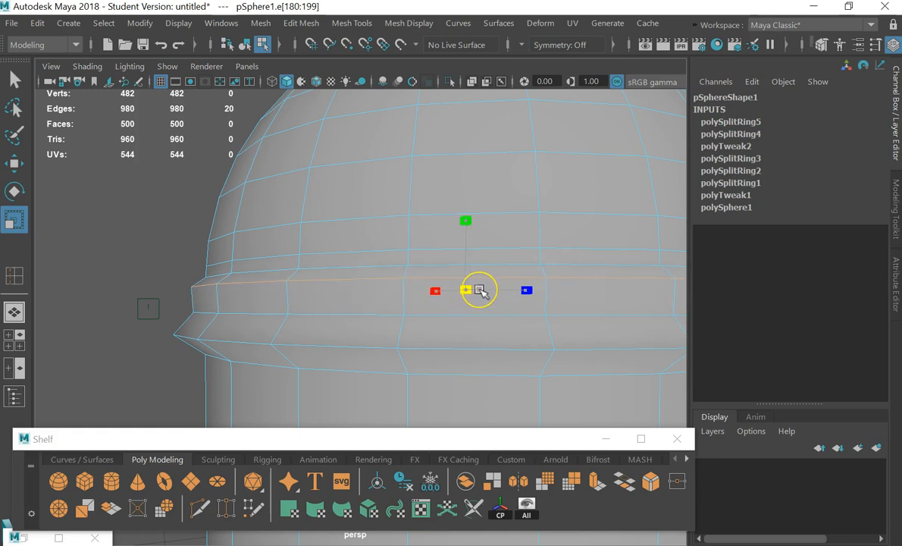
- Scale the loop directly above the ridge's tip slightly outward and lower the loop above the new step close to its upper rim
double_click(389, 315)
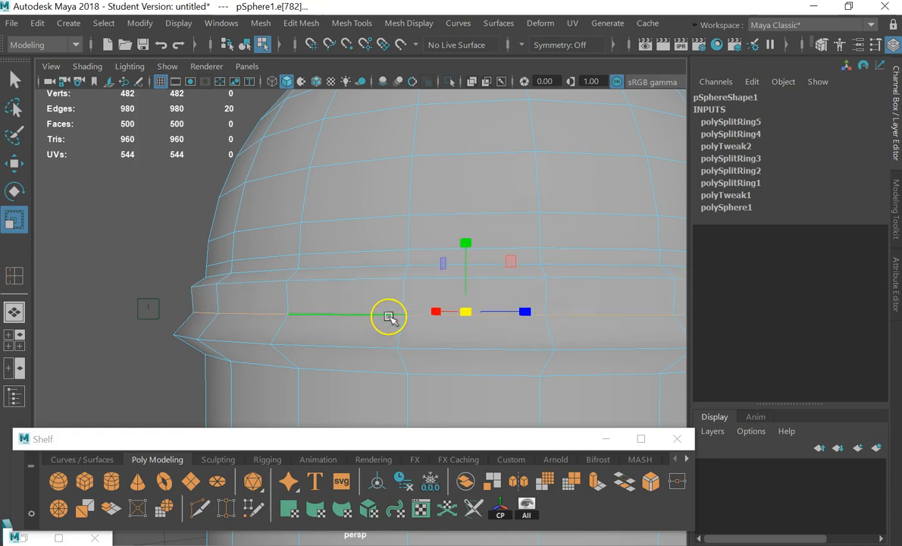
left_click_drag(468, 315, 477, 316)
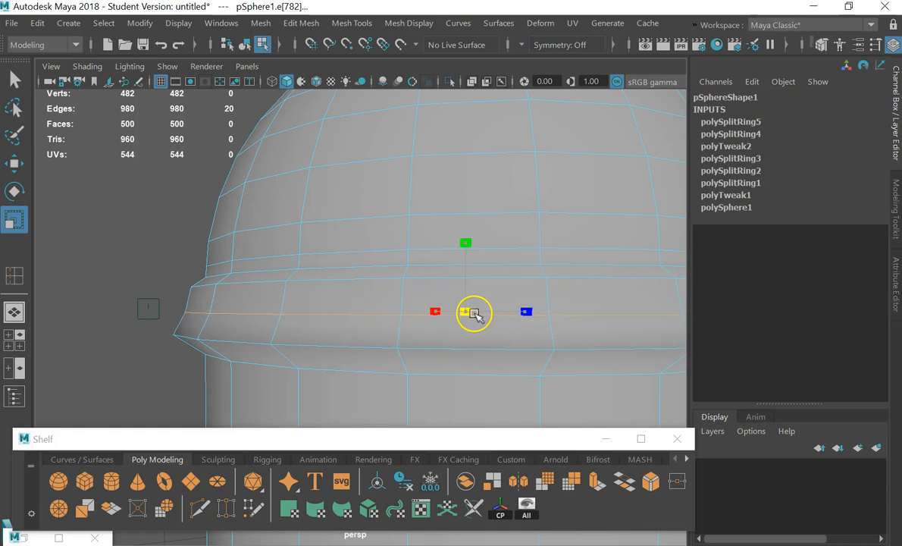
double_click(377, 265)
key("w")
left_click_drag(469, 206, 471, 215)
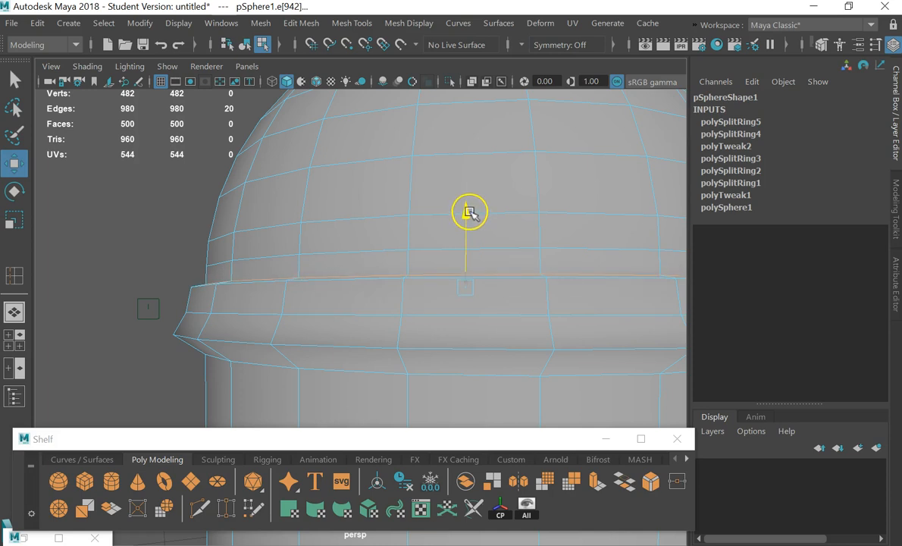
- Display the capsule in smooth mesh preview and clear the edge selection
scroll(468, 220, "down", 8)
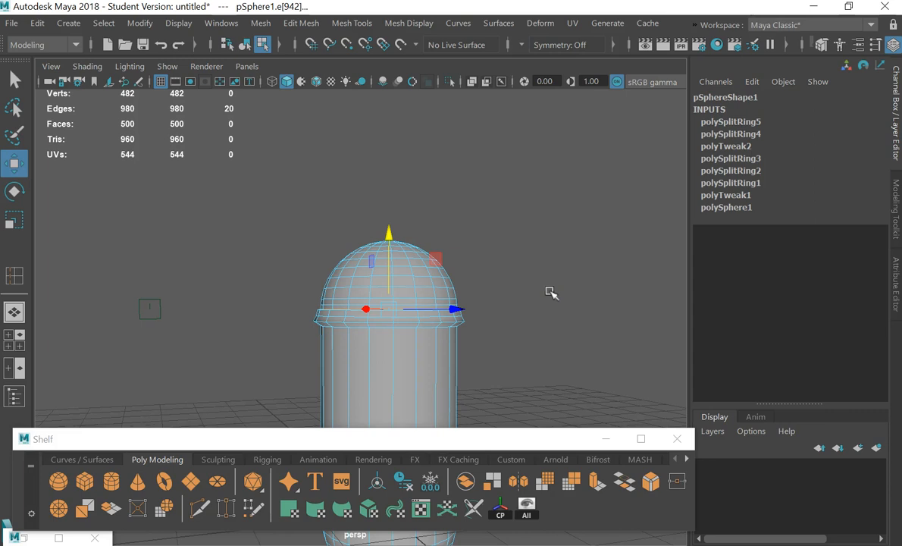
key("3")
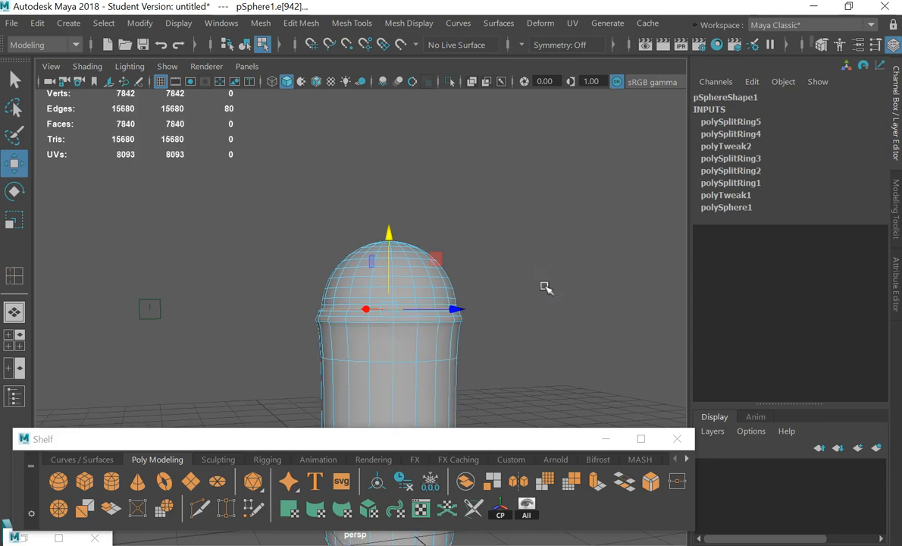
left_click(514, 303)
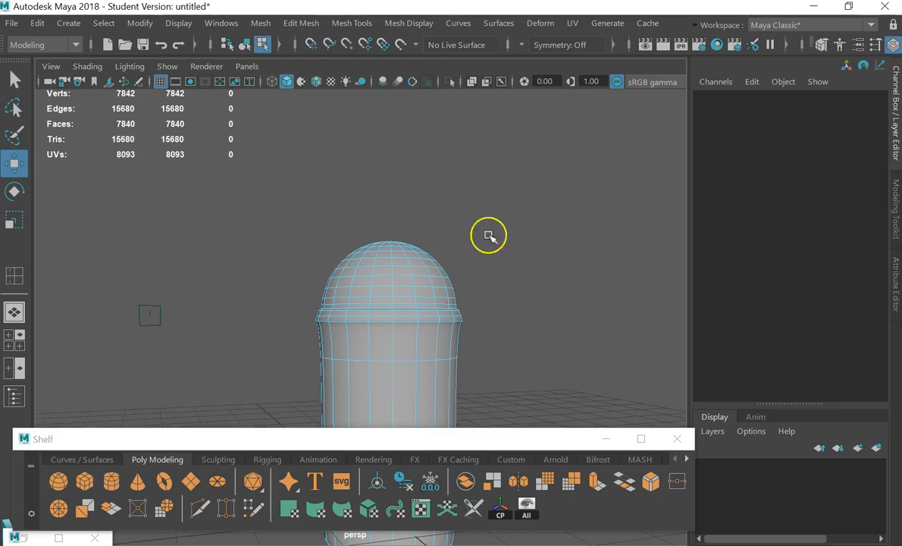
- Select all edges of the upper dome above the ridge in the enlarged front view
key("space")
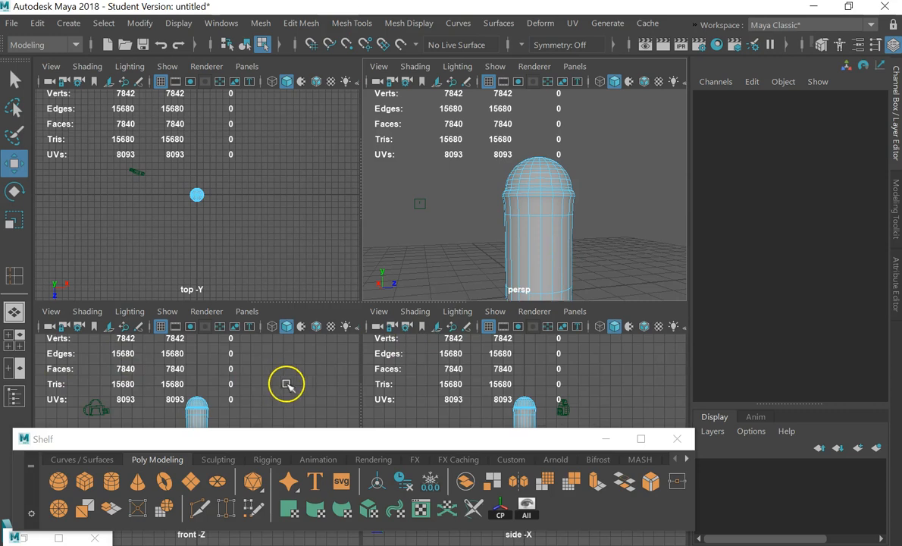
key("space")
scroll(349, 207, "up", 5)
middle_click_drag(417, 157, 428, 331, "alt")
scroll(291, 318, "up", 3)
scroll(261, 298, "up", 2)
left_click_drag(212, 175, 558, 343)
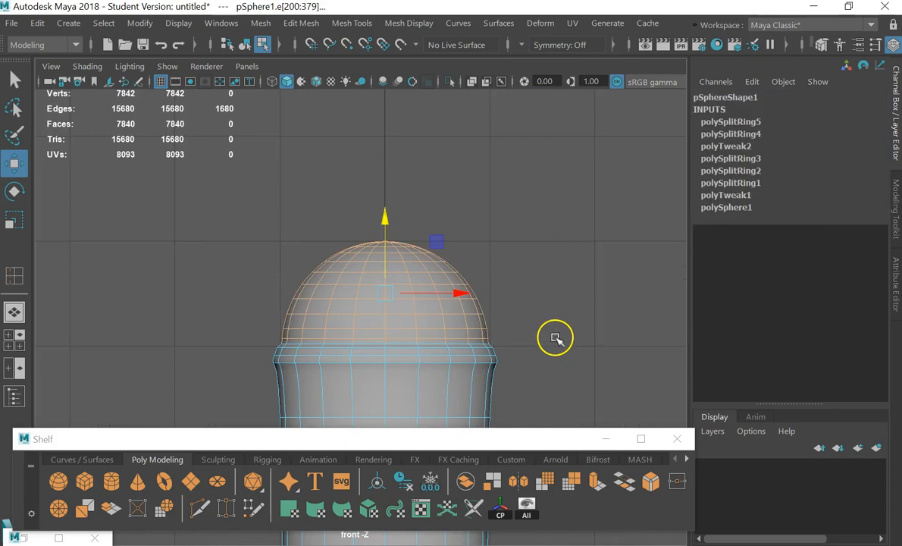
key("space")
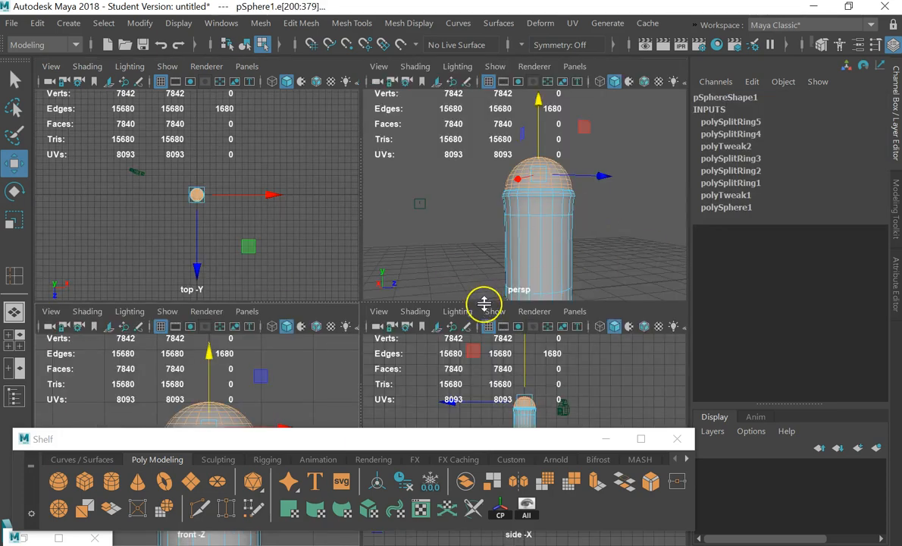
key("space")
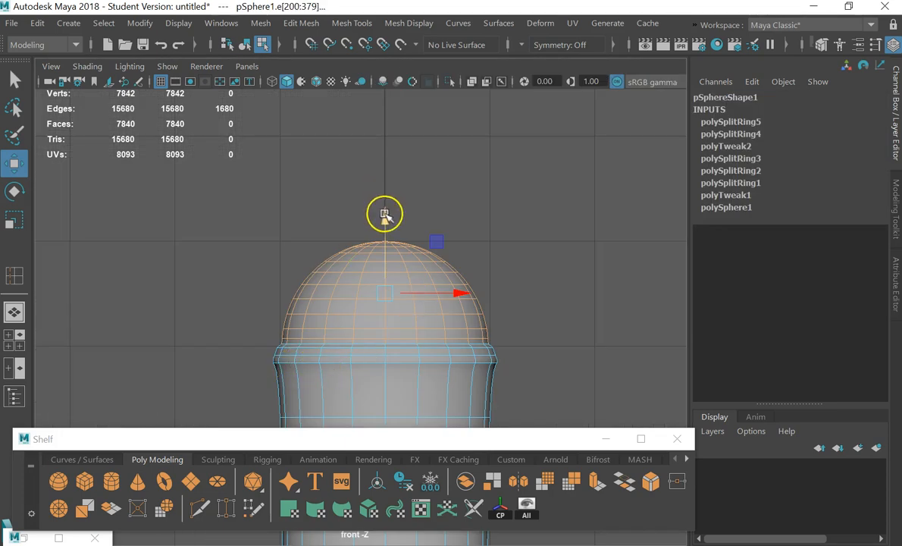
- Try to elongate the upper dome by moving its edges up and scaling them vertically, undoing each attempt
left_click_drag(385, 215, 383, 182)
key("ctrl+z")
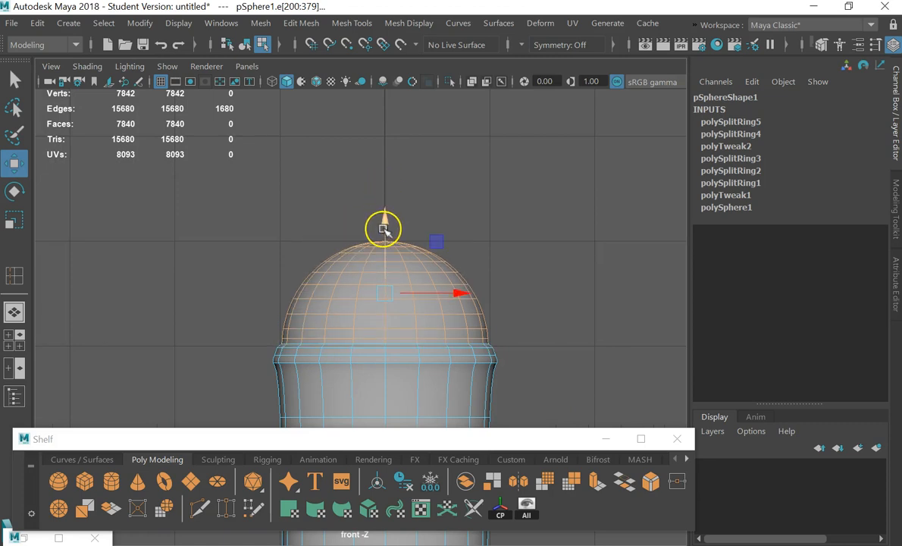
key("e")
key("r")
left_click_drag(382, 227, 391, 176)
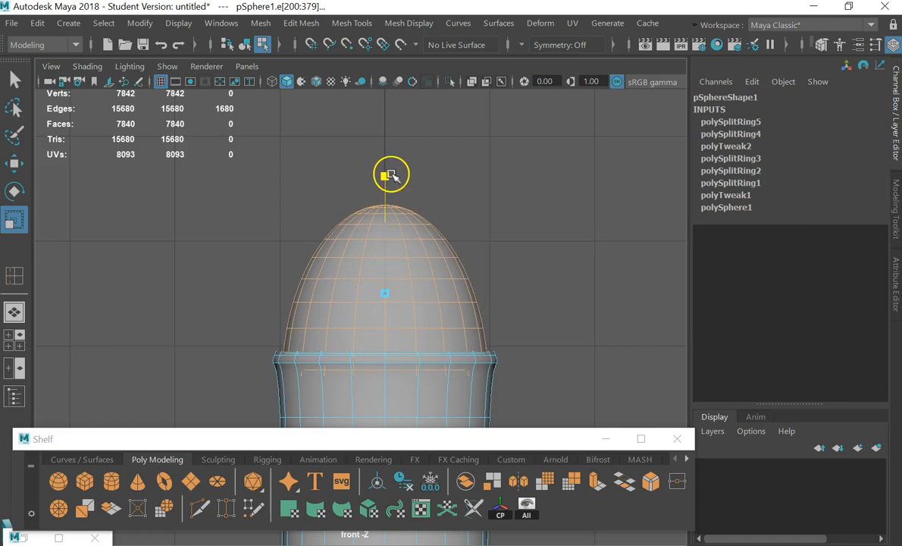
key("w")
left_click_drag(382, 214, 386, 188)
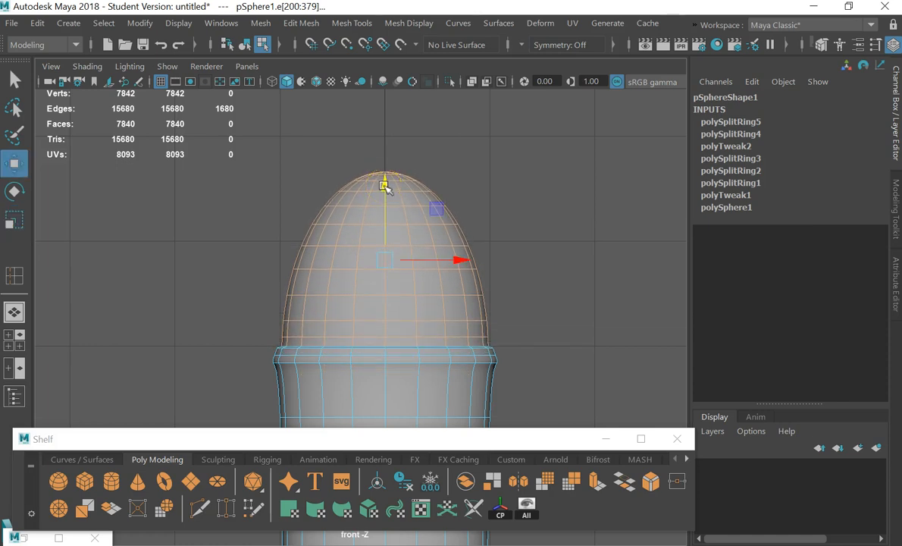
key("ctrl+z")
key("ctrl+z")
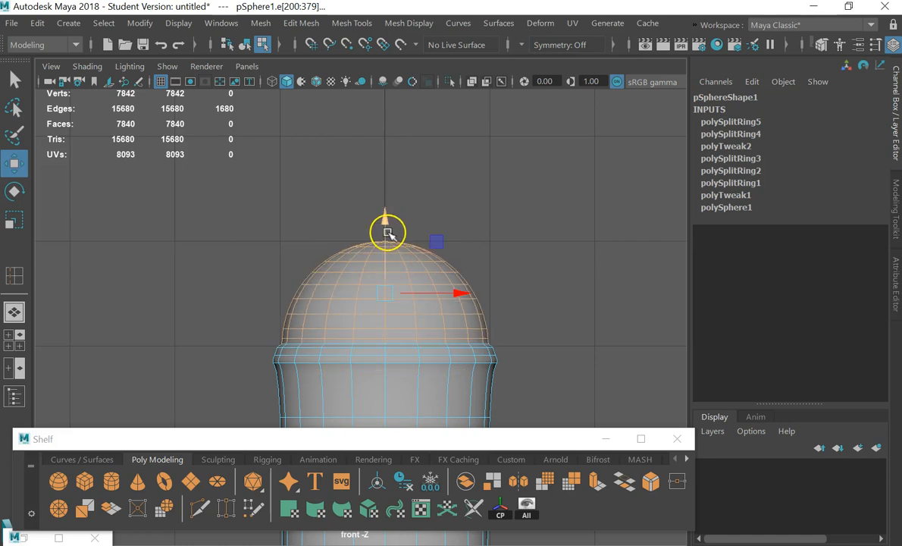
- Raise progressively smaller groups of edge rows toward the dome's top to elongate it into a taller, evenly spaced shape
left_click(470, 210)
left_click_drag(201, 187, 613, 336)
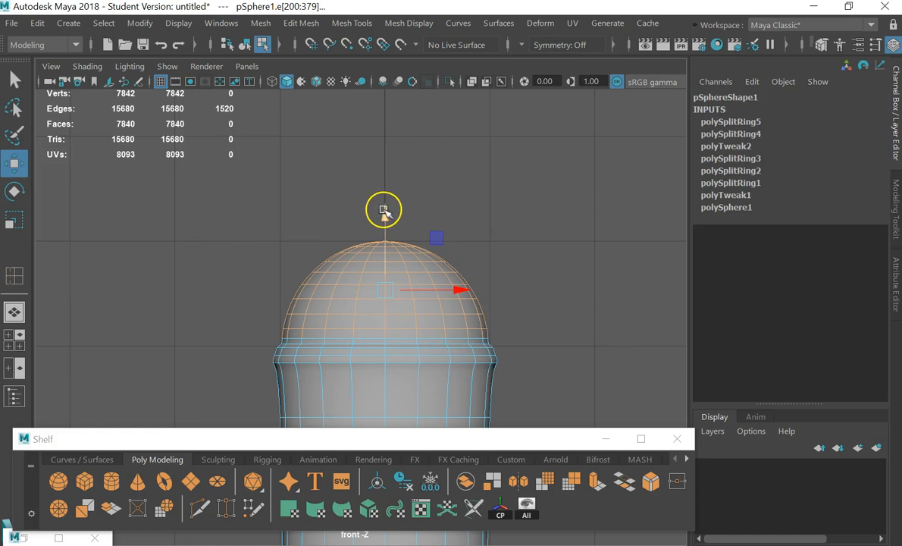
left_click(227, 171)
left_click_drag(243, 173, 520, 308)
left_click_drag(386, 198, 389, 177)
left_click(267, 171)
left_click_drag(266, 173, 551, 288)
left_click_drag(382, 169, 385, 161)
left_click(496, 169)
left_click_drag(248, 123, 502, 246)
left_click_drag(383, 160, 383, 145)
scroll(370, 304, "down", 3)
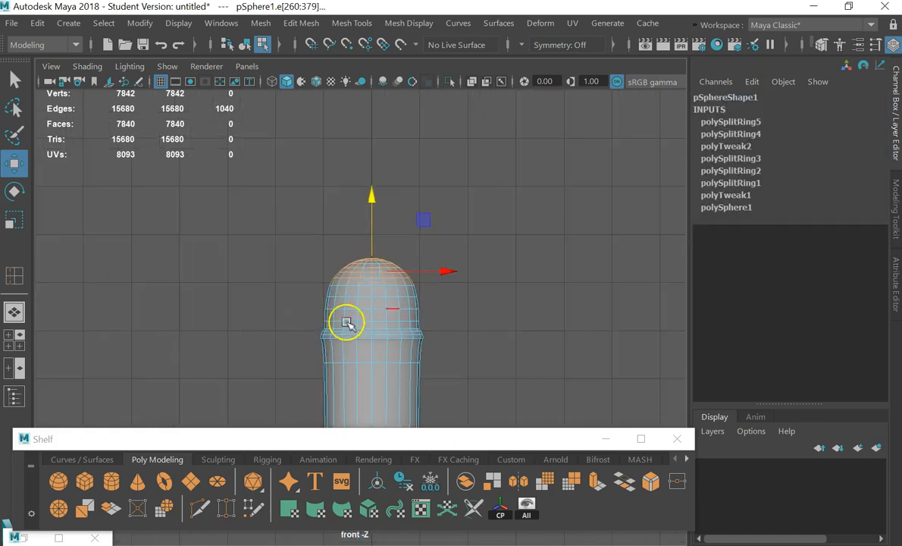
- Try to make the ridge thinner by selecting its edge loops and scaling them vertically
scroll(304, 326, "up", 5)
left_click_drag(178, 337, 641, 411)
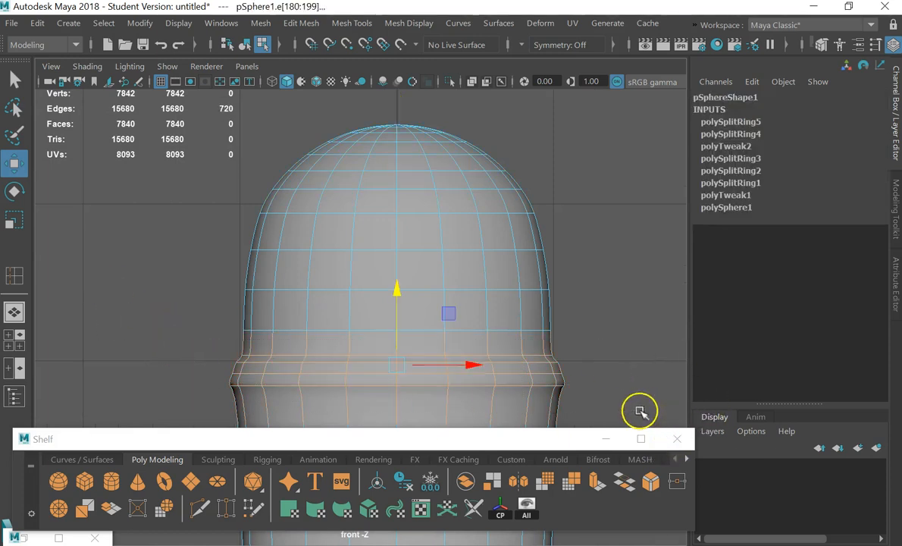
left_click(590, 363)
left_click_drag(585, 358, 177, 378)
scroll(419, 349, "up", 3)
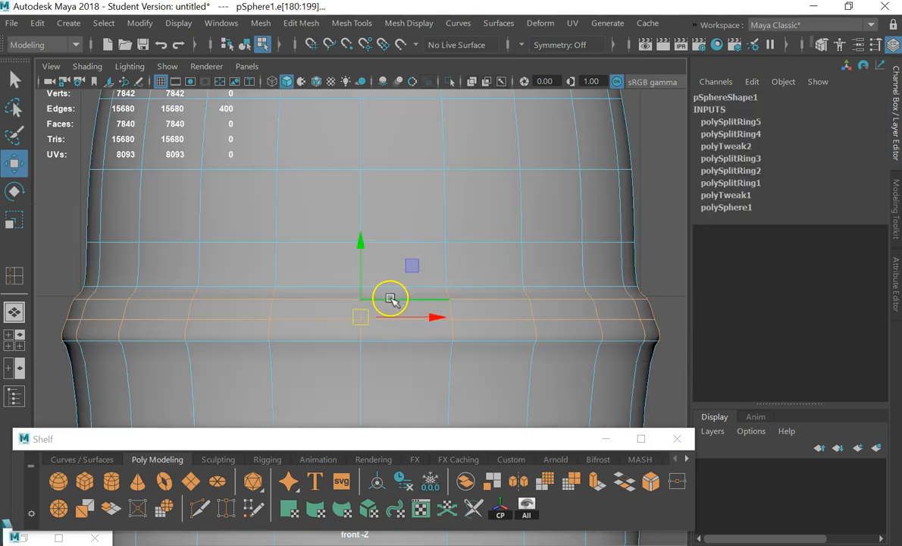
key("e")
key("r")
left_click_drag(360, 247, 362, 281)
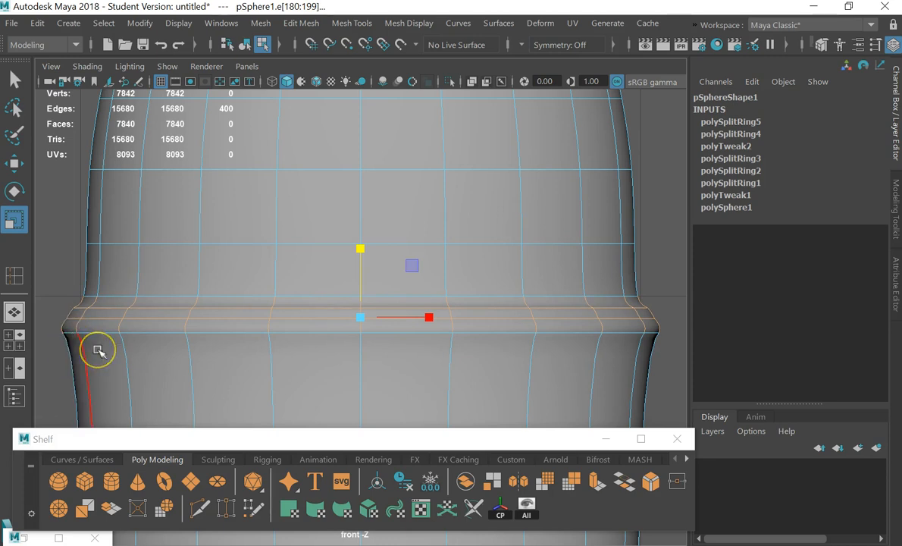
left_click(58, 364)
- Insert an edge loop just below the ridge to sharpen its underside and leave the edge loop tool
key("space")
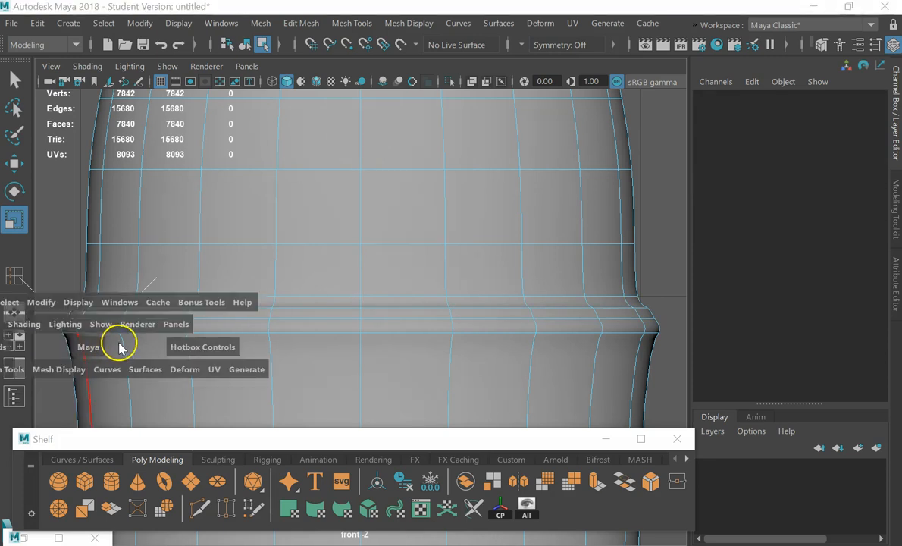
key("space")
left_click(438, 295)
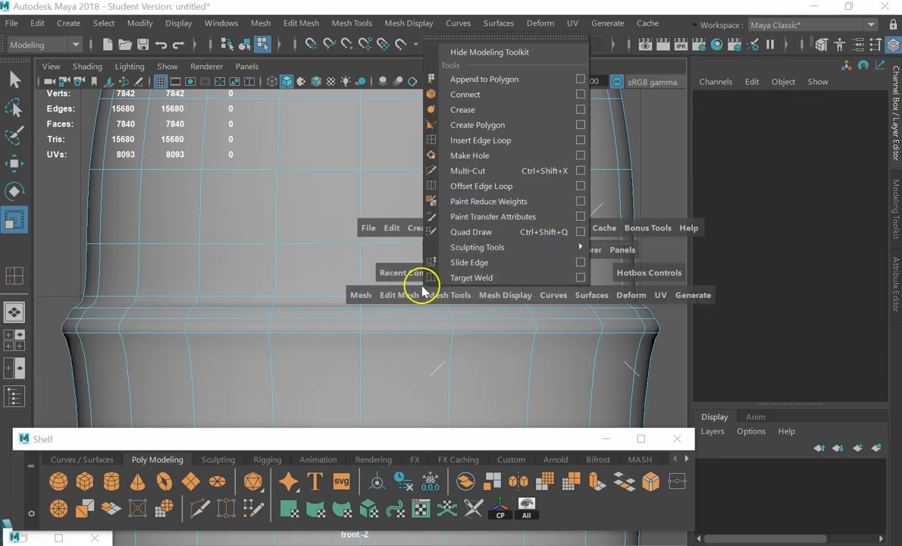
left_click(413, 297)
left_click(413, 296)
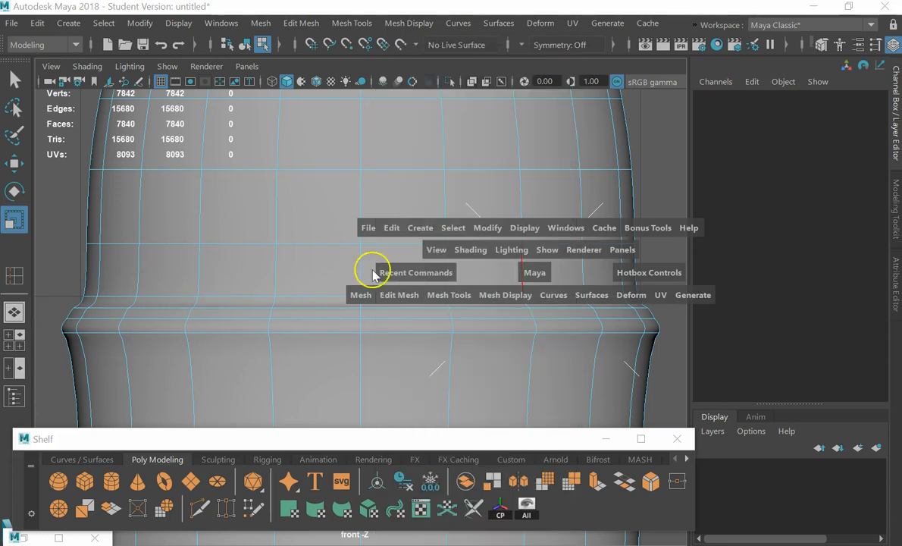
left_click(438, 295)
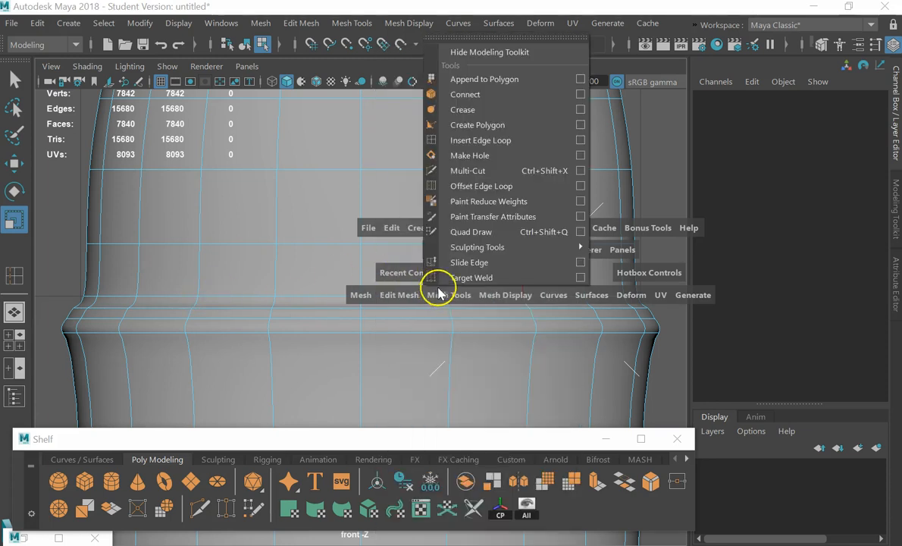
left_click(530, 140)
left_click(528, 347)
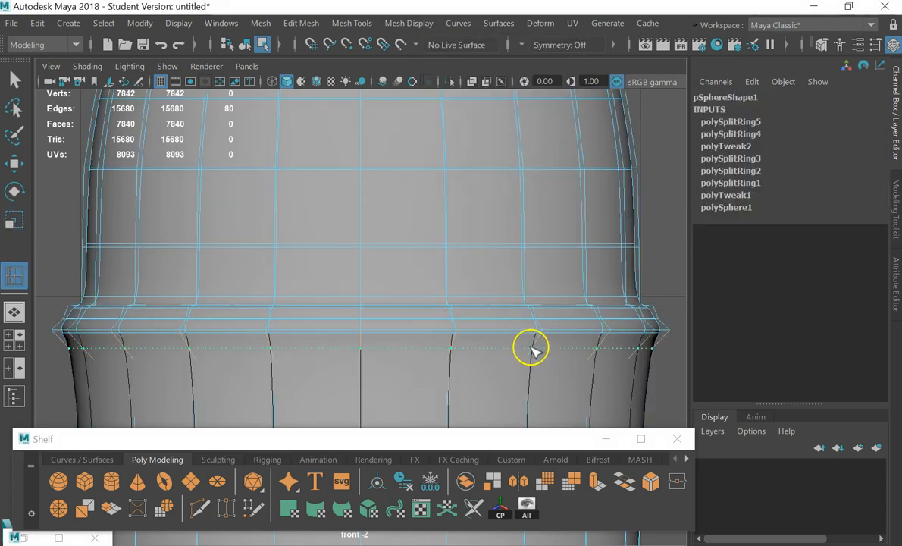
left_click(533, 343)
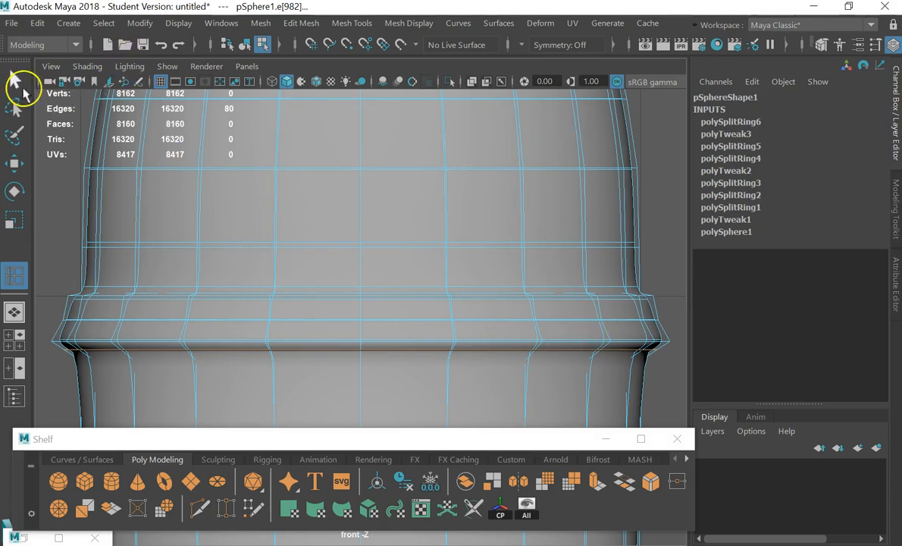
left_click(19, 85)
- Clear the selection and examine the smoothed capsule and its ridge from several angles in the perspective view
scroll(327, 303, "down", 10)
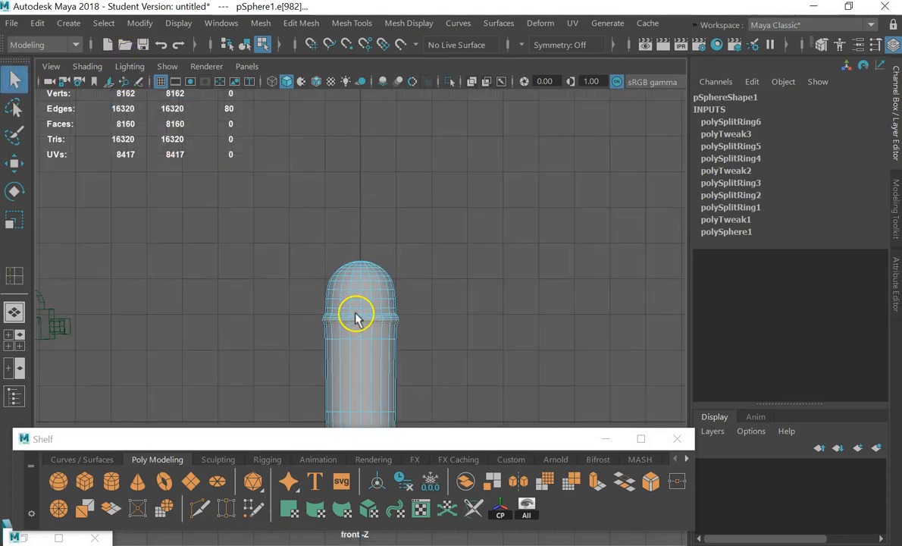
left_click(503, 326)
scroll(455, 333, "down", 3)
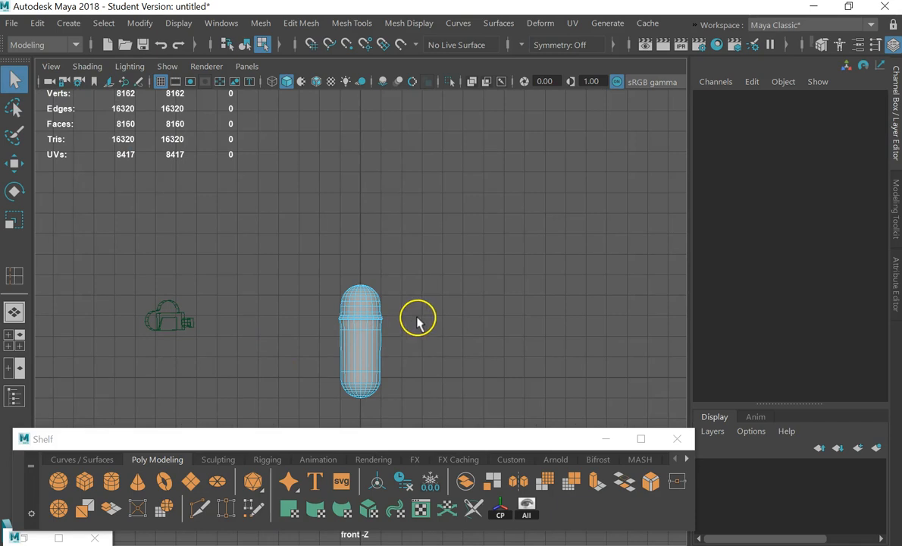
key("space")
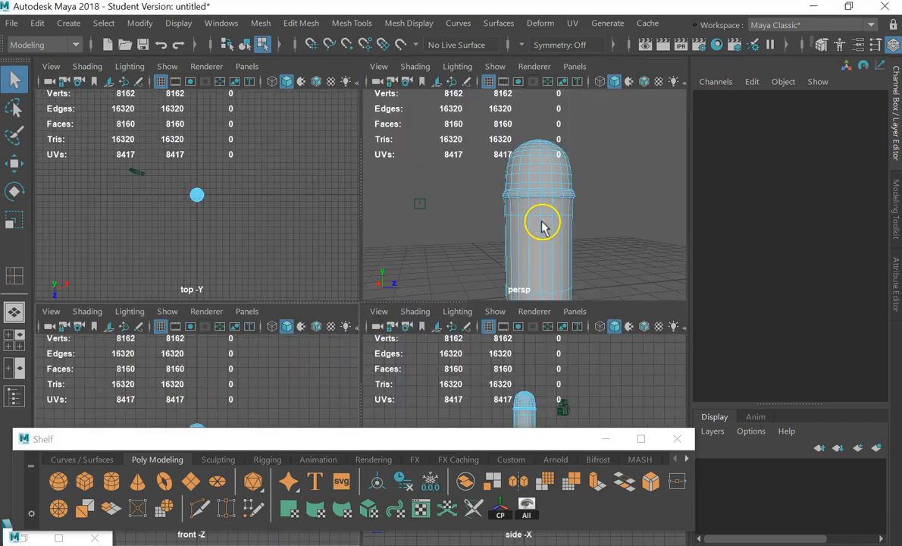
key("space")
mouse_move(501, 279)
left_mouse_down("alt")
mouse_move(340, 265)
mouse_move(418, 270)
mouse_move(417, 316)
mouse_move(418, 276)
mouse_move(503, 284)
mouse_move(527, 304)
mouse_move(510, 282)
left_mouse_up("alt")
middle_click_drag(413, 303, 448, 235, "alt")
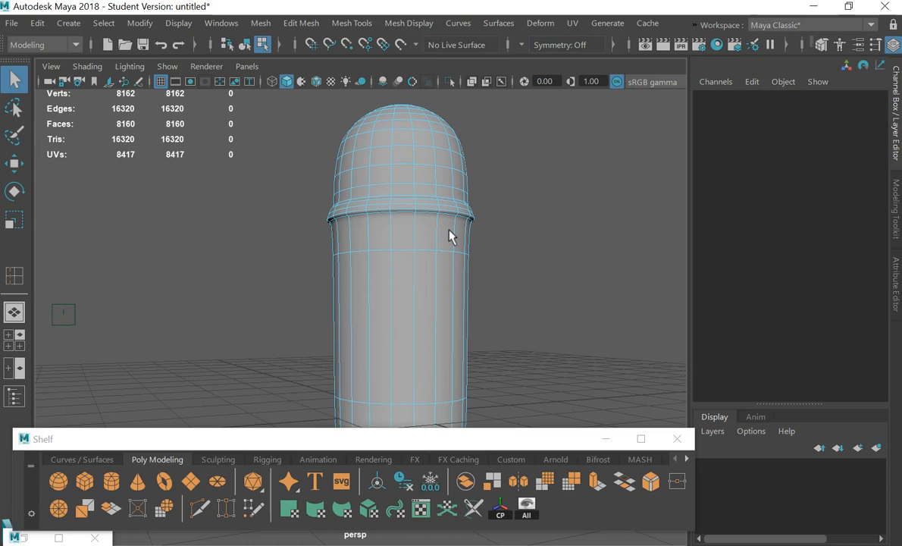
scroll(455, 273, "down", 5)
left_click_drag(459, 285, 379, 300, "alt")
scroll(409, 277, "up", 4)
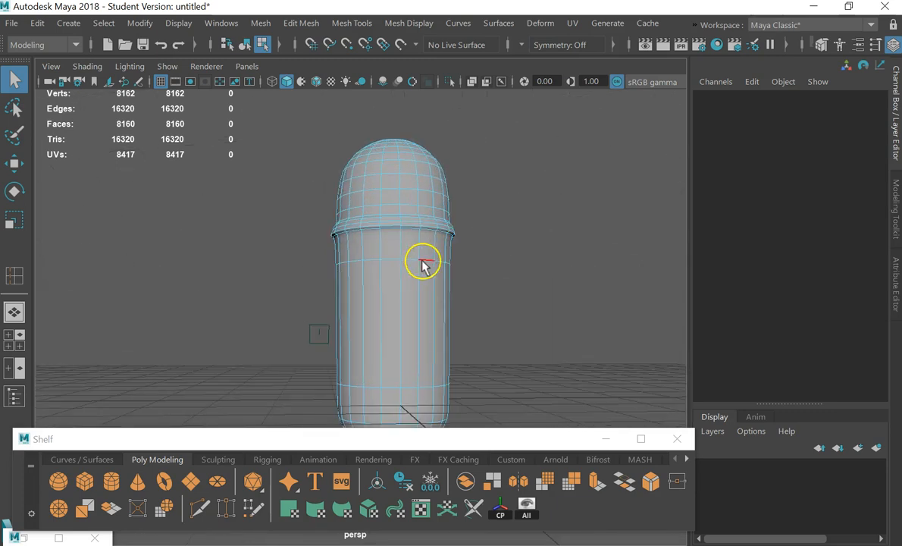
left_click_drag(466, 280, 371, 287, "alt")
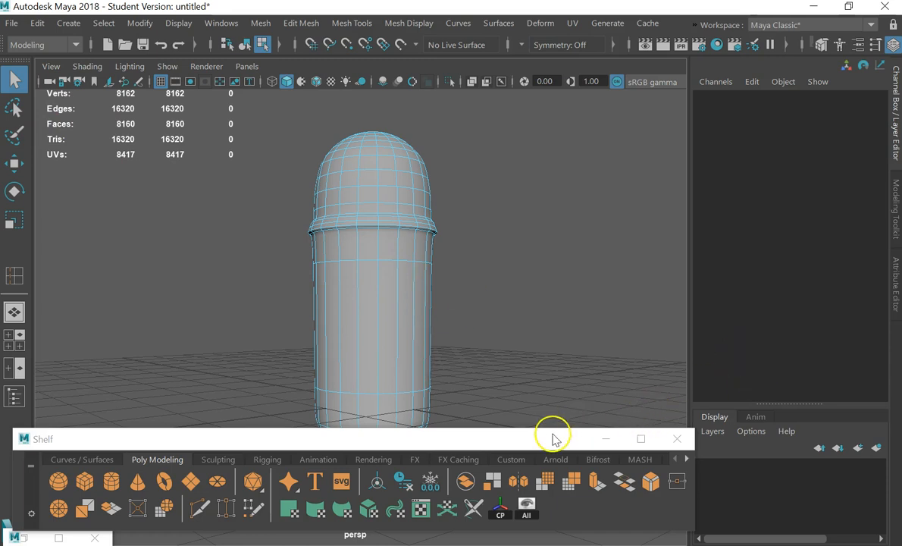
- Show the Modeling Toolkit and select the whole capsule in object mode
left_click_drag(554, 438, 569, 387)
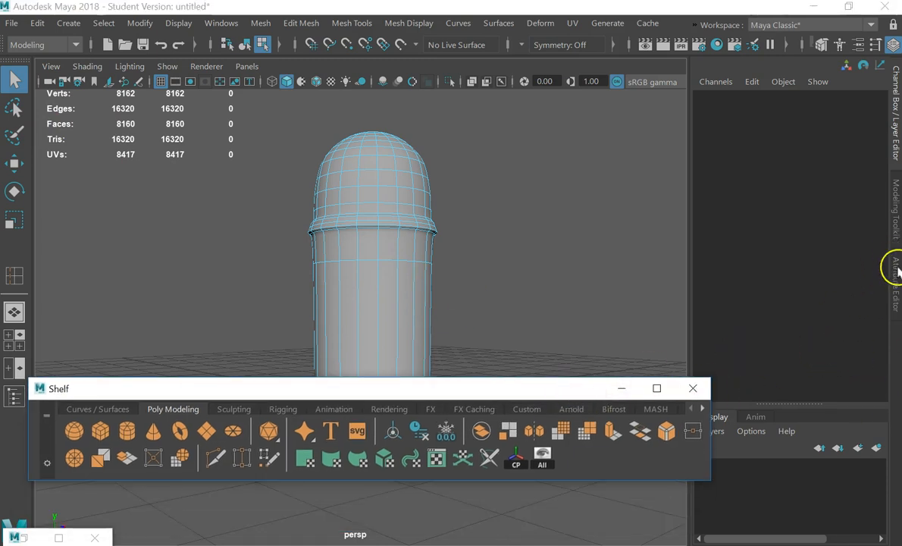
left_click(894, 217)
left_click_drag(552, 390, 546, 453)
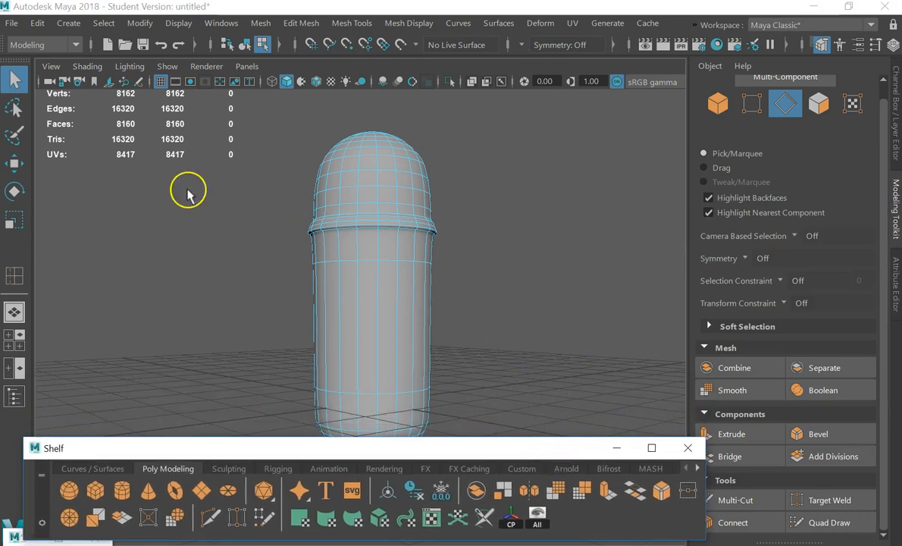
left_click_drag(358, 269, 357, 278, "alt")
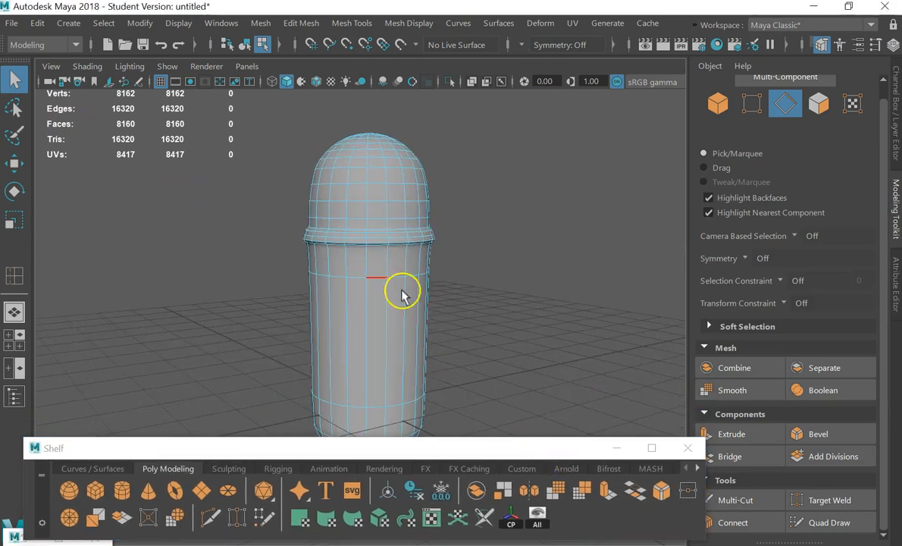
right_click_drag(383, 294, 449, 74)
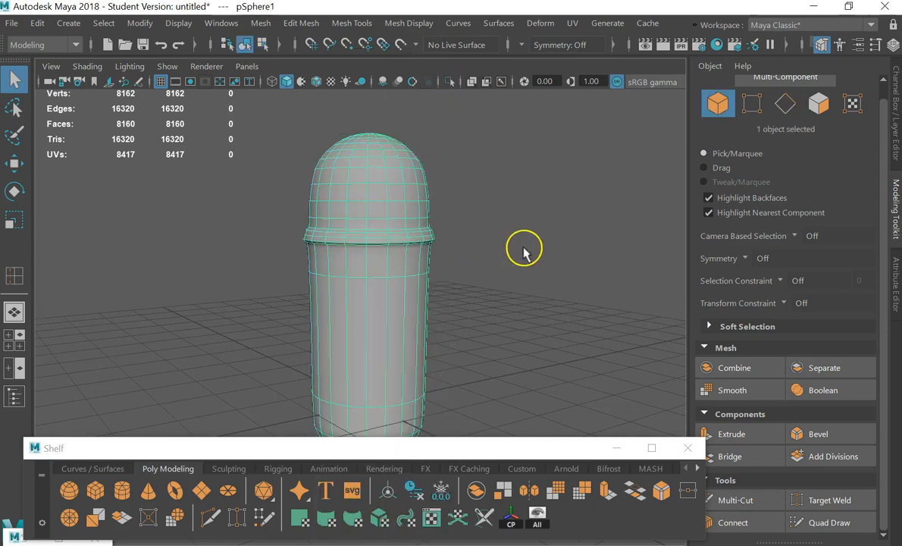
left_click(522, 247)
left_click(353, 296)
scroll(400, 280, "up", 2)
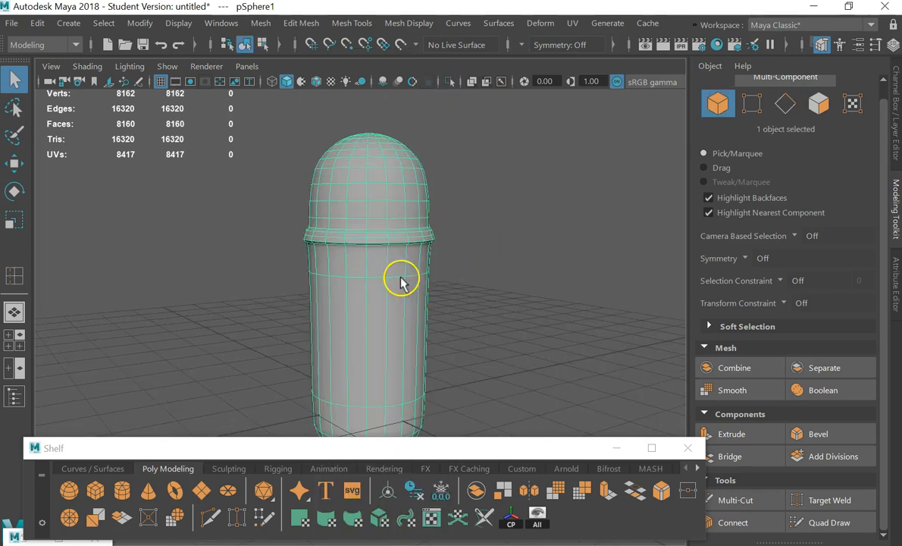
- Apply Smooth to the capsule mesh and set its divisions to 3
left_click(734, 390)
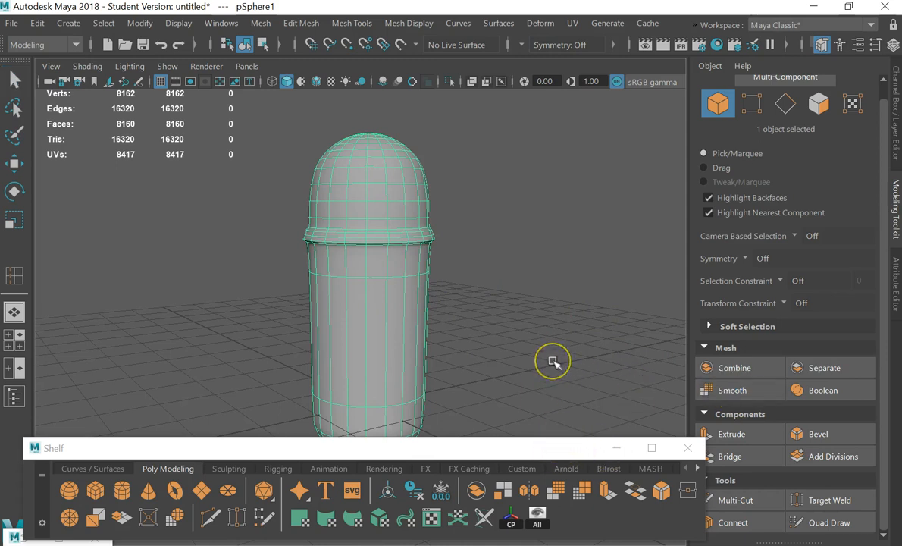
left_click(479, 449)
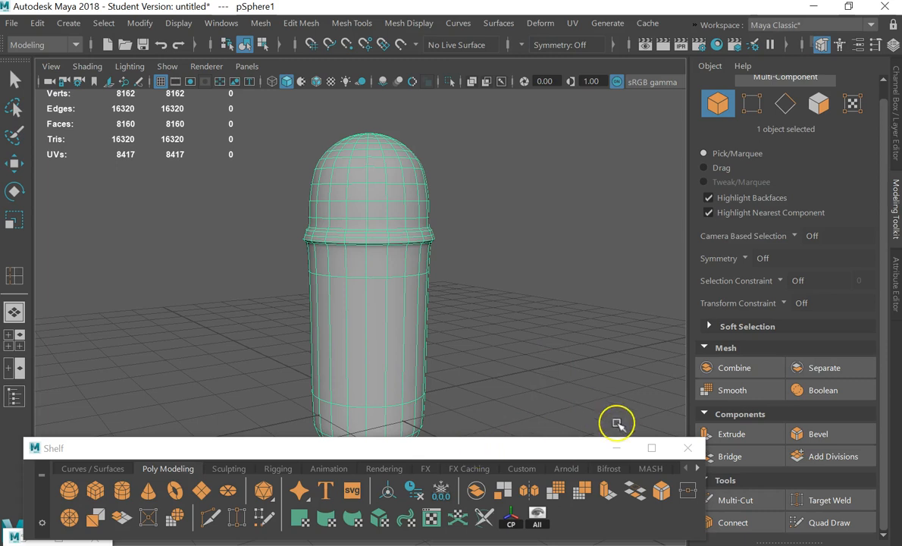
scroll(260, 294, "up", 8)
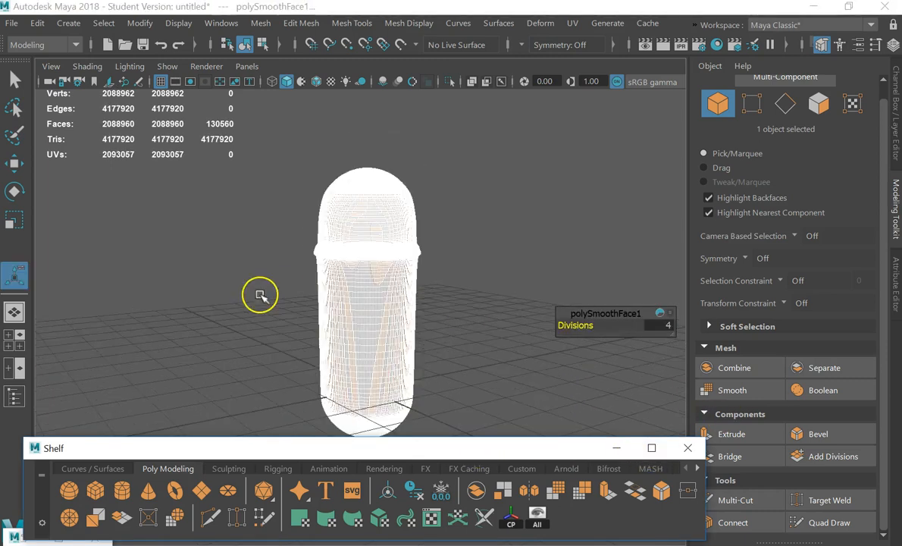
scroll(382, 298, "up", 5)
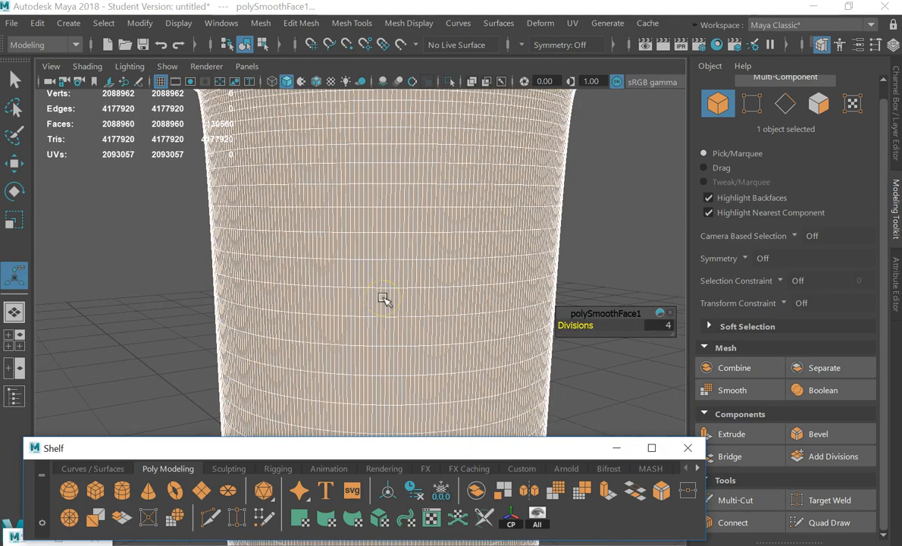
scroll(383, 298, "down", 3)
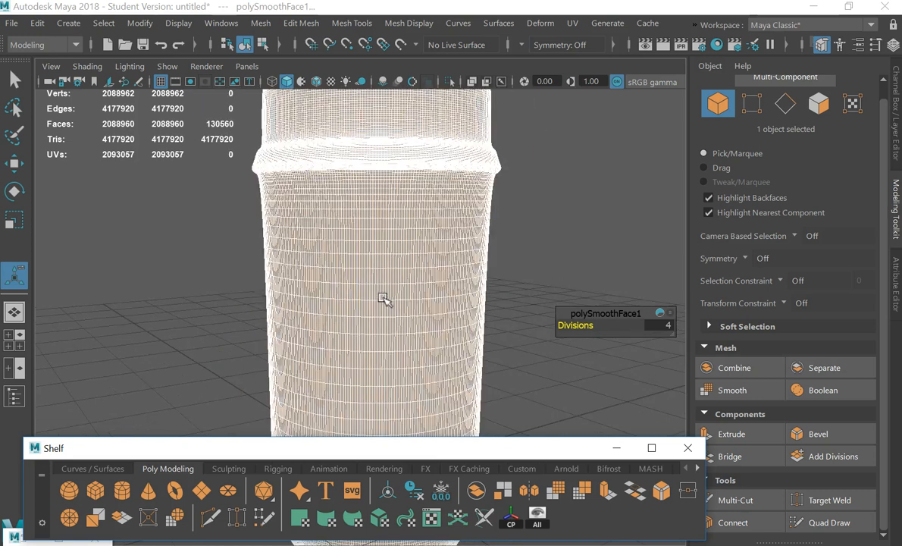
left_click(670, 325)
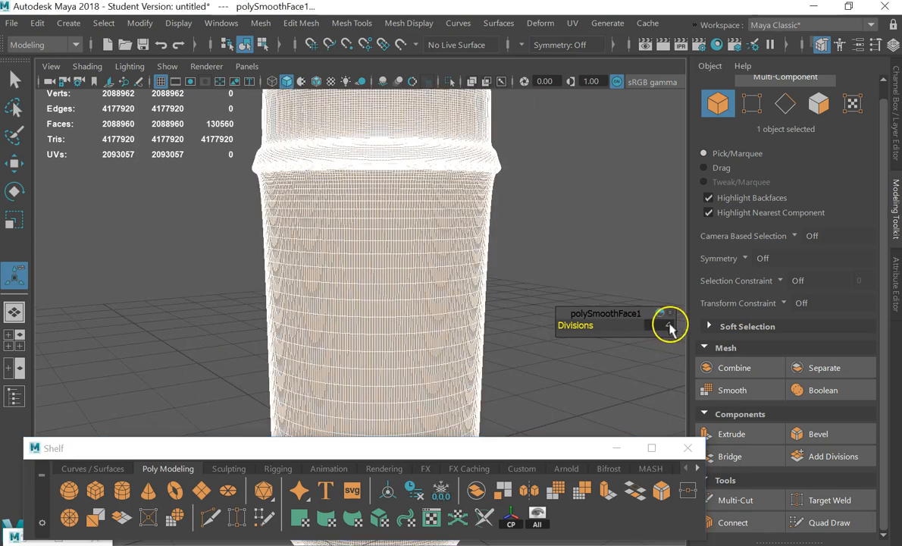
left_click_drag(670, 326, 647, 319)
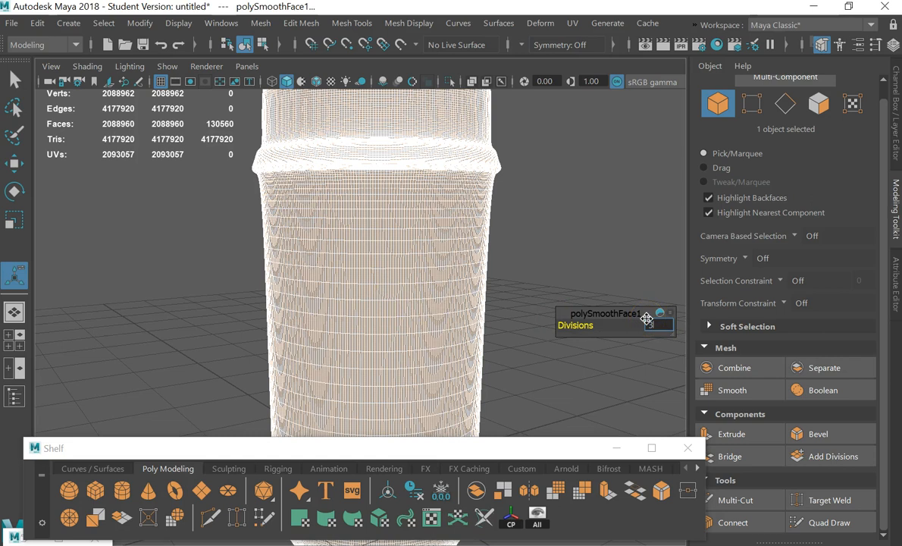
type("3")
key("Return")
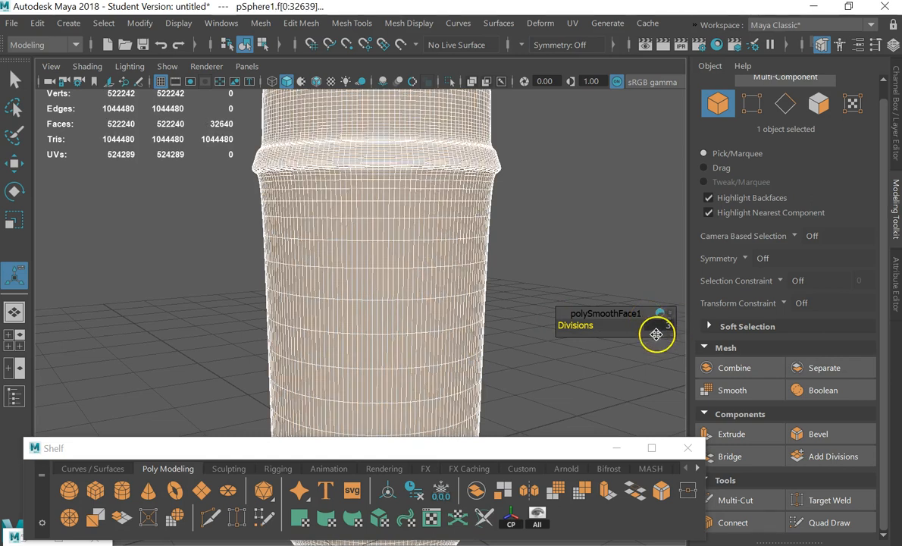
- Examine the smoothed capsule's dense wireframe in the perspective and front views
left_click(602, 359)
left_click(417, 302)
left_click_drag(414, 301, 429, 282, "alt")
key("f")
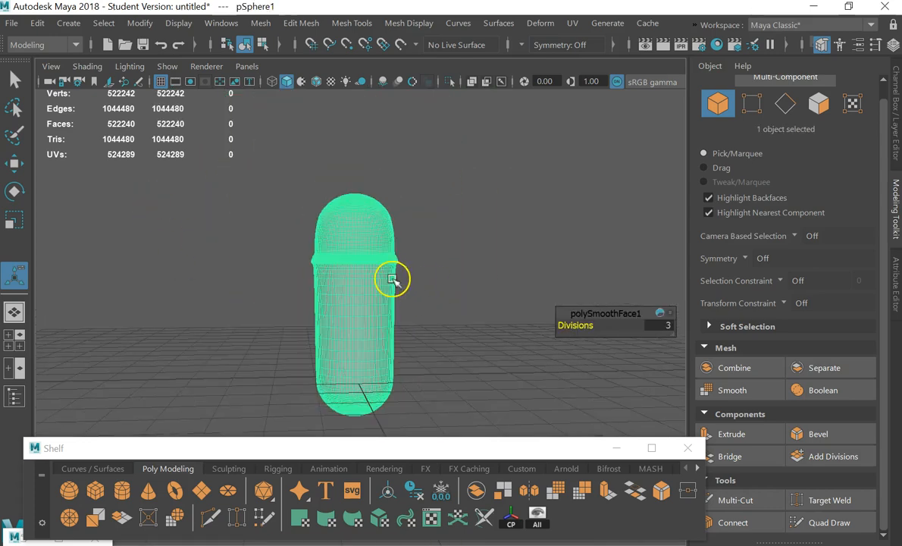
key("space")
key("space")
scroll(387, 369, "up", 3)
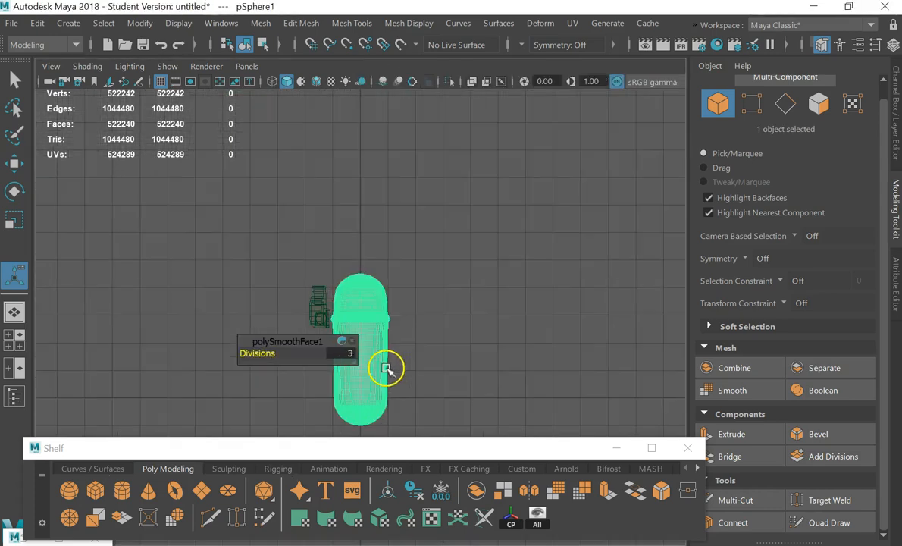
left_click(580, 377)
scroll(485, 245, "down", 3)
left_click(349, 282)
scroll(369, 266, "up", 6)
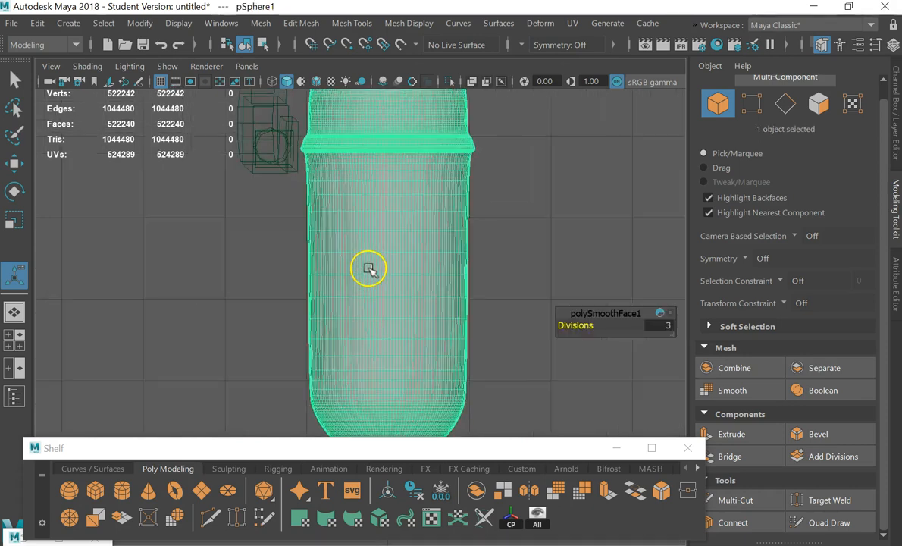
middle_click_drag(414, 260, 413, 303, "alt")
- Select a band of body faces below the ridge in the front view and scale it down vertically to compress its rows
right_click_drag(358, 302, 369, 144)
scroll(336, 339, "down", 4)
scroll(318, 300, "up", 3)
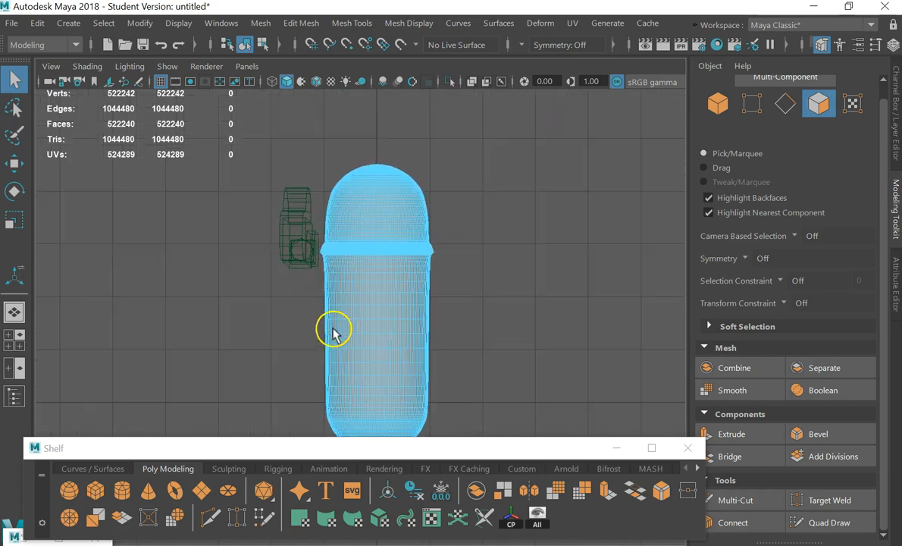
scroll(394, 303, "up", 2)
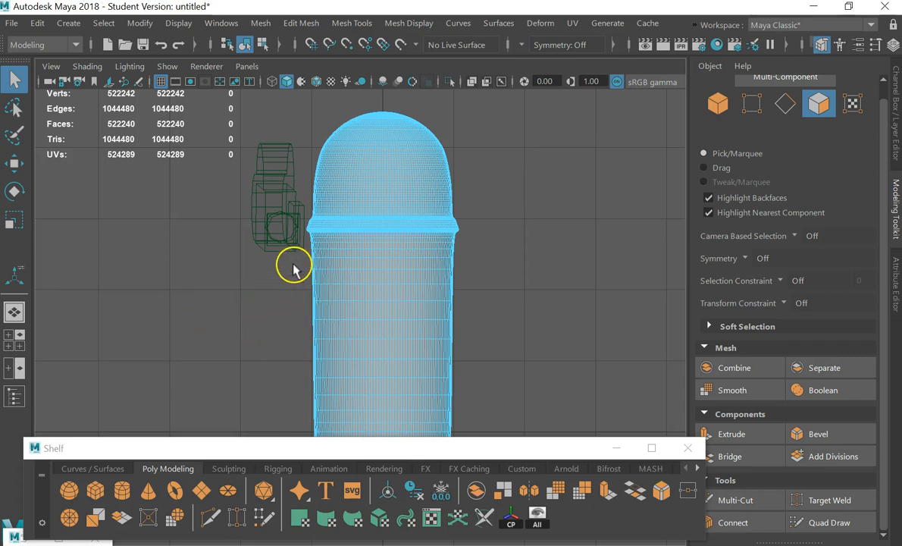
scroll(292, 274, "up", 1)
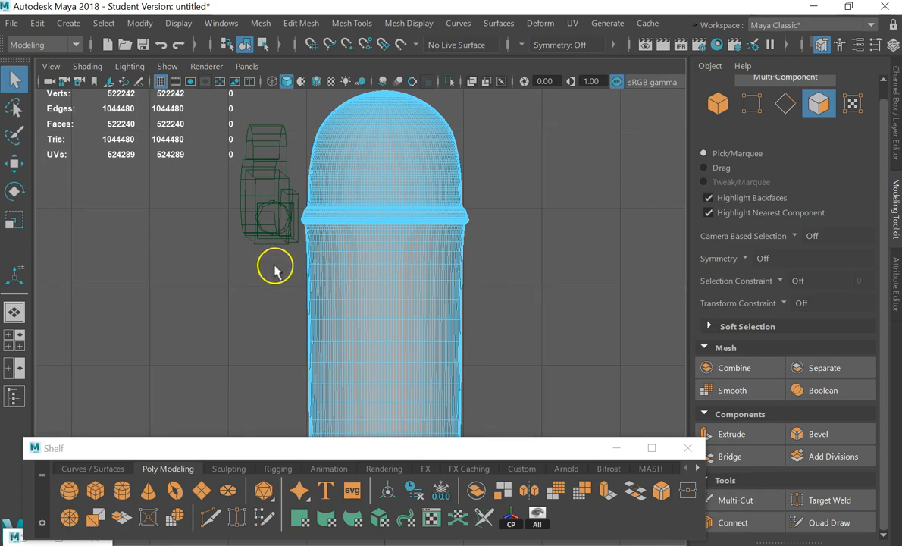
left_click_drag(292, 268, 481, 394)
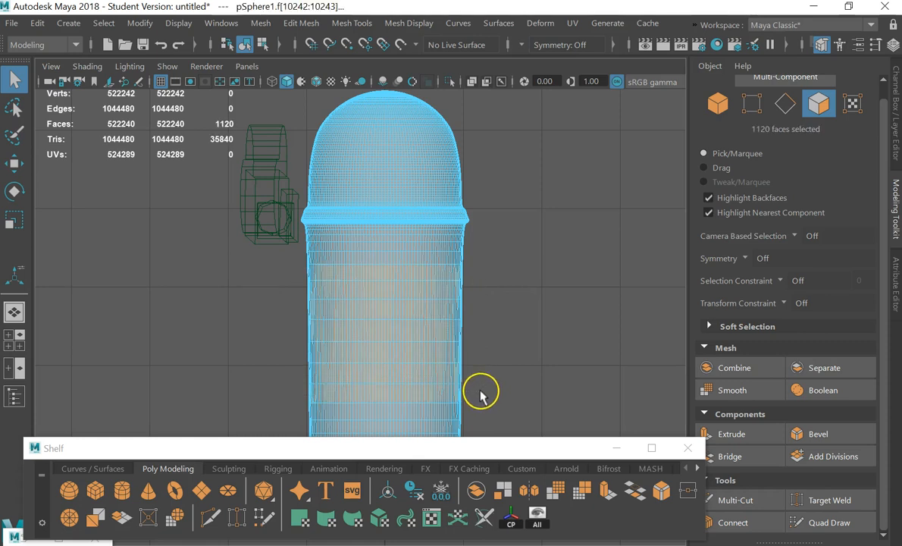
key("w")
key("e")
key("r")
left_click_drag(386, 266, 383, 301)
left_click(534, 302)
- Clear any face selection on the compressed rows and activate the Paint Selection Tool
scroll(331, 328, "up", 3)
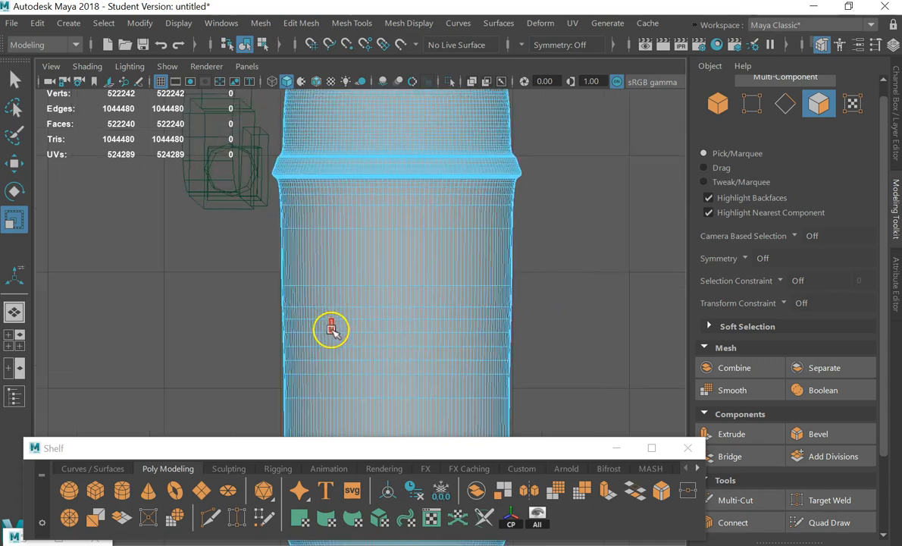
scroll(331, 329, "down", 5)
scroll(405, 322, "up", 5)
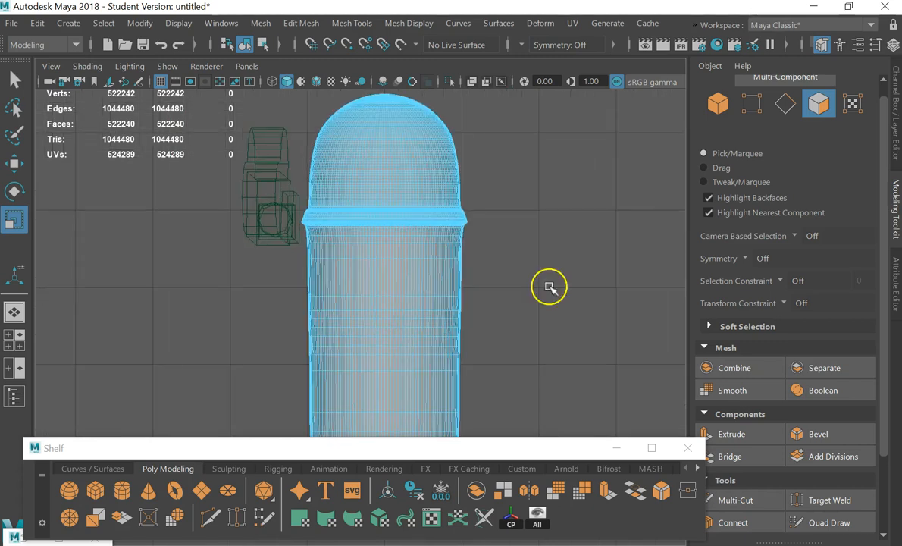
left_click_drag(511, 299, 485, 357)
scroll(407, 342, "up", 4)
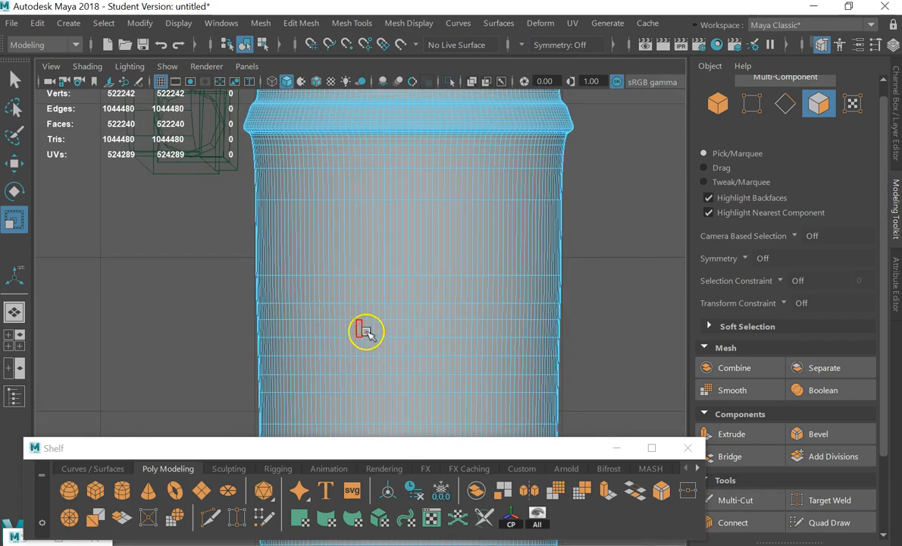
left_click(15, 136)
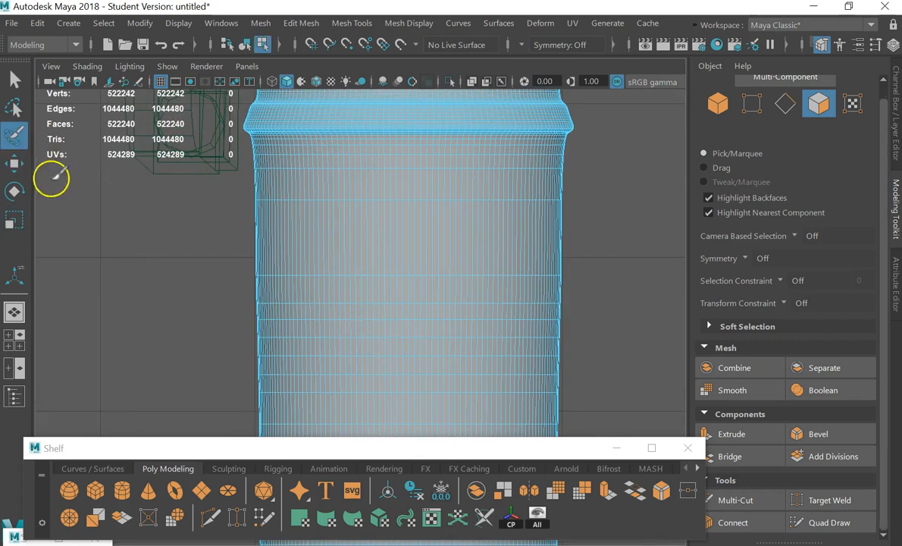
left_click(11, 132)
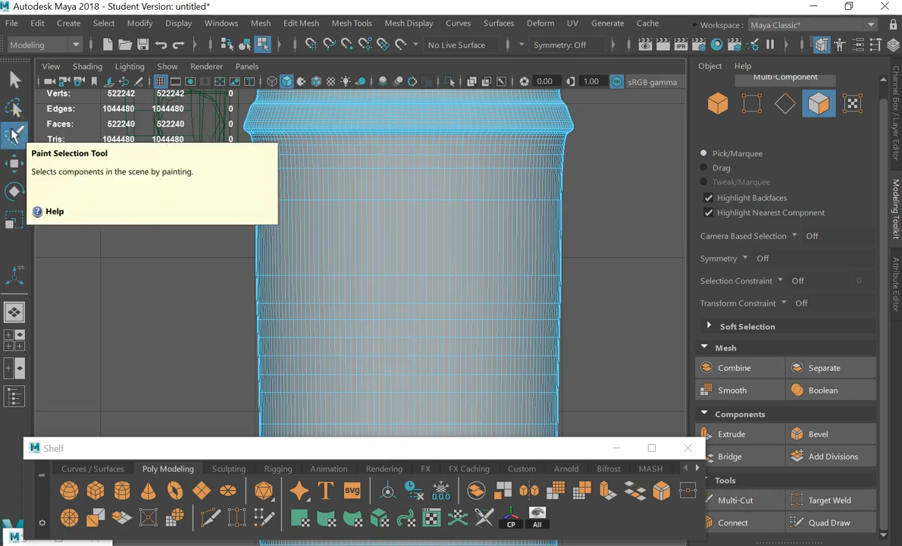
scroll(424, 338, "up", 3)
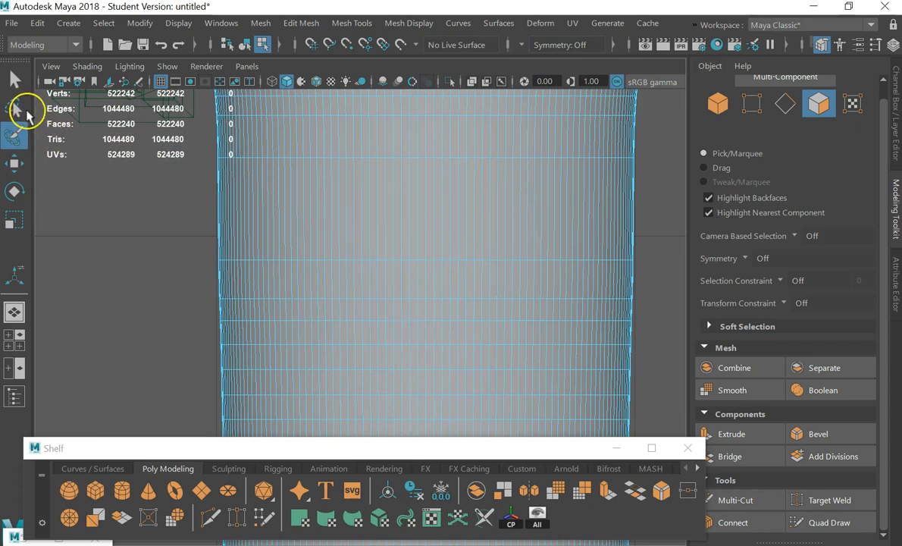
- Lasso an irregular patch of faces on the body below the ridge and check the selection in the perspective view
left_click(15, 109)
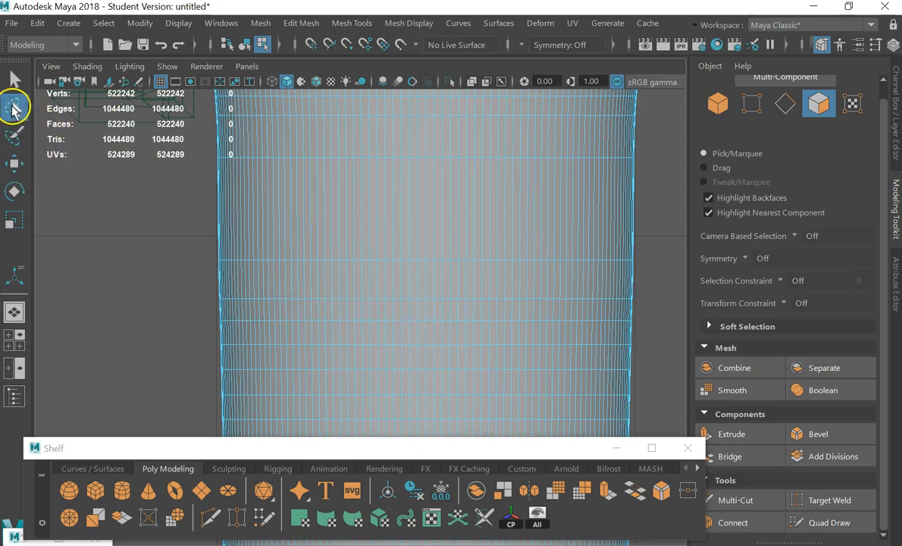
scroll(332, 343, "down", 5)
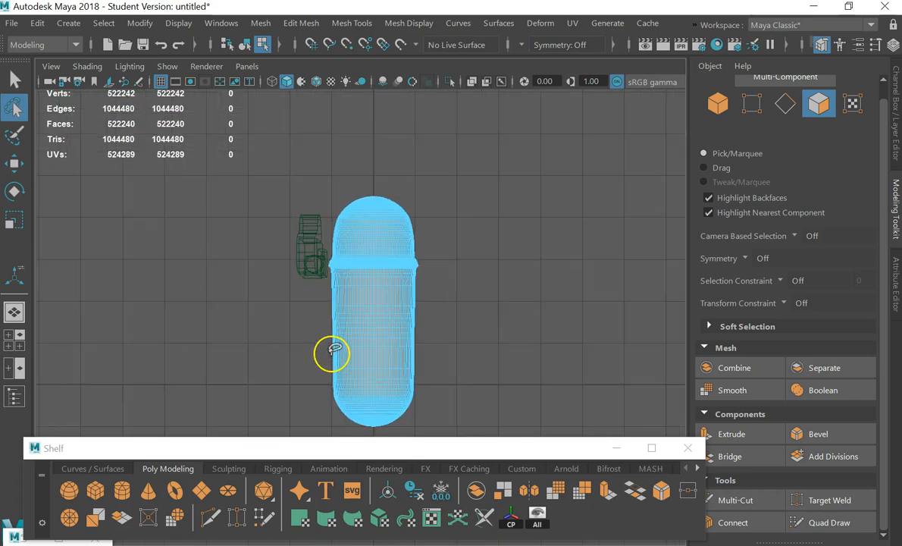
scroll(332, 350, "up", 8)
mouse_move(349, 381)
left_mouse_down()
mouse_move(259, 231)
mouse_move(383, 389)
left_mouse_up()
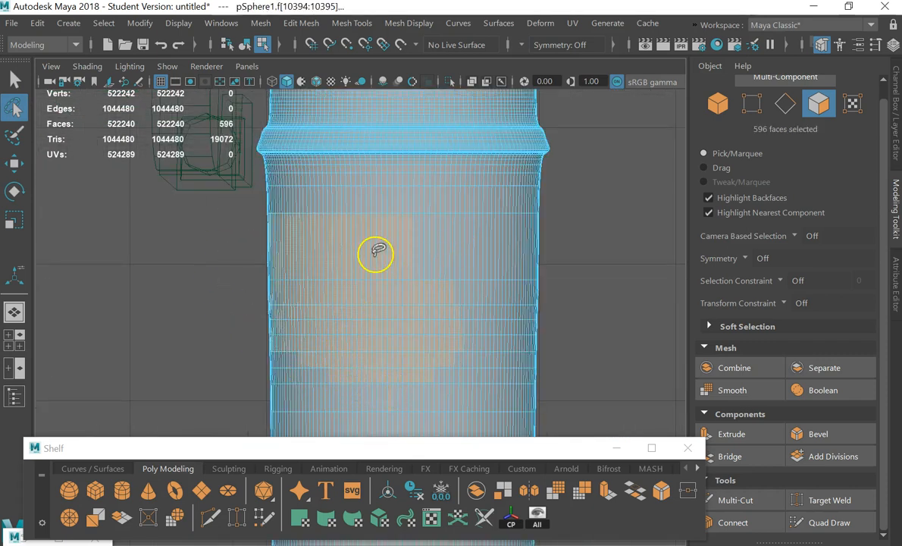
key("space")
scroll(602, 204, "down", 3)
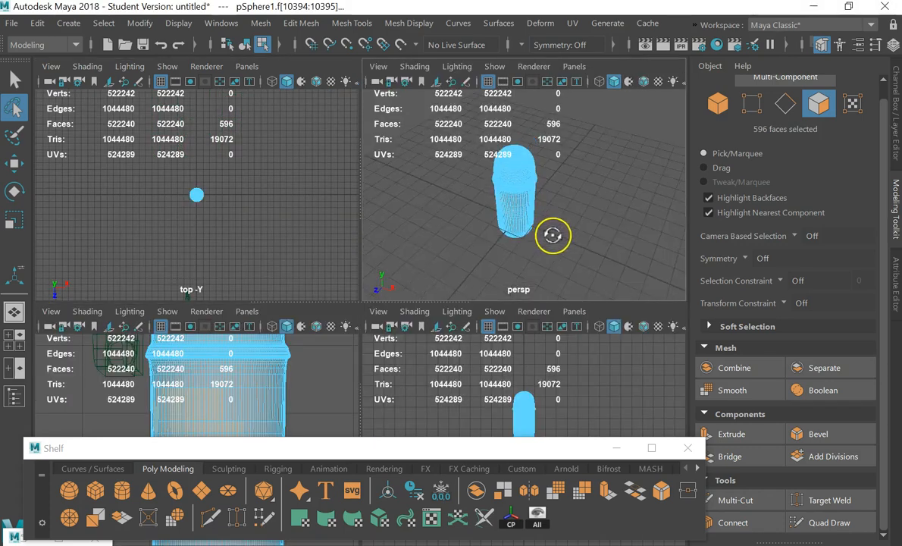
key("f")
left_click_drag(608, 208, 443, 207, "alt")
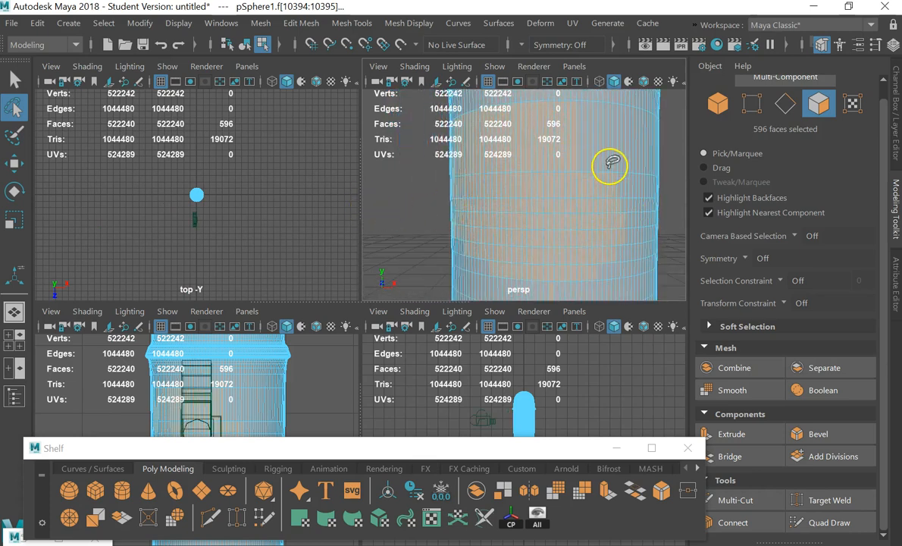
- Replace the selection with a smaller lassoed patch near the body's side edge and inspect it by orbiting in perspective
left_click(338, 382)
mouse_move(330, 375)
left_mouse_down()
mouse_move(251, 397)
mouse_move(287, 402)
mouse_move(337, 352)
left_mouse_up()
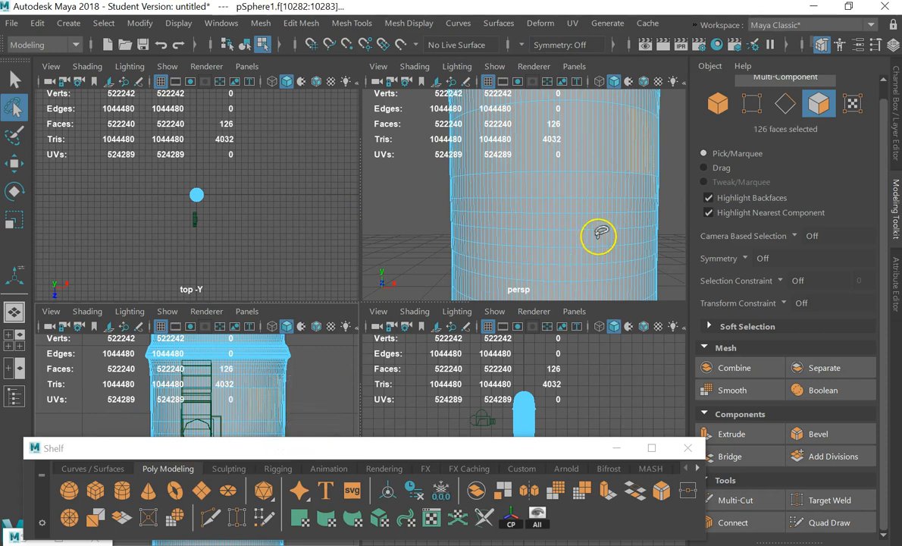
scroll(599, 229, "down", 3)
mouse_move(560, 209)
left_mouse_down("alt")
mouse_move(439, 222)
mouse_move(485, 167)
left_mouse_up("alt")
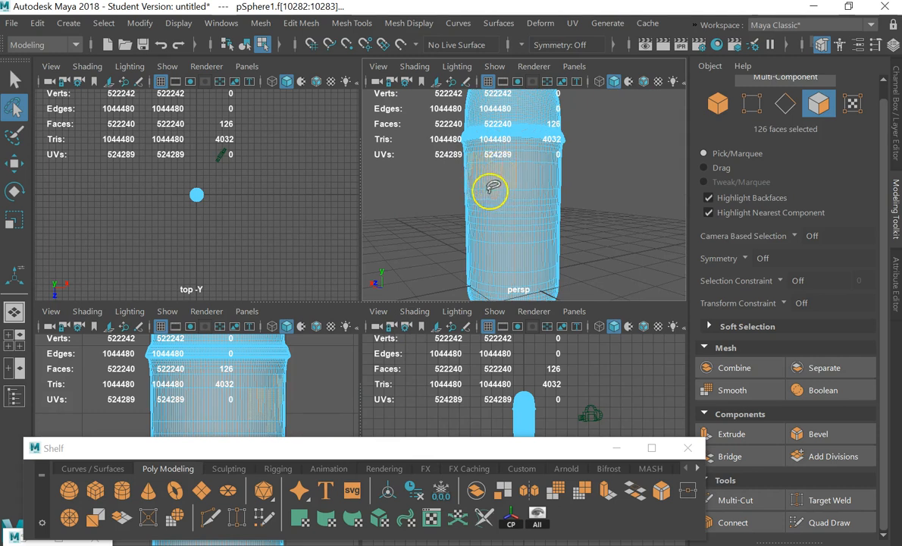
- Clear the lassoed faces, frame the capsule in the maximized front view and activate the Paint Selection Tool
left_click(311, 360)
key("space")
key("a")
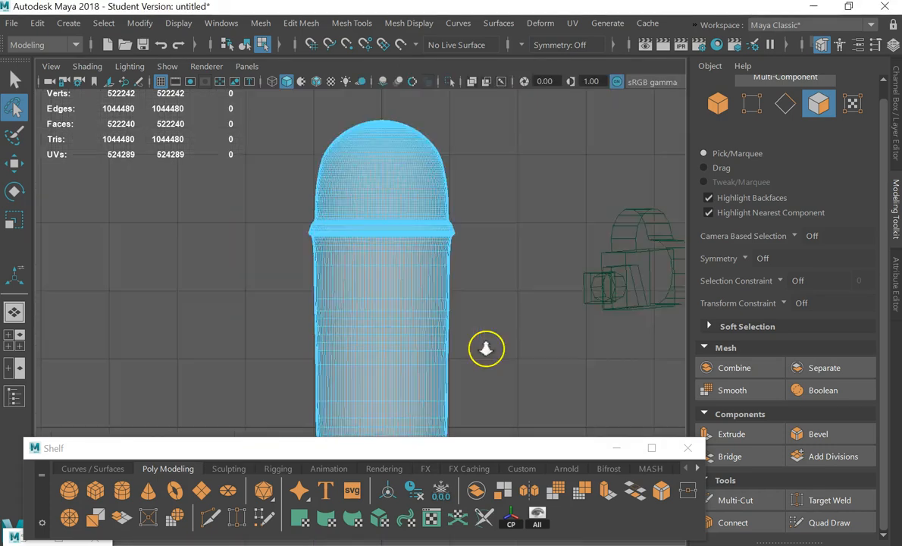
left_click(11, 143)
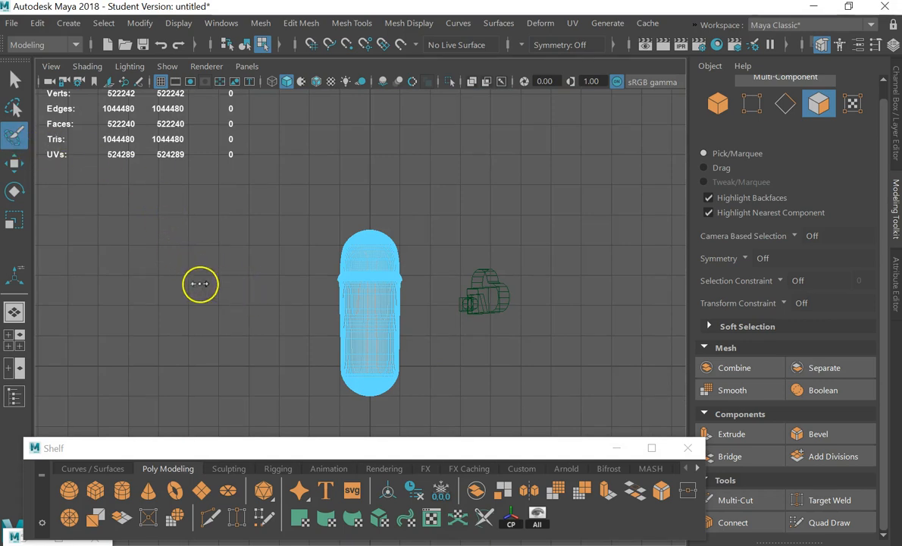
- Paint-select a small patch of faces on the capsule body below the ridge, then clear the selection
scroll(358, 326, "up", 6)
mouse_move(388, 307)
left_mouse_down()
mouse_move(630, 317)
mouse_move(310, 328)
mouse_move(440, 329)
mouse_move(291, 318)
left_mouse_up()
scroll(389, 346, "up", 6)
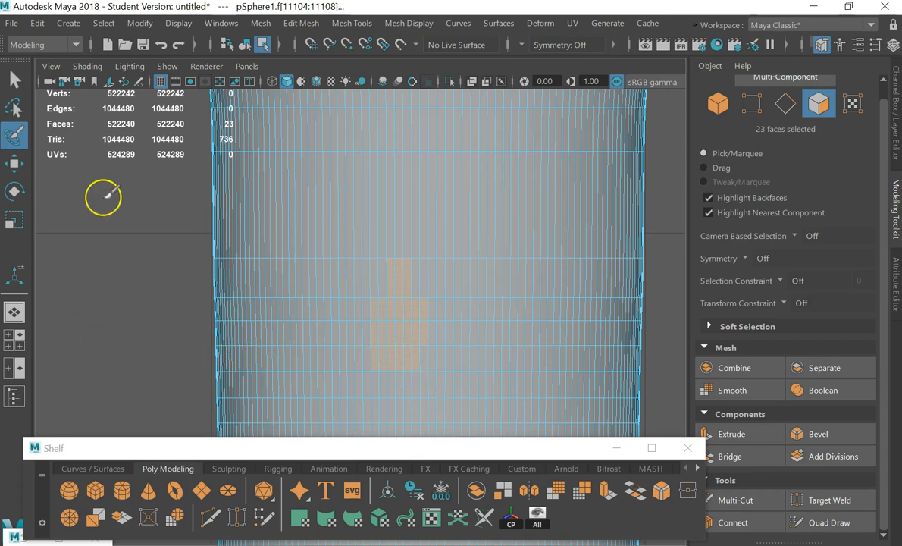
key("q")
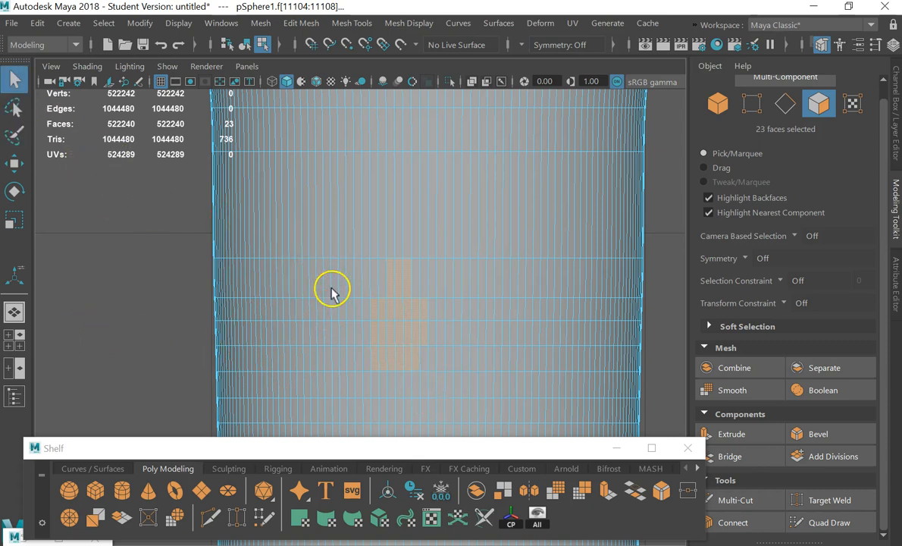
left_click(124, 222)
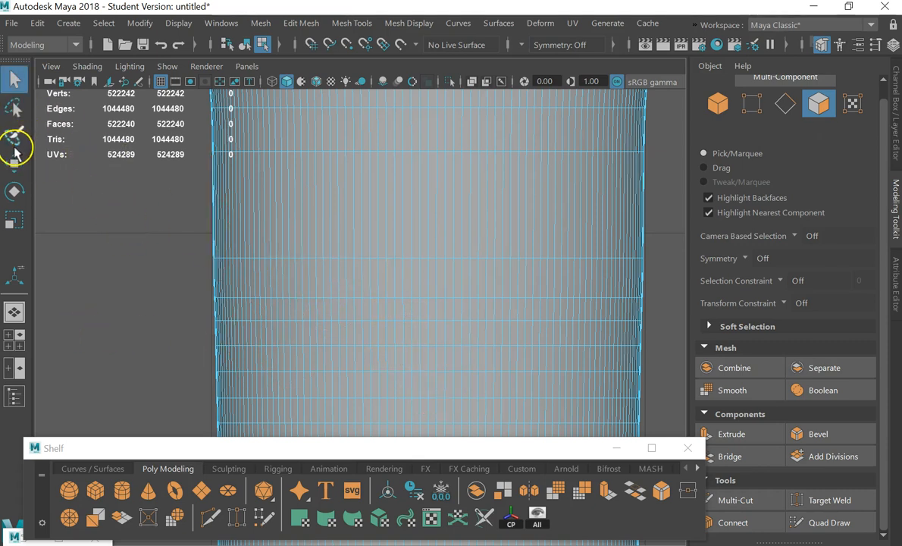
- Paint a new block of faces with the Paint Selection Tool, extend its upper-left corner and deselect those extra faces
left_click(12, 136)
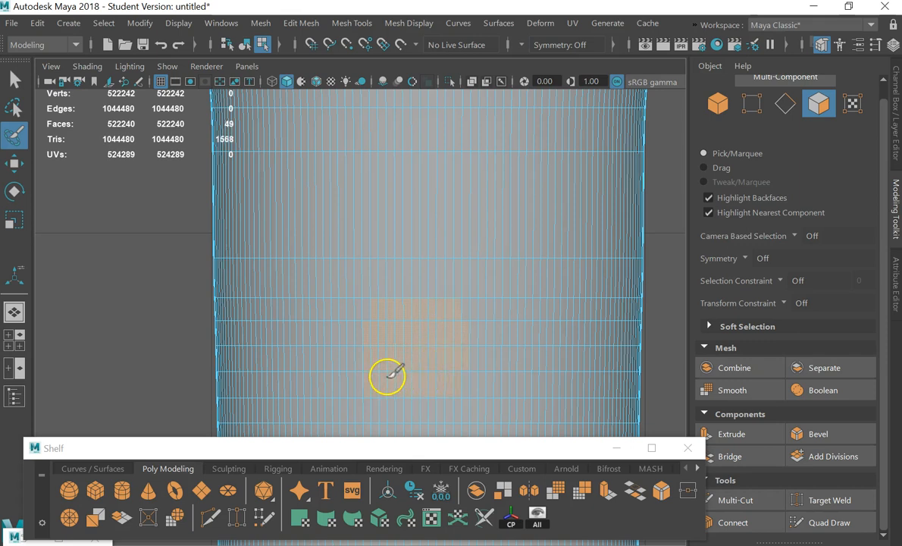
scroll(372, 323, "up", 5)
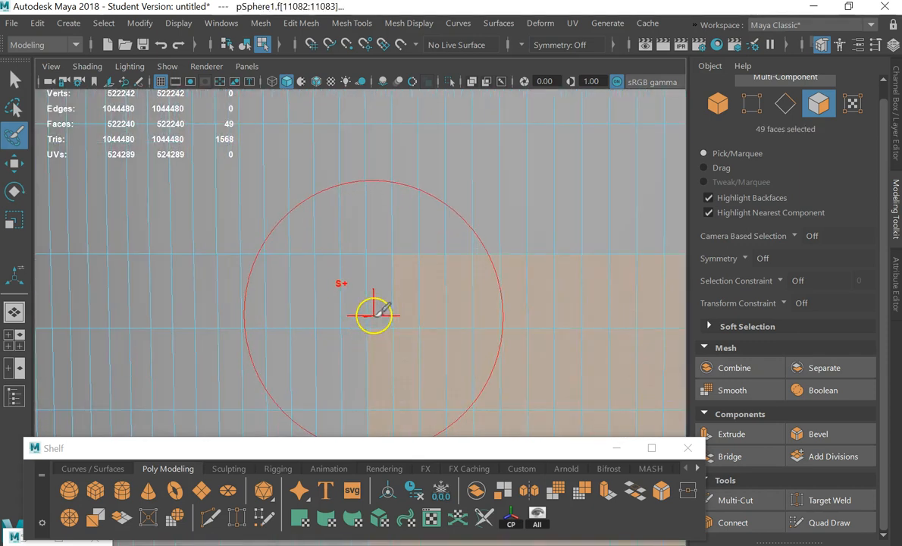
mouse_move(413, 294)
left_mouse_down()
mouse_move(421, 301)
mouse_move(386, 322)
mouse_move(395, 316)
mouse_move(388, 306)
mouse_move(423, 322)
mouse_move(353, 302)
left_mouse_up()
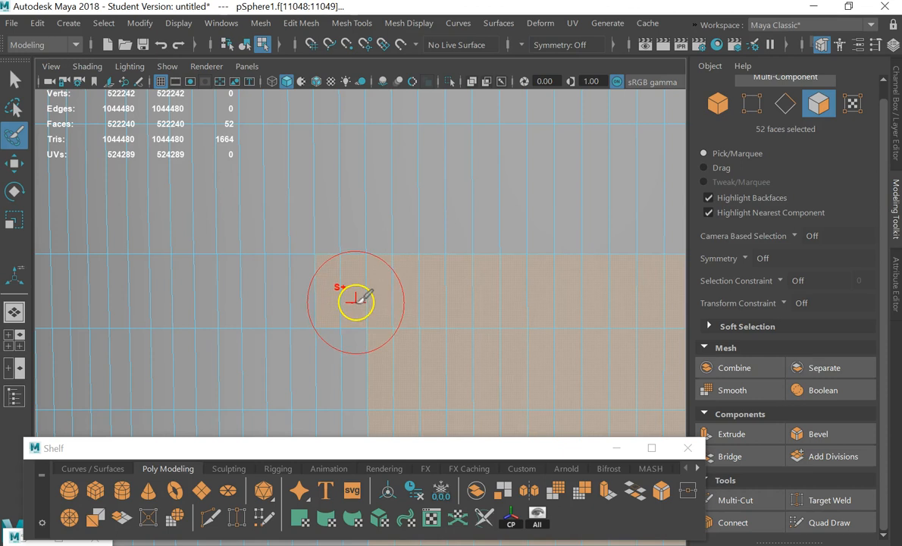
mouse_move(364, 297)
left_mouse_down("ctrl")
mouse_move(351, 298)
mouse_move(396, 296)
left_mouse_up("ctrl")
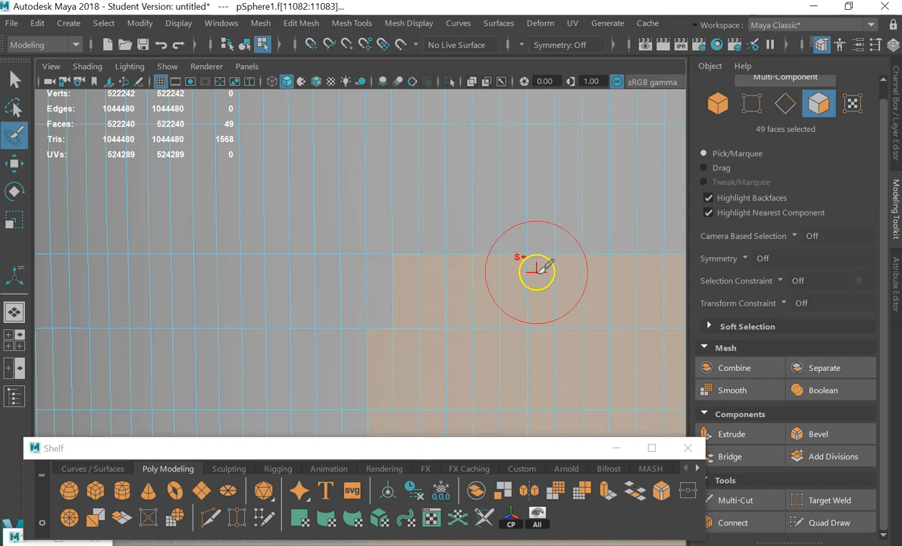
- Shrink the selection brush and paint in the missing face at the block's upper-left corner
left_click_drag(535, 268, 522, 283)
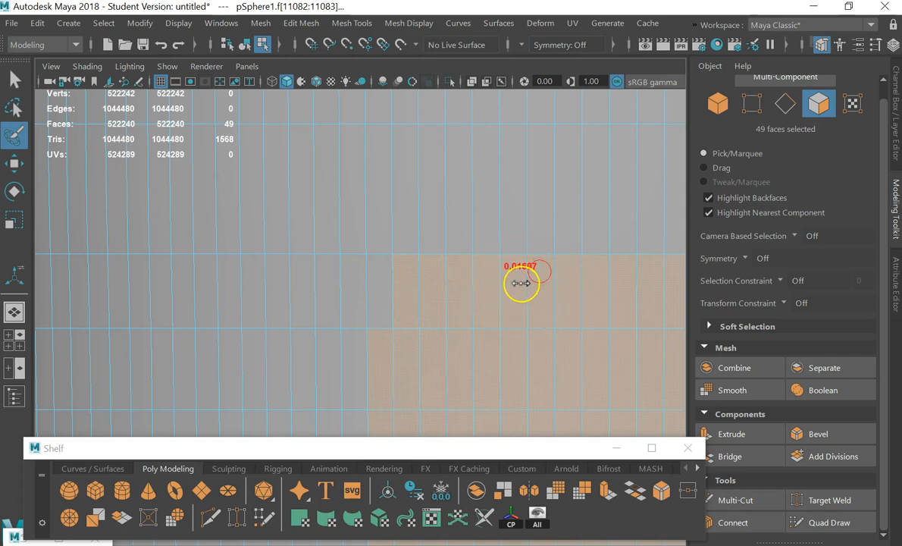
left_click(382, 294)
scroll(483, 338, "down", 10)
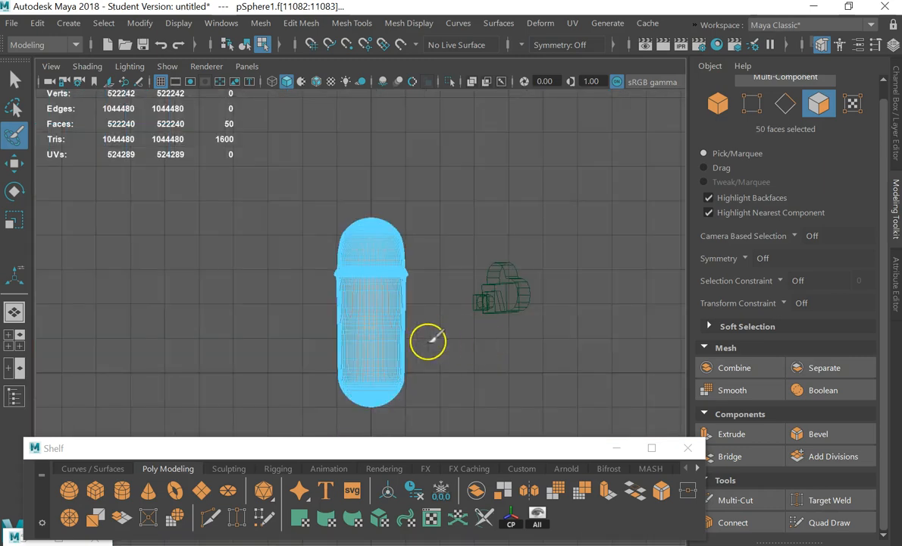
- Paint in the missing faces at the upper-right and lower-right corners of the selected block
scroll(429, 341, "up", 4)
scroll(372, 339, "up", 3)
scroll(408, 370, "down", 3)
scroll(408, 338, "up", 6)
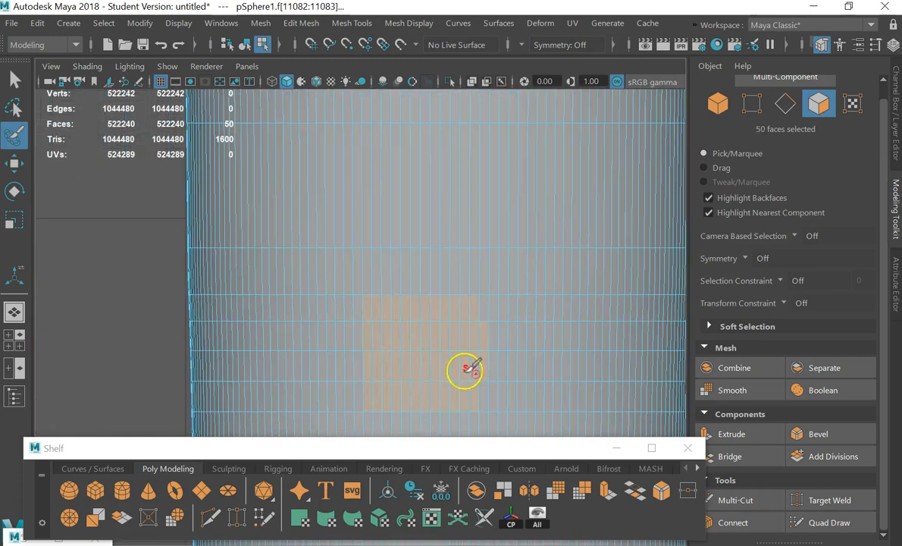
scroll(470, 370, "up", 2)
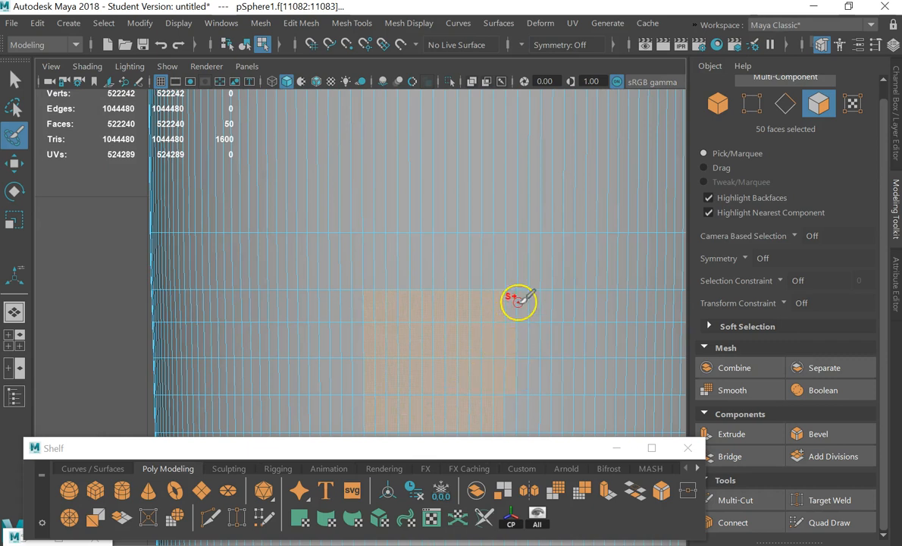
scroll(519, 300, "up", 4)
middle_click_drag(629, 302, 489, 298, "alt")
scroll(485, 294, "up", 3)
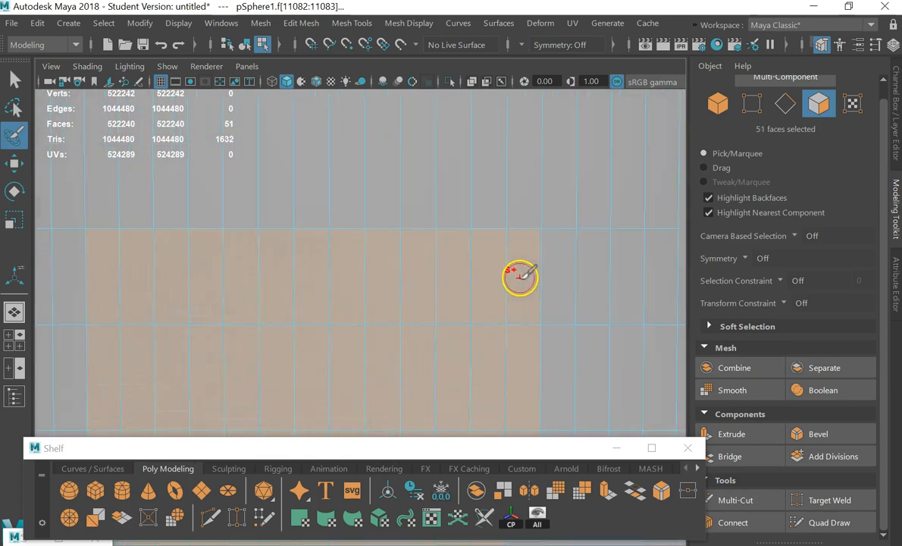
middle_click_drag(482, 369, 479, 149, "alt")
middle_click_drag(466, 320, 483, 290, "alt")
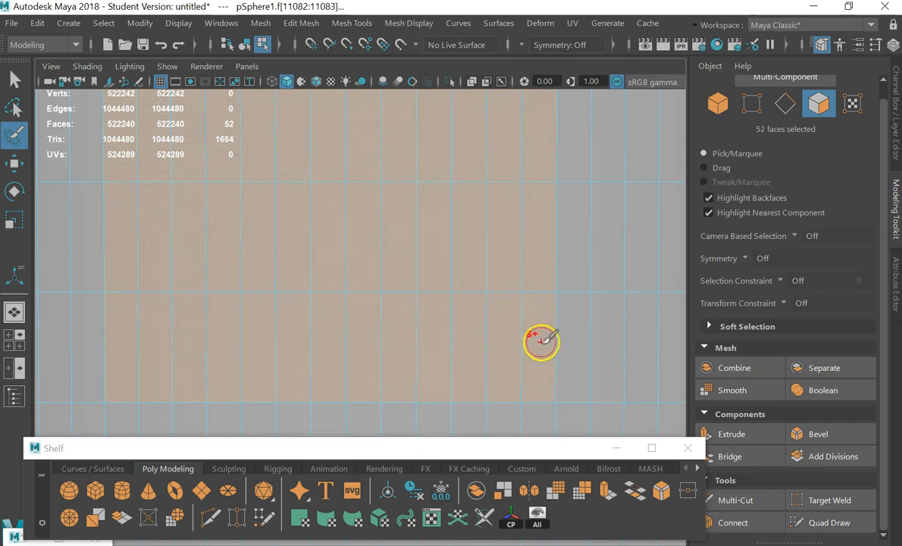
- Extend the painted face block by one full row to keep it rectangular, and frame it within the body
scroll(541, 342, "down", 10)
scroll(495, 313, "up", 10)
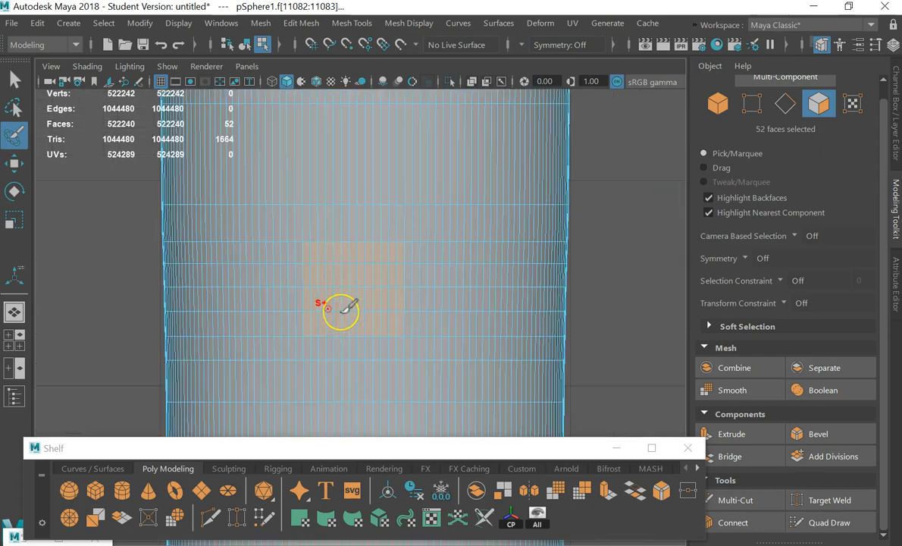
scroll(334, 310, "up", 3)
scroll(341, 311, "up", 1)
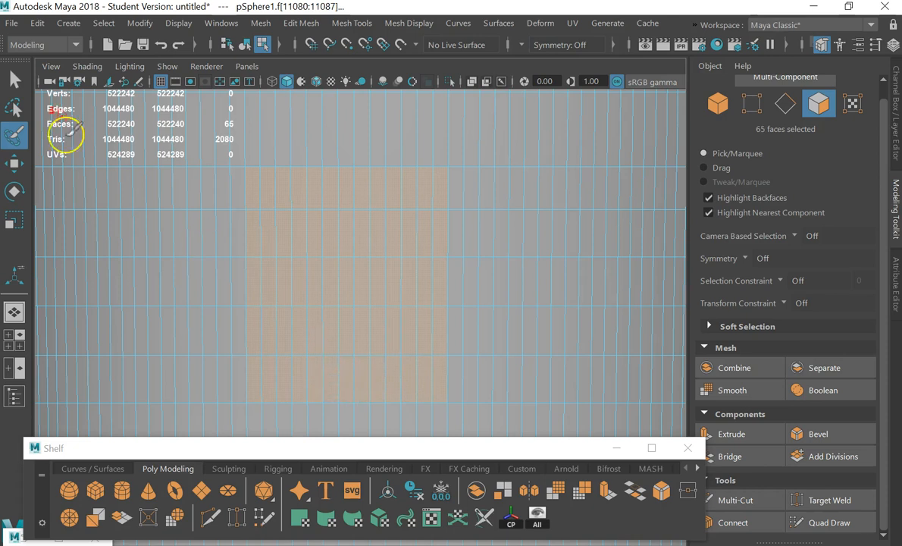
scroll(300, 323, "up", 1)
key("a")
scroll(300, 322, "up", 6)
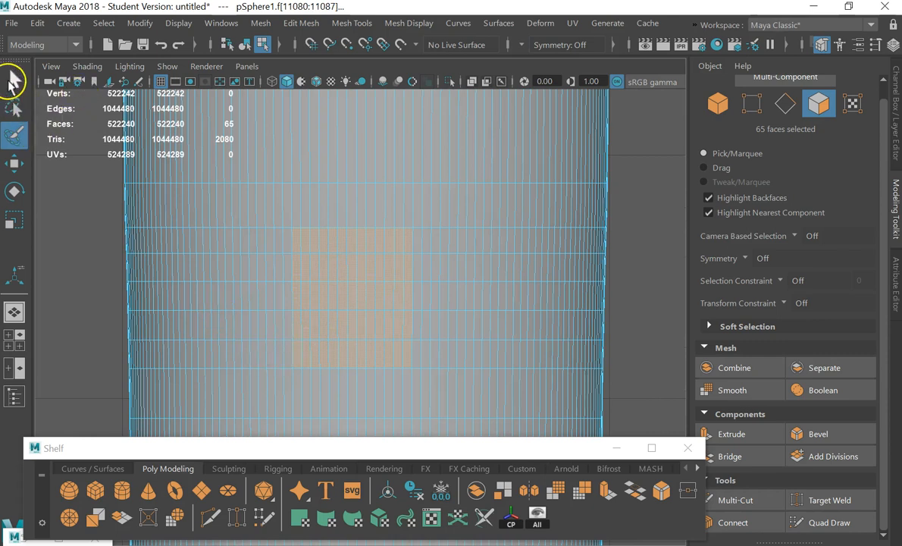
- Apply Circularize Components to the painted face block
left_click(14, 80)
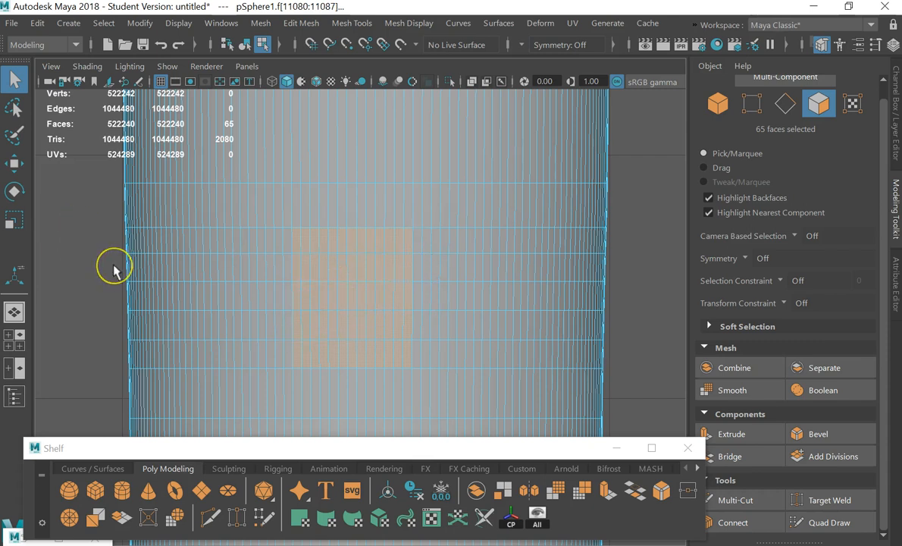
right_click(81, 234, "shift")
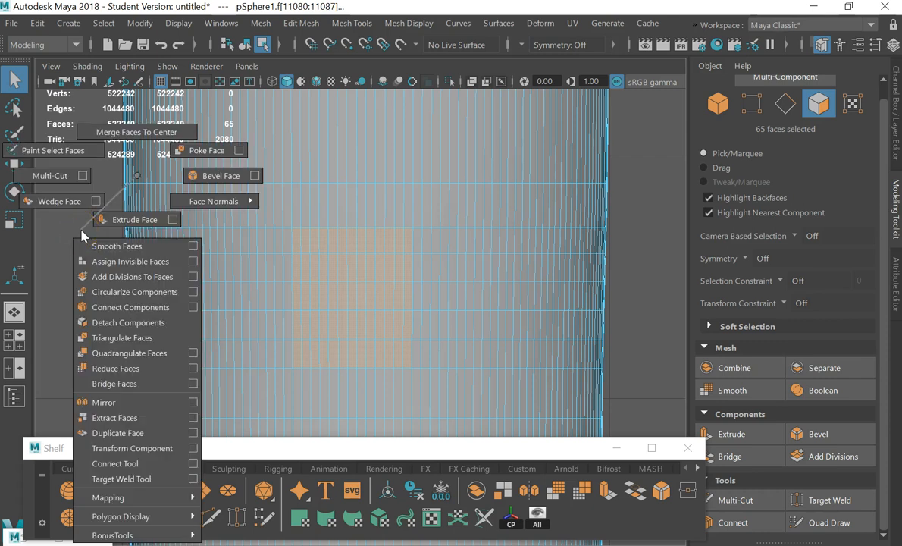
left_click(118, 294)
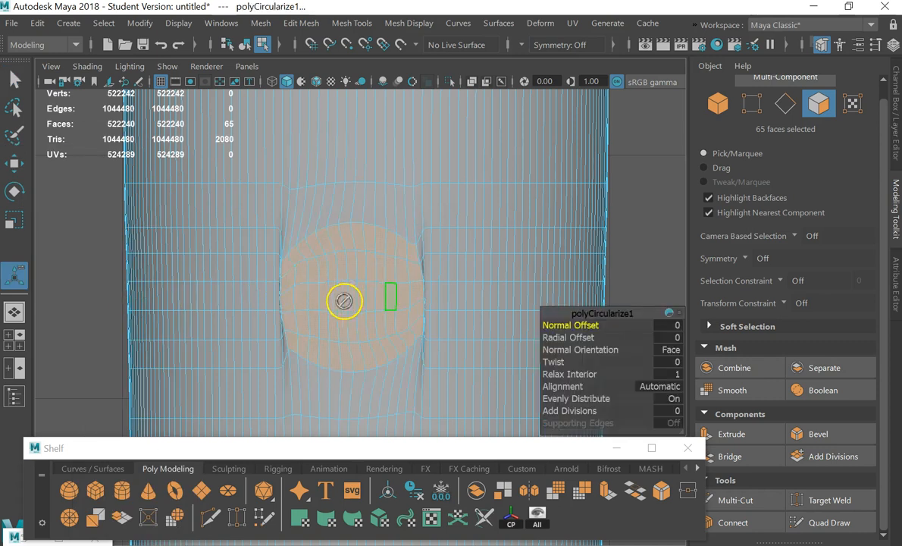
- Inspect the circularized patch in the maximized perspective view, then undo the Circularize operation
scroll(339, 306, "down", 10)
scroll(350, 308, "up", 10)
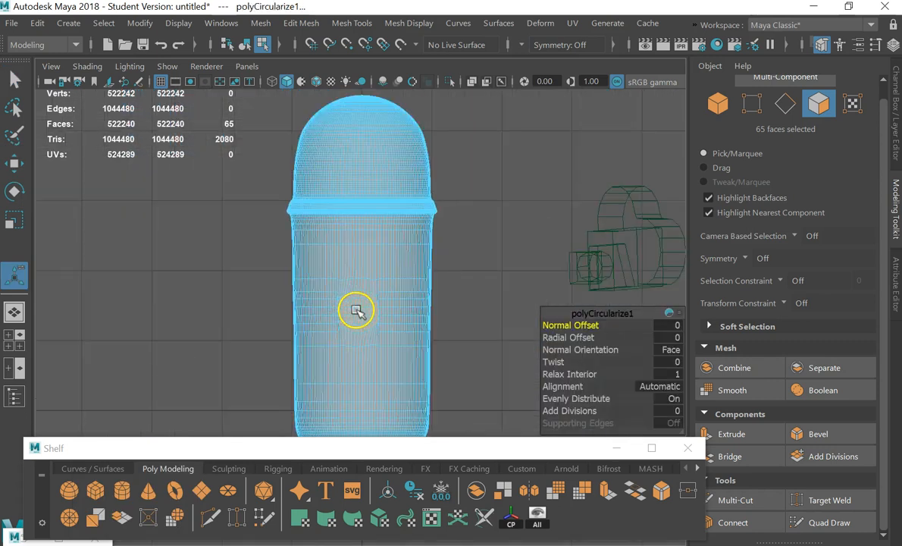
key("space")
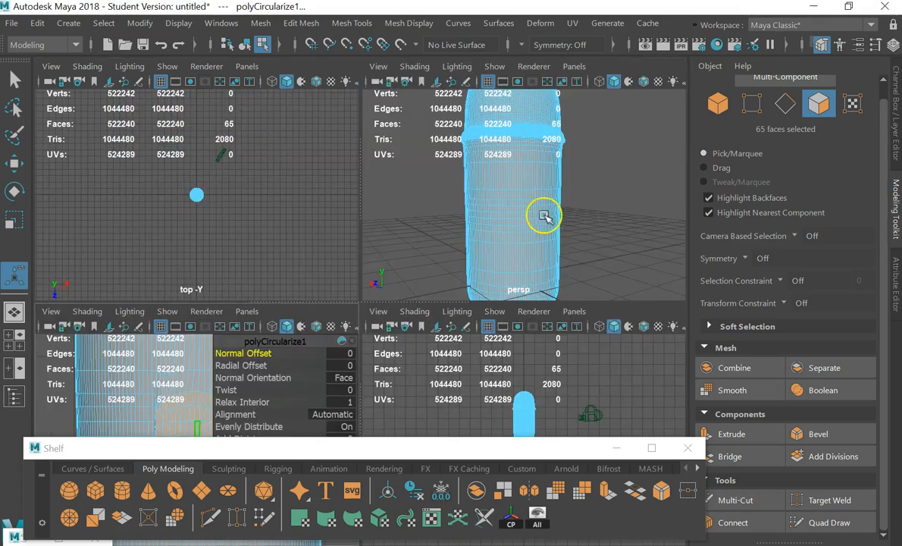
key("space")
left_click_drag(386, 239, 436, 243, "alt")
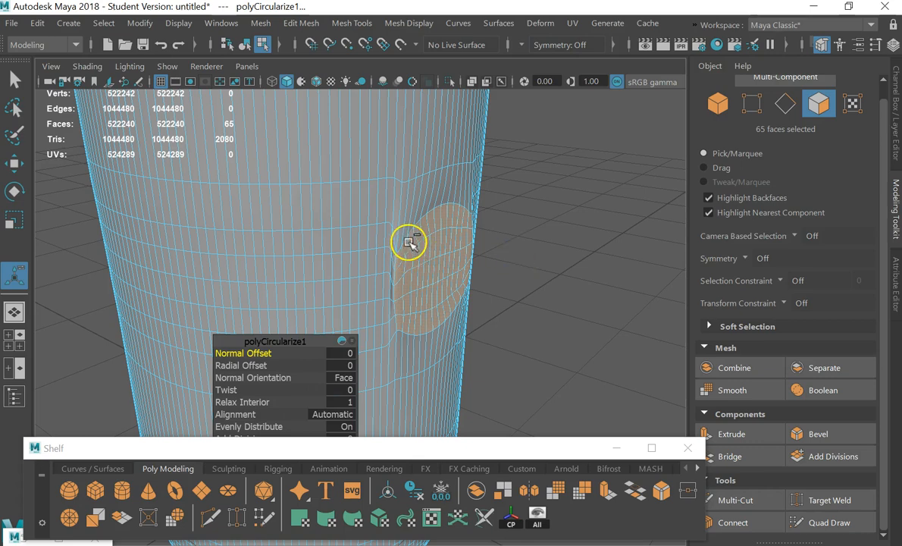
key("ctrl+z")
left_click_drag(505, 274, 418, 257, "alt")
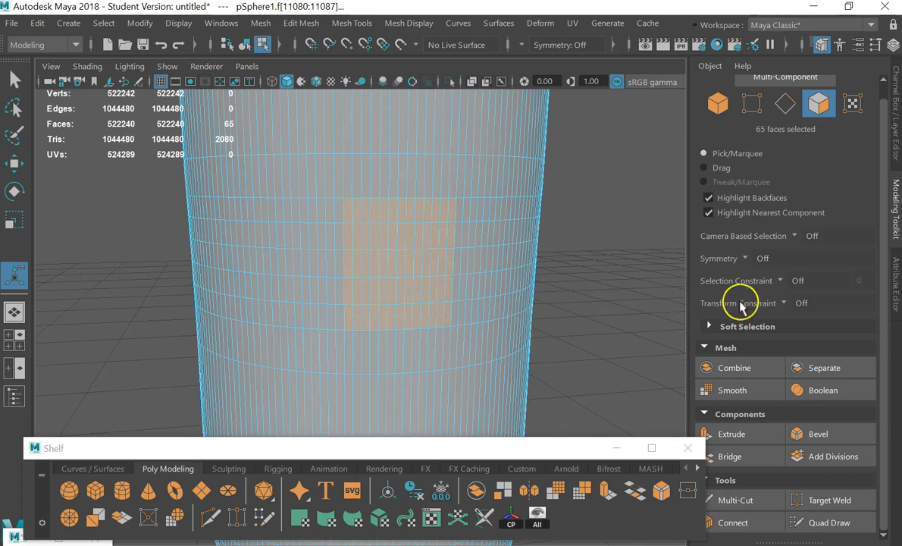
- Clear the face selection on the capsule body
left_click(571, 299)
scroll(557, 315, "down", 3)
scroll(405, 316, "up", 3)
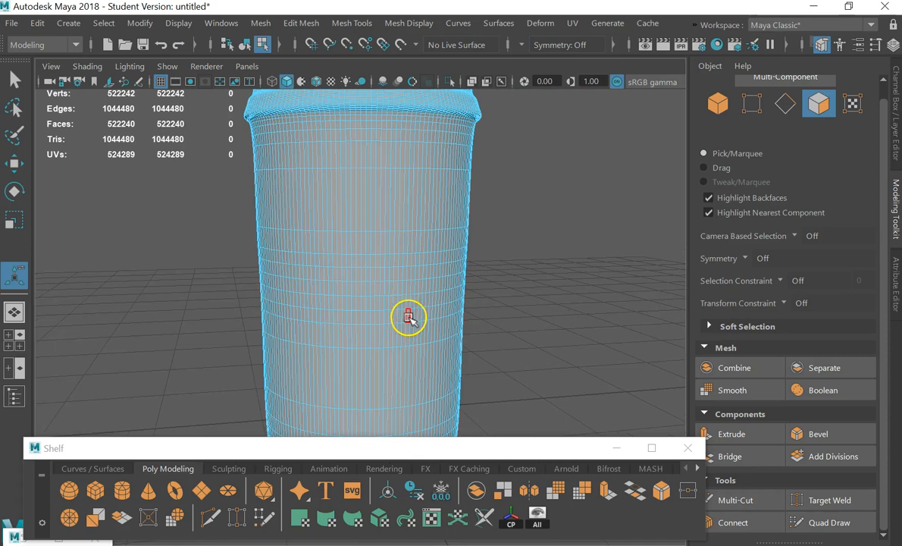
scroll(376, 257, "down", 2)
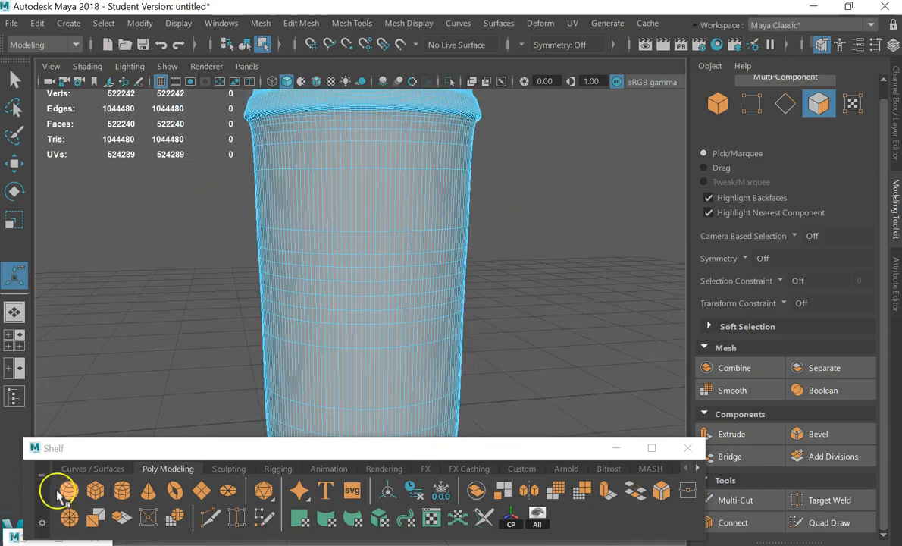
- Create a default polygon cube, return the capsule to object mode and delete the capsule
left_click(95, 489)
scroll(518, 372, "down", 3)
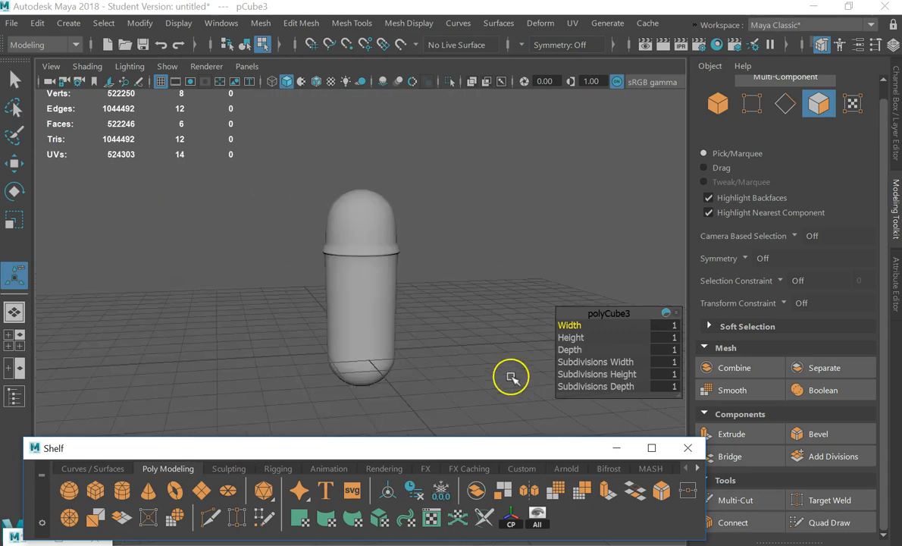
left_click(360, 293)
right_click_drag(361, 293, 488, 108)
right_click_drag(347, 267, 425, 106)
right_click_drag(338, 300, 372, 75)
left_click(416, 185)
left_click(325, 248)
key("Delete")
- Select the cube and apply Add Divisions to it with Divisions set to 4
left_click(358, 354)
scroll(362, 356, "up", 3)
middle_click_drag(362, 357, 368, 203, "alt")
scroll(379, 260, "up", 3)
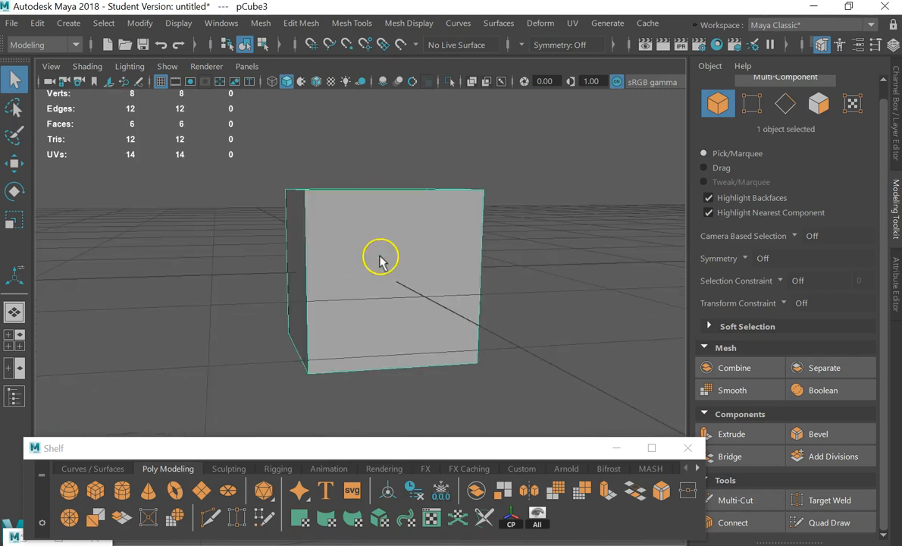
left_click(819, 458)
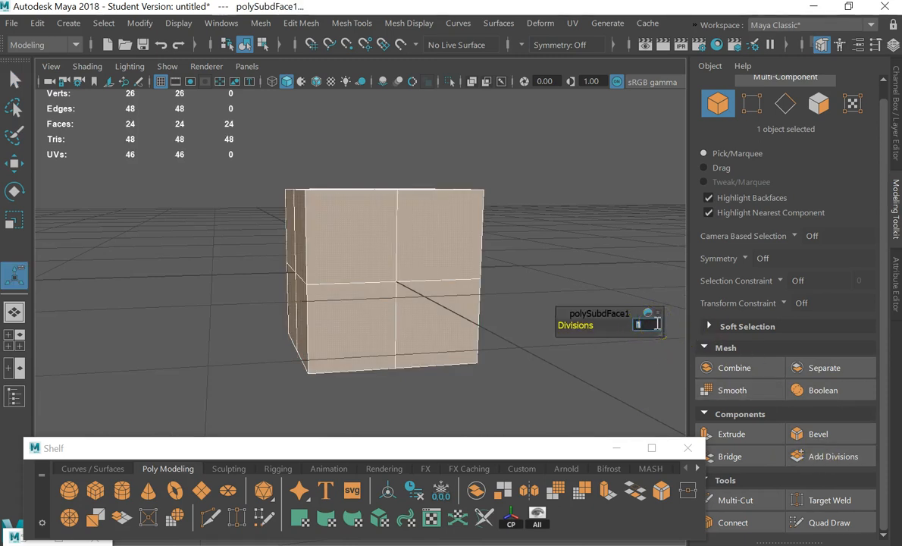
key("Return")
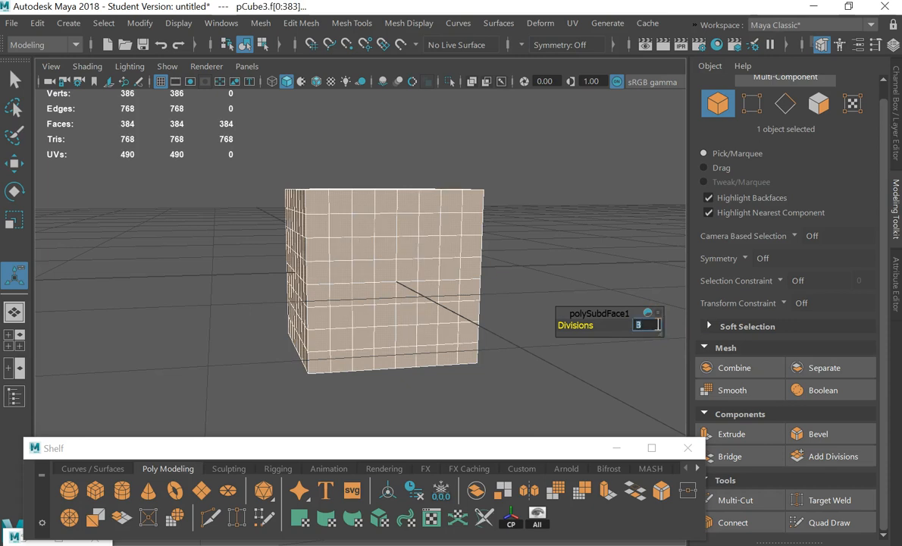
type("4")
key("Return")
- Reselect the subdivided cube and switch it to face component mode
left_click(551, 288)
left_click(403, 281)
left_click_drag(403, 281, 389, 326, "alt")
scroll(389, 326, "down", 5)
middle_click_drag(211, 309, 329, 291, "alt")
right_click(329, 277)
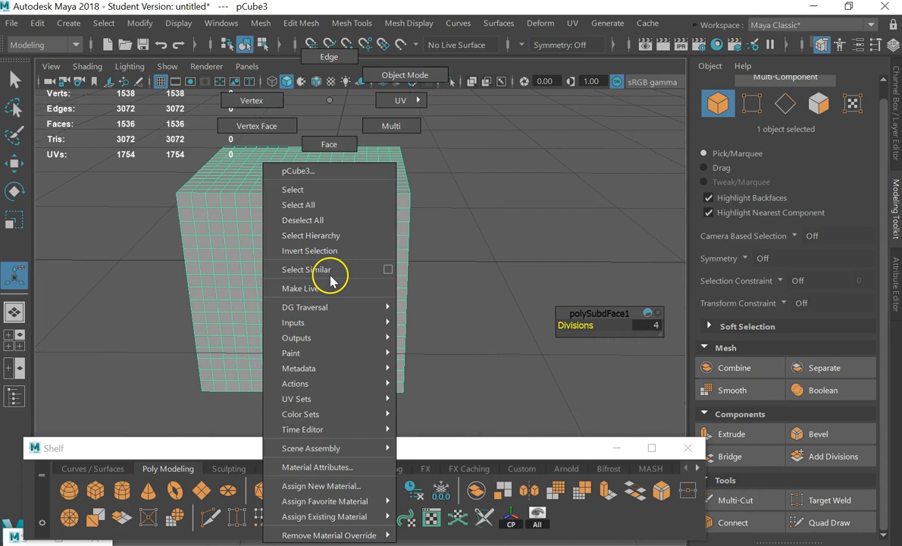
left_click(342, 143)
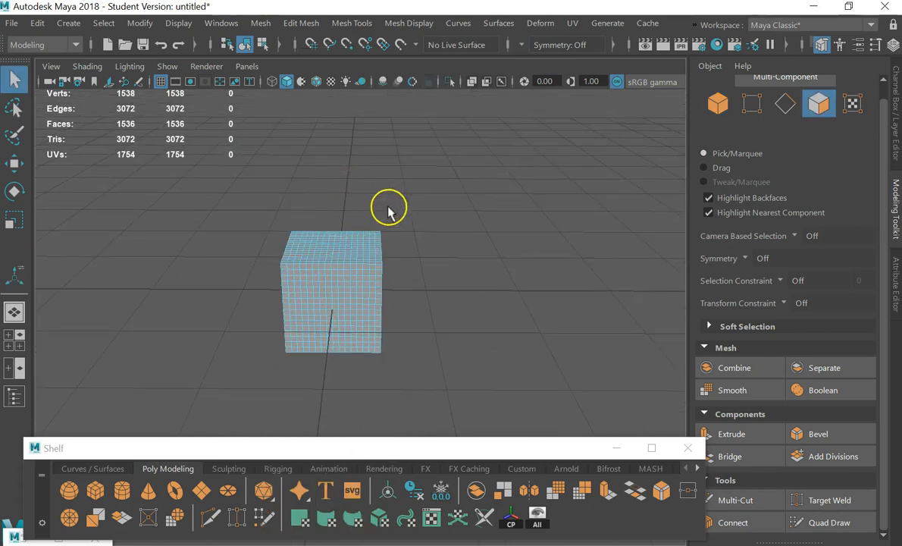
- In the maximized top view, marquee-select most of the cube's faces, then invert the selection with a marquee around the whole cube
left_click_drag(384, 214, 358, 211, "alt")
key("space")
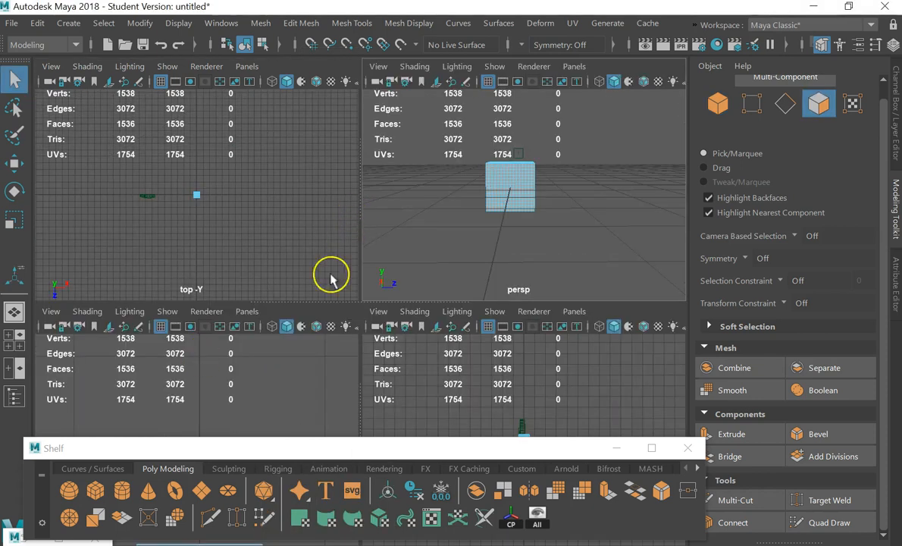
key("space")
scroll(359, 336, "down", 8)
scroll(355, 400, "up", 3)
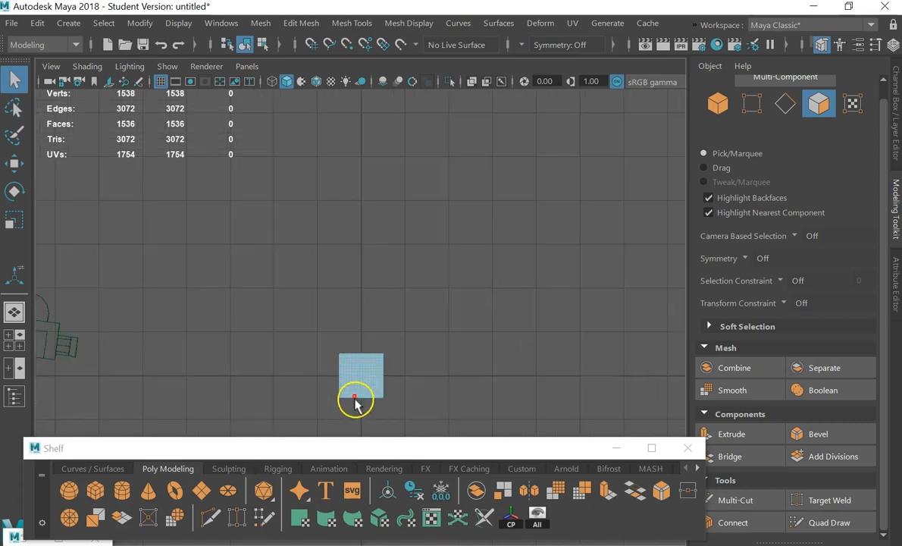
middle_click_drag(356, 373, 409, 224, "alt")
scroll(414, 203, "up", 2)
left_click_drag(442, 186, 313, 318)
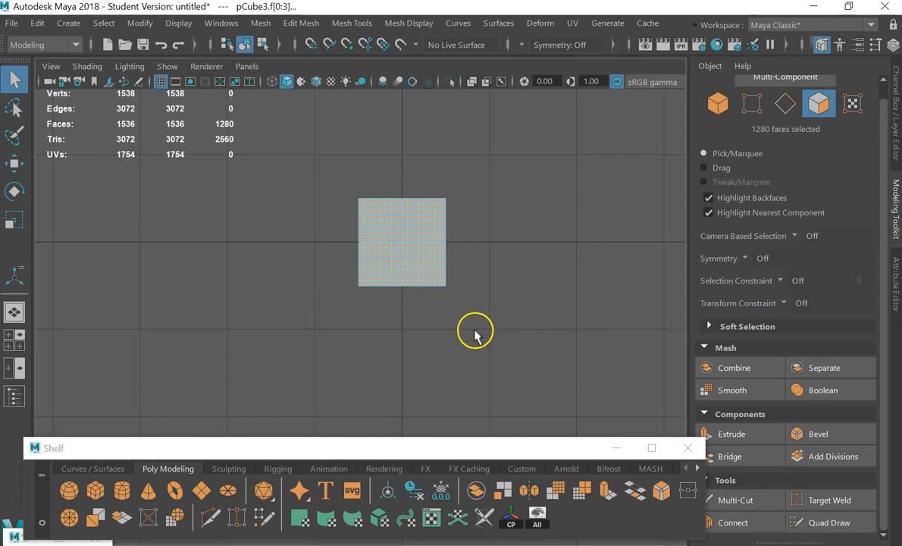
left_click_drag(530, 135, 125, 402)
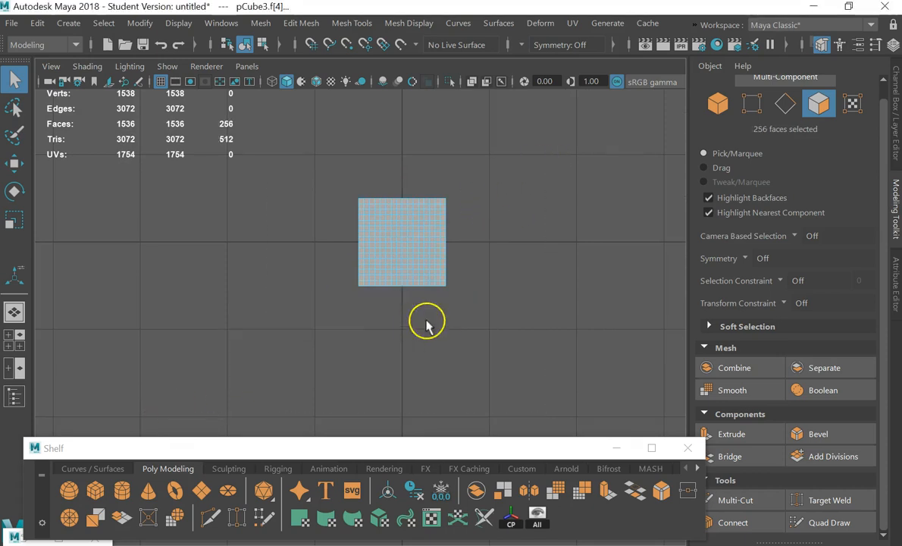
- Return to the perspective view and marquee across the subdivided cube so that all of its faces are selected
key("space")
key("space")
left_click_drag(551, 220, 421, 274, "alt")
scroll(421, 279, "up", 3)
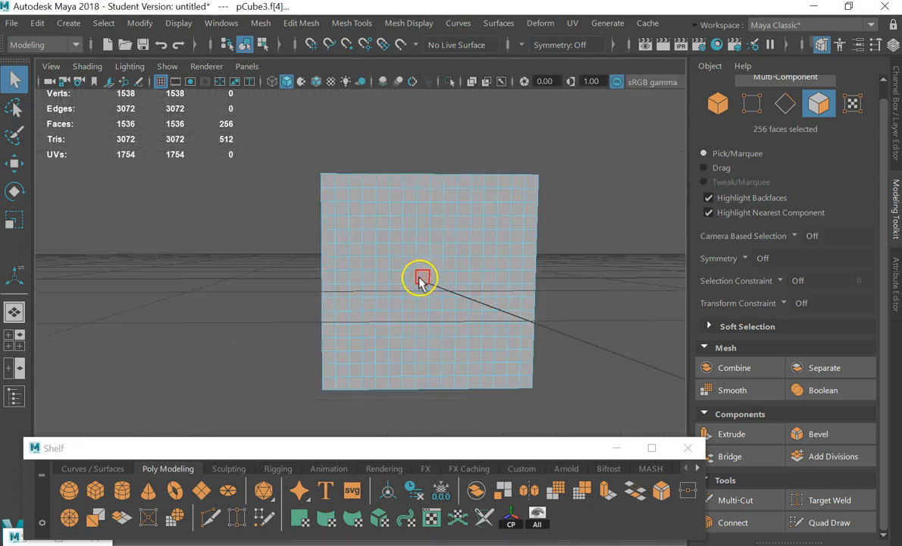
scroll(363, 317, "up", 2)
left_click_drag(390, 334, 477, 332, "alt")
left_click_drag(439, 183, 171, 417)
left_click_drag(304, 337, 316, 363, "alt")
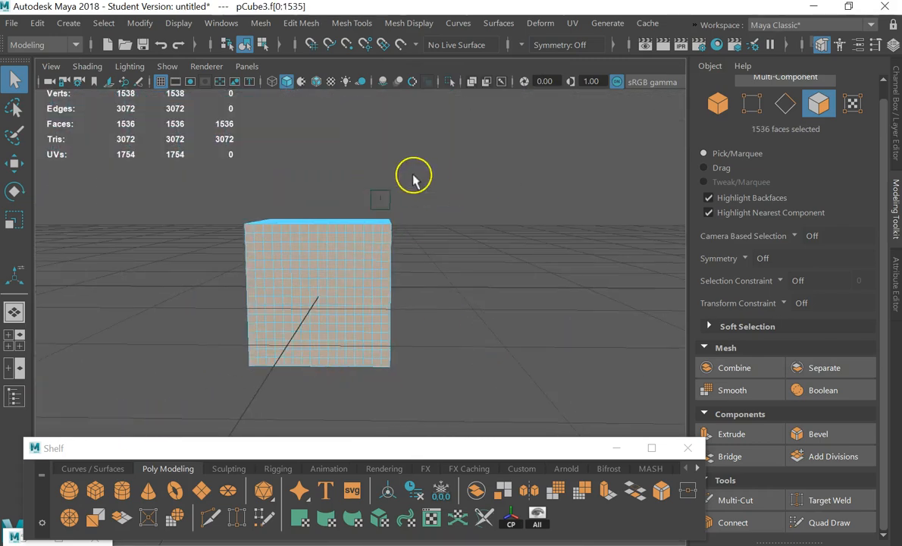
- Marquee over the cube to toggle faces off, leaving only the faces of the front side selected
left_click_drag(381, 192, 221, 410)
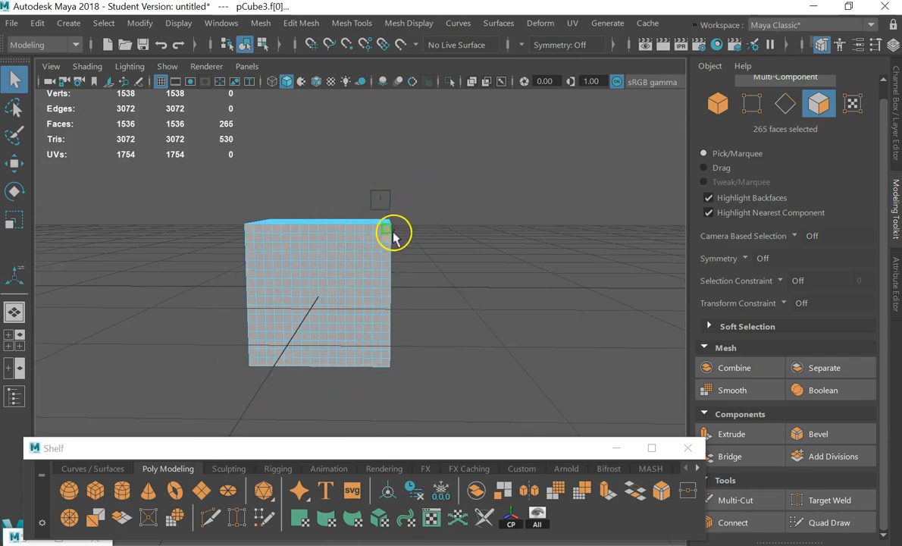
left_click_drag(403, 265, 393, 292, "alt")
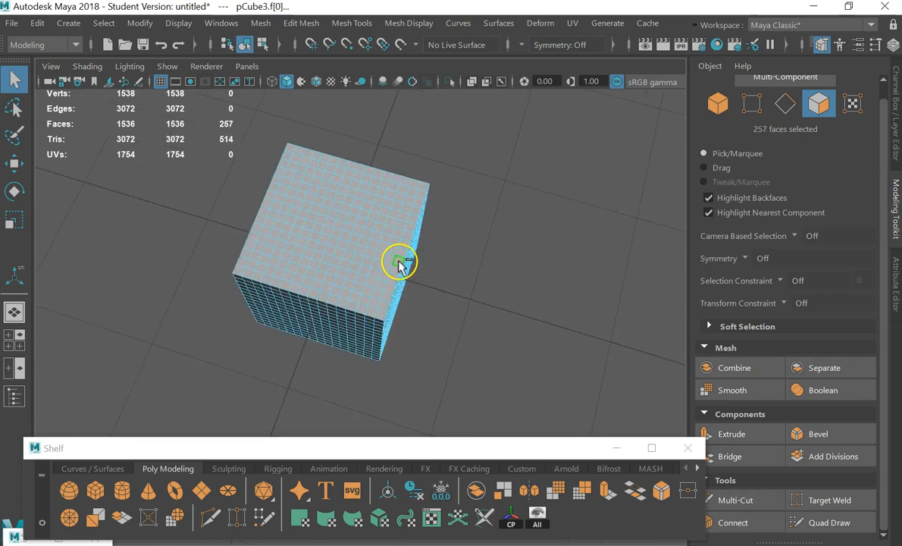
left_click_drag(483, 246, 424, 228, "alt")
scroll(407, 273, "up", 5)
middle_click_drag(401, 222, 331, 197, "alt")
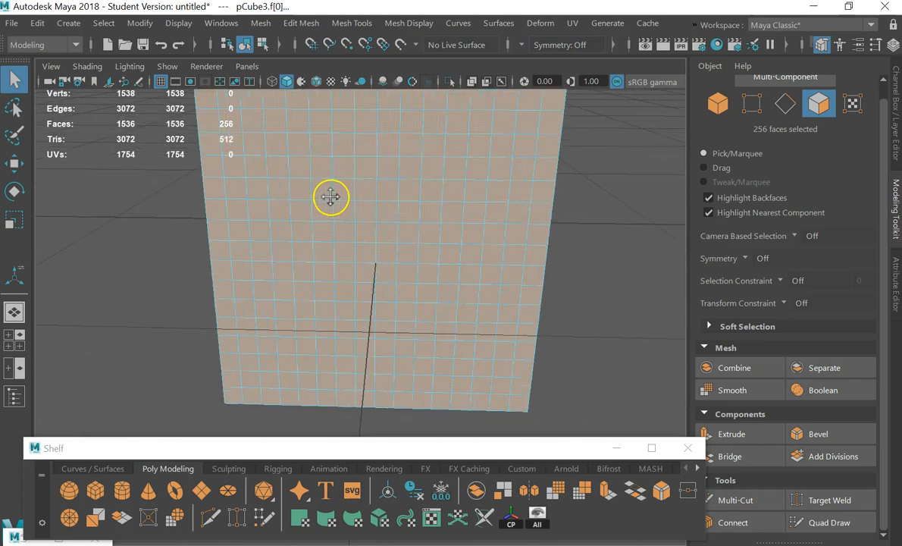
left_click_drag(333, 276, 334, 258, "alt")
middle_click_drag(338, 248, 351, 291, "alt")
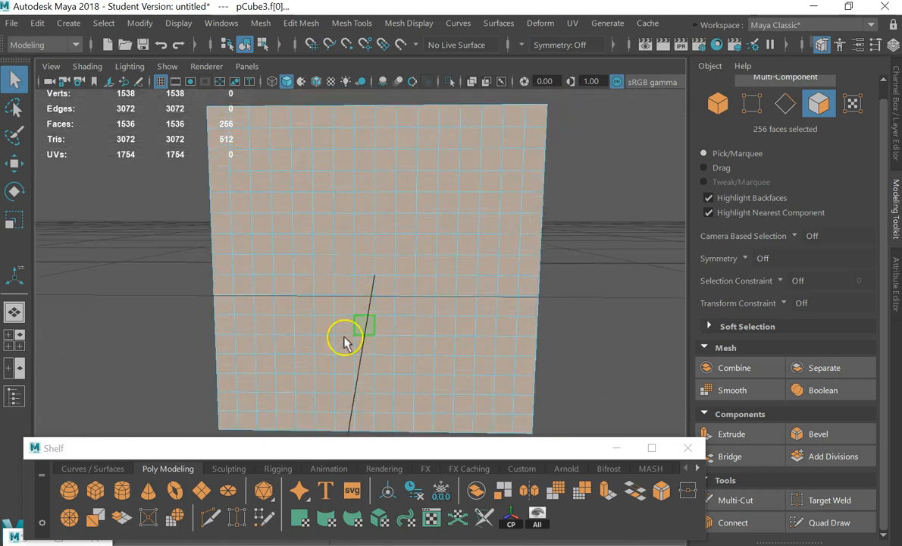
- Circularize the selected front faces and scale the resulting disc uniformly down to about half its diameter
key("space")
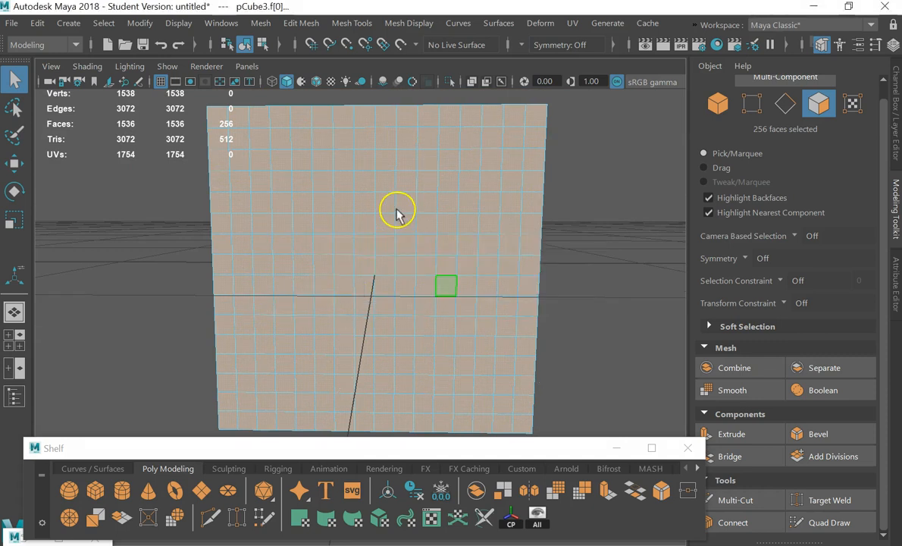
right_click_drag(590, 175, 601, 296, "shift")
scroll(503, 316, "down", 5)
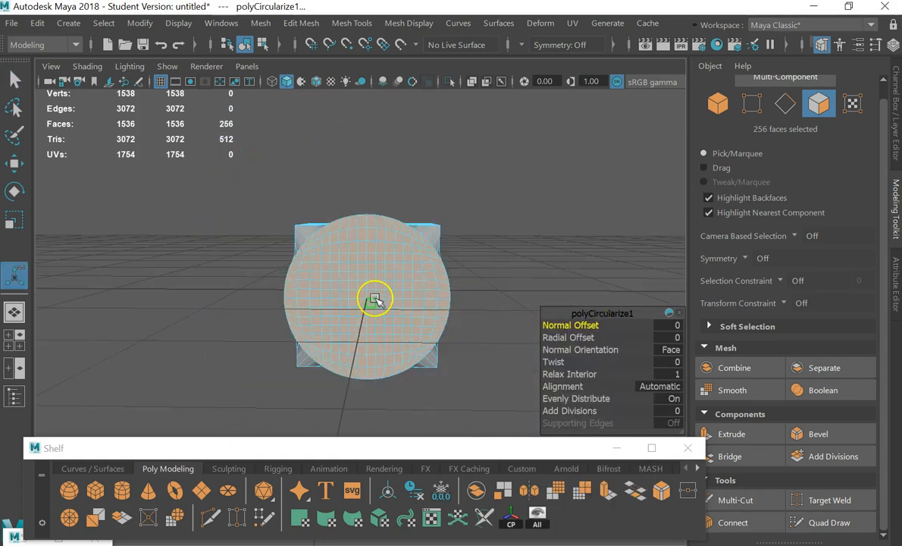
key("w")
key("r")
left_click_drag(371, 301, 302, 306)
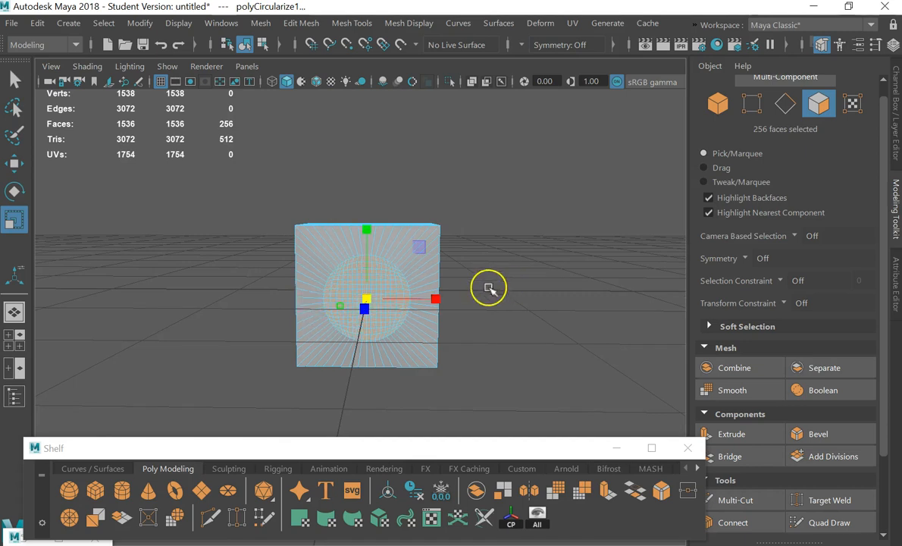
- Extrude the circular faces into the cube with Local Translate Z of about -0.345 and 9 divisions
left_click_drag(488, 288, 429, 298, "alt")
scroll(272, 323, "up", 2)
scroll(273, 323, "up", 1)
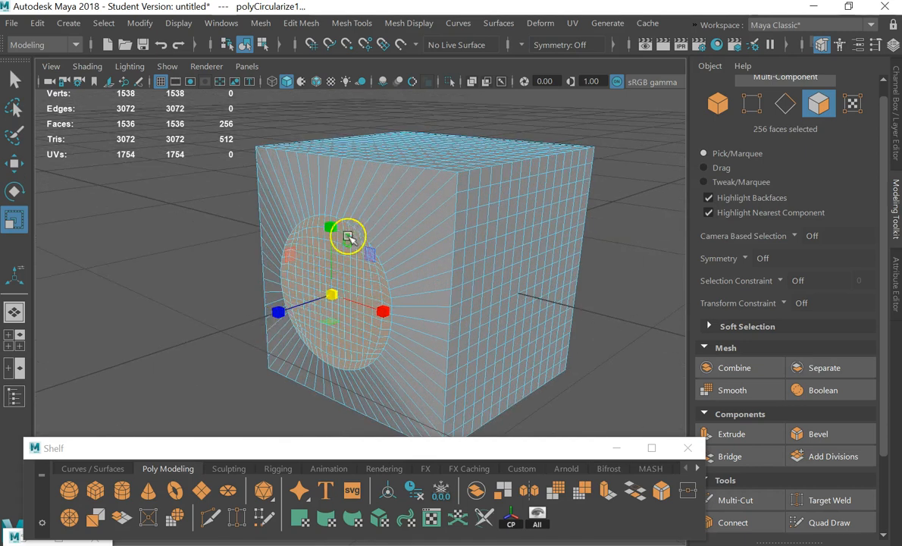
left_click(328, 282)
key("ctrl+e")
left_click_drag(264, 306, 315, 288)
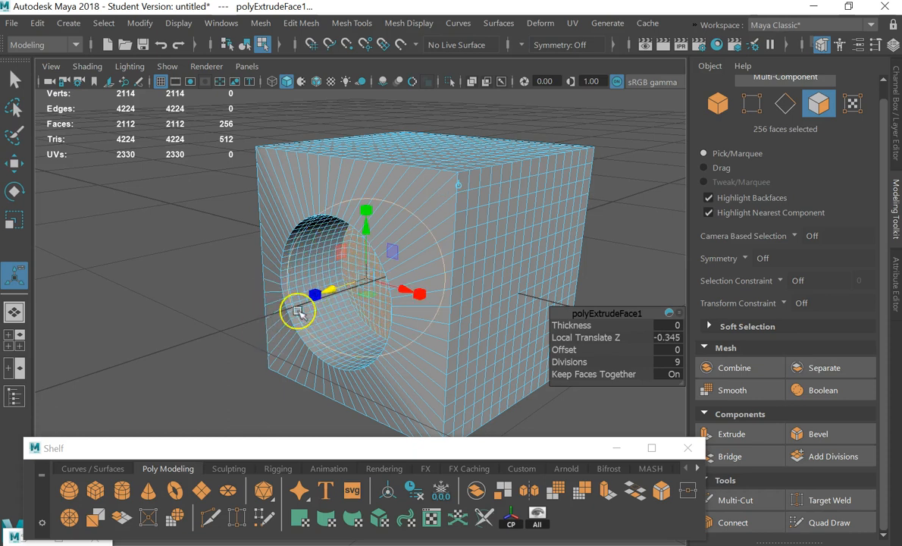
- Show the cube with the round hole in smooth mesh preview and return it to object mode
key("3")
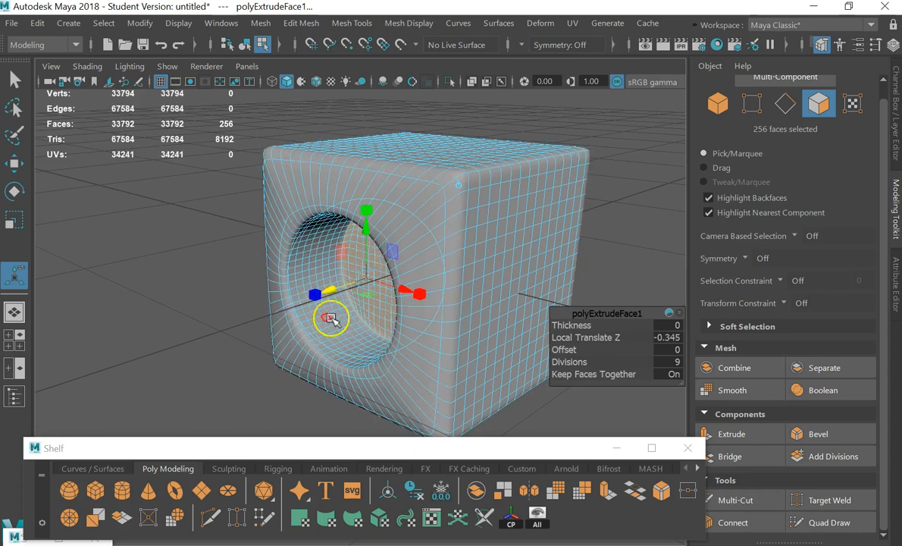
left_click(14, 79)
left_click(38, 106)
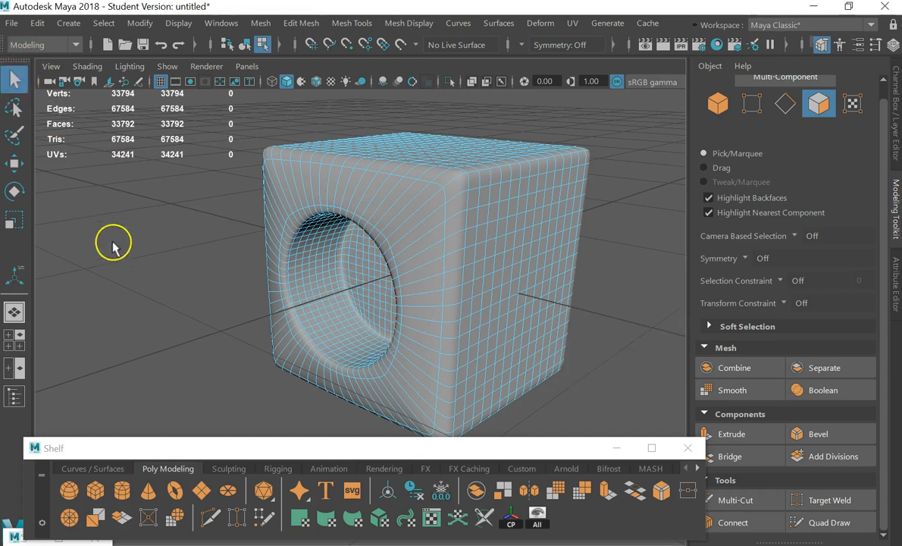
right_click(167, 229)
right_click_drag(168, 222, 234, 74)
left_click(219, 217)
scroll(230, 241, "down", 5)
left_click_drag(215, 226, 277, 252, "alt")
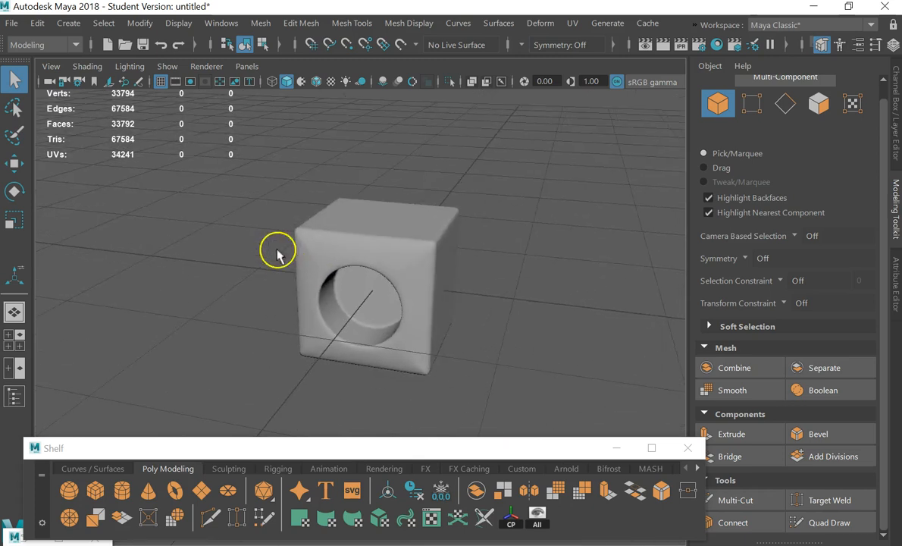
- Create another polygon cube and move it along X to stand clear of the cube with the hole
left_click(94, 490)
scroll(270, 348, "down", 3)
key("w")
left_click_drag(433, 322, 562, 334)
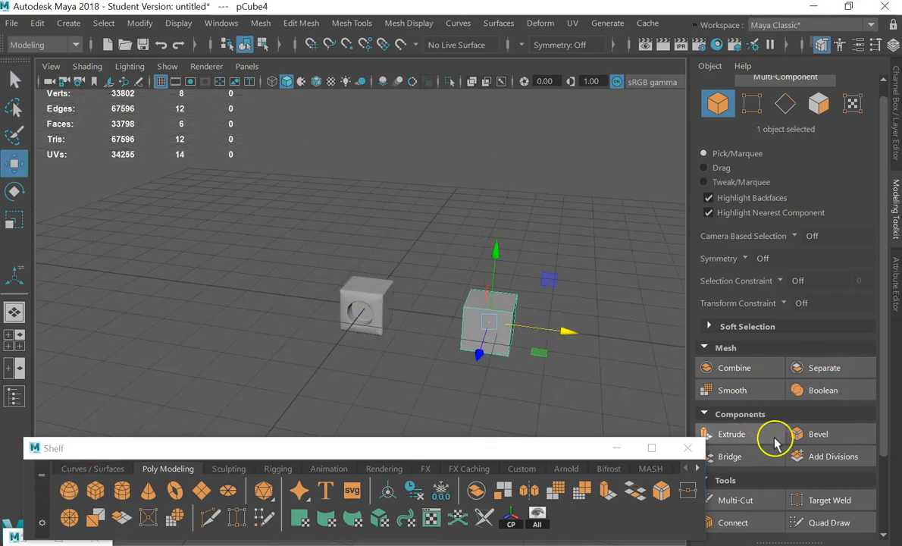
- Undo a trial Smooth on the new cube and bevel it with a Fraction of 0.1 instead
left_click(764, 397)
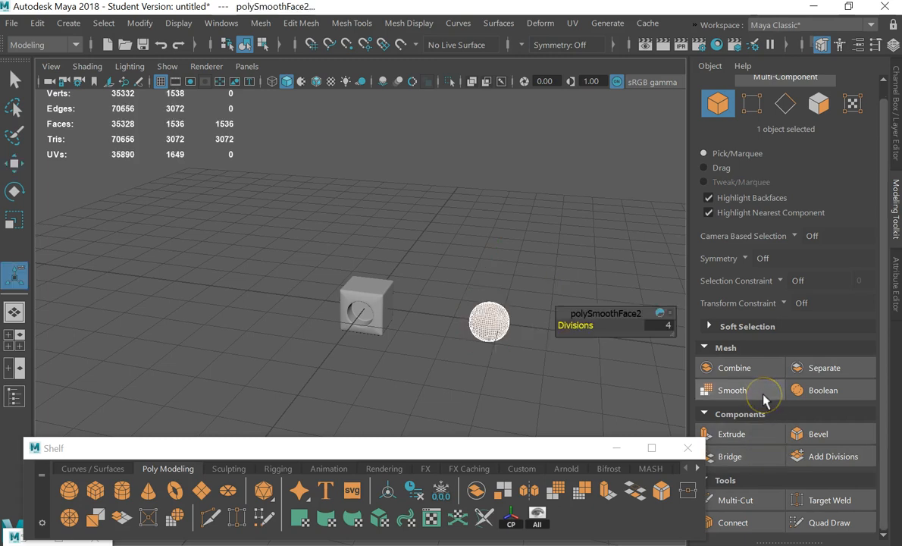
key("ctrl+z")
left_click(833, 432)
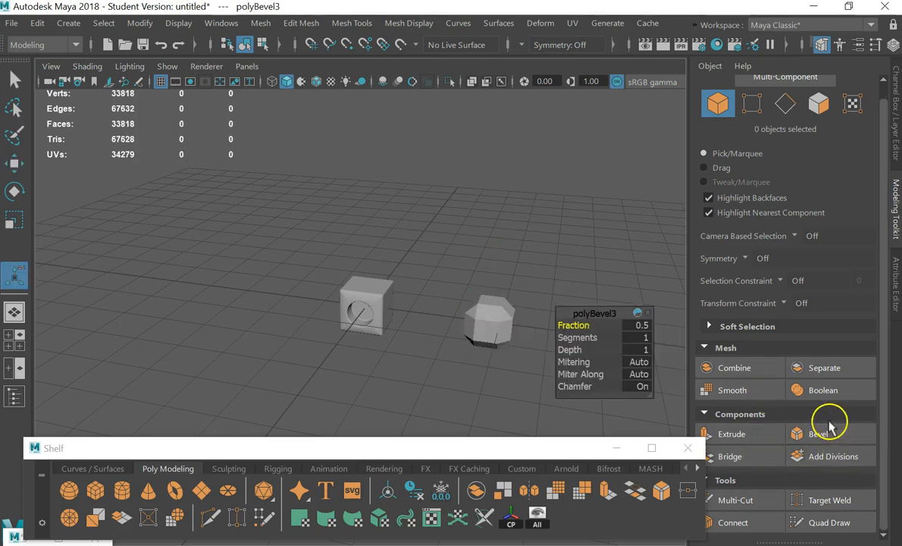
left_click(638, 326)
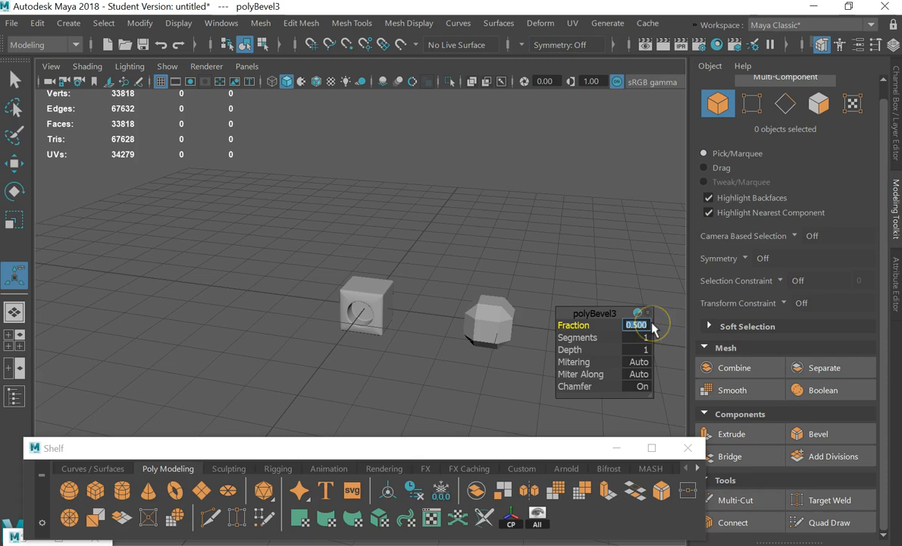
type(".3")
key("Return")
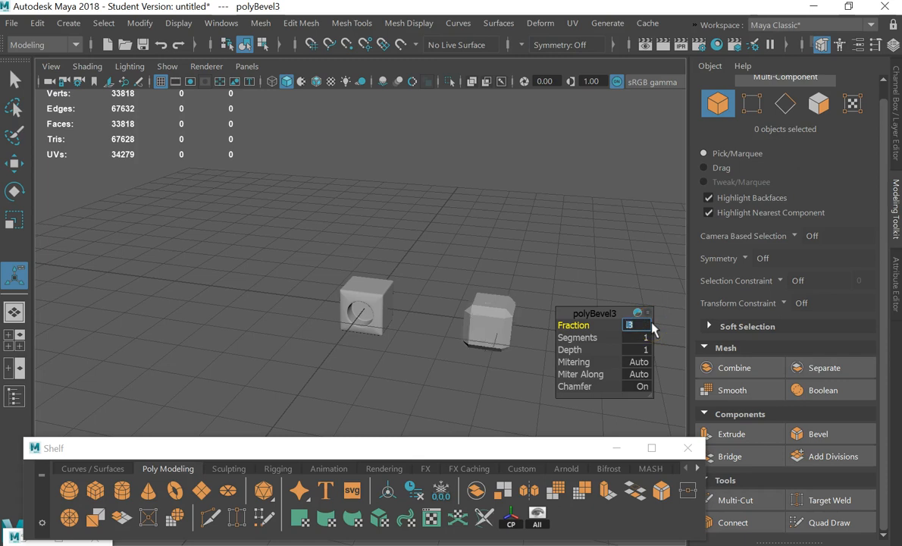
type(".1")
key("Return")
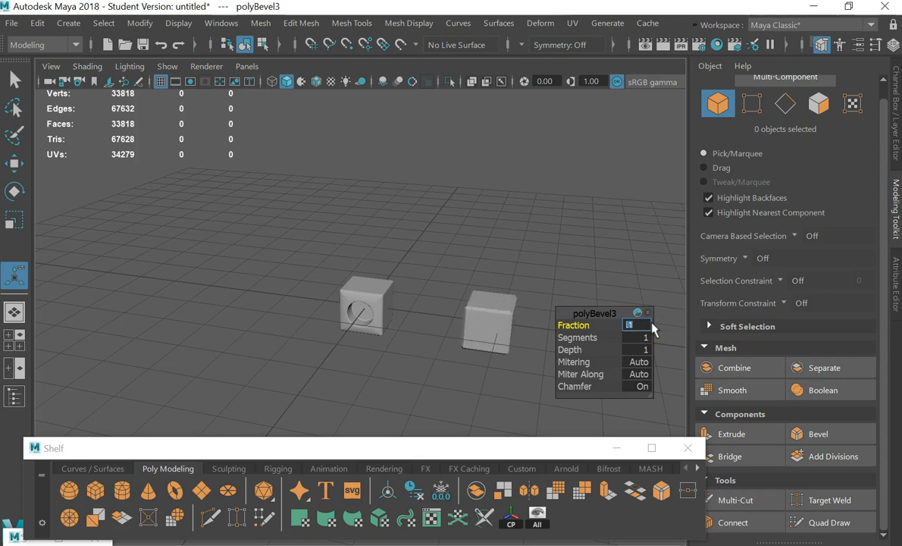
left_click(530, 312)
- Apply Add Divisions to the bevelled cube with Divisions set to 4, then deselect it
middle_click_drag(576, 314, 449, 314, "alt")
scroll(413, 322, "up", 5)
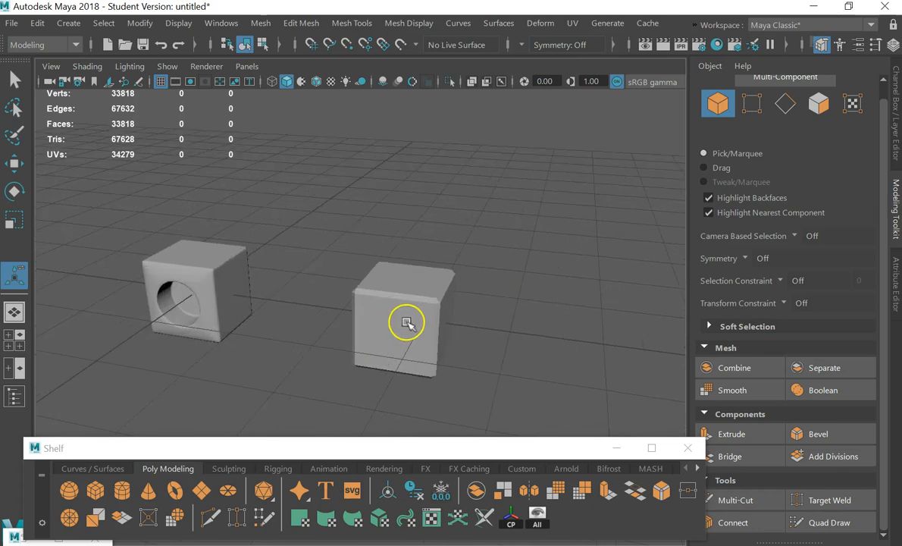
left_click(407, 323)
left_click(826, 456)
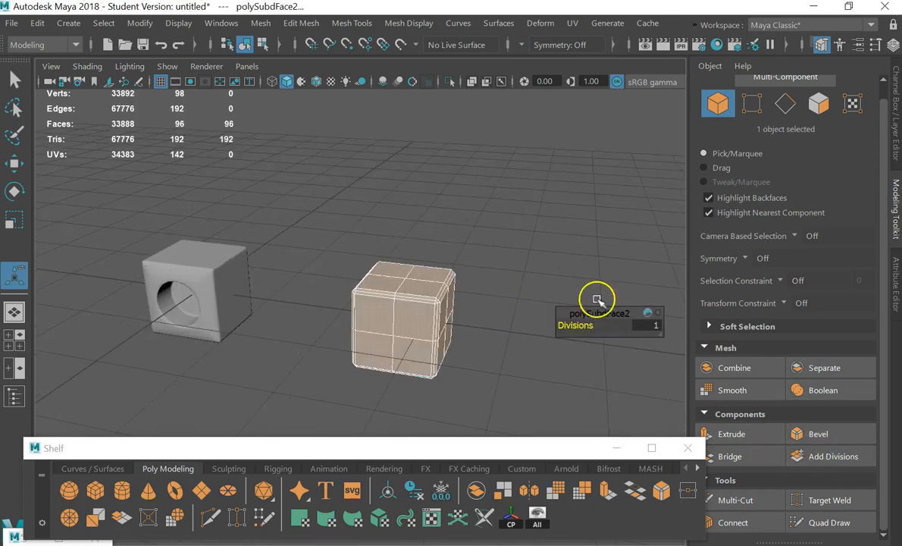
left_click(648, 325)
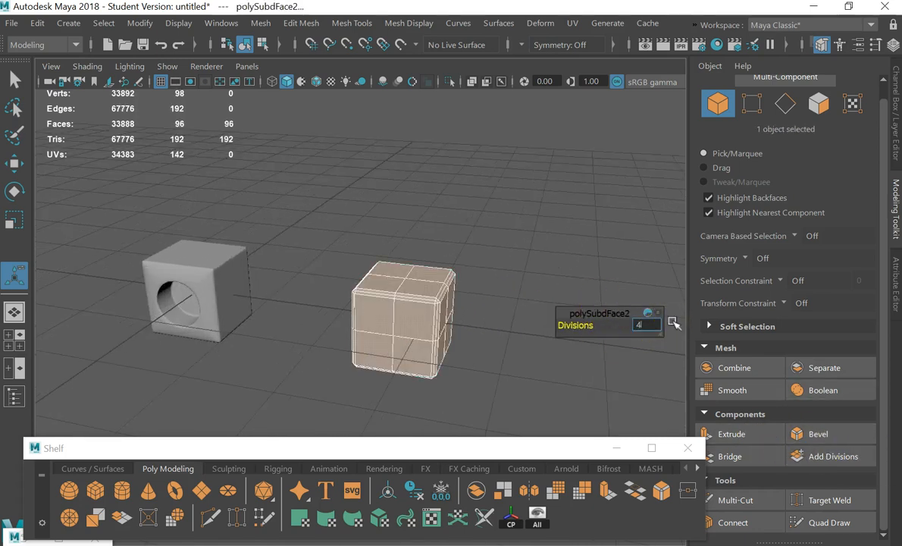
type("4")
key("Return")
left_click(493, 264)
left_click_drag(493, 264, 327, 226, "alt")
left_click(81, 66)
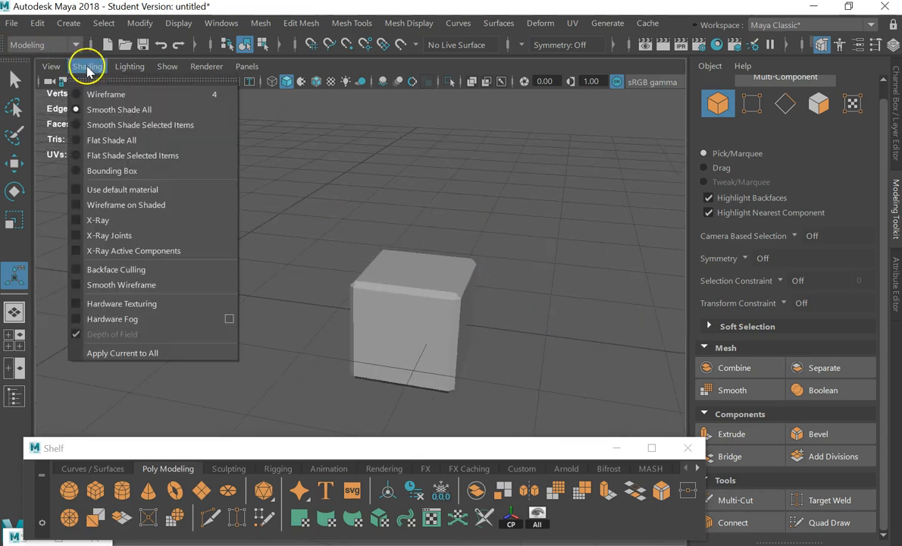
left_click(123, 66)
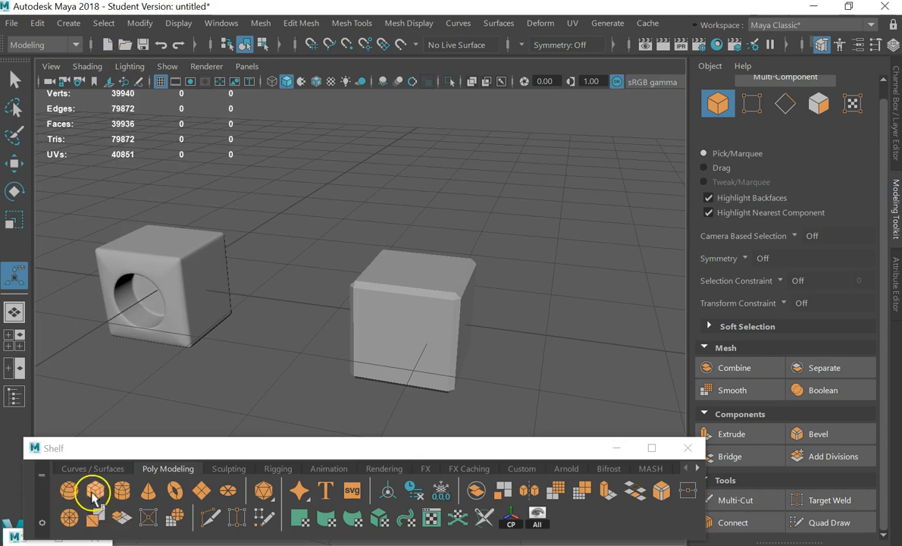
- Create a polygon cylinder and lay it on its side with Rotate X set to -90
left_click(121, 489)
key("e")
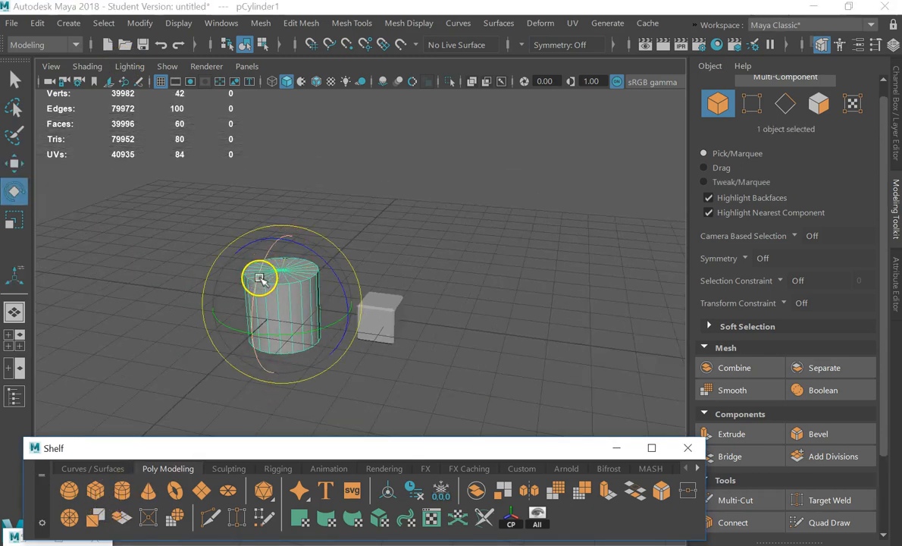
left_click_drag(259, 282, 336, 213)
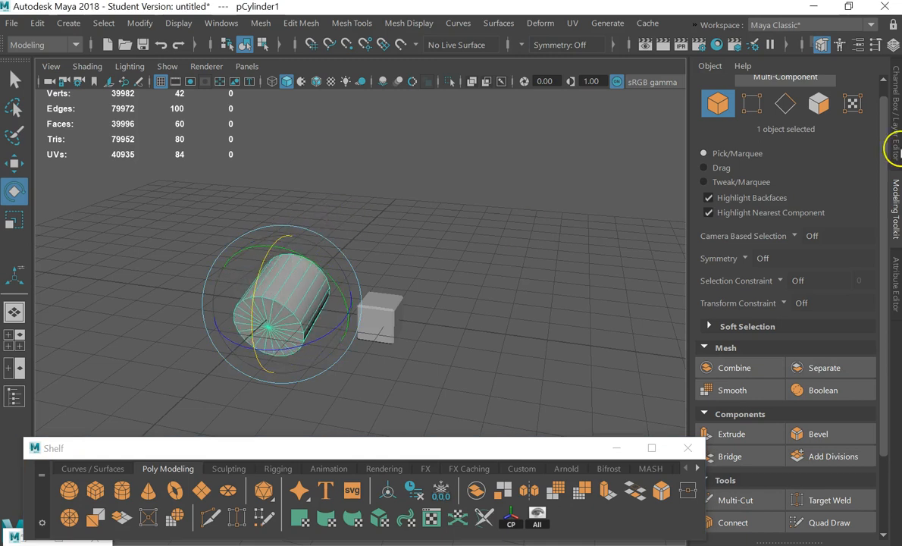
left_click(895, 150)
double_click(862, 145)
type("-90")
key("Return")
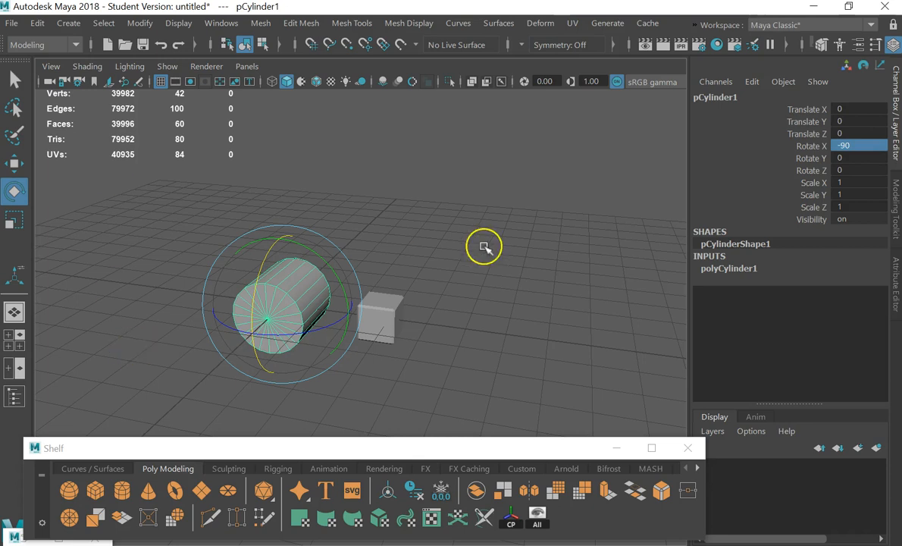
- Scale the cylinder down uniformly to about 0.284 so it fits inside the cube's round hole
left_click(448, 228)
left_click(301, 267)
key("r")
left_click_drag(294, 301, 242, 306)
left_click(260, 308)
scroll(243, 297, "up", 3)
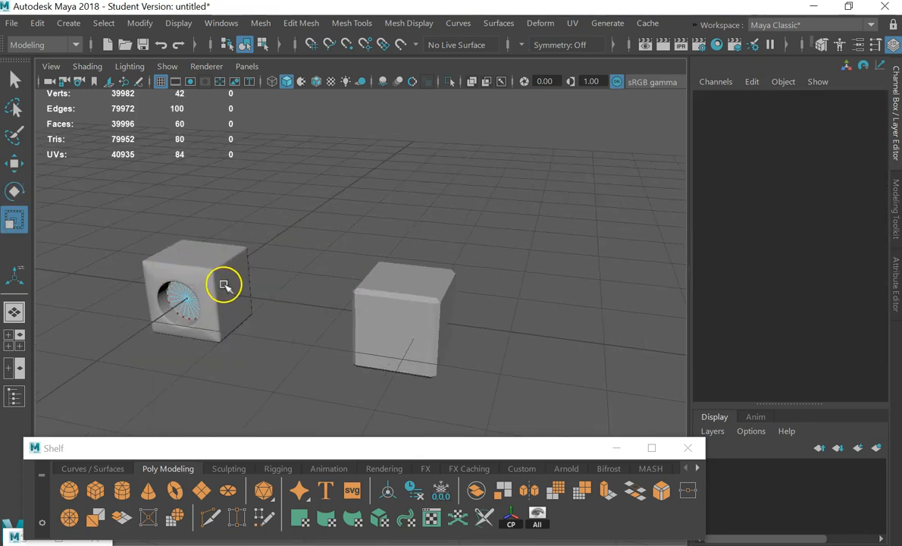
- Put the cube with the hole into object mode and move it along negative X, away from the cylinder
left_click(202, 268)
right_click(210, 263)
right_click_drag(250, 238, 309, 104)
right_click_drag(210, 268, 292, 73)
left_click(280, 227)
left_click(221, 276)
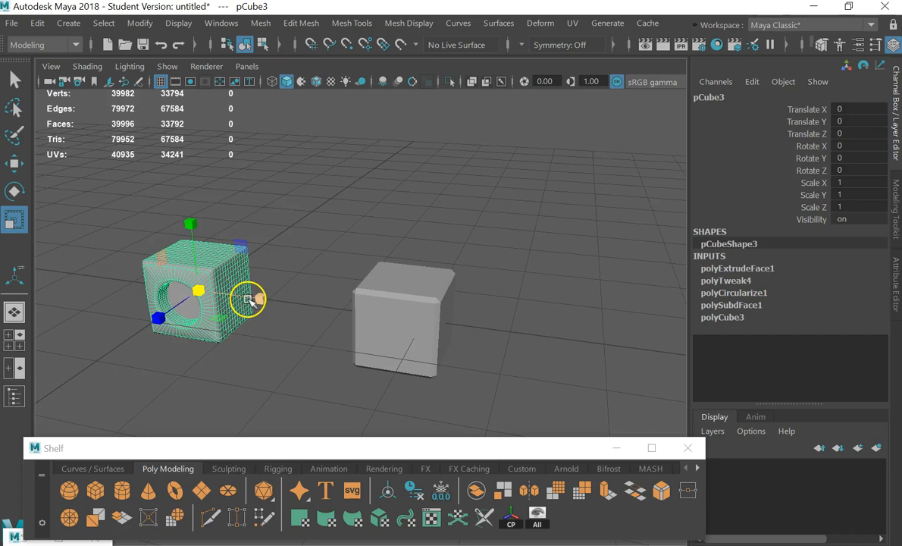
key("w")
left_click_drag(254, 297, 145, 279)
- Move the cylinder along X into the bevelled cube and line both objects up at Translate X 3
left_click(196, 286)
left_click_drag(255, 298, 338, 338)
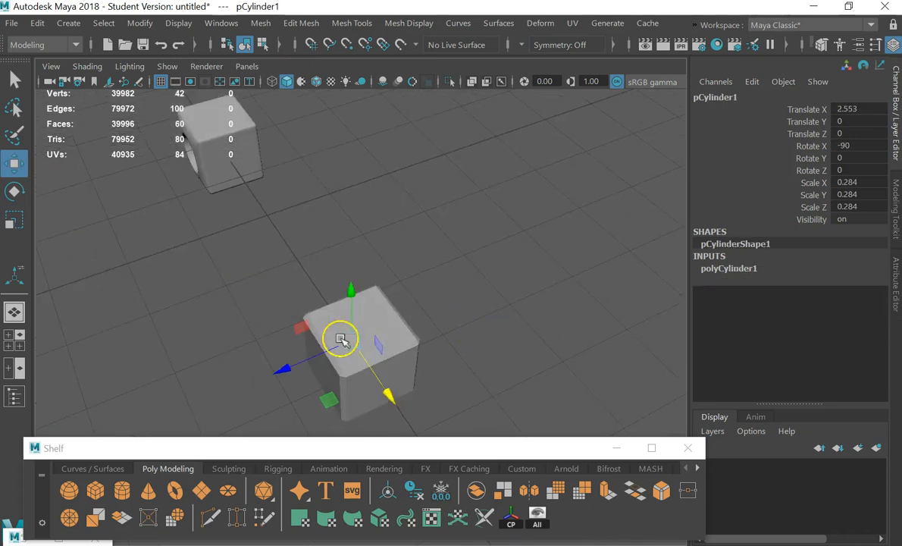
left_click_drag(391, 395, 372, 379)
left_click_drag(497, 382, 578, 356, "alt")
left_click(395, 275)
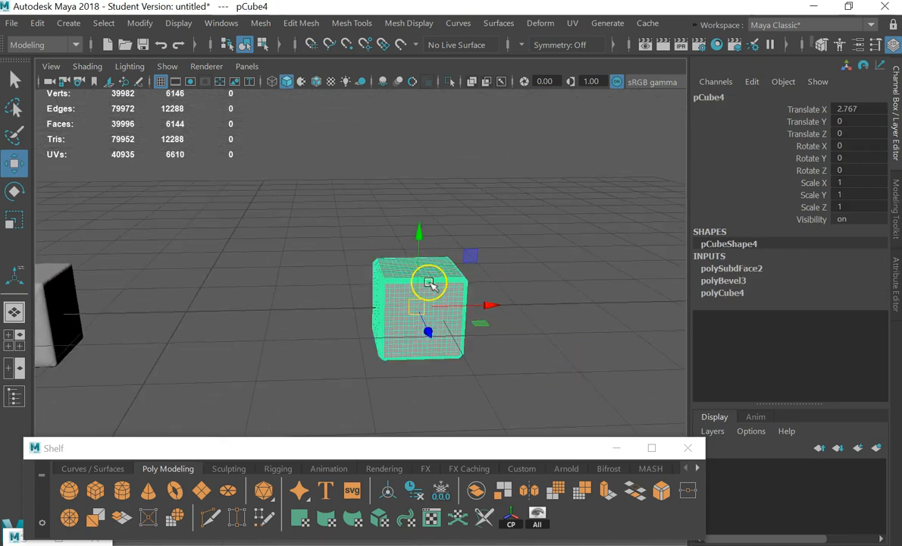
left_click_drag(450, 306, 456, 306)
left_click(516, 271)
- Move the bevelled cube back along Z to a Translate Z of -0.57 so the cylinder sticks out of its front
left_click_drag(516, 262, 414, 288, "alt")
left_click(365, 314)
left_click_drag(302, 343, 345, 331)
left_click(497, 247)
left_click_drag(496, 247, 523, 296, "alt")
- Try a Boolean Difference with the cylinder selected first and the bevelled cube second, and undo it
left_click(376, 338)
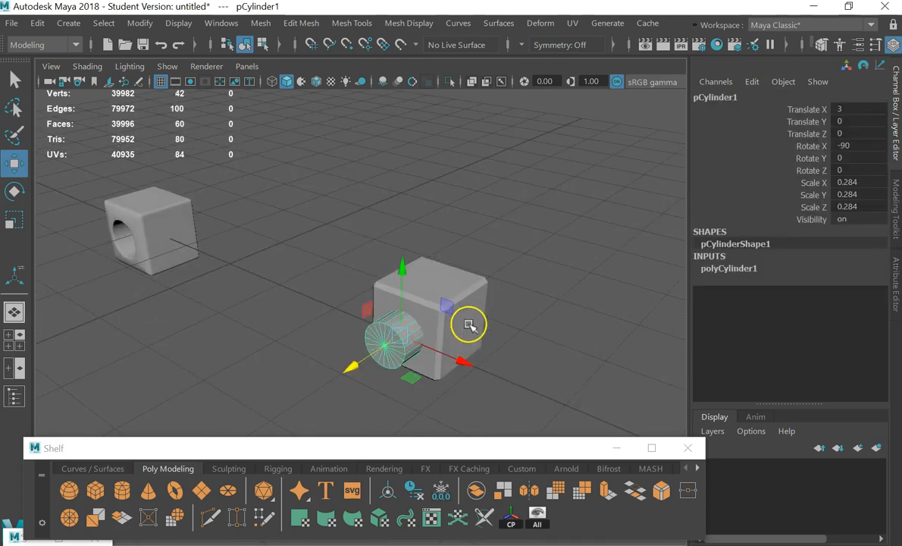
left_click(469, 322, "shift")
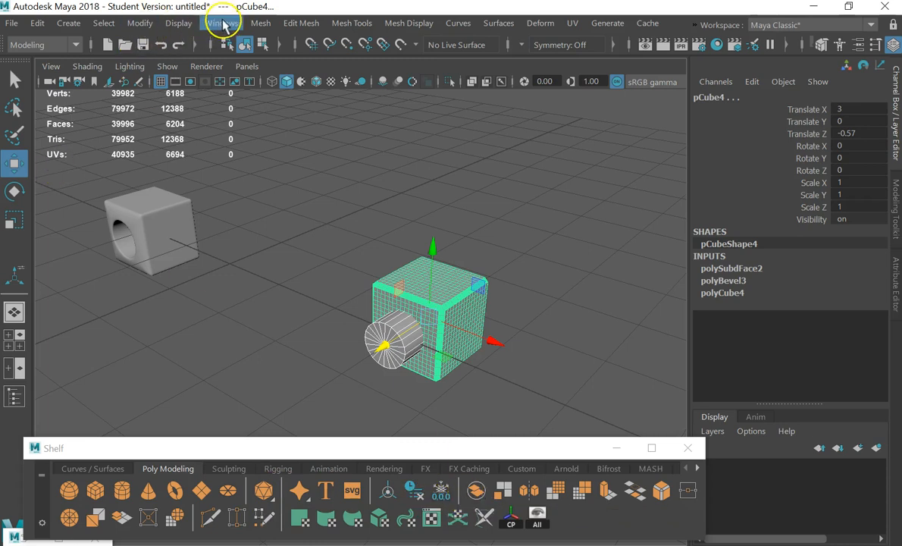
left_click(261, 23)
mouse_move(279, 24)
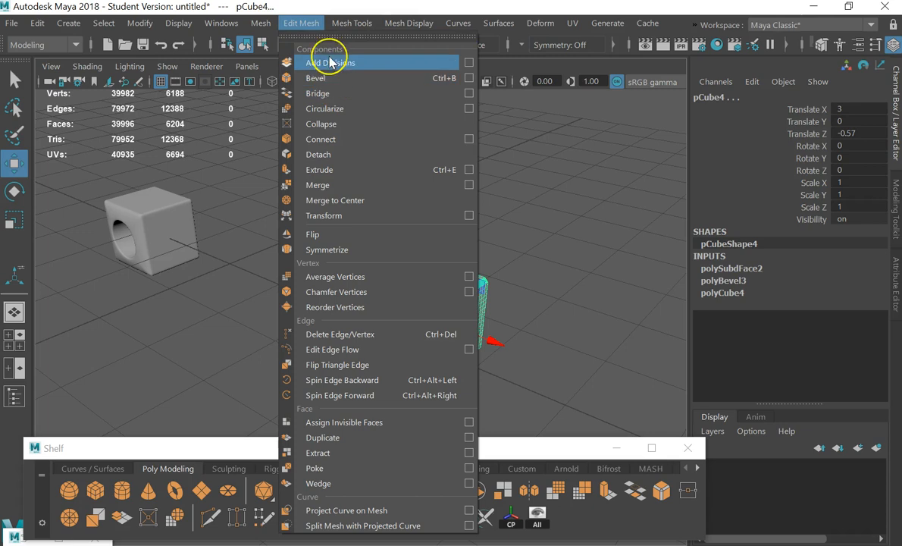
mouse_move(366, 24)
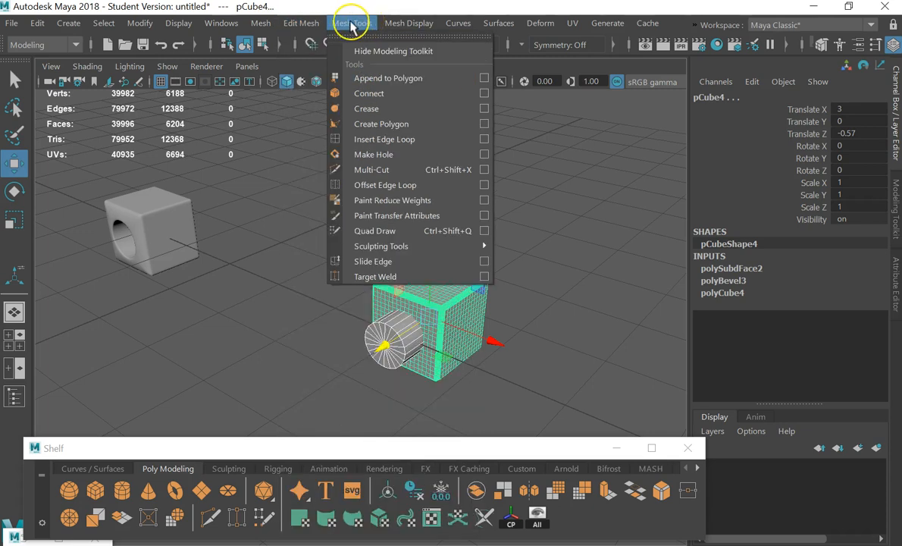
left_click(318, 24)
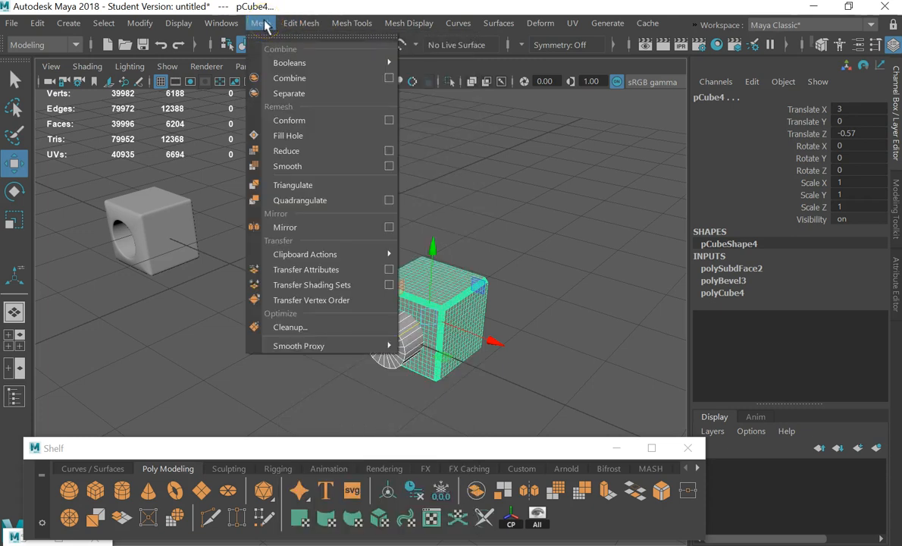
left_click(289, 25)
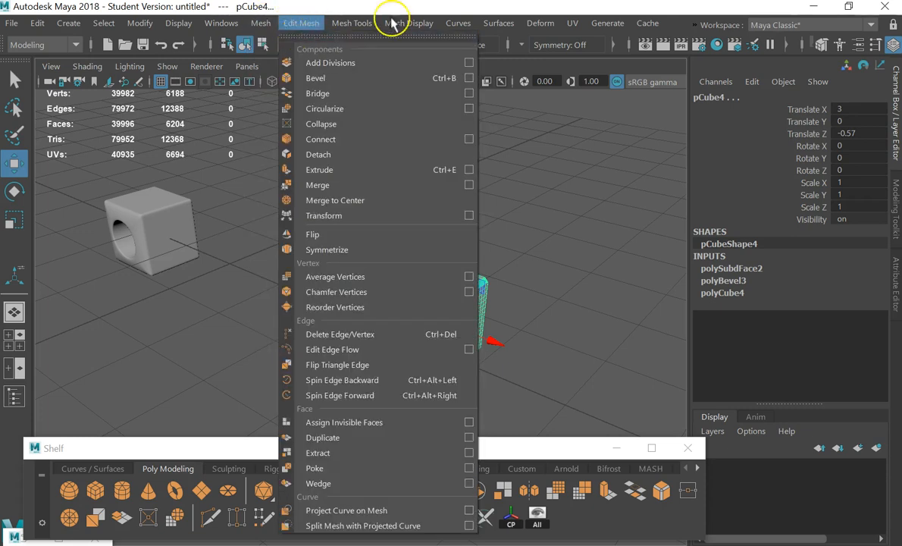
mouse_move(367, 25)
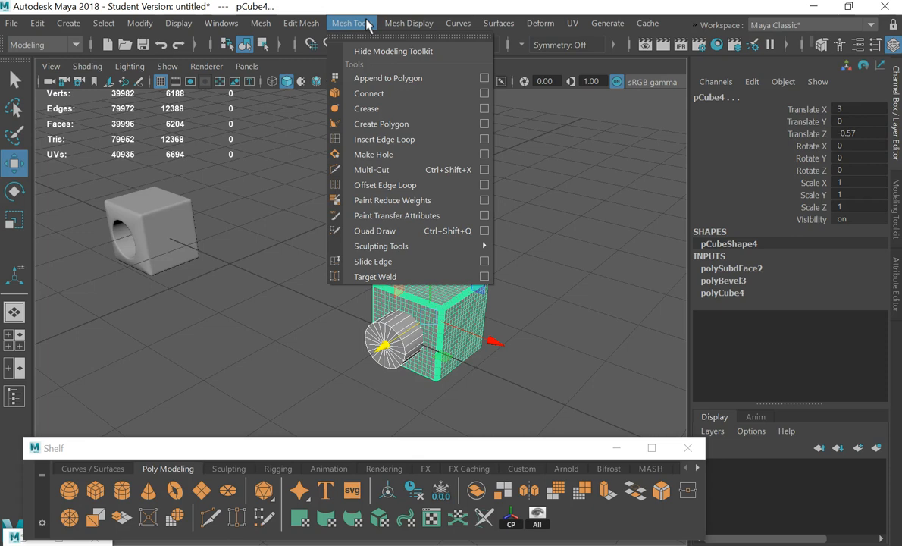
left_click(312, 23)
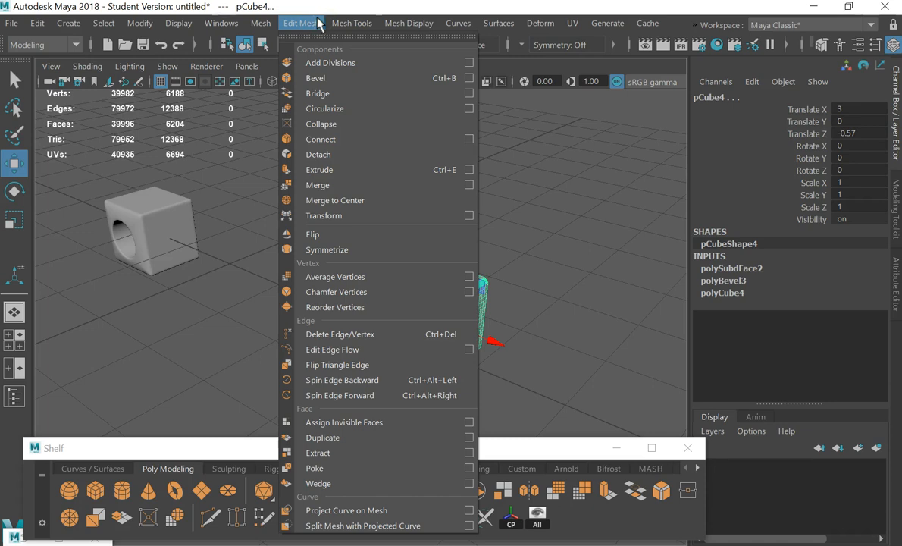
left_click(339, 23)
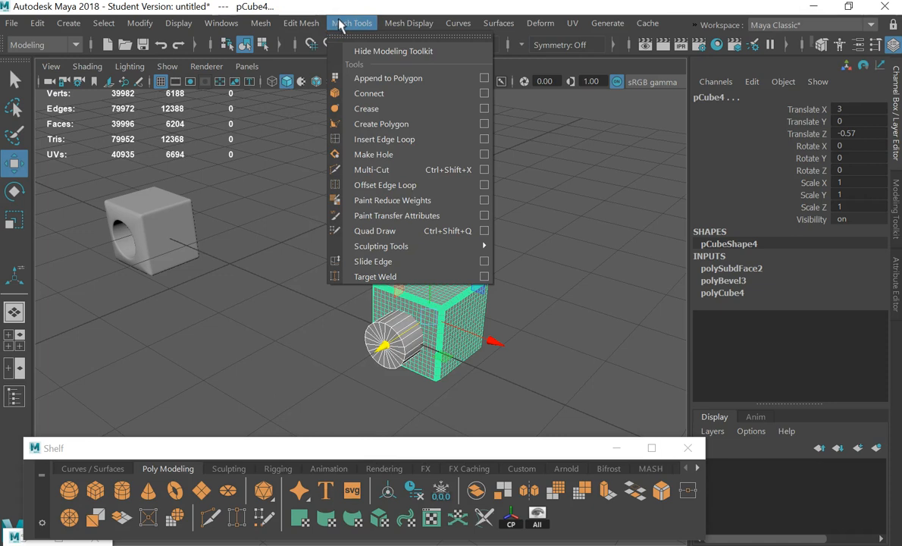
left_click(396, 24)
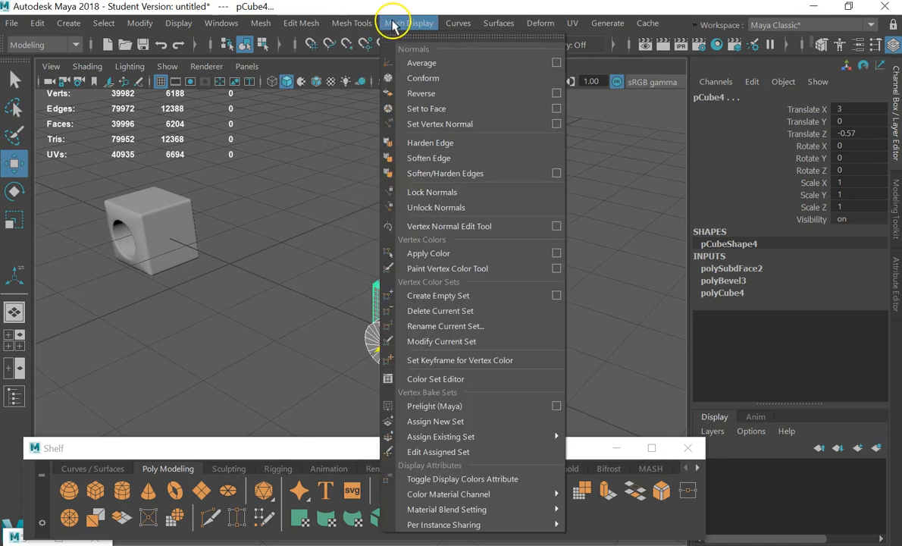
left_click(365, 24)
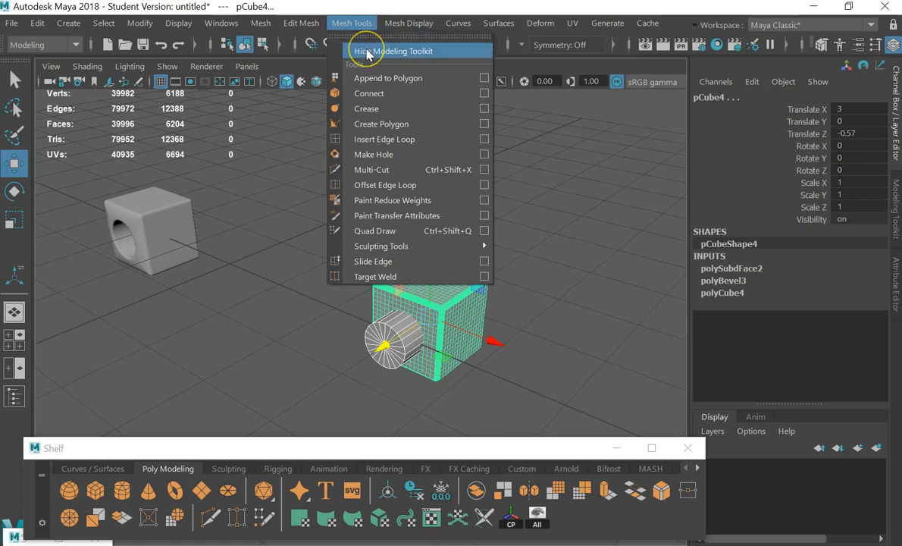
left_click(258, 23)
left_click(309, 24)
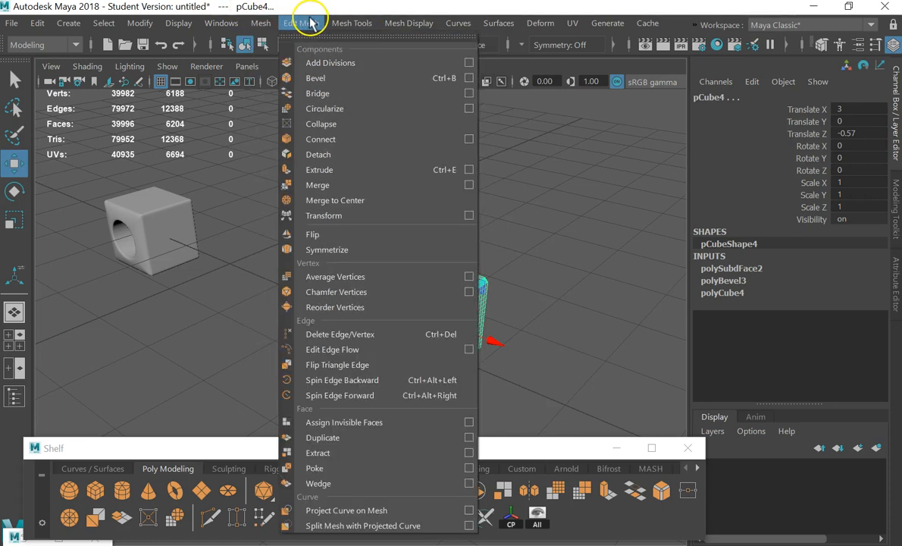
left_click(260, 23)
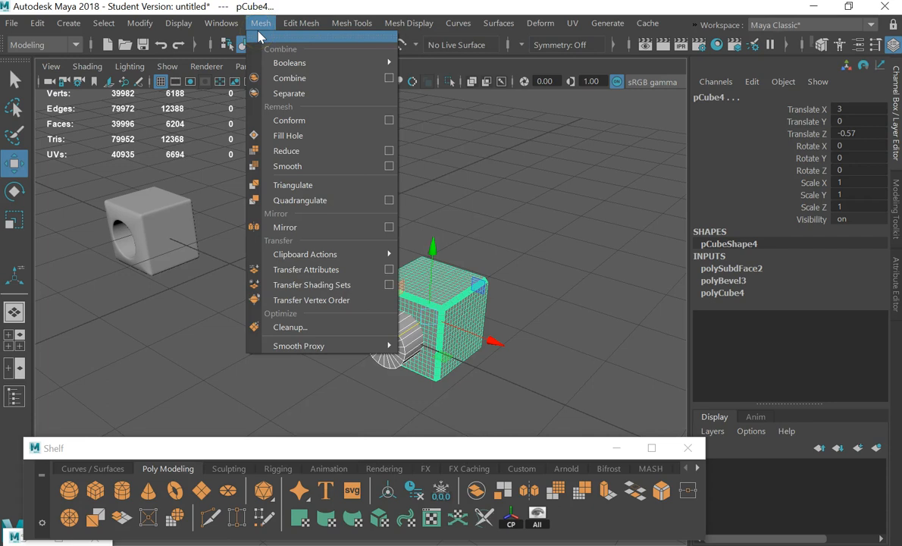
left_click(286, 64)
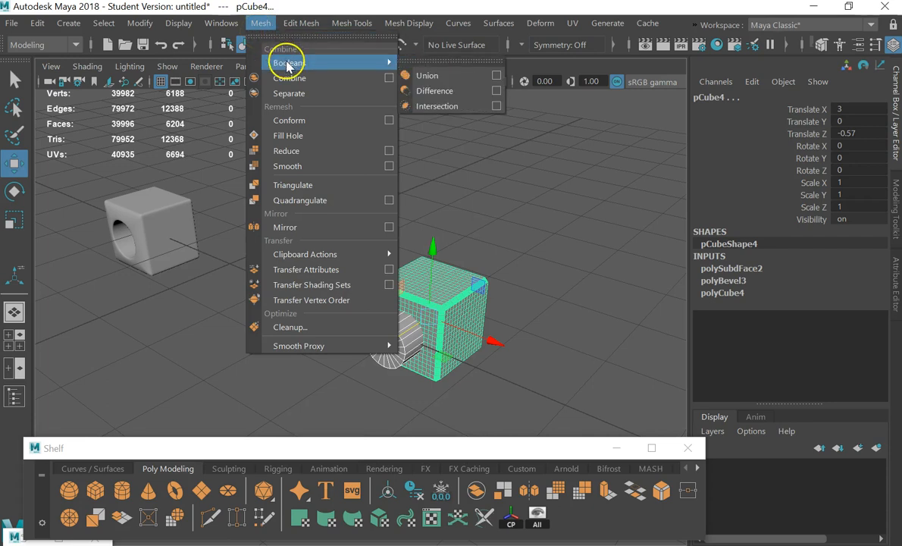
left_click(429, 91)
key("ctrl+z")
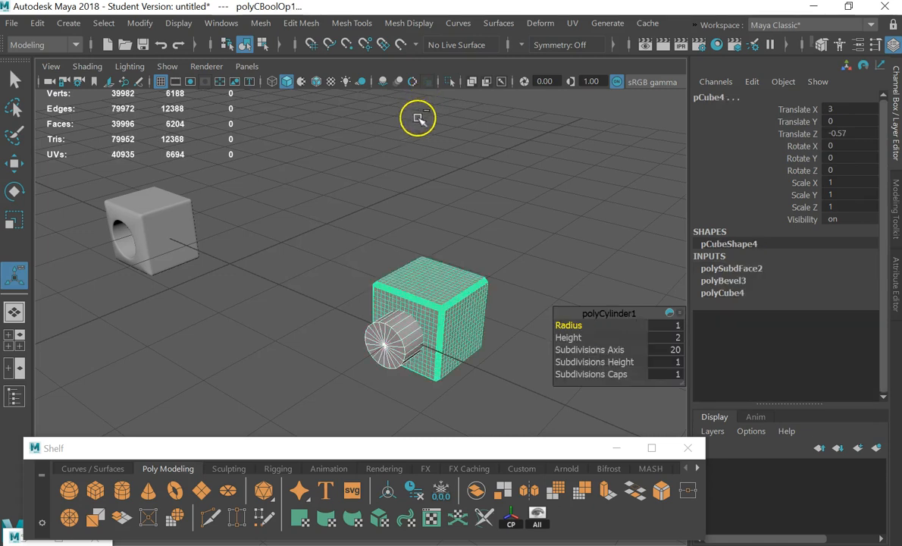
- Reselect the cylinder and the bevelled cube in the same order, repeat the Boolean Difference and undo it again
left_click(496, 268)
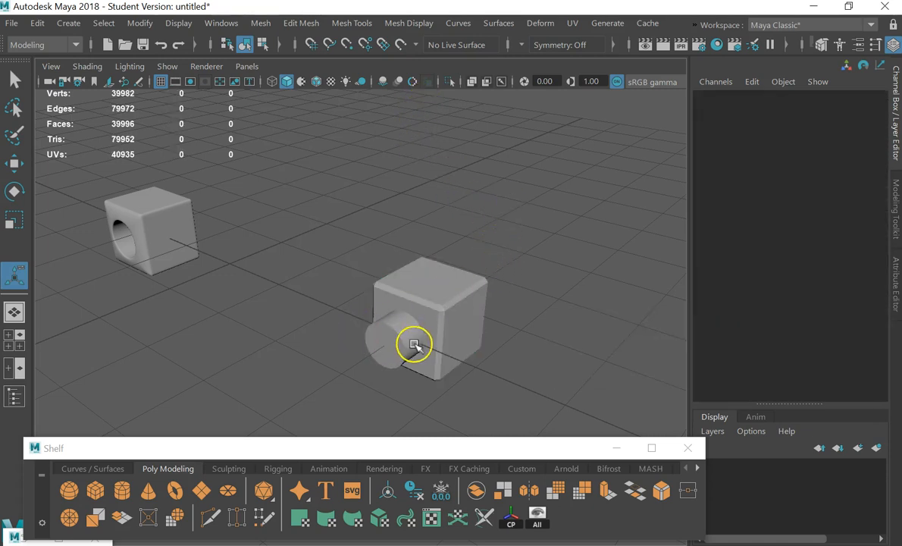
left_click(410, 343)
left_click(457, 285, "shift")
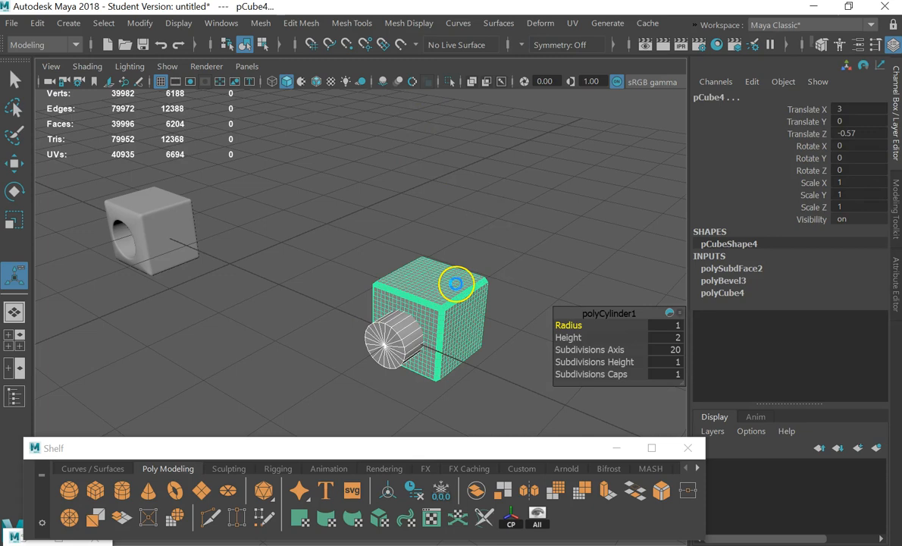
key("ctrl+z")
- Cut the cylinder out of the bevelled cube with Boolean Difference, selecting the cube first and the cylinder second
left_click(473, 267)
left_click(461, 285)
left_click(393, 334, "shift")
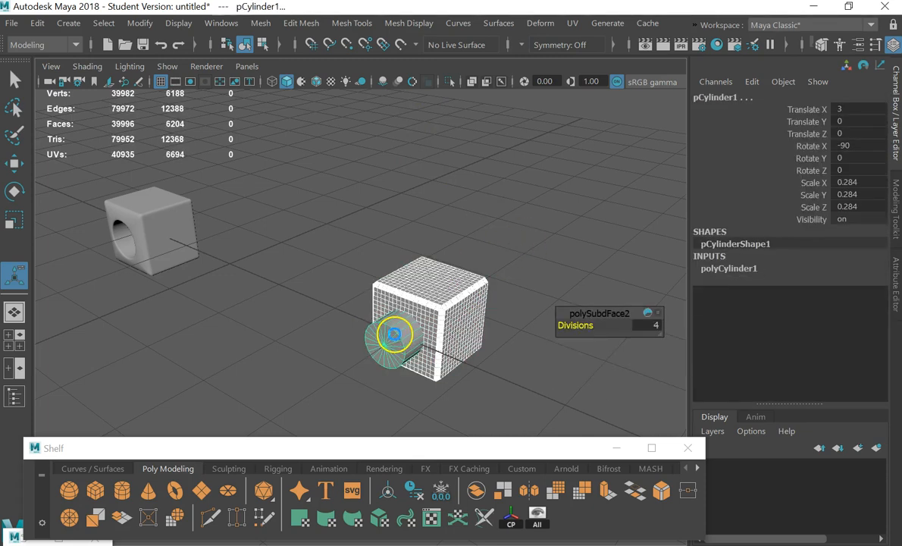
left_click(519, 247)
scroll(430, 331, "up", 5)
left_click(464, 322)
left_click_drag(427, 295, 371, 227, "alt")
left_click(479, 176)
- Turn on smooth mesh preview for the Boolean-cut cube and examine the rim of its hole up close
left_click(378, 216)
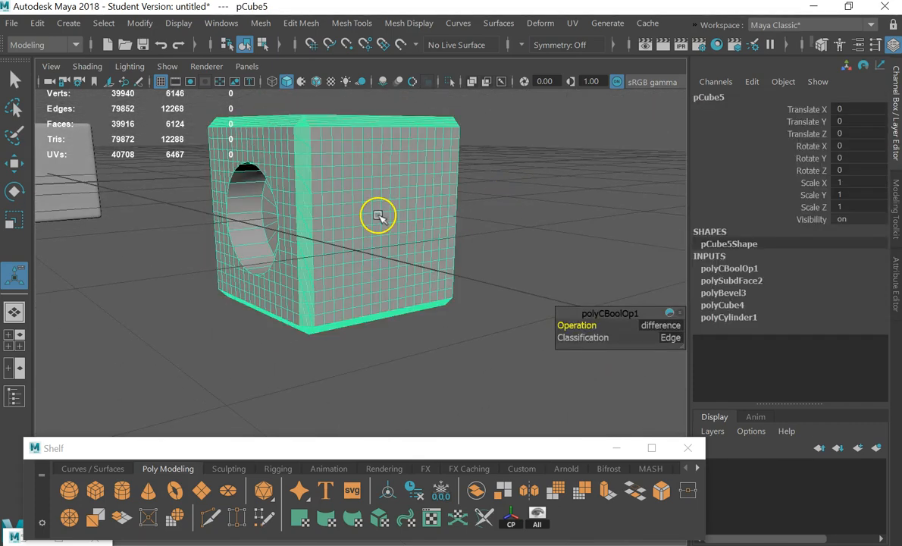
key("3")
left_click(496, 189)
left_click_drag(284, 244, 334, 242, "alt")
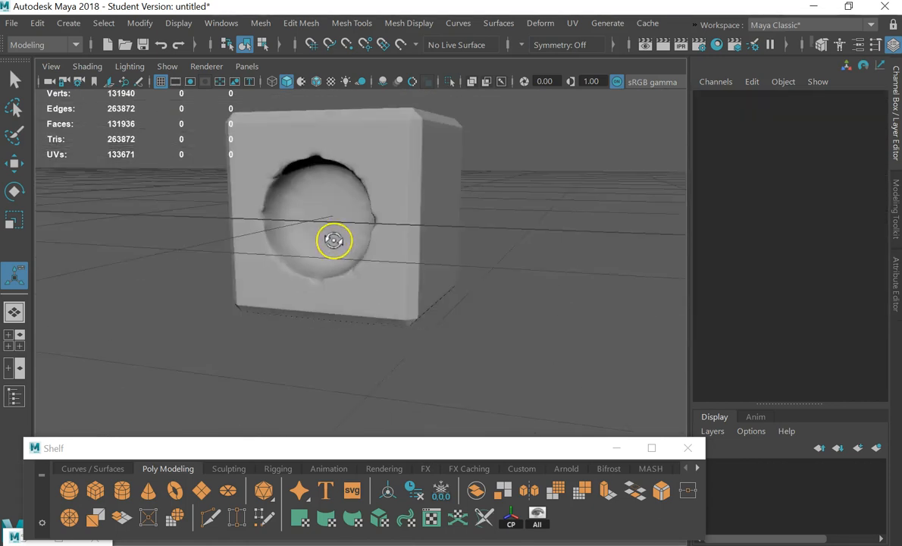
scroll(285, 234, "up", 5)
left_click(231, 199)
left_click_drag(248, 202, 306, 227, "alt")
- Insert an edge loop on the front of the extruded-hole cube, between the round hole and the outer edges
scroll(306, 227, "down", 6)
left_click(172, 249)
mouse_move(171, 250)
left_mouse_down("alt")
mouse_move(231, 264)
mouse_move(178, 267)
left_mouse_up("alt")
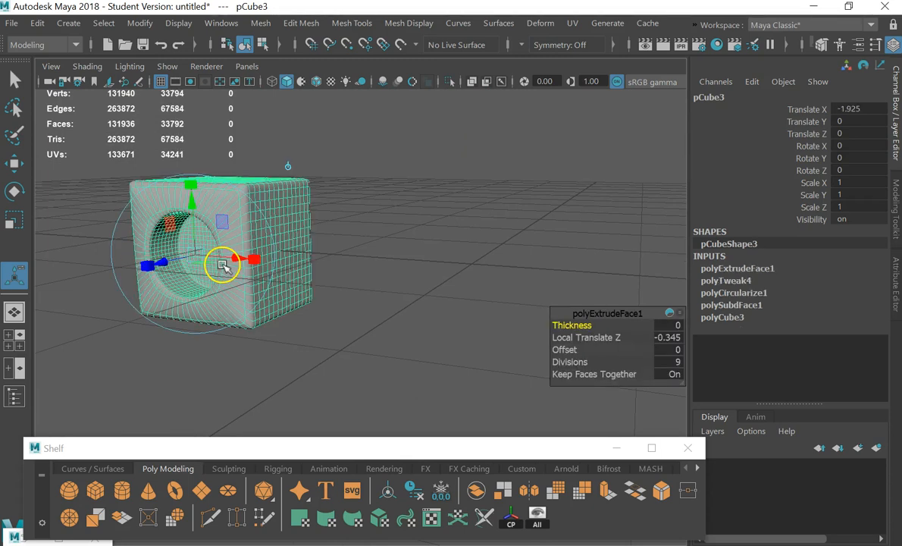
left_click_drag(225, 264, 429, 306, "alt")
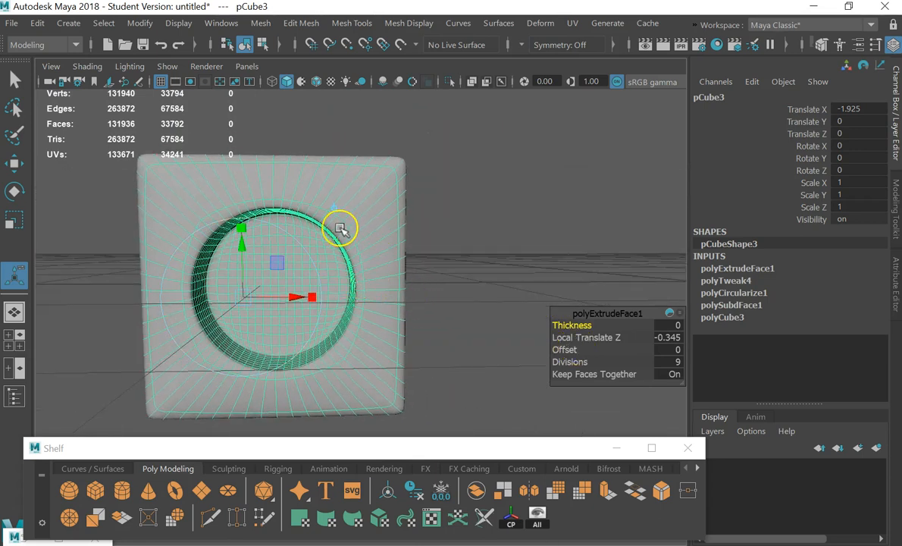
key("space")
left_click_drag(287, 290, 329, 127)
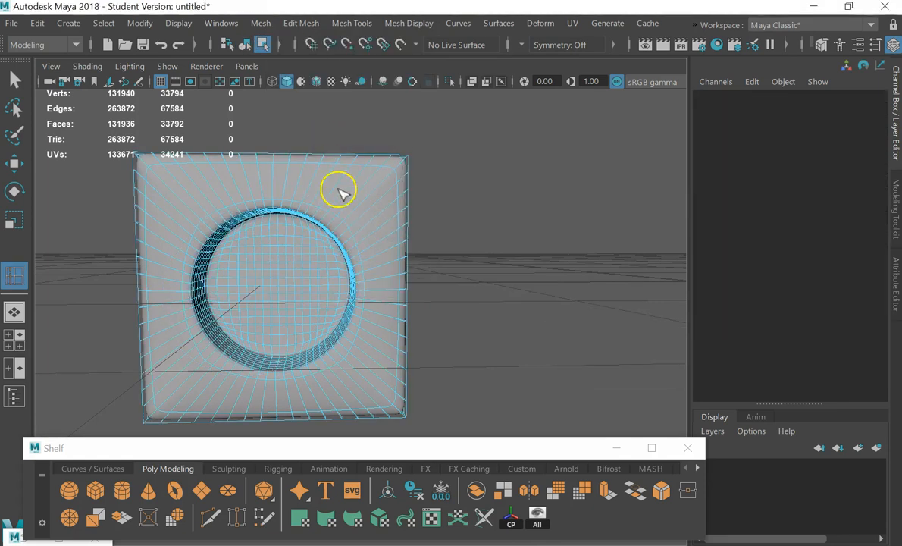
left_click(363, 205)
left_click(384, 200)
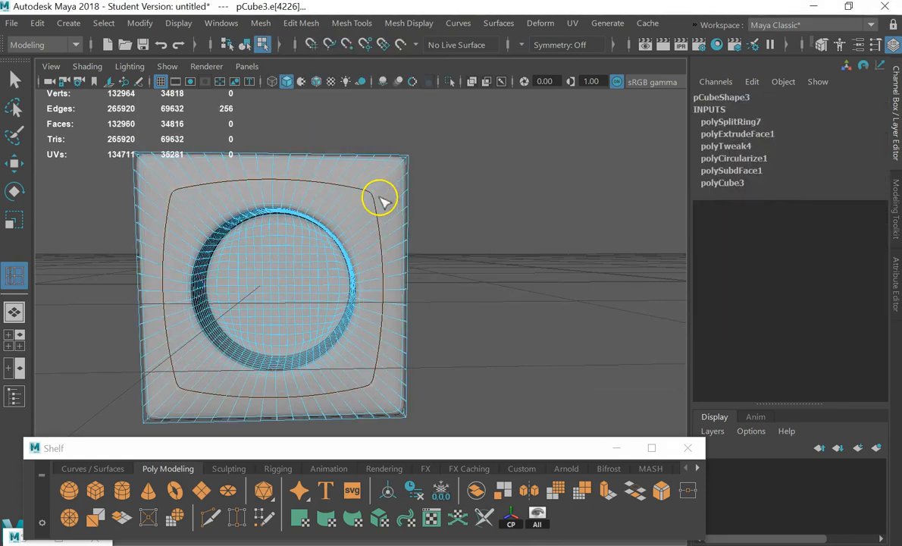
- Try a second edge loop closer to the front face's outer edges, and undo it
left_click(385, 179)
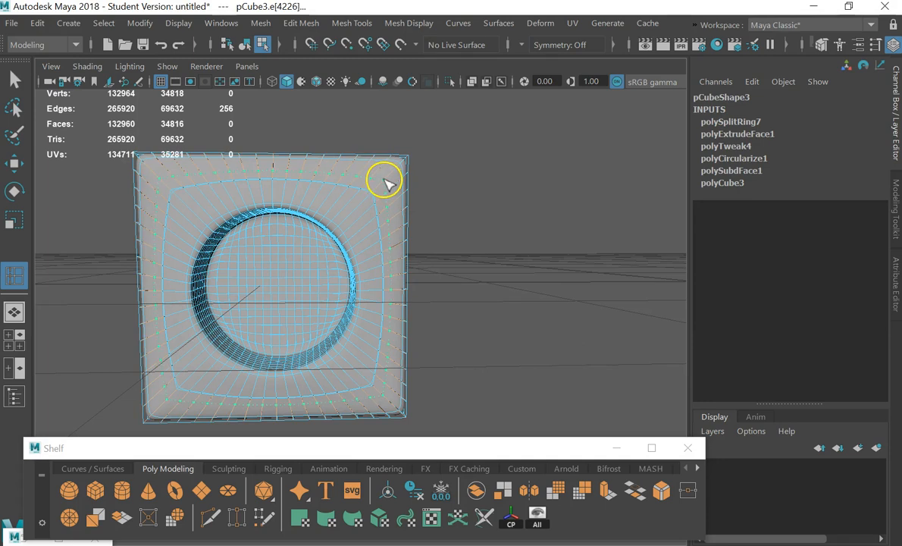
left_click_drag(392, 180, 350, 205)
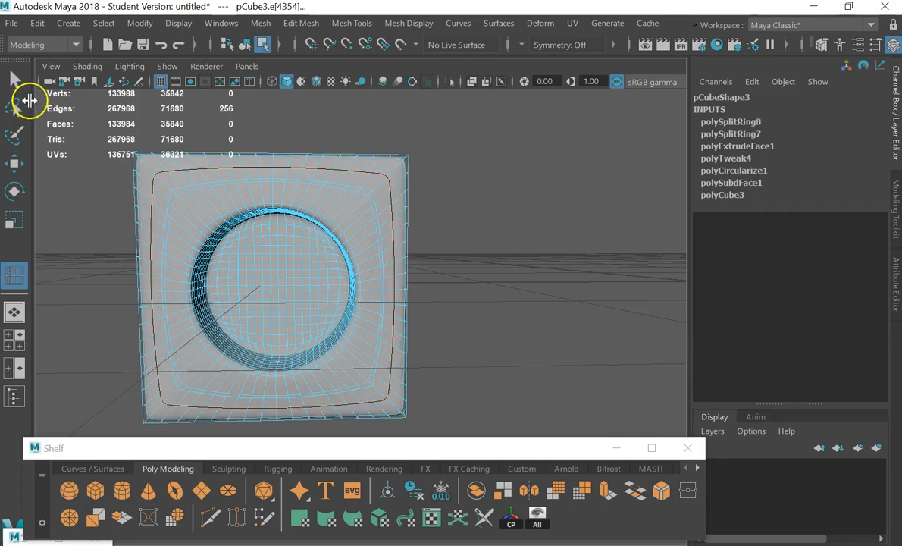
key("ctrl+z")
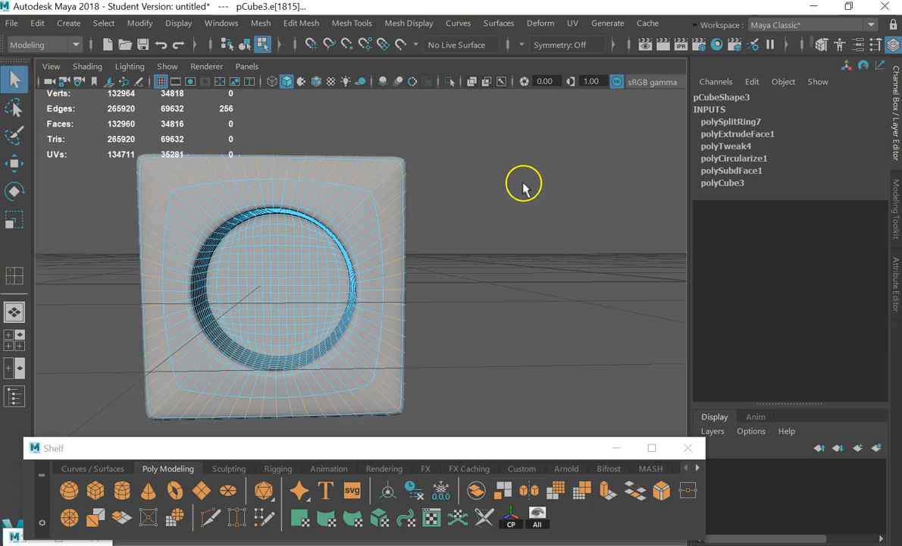
- Deselect the edges and put the extruded-hole cube back into object mode
left_click(519, 187)
left_click_drag(470, 230, 485, 202, "alt")
right_click(501, 193)
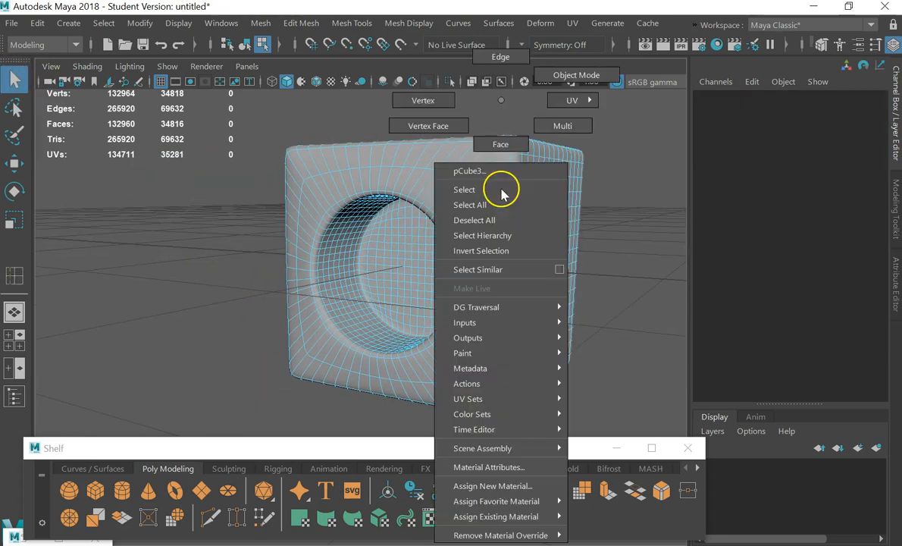
left_click(568, 76)
- Move the Boolean-cut cube along X to a Translate X of -3.719, right beside the extruded-hole cube
right_click_drag(580, 209, 448, 285, "alt")
middle_click_drag(508, 316, 341, 278, "alt")
right_click_drag(341, 278, 279, 234, "alt")
left_click(636, 286)
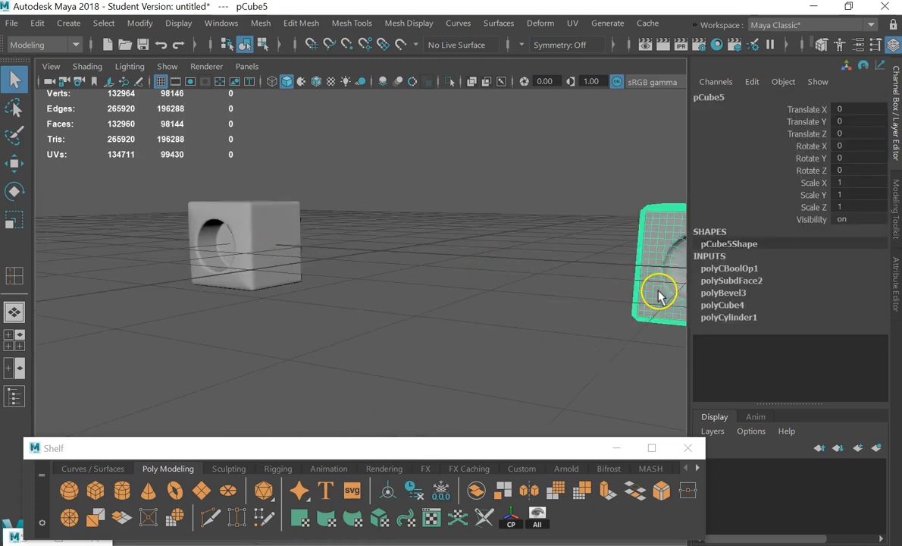
key("w")
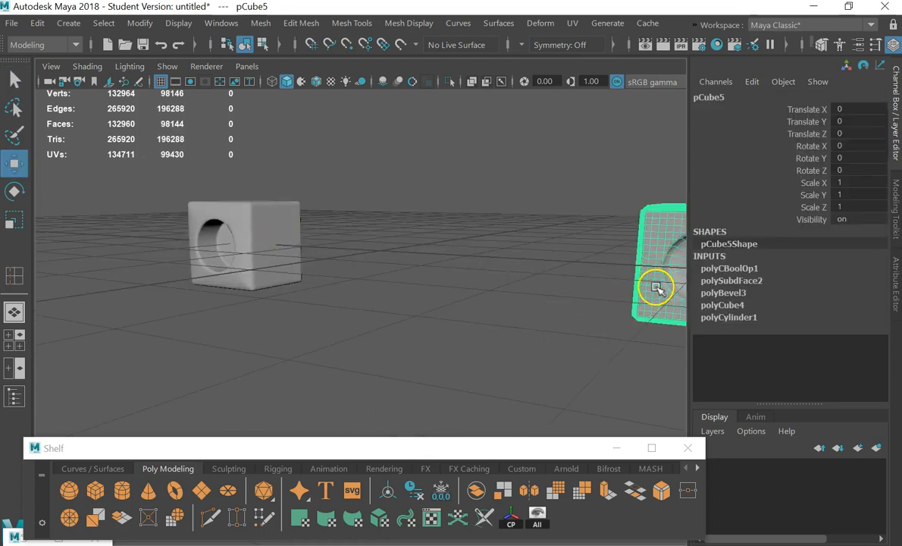
scroll(656, 288, "down", 3)
left_click_drag(660, 288, 410, 307)
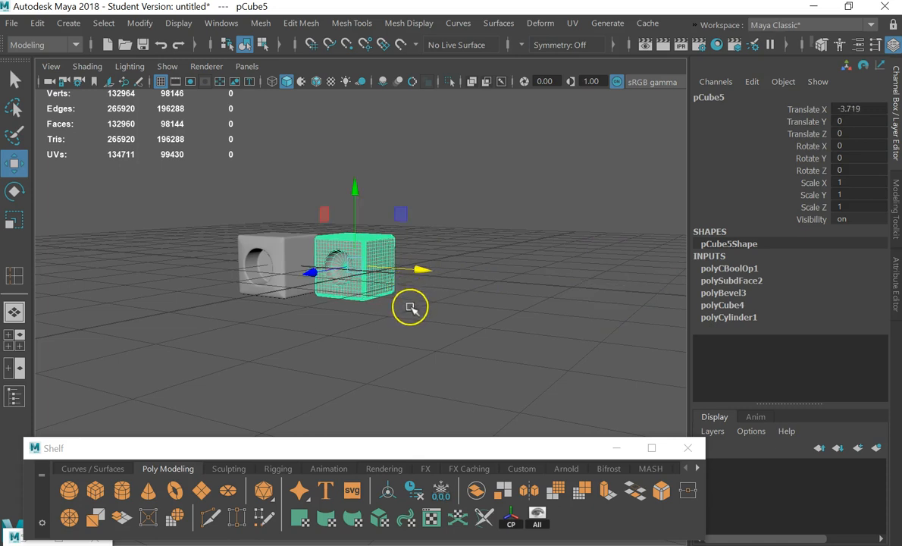
left_click(410, 307)
- Compare the rims and wireframes of the holes in the Boolean-cut cube and the extruded-hole cube
scroll(304, 258, "up", 6)
middle_click_drag(234, 212, 364, 453, "alt")
left_click(417, 214)
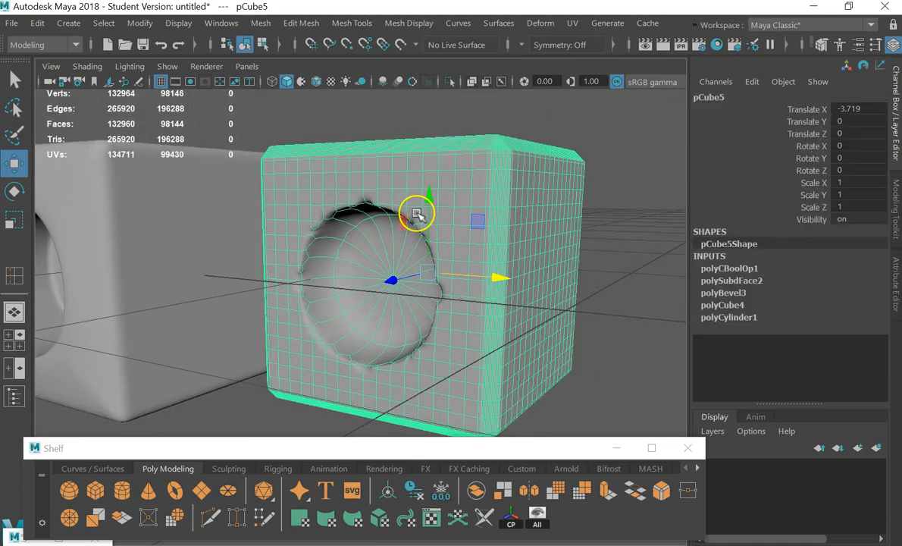
middle_click_drag(192, 306, 435, 312, "alt")
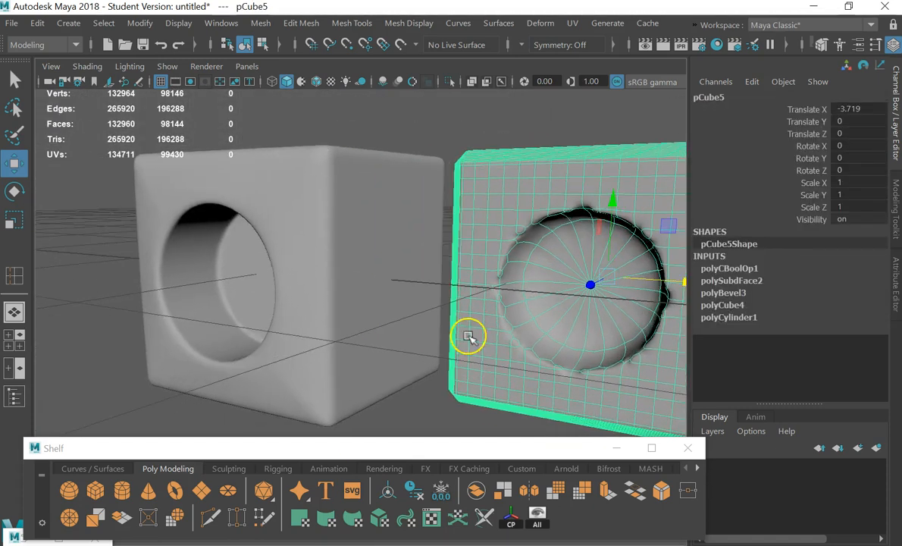
left_click(255, 291)
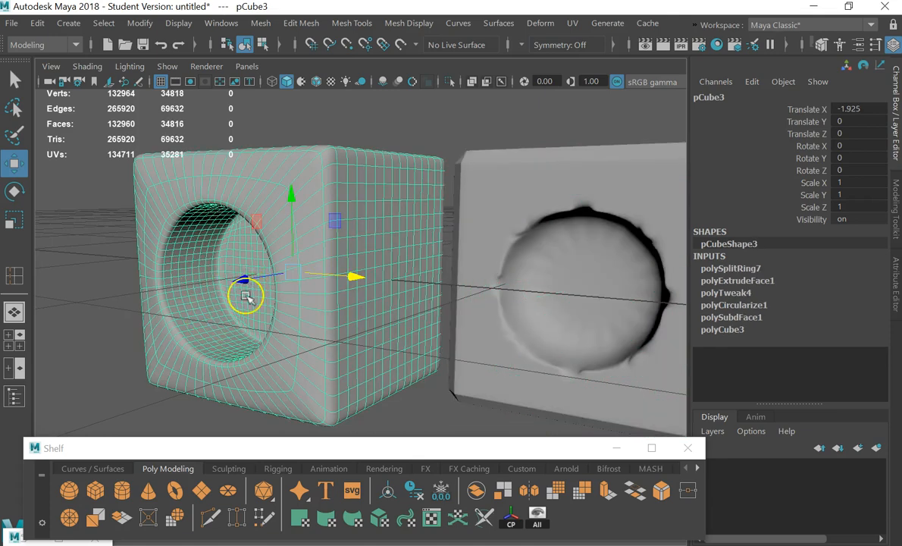
scroll(280, 263, "down", 5)
left_click(594, 302)
left_click_drag(594, 303, 570, 290, "alt")
middle_click_drag(570, 290, 252, 218, "alt")
left_click_drag(235, 200, 327, 230, "alt")
left_click(535, 257)
scroll(398, 311, "down", 8)
scroll(338, 306, "up", 4)
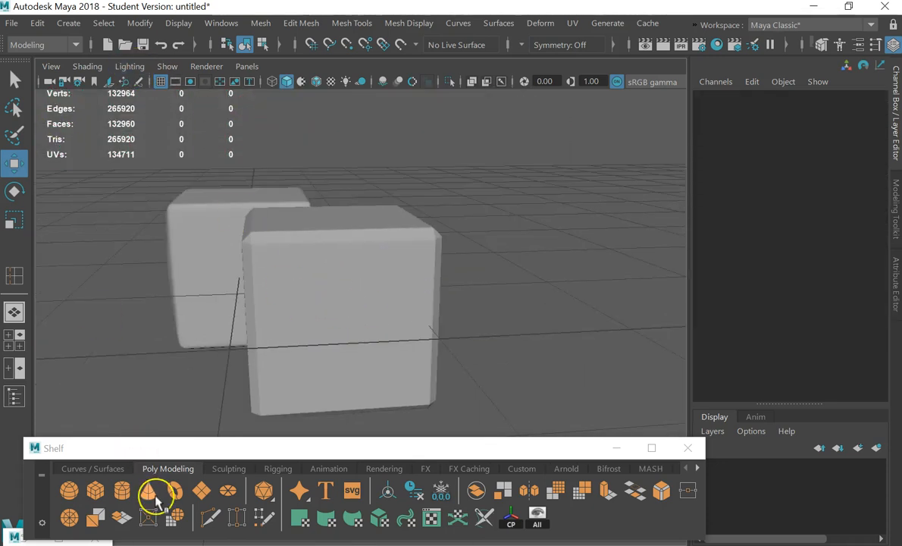
- Create a NURBS circle at the origin with the default size
left_click(113, 468)
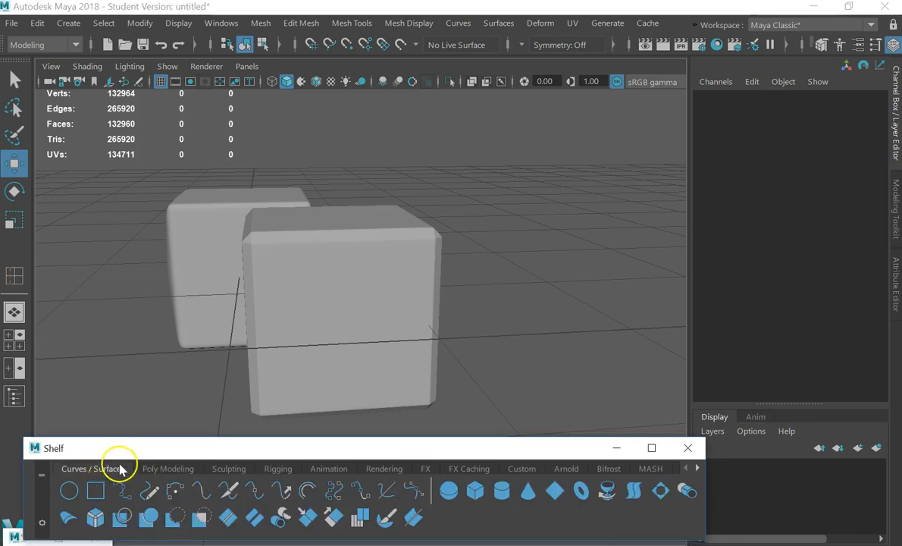
left_click(69, 491)
scroll(328, 366, "down", 2)
scroll(328, 365, "down", 4)
- Stand the NURBS circle upright by setting its Rotate Z to 90
key("e")
scroll(343, 363, "up", 2)
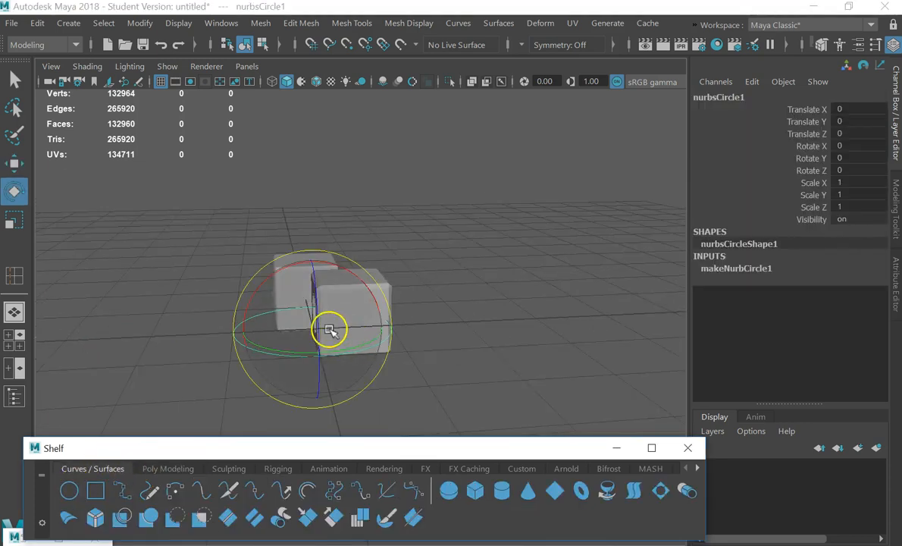
left_click_drag(316, 294, 311, 384)
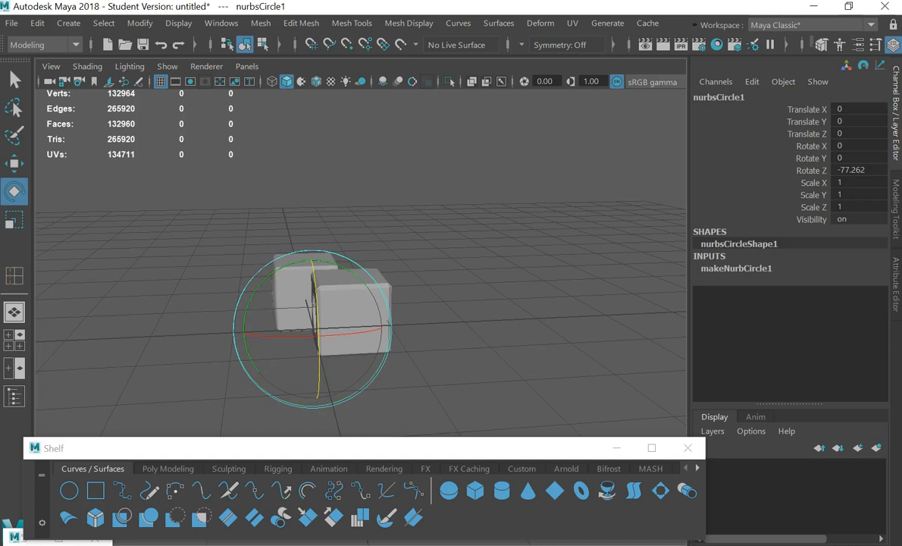
left_click(878, 180)
left_click(876, 169)
key("Return")
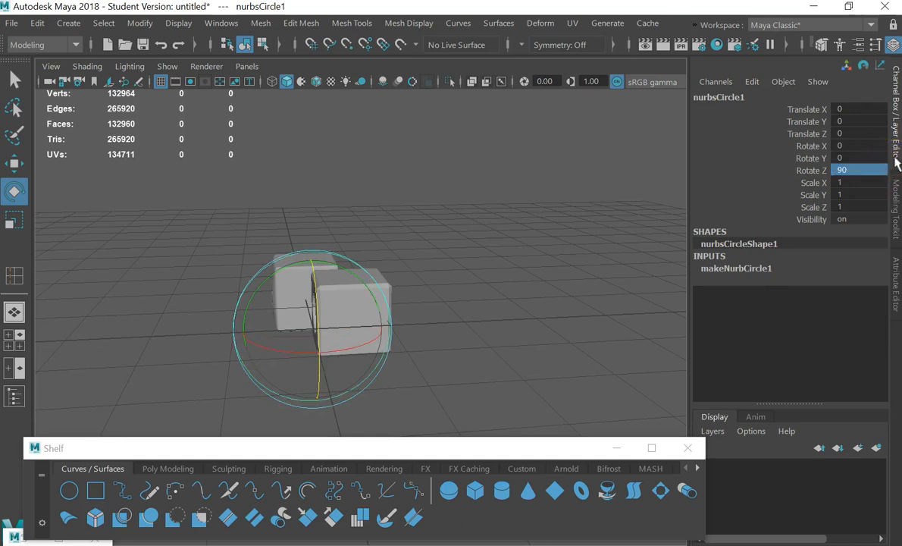
left_click(511, 341)
- Scale the NURBS circle uniformly to 0.27 on X, Y and Z
left_click_drag(310, 376, 232, 393)
key("r")
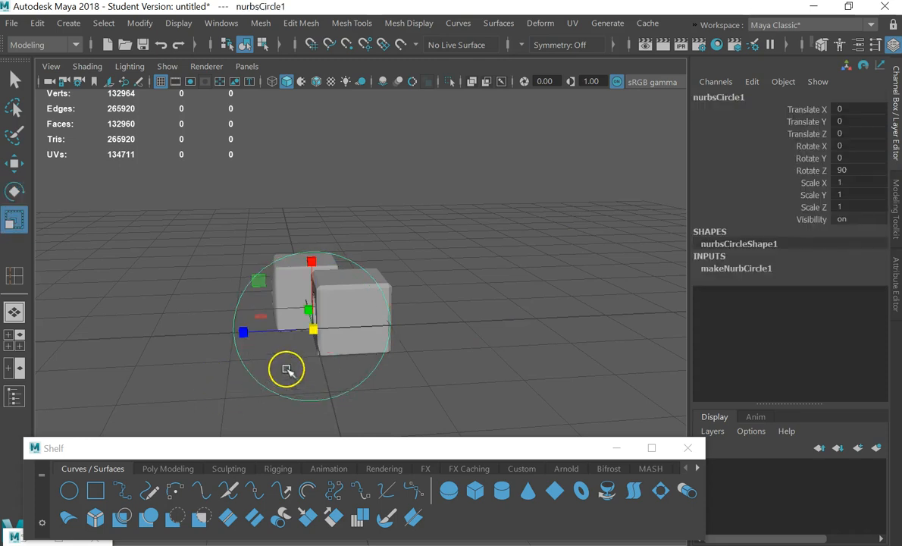
left_click_drag(310, 322, 219, 368)
left_click(288, 364)
left_click(297, 340)
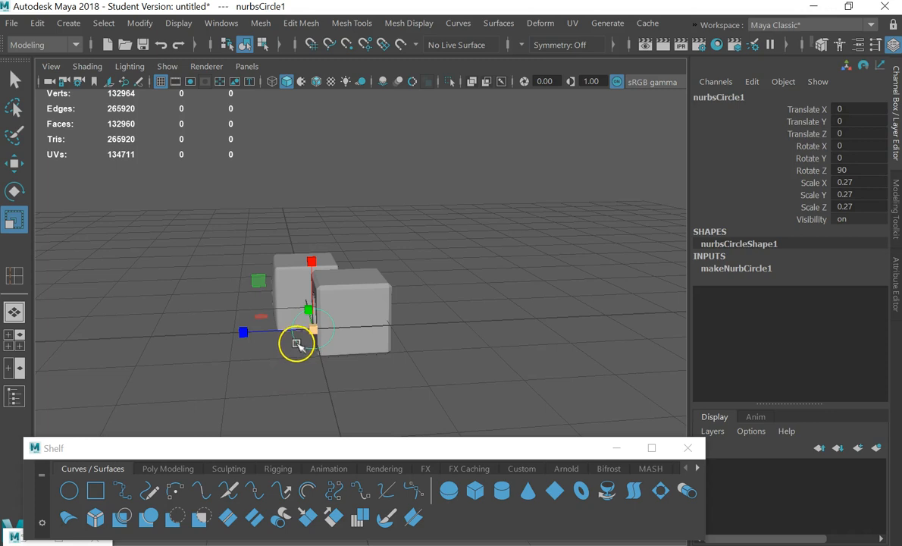
- Move the NURBS circle along Z so that it sits in front of the Boolean-cut cube's plain side face
key("w")
left_click_drag(231, 326, 289, 329)
left_click_drag(383, 354, 491, 313, "alt")
- Put the Boolean-cut cube into vertex mode and select the side-face vertices just inside the circle's upper arc
left_click(348, 280)
key("f")
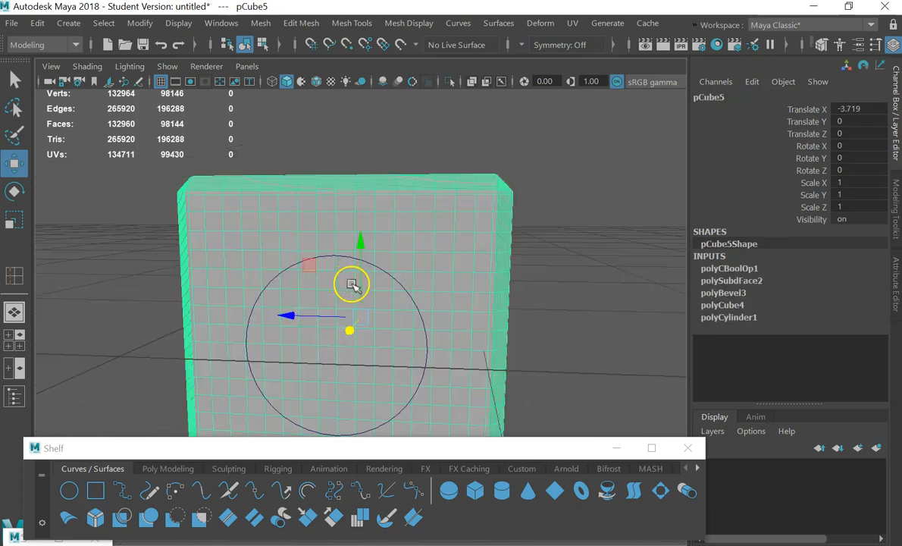
scroll(360, 285, "up", 3)
scroll(383, 267, "up", 1)
scroll(454, 230, "down", 3)
right_click_drag(413, 110, 349, 96)
scroll(419, 196, "up", 2)
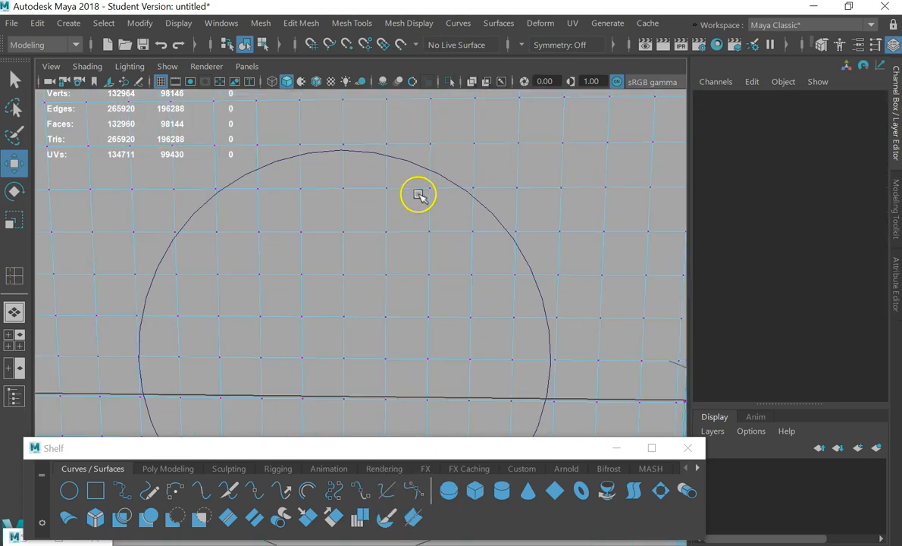
left_click_drag(441, 216, 440, 219)
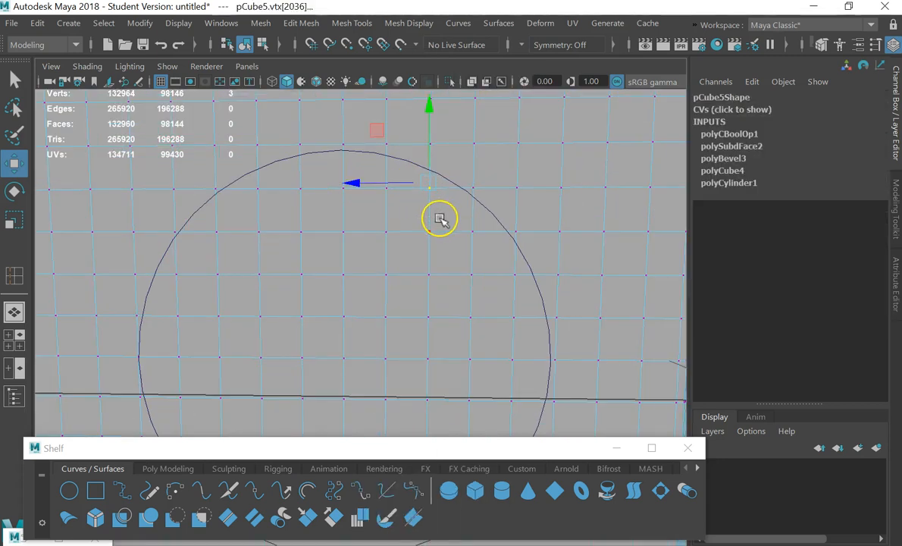
- Move the grid vertices near the circle's upper-right arc onto the circle outline on pCube5's front face
left_click_drag(433, 186, 438, 165)
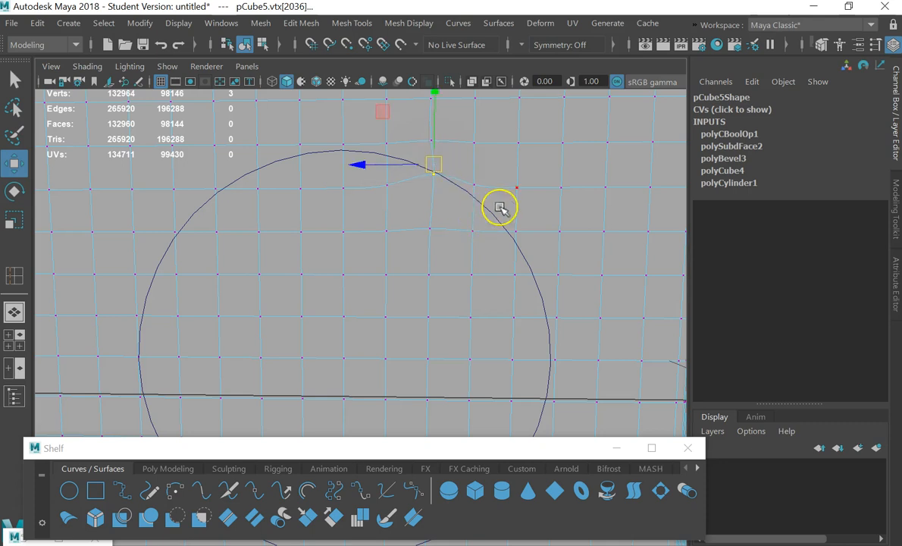
left_click(470, 188)
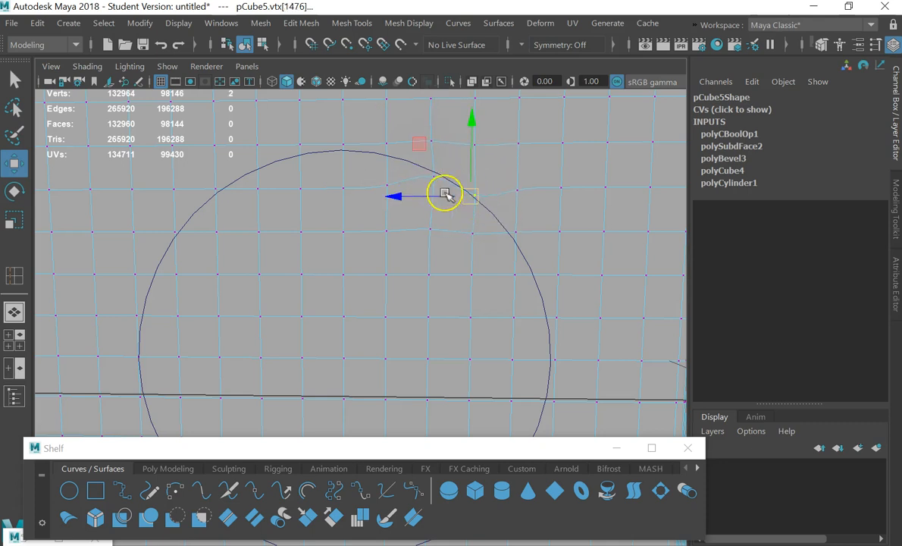
left_click_drag(523, 250, 519, 234)
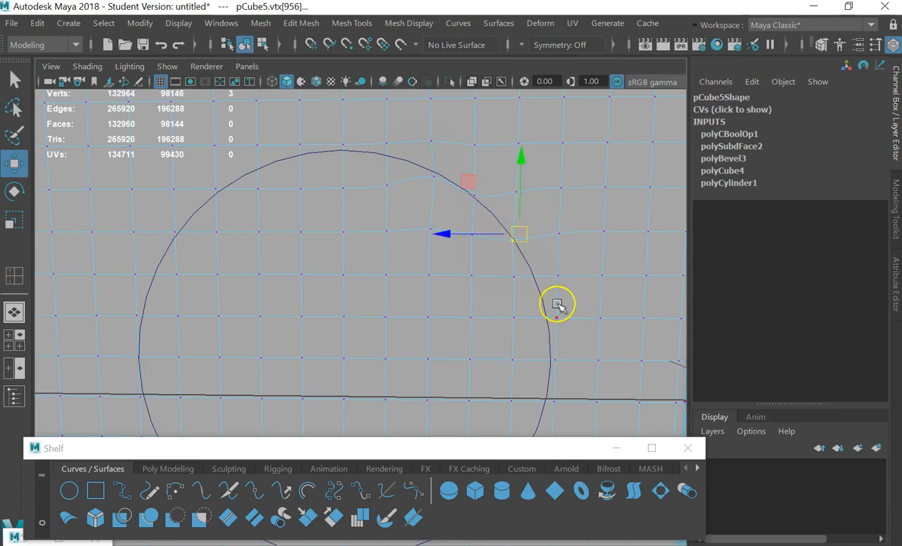
left_click(518, 279)
left_click_drag(510, 274, 538, 279)
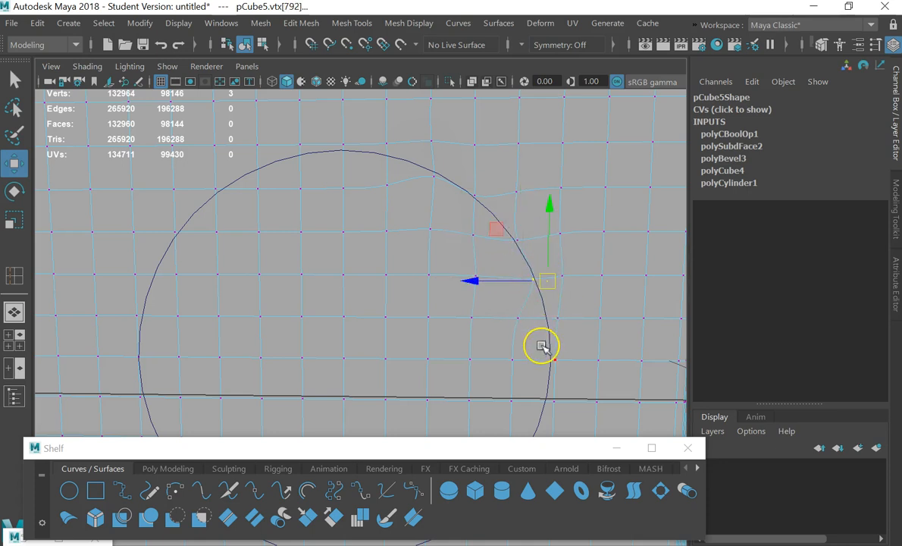
- Adjust the grid vertices beside the circle's right and lower-right arc to follow its outline
left_click_drag(530, 326, 552, 324)
left_click_drag(518, 270, 567, 326)
left_click_drag(515, 351, 575, 355)
left_click_drag(495, 387, 542, 415)
- Return to Object Mode and delete the subdivided cube pCube5
scroll(530, 409, "down", 5)
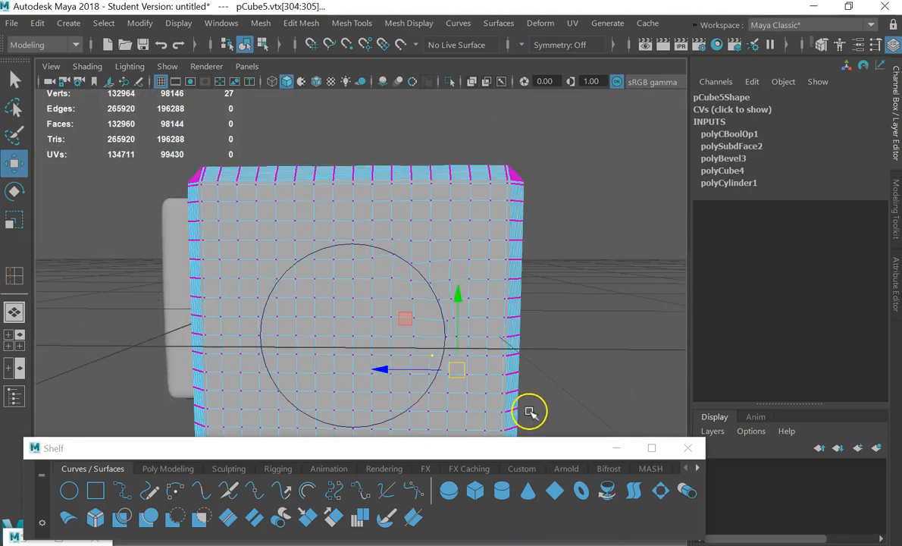
right_click_drag(432, 131, 476, 74)
left_click(562, 275)
scroll(561, 275, "down", 3)
left_click(429, 273)
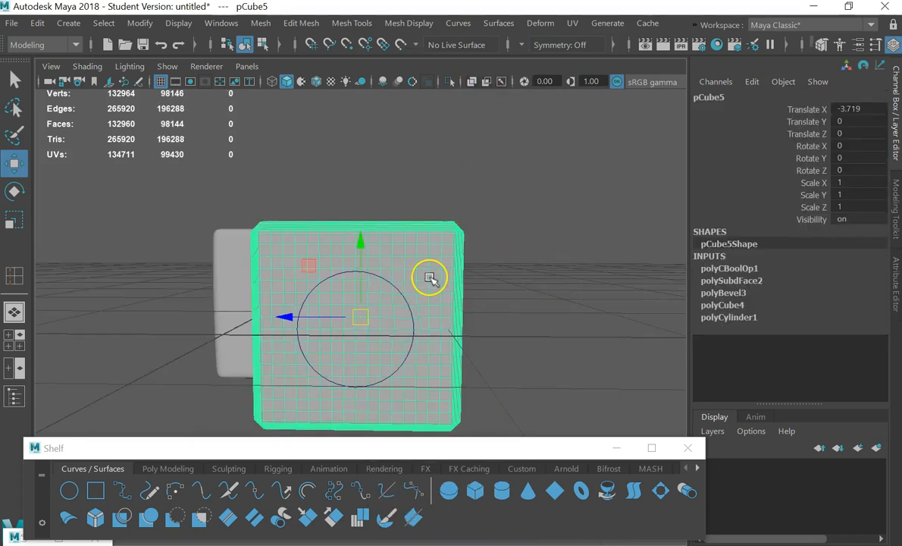
key("Delete")
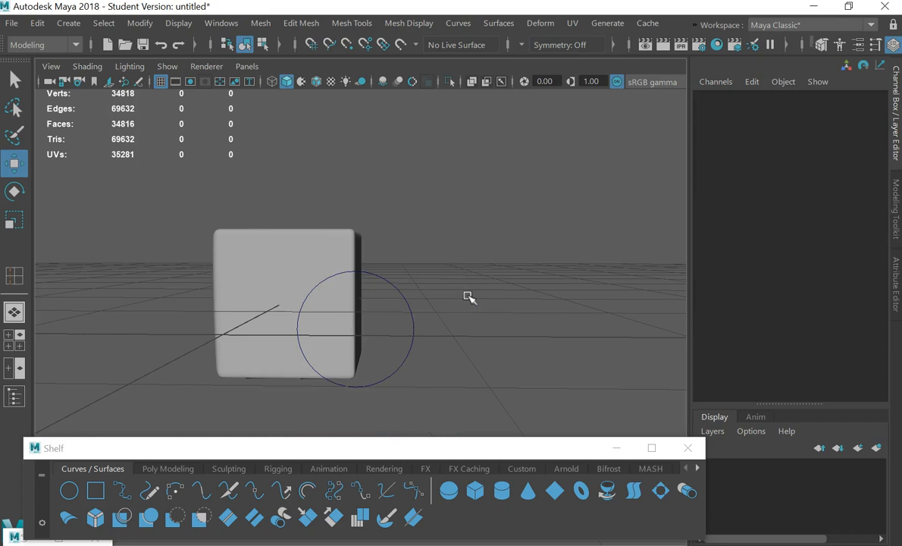
- Delete the NURBS circle and the remaining cube with the round recess to empty the visible scene
left_click_drag(358, 337, 477, 338, "alt")
left_click_drag(507, 297, 368, 357)
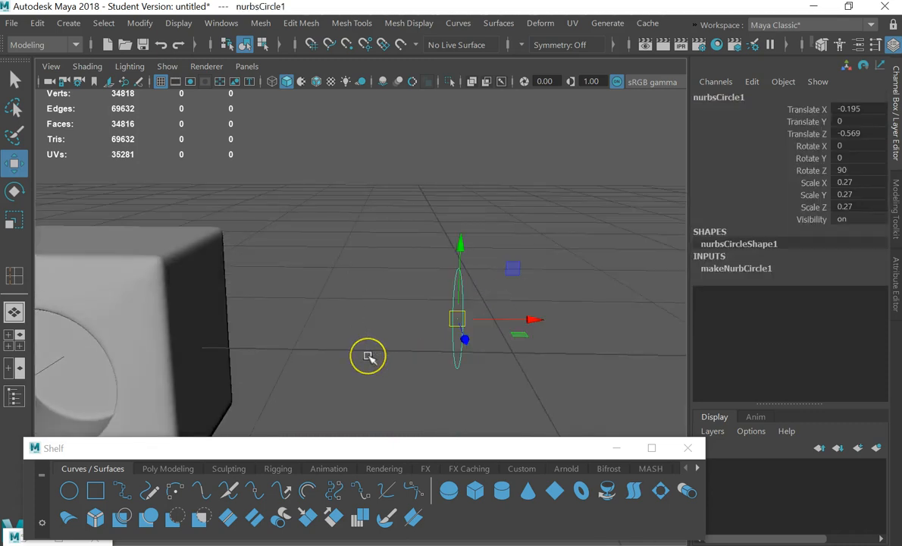
key("Delete")
scroll(353, 350, "down", 3)
left_click(220, 328)
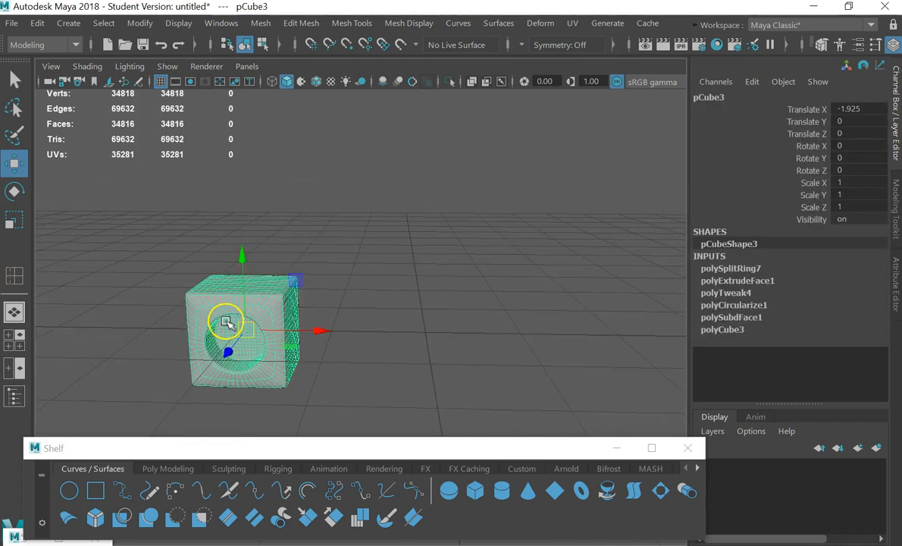
left_click_drag(331, 306, 374, 298, "alt")
left_click_drag(495, 334, 412, 288, "alt")
key("Delete")
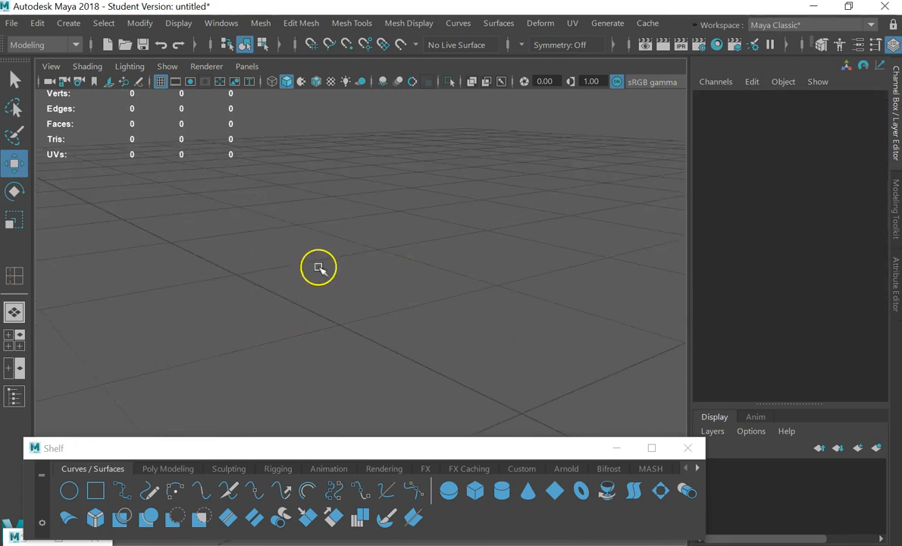
- Open the Outliner, arrange the floating shelf beneath it and enlarge the Outliner to list every object
scroll(321, 273, "down", 5)
scroll(308, 284, "up", 2)
left_click_drag(531, 448, 551, 312)
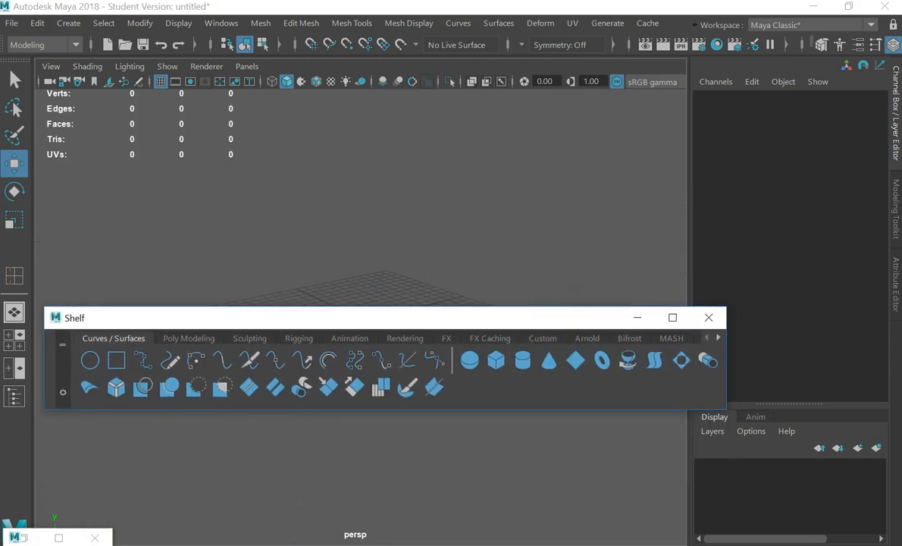
left_click(14, 395)
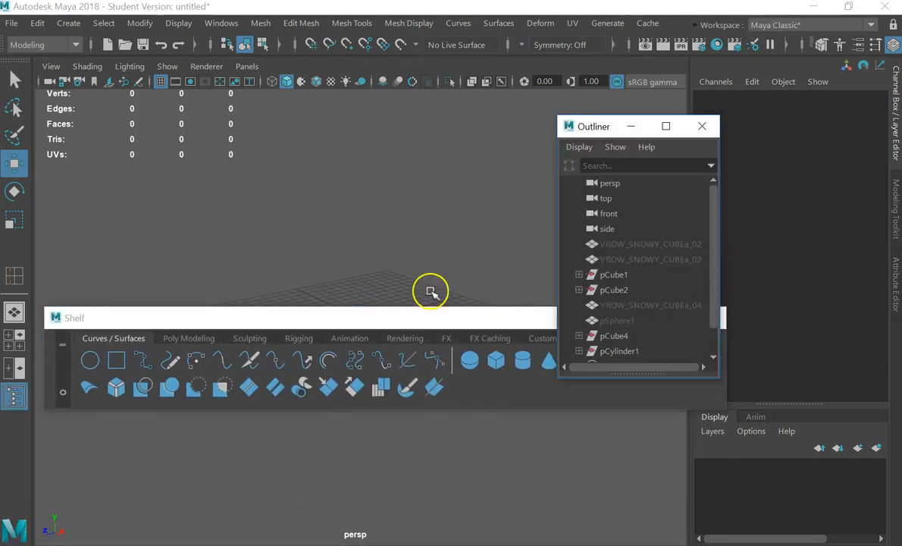
left_click_drag(429, 317, 434, 432)
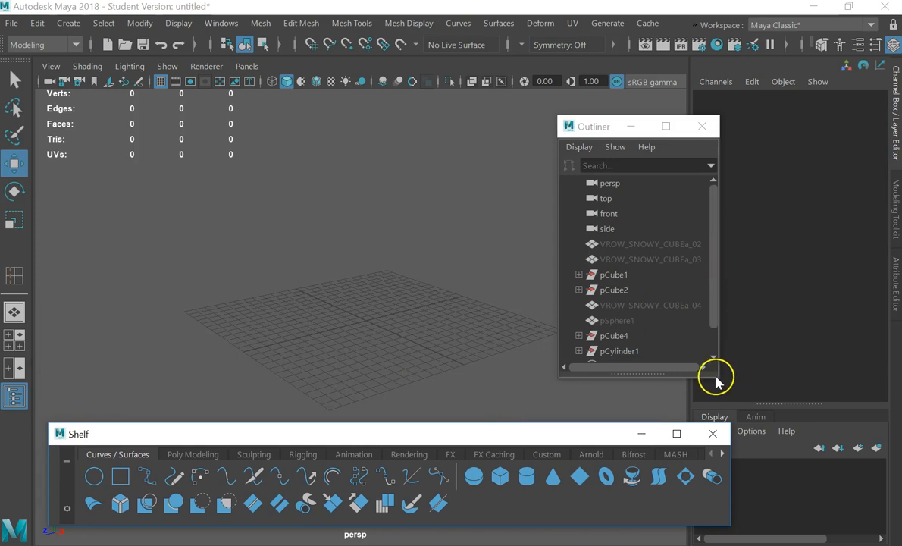
left_click_drag(717, 380, 717, 430)
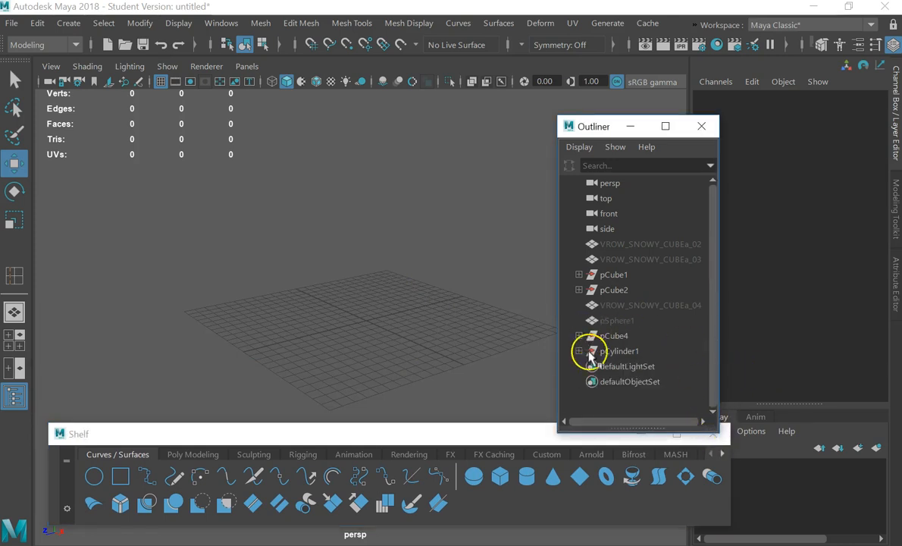
- Show all hidden objects in the scene and select the middle cube VROW_SNOWY_CUBEa_03
left_click(194, 454)
left_click(562, 502)
left_click_drag(423, 337, 379, 322, "alt")
left_click(387, 286)
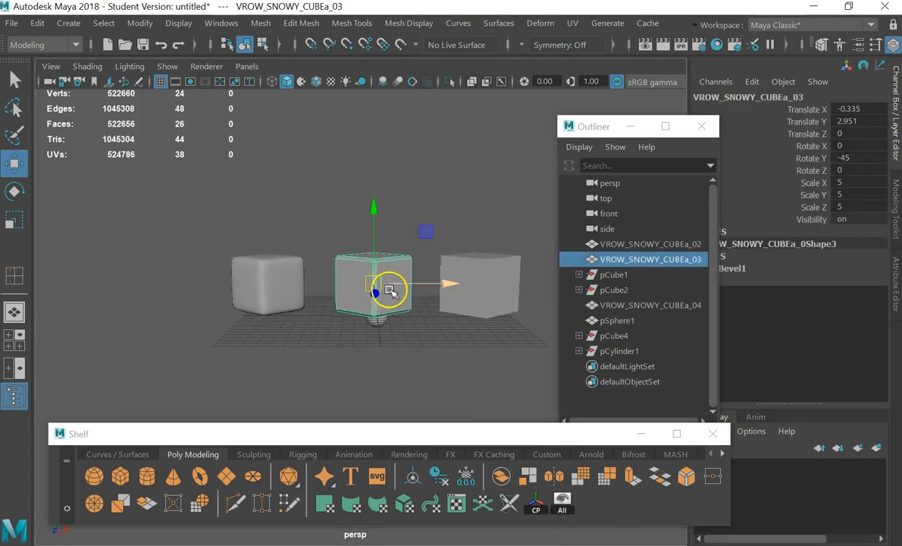
scroll(384, 316, "up", 5)
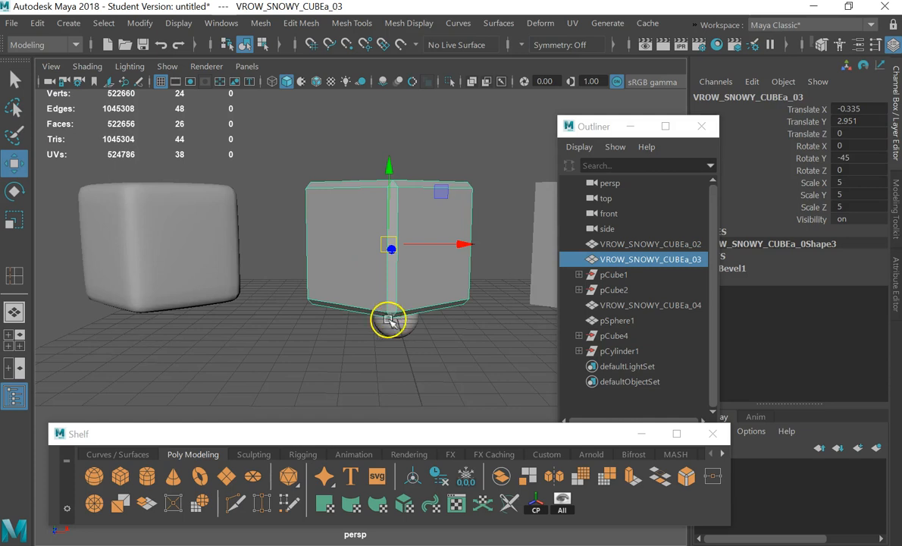
- Hide pSphere1 inside the middle cube and show all hidden objects again
left_click(395, 333)
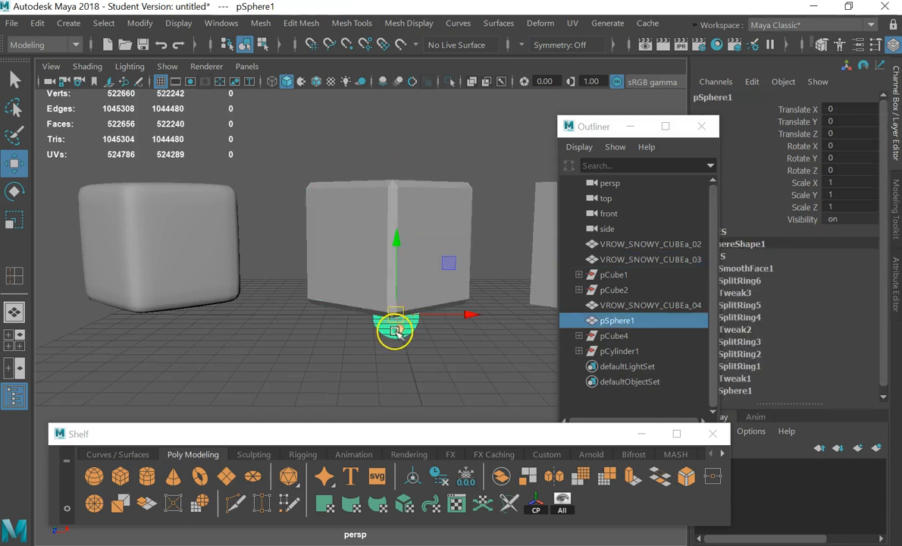
key("ctrl+h")
left_click(425, 235)
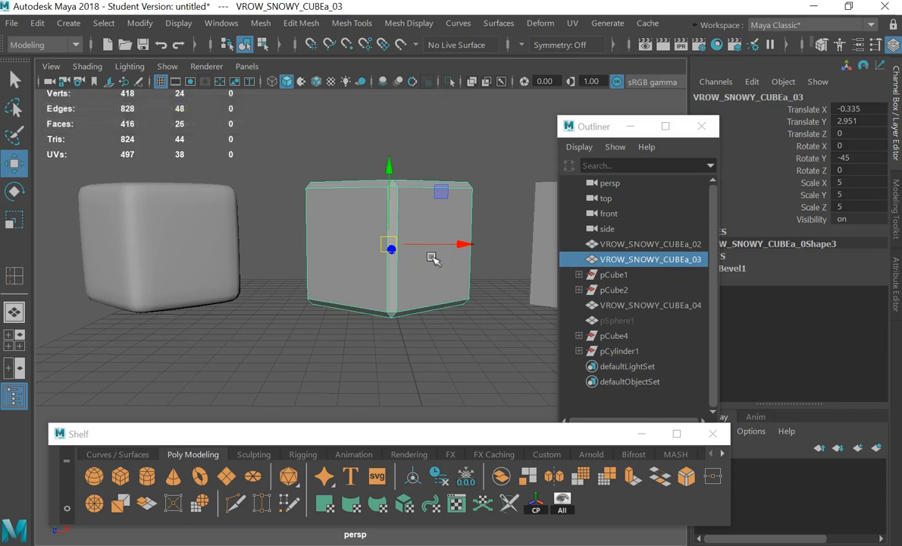
left_click(500, 388)
left_click(562, 502)
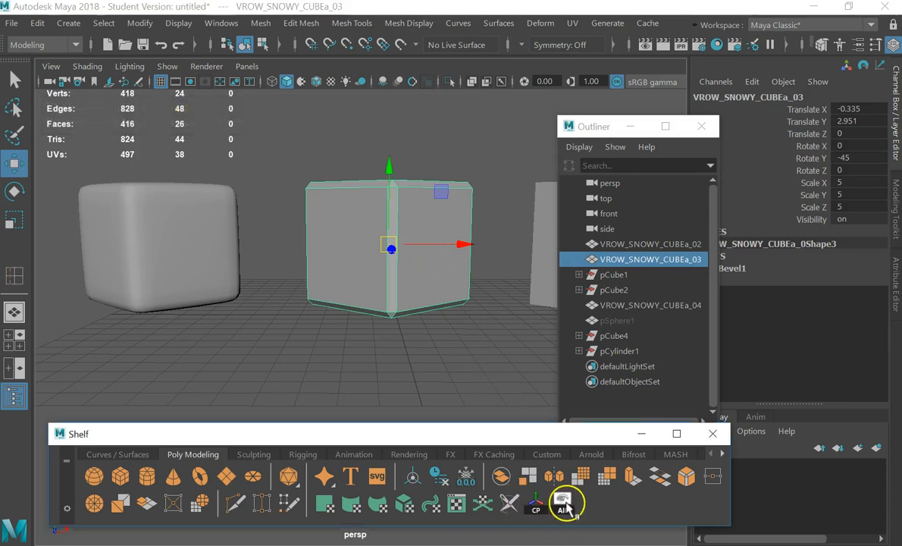
- Hide the three cubes VROW_SNOWY_CUBEa_02, VROW_SNOWY_CUBEa_03 and VROW_SNOWY_CUBEa_04
left_click(442, 265)
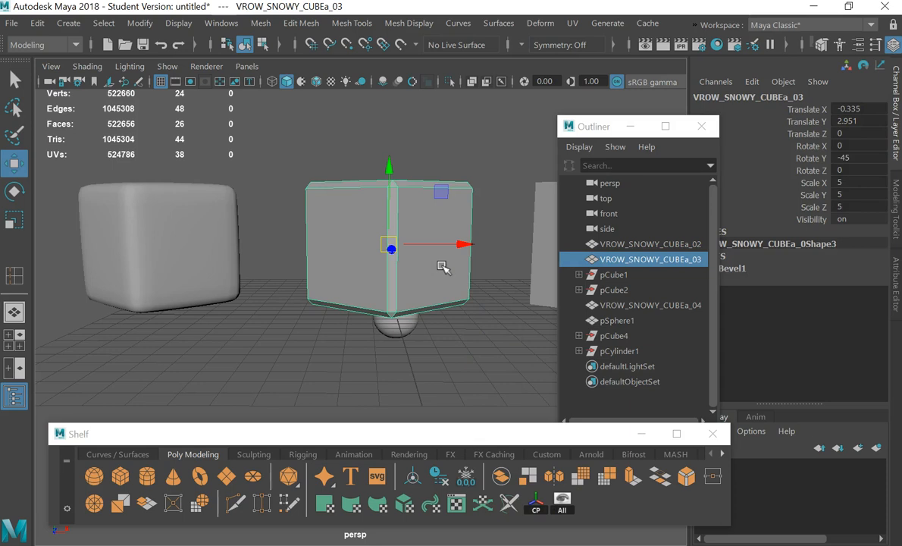
key("ctrl+h")
left_click(200, 272)
key("ctrl+h")
left_click(543, 260)
key("ctrl+h")
- Select the capsule-shaped pSphere1 and scale it up uniformly to about 1.521
scroll(441, 304, "up", 5)
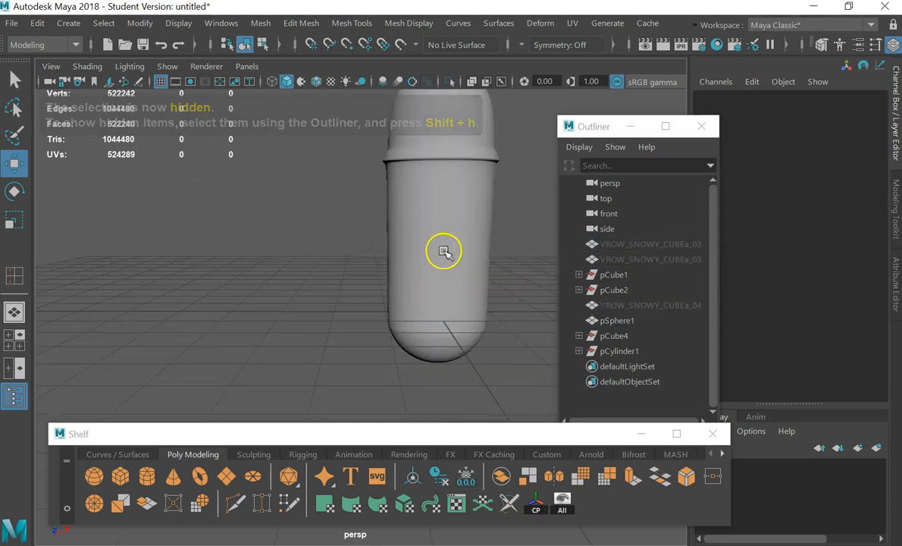
left_click(445, 252)
scroll(458, 221, "down", 3)
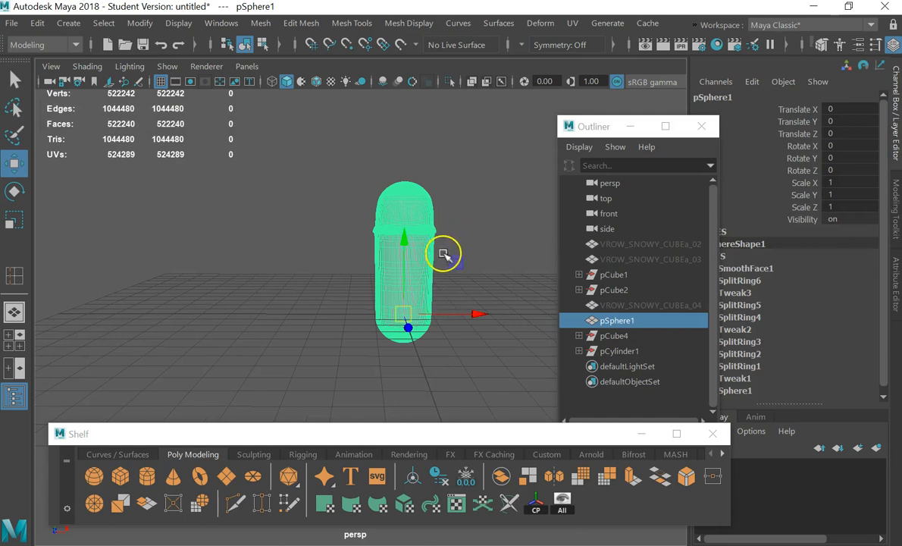
scroll(443, 254, "up", 4)
key("e")
key("r")
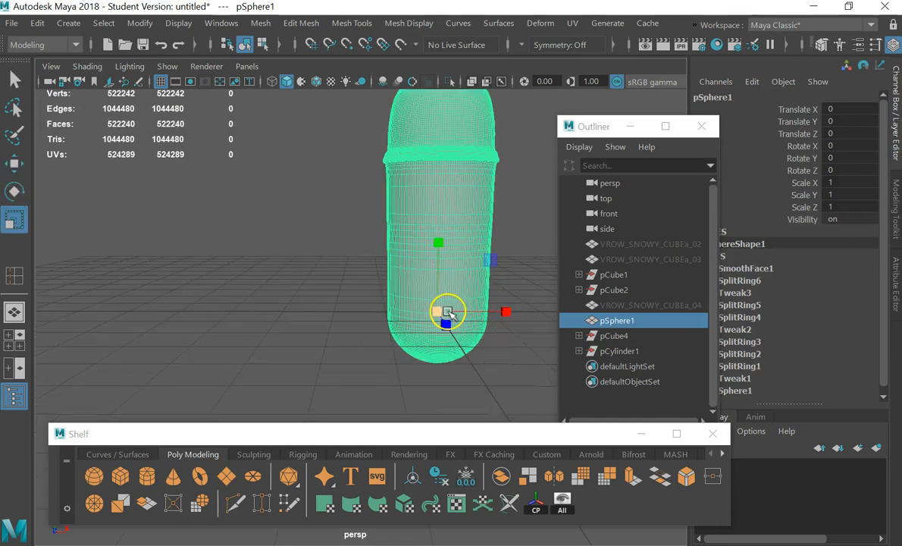
left_click_drag(452, 217, 469, 273, "alt")
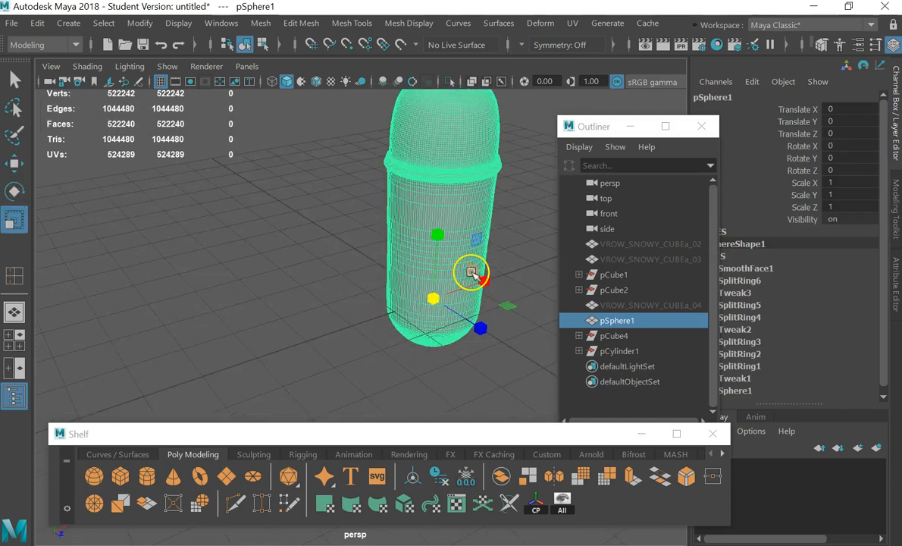
left_click_drag(423, 298, 550, 291)
- Scale pSphere1 up further to about 2.597 on all axes and leave it selected
scroll(531, 288, "down", 3)
left_click_drag(495, 258, 439, 245, "alt")
scroll(443, 244, "up", 3)
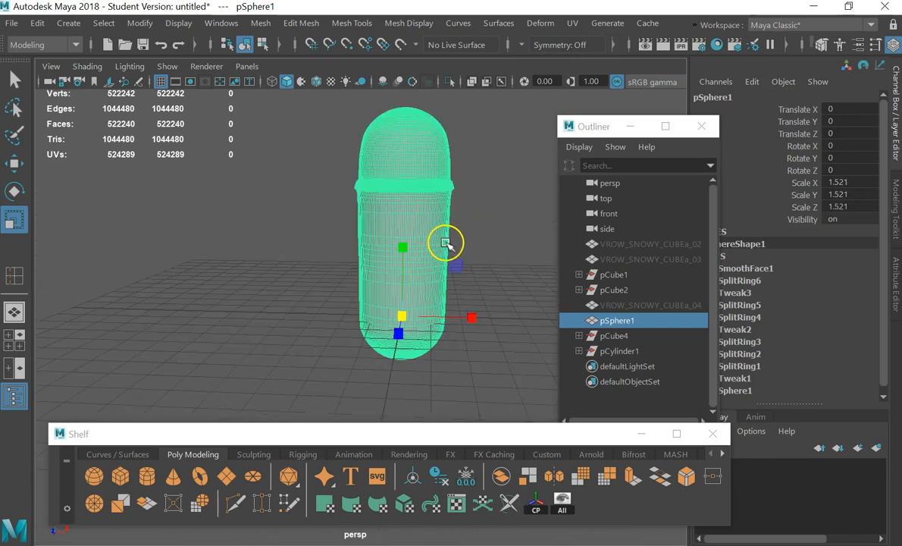
left_click_drag(378, 325, 501, 292)
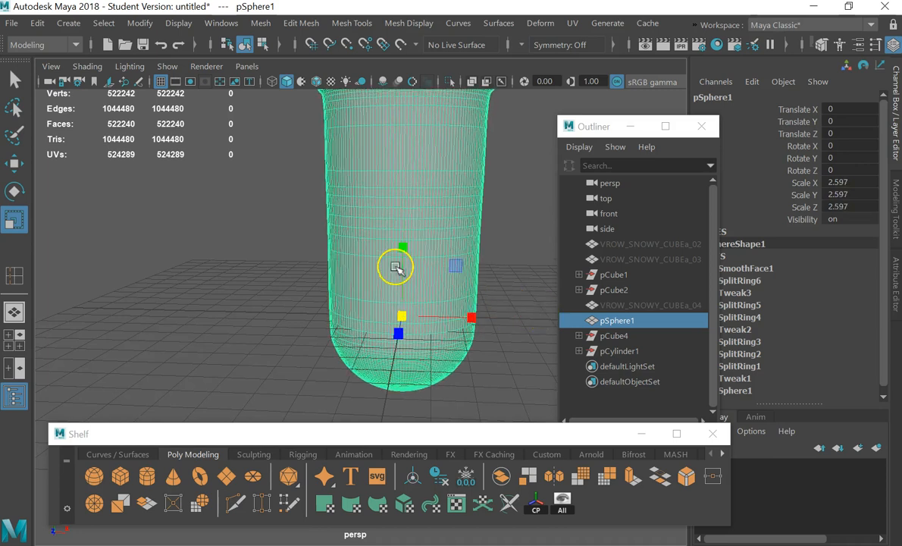
scroll(460, 237, "down", 2)
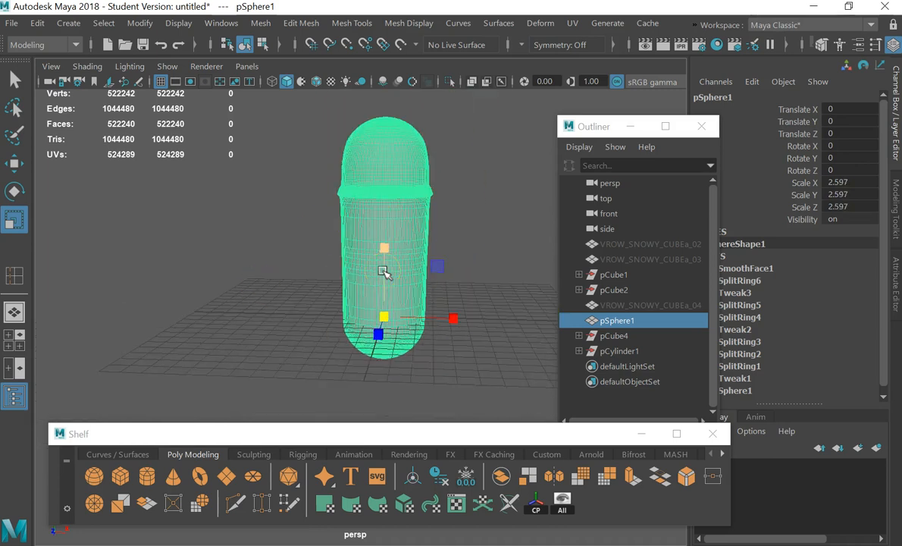
left_click(523, 221)
left_click_drag(418, 226, 411, 254, "alt")
left_click(410, 252)
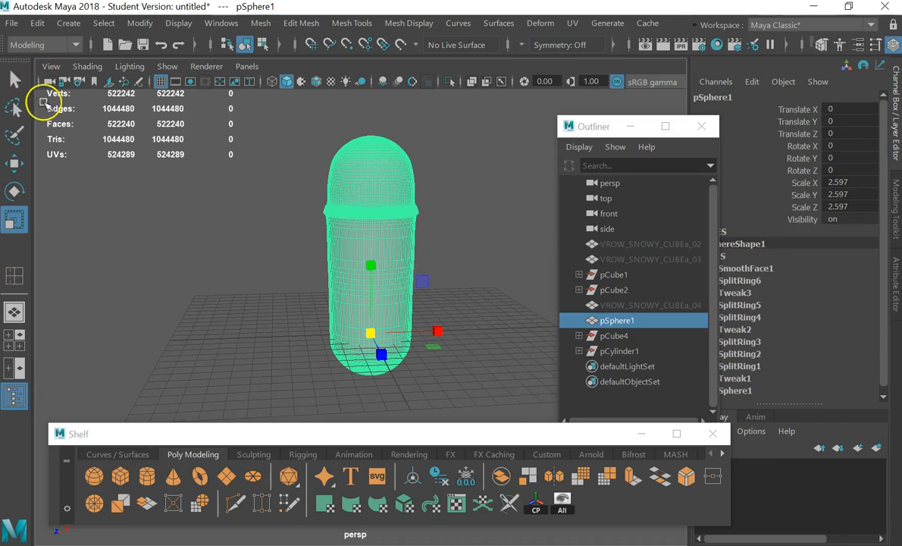
- Switch to Mudbox and start a new sculpture from the Bull template, discarding the changes to the old scene
key("alt+Tab")
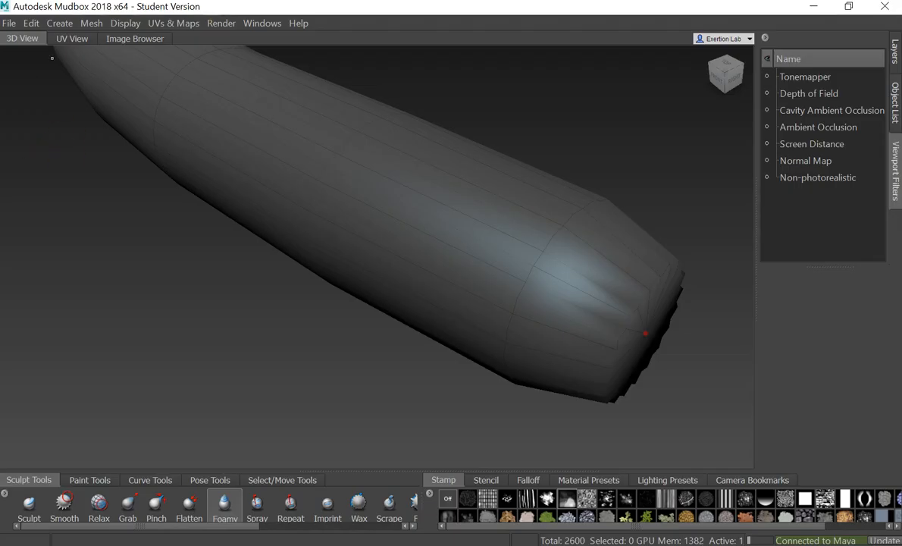
left_click(31, 39)
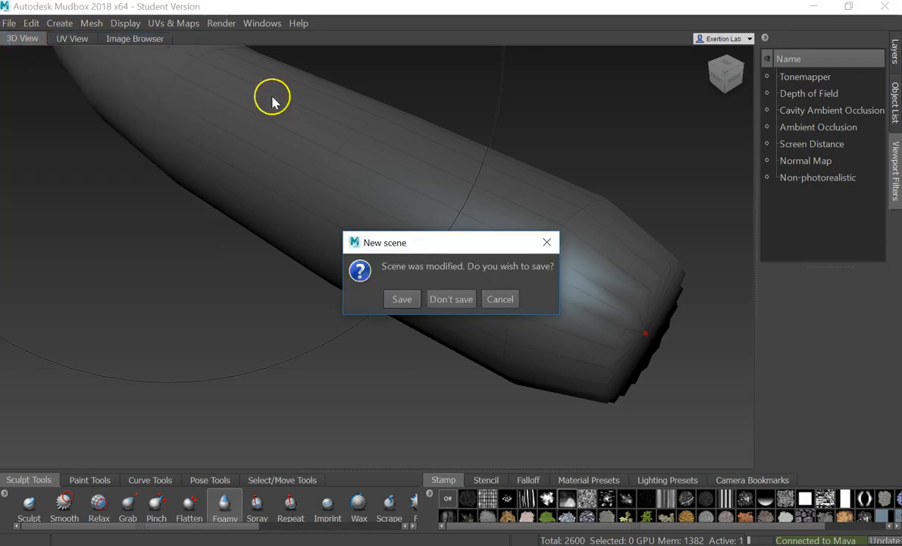
left_click(450, 299)
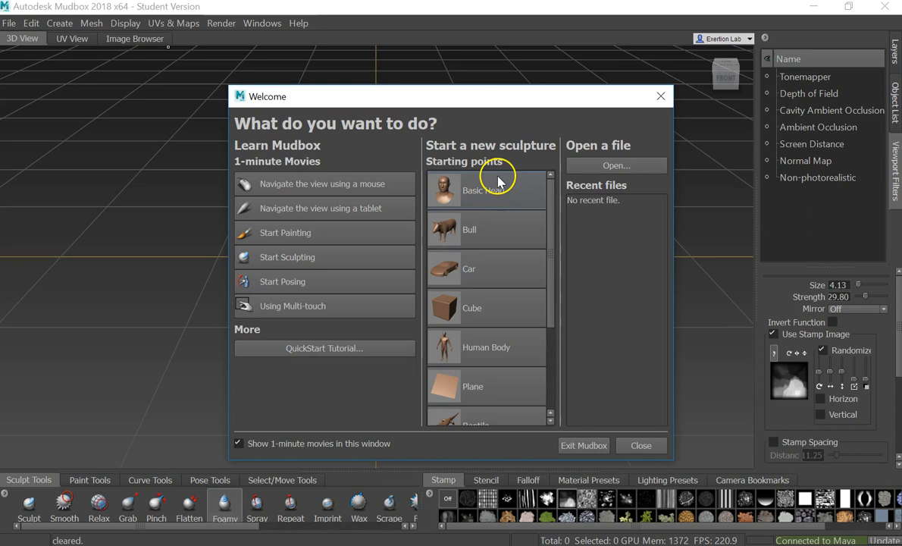
left_click(477, 235)
- Add subdivision levels to the bull mesh up to level 3
left_click_drag(475, 234, 414, 259, "alt")
key("shift+d")
key("shift+d")
right_click_drag(353, 258, 421, 243, "alt")
left_click_drag(388, 281, 383, 256, "alt")
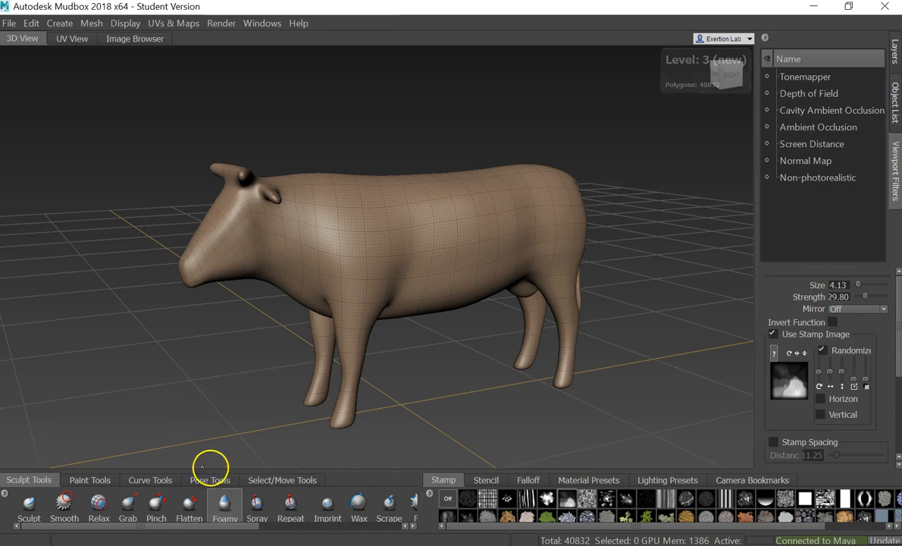
- Set the Foamy brush size to about 24.69 and sculpt a stroke on the bull's upper flank
key("b")
left_click_drag(426, 221, 480, 228)
left_click_drag(501, 225, 434, 210)
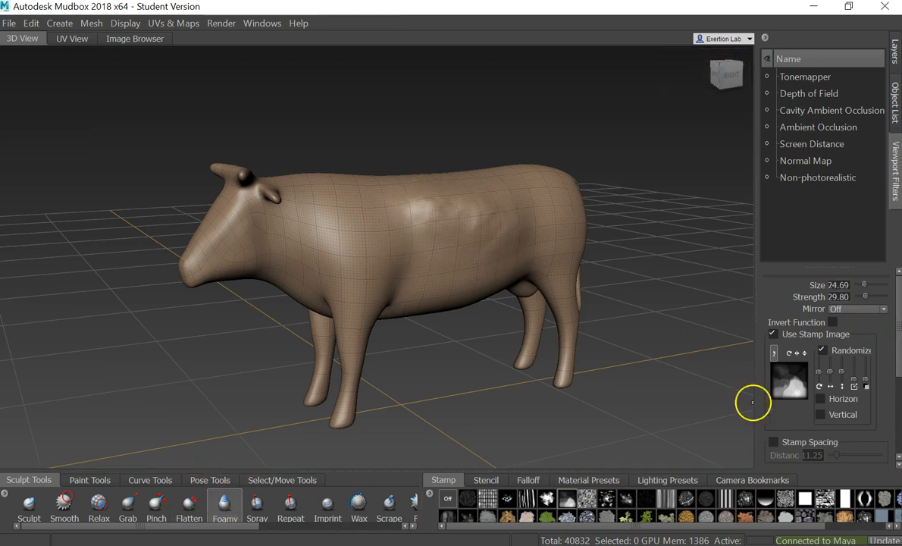
- Enlarge the Foamy brush to about 55.50 and sculpt broad strokes over both sides of the bull's body
left_click_drag(865, 285, 875, 284)
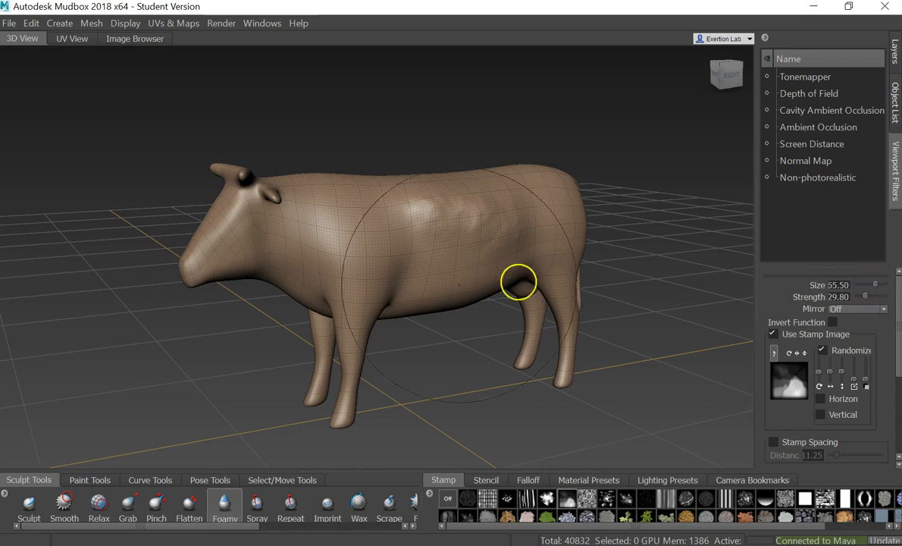
mouse_move(402, 201)
left_mouse_down()
mouse_move(413, 169)
mouse_move(380, 182)
mouse_move(520, 194)
mouse_move(410, 241)
mouse_move(473, 295)
mouse_move(453, 322)
mouse_move(466, 292)
mouse_move(435, 290)
left_mouse_up()
left_click_drag(372, 304, 451, 219, "alt")
mouse_move(293, 243)
left_mouse_down()
mouse_move(393, 178)
mouse_move(279, 153)
mouse_move(418, 200)
mouse_move(285, 142)
mouse_move(396, 185)
mouse_move(316, 224)
mouse_move(362, 255)
mouse_move(373, 157)
mouse_move(350, 145)
left_mouse_up()
mouse_move(351, 145)
left_mouse_down("alt")
mouse_move(451, 215)
mouse_move(442, 200)
left_mouse_up("alt")
mouse_move(260, 225)
left_mouse_down()
mouse_move(218, 221)
mouse_move(188, 176)
mouse_move(413, 200)
mouse_move(295, 242)
mouse_move(469, 191)
mouse_move(287, 193)
mouse_move(228, 152)
left_mouse_up()
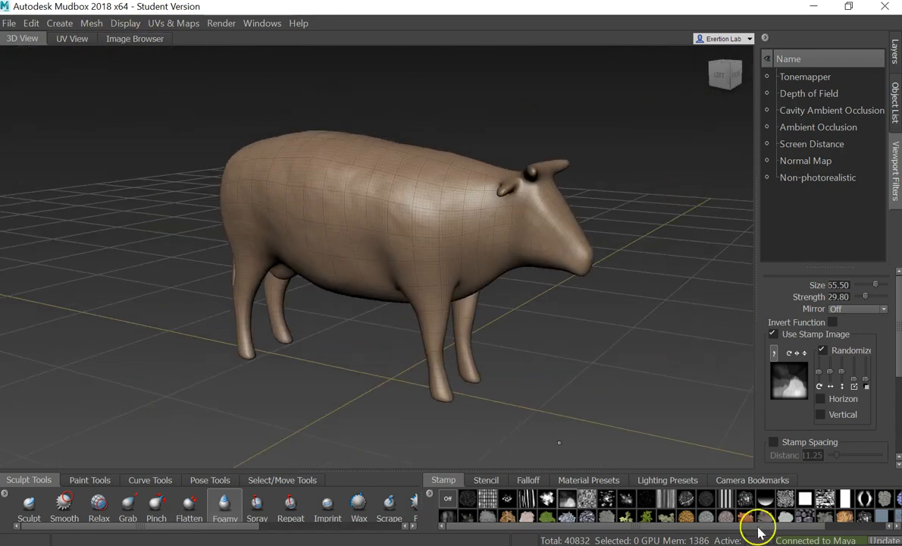
- Select the whole bull object and send it to Maya as a new scene, with the mesh at its current subdivision level
left_click(282, 479)
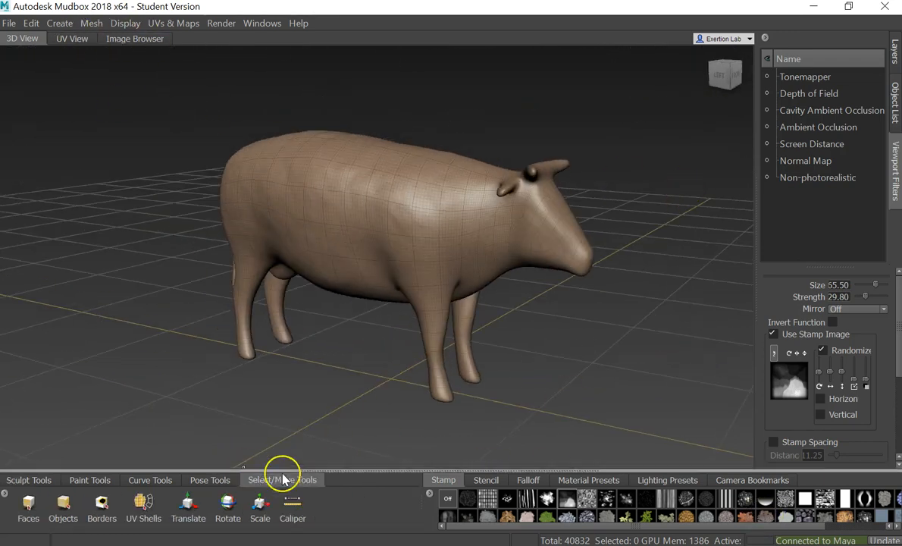
left_click(63, 506)
left_click(337, 304)
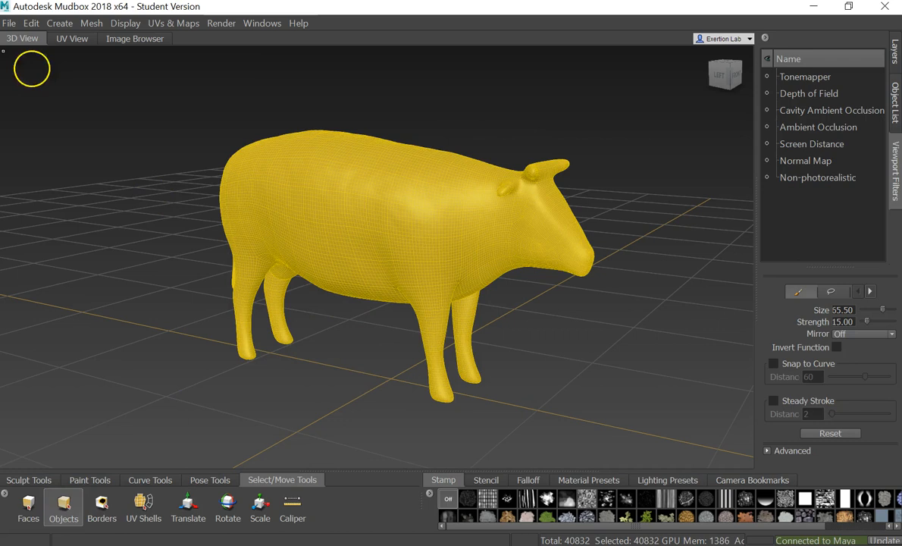
left_click(8, 23)
mouse_move(128, 116)
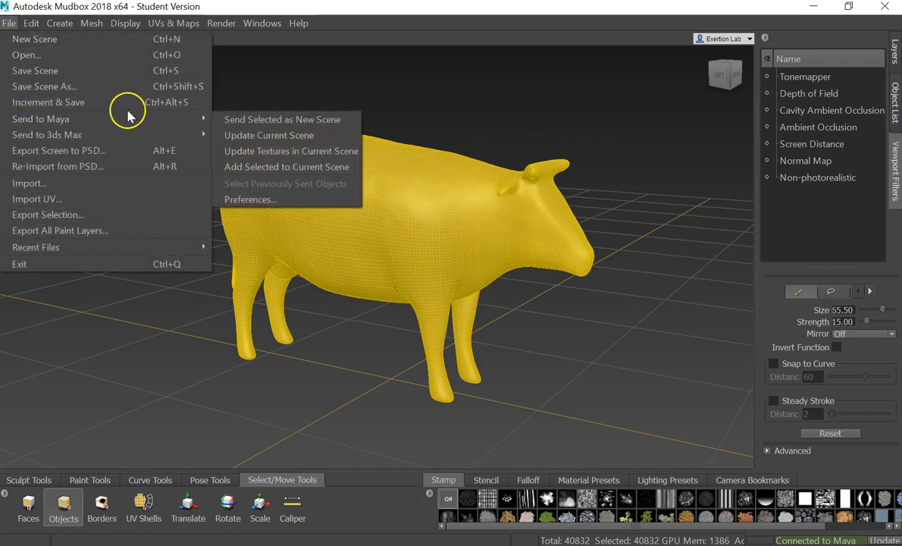
left_click(238, 119)
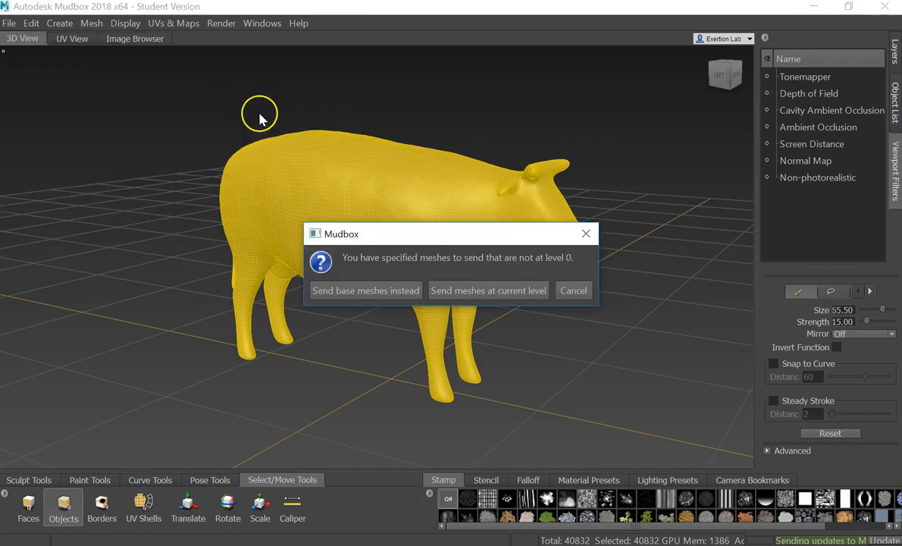
left_click(499, 292)
left_click(464, 284)
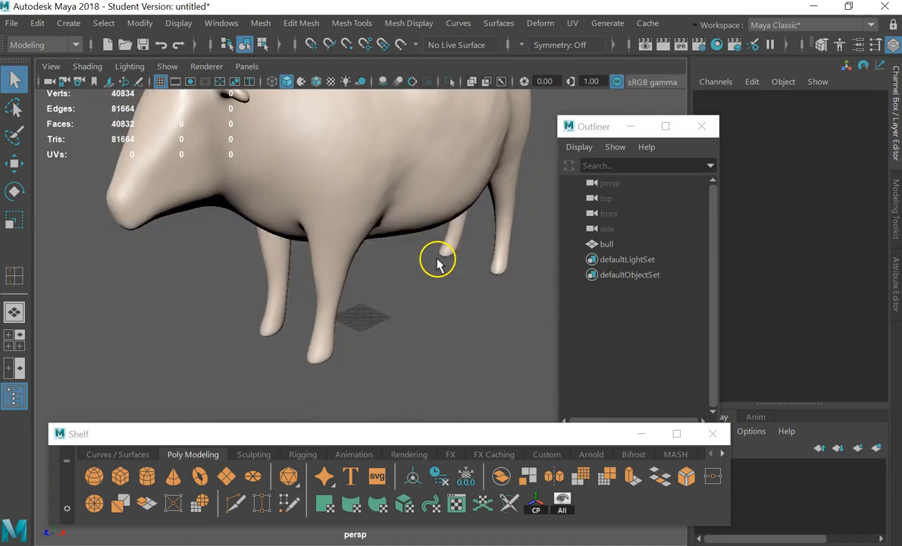
- Frame the bull in the perspective view, inspect it from several angles, and select it
key("f")
left_click_drag(439, 258, 394, 253, "alt")
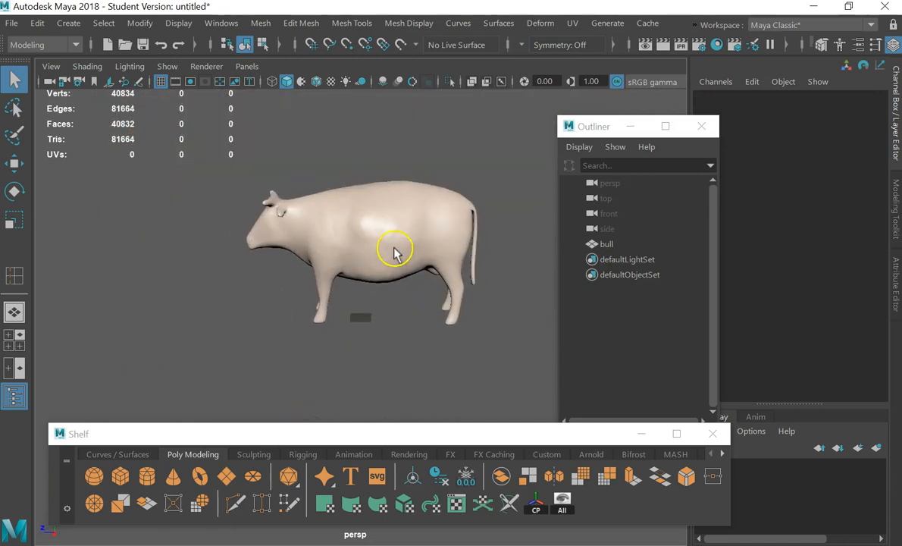
left_click(379, 270)
left_click_drag(375, 285, 396, 303, "alt")
left_click(393, 323)
left_click(386, 225)
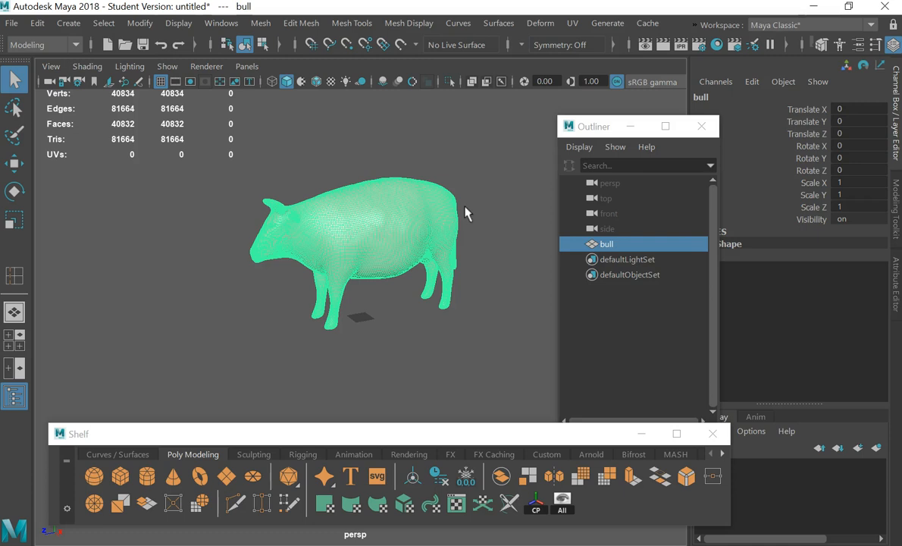
left_click(68, 22)
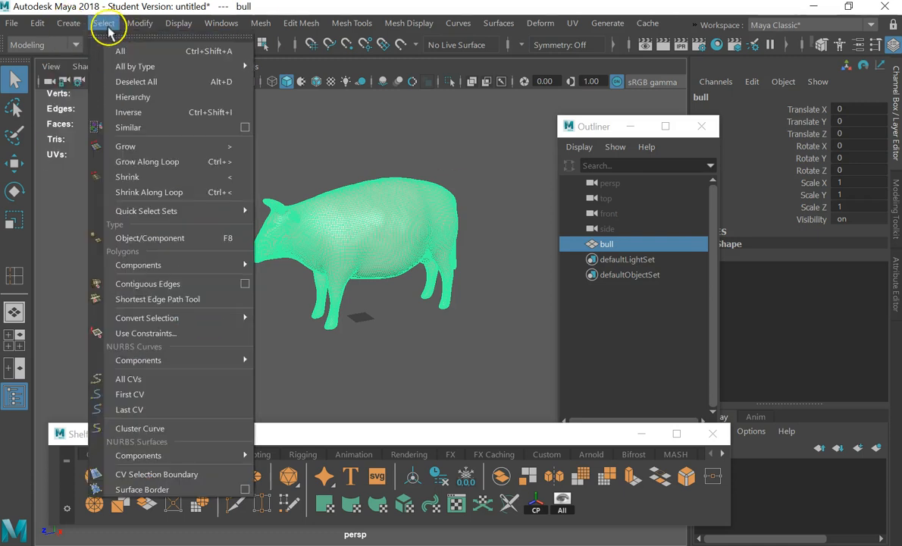
mouse_move(44, 26)
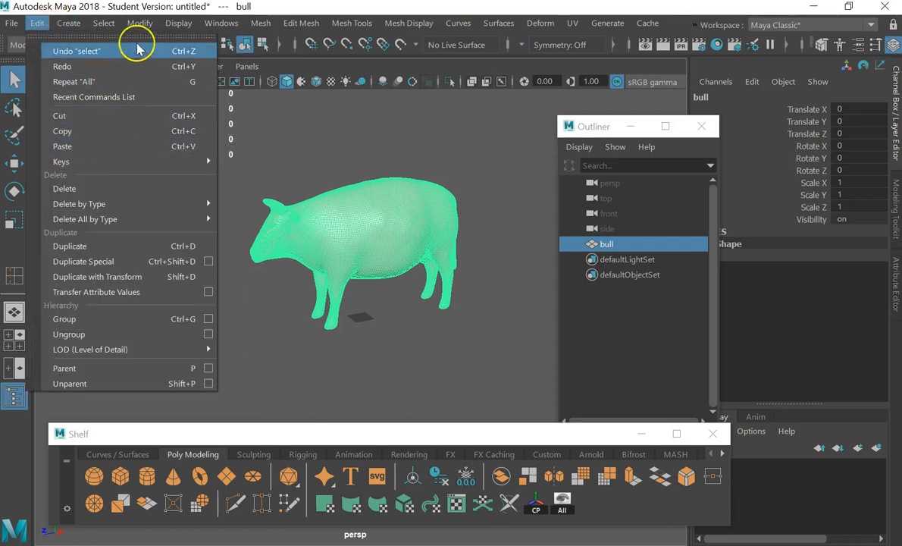
mouse_move(136, 24)
mouse_move(222, 407)
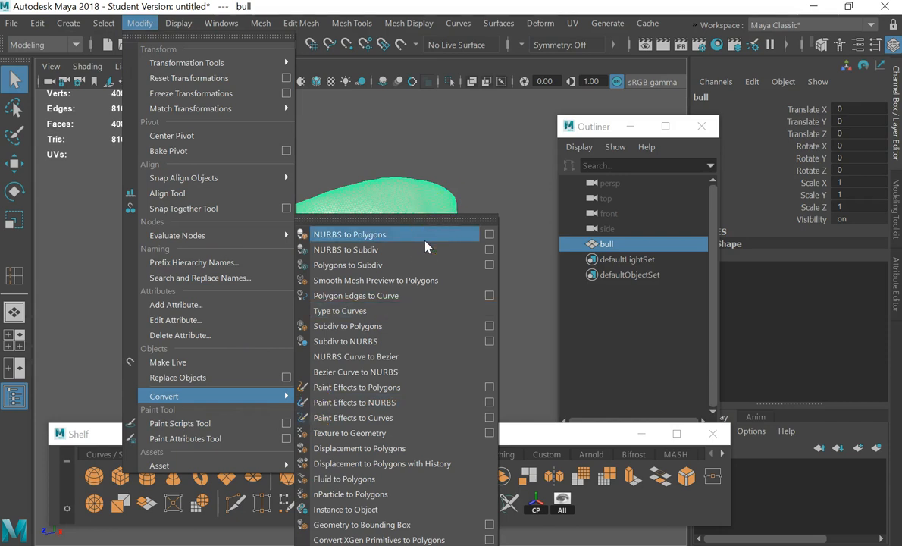
left_click(465, 146)
left_click(467, 147)
- Display the Modeling Toolkit with the bull selected and move the floating Outliner and Shelf windows clear of it
left_click(407, 222)
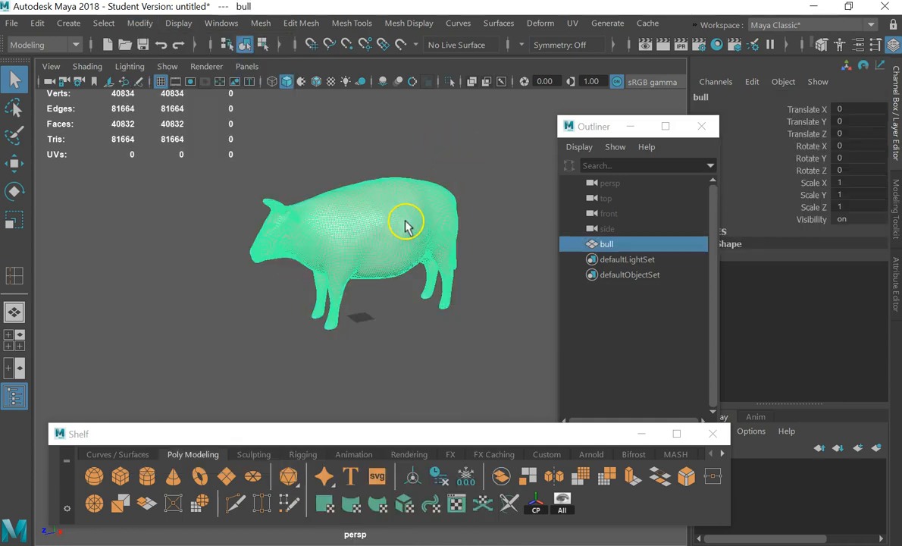
scroll(389, 274, "up", 4)
scroll(403, 315, "down", 4)
left_click(403, 312)
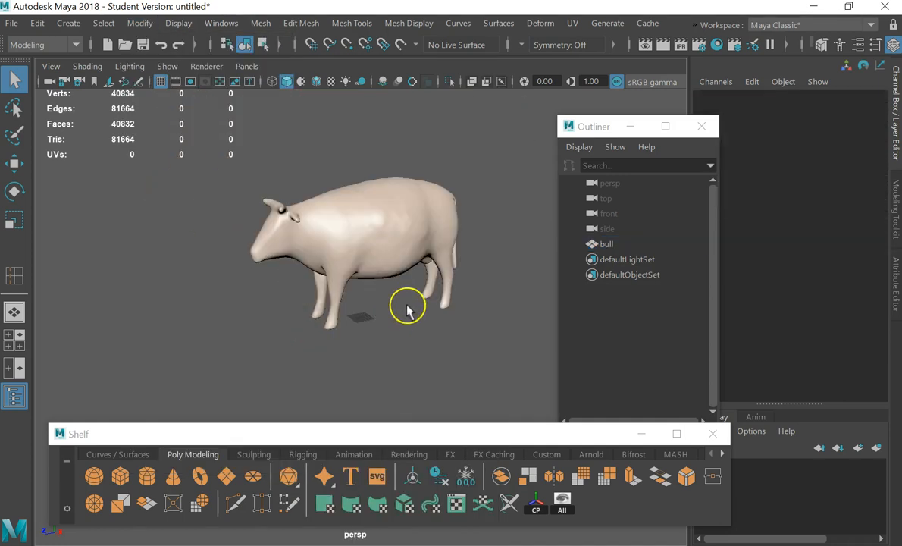
left_click_drag(408, 307, 372, 262, "alt")
left_click(362, 308)
left_click_drag(362, 308, 333, 282, "alt")
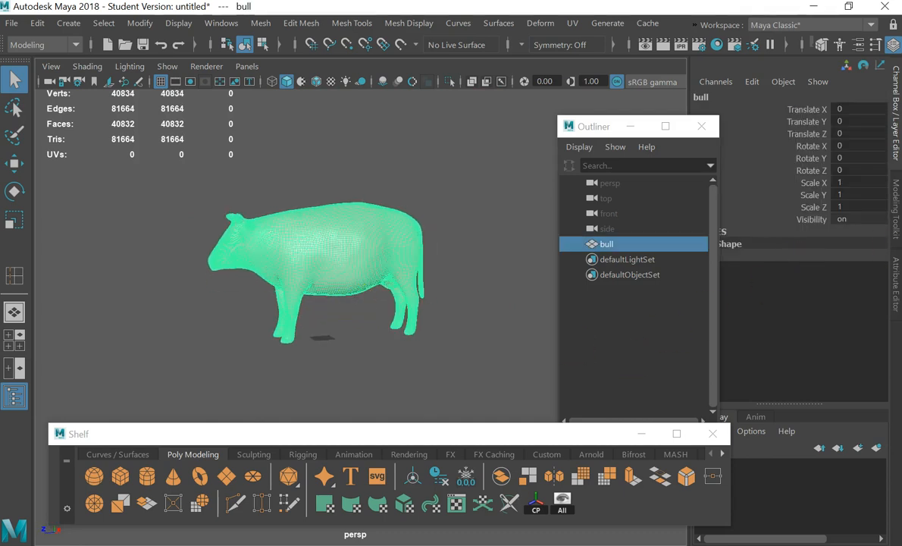
left_click(896, 286)
left_click(896, 226)
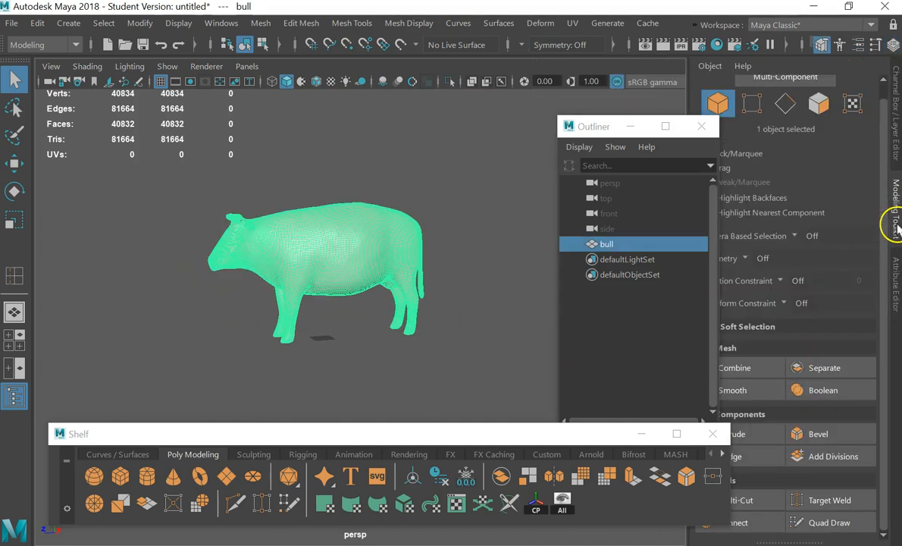
left_click_drag(608, 127, 556, 101)
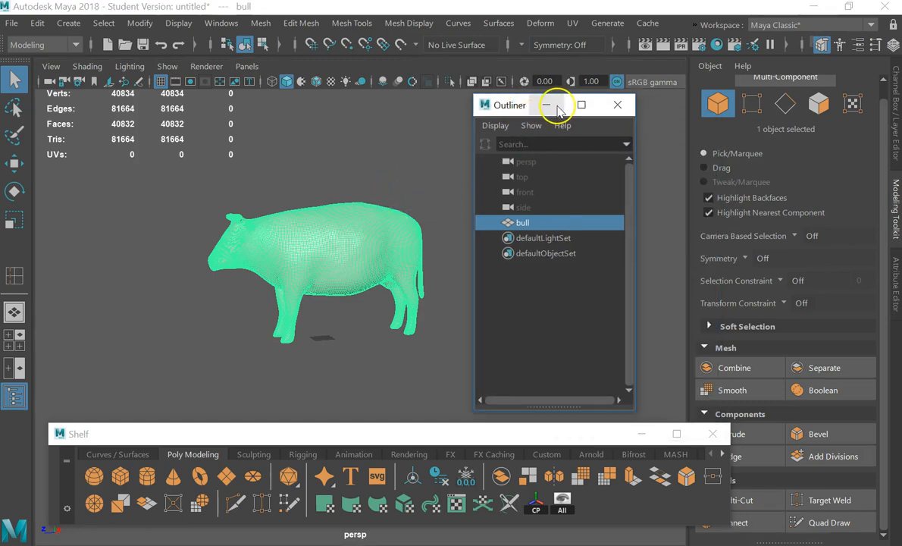
left_click_drag(592, 433, 549, 445)
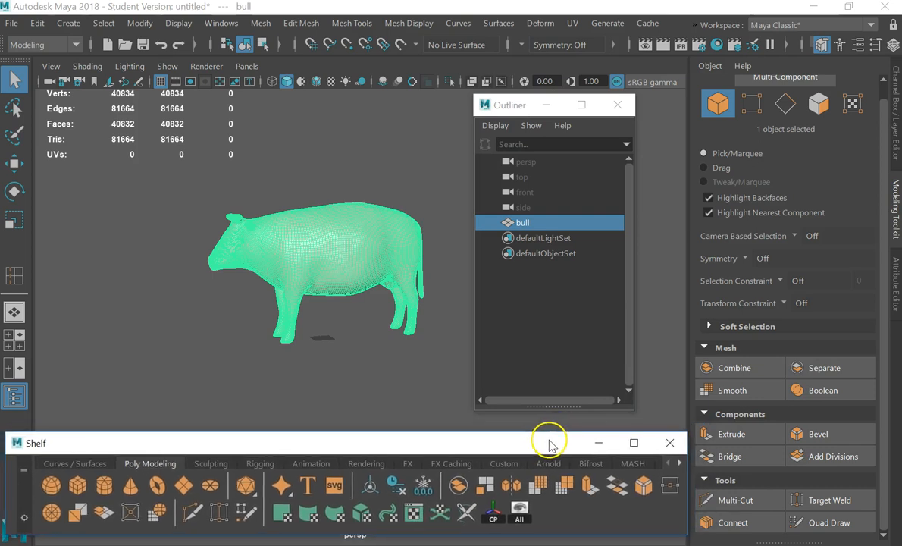
left_click(829, 522)
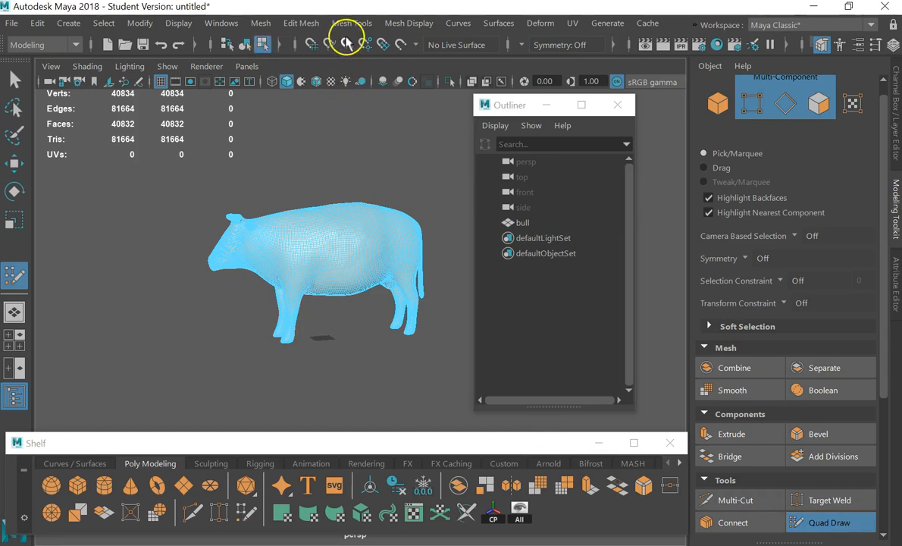
left_click(401, 47)
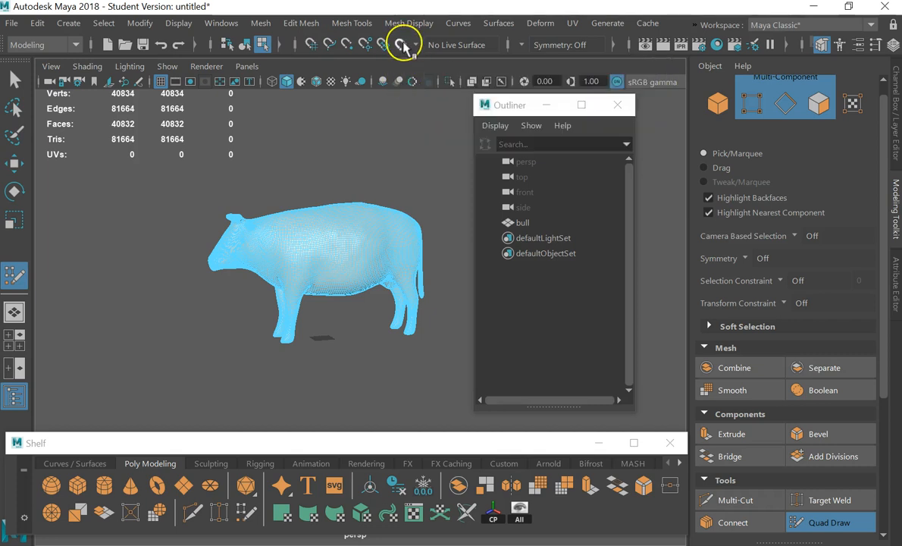
left_click(13, 79)
- Select the bull in object mode, make it the live surface, and move the Outliner away from the model
right_click_drag(353, 229, 403, 67)
left_click(385, 214)
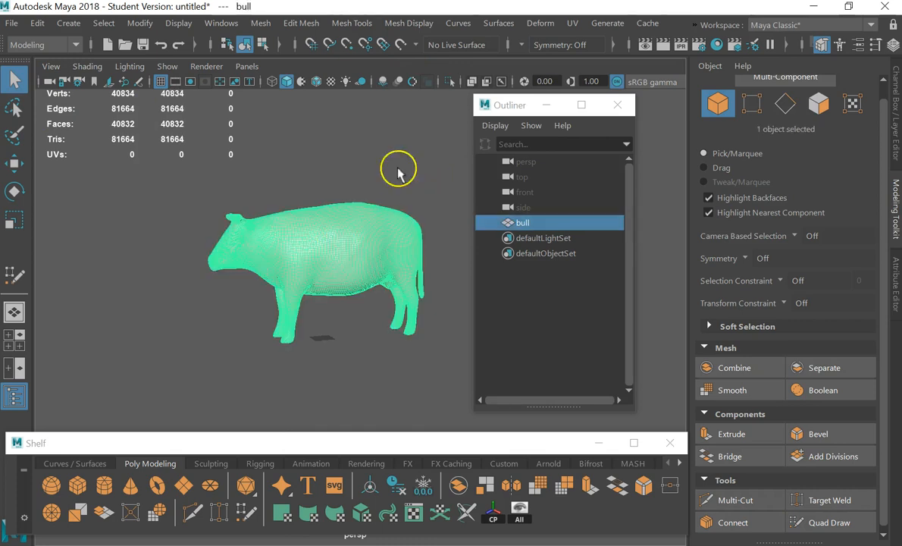
left_click(402, 44)
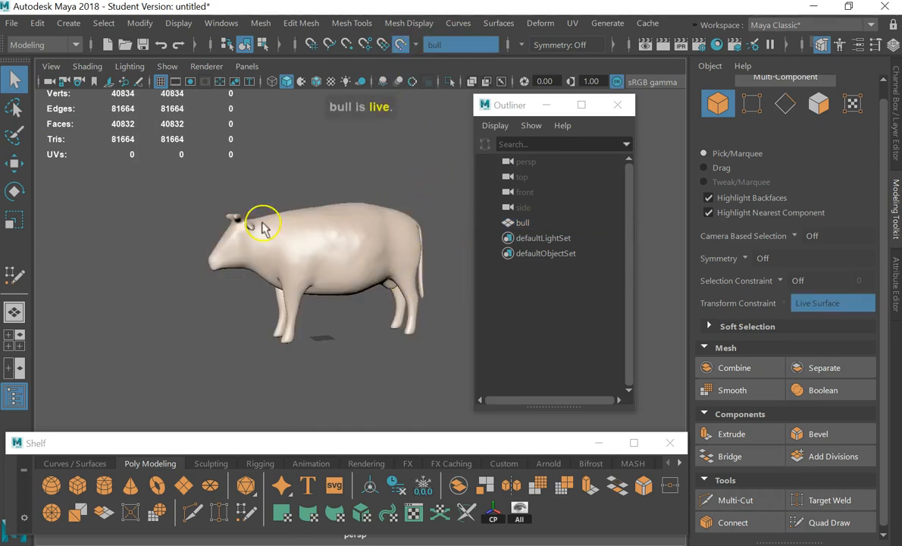
scroll(263, 228, "up", 2)
left_click_drag(528, 105, 576, 116)
mouse_move(460, 157)
left_mouse_down("alt")
mouse_move(330, 225)
mouse_move(418, 246)
left_mouse_up("alt")
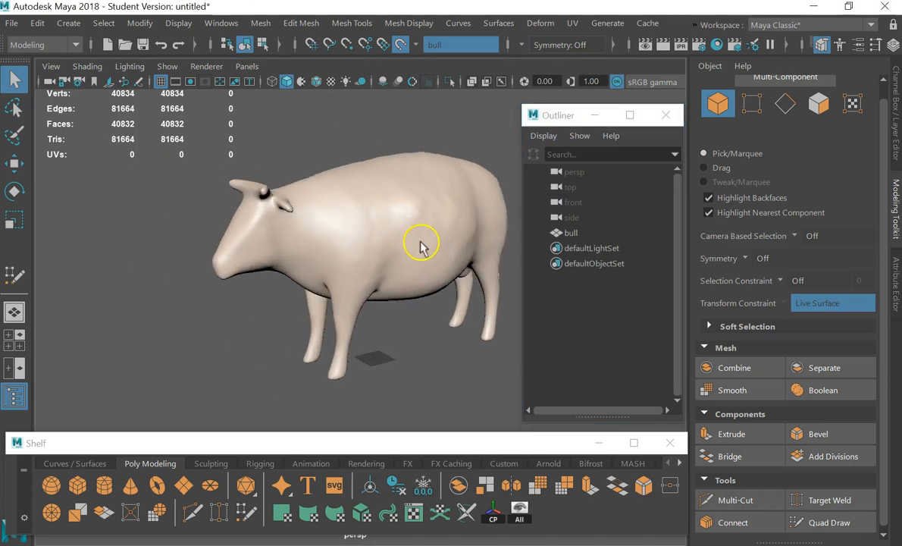
- With Quad Draw, place four points on the bull's lower flank and fill them with a first quad
left_click(831, 522)
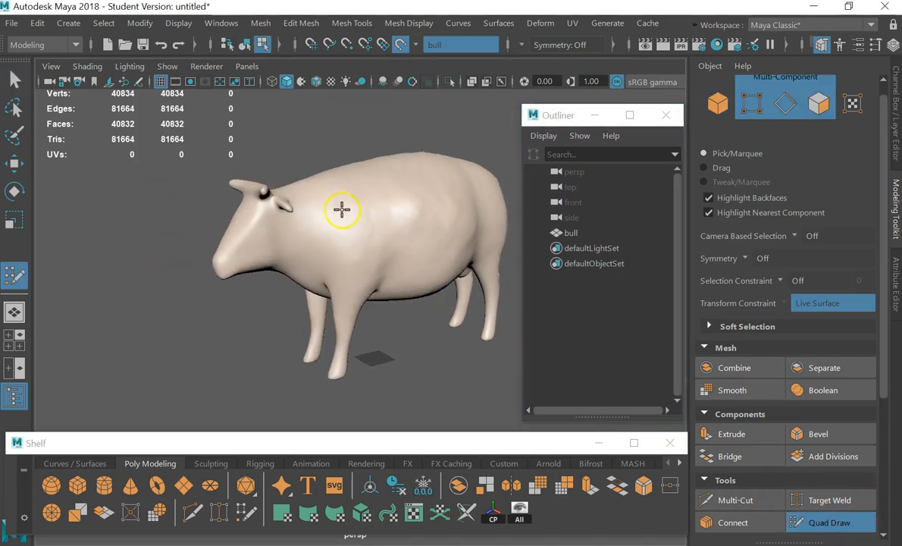
scroll(342, 210, "up", 6)
left_click_drag(258, 219, 262, 231, "alt")
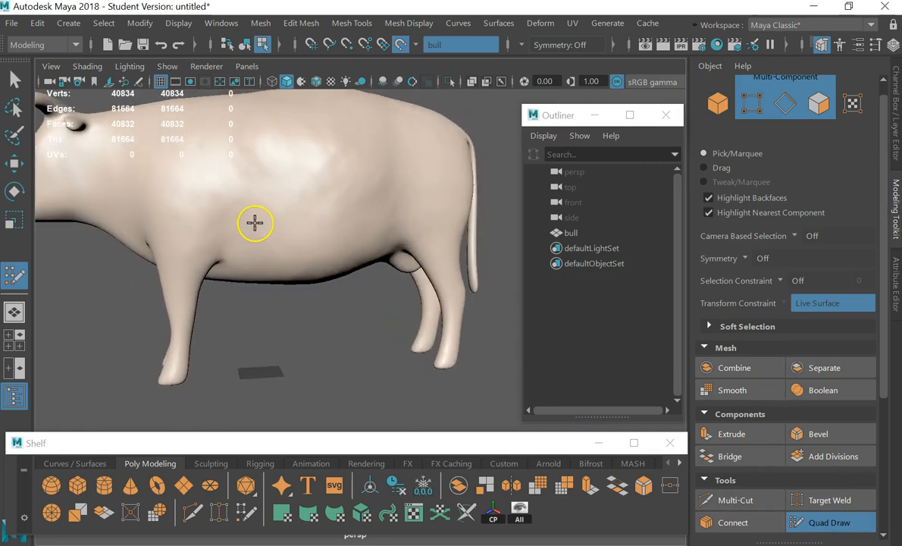
left_click(254, 262)
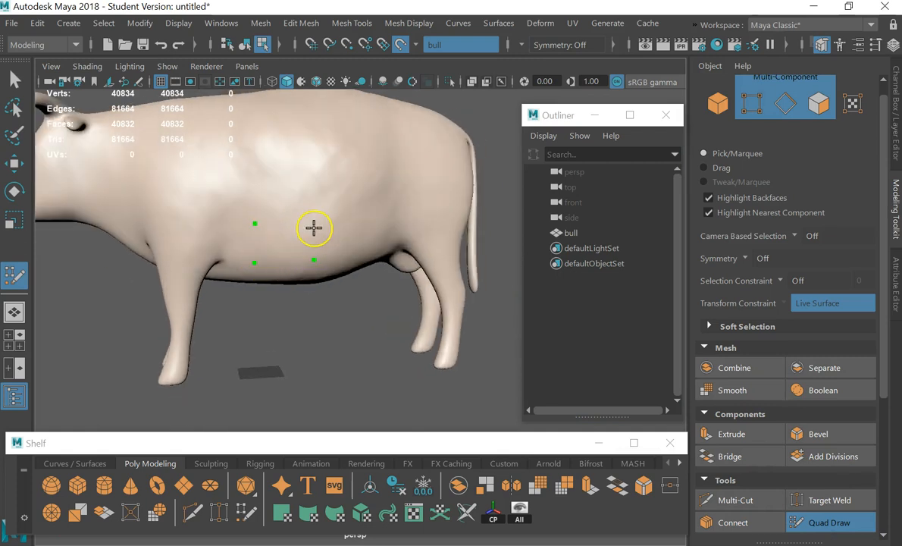
left_click(294, 240, "shift")
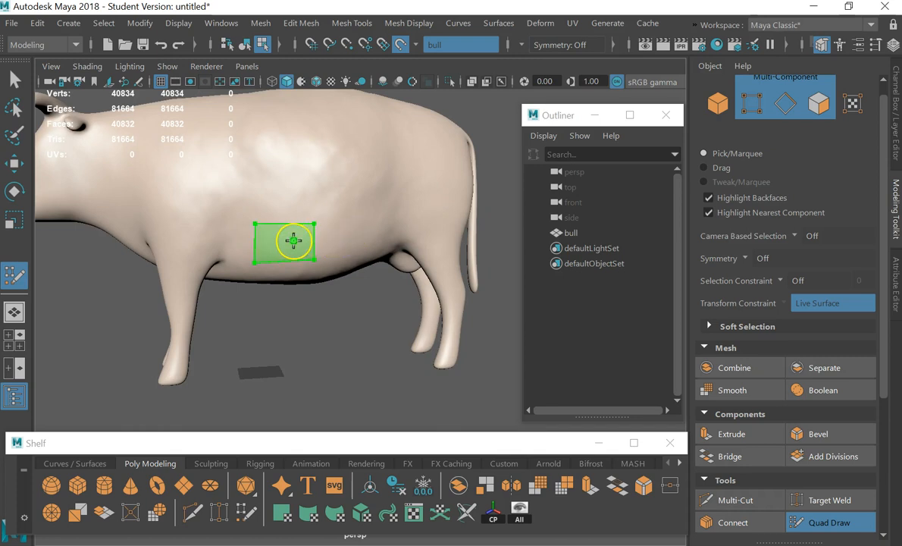
left_click(295, 240, "shift")
- Extend the quad into a row along the lower flank, adding two quads toward the rear and one toward the front leg
mouse_move(368, 233)
left_mouse_down("alt")
mouse_move(249, 243)
mouse_move(326, 233)
mouse_move(368, 195)
mouse_move(434, 225)
mouse_move(441, 248)
mouse_move(331, 248)
mouse_move(342, 231)
mouse_move(334, 233)
left_mouse_up("alt")
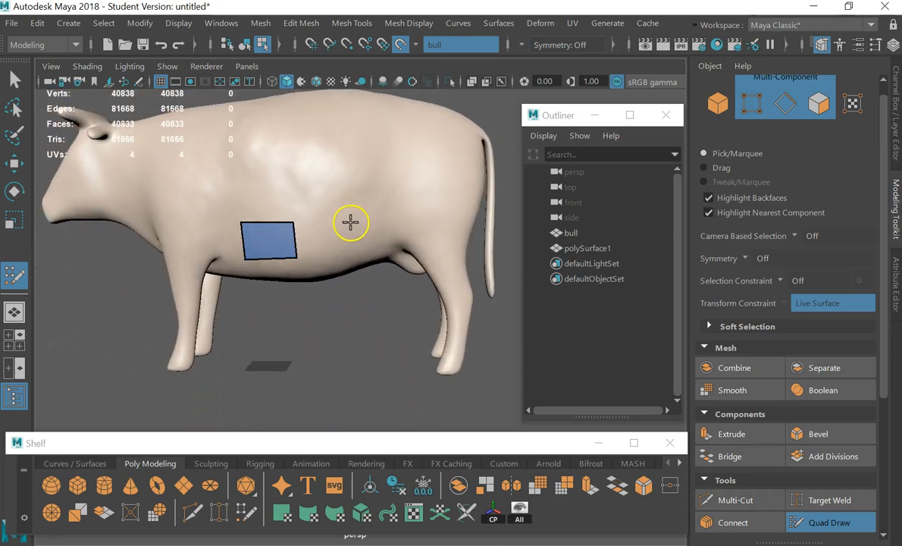
left_click(314, 240, "shift")
mouse_move(322, 240)
left_mouse_down("alt")
mouse_move(372, 225)
mouse_move(369, 232)
left_mouse_up("alt")
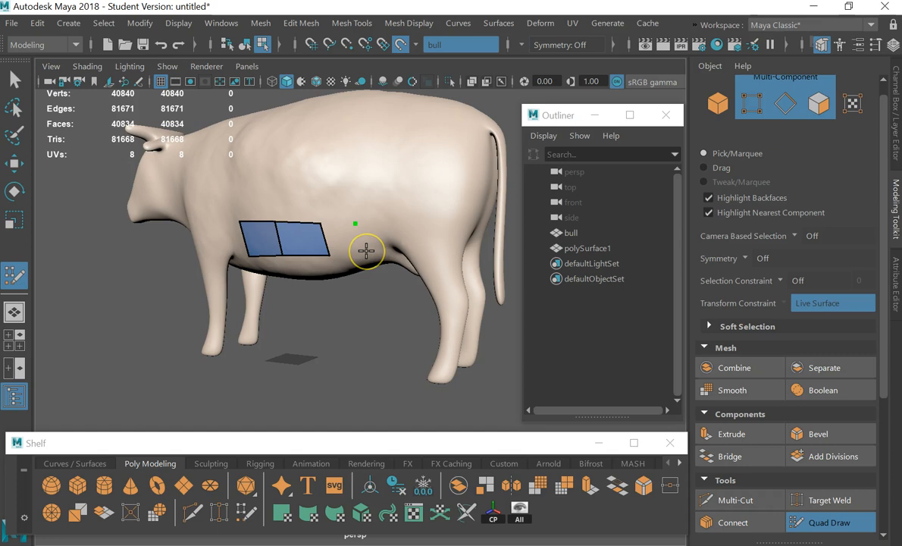
left_click(342, 239, "shift")
left_click_drag(365, 228, 301, 235, "alt")
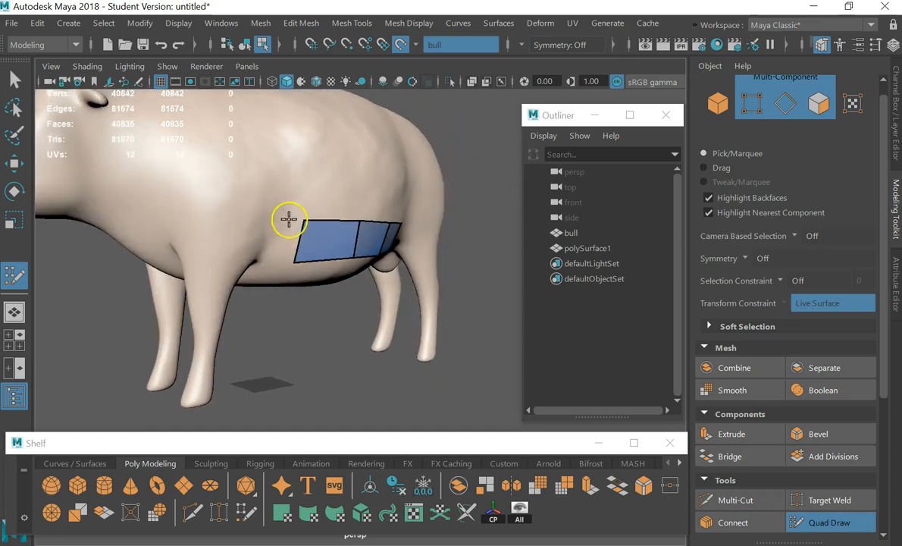
left_click(256, 259)
left_click(282, 240, "shift")
- Add a second row of four quads directly above the first row on the bull's flank
left_click_drag(307, 176, 275, 180, "alt")
left_click(270, 180)
left_click(252, 201, "shift")
left_click(328, 180)
left_click(297, 202, "shift")
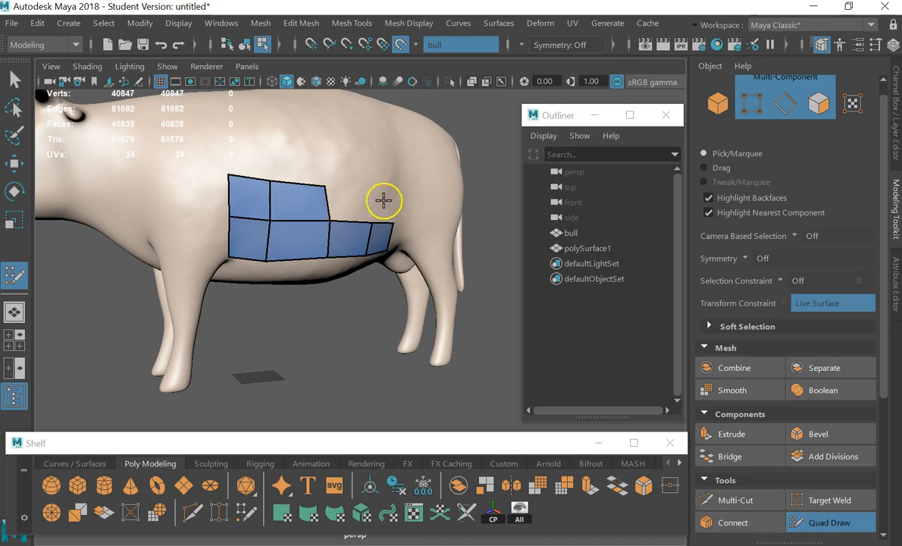
left_click_drag(383, 202, 337, 195, "alt")
left_click(307, 206, "shift")
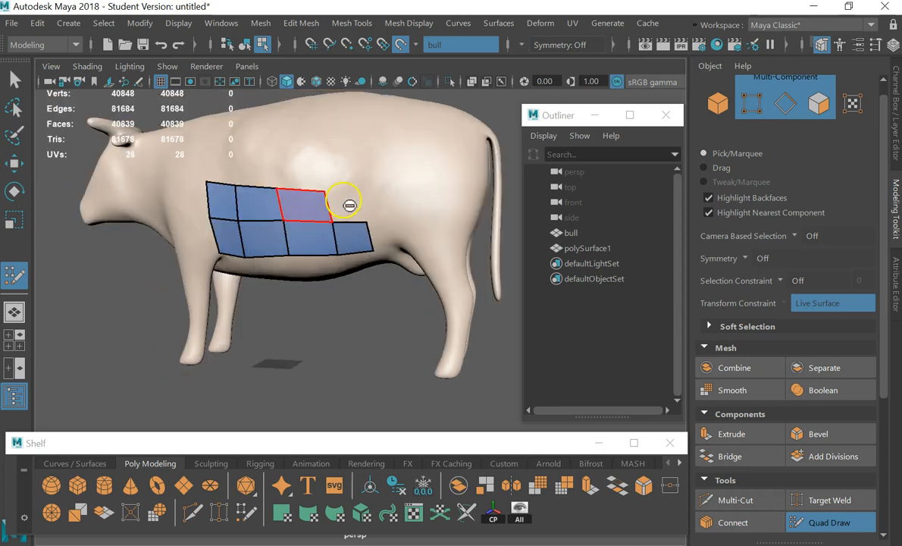
left_click(360, 194)
left_click(349, 207, "shift")
- Place points higher on the bull's side and fill a third row of four quads above the second
mouse_move(334, 219)
left_mouse_down("alt")
mouse_move(376, 223)
mouse_move(348, 215)
left_mouse_up("alt")
mouse_move(399, 170)
left_mouse_down("alt")
mouse_move(328, 178)
mouse_move(347, 191)
left_mouse_up("alt")
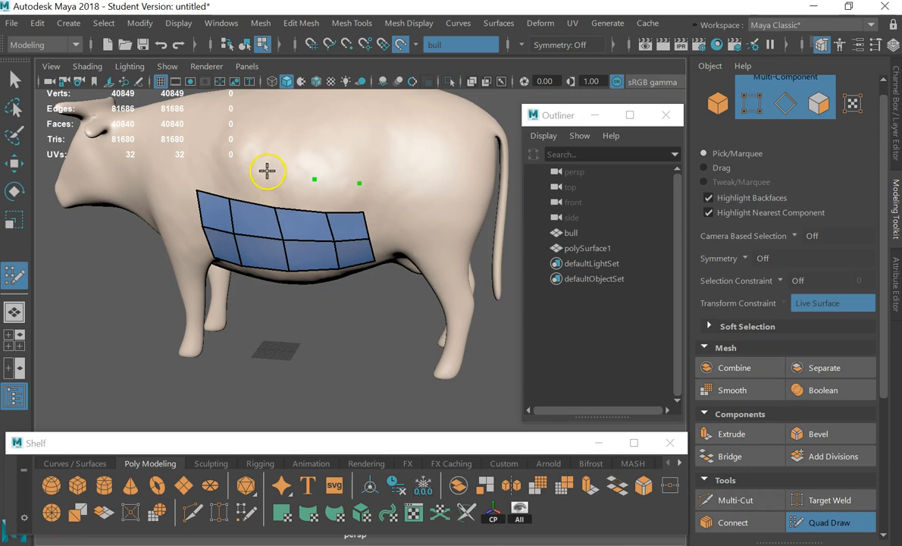
left_click_drag(193, 173, 344, 188, "shift")
left_click(345, 188, "shift")
- Leave Quad Draw, select the drawn quad mesh in object mode, and move it outward from the bull's side
left_click(14, 78)
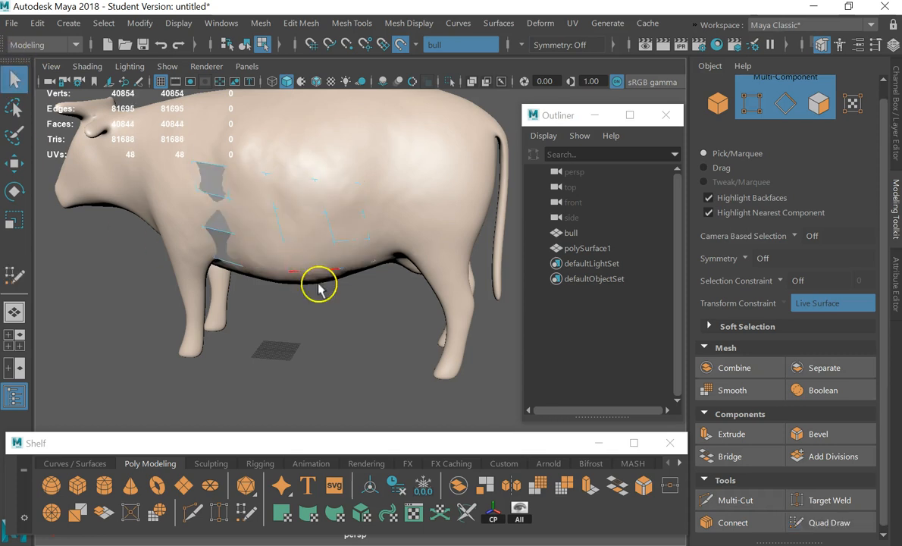
left_click_drag(300, 258, 267, 258, "alt")
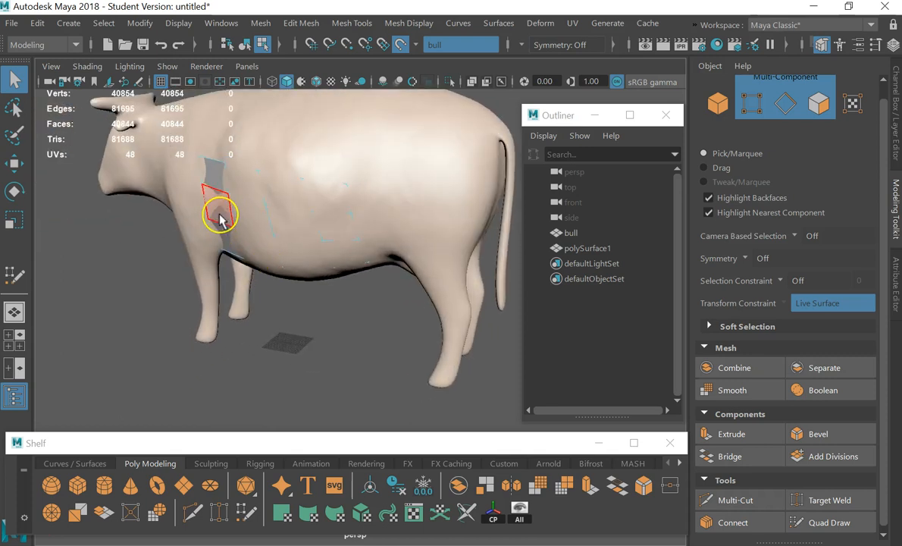
right_click(219, 217)
left_click(274, 73)
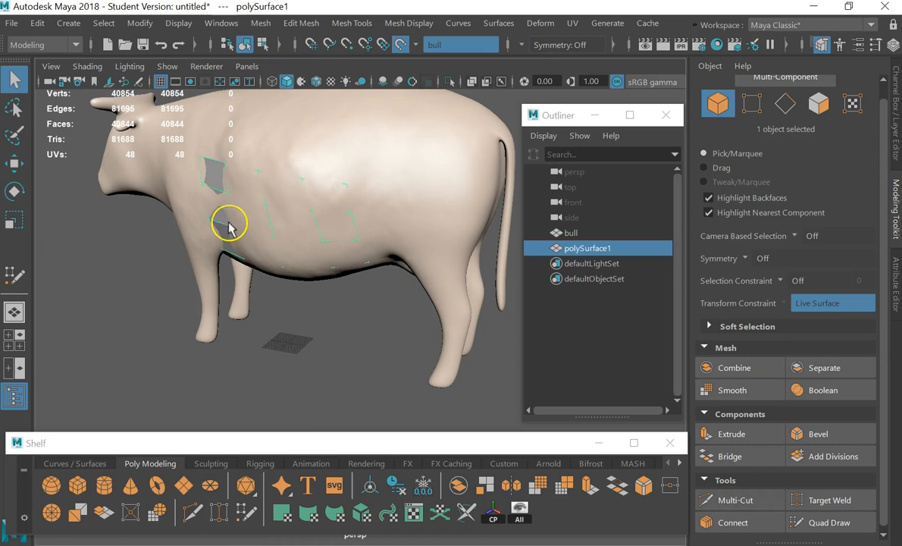
key("w")
mouse_move(249, 370)
left_mouse_down()
mouse_move(219, 391)
mouse_move(243, 374)
mouse_move(237, 383)
left_mouse_up()
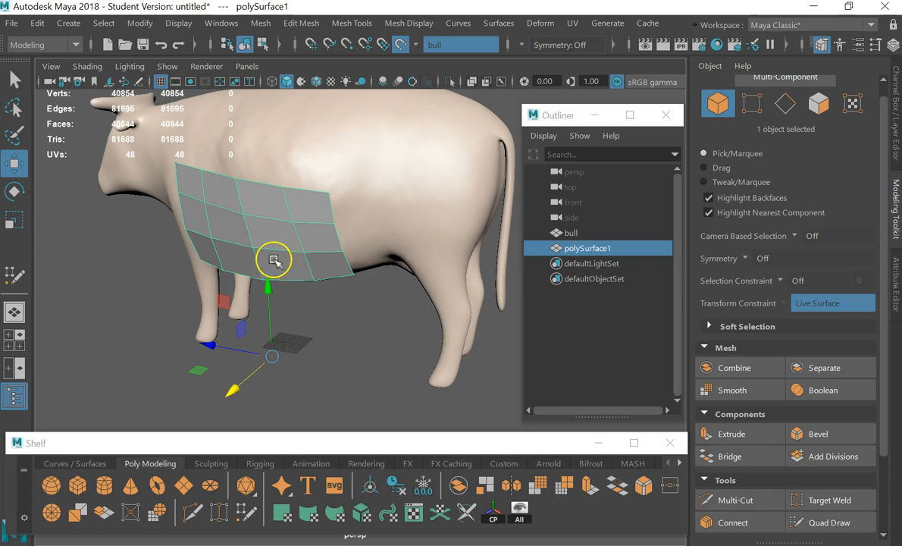
- Switch the quad patch to smooth mesh preview and inspect its rounded surface against the bull's side
key("3")
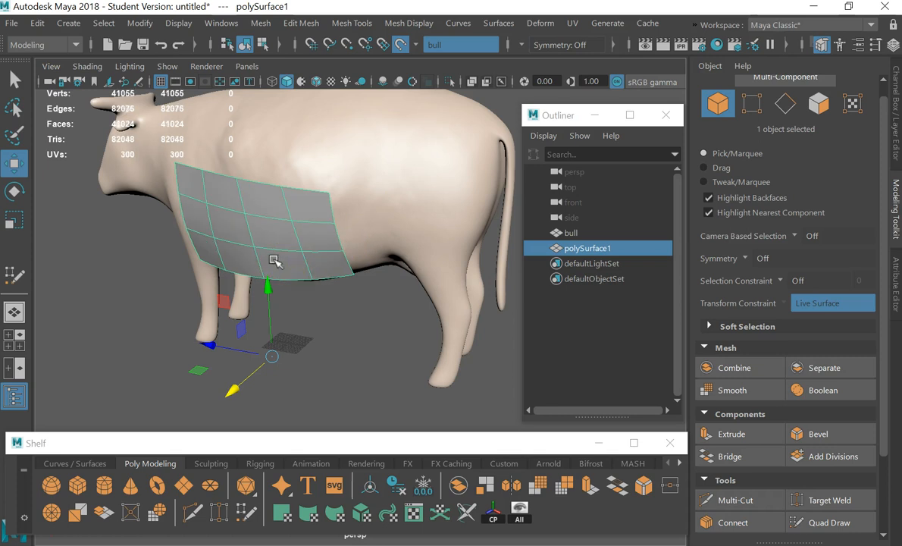
left_click_drag(293, 275, 358, 331, "alt")
left_click_drag(408, 378, 378, 267)
left_click_drag(370, 196, 119, 243, "alt")
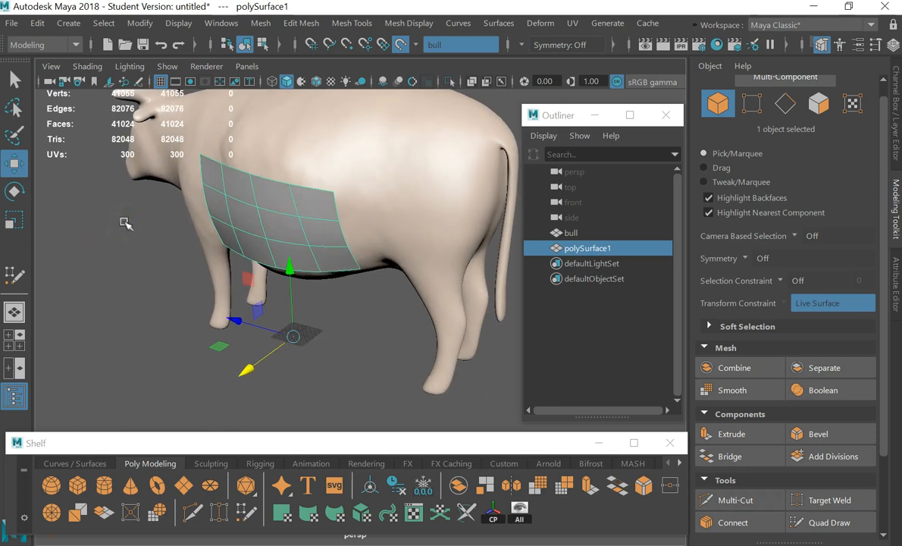
- Select the quad patch on the bull's side and delete it
left_click(353, 291)
left_click(288, 228)
key("Delete")
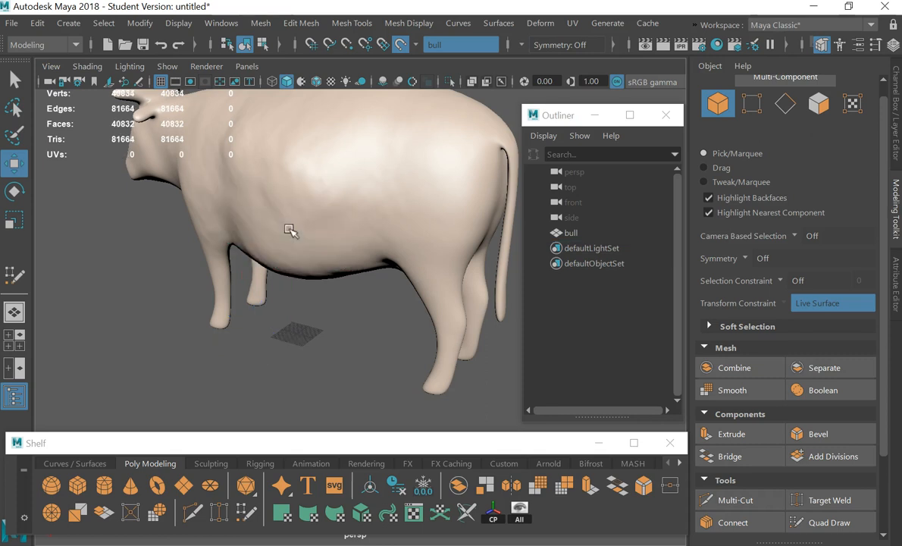
- Turn off the live surface so the bull is an ordinary selectable mesh again
scroll(341, 135, "down", 5)
left_click_drag(336, 282, 277, 189, "alt")
right_click(362, 290)
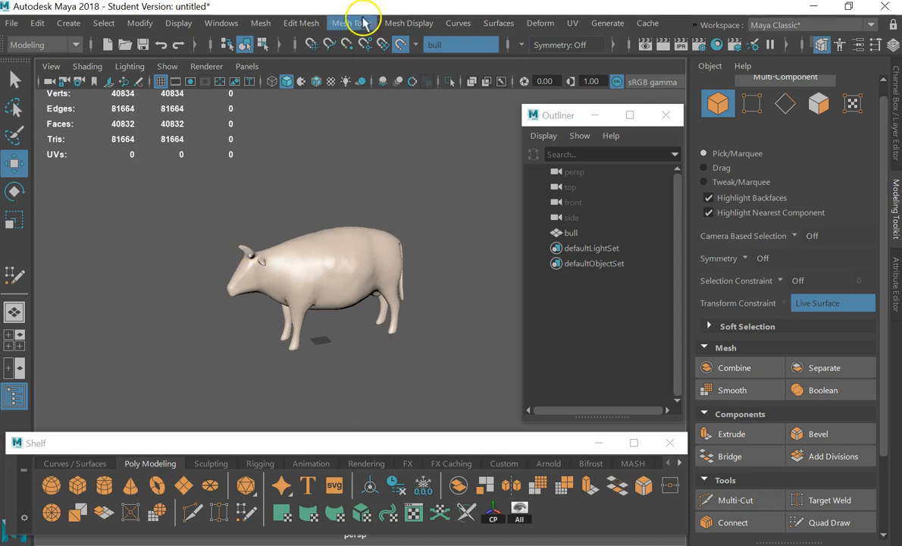
left_click(402, 45)
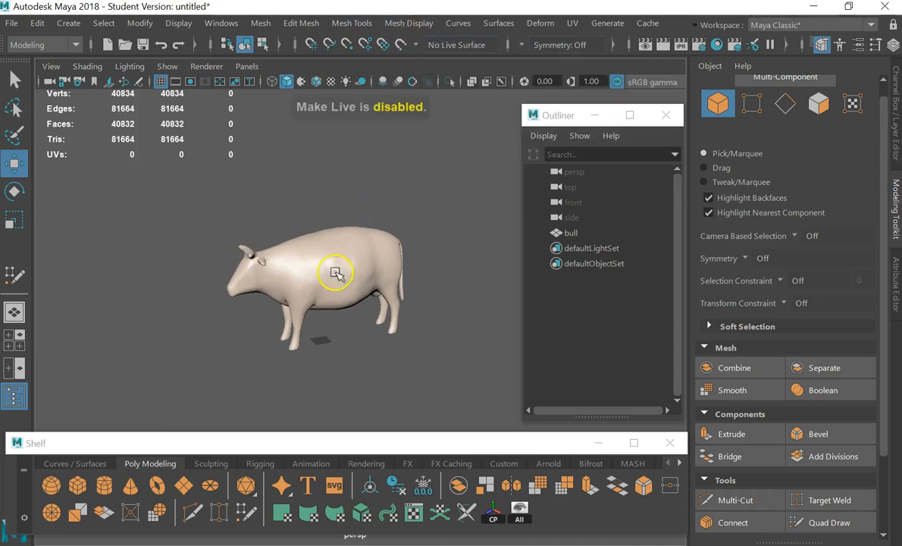
left_click(304, 236)
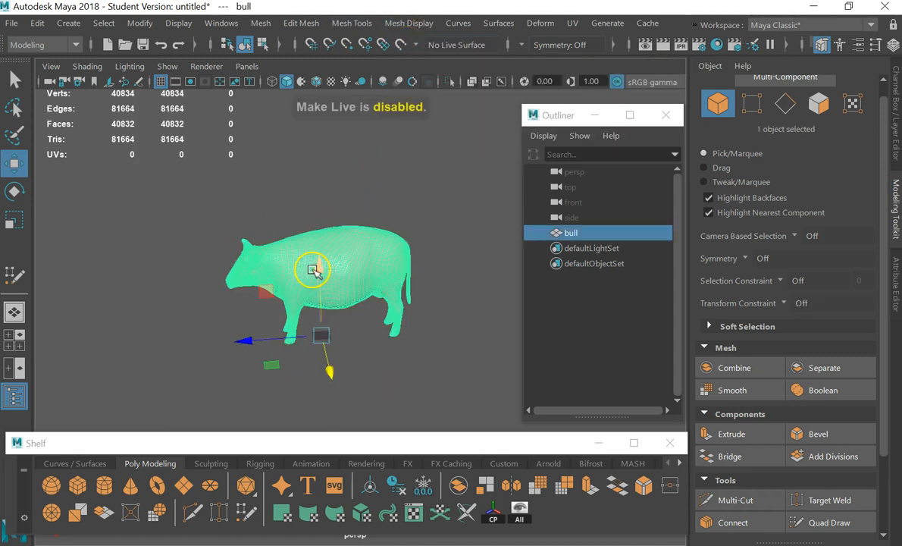
scroll(247, 263, "up", 5)
left_click_drag(246, 263, 328, 232, "alt")
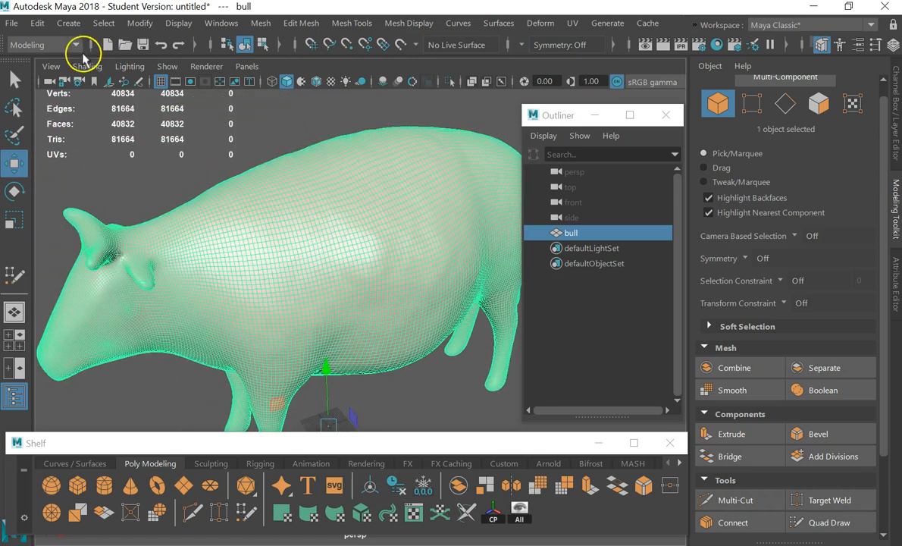
left_click(104, 24)
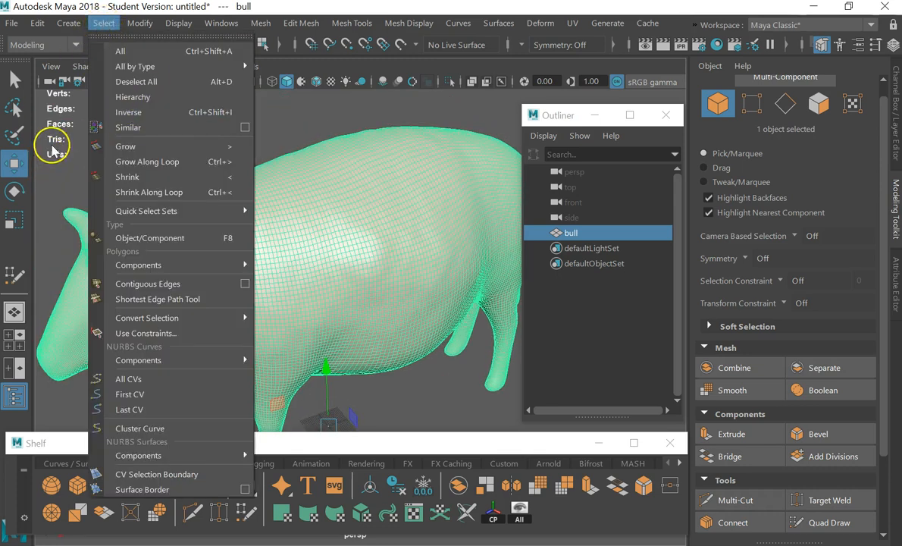
left_click(47, 185)
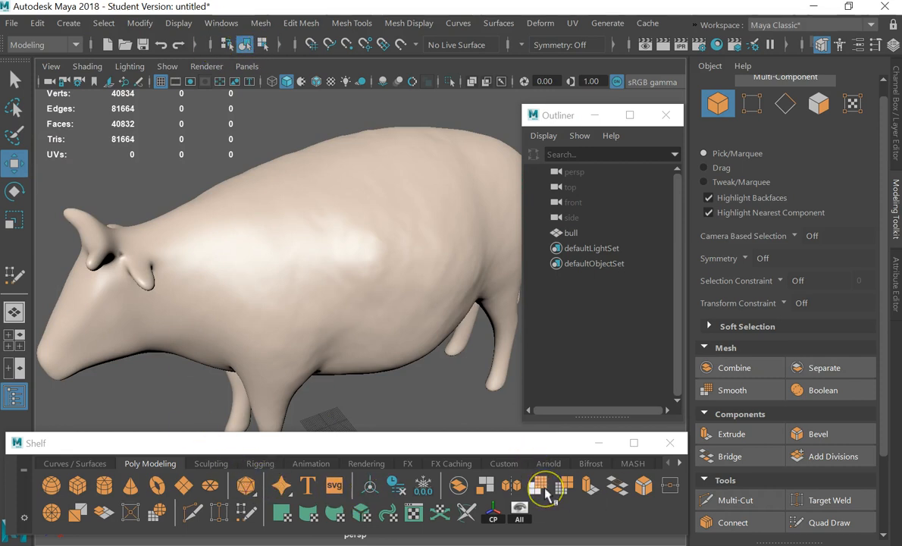
right_click(529, 492)
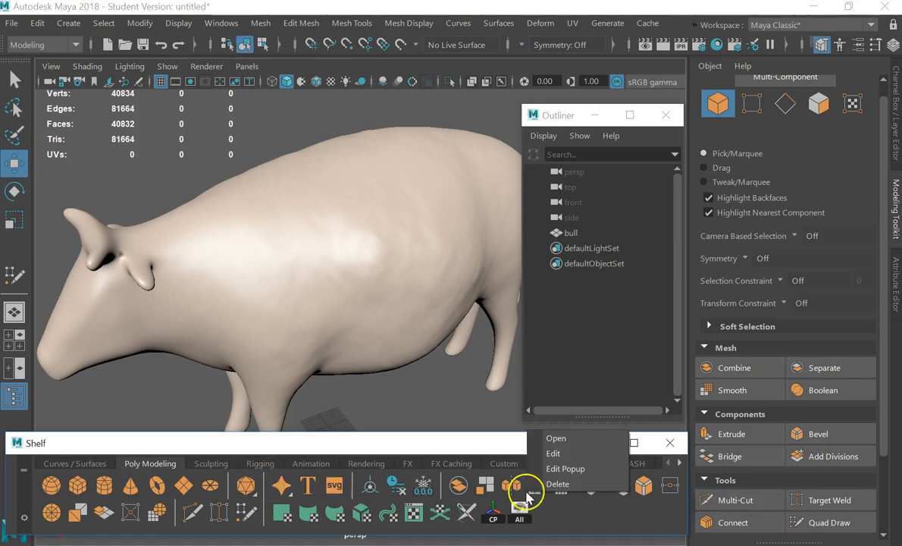
left_click(583, 517)
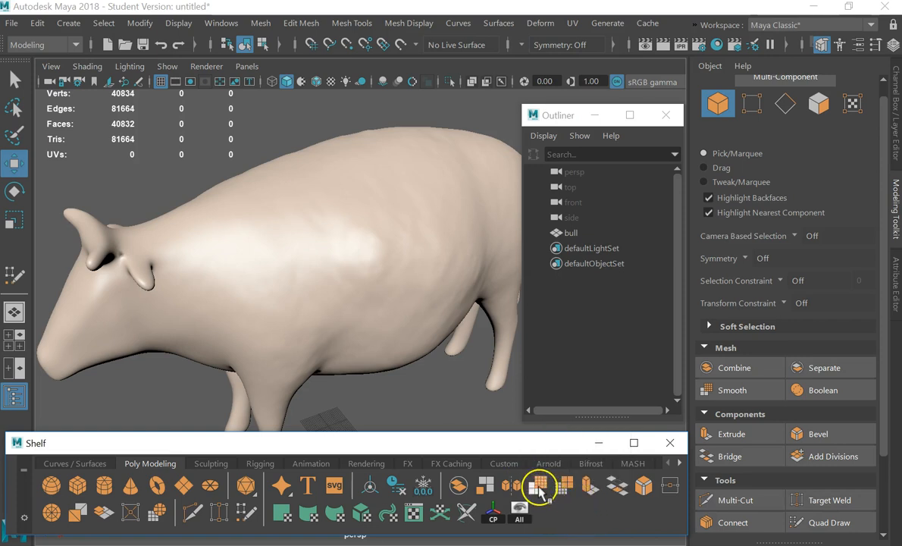
middle_click_drag(540, 489, 565, 489)
right_click(566, 486)
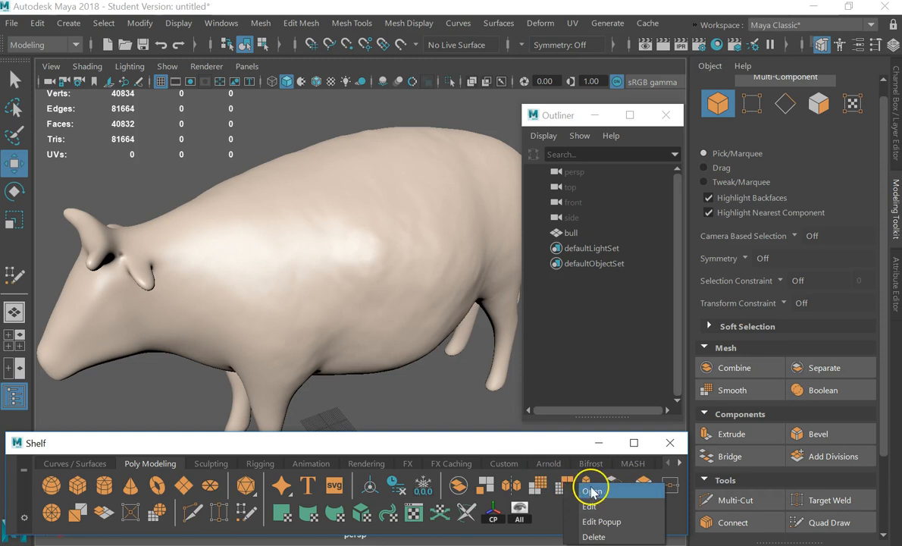
left_click(590, 490)
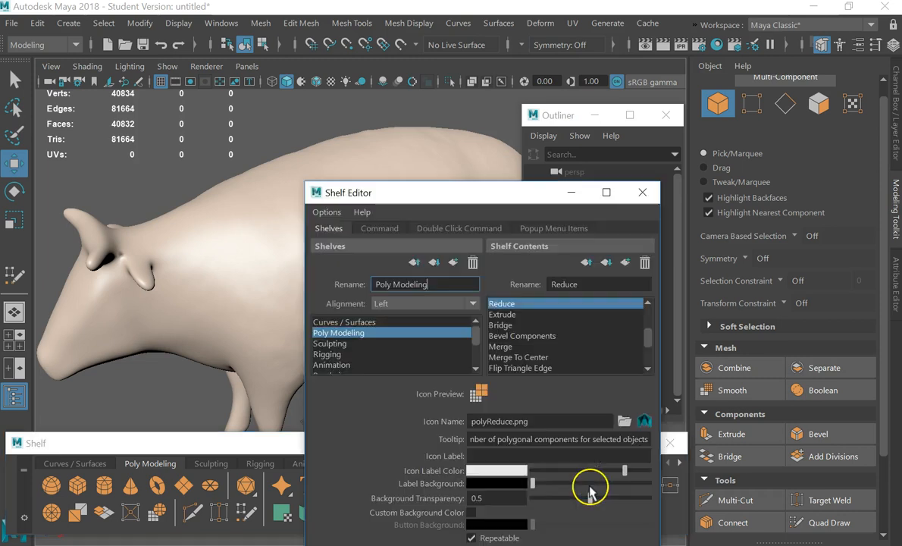
left_click(642, 192)
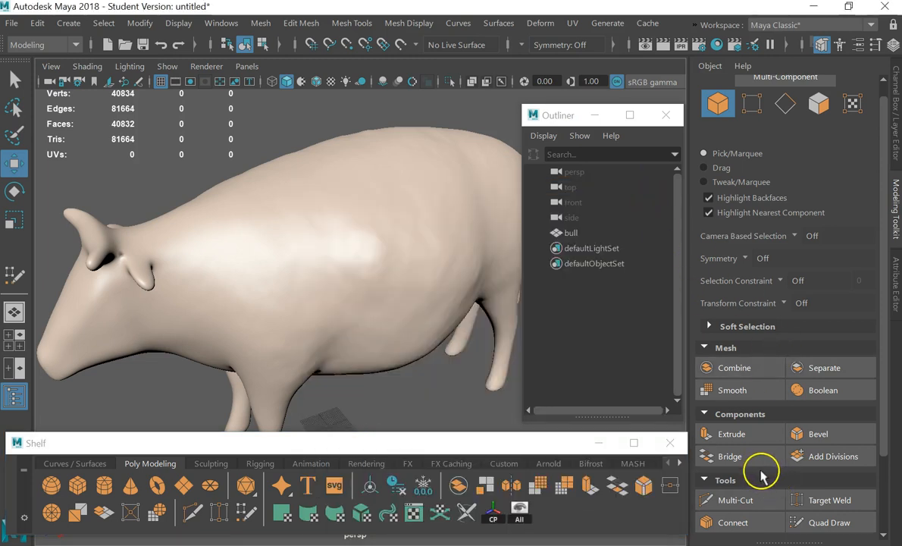
left_click(818, 460)
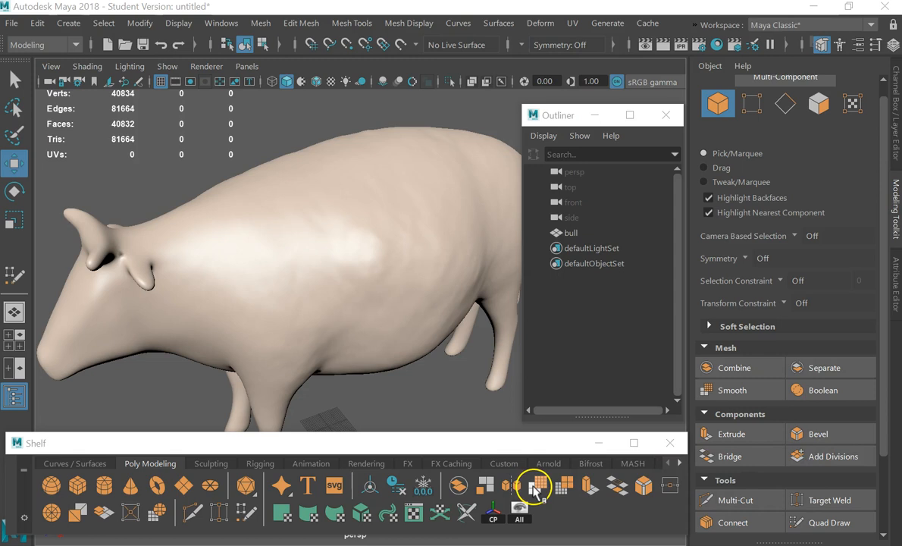
- Move the floating shelf lower, select the bull, and apply Smooth to its mesh
left_click_drag(479, 444, 519, 481)
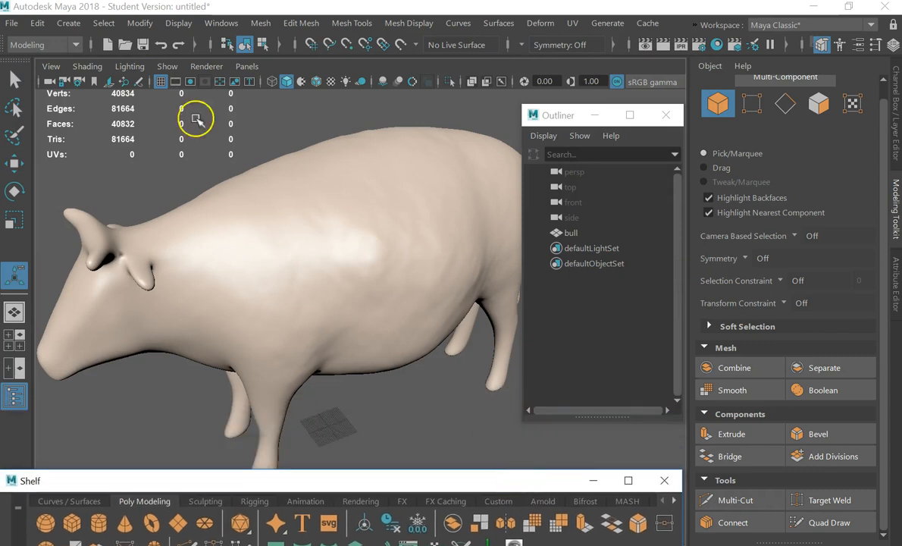
left_click(178, 206)
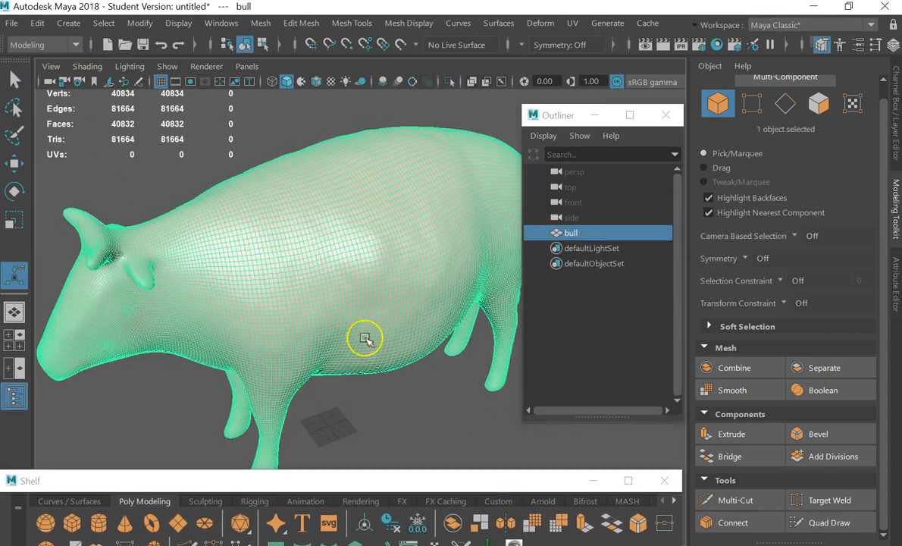
left_click(539, 529)
left_click(535, 523)
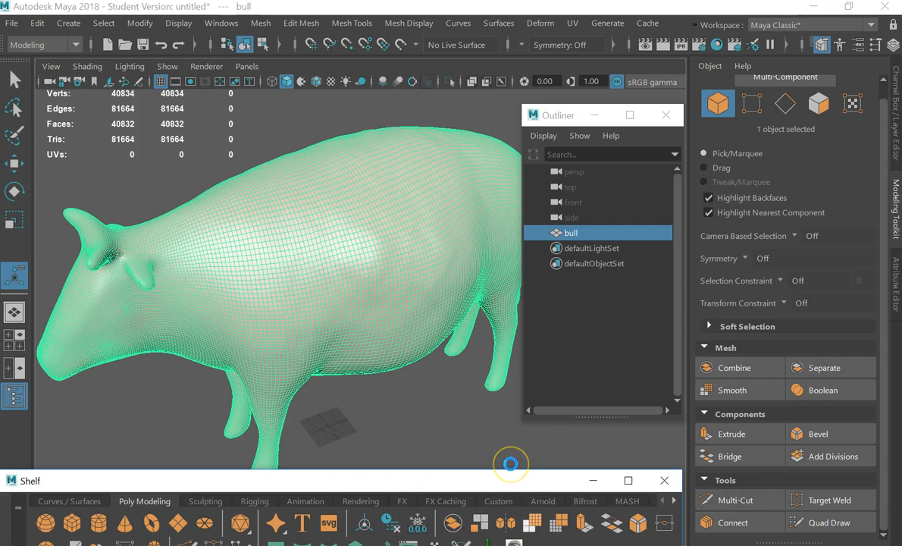
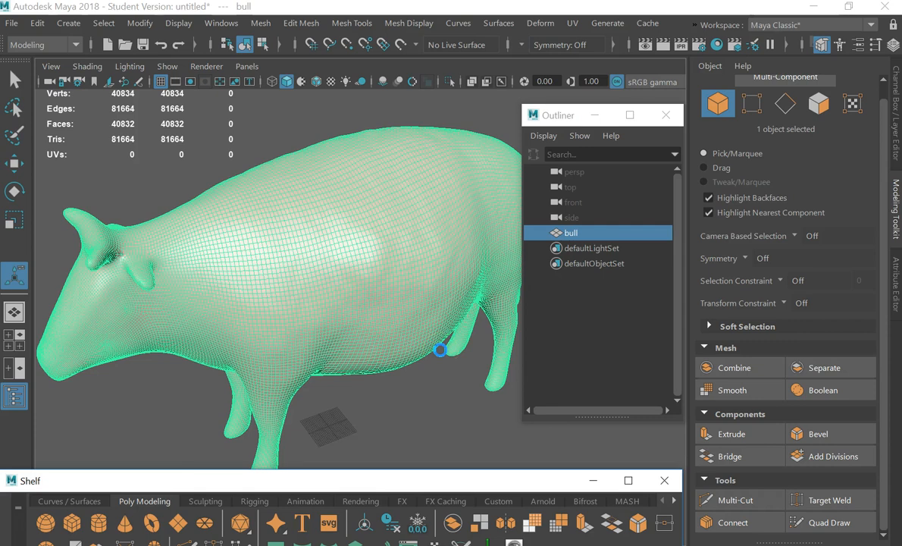
left_click(434, 337)
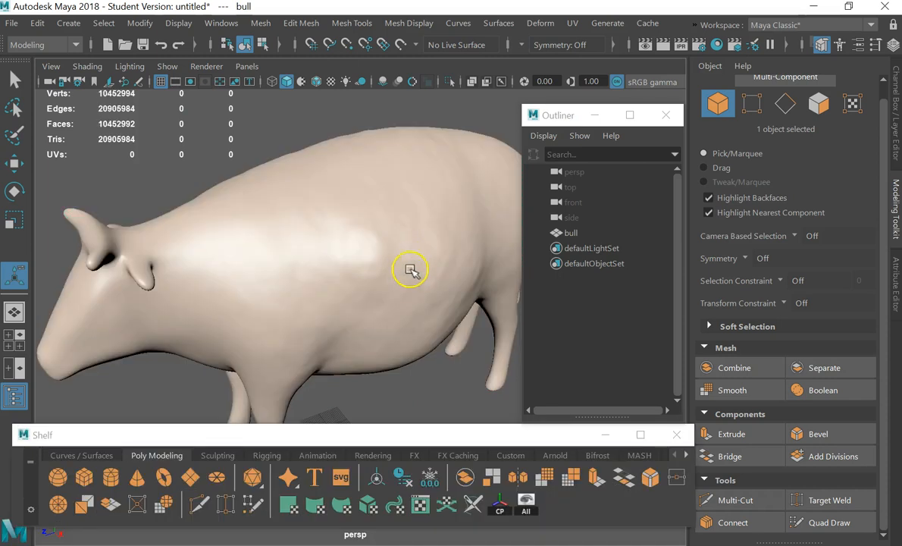
- Dock the floating shelf above the viewport and move the Outliner clear of the bull
left_click_drag(413, 262, 405, 380, "alt")
scroll(432, 283, "down", 5)
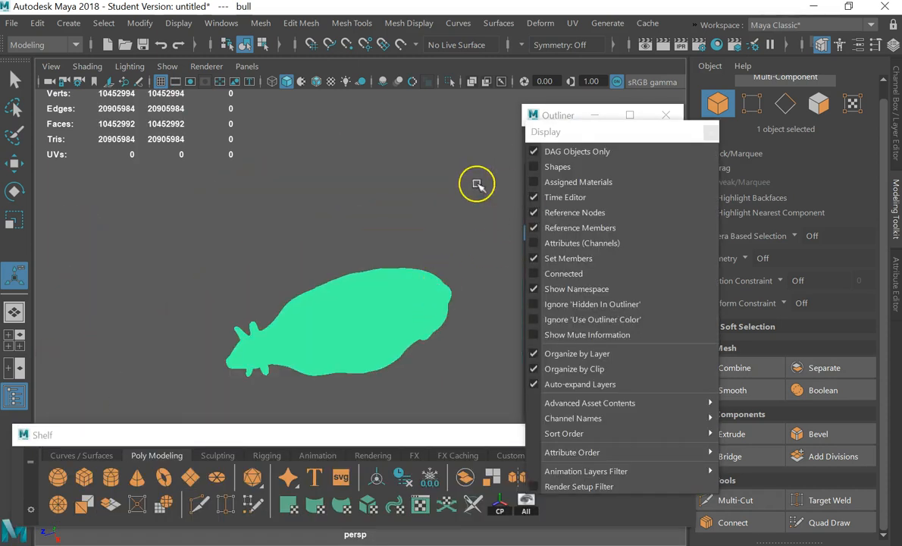
left_click(475, 185)
left_click(713, 133)
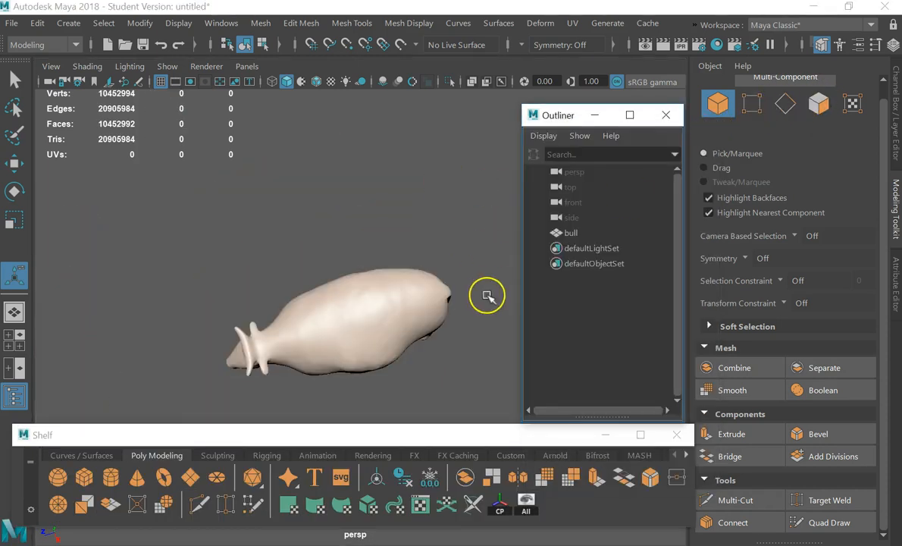
left_click_drag(518, 432, 525, 67)
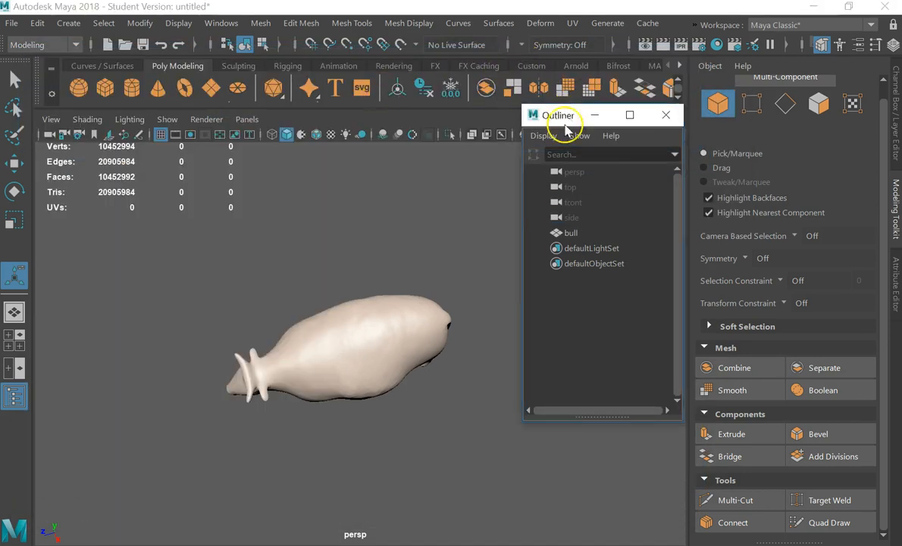
left_click_drag(564, 114, 623, 222)
left_click_drag(424, 282, 459, 243, "alt")
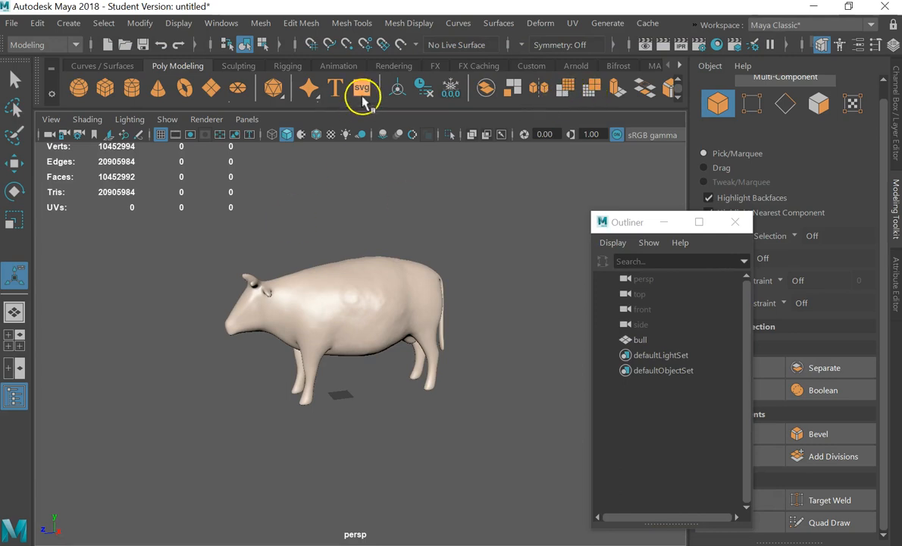
- Try to open the option settings of the mesh Smooth command
left_click(351, 23)
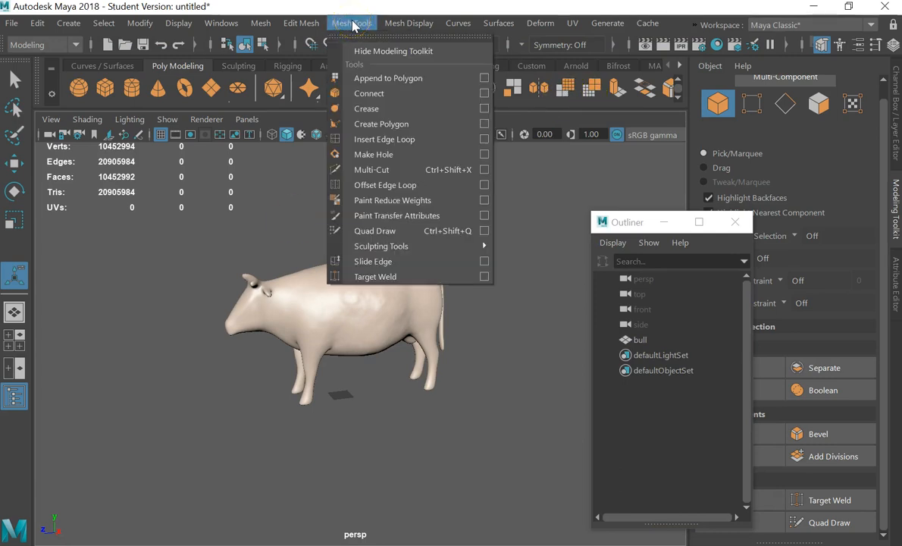
left_click(299, 24)
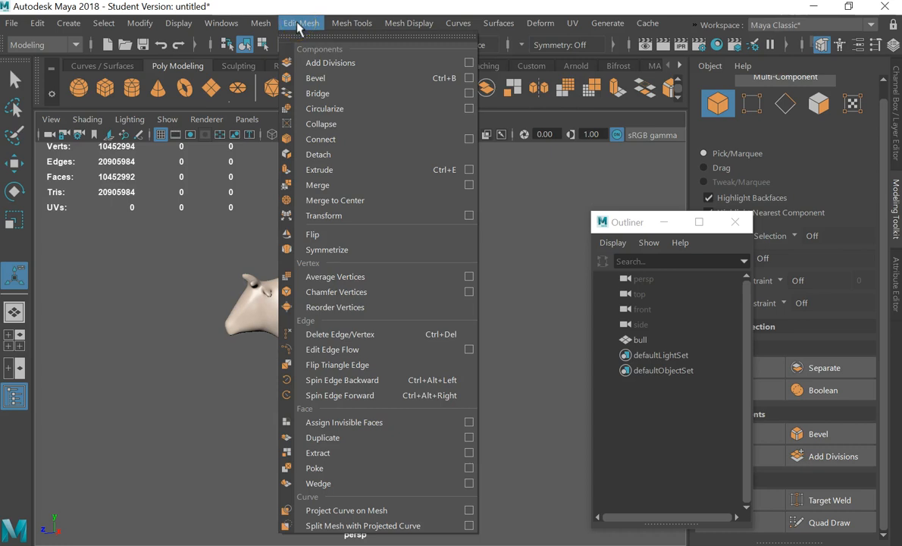
mouse_move(266, 23)
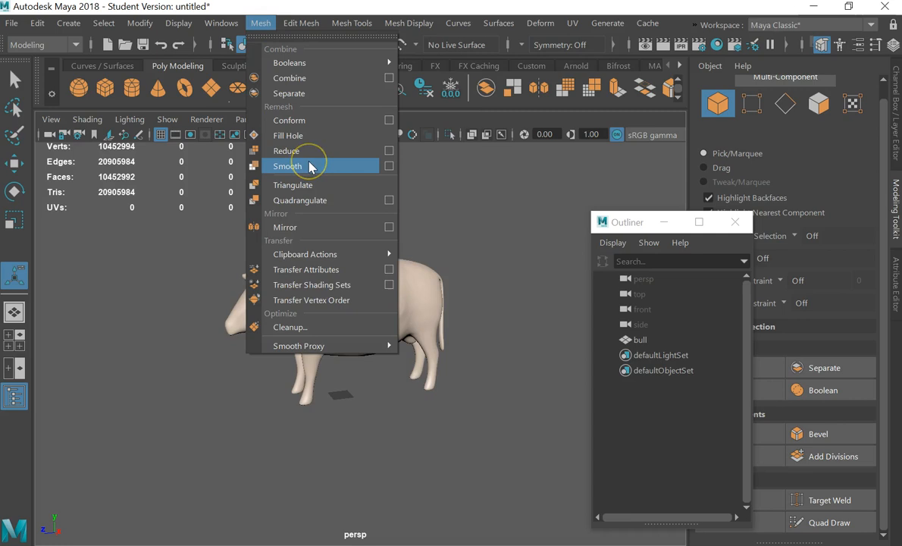
left_click(299, 166)
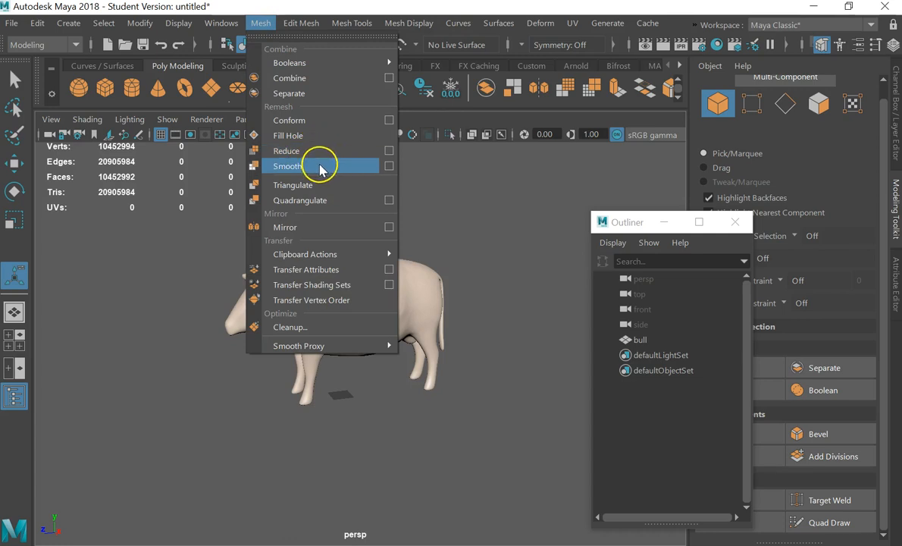
left_click(389, 166)
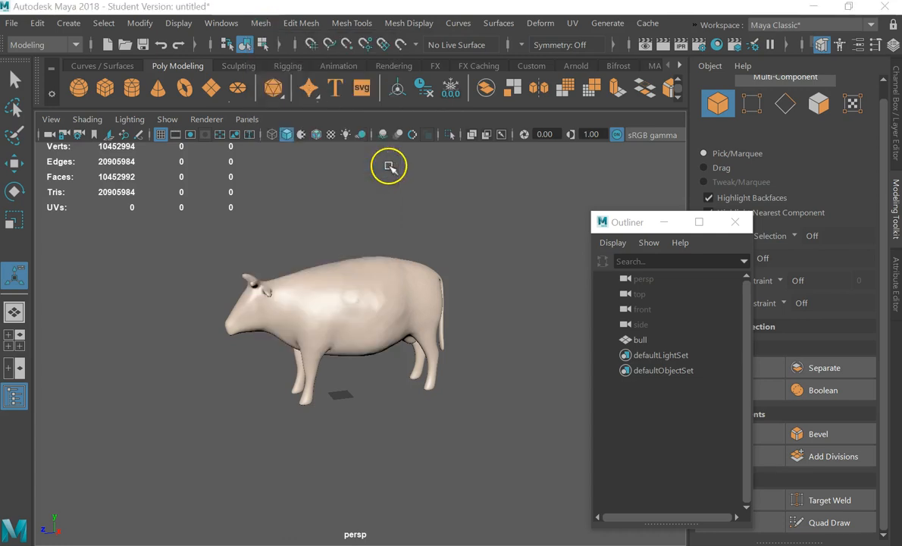
- Close the Outliner window to free the viewport around the bull
left_click_drag(625, 222, 531, 155)
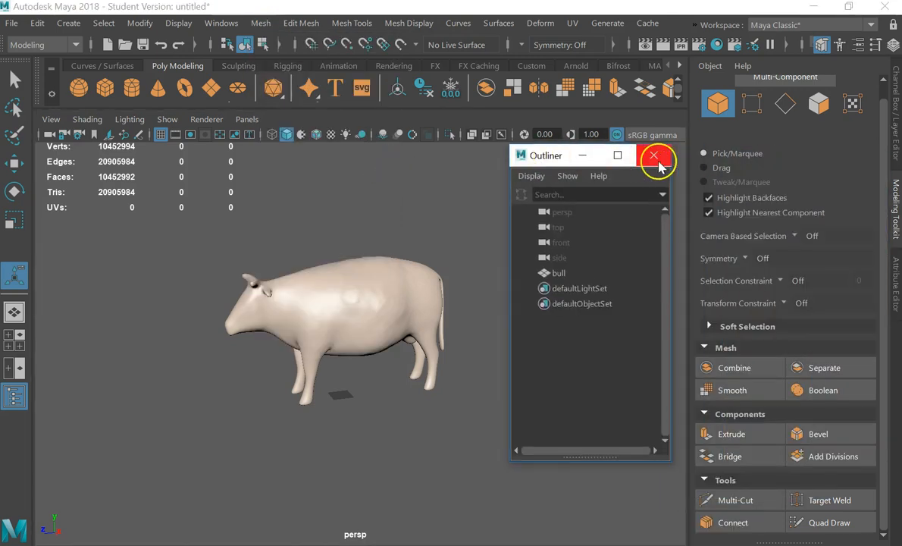
left_click(657, 164)
scroll(405, 305, "down", 2)
scroll(404, 305, "up", 1)
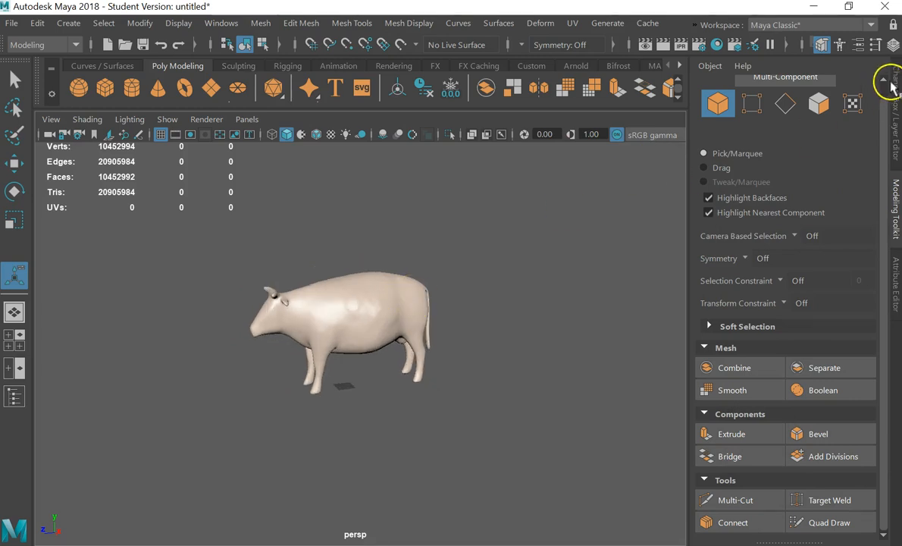
left_click(848, 6)
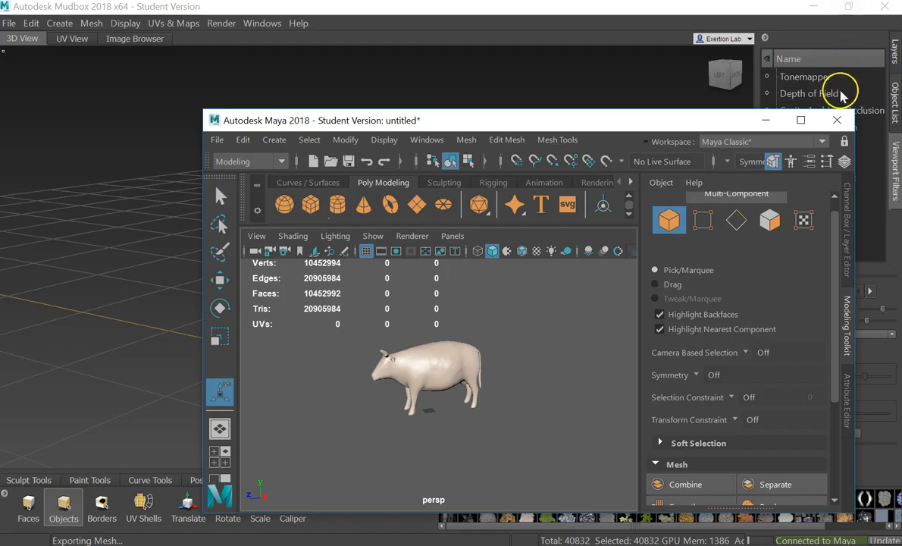
left_click(800, 120)
left_click(261, 23)
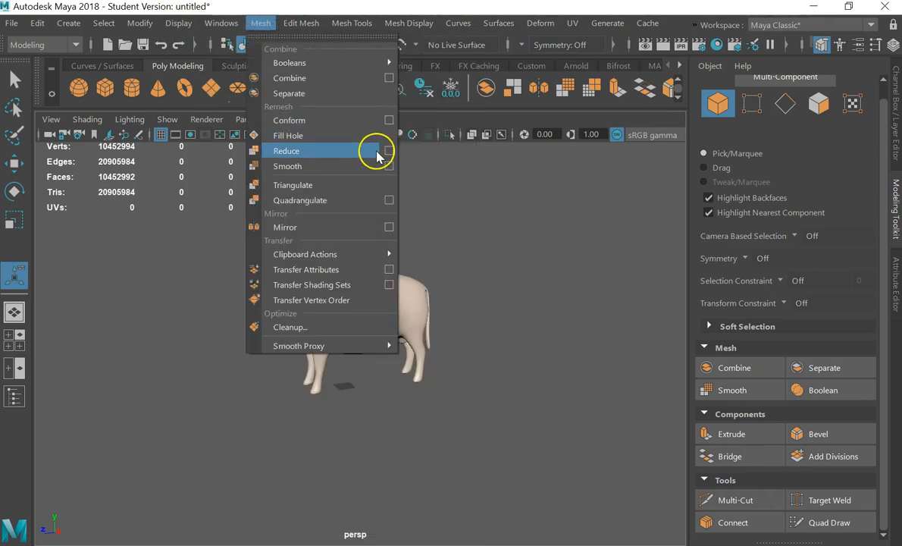
mouse_move(313, 25)
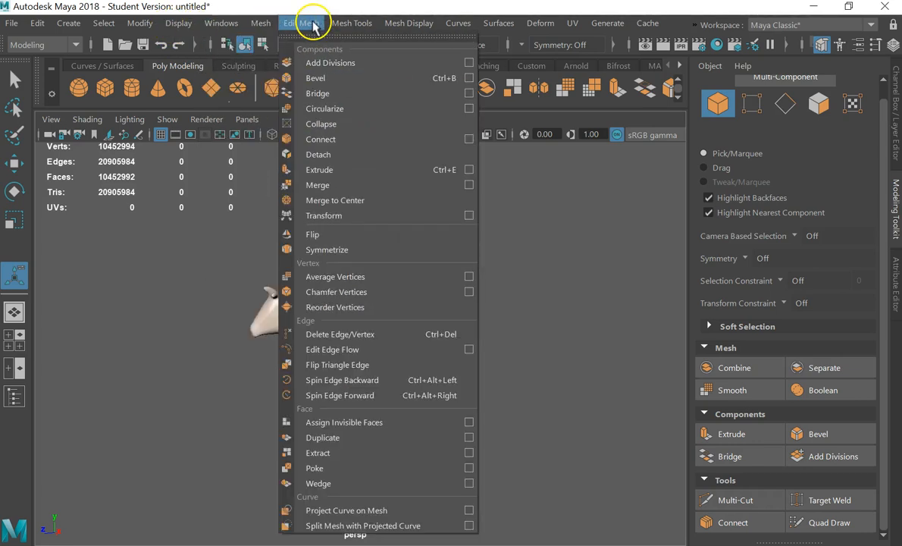
mouse_move(347, 25)
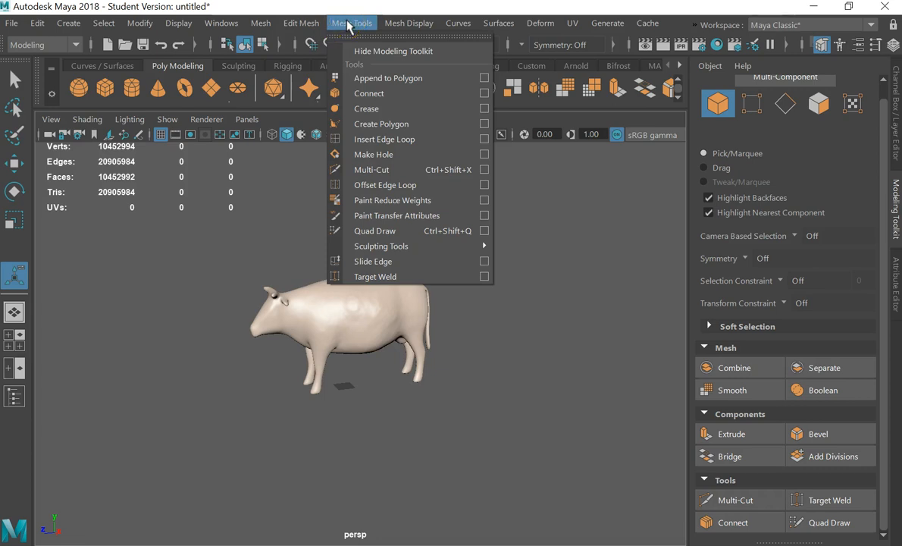
left_click(254, 23)
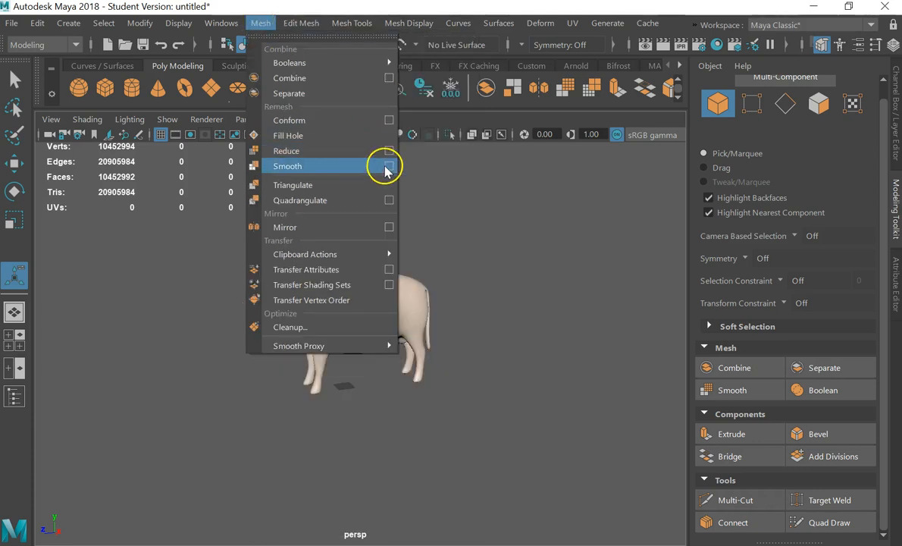
left_click(463, 247)
- Select the bull and set the divisions of its Smooth operation to 1
left_click(407, 342)
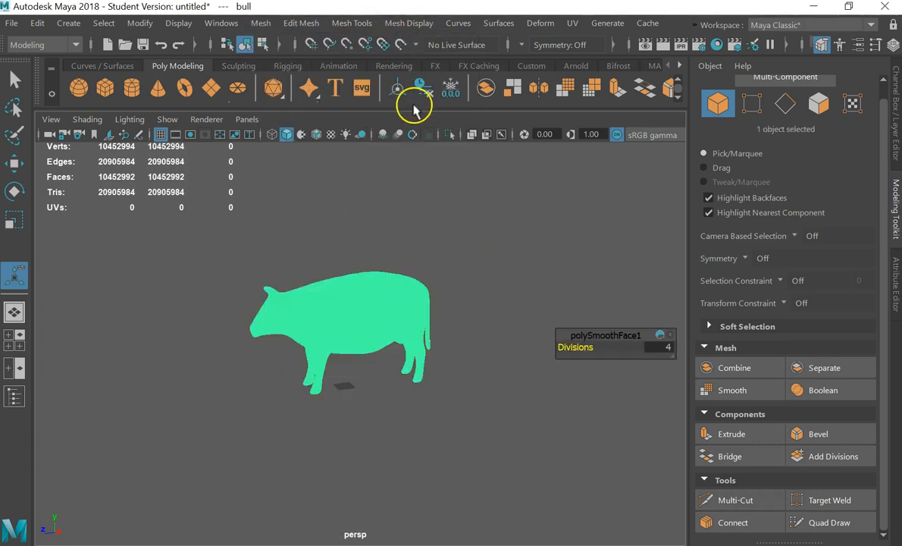
scroll(366, 302, "up", 5)
mouse_move(670, 356)
left_mouse_down()
mouse_move(665, 402)
mouse_move(683, 349)
left_mouse_up()
left_click_drag(276, 338, 636, 336)
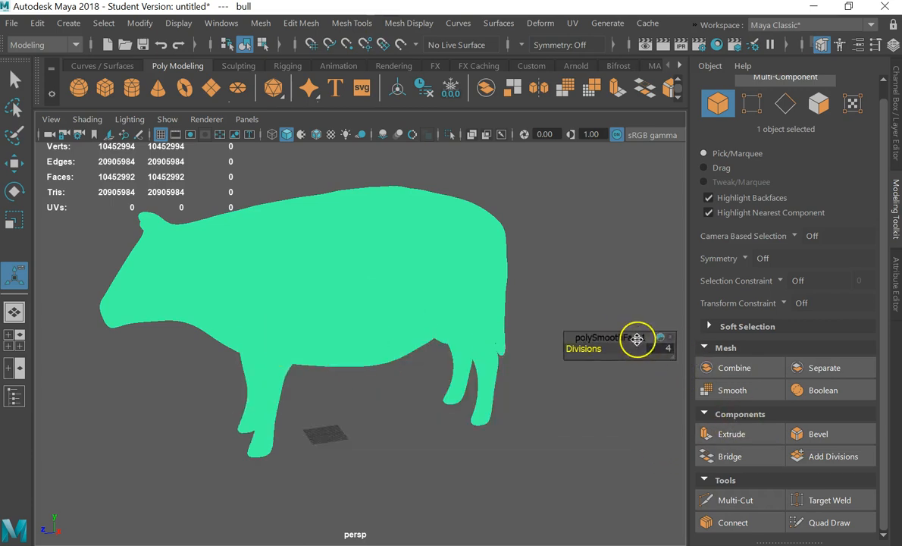
left_click(659, 341)
type("1")
key("Return")
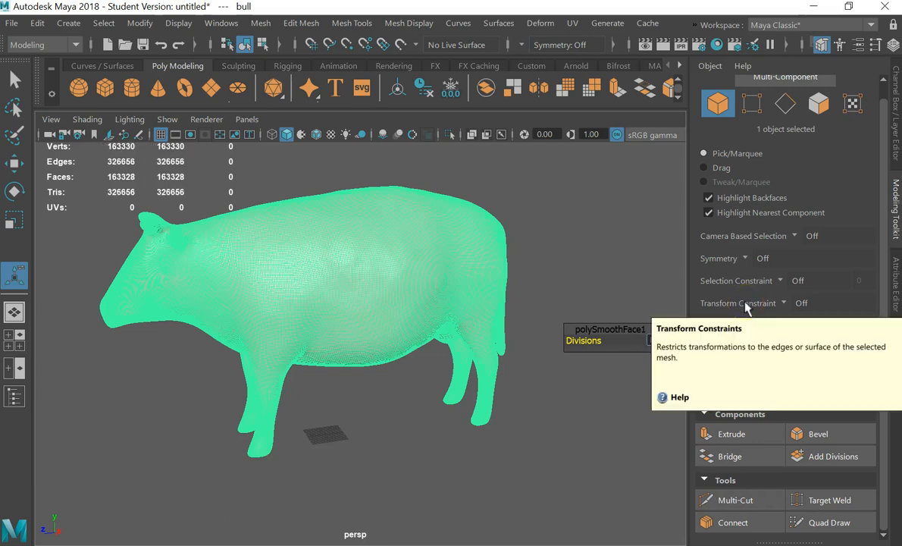
- Triangulate the bull's mesh
left_click(293, 23)
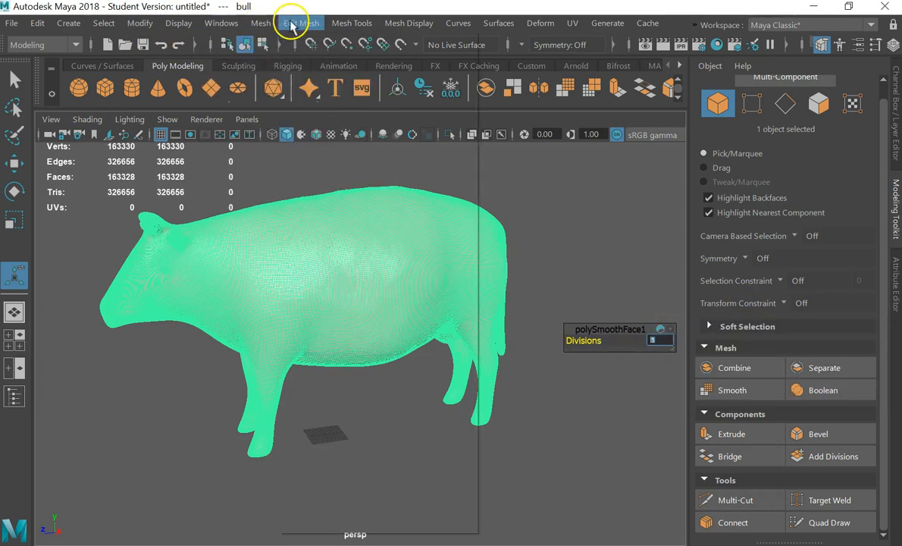
mouse_move(267, 25)
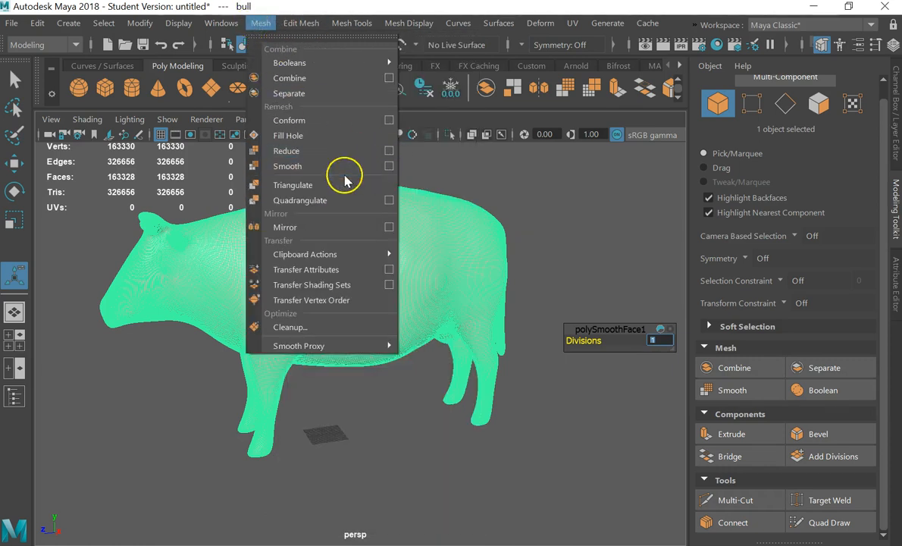
left_click(300, 192)
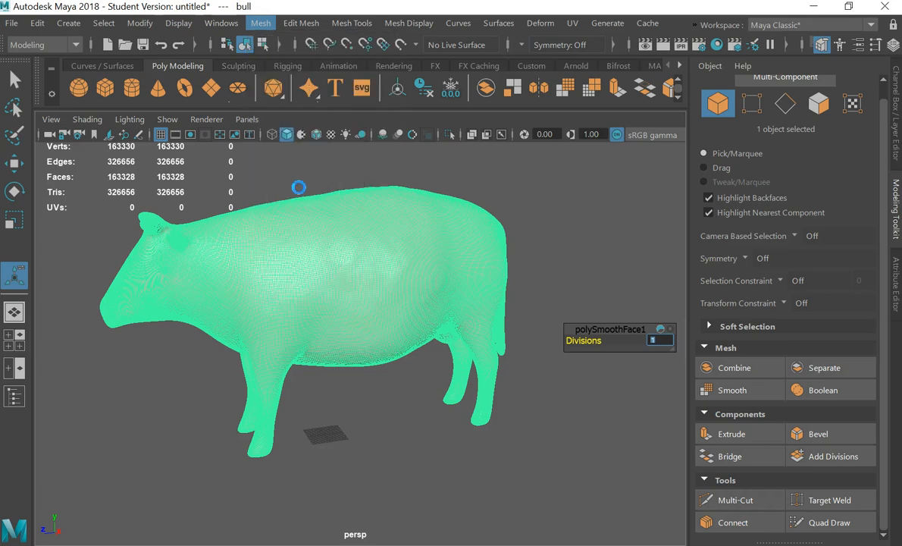
- Examine the triangulated faces along the bull's belly, flank and back up close and as a whole
right_click_drag(332, 298, 497, 281, "alt")
scroll(263, 326, "up", 1)
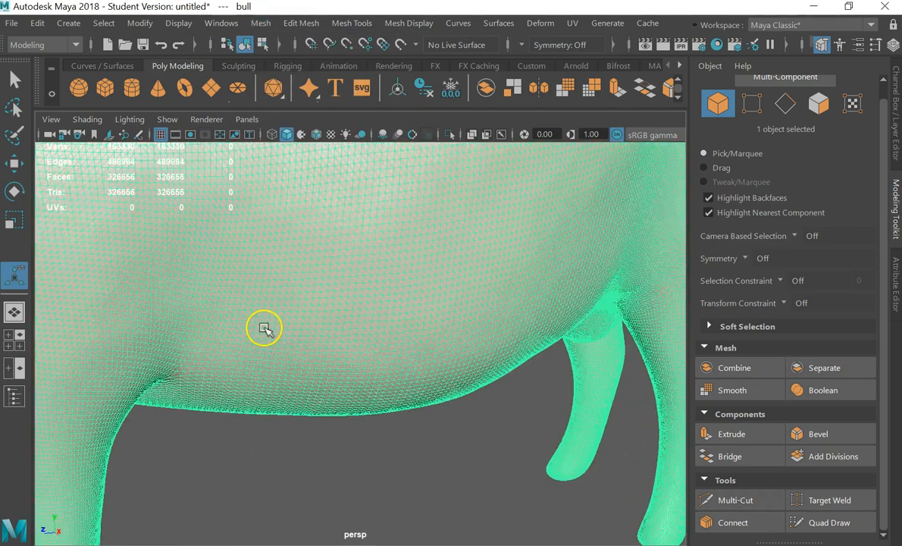
scroll(264, 324, "down", 5)
scroll(306, 273, "up", 4)
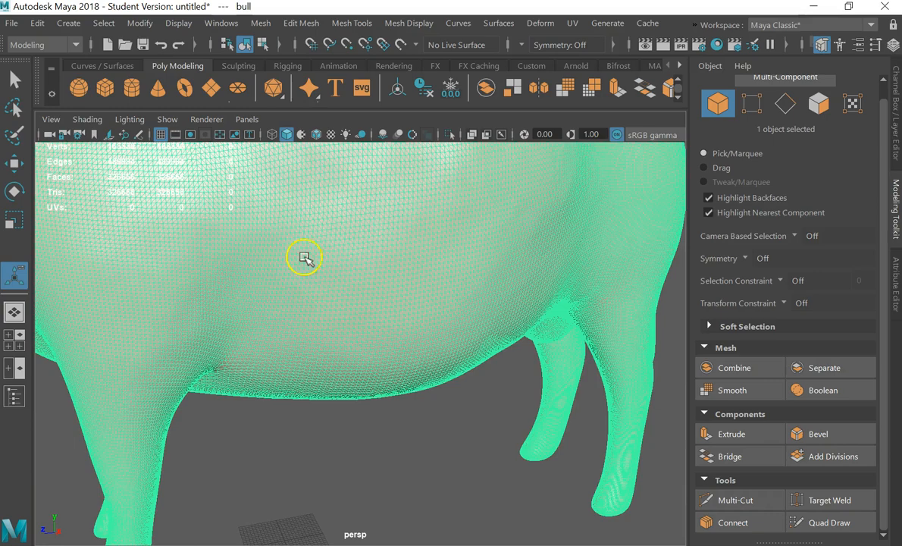
middle_click_drag(328, 241, 426, 398, "alt")
scroll(385, 382, "up", 4)
scroll(385, 382, "down", 5)
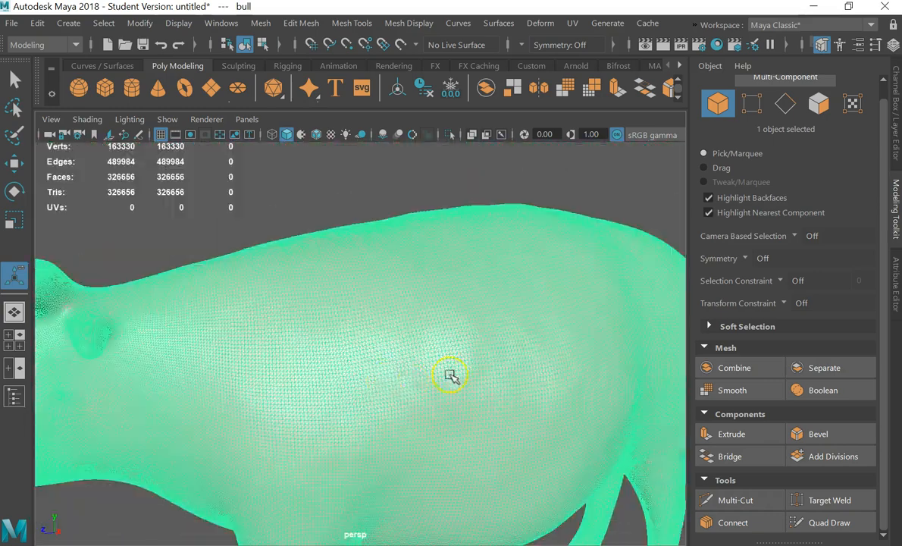
mouse_move(449, 375)
left_mouse_down("alt")
mouse_move(431, 332)
mouse_move(439, 375)
left_mouse_up("alt")
right_click_drag(472, 355, 364, 307)
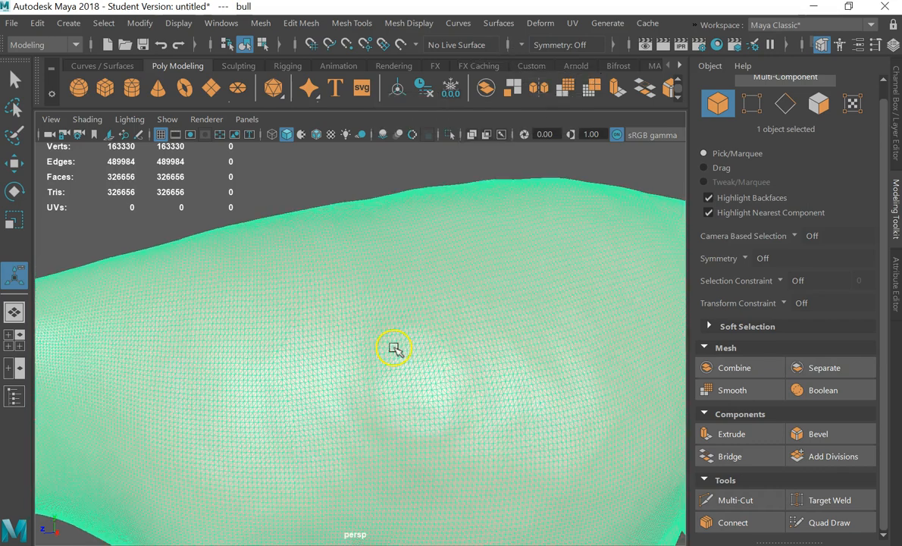
key("f")
left_click_drag(395, 346, 461, 430, "alt")
scroll(468, 366, "down", 3)
scroll(468, 367, "up", 10)
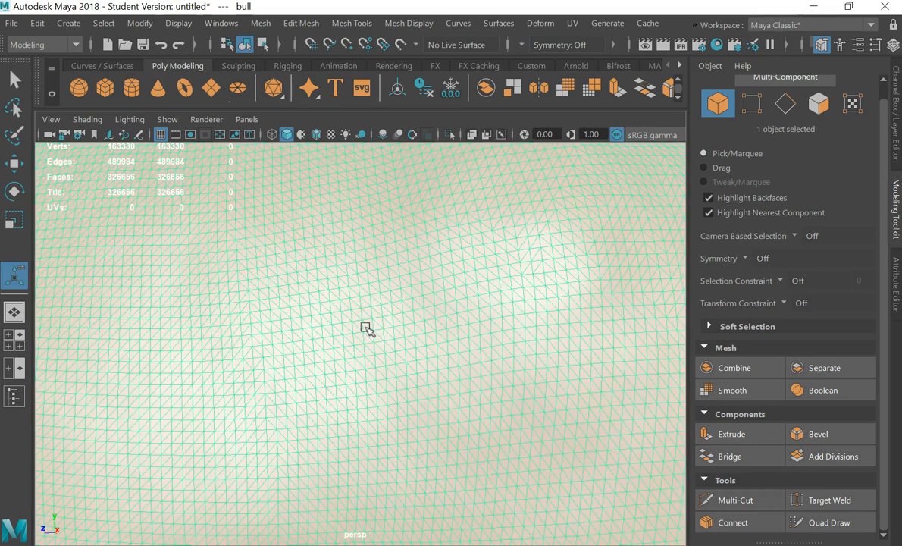
scroll(370, 337, "down", 5)
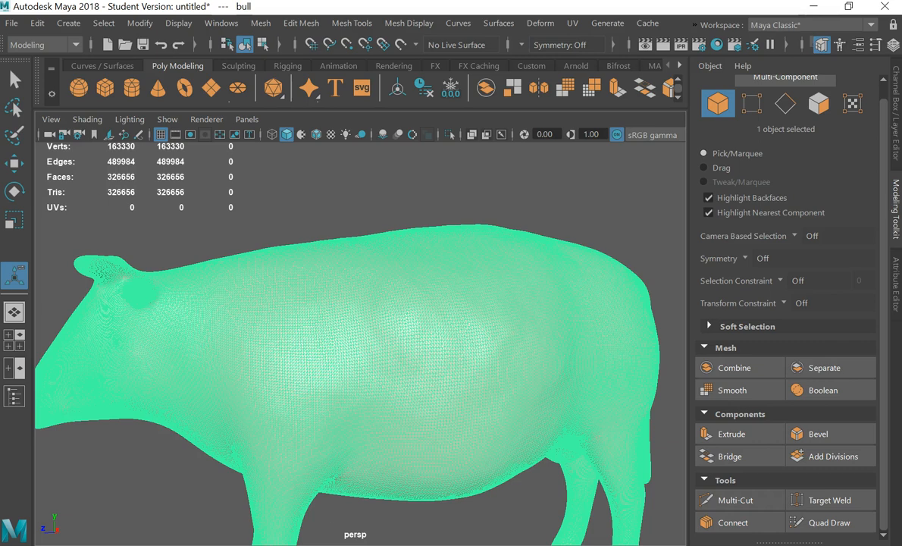
scroll(441, 413, "down", 6)
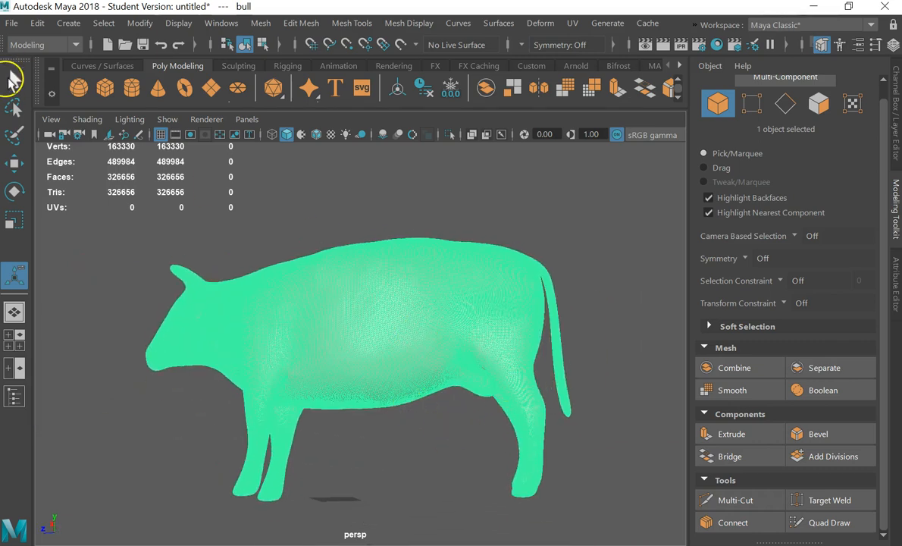
- Return to the Select tool and undo the triangulation of the bull's mesh
left_click(14, 78)
left_click_drag(260, 312, 335, 328, "alt")
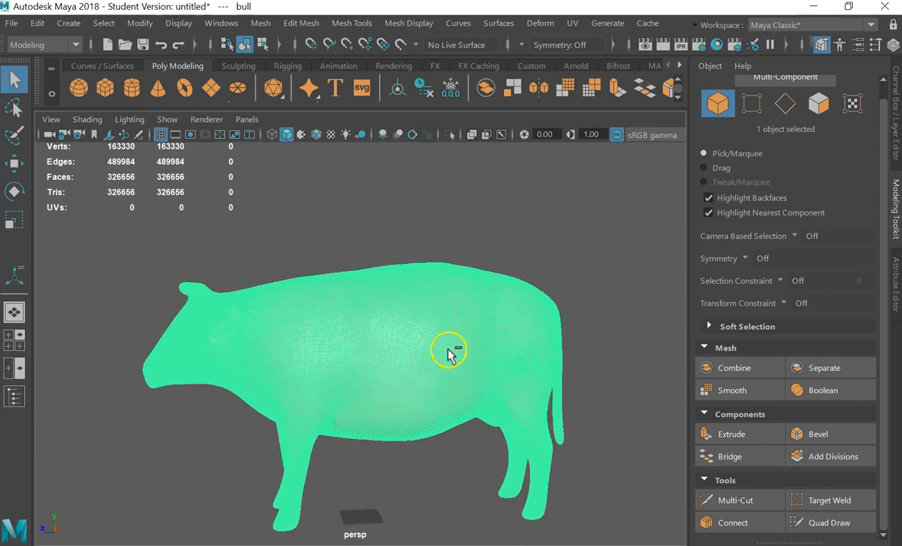
key("ctrl+F11")
key("ctrl+z")
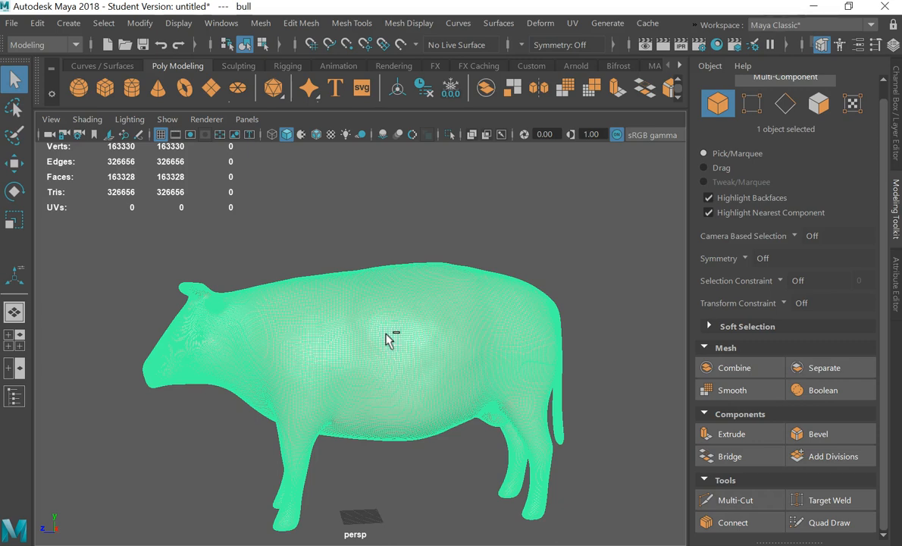
- Delete the bull from the scene
key("3")
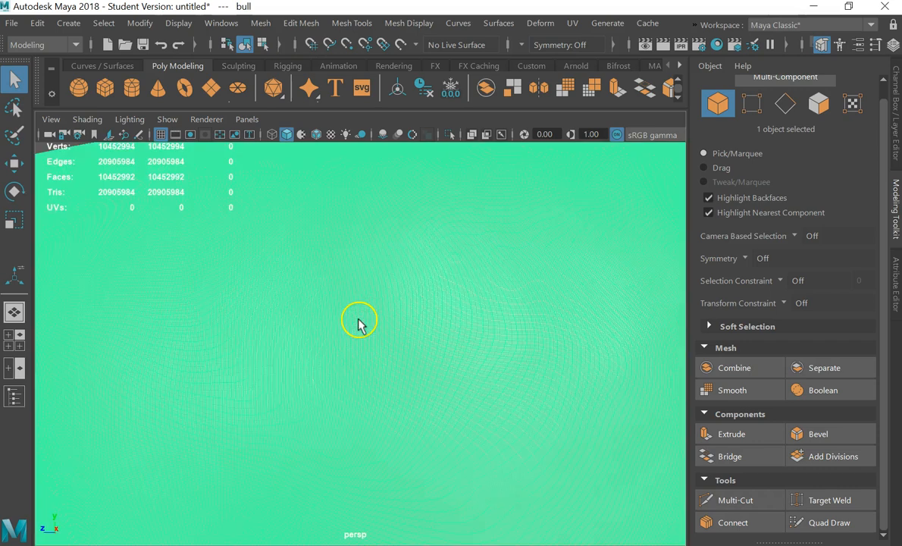
key("Delete")
scroll(360, 341, "down", 2)
scroll(375, 421, "up", 2)
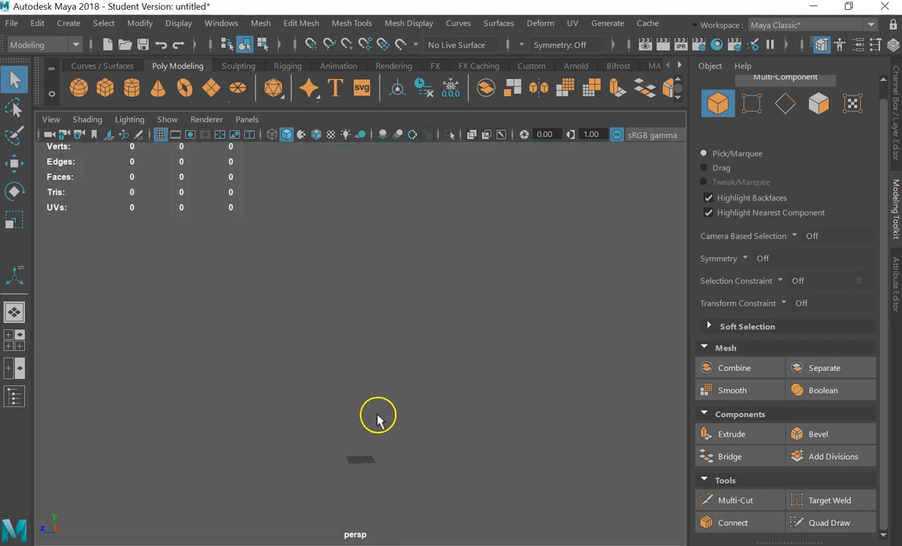
- Create a polygon cube at the centre of the grid
left_click(105, 88)
scroll(489, 298, "down", 3)
left_click_drag(489, 297, 365, 372, "alt")
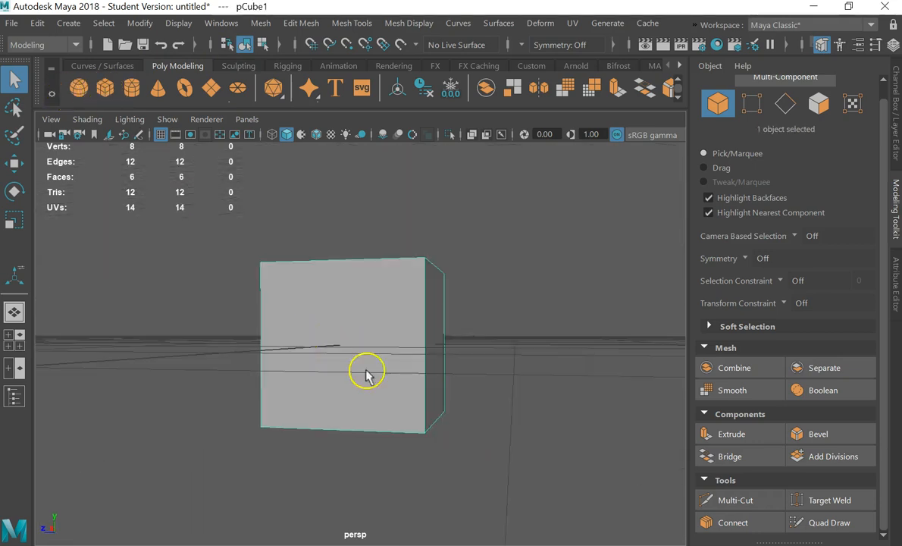
- Slice the cube with Multi-Cut, making two vertical and two horizontal cuts across its front face, and return to the Select tool
left_click(747, 500)
left_click_drag(437, 465, 500, 417, "alt")
mouse_move(376, 177)
left_mouse_down()
mouse_move(377, 491)
mouse_move(511, 415)
mouse_move(578, 350)
mouse_move(104, 344)
left_mouse_up()
left_click_drag(530, 317, 199, 297)
left_click_drag(304, 190, 321, 520)
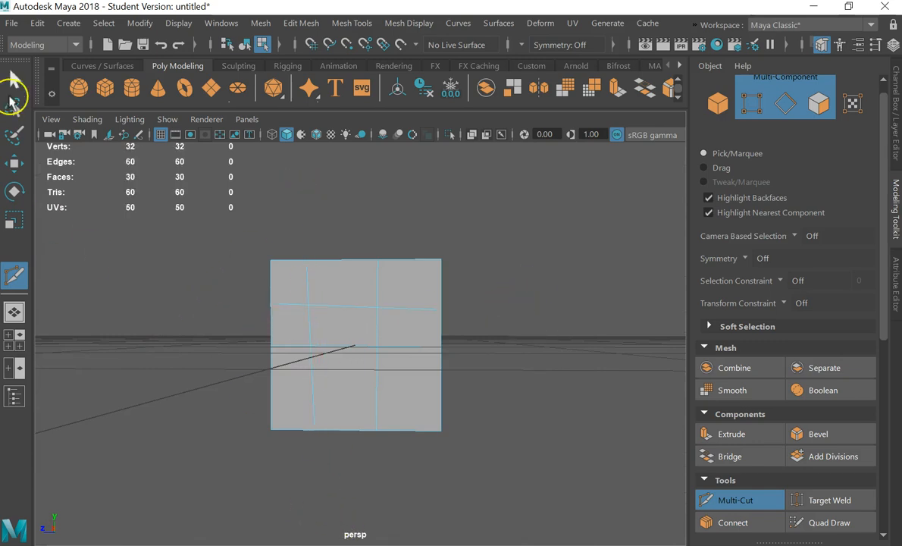
left_click(14, 78)
left_click_drag(359, 222, 362, 248, "alt")
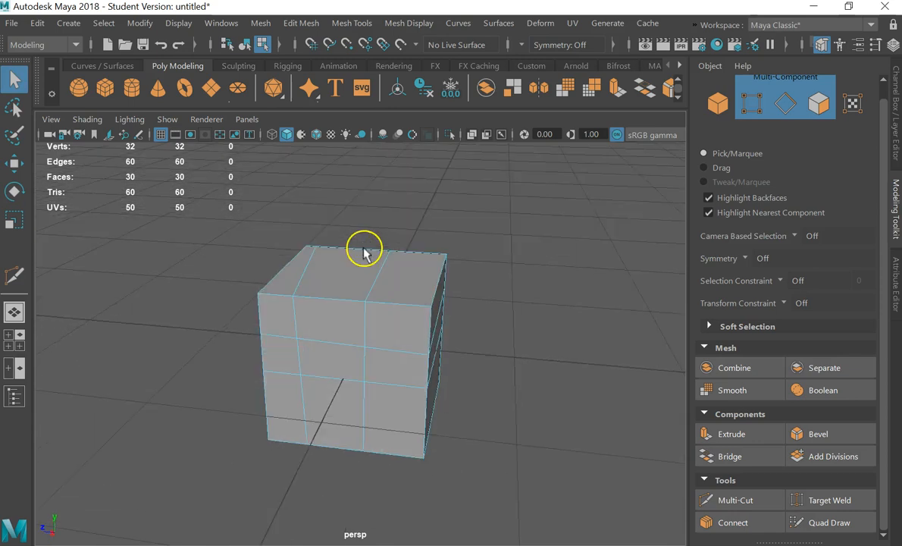
- Extrude the middle face of the cube's front outward with a local Z translation of about 1.381 and 3 divisions
left_click(335, 362)
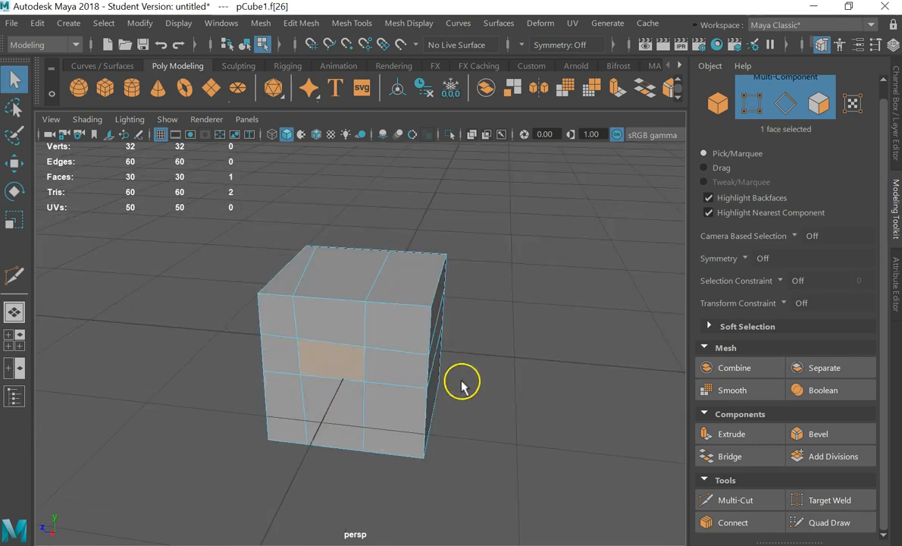
right_click_drag(638, 353, 538, 374, "alt")
mouse_move(418, 363)
left_mouse_down("alt")
mouse_move(374, 354)
mouse_move(401, 340)
mouse_move(417, 363)
left_mouse_up("alt")
left_click_drag(495, 310, 441, 281, "alt")
scroll(125, 409, "up", 4)
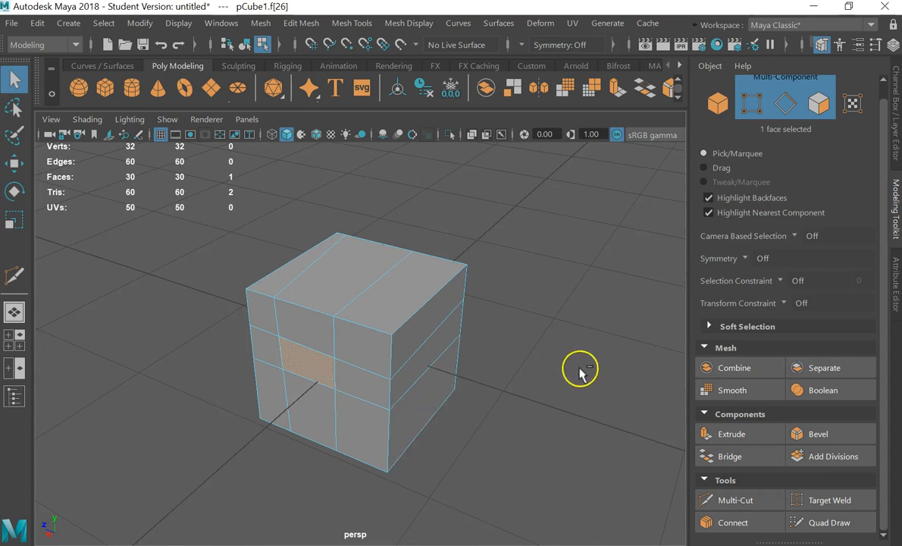
key("ctrl+e")
left_click_drag(276, 383, 53, 516)
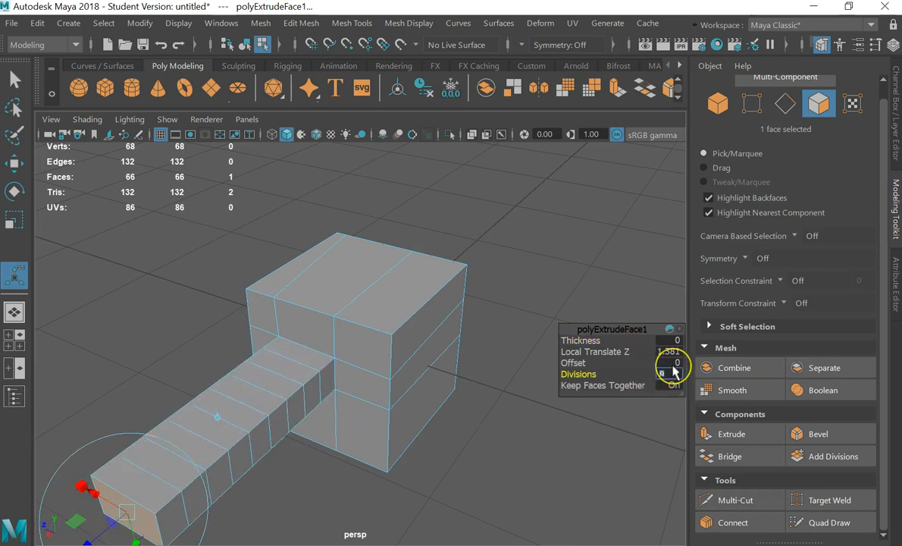
type("3")
key("Return")
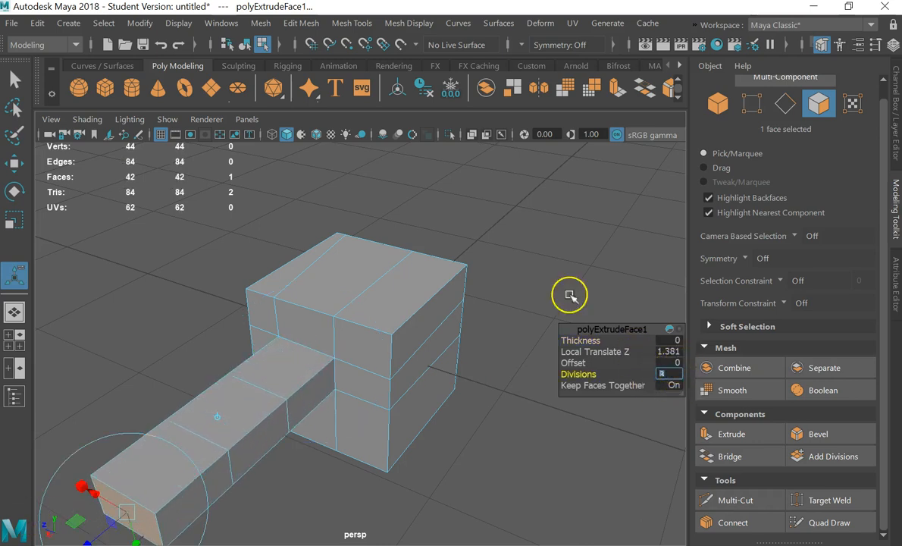
left_click(216, 414)
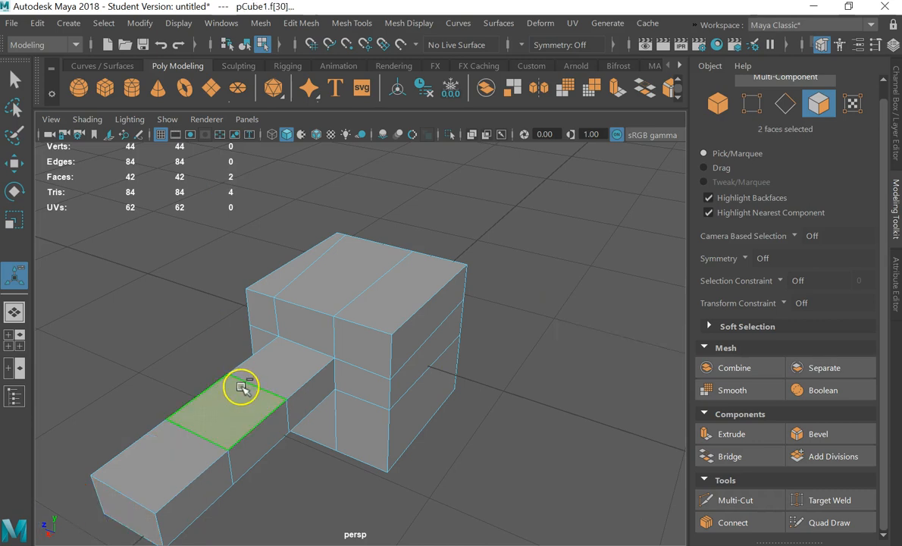
key("ctrl+e")
left_click_drag(243, 328, 232, 195)
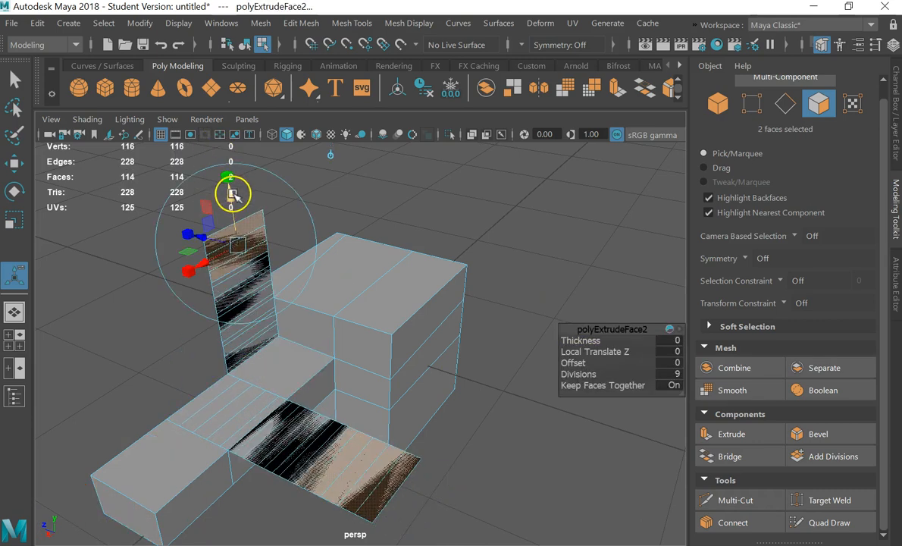
key("ctrl+z")
left_click(483, 441)
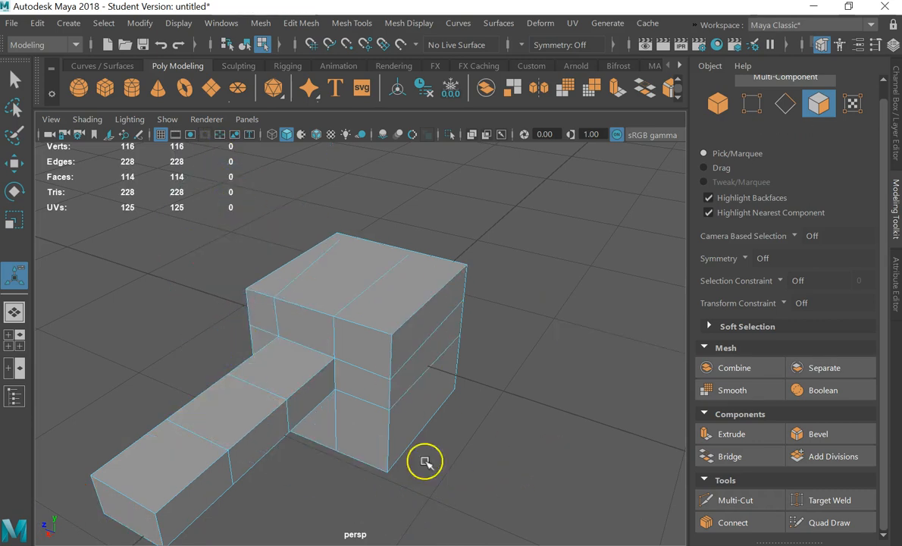
- Extrude the middle top face of the arm upward with a local Z translation of about 1.248 and 1 division
left_click(230, 410)
left_click_drag(243, 409, 424, 486, "alt")
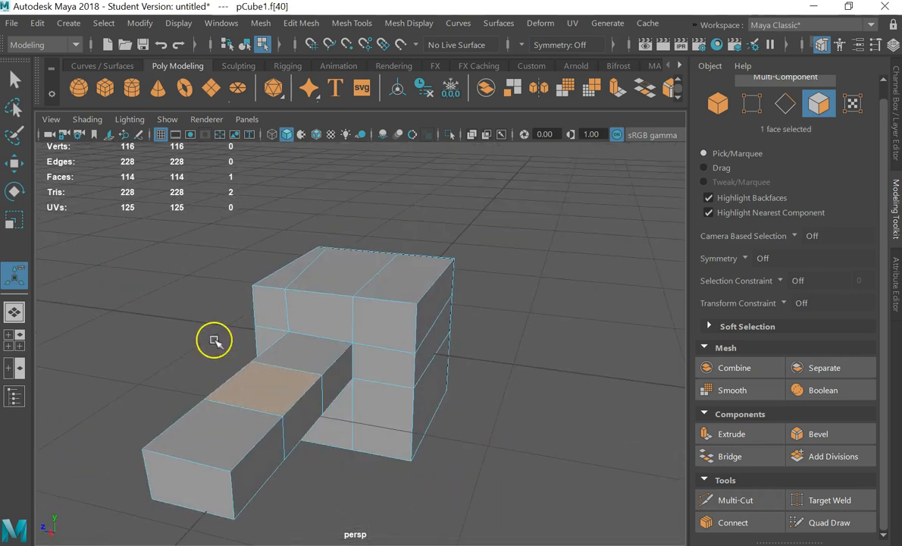
key("ctrl+e")
left_click_drag(258, 338, 256, 76)
left_click(676, 373)
type("1")
key("Return")
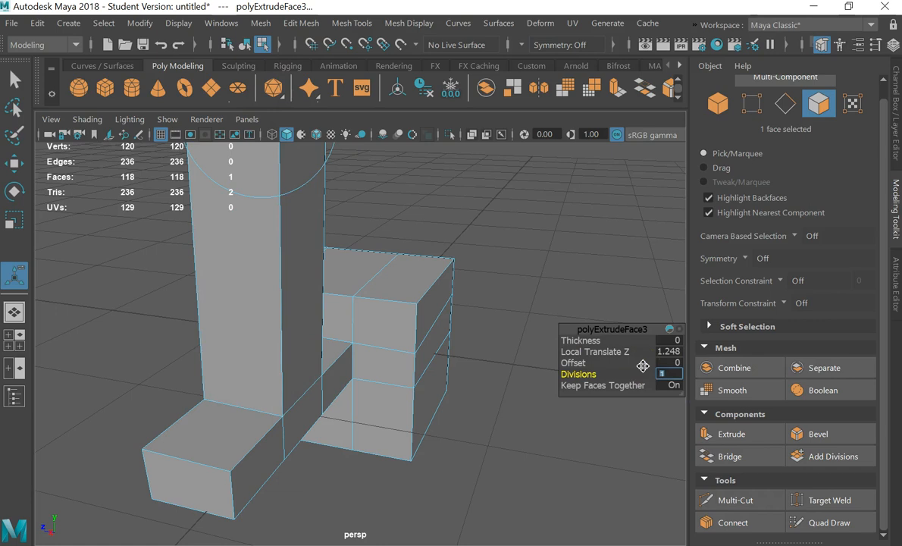
- Turn on the smooth mesh preview for the cube and undo the latest changes to the arm's upward extrusion
left_click(595, 235)
left_click_drag(576, 245, 554, 297, "alt")
key("3")
key("ctrl+z")
key("ctrl+z")
key("ctrl+z")
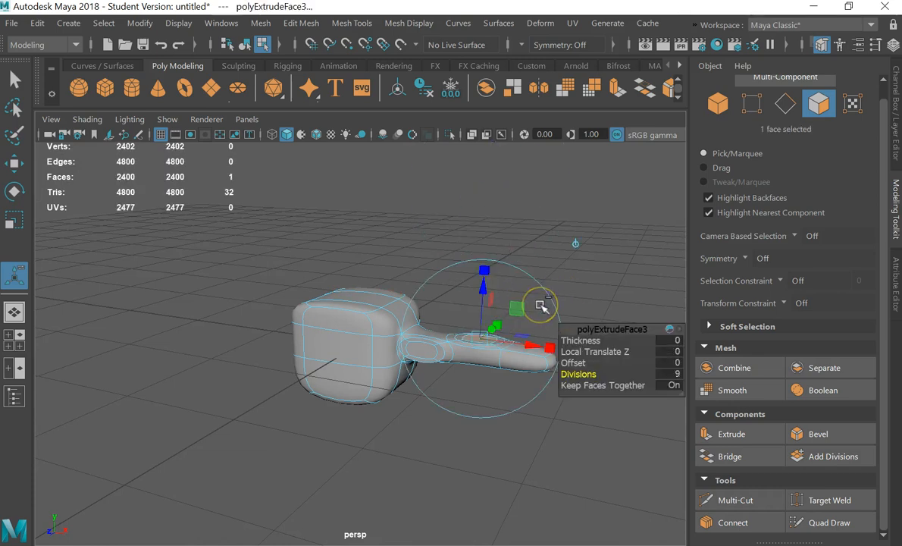
- Undo the upward extrusion on the cube's arm and clear the face selections left on it
key("ctrl+z")
key("ctrl+z")
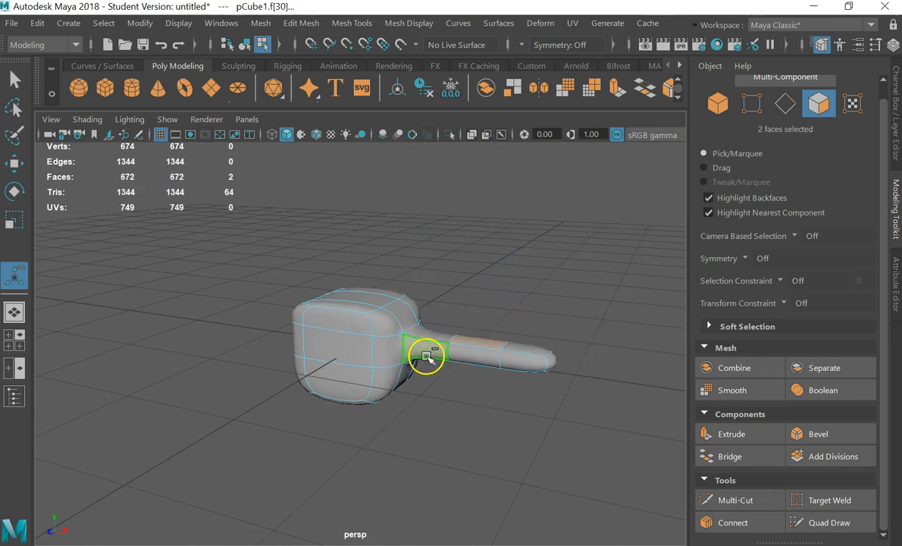
scroll(466, 345, "up", 4)
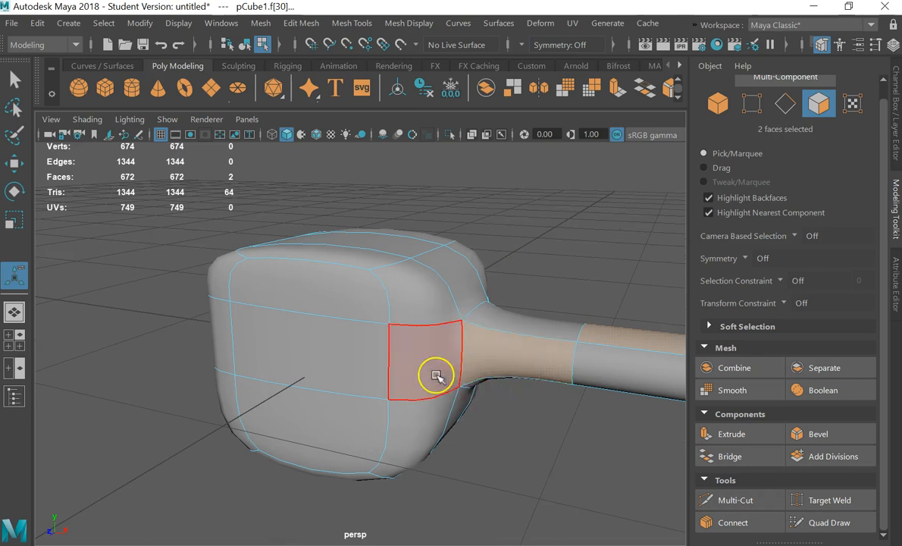
scroll(485, 384, "down", 4)
key("ctrl+z")
key("ctrl+z")
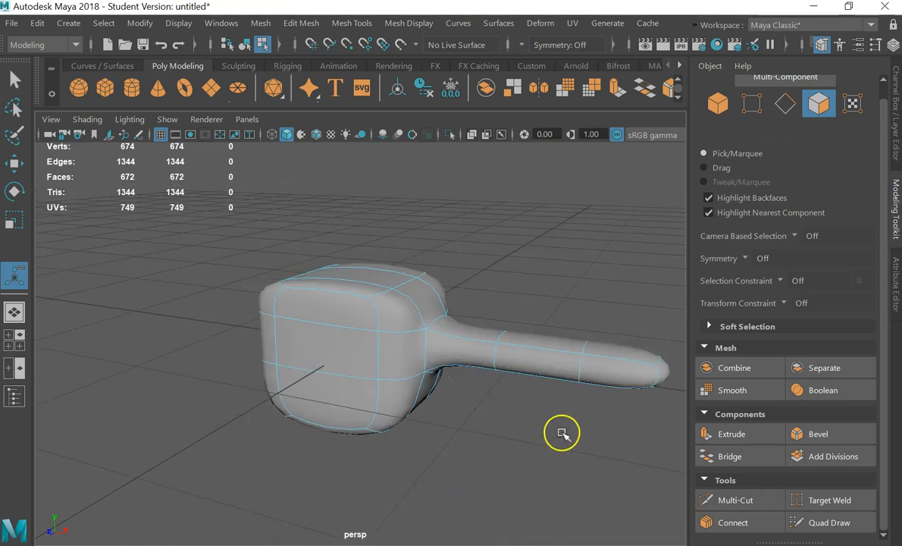
- Extrude the arm's middle top face upward with a local Z translation of 1.406 and 2 divisions
left_click_drag(562, 433, 424, 413, "alt")
left_click(385, 386)
left_click_drag(325, 441, 374, 471, "alt")
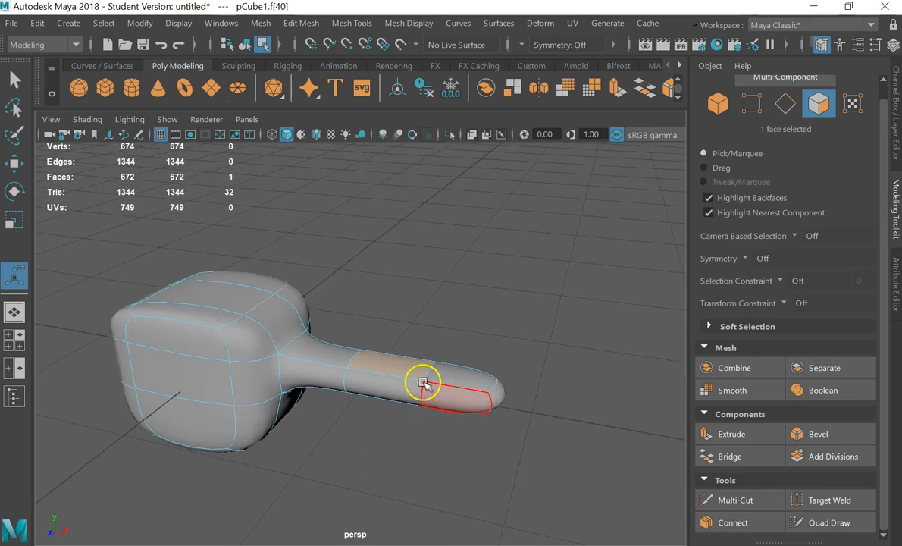
key("ctrl+e")
left_click_drag(394, 311, 446, 41)
left_click(673, 364)
key("Tab")
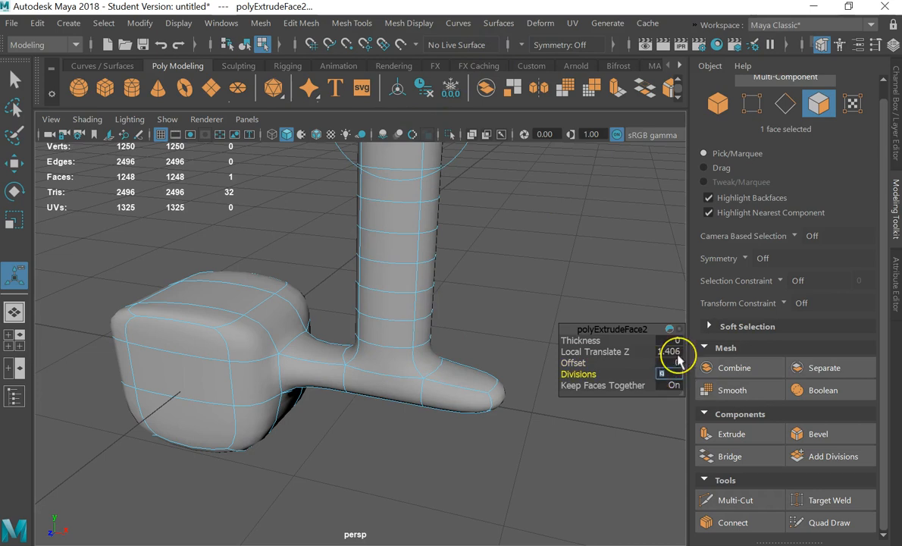
type("3")
key("Return")
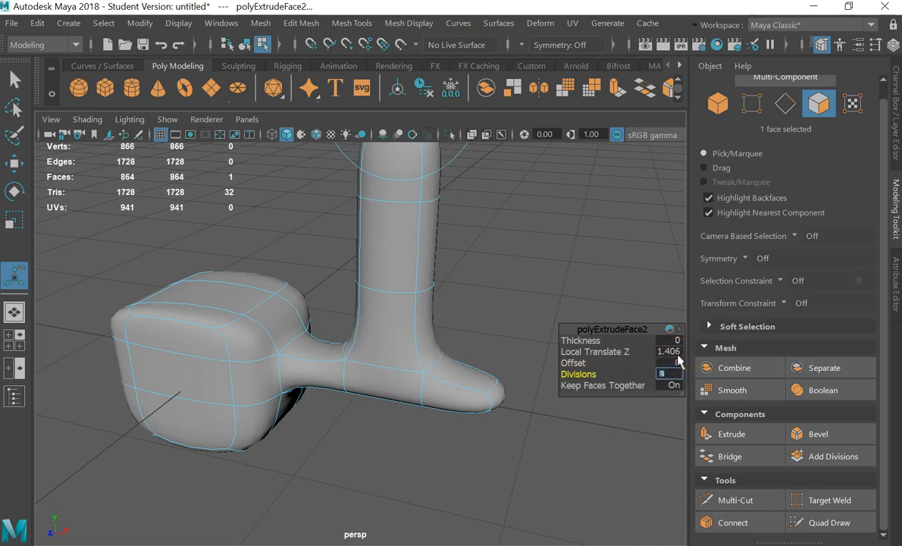
type("2")
key("Return")
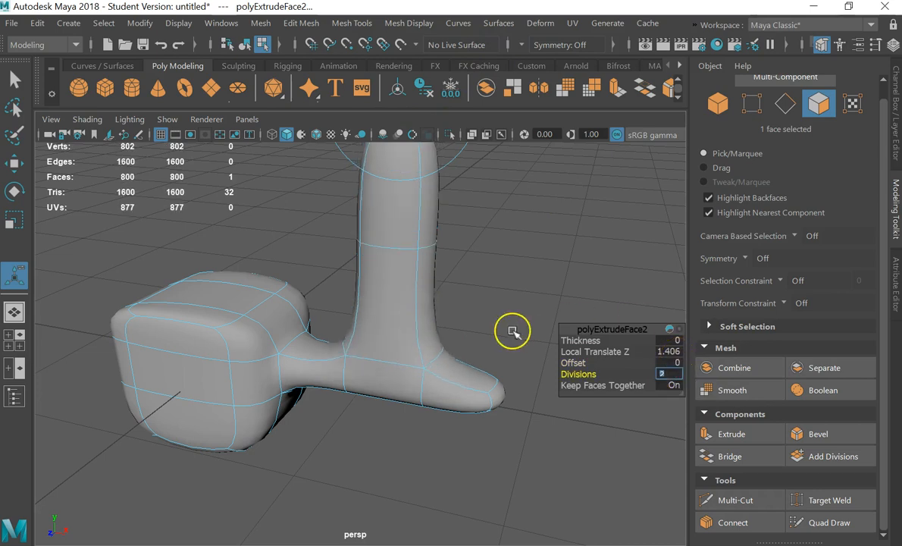
- Return to object selection and delete the cube with its extruded arms
scroll(514, 332, "down", 5)
left_click_drag(451, 326, 479, 314, "alt")
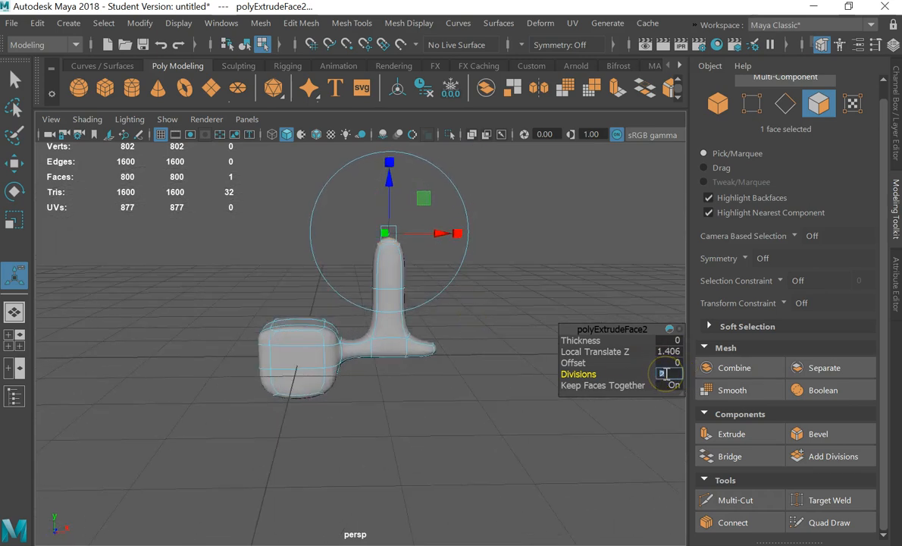
left_click(488, 352)
right_click_drag(391, 300, 467, 75)
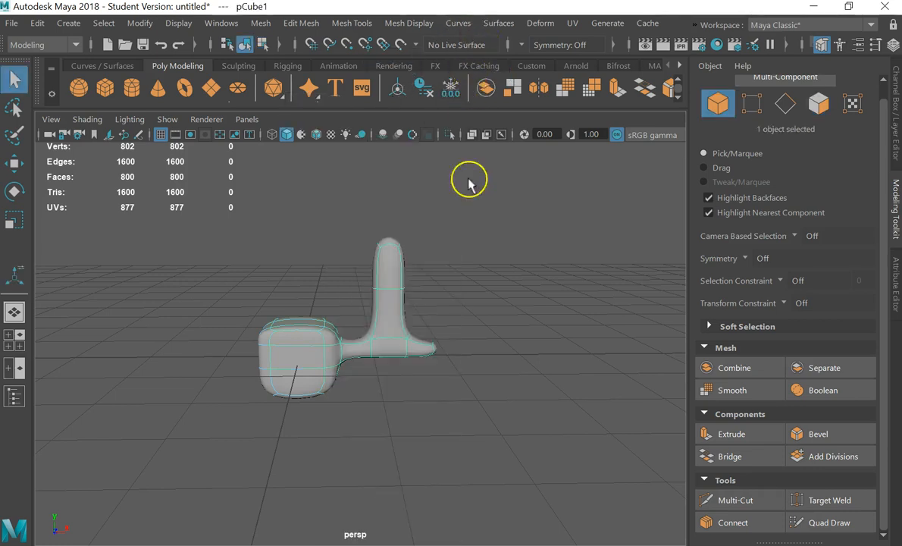
left_click_drag(563, 231, 126, 408)
left_click_drag(346, 396, 405, 382, "alt")
key("Delete")
- Create a new polygon cube at the origin and scale it down vertically into a flat slab
left_click_drag(348, 329, 280, 406, "alt")
left_click(111, 89)
middle_click_drag(279, 405, 362, 298, "alt")
left_click_drag(342, 311, 429, 390, "alt")
key("w")
key("e")
key("r")
scroll(417, 259, "up", 5)
middle_click_drag(415, 259, 399, 295, "alt")
scroll(399, 295, "up", 2)
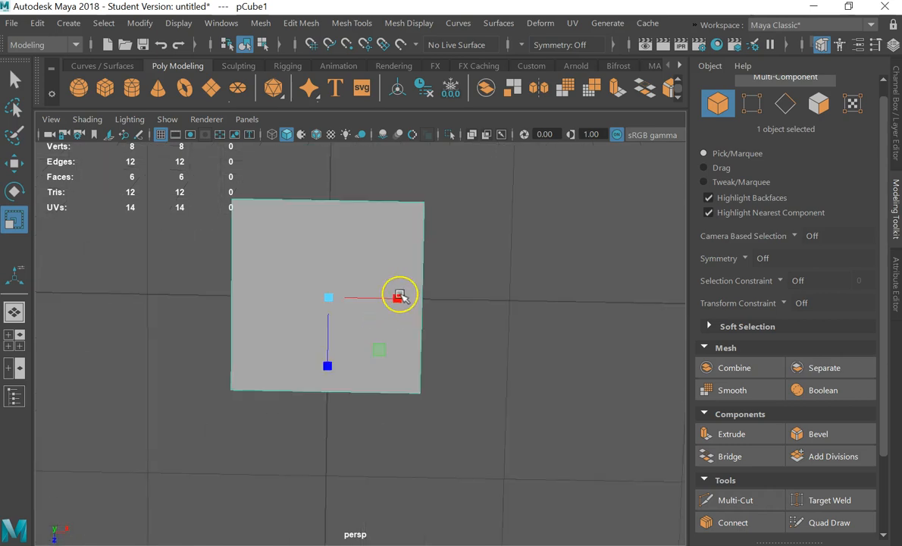
scroll(404, 294, "down", 5)
scroll(399, 294, "up", 3)
scroll(394, 293, "down", 2)
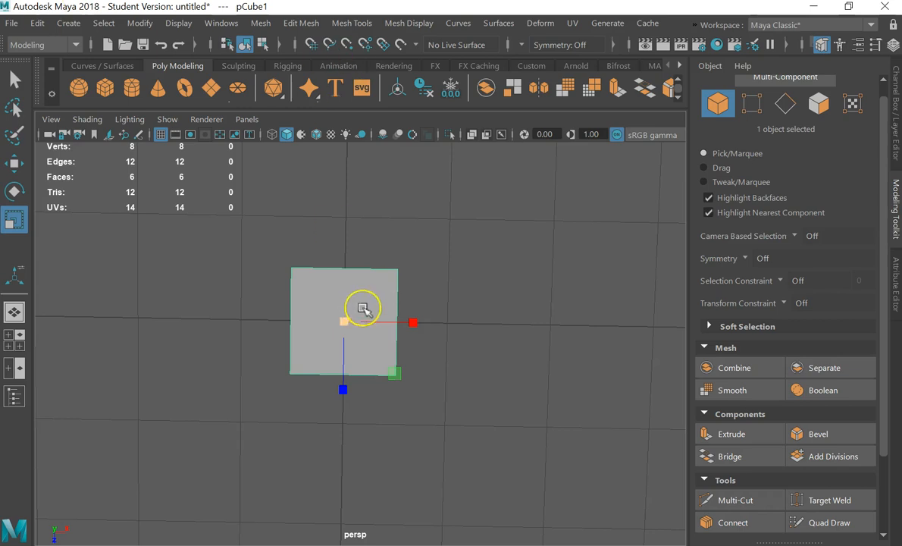
left_click(458, 306)
left_click(365, 298)
middle_click_drag(365, 299, 347, 274, "alt")
key("space")
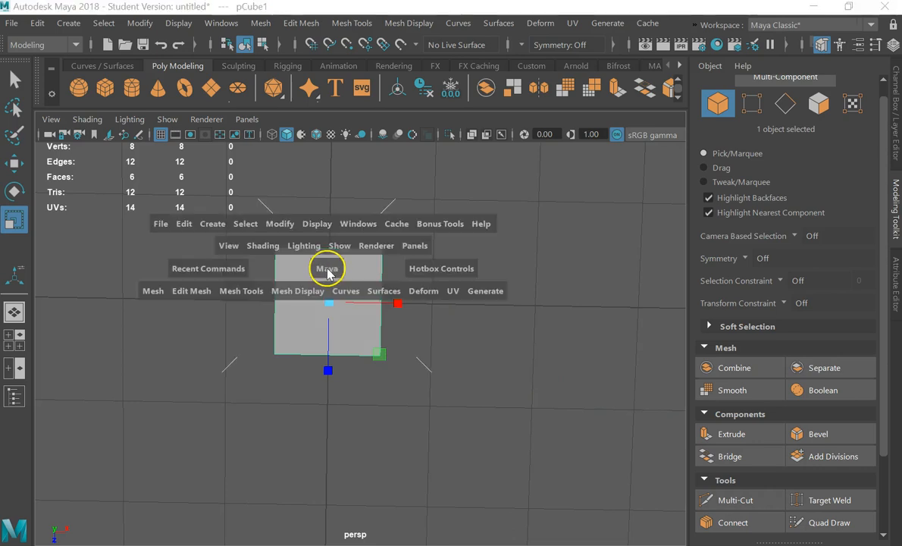
left_click(235, 292)
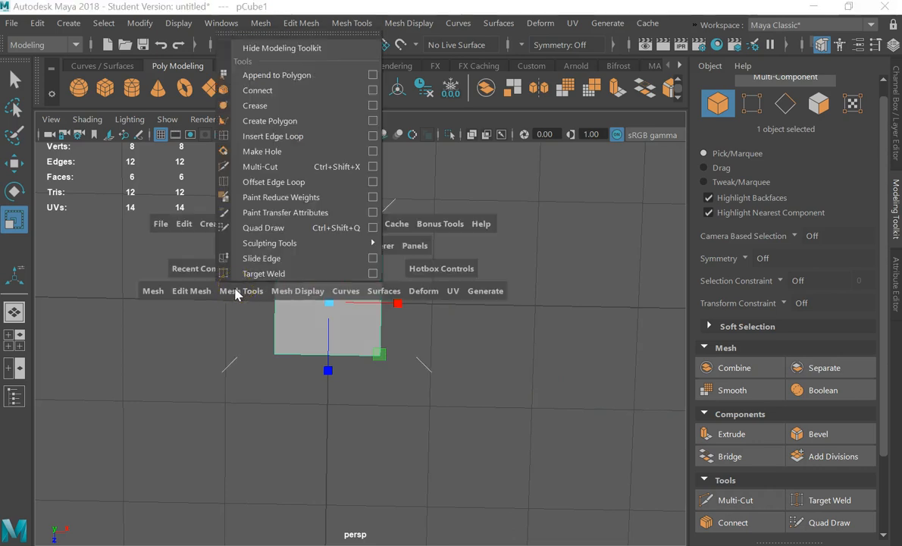
- Extrude the slab's side face along X with a local Z translation of 1.82 and 5 divisions
left_click_drag(399, 338, 476, 283, "alt")
right_click_drag(413, 322, 415, 146)
left_click(410, 338)
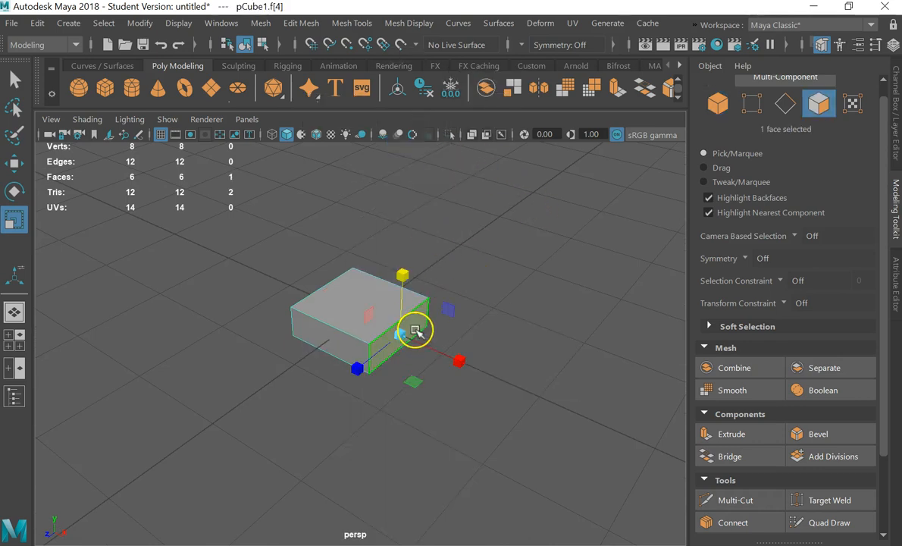
key("ctrl+e")
left_click_drag(442, 356, 574, 429)
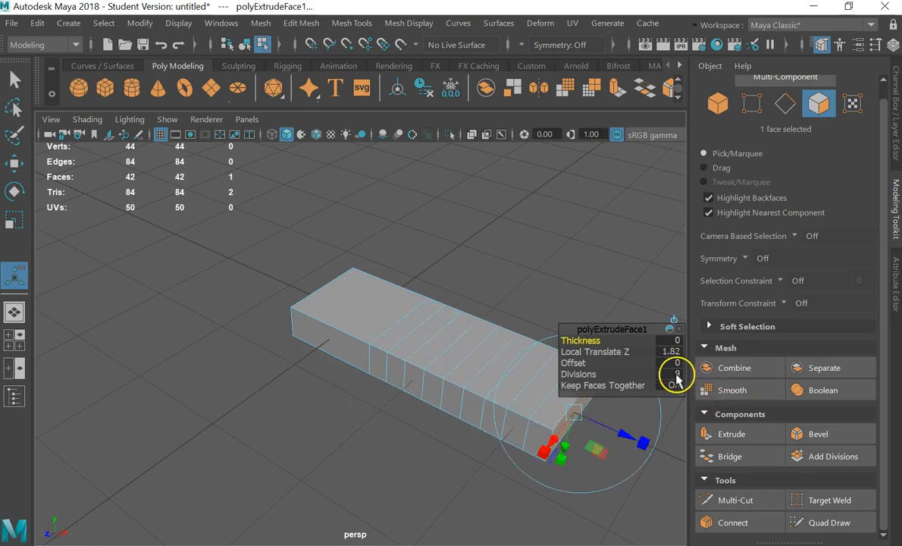
key("Return")
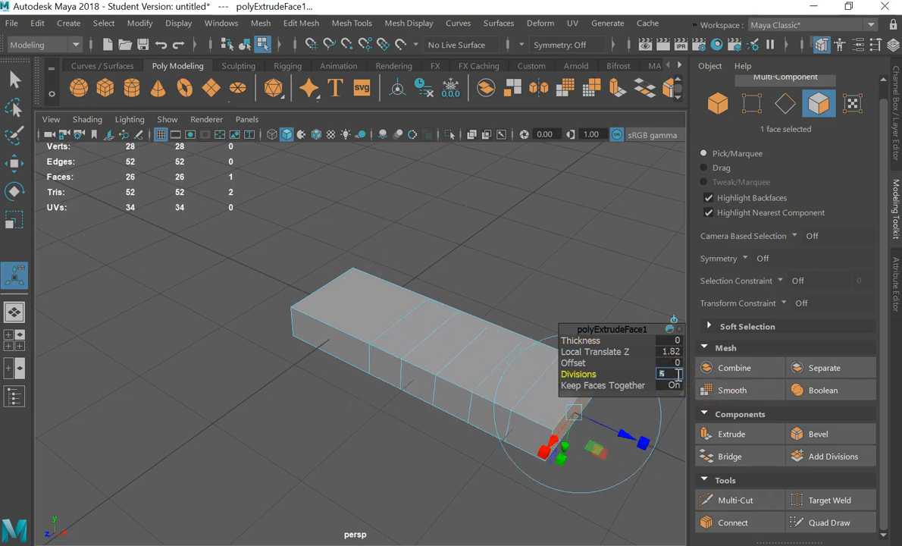
left_click_drag(439, 326, 401, 307, "alt")
left_click(429, 221)
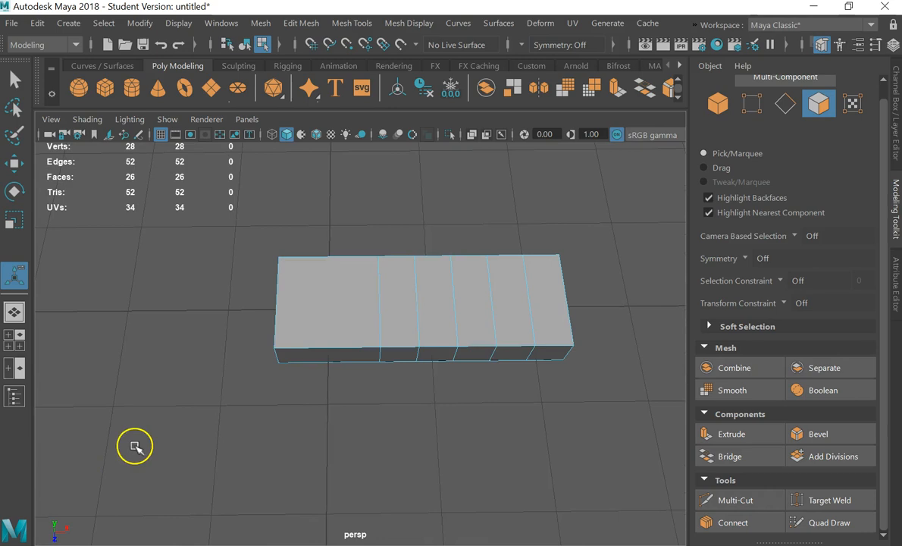
- In the top view, scale the faces of the first four extruded segments to about twice their width along Z
key("space")
key("space")
scroll(304, 414, "up", 2)
key("space")
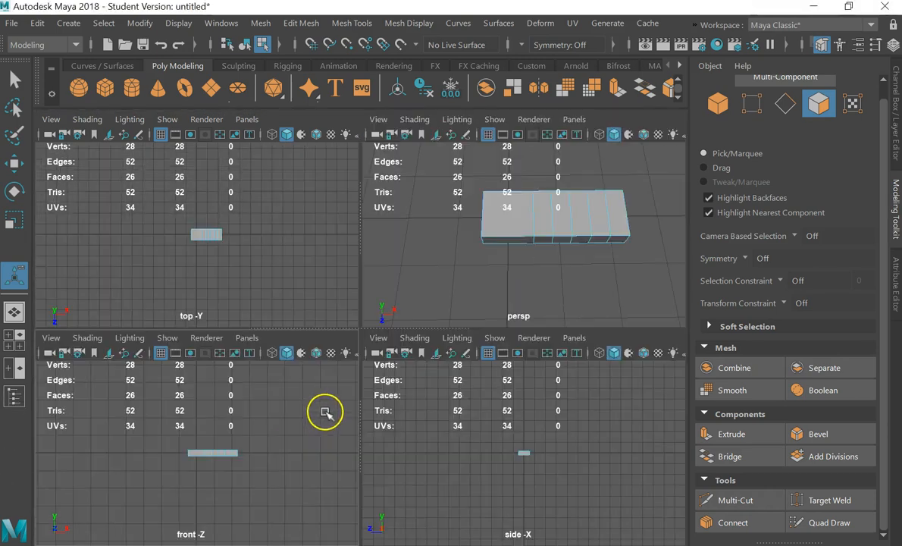
key("space")
scroll(398, 337, "up", 4)
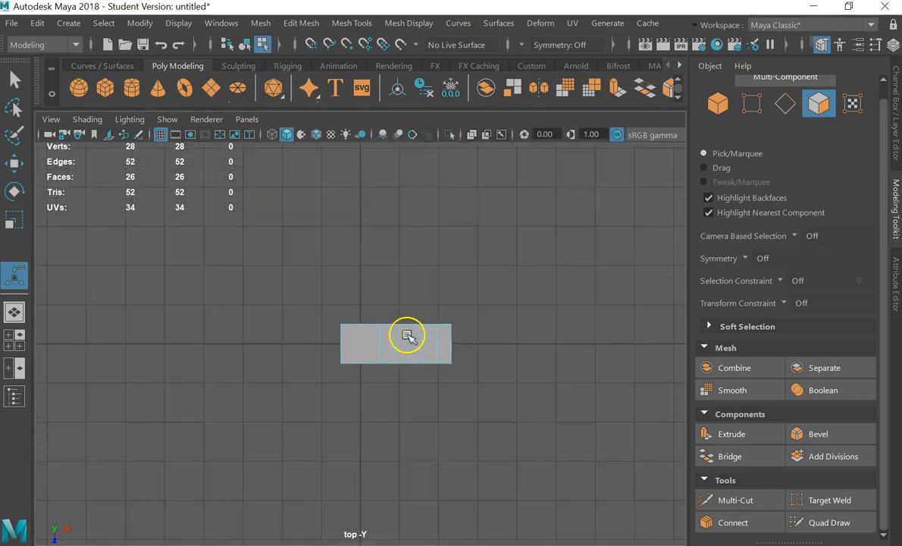
right_click_drag(548, 316, 545, 143)
left_click_drag(548, 264, 490, 451)
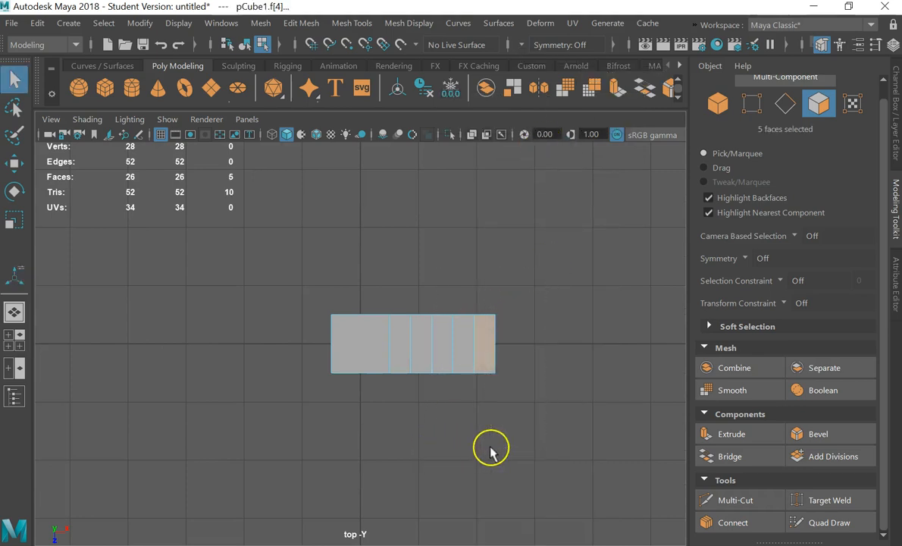
key("w")
left_click_drag(490, 292, 424, 466)
key("e")
key("r")
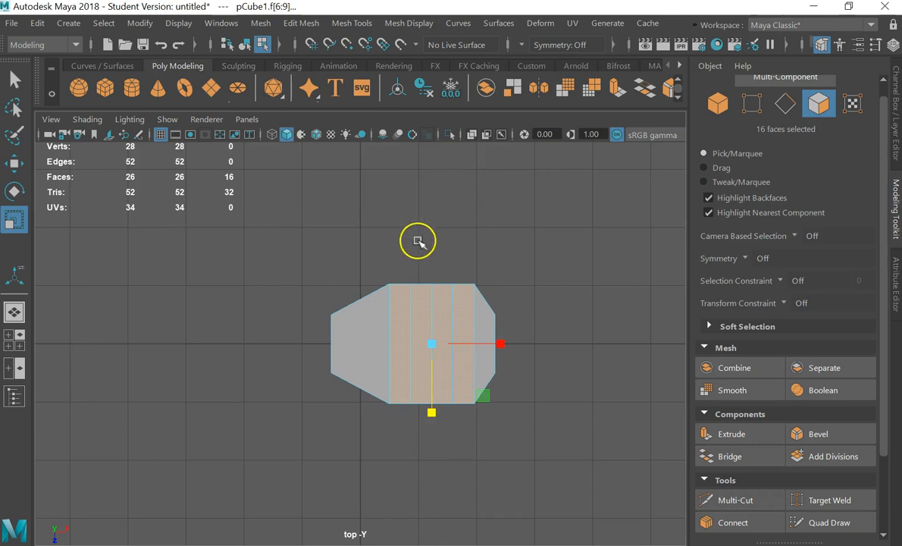
left_click(418, 241)
- Scale the two innermost of the widened segments further outward along Z
left_click_drag(422, 260, 446, 484)
left_click_drag(431, 416, 433, 461)
left_click(550, 383)
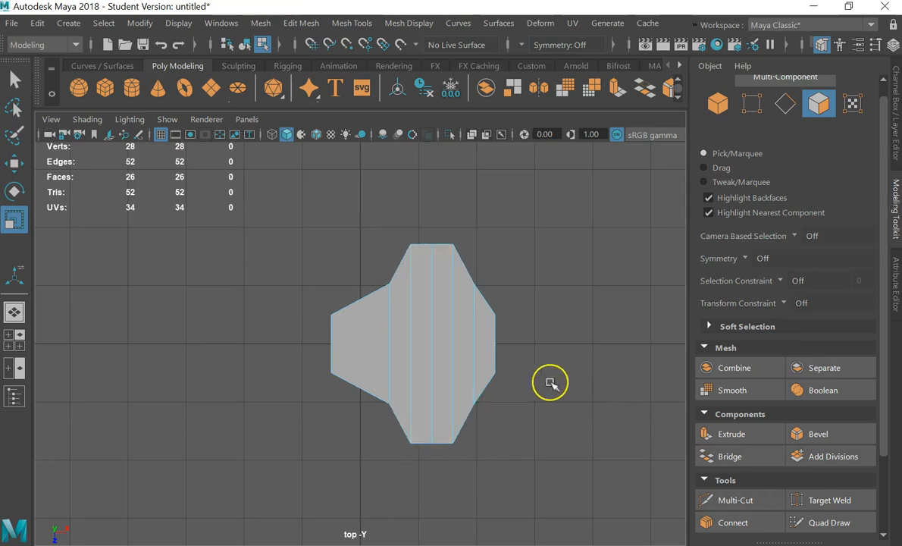
- Move the centre edge's end vertices outward along Z on both sides so each side forms a point
right_click_drag(424, 383, 426, 56)
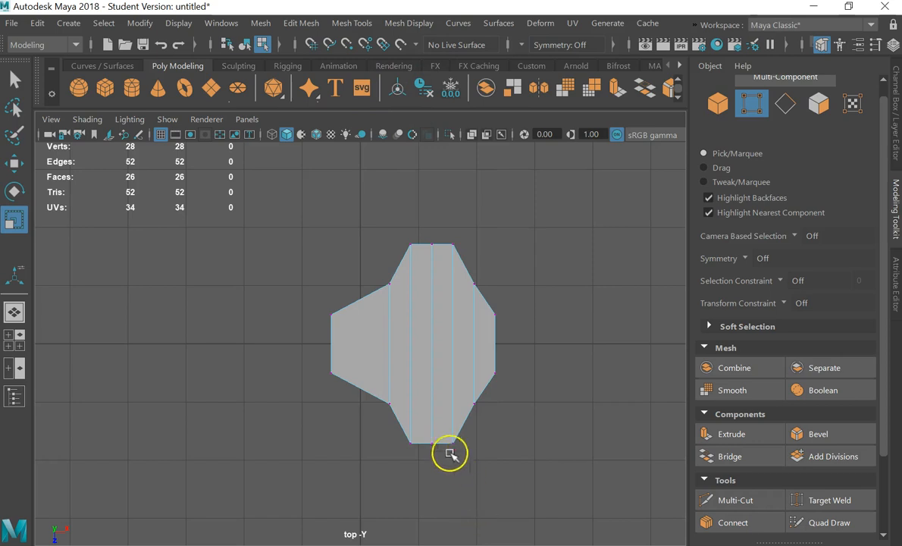
left_click_drag(442, 432, 427, 461)
left_click_drag(432, 477, 431, 538)
left_click_drag(413, 231, 435, 257)
left_click_drag(435, 319, 434, 298)
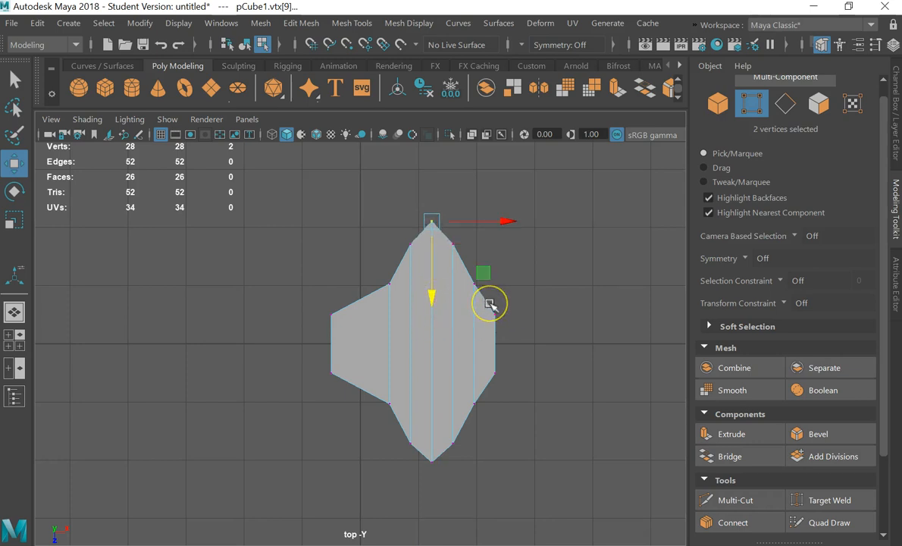
- Move the faces of the outermost extruded segment farther out along X to lengthen the shape
left_click_drag(486, 301, 523, 395)
left_click(523, 384)
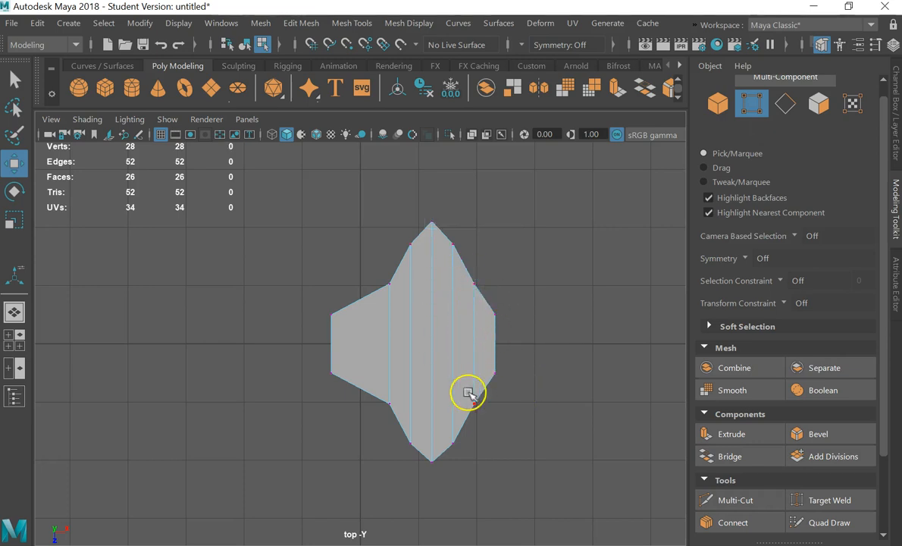
right_click_drag(479, 329, 463, 125)
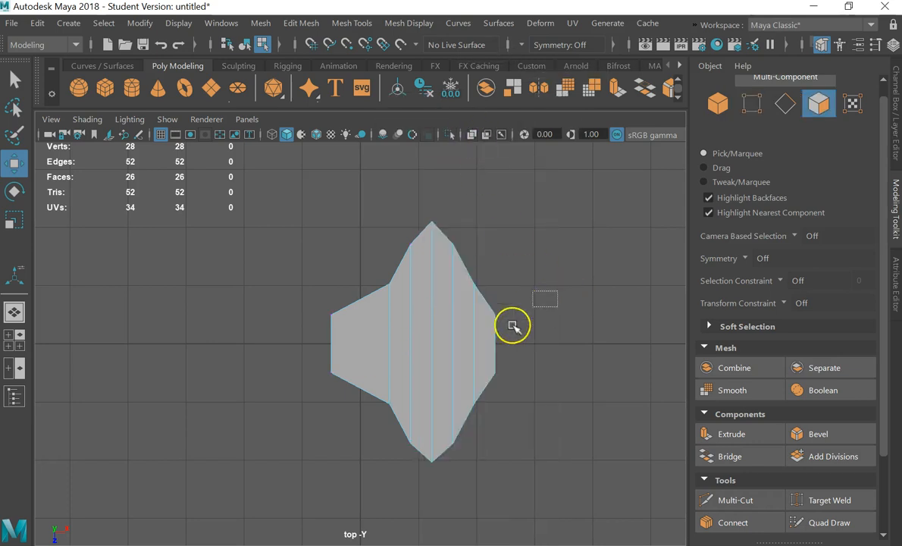
left_click_drag(512, 326, 479, 433)
left_click_drag(574, 266, 489, 418)
left_click_drag(567, 344, 599, 348)
- Move the edge loop beside the stretched segment and the centre edge loop outward along X to space them more evenly
right_click_drag(489, 315, 482, 57)
double_click(447, 276)
left_click_drag(510, 338, 564, 345)
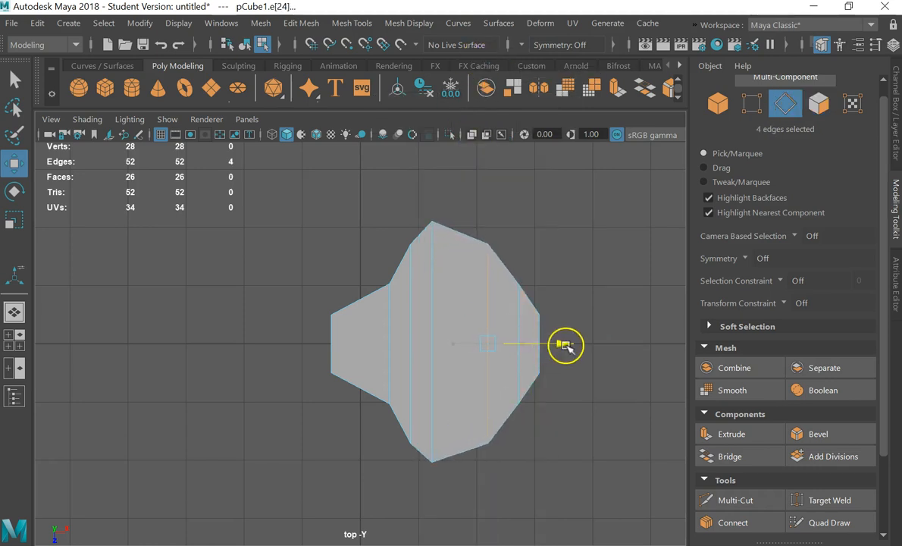
double_click(432, 282)
left_click_drag(496, 339, 527, 342)
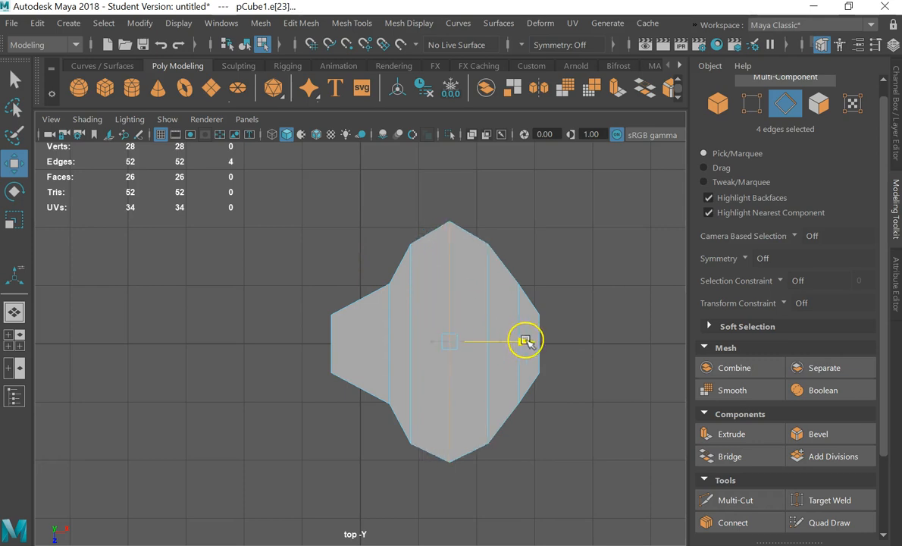
- Compare the smooth mesh preview and the cage display with the unsmoothed mesh, ending on the unsmoothed display
right_click_drag(467, 272, 540, 76)
key("3")
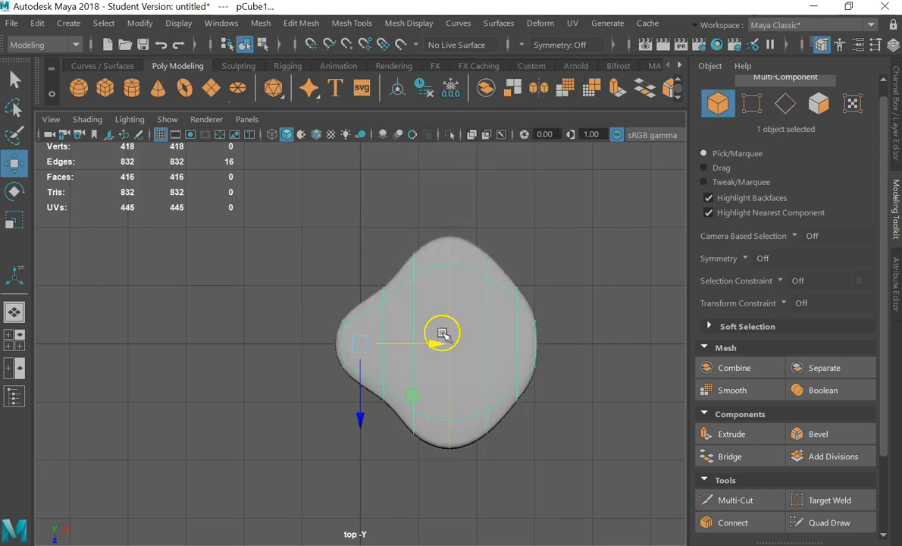
left_click(589, 296)
left_click(512, 357)
key("1")
key("2")
key("1")
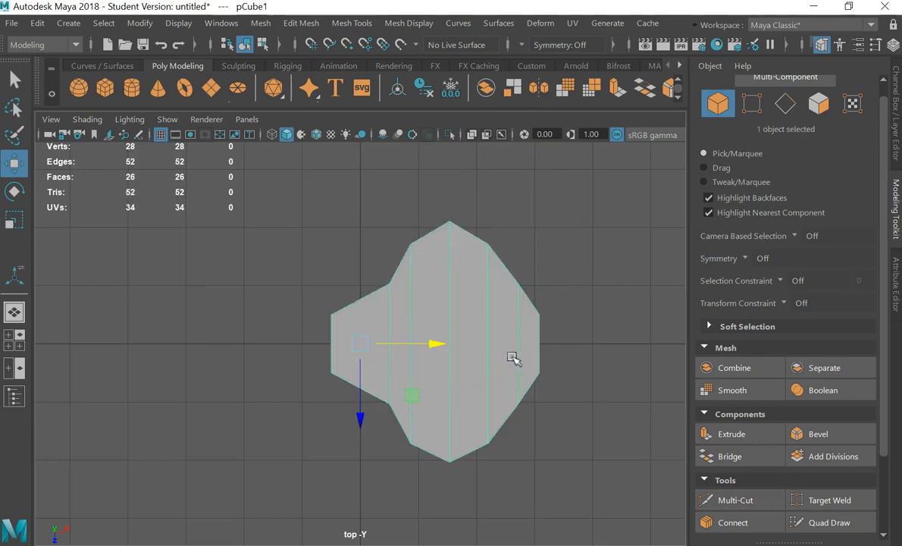
key("2")
key("1")
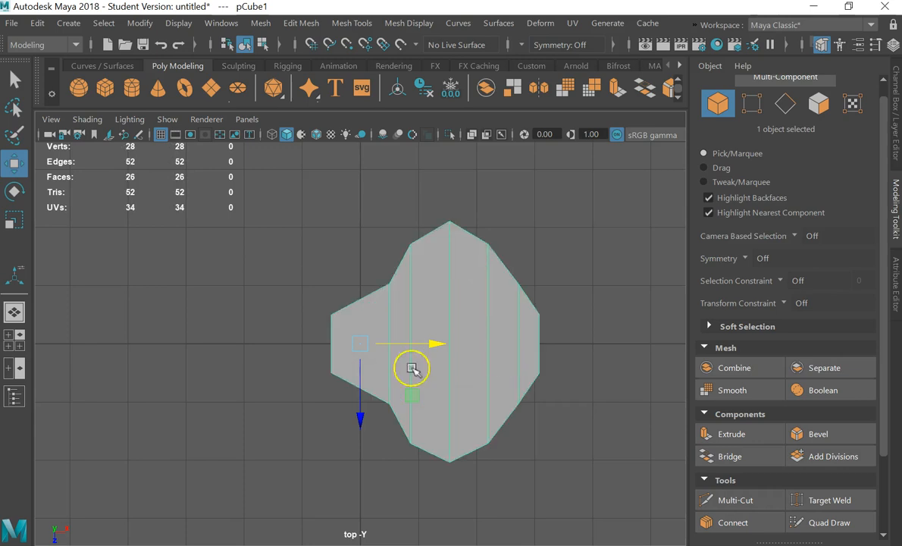
- In the perspective view, mirror the mesh across the world X axis in the negative direction with merged borders and offset 0
key("space")
key("space")
left_click_drag(435, 341, 446, 311, "alt")
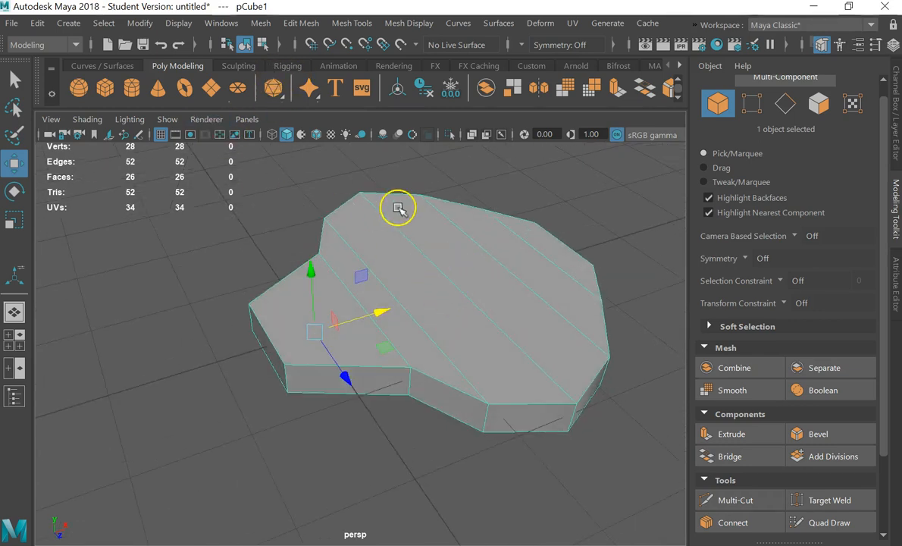
left_click_drag(370, 319, 466, 310, "alt")
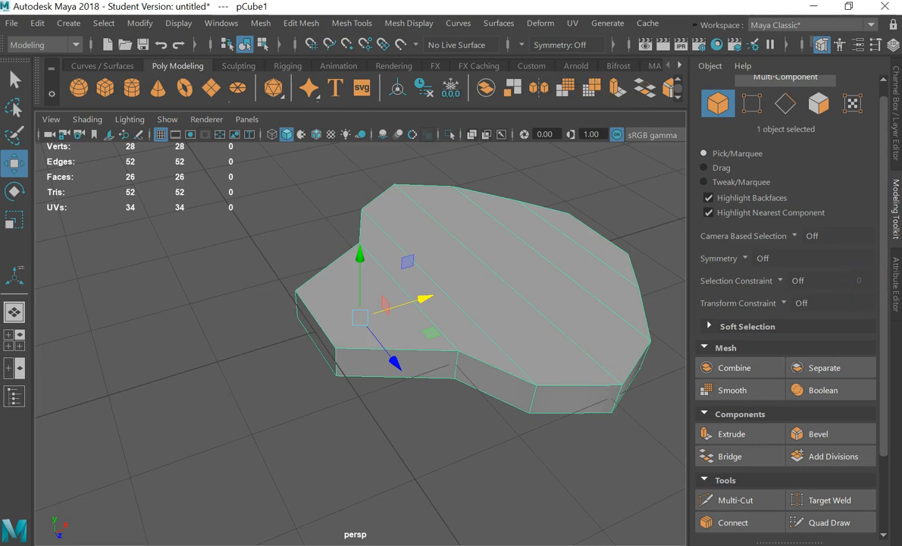
left_click(539, 88)
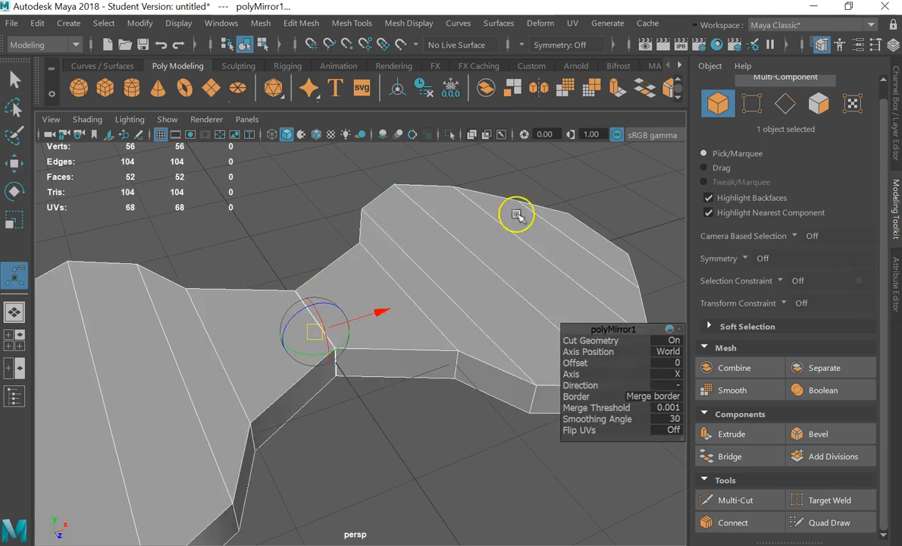
scroll(304, 406, "down", 2)
scroll(390, 323, "down", 1)
left_click_drag(396, 318, 396, 325)
double_click(667, 362)
type("0")
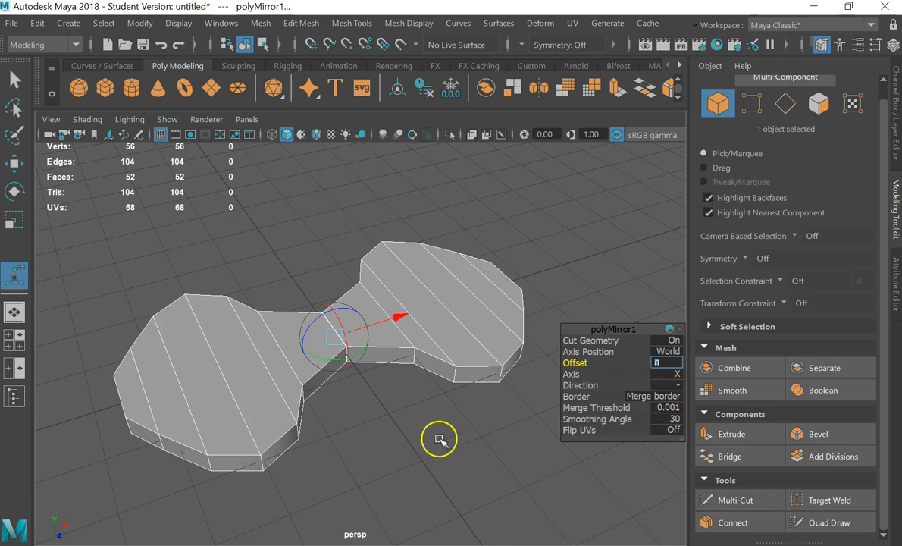
- Examine the centre seam between the two mirrored halves from several close-up angles to check whether the borders meet
left_click(391, 401)
left_click(453, 321)
left_click(404, 438)
left_click(422, 328)
scroll(281, 347, "up", 10)
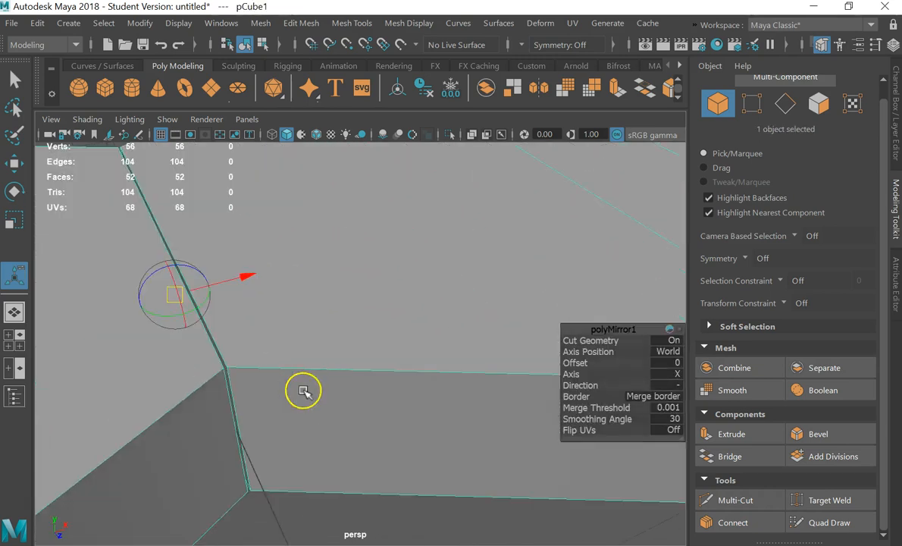
left_click_drag(222, 343, 264, 304, "alt")
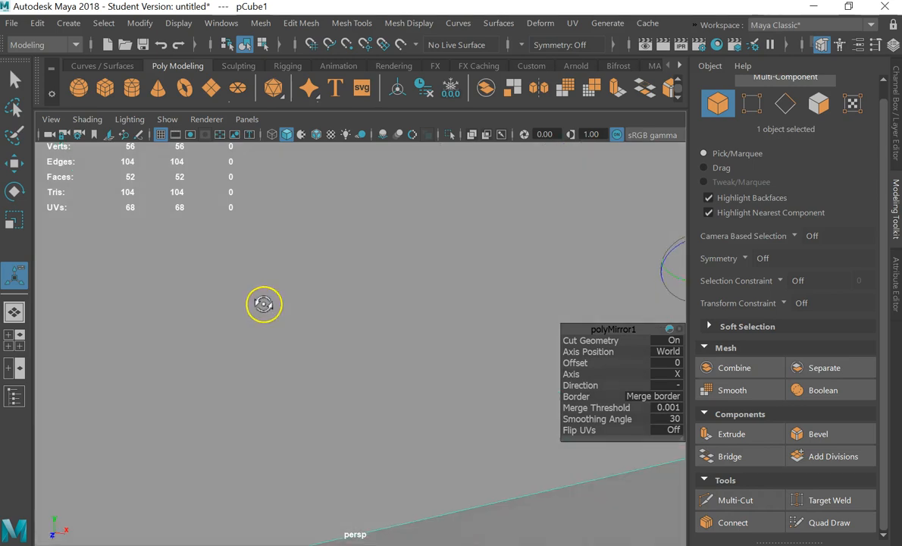
scroll(275, 304, "down", 5)
left_click_drag(422, 314, 386, 292, "alt")
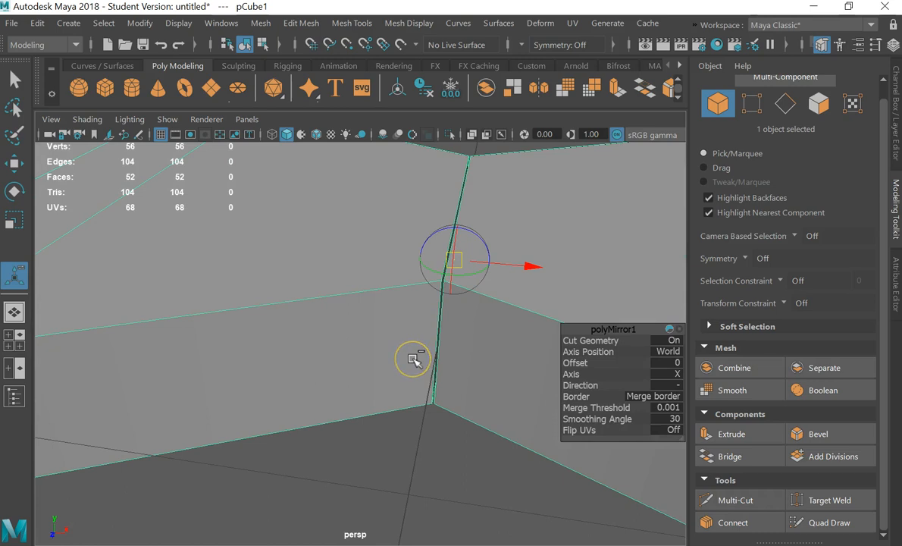
key("ctrl+z")
key("ctrl+z")
key("ctrl+z")
key("ctrl+z")
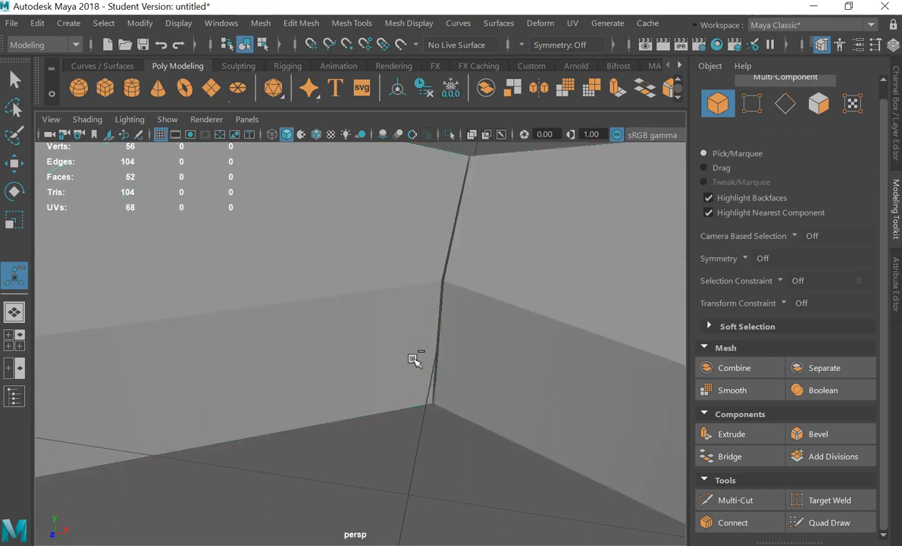
left_click_drag(451, 243, 403, 314, "alt")
left_click(467, 316)
left_click(437, 231)
left_click(416, 366)
scroll(391, 360, "up", 2)
scroll(441, 365, "up", 3)
scroll(441, 365, "down", 3)
left_click_drag(481, 334, 448, 335, "alt")
scroll(451, 329, "down", 3)
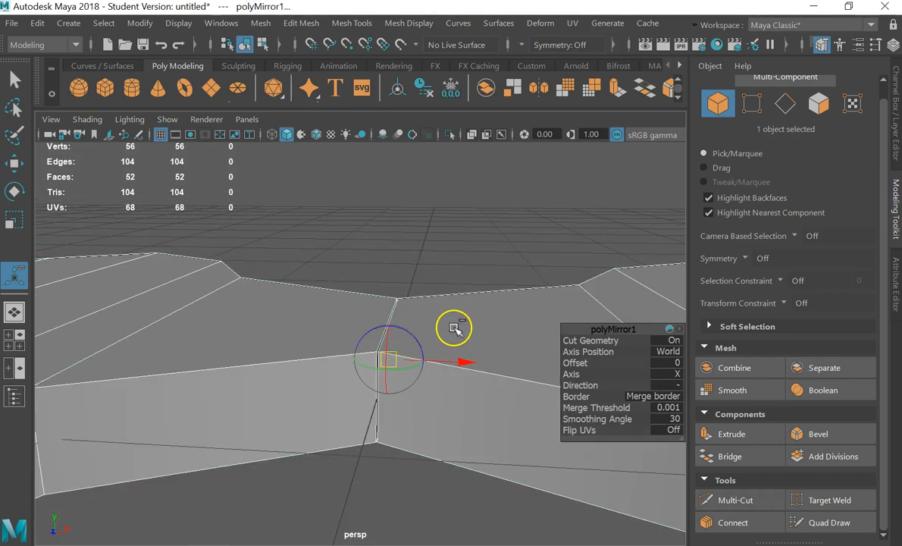
- Undo the mirror and reselect the remaining half mesh
key("ctrl+z")
left_click(283, 359)
left_click_drag(283, 359, 303, 383, "alt")
scroll(551, 361, "down", 3)
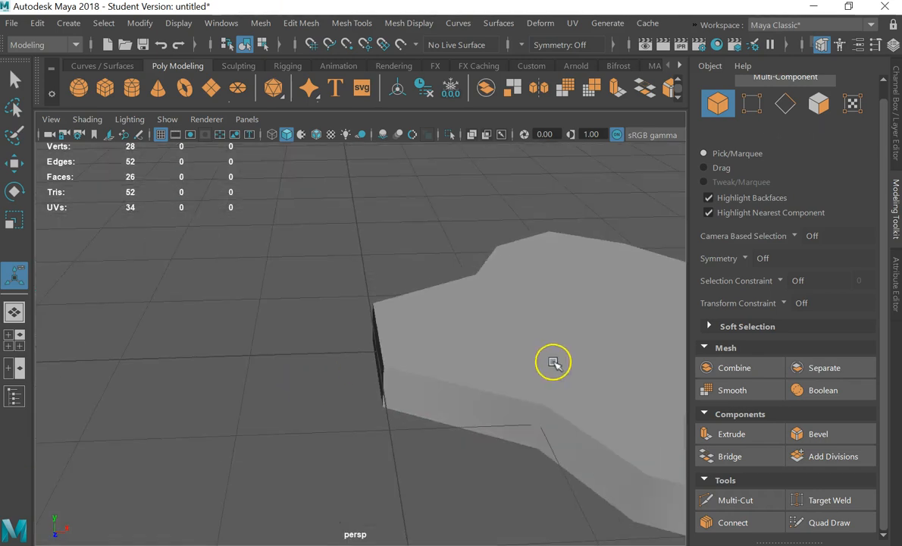
left_click(543, 361)
left_click_drag(435, 379, 441, 373, "alt")
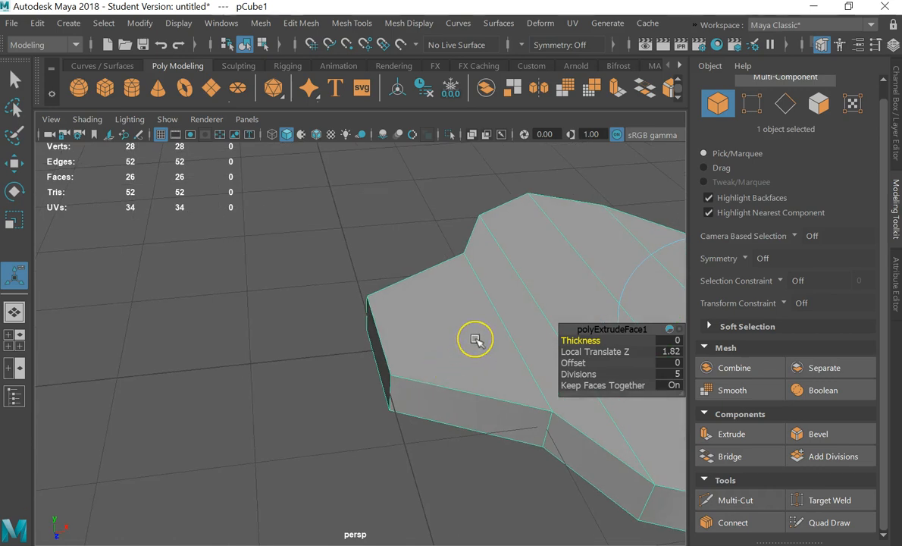
left_click_drag(453, 326, 338, 406, "alt")
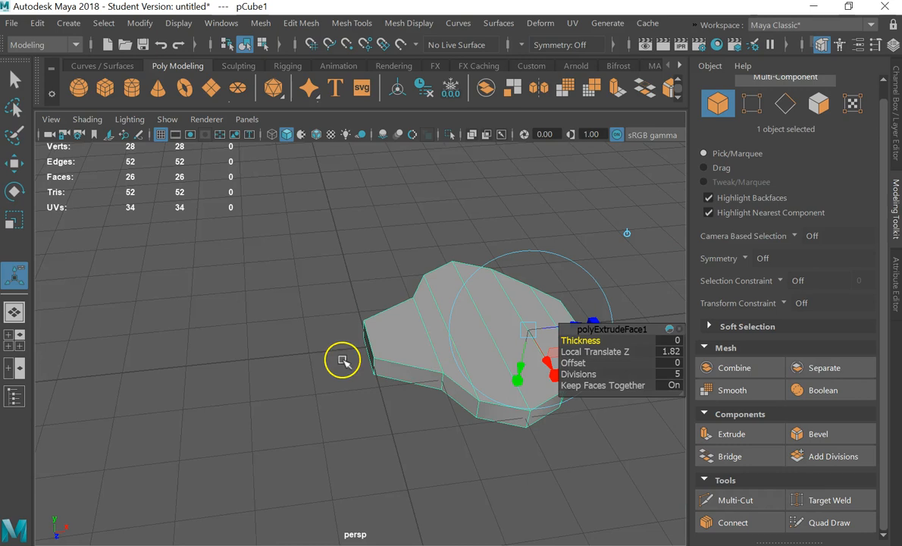
left_click_drag(529, 330, 442, 333)
key("ctrl+z")
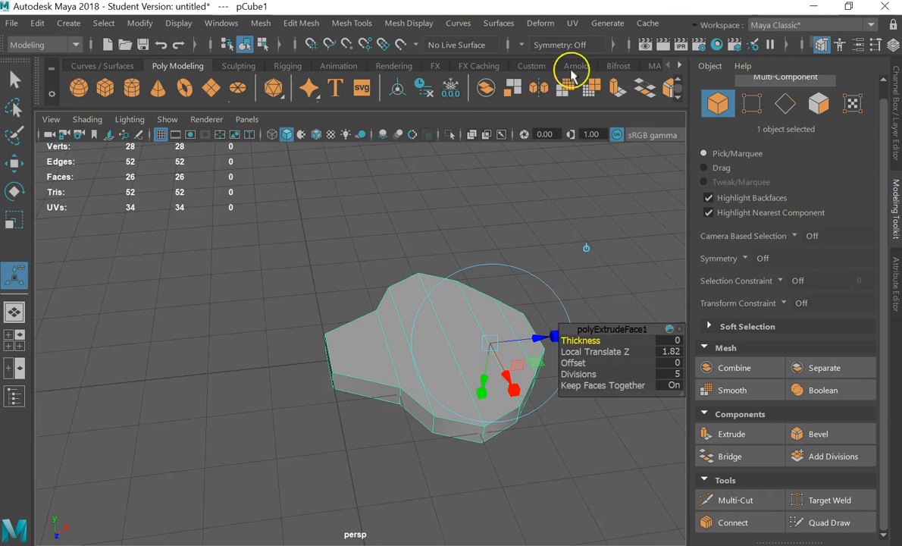
- Snap the half mesh's pivot to the lower front corner vertex of its narrow inner end
left_click(678, 97)
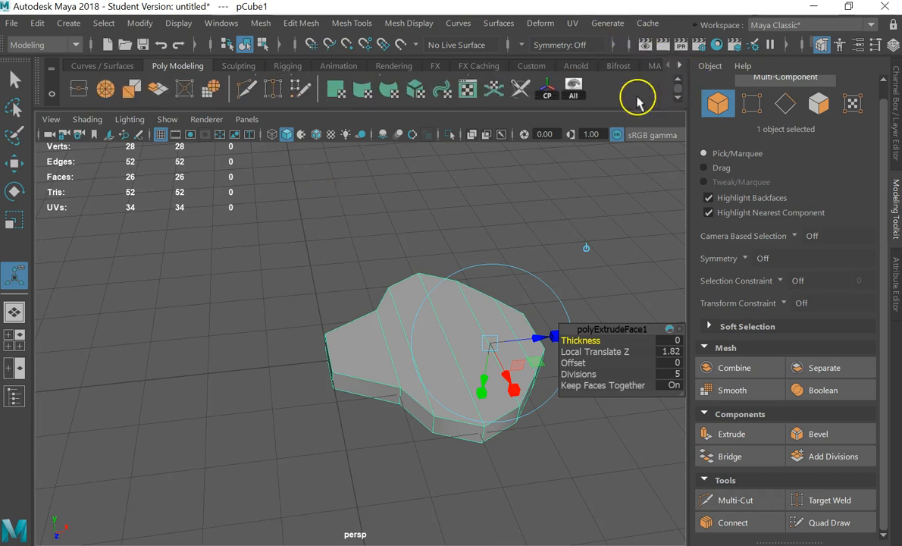
right_click_drag(379, 344, 464, 72)
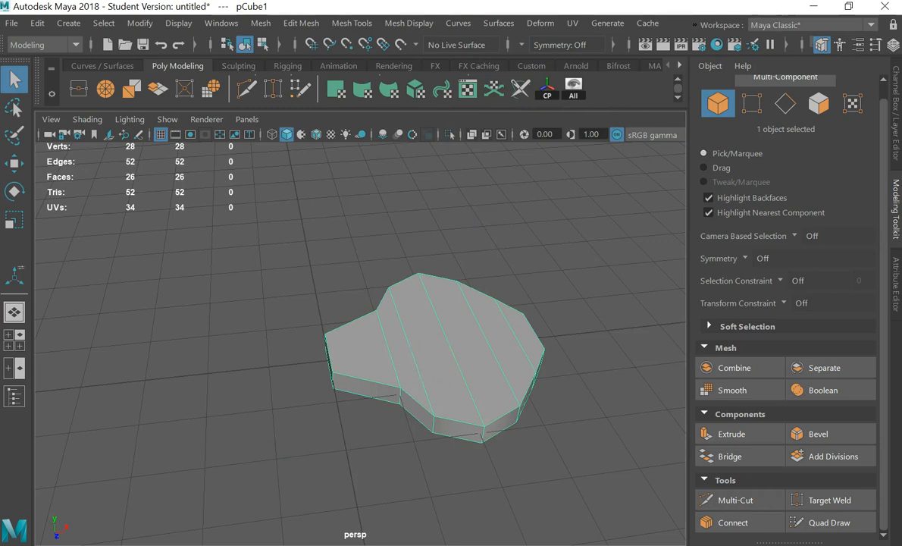
key("w")
key("d")
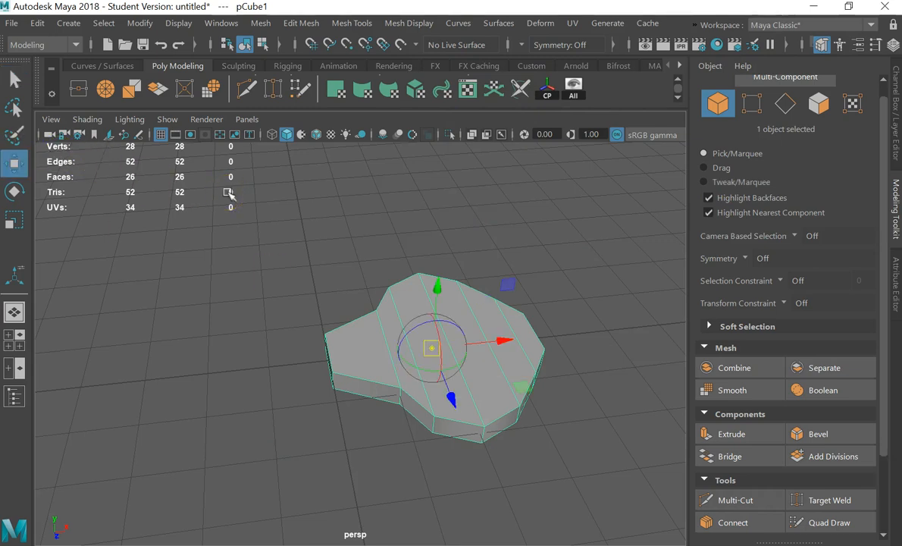
key("v")
left_click_drag(435, 347, 337, 387)
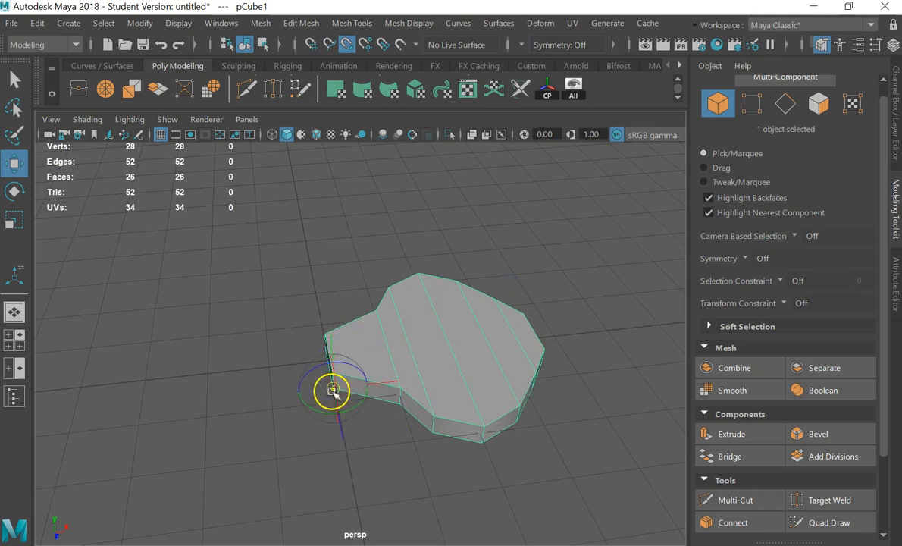
key("Insert")
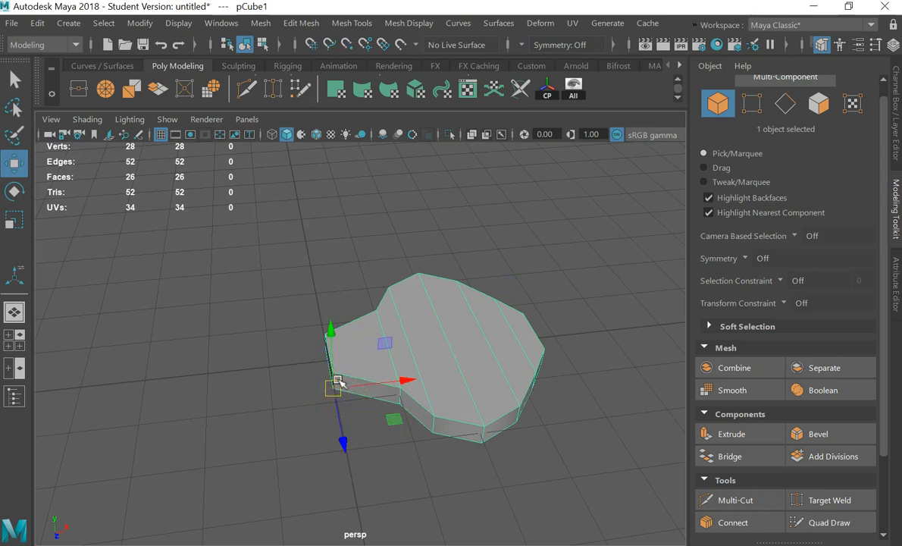
- Move the half mesh with grid snapping so its inner corner sits on the central grid line
mouse_move(337, 387)
left_mouse_down()
mouse_move(331, 354)
mouse_move(335, 368)
left_mouse_up()
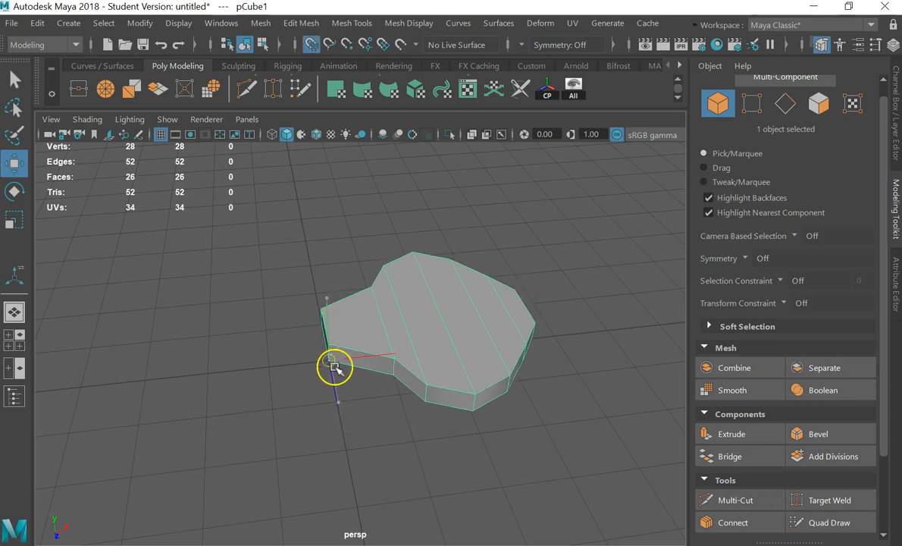
left_click(354, 445)
scroll(273, 261, "up", 5)
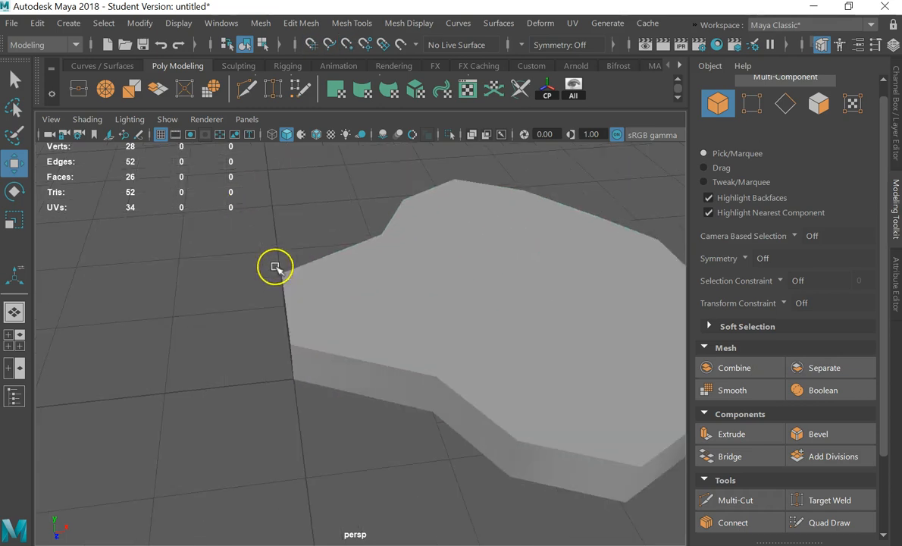
- Mirror the grid-aligned half mesh across the world X axis in the negative direction with merged borders and inspect the centre seam
left_click(477, 274)
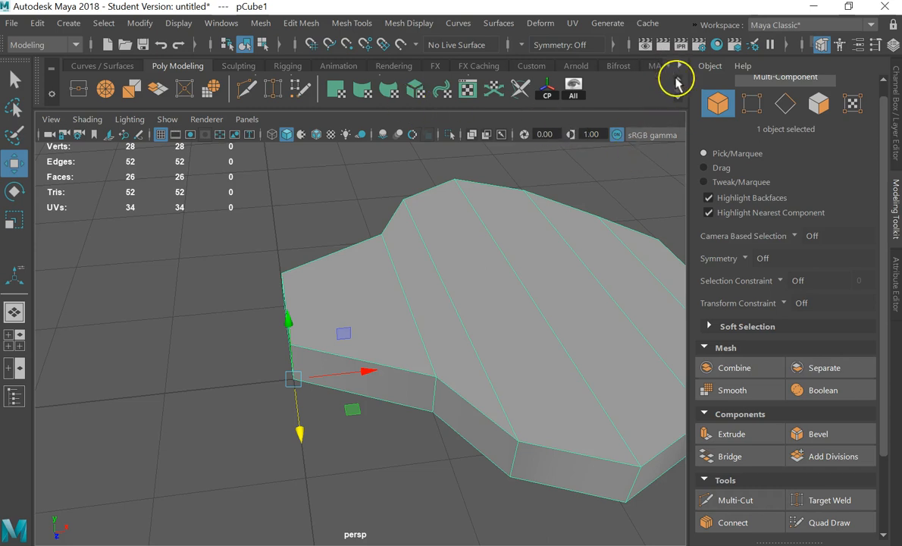
left_click(676, 78)
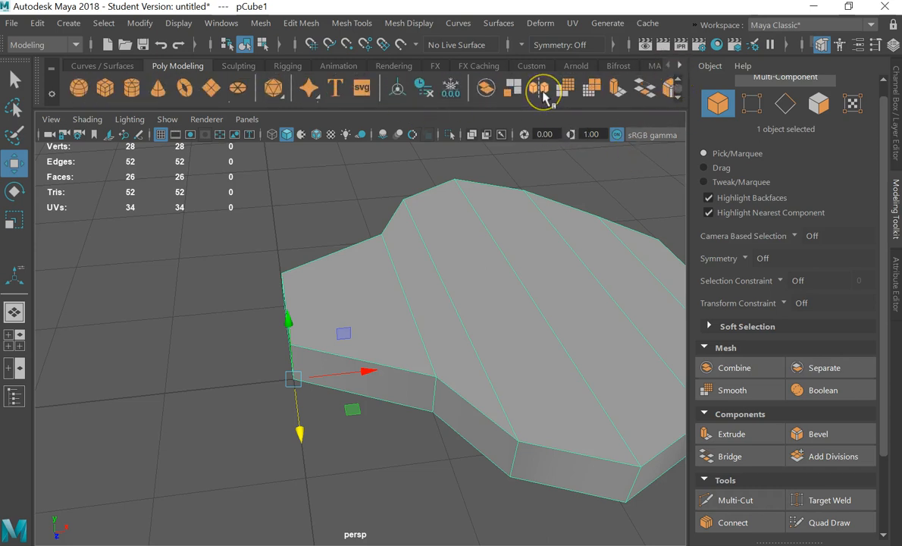
left_click(539, 88)
left_click(343, 448)
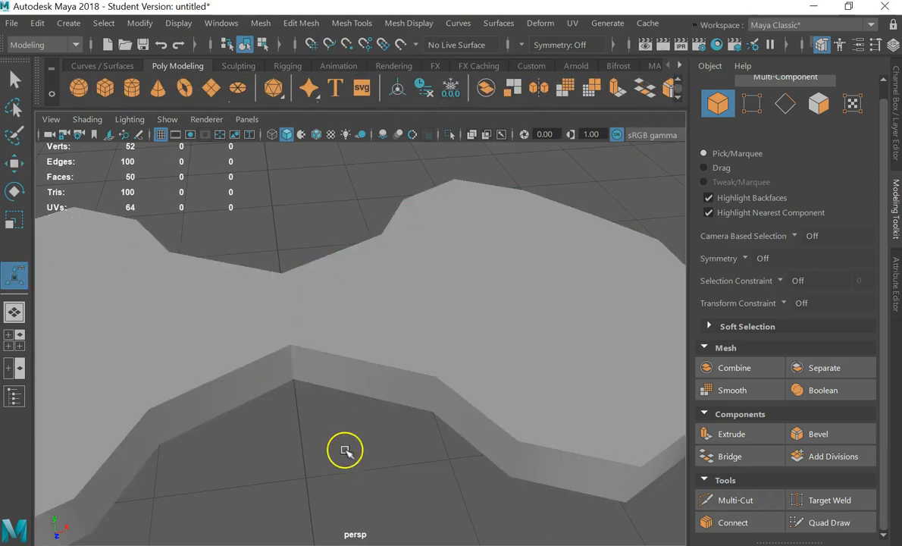
left_click(294, 336)
scroll(285, 341, "up", 5)
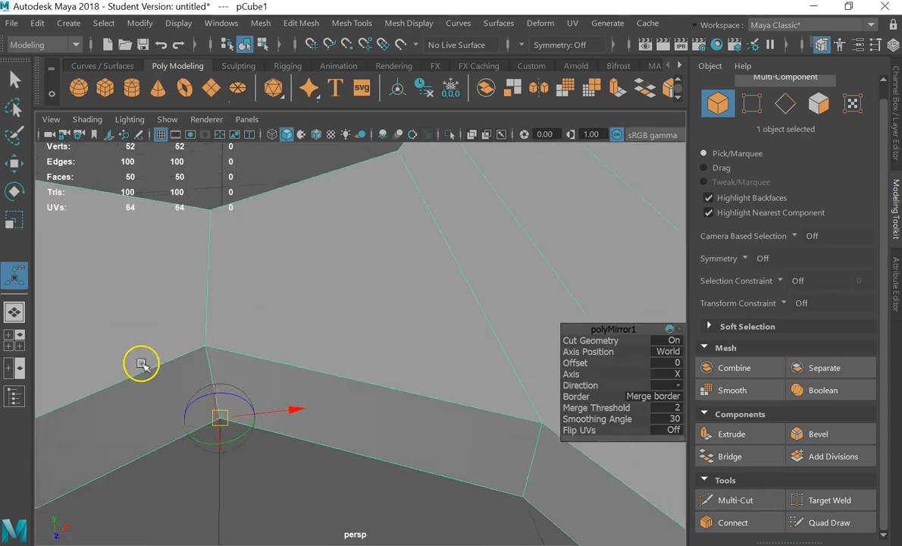
scroll(284, 353, "down", 4)
scroll(273, 347, "up", 4)
middle_click_drag(104, 307, 258, 307, "alt")
left_click_drag(381, 369, 359, 369, "alt")
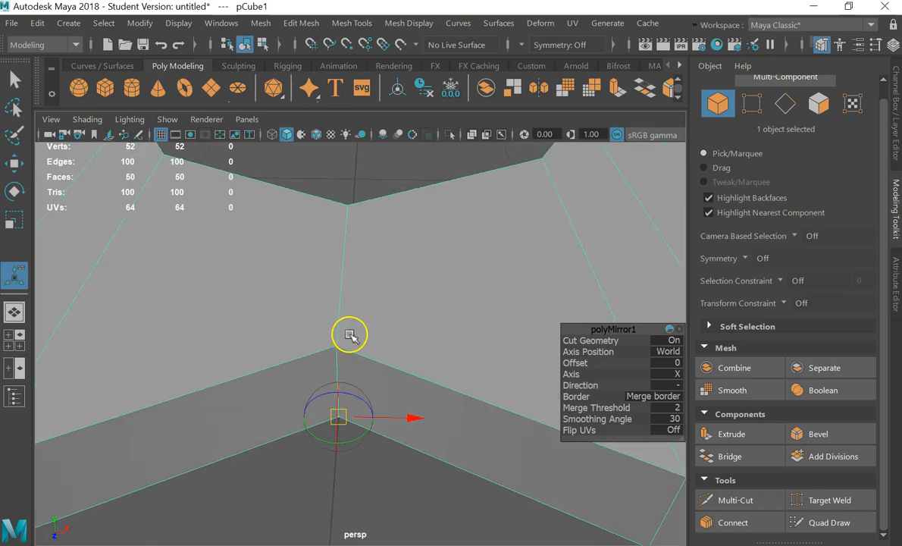
scroll(383, 345, "down", 8)
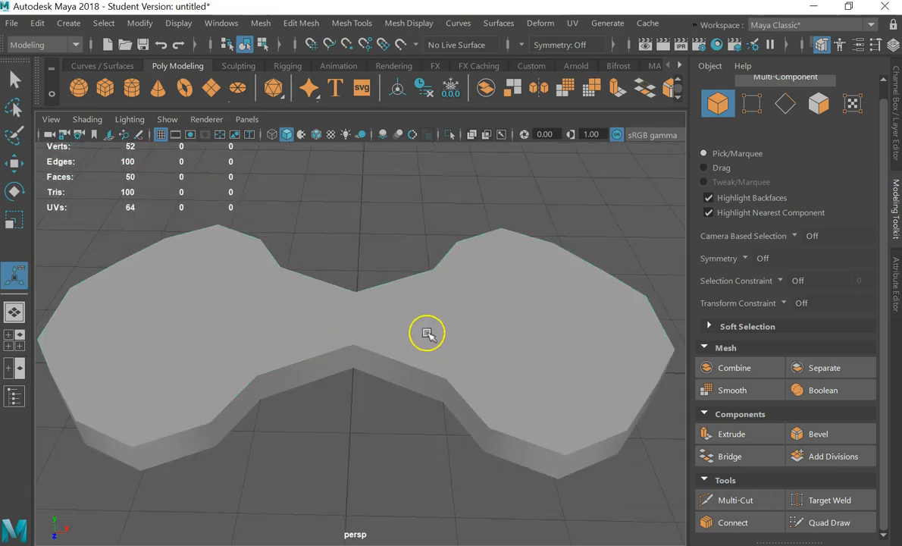
- Undo the mirror and move the half mesh slightly along positive X away from the central grid line
key("ctrl+z")
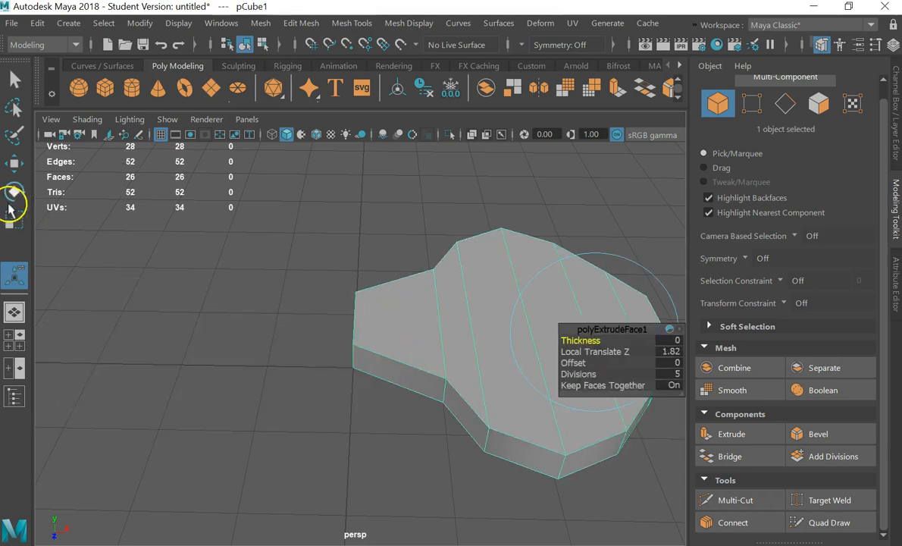
left_click(15, 79)
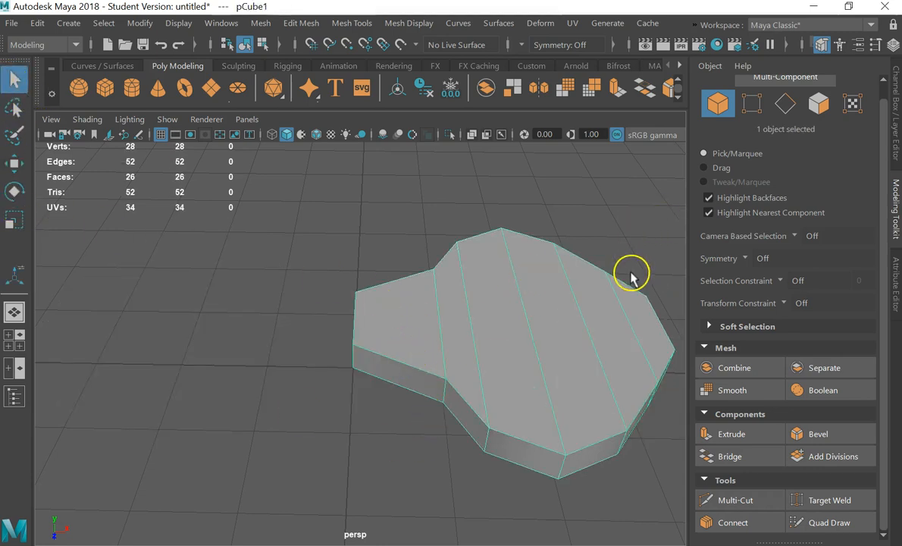
key("e")
key("w")
key("e")
key("w")
mouse_move(417, 373)
left_mouse_down()
mouse_move(443, 368)
mouse_move(424, 368)
left_mouse_up()
left_click(374, 432)
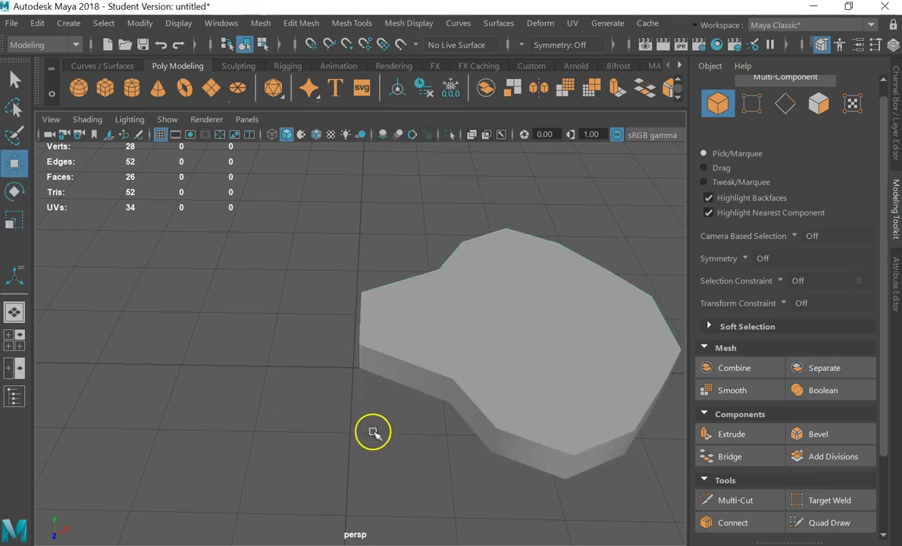
- Mirror the offset half mesh across the world X axis in the negative direction with merge threshold 0.001
left_click_drag(328, 359, 357, 360, "alt")
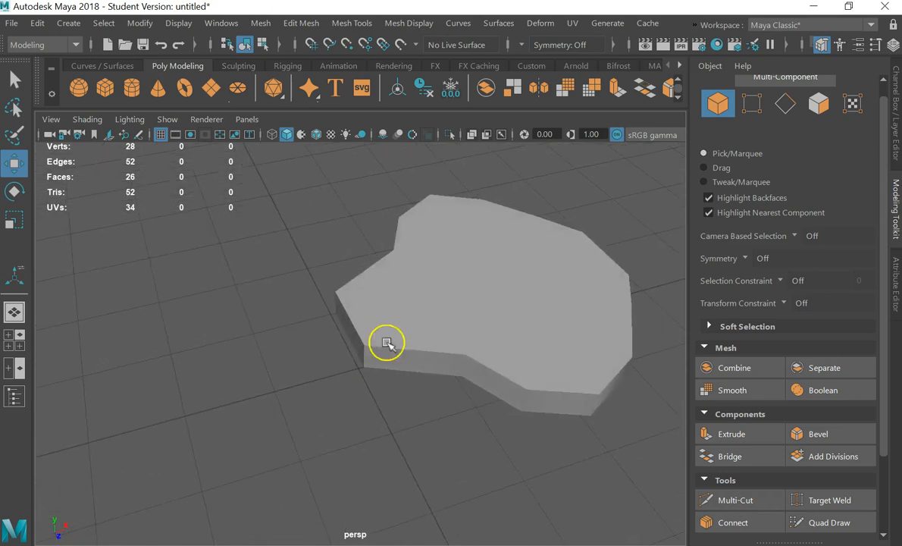
left_click(394, 319)
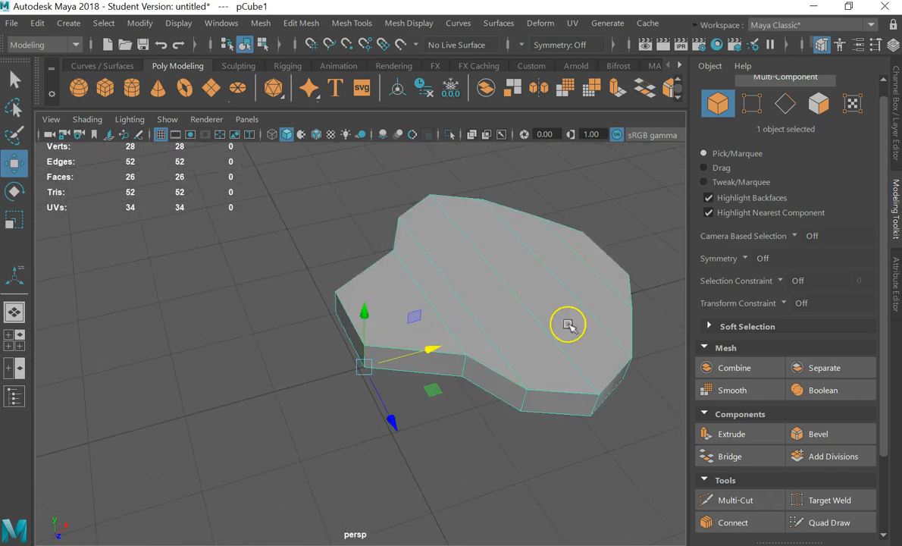
left_click(539, 89)
left_click_drag(337, 456, 348, 466, "alt")
right_click_drag(328, 365, 350, 458, "alt")
left_click(350, 458)
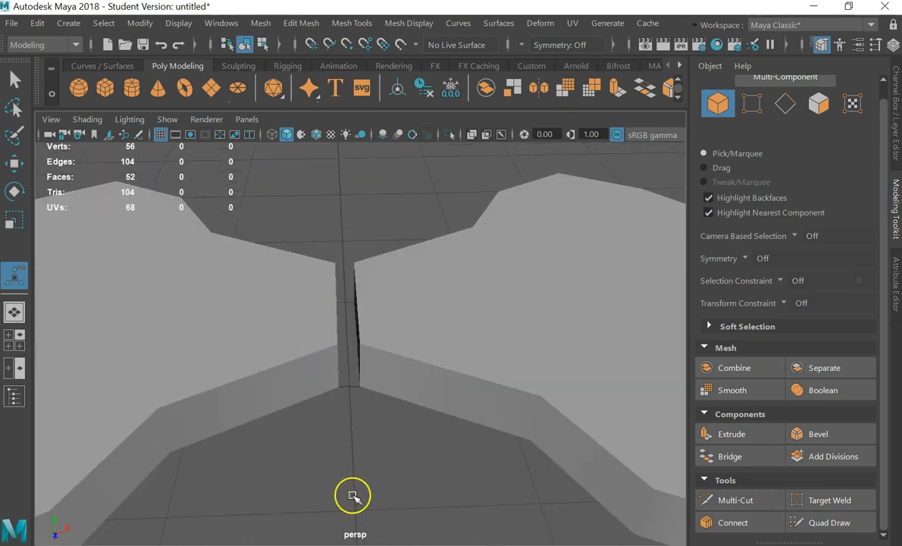
- Preview the mirrored halves smoothed, return to the unsmoothed display and examine the gap between them
left_click(432, 304)
key("3")
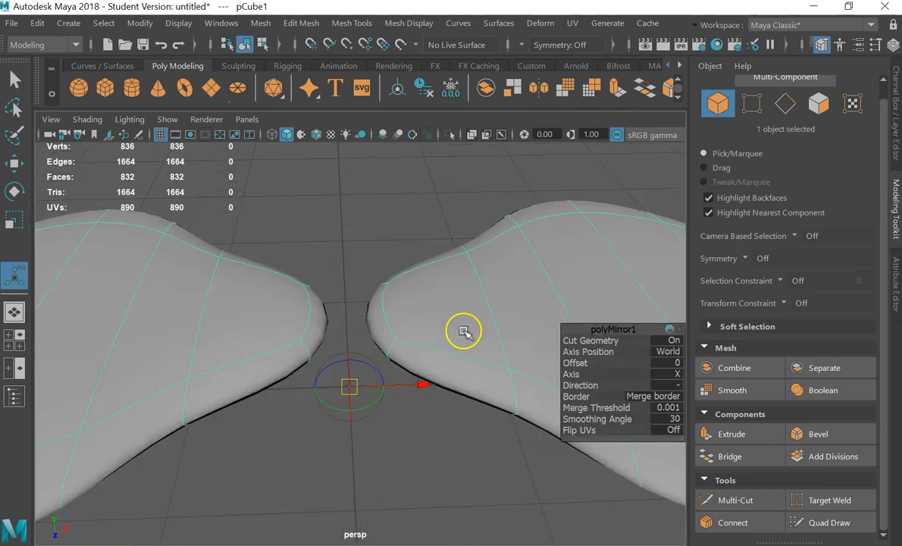
scroll(290, 354, "down", 5)
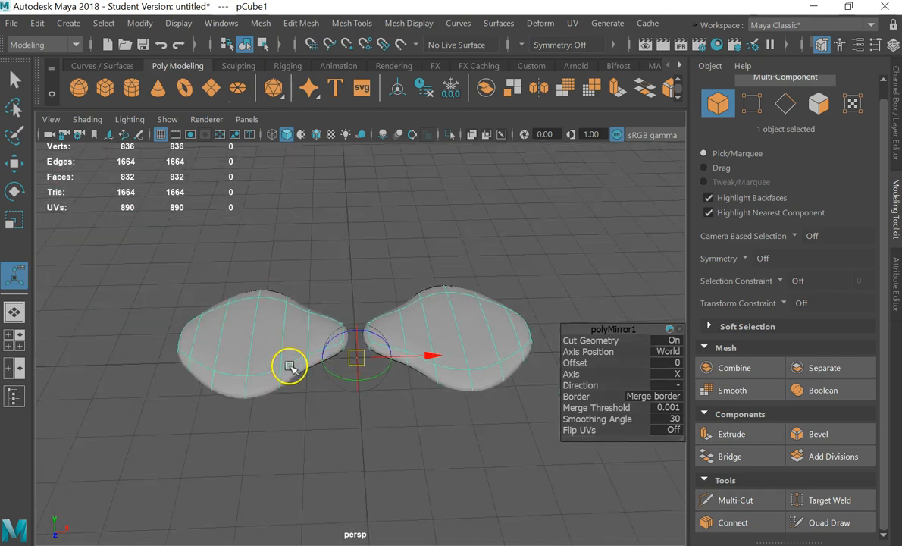
key("1")
left_click(343, 434)
scroll(359, 314, "up", 10)
left_click_drag(363, 319, 298, 330, "alt")
left_click(291, 321)
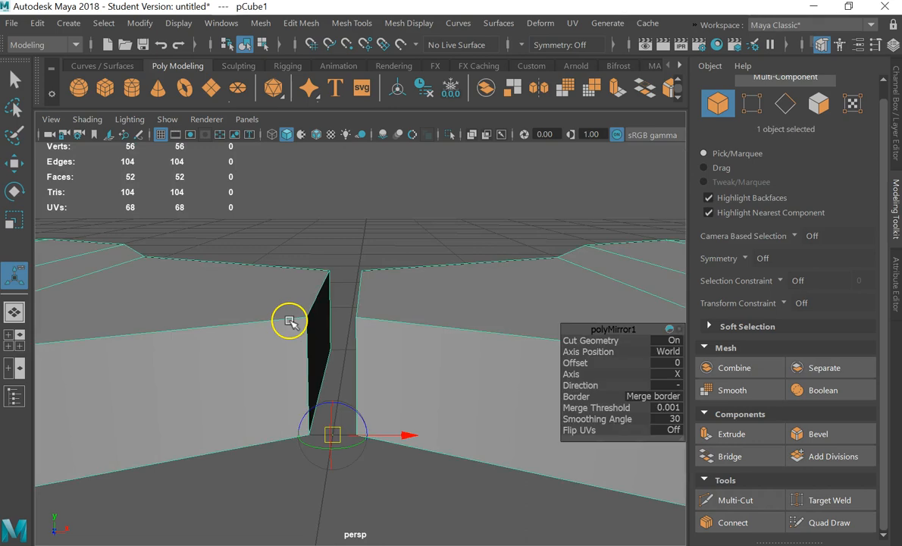
- Select the two facing inner end faces and bridge them across the centre gap with 0 divisions
right_click_drag(300, 303, 314, 159)
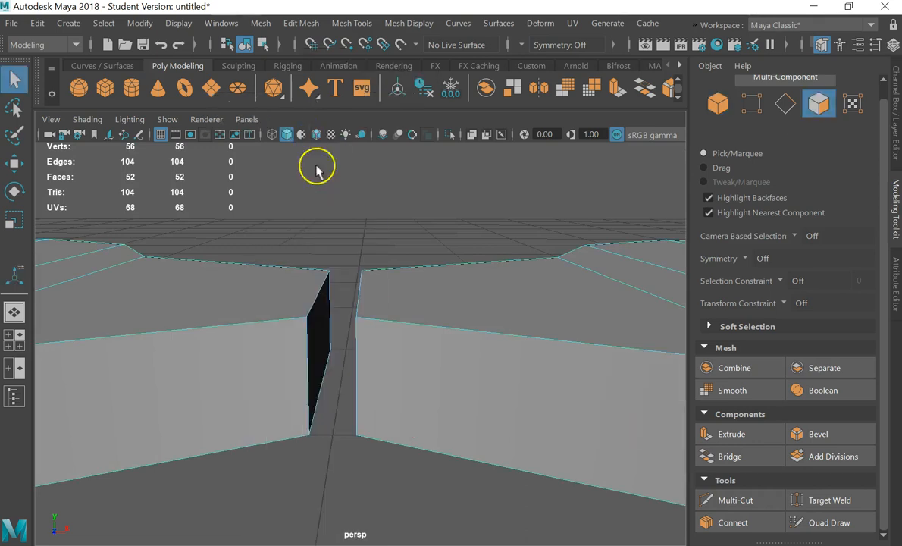
left_click(312, 340)
key("space")
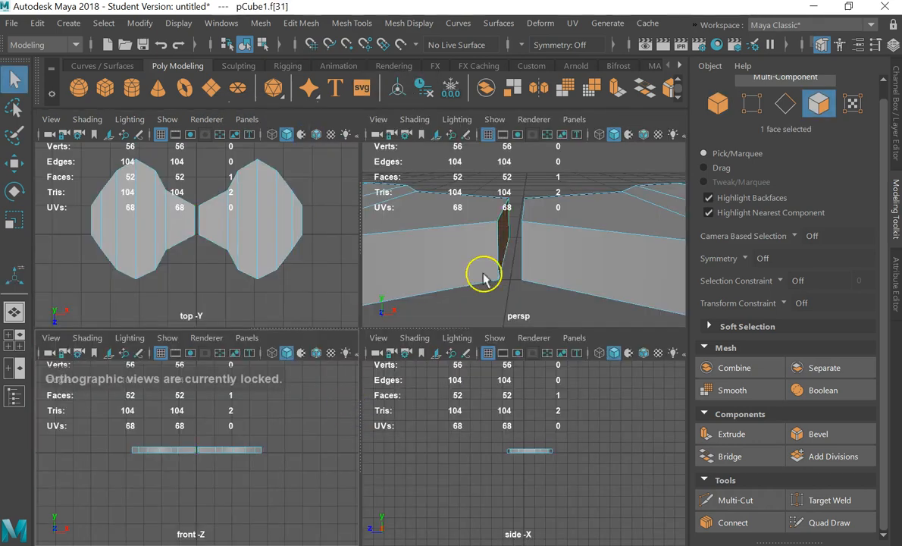
key("space")
left_click_drag(322, 362, 361, 352, "alt")
left_click(360, 352, "shift")
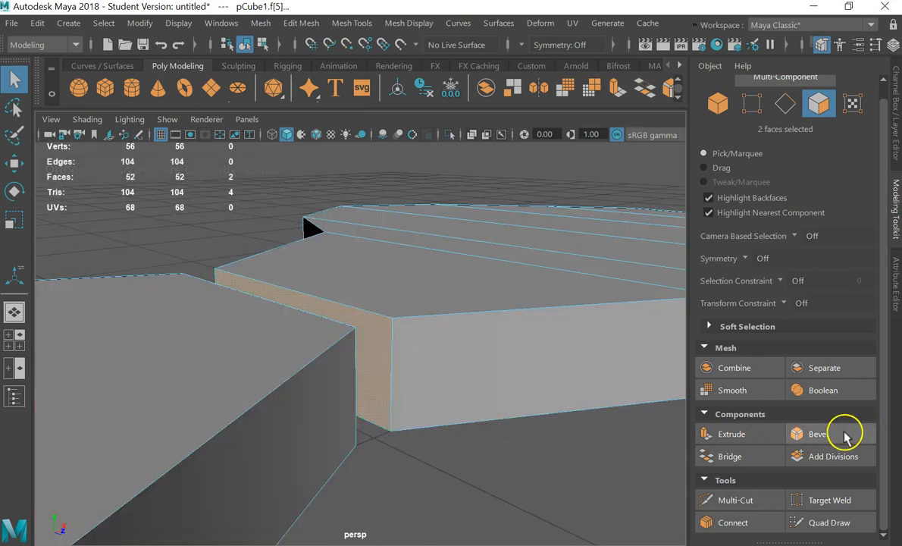
left_click(730, 456)
left_click_drag(379, 390, 403, 354, "alt")
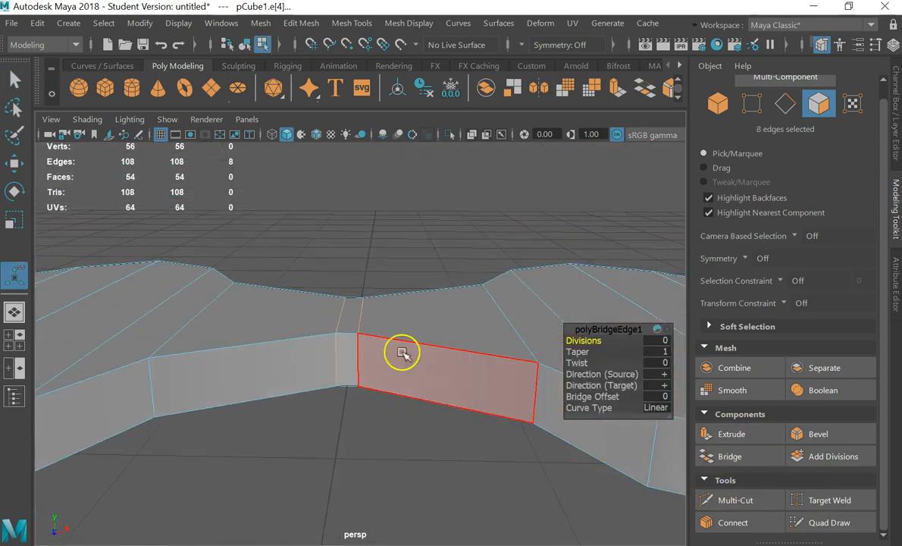
- Preview the bridged mesh smoothed around the centre and return to the unsmoothed display
key("3")
left_click_drag(410, 310, 384, 325, "alt")
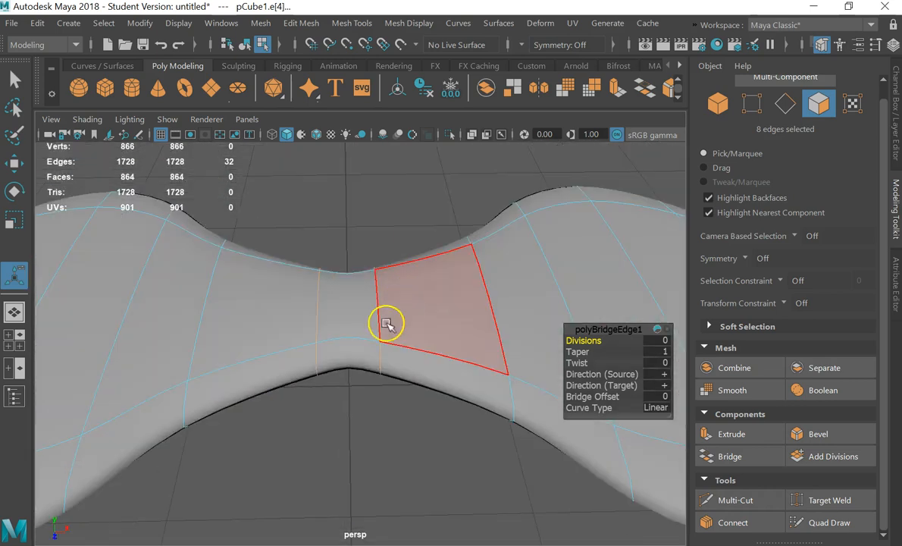
key("1")
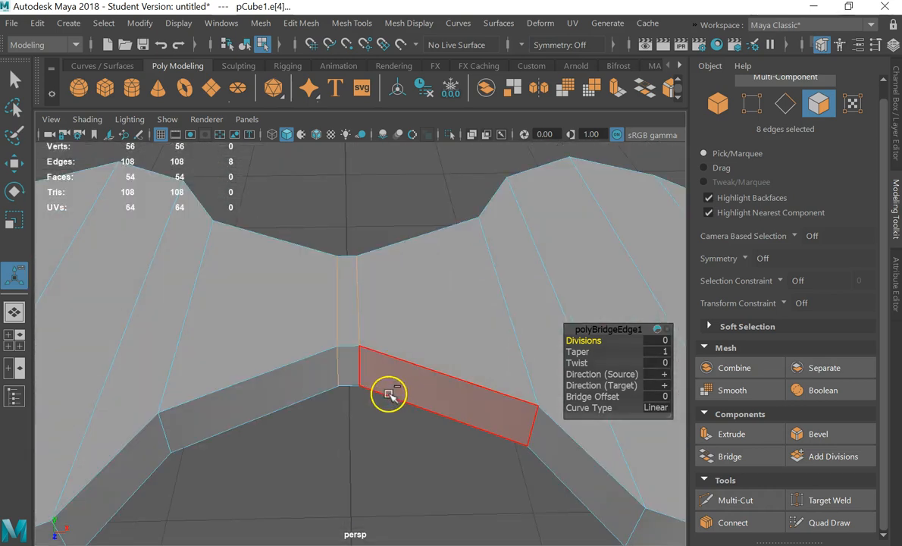
- Undo the bridge across the centre gap and return to selecting whole objects
key("ctrl+z")
left_click_drag(397, 440, 357, 418, "alt")
left_click(15, 73)
left_click(365, 153)
left_click_drag(328, 267, 345, 343, "alt")
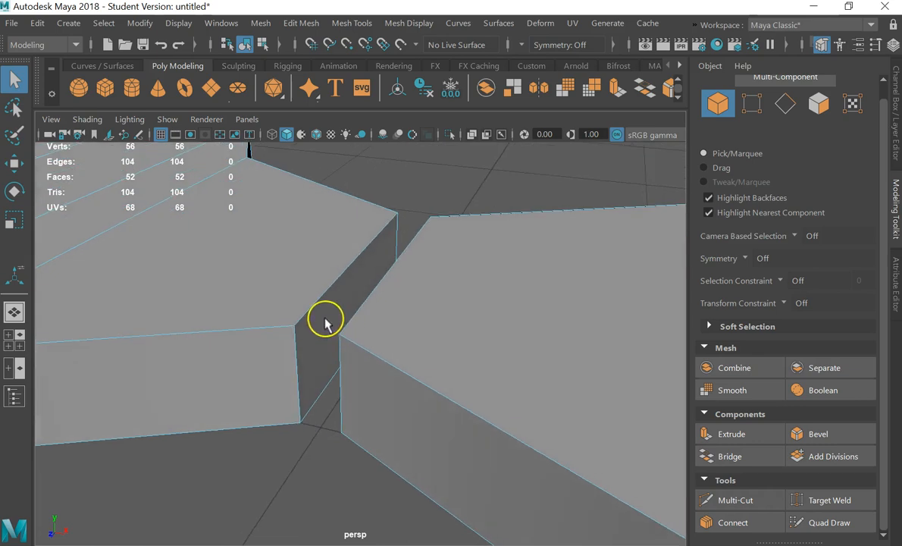
- Select the two facing upper corner vertices at the near end of the centre gap
right_click(326, 318)
right_click_drag(302, 129, 244, 97)
left_click(286, 334)
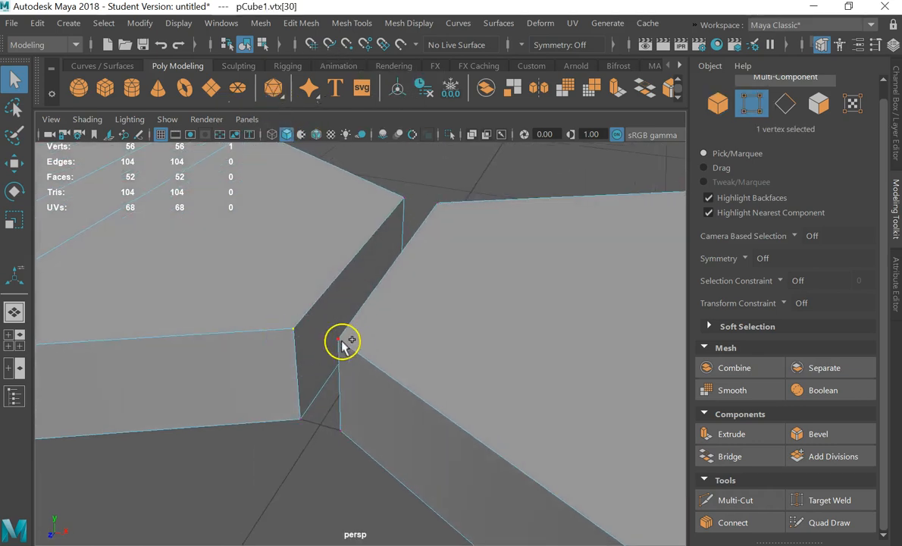
left_click(336, 345, "shift")
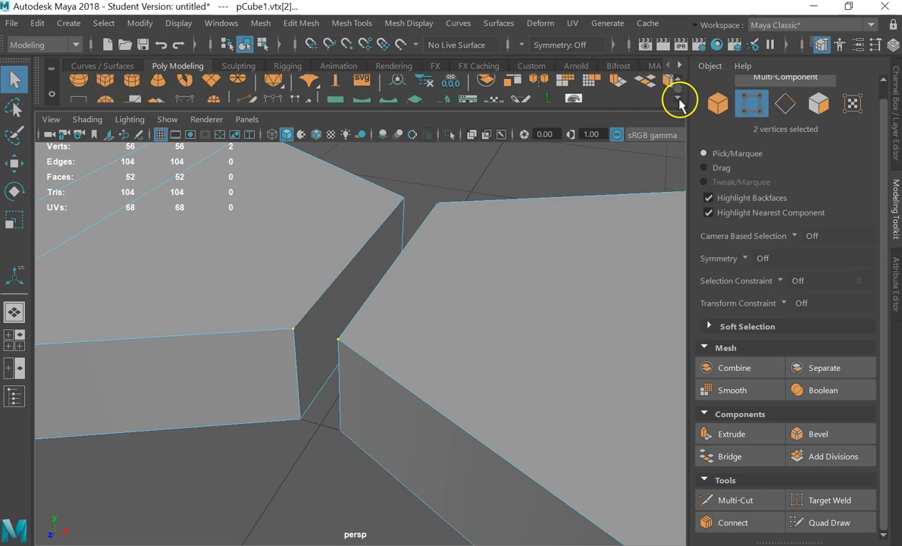
- Float the Poly Modeling shelf as a separate window and enlarge it so both rows of tools fit
left_click(680, 98)
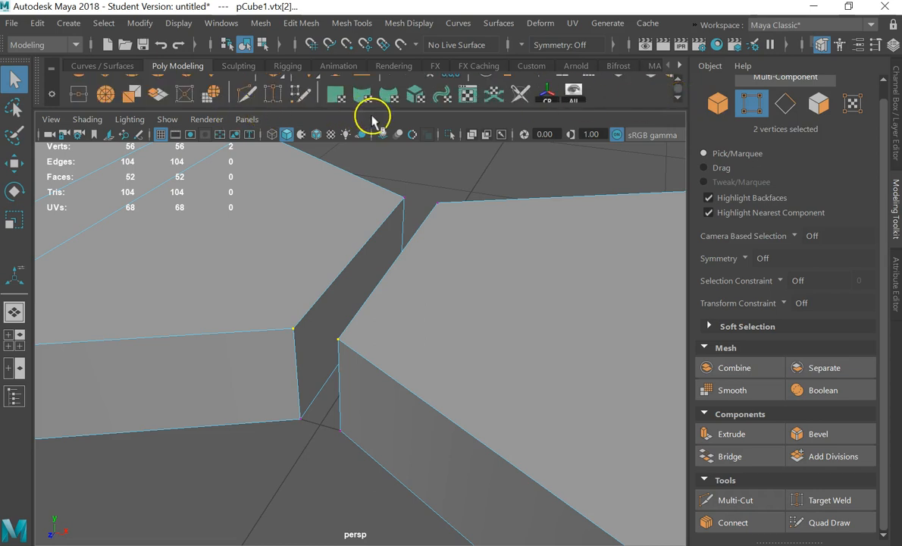
left_click_drag(34, 75, 87, 322)
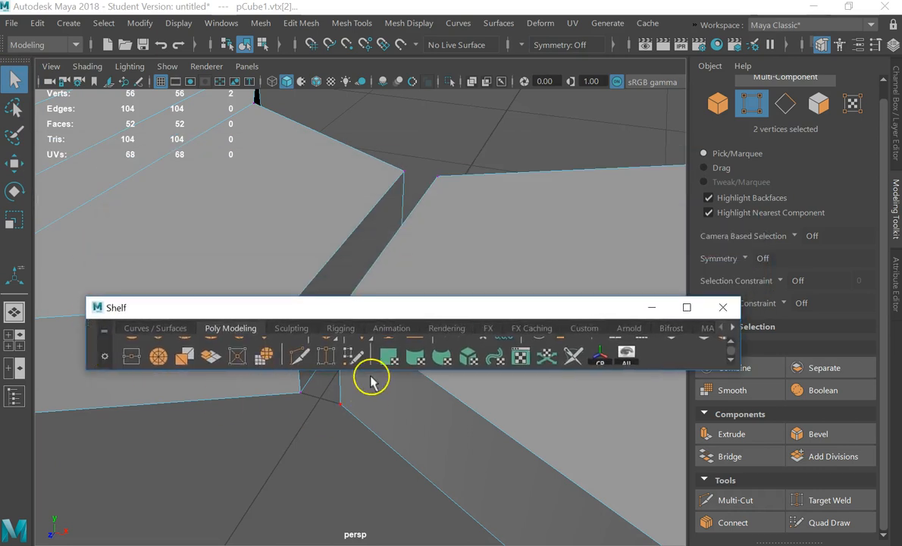
left_click_drag(375, 371, 377, 480)
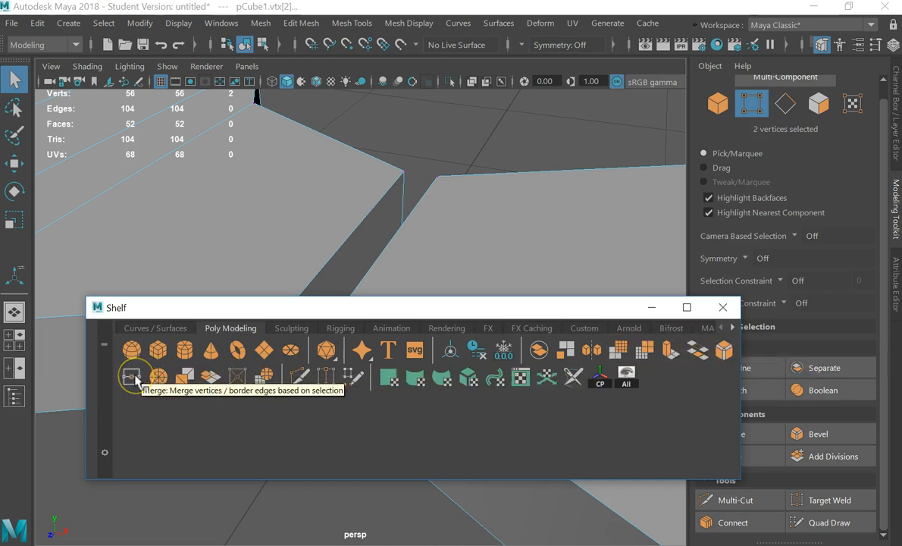
left_click_drag(282, 308, 257, 416)
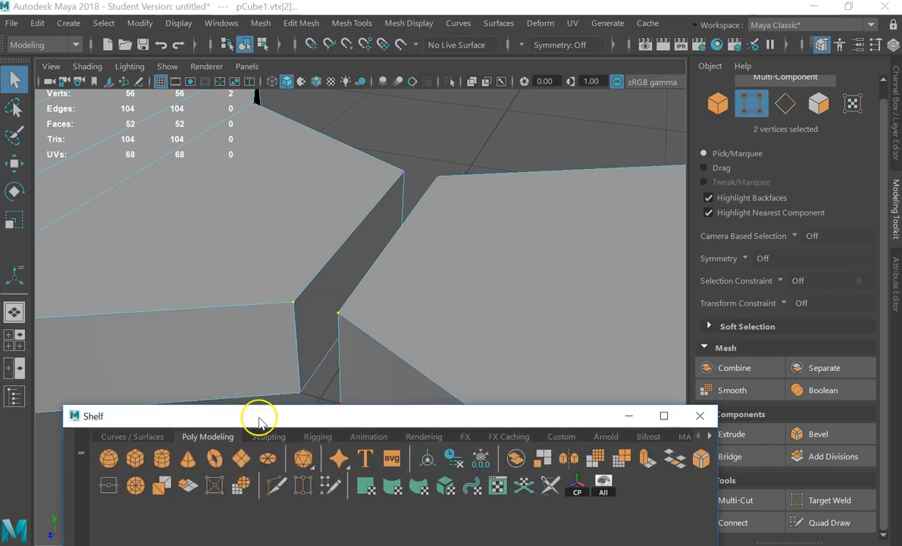
- Merge the selected vertex pair, and likewise the facing pair directly below it, with distance threshold 0.01
left_click(107, 485)
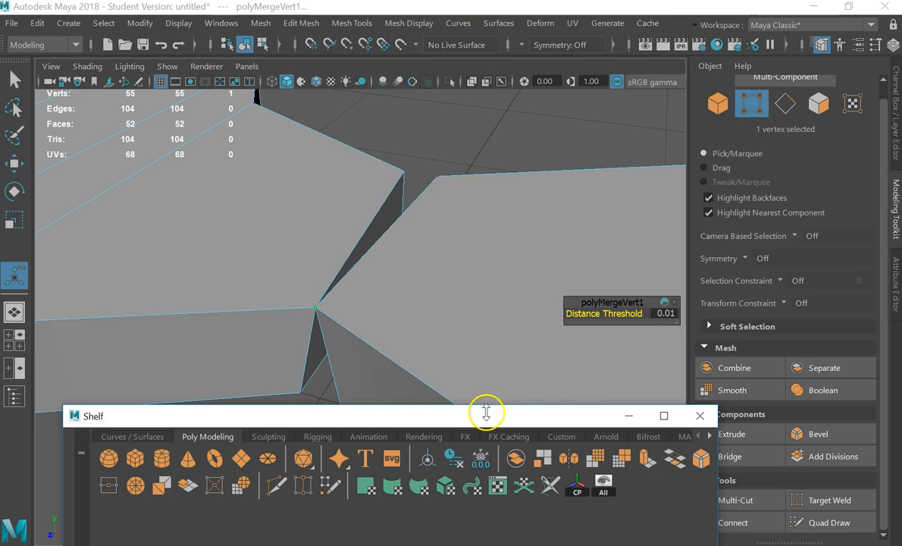
left_click_drag(450, 417, 516, 107)
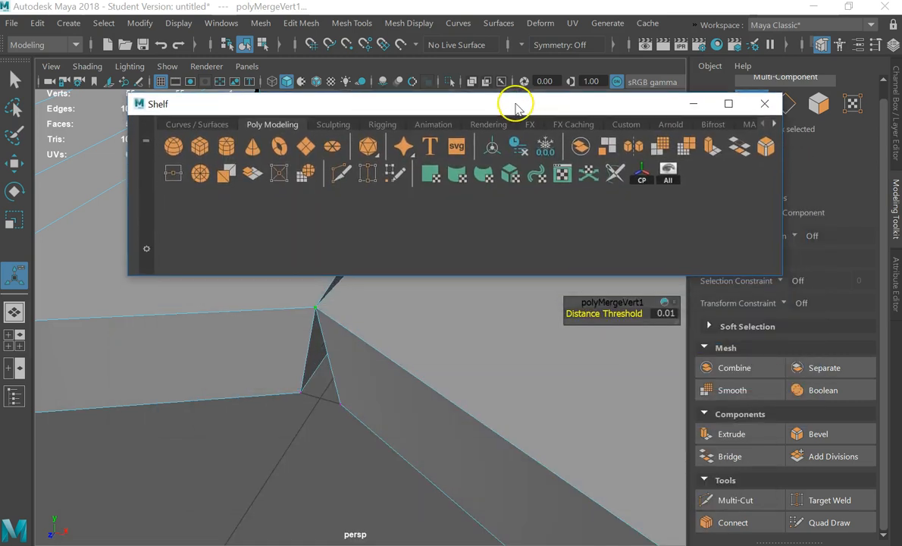
left_click_drag(269, 399, 379, 441, "alt")
left_click(294, 394)
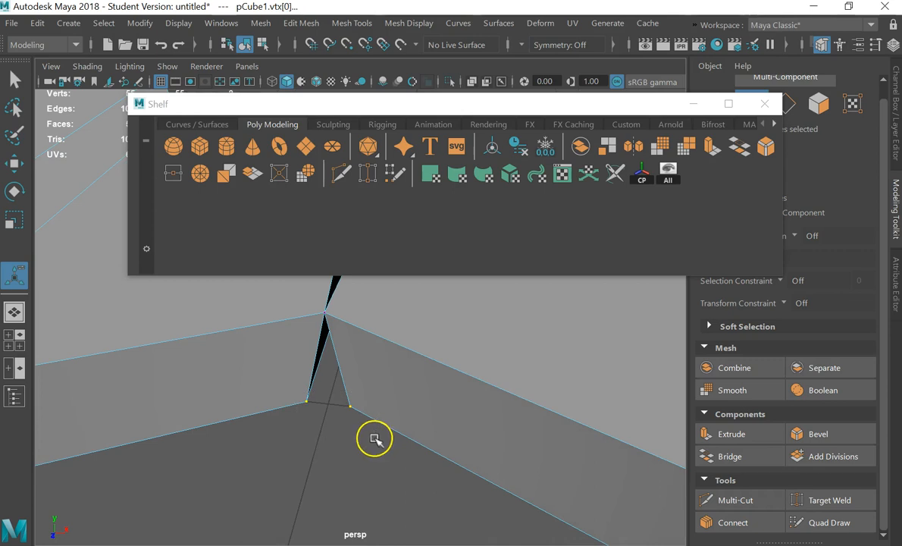
key("g")
scroll(344, 410, "down", 3)
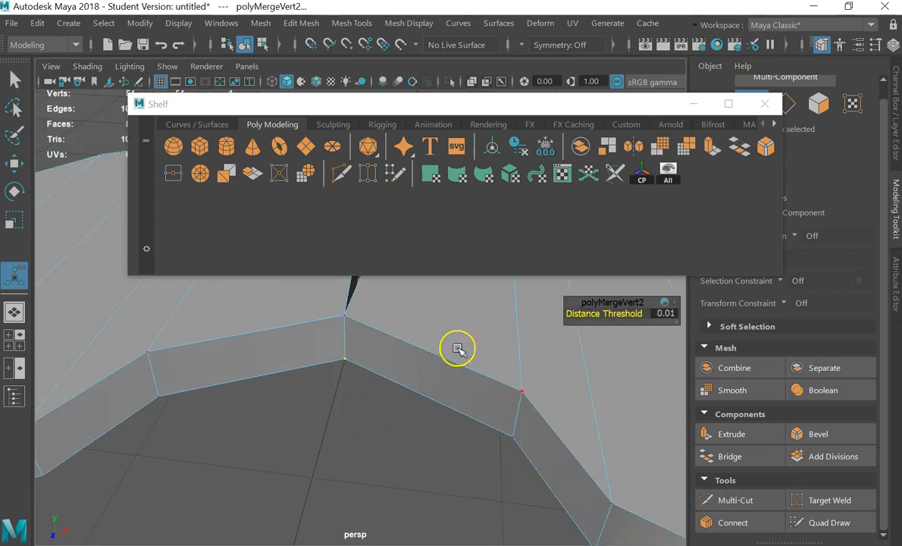
- Merge the upper and lower facing vertex pairs at the other end of the centre gap with distance threshold 0.01
middle_click_drag(457, 349, 357, 513, "alt")
left_click_drag(356, 513, 55, 430, "alt")
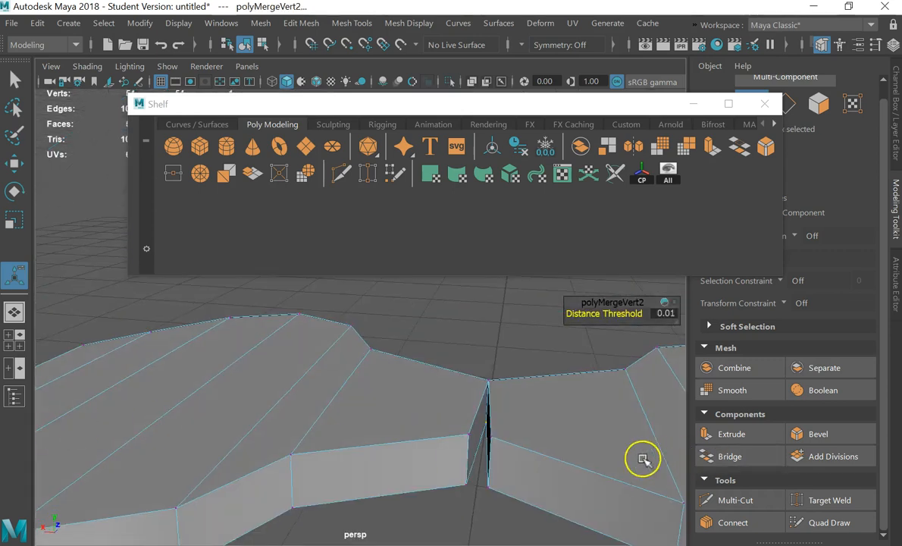
left_click_drag(643, 458, 657, 484, "alt")
left_click(447, 410)
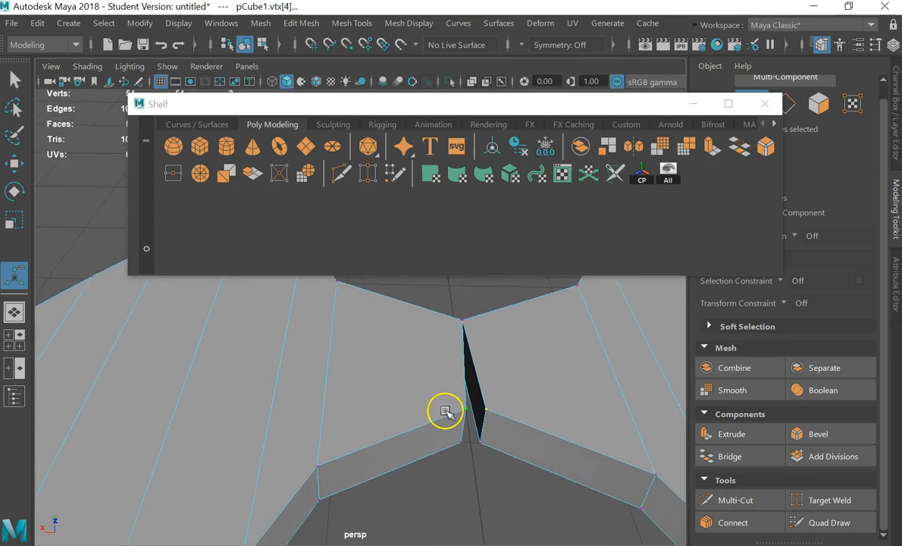
key("g")
left_click_drag(464, 442, 455, 444)
key("g")
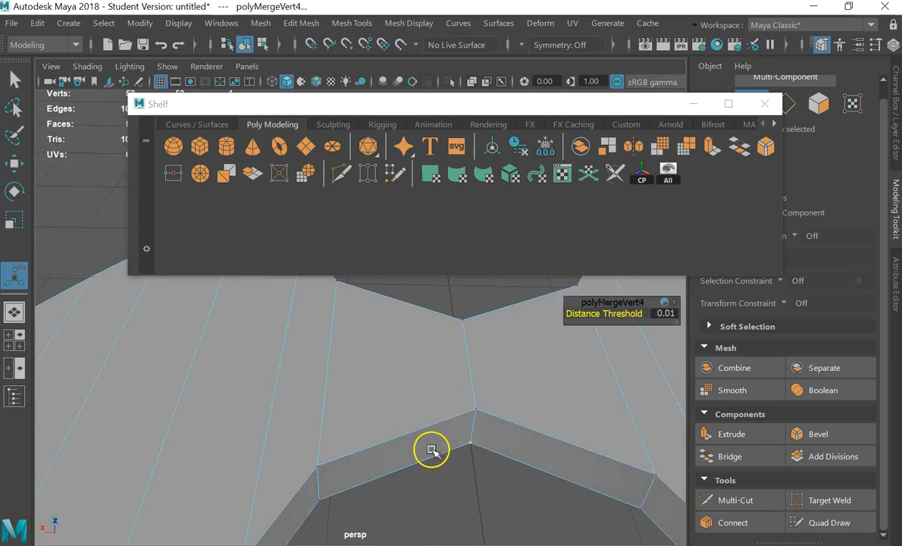
- Preview the merged mesh smoothed, examine the centre seam up close and return to the unsmoothed display
right_click_drag(495, 377, 532, 72, "alt")
key("3")
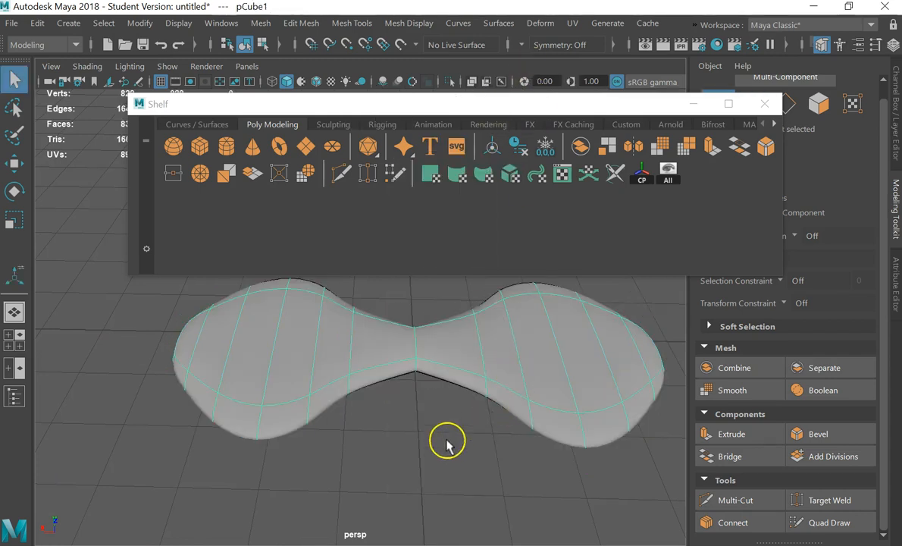
left_click(417, 404)
scroll(442, 332, "up", 2)
scroll(442, 332, "up", 2)
scroll(494, 393, "up", 3)
left_click(439, 454)
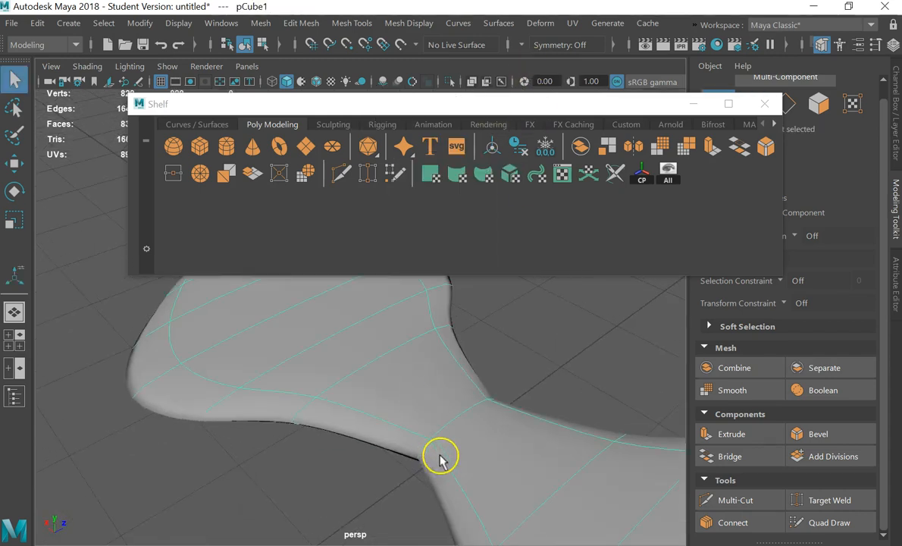
key("1")
left_click_drag(463, 443, 536, 434, "alt")
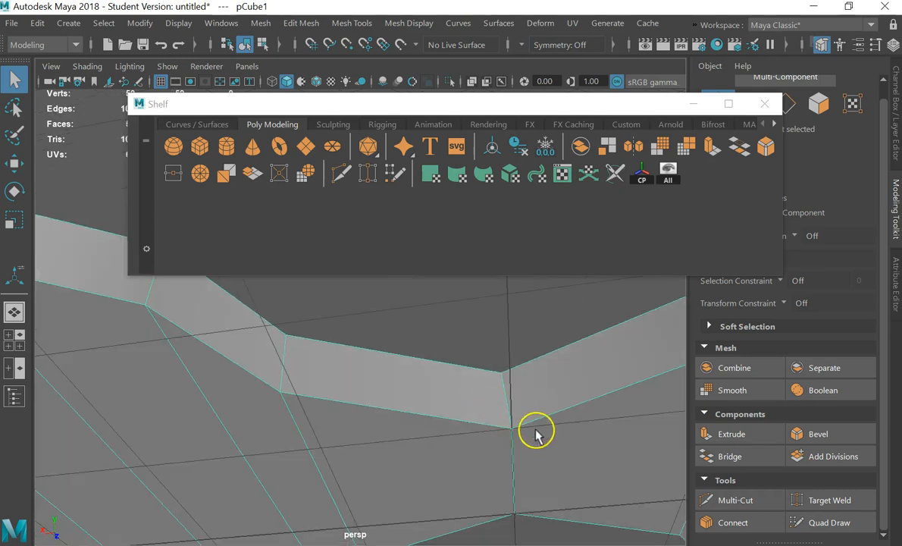
- Select a merged vertex on the centre seam, check it in the smoothed preview and activate the Move tool on it
right_click_drag(529, 422, 464, 96)
key("3")
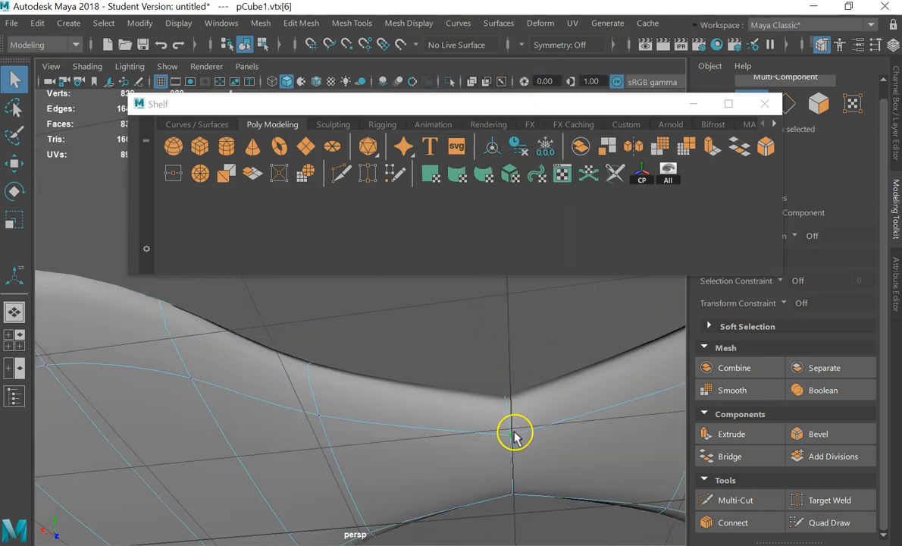
key("1")
key("r")
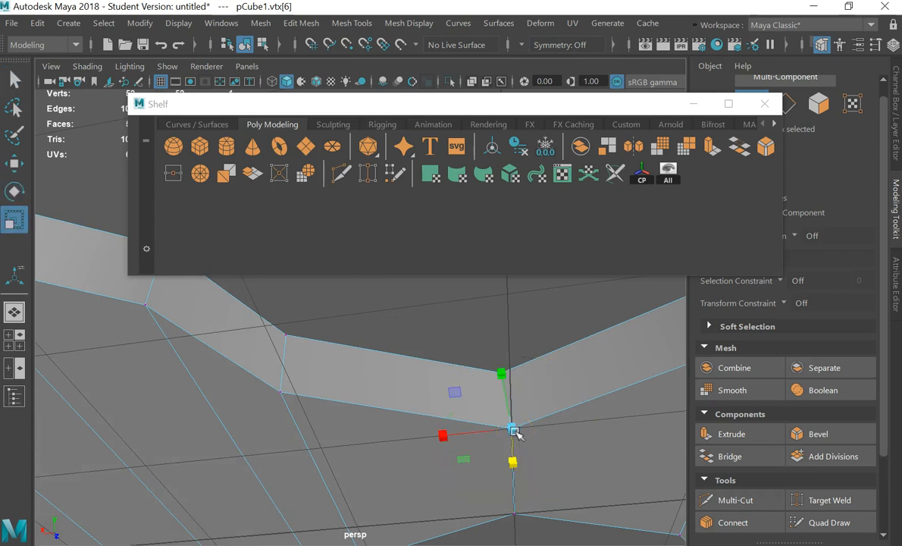
key("e")
key("r")
key("e")
key("w")
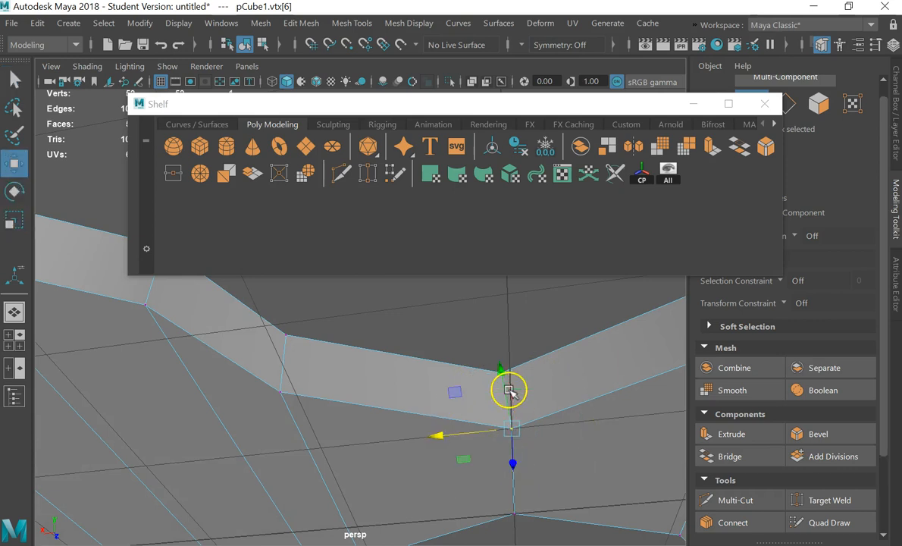
left_click_drag(504, 375, 509, 347)
left_click_drag(531, 456, 476, 410)
- Select the other merged centre vertices one by one to check that each joins both halves
left_click(521, 526)
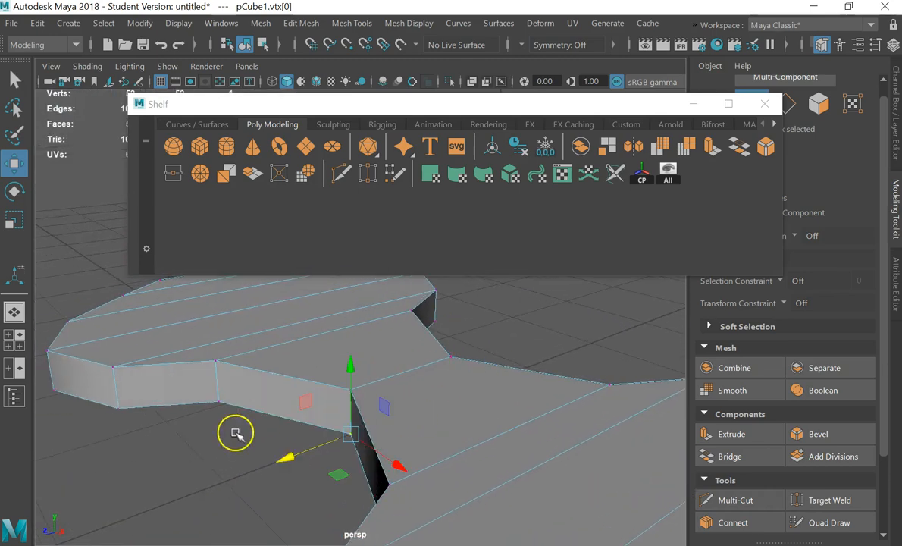
left_click_drag(235, 433, 328, 400, "alt")
left_click(425, 335)
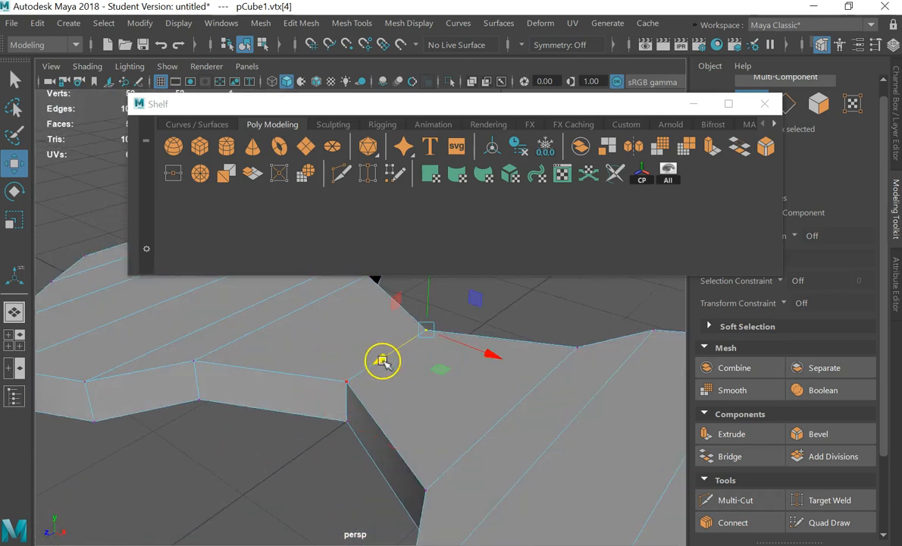
left_click(341, 377)
- Return to whole-object selection and examine the complete joined mesh from several angles
right_click_drag(343, 335, 288, 379, "alt")
left_click_drag(288, 379, 386, 393, "alt")
left_click_drag(486, 359, 543, 467, "alt")
right_click_drag(544, 467, 611, 108)
right_click_drag(513, 380, 420, 383, "alt")
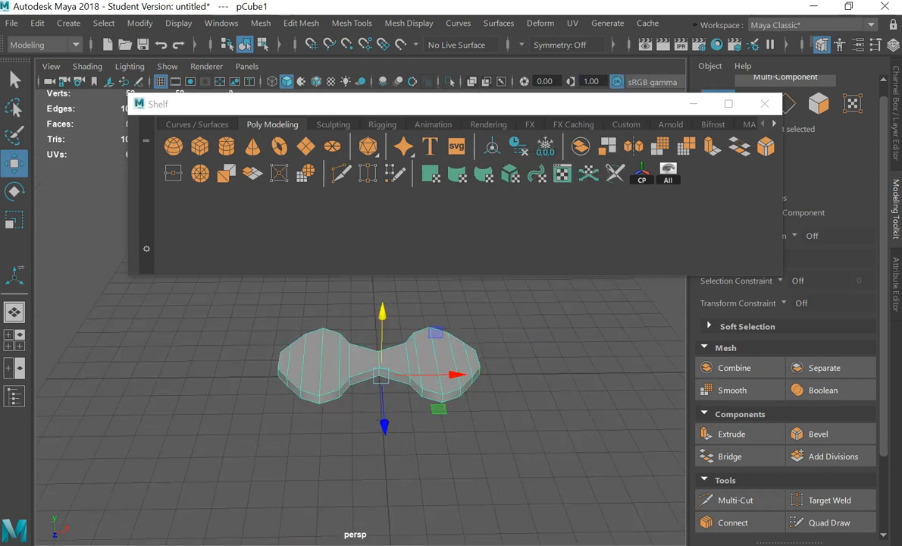
scroll(488, 448, "down", 4)
scroll(488, 447, "up", 4)
left_click_drag(486, 445, 365, 443, "alt")
right_click_drag(372, 376, 447, 74)
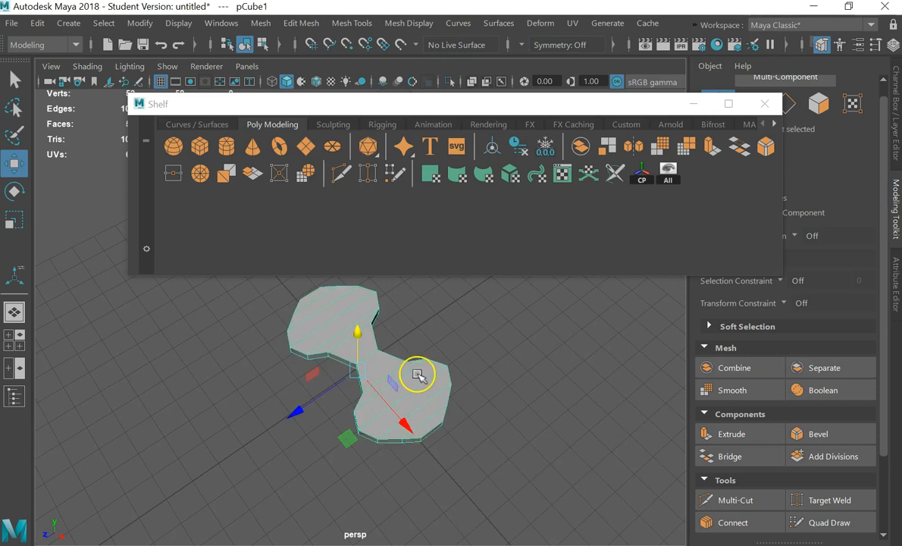
- Preview the whole joined mesh smoothed and return it to the unsmoothed display
key("3")
left_click_drag(461, 350, 494, 353, "alt")
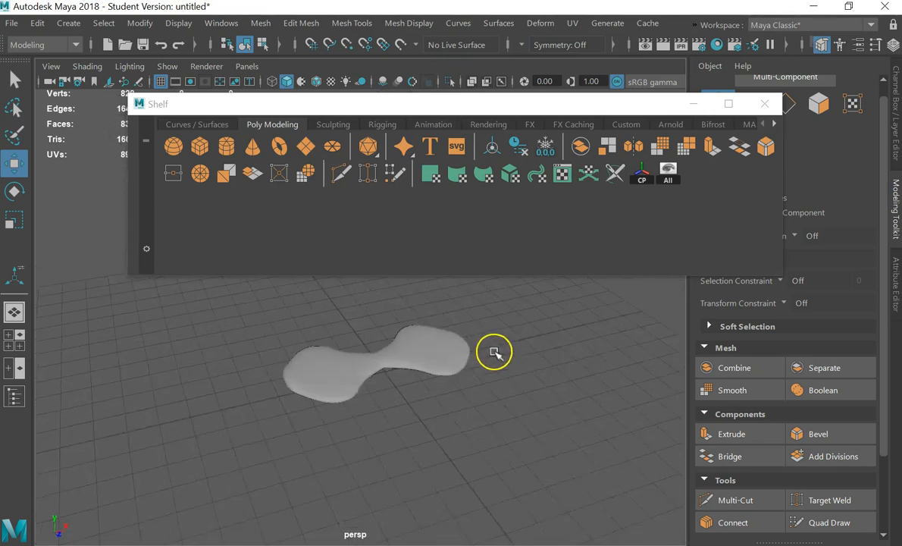
left_click(308, 372)
key("1")
left_click_drag(338, 374, 297, 389, "alt")
scroll(288, 358, "up", 5)
- In the top view, slice the whole mesh lengthwise with two parallel Multi-Cut lines near its middle
key("space")
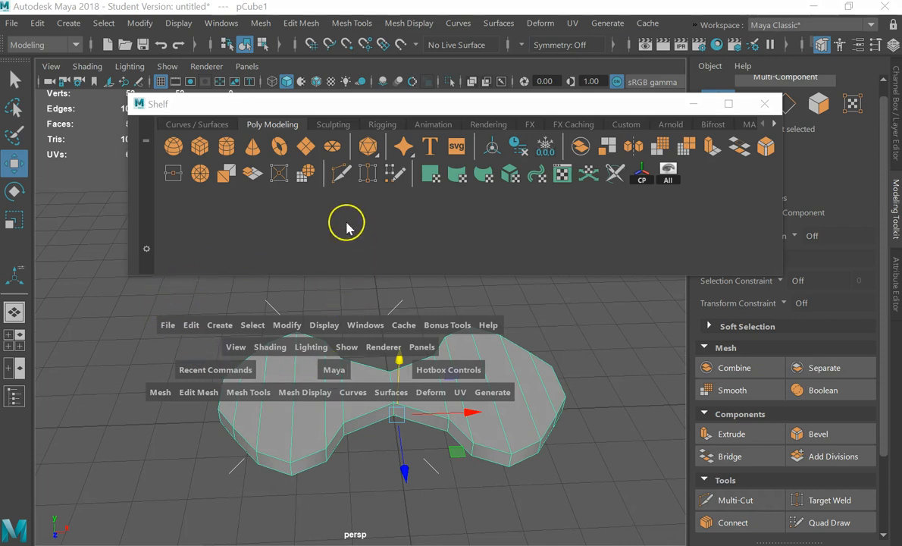
left_click(340, 173)
left_click_drag(241, 383, 336, 382, "alt")
left_click_drag(393, 351, 365, 309, "alt")
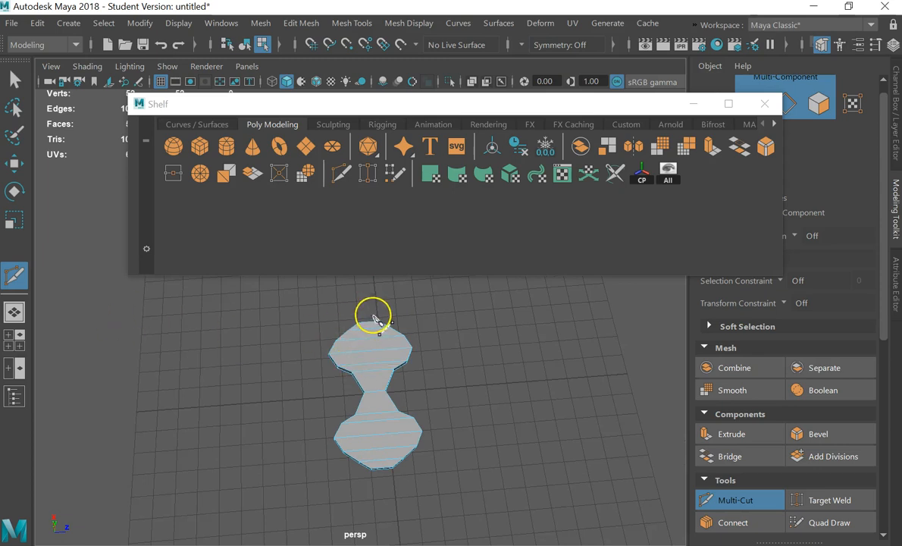
key("space")
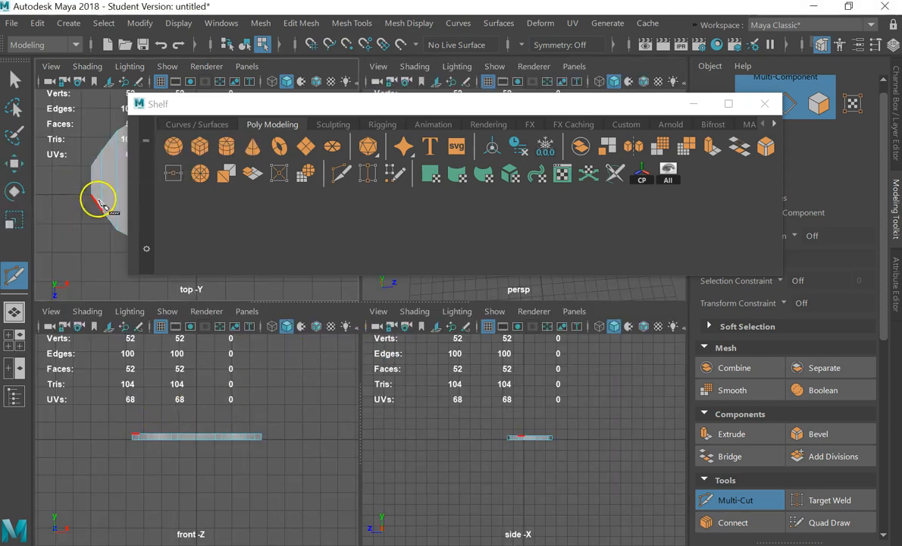
key("space")
middle_click_drag(383, 352, 426, 442, "alt")
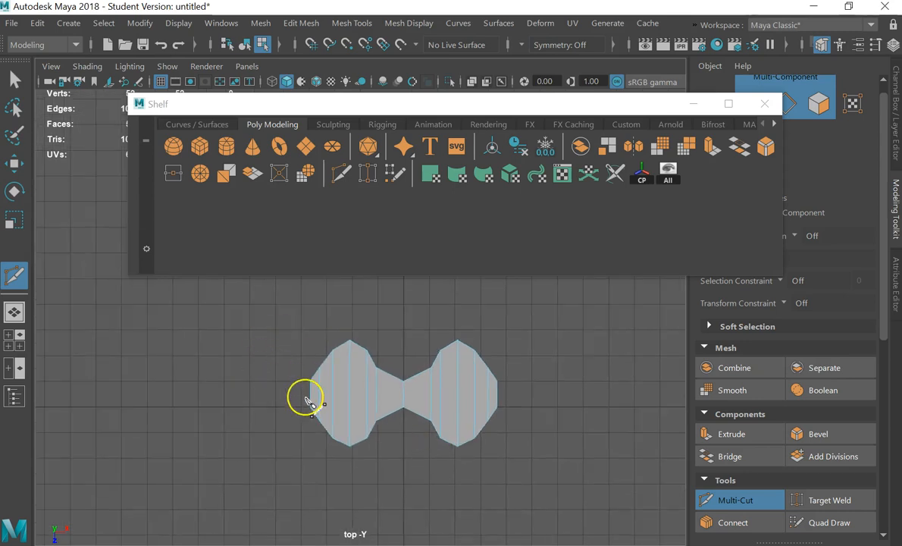
left_click_drag(361, 390, 564, 385)
left_click_drag(401, 413, 549, 406)
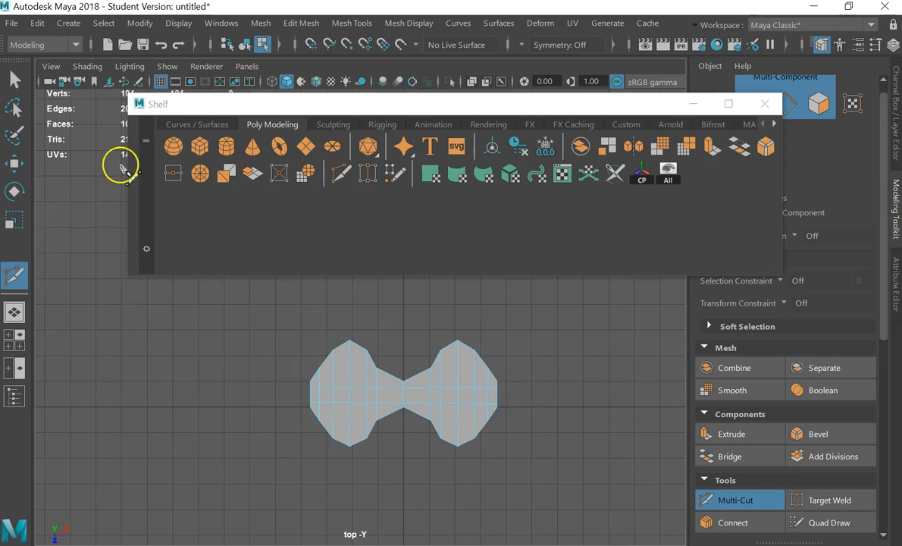
- Select the row of top faces between the two cuts, excluding the outermost ones, and return to the perspective view
left_click(15, 83)
scroll(358, 376, "up", 5)
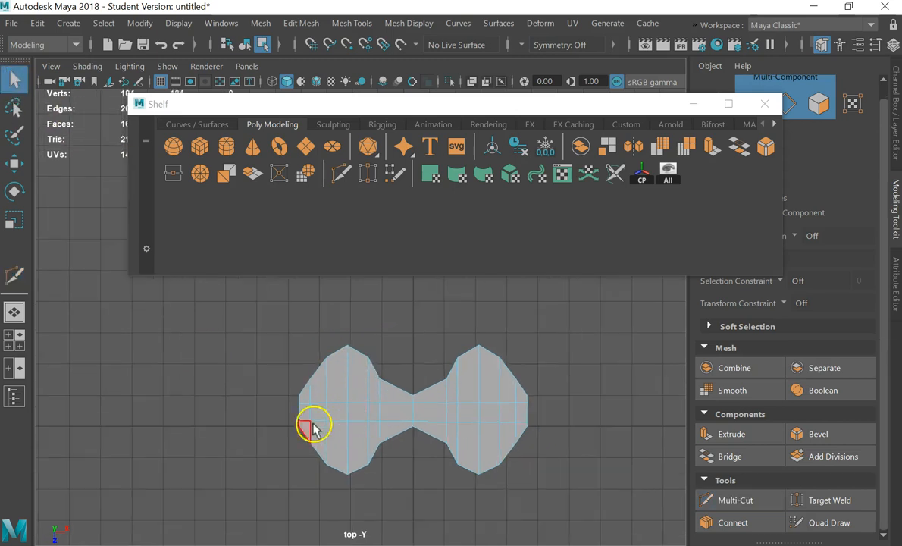
mouse_move(307, 445)
left_mouse_down()
mouse_move(570, 442)
mouse_move(445, 449)
left_mouse_up()
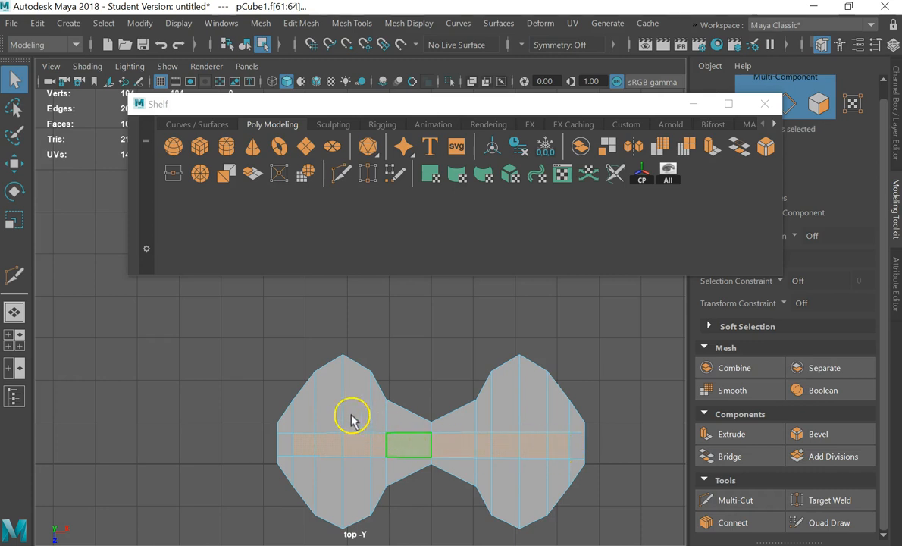
key("space")
key("space")
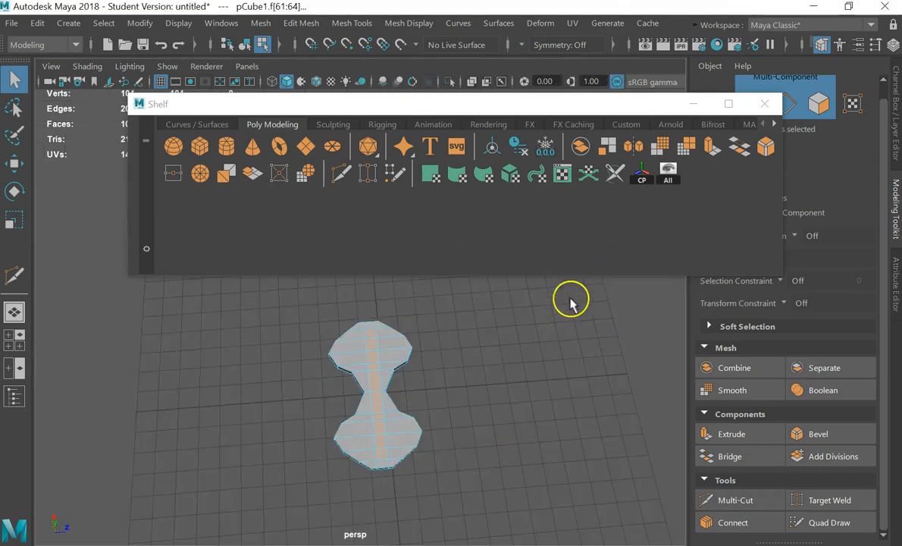
- Raise the selected row of top faces slightly and preview the whole mesh smoothed
left_click_drag(570, 302, 436, 350, "alt")
key("w")
left_click_drag(374, 366, 381, 354)
key("3")
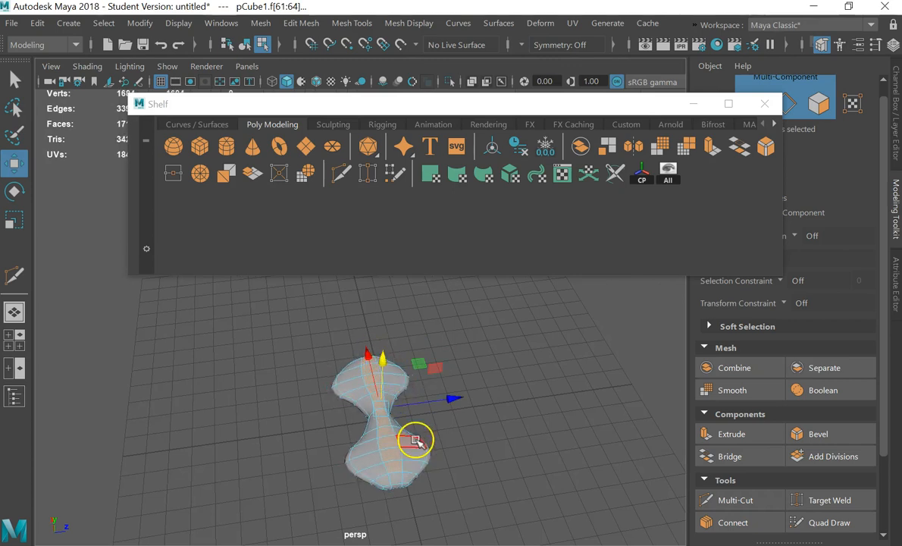
left_click(477, 416)
- Move an edge at the end of the near lobe slightly outward along the X axis, with face selection enabled
left_click_drag(471, 417, 390, 418, "alt")
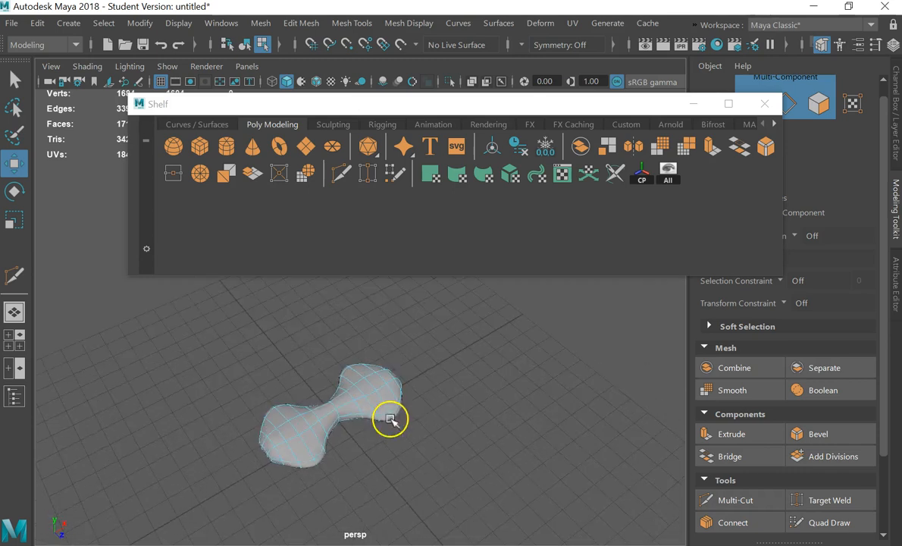
scroll(391, 418, "up", 4)
left_click_drag(333, 415, 439, 389, "alt")
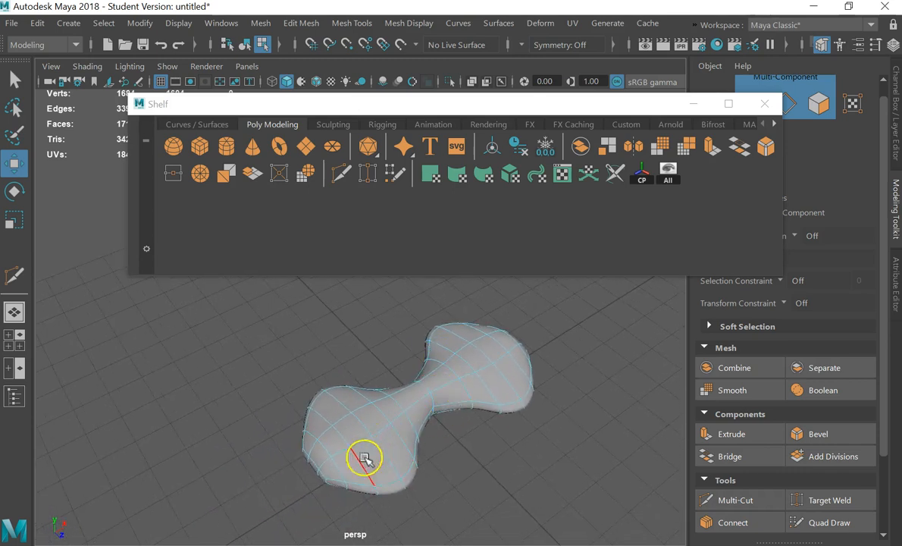
scroll(286, 476, "up", 3)
left_click_drag(287, 476, 397, 384, "alt")
left_click(333, 436)
right_click_drag(397, 384, 397, 144)
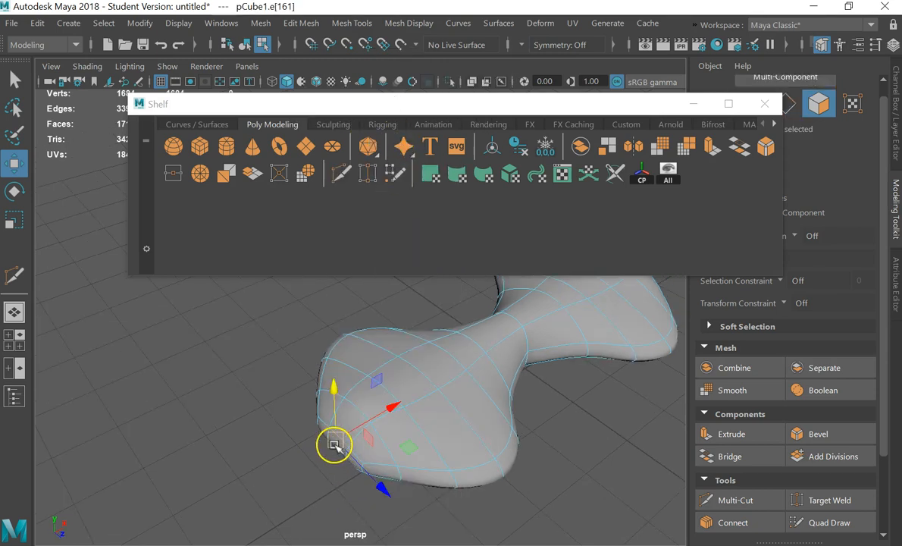
left_click_drag(393, 405, 371, 414)
left_click_drag(566, 377, 326, 462, "alt")
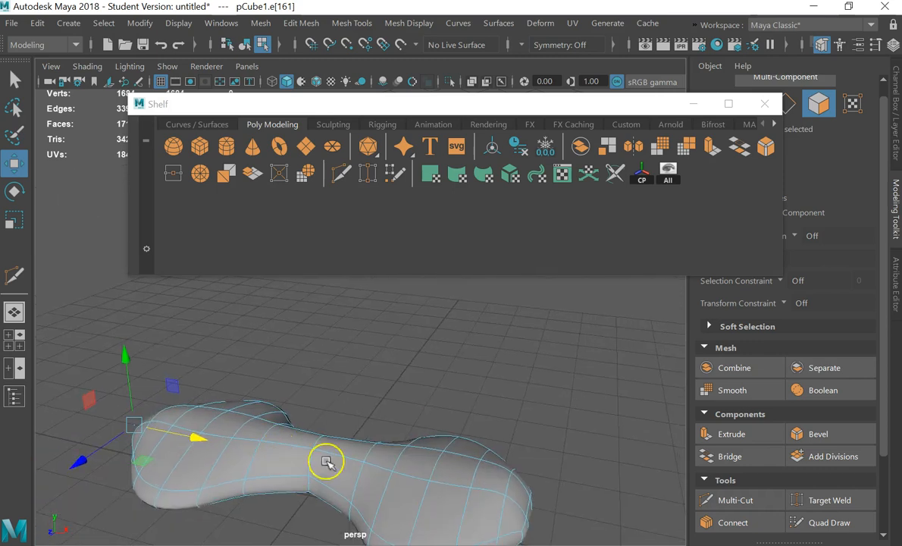
- Select the top faces across the narrow neck between the lobes and scale them down vertically to flatten it
left_click(538, 516)
left_click_drag(583, 532, 285, 456)
mouse_move(211, 447)
left_mouse_down()
mouse_move(677, 384)
mouse_move(570, 399)
mouse_move(562, 445)
mouse_move(486, 417)
mouse_move(451, 475)
mouse_move(562, 419)
mouse_move(461, 368)
mouse_move(463, 395)
mouse_move(464, 380)
mouse_move(383, 427)
mouse_move(471, 451)
mouse_move(457, 473)
mouse_move(385, 465)
mouse_move(395, 406)
mouse_move(383, 388)
mouse_move(439, 533)
mouse_move(415, 486)
left_mouse_up()
scroll(632, 395, "down", 3)
left_click(409, 505)
left_click(377, 447)
left_click_drag(451, 344, 430, 363, "alt")
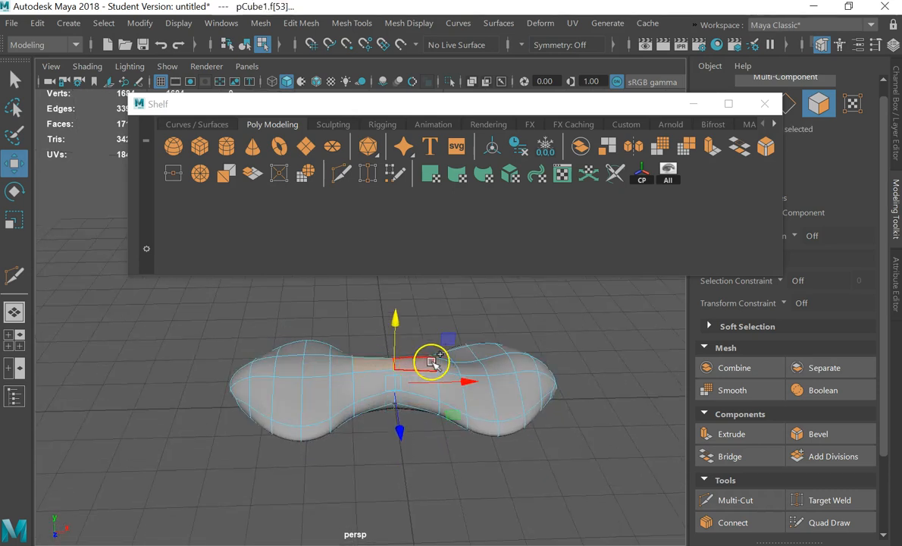
left_click_drag(399, 317, 399, 326)
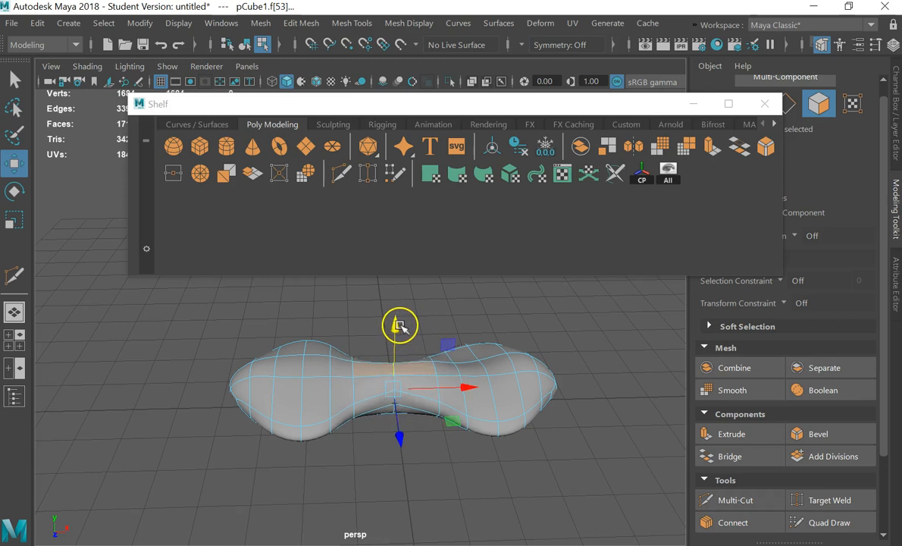
key("e")
key("r")
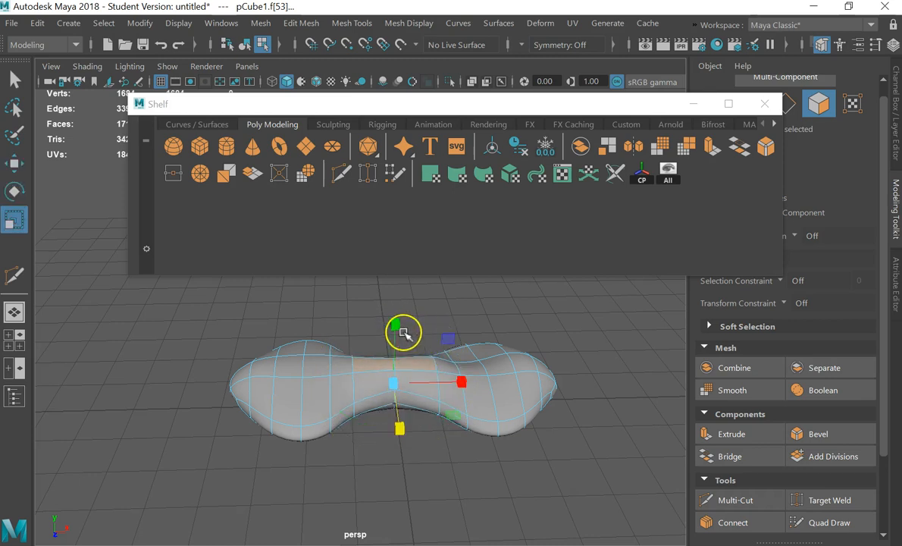
left_click_drag(392, 327, 390, 356)
- Raise individual top faces one by one between the neck and the middle of one lobe
left_click(473, 368)
key("w")
left_click_drag(479, 312, 476, 300)
left_click(576, 302)
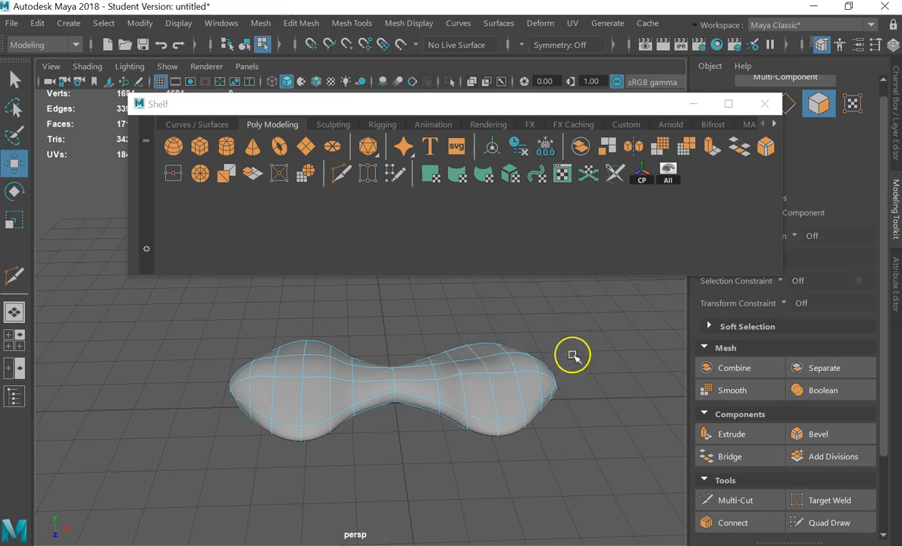
scroll(571, 360, "up", 3)
left_click(560, 385)
left_click_drag(557, 317, 562, 310)
left_click(477, 384)
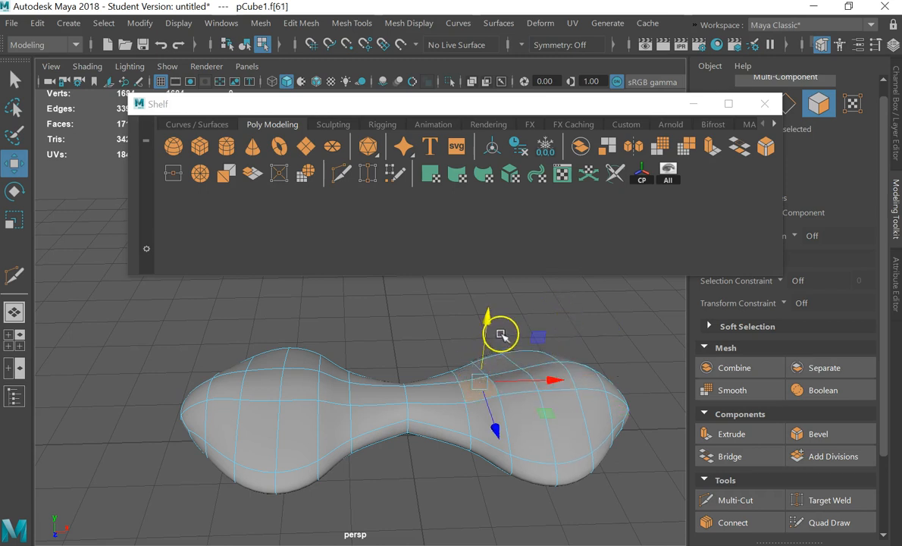
left_click(526, 383)
left_click_drag(526, 335, 559, 330)
left_click(550, 374)
left_click_drag(516, 324, 516, 313)
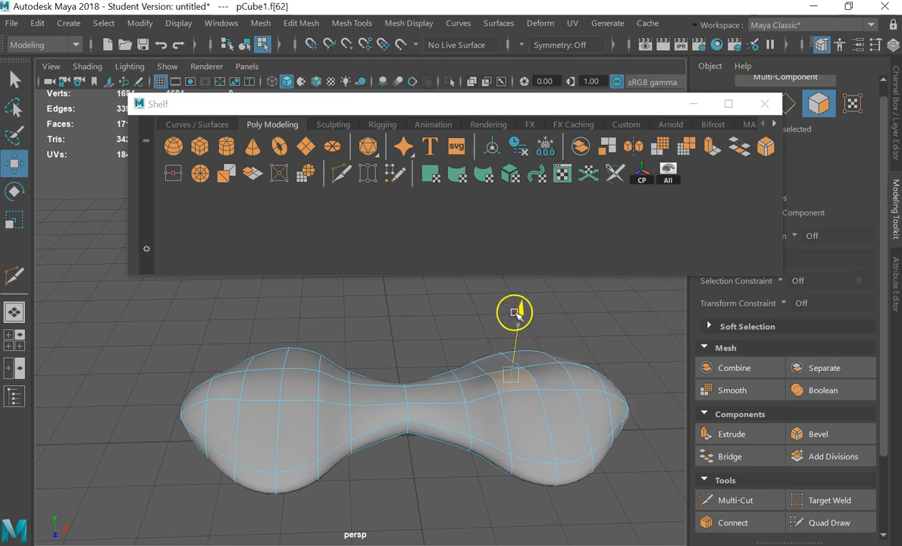
- Return to whole-object selection and select the complete mesh
left_click_drag(407, 409, 395, 442, "alt")
middle_click_drag(394, 442, 426, 543, "alt")
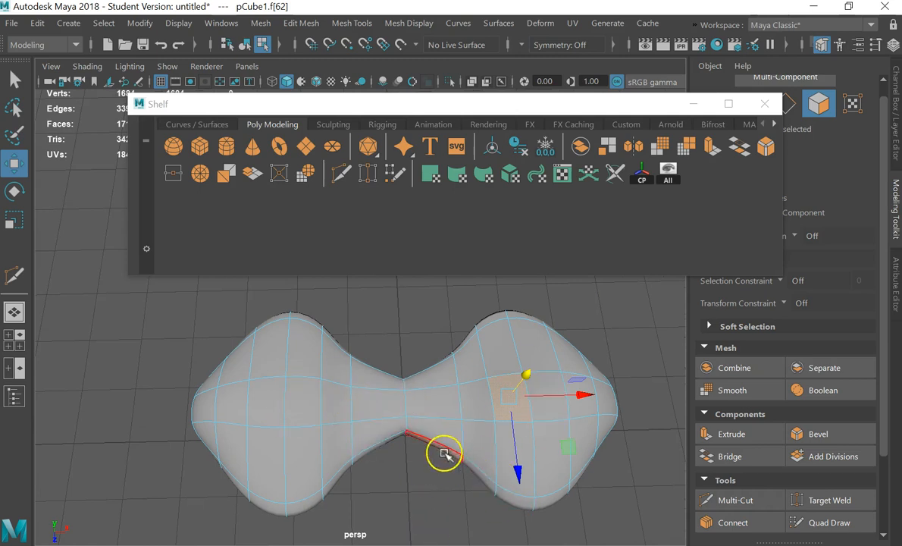
left_click_drag(479, 444, 332, 487, "alt")
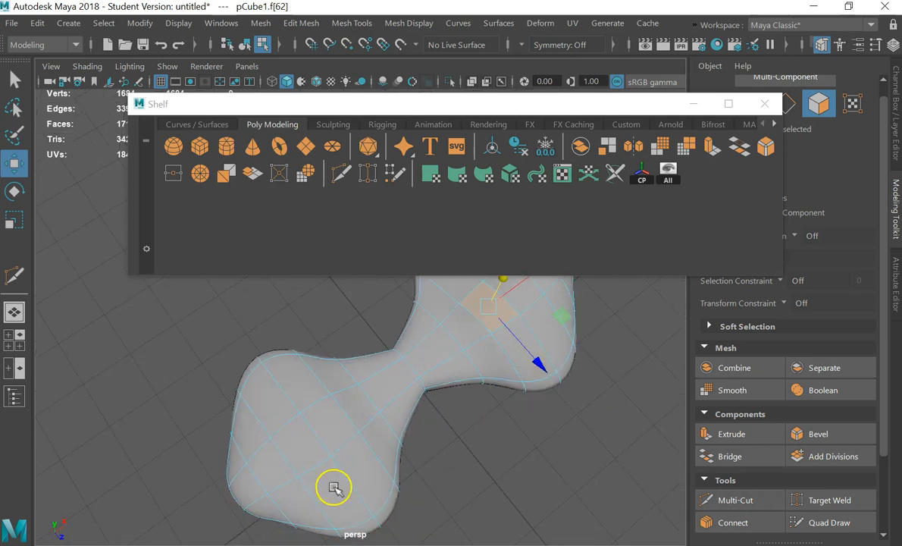
scroll(287, 484, "down", 2)
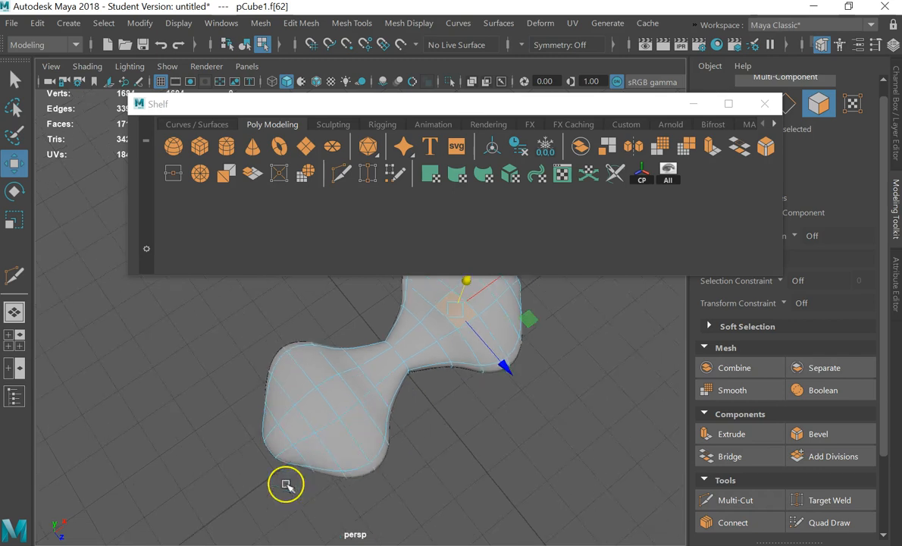
scroll(288, 484, "up", 3)
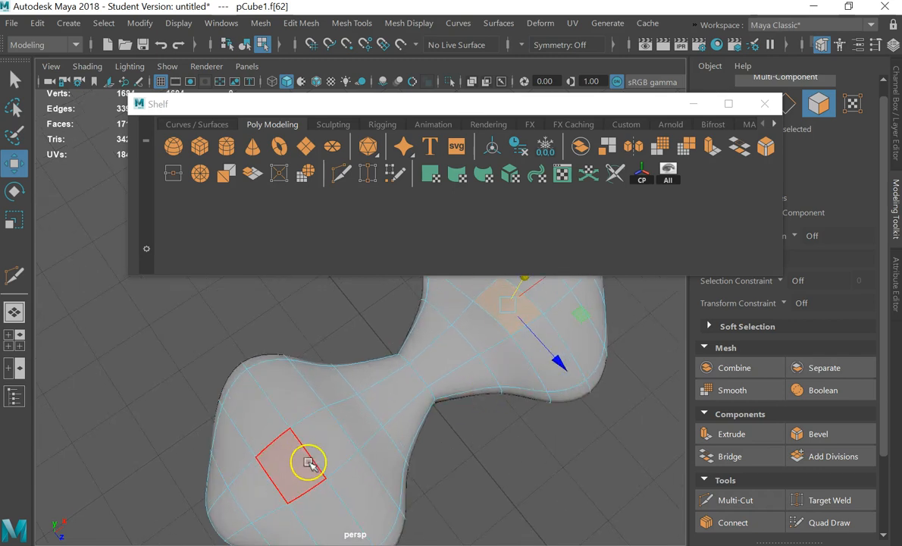
scroll(309, 489, "down", 3)
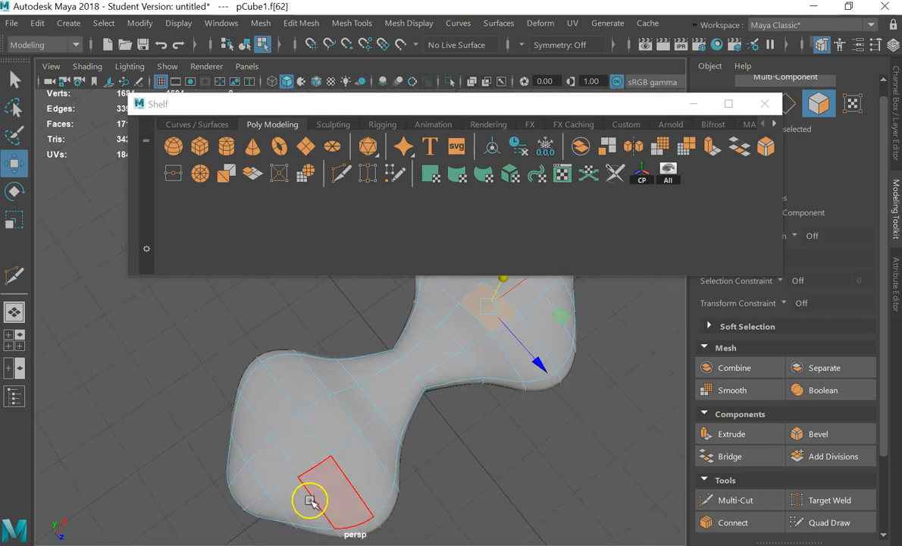
scroll(322, 491, "up", 2)
middle_click_drag(339, 443, 273, 432, "alt")
right_click_drag(456, 347, 529, 78)
left_click(359, 351)
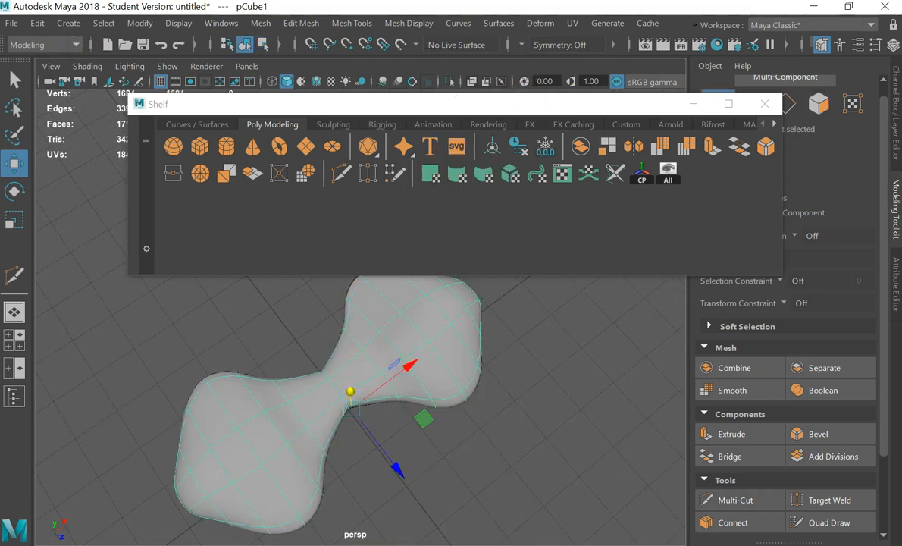
- Send the mesh to Mudbox as a new scene without saving the open one, and keep the imported mesh
left_click(12, 24)
mouse_move(157, 190)
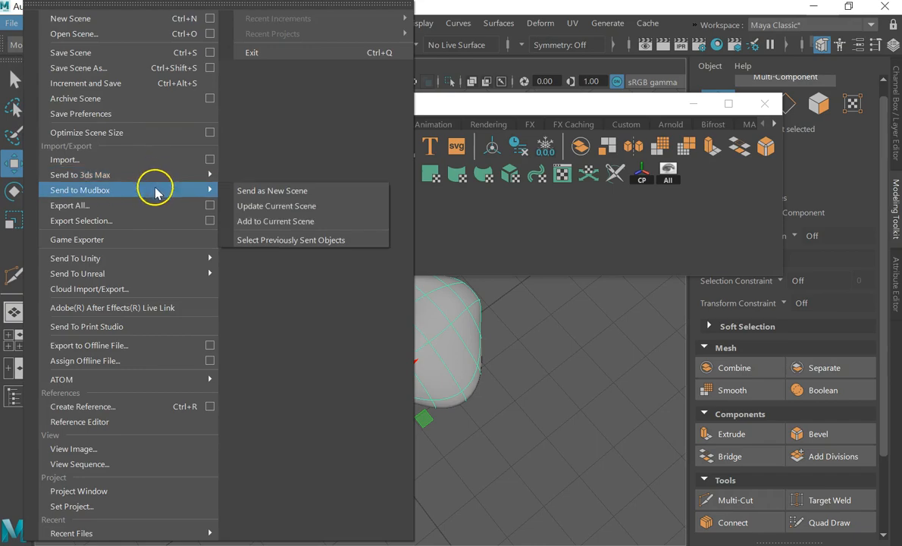
left_click(277, 194)
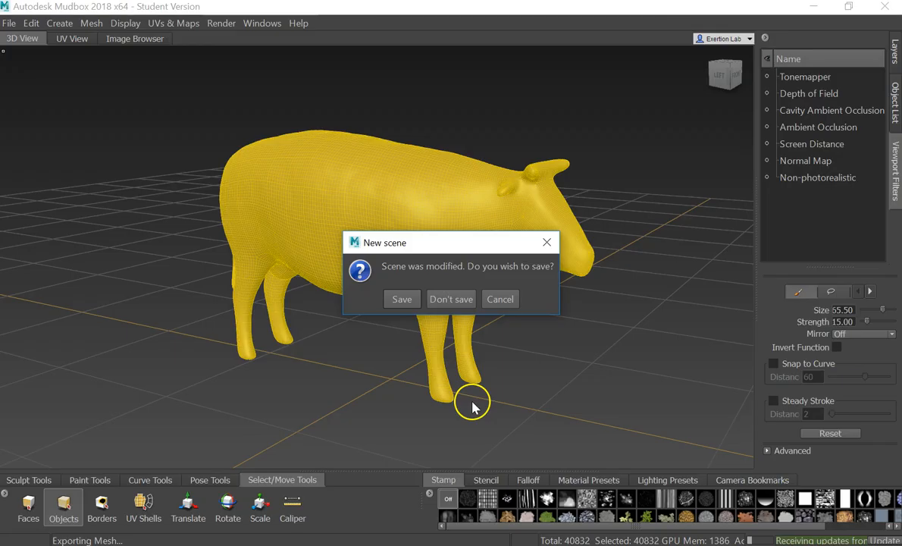
left_click(445, 299)
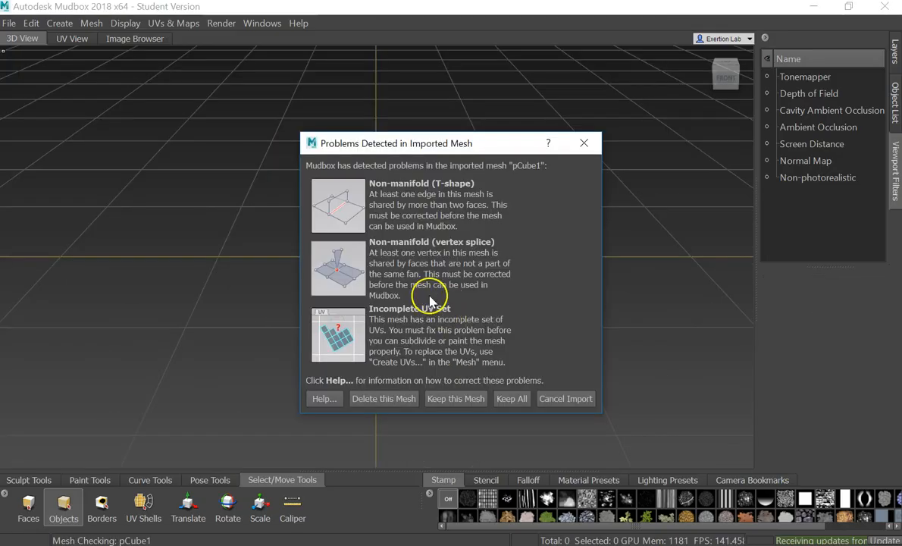
left_click(455, 399)
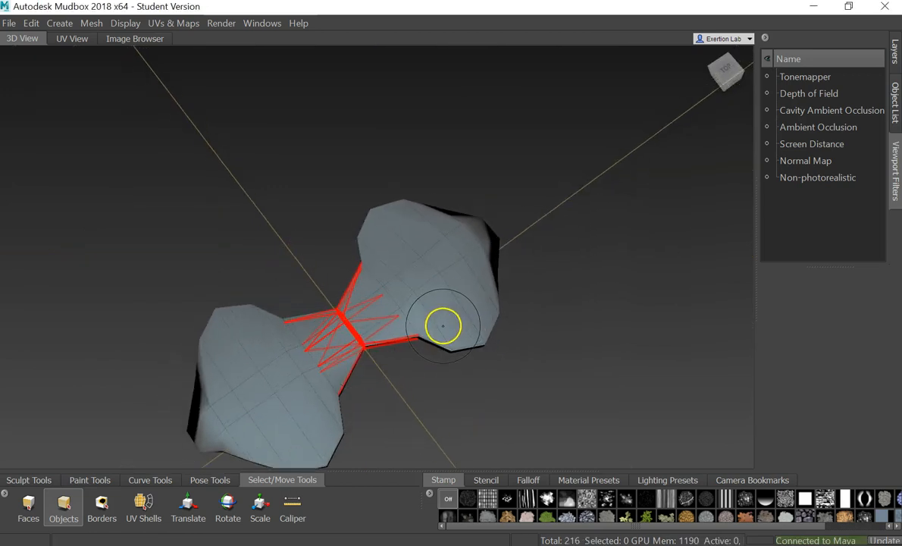
- Try to subdivide the imported mesh in Mudbox, then switch back to Maya
key("shift+d")
left_click(451, 298)
key("alt+Tab")
- Select all faces of one lobe up to the middle of the neck and delete them
left_click(475, 404)
left_click(379, 347)
left_click_drag(458, 411, 410, 375, "alt")
right_click_drag(411, 374, 412, 142)
left_click_drag(350, 306, 565, 498)
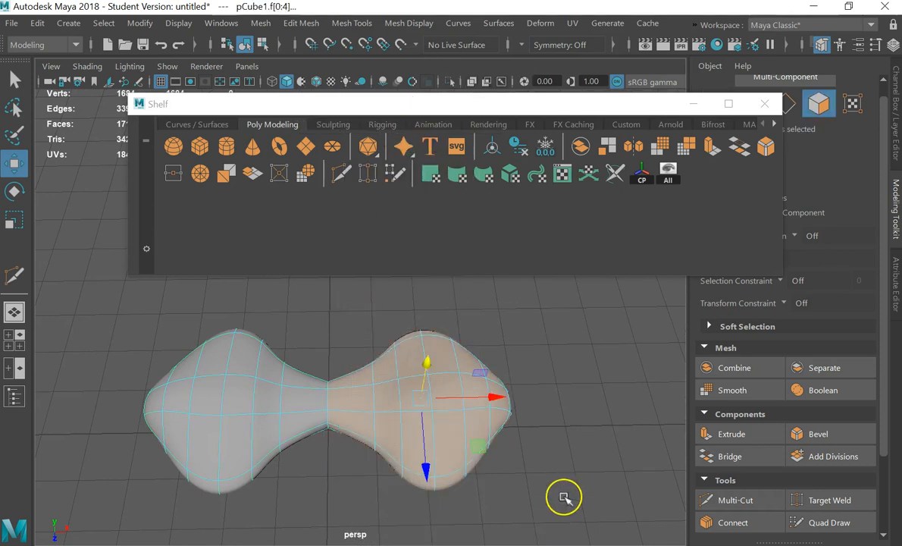
key("Delete")
- Delete the leftover interior faces that close the cut end of the remaining half, leaving the neck open
left_click_drag(352, 482, 282, 433, "alt")
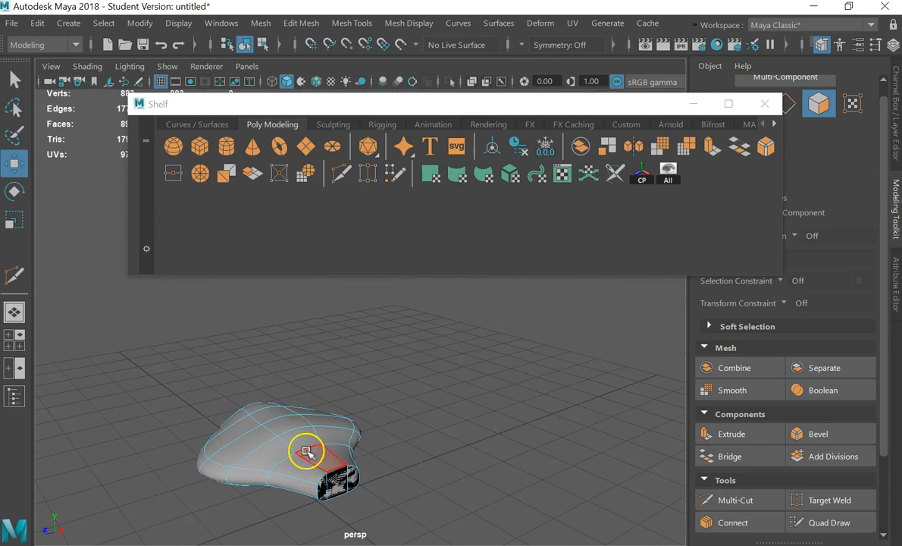
scroll(306, 451, "up", 4)
middle_click_drag(423, 540, 482, 316, "alt")
scroll(425, 385, "up", 4)
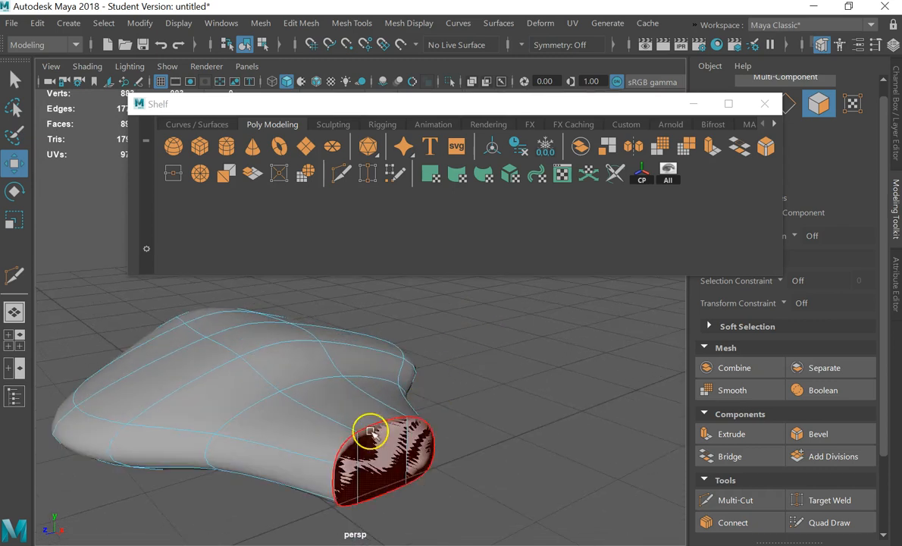
left_click(376, 479)
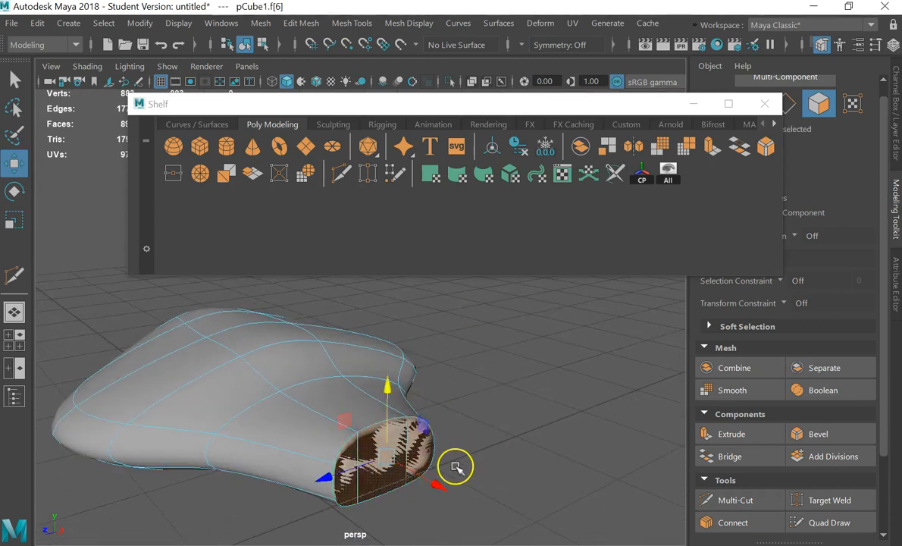
left_click(582, 399)
left_click(407, 442)
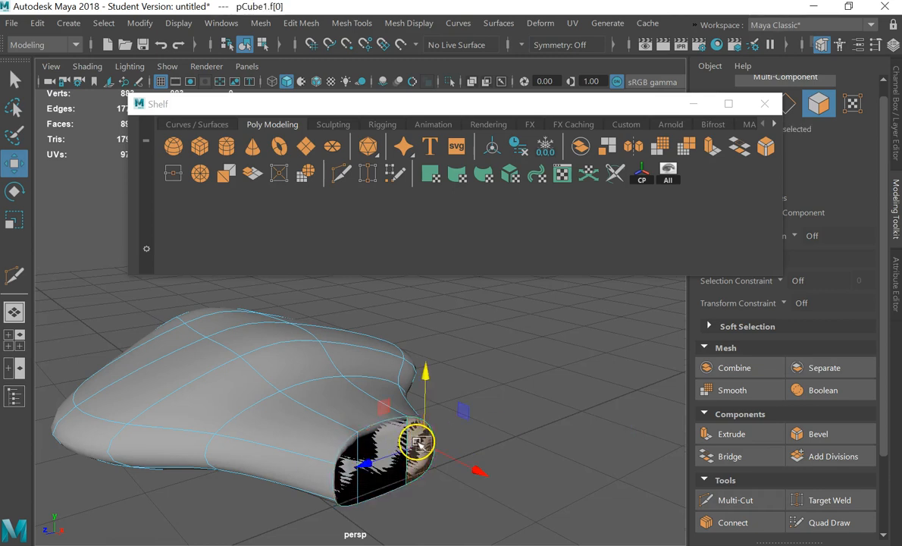
key("Delete")
left_click(392, 455)
key("Delete")
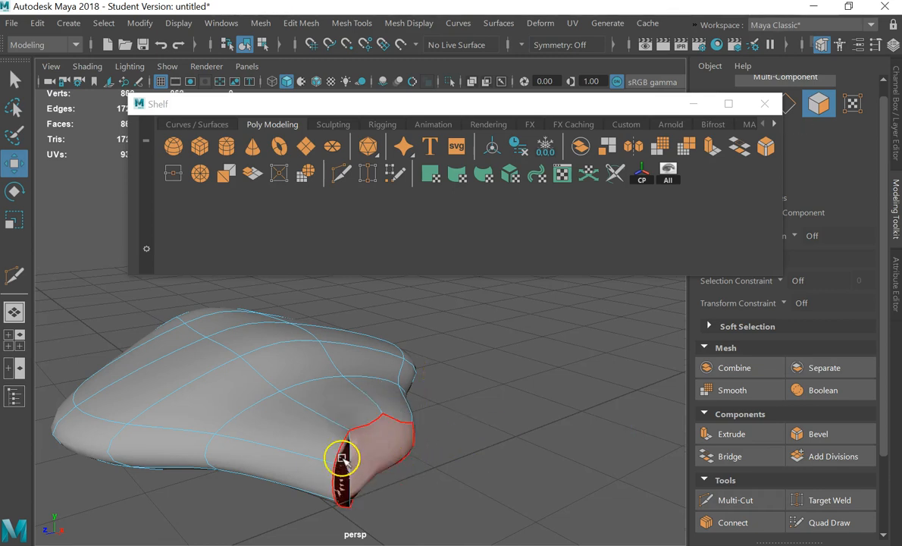
left_click(344, 468)
key("Delete")
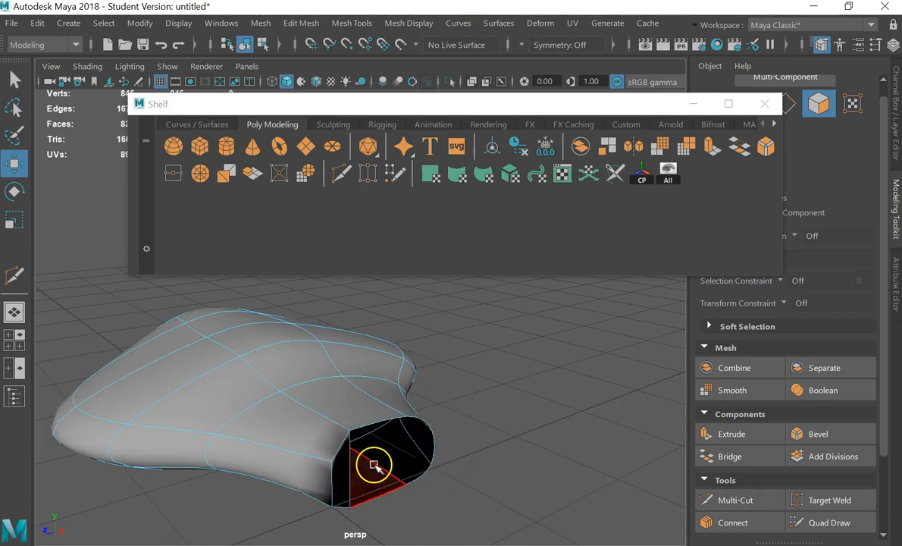
left_click(345, 471)
key("Delete")
- Return to whole-object selection and move the half mesh a little in the negative X direction
scroll(377, 452, "up", 3)
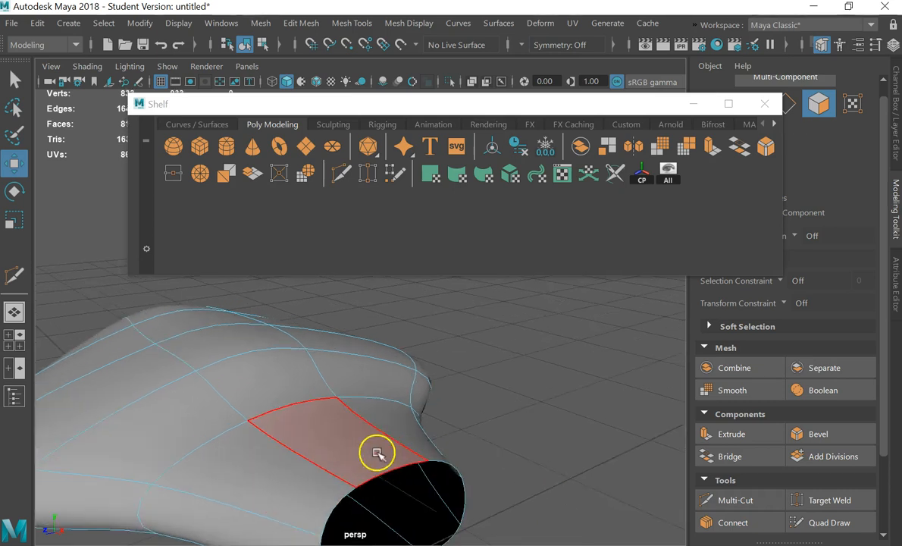
scroll(379, 452, "down", 4)
right_click_drag(317, 376, 364, 84)
left_click(459, 373)
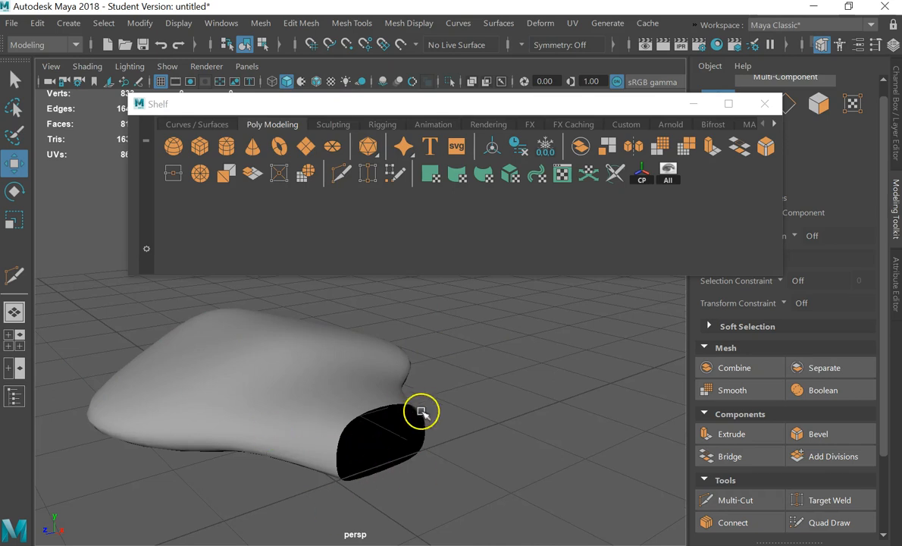
scroll(270, 452, "down", 3)
left_click_drag(251, 436, 295, 373, "alt")
left_click(295, 372)
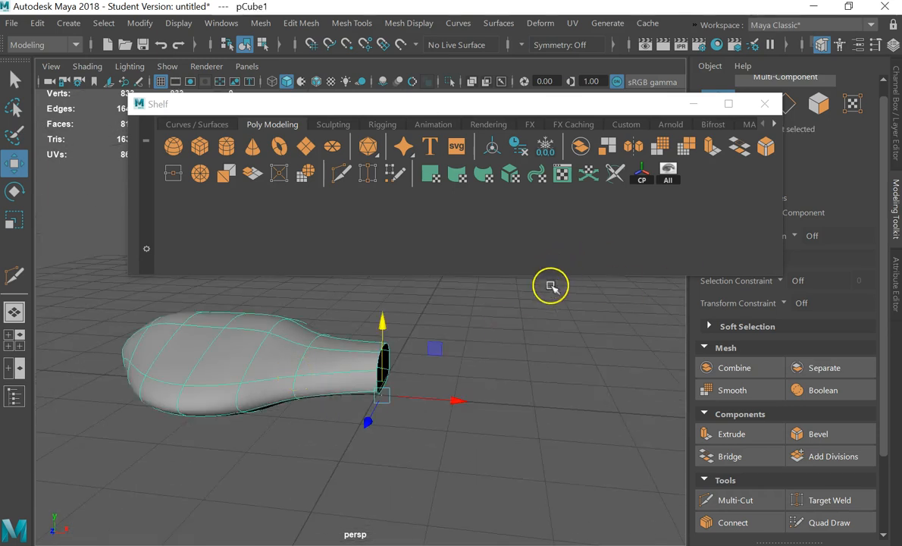
left_click_drag(457, 393, 417, 399)
left_click(463, 376)
left_click(271, 360)
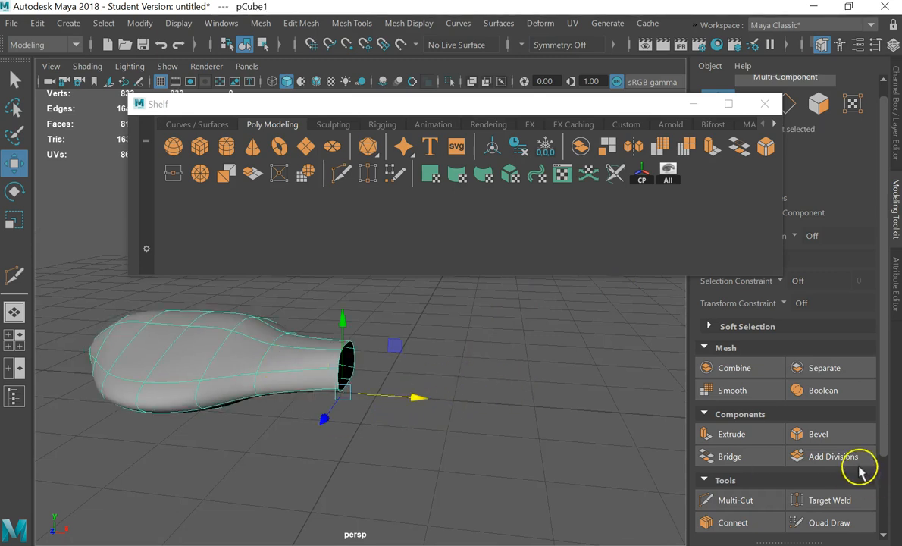
left_click(638, 150)
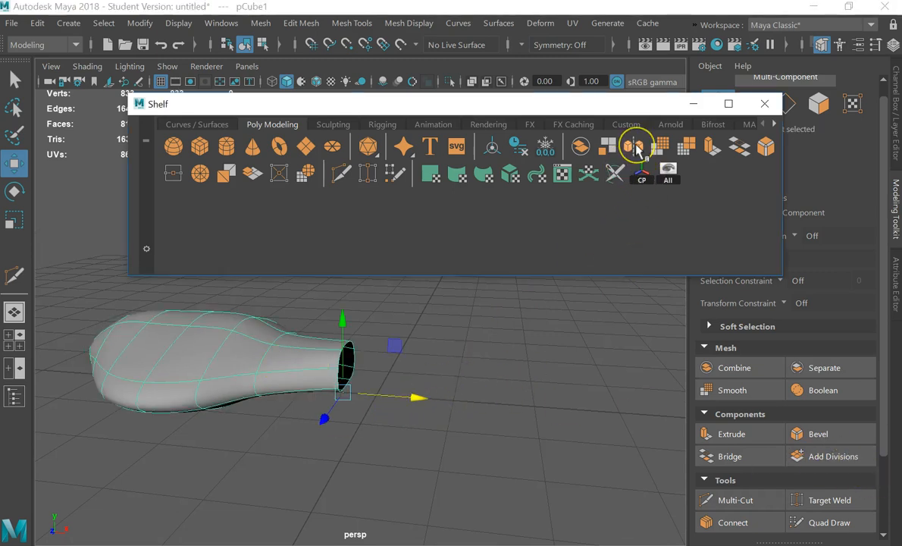
left_click(282, 398)
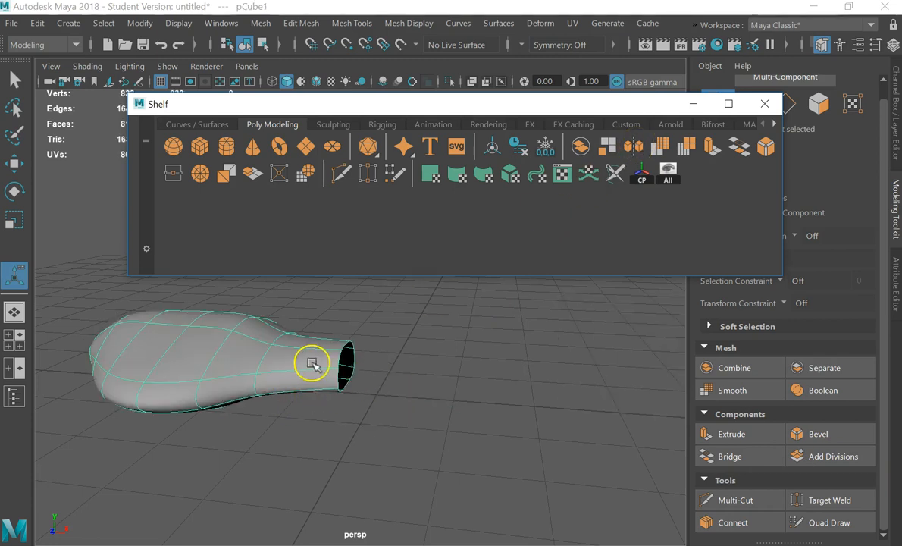
key("w")
key("e")
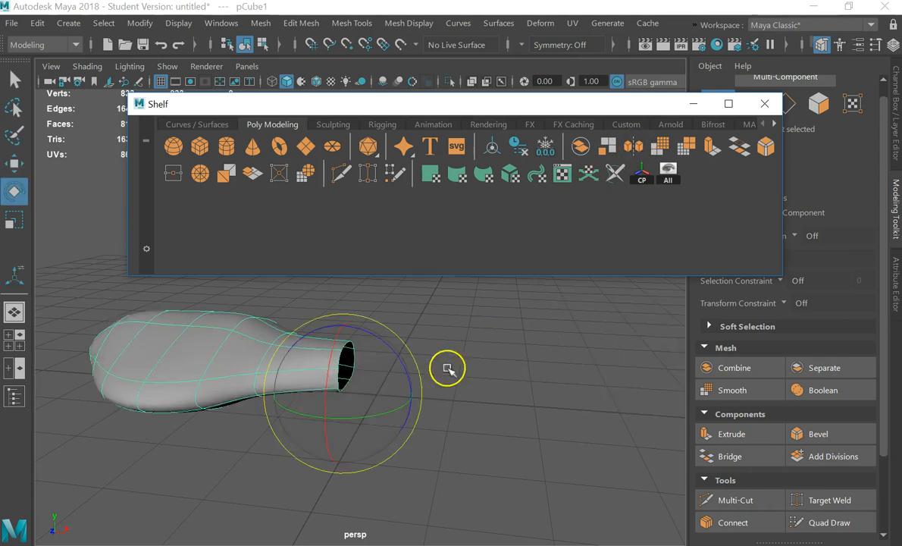
key("w")
- Mirror the half mesh across the world X axis in the + direction, merging the border with a threshold of 1.324
left_click(541, 344)
left_click(270, 368)
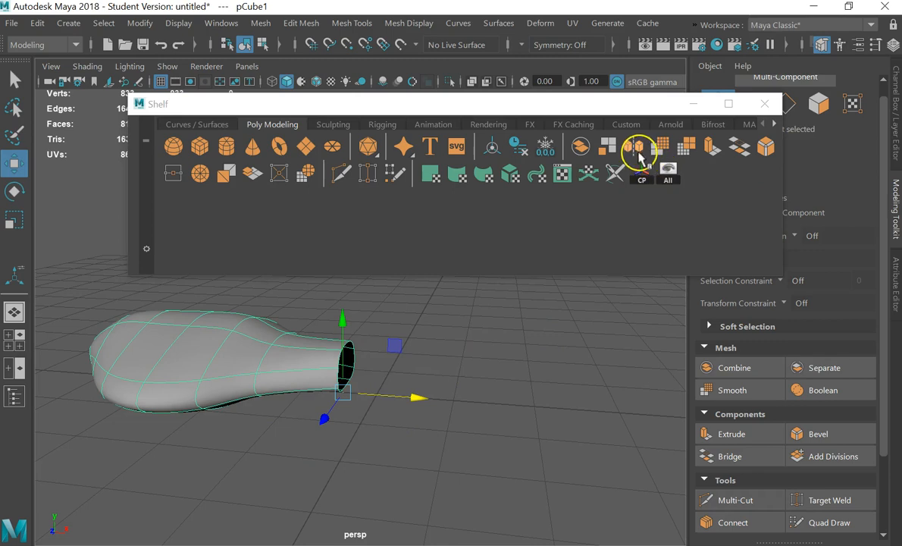
left_click(638, 151)
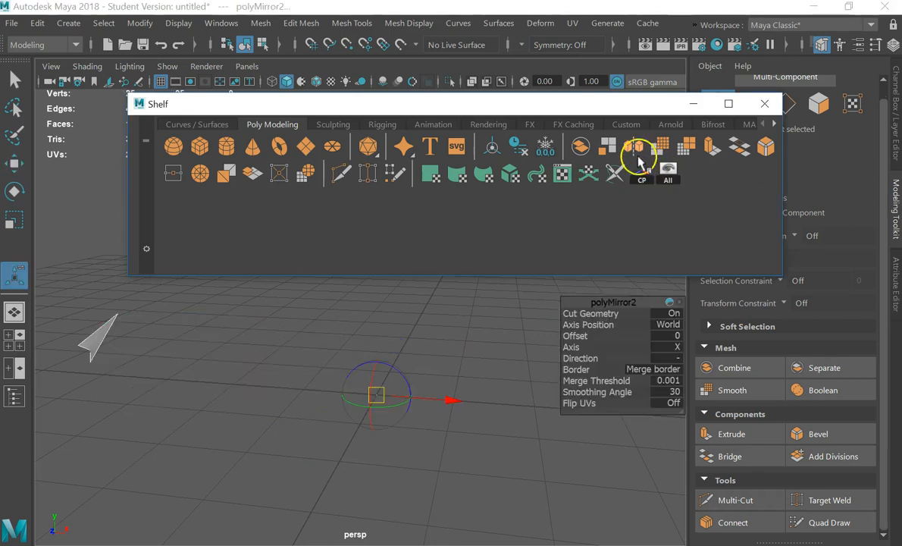
left_click(676, 360)
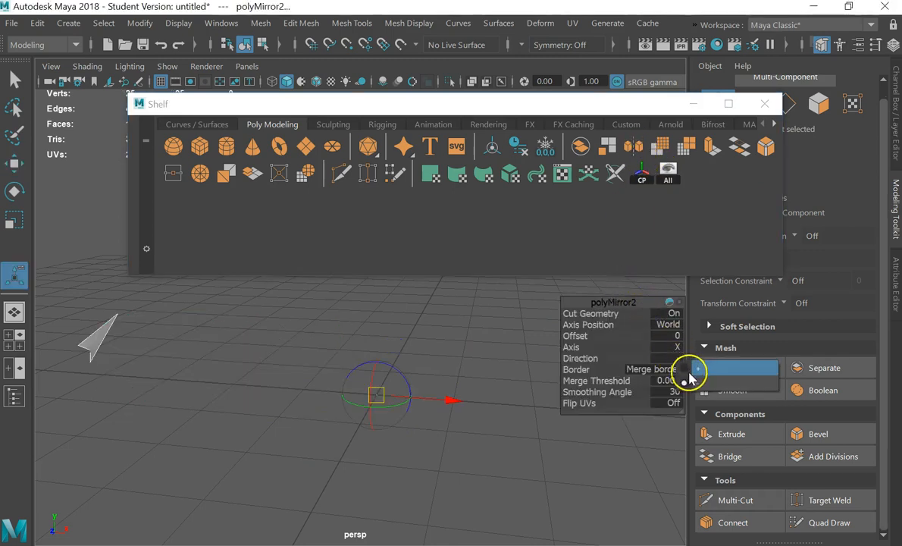
left_click(691, 371)
left_click(451, 363)
key("f")
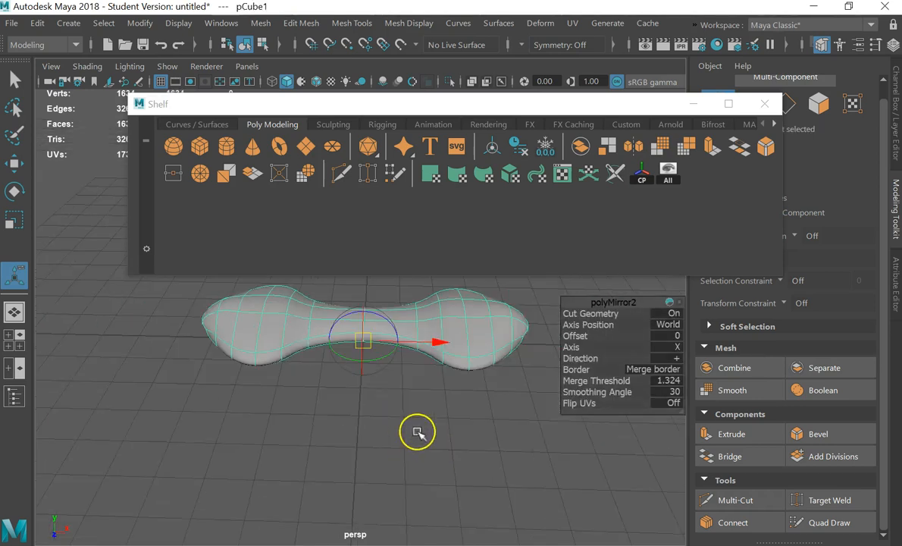
left_click_drag(465, 298, 477, 489, "alt")
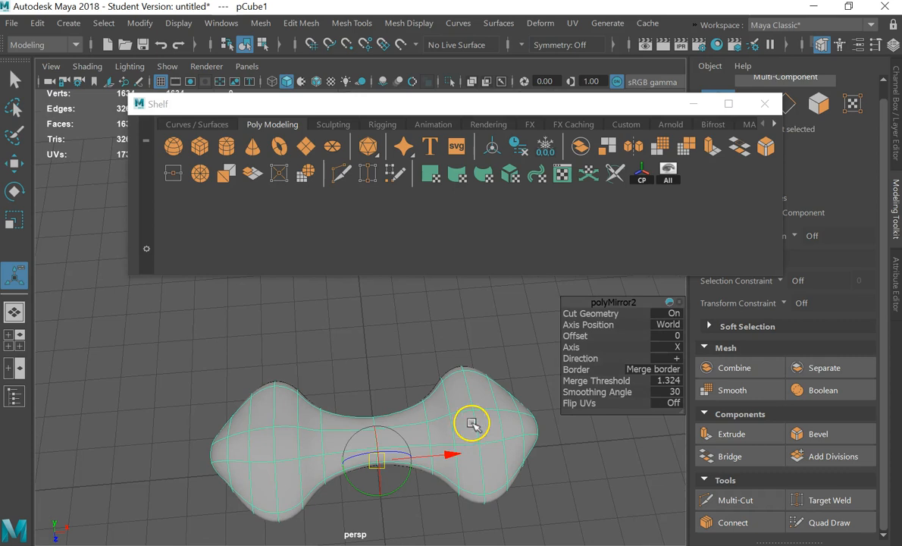
- Send the mirrored mesh to Mudbox as a new scene, discarding the old scene's changes and keeping the mesh despite its incomplete UVs
left_click(14, 23)
mouse_move(163, 194)
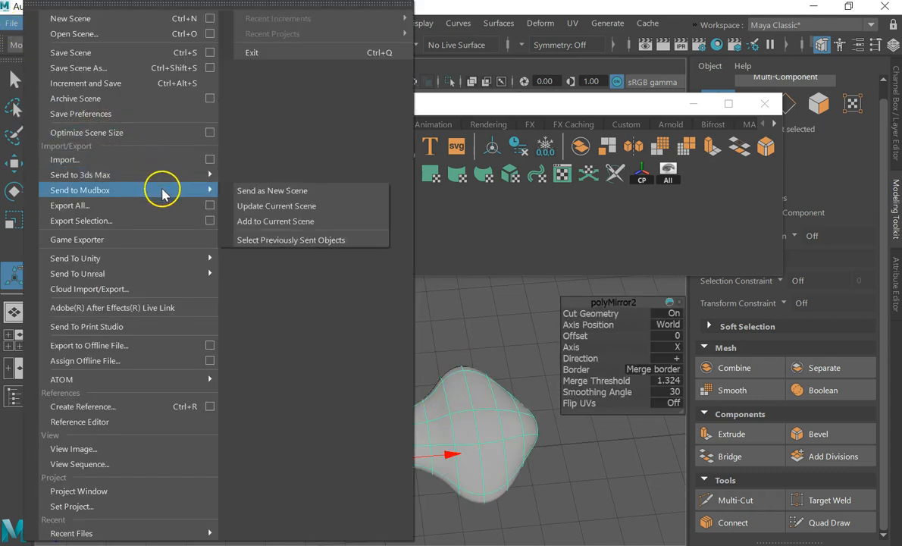
left_click(276, 191)
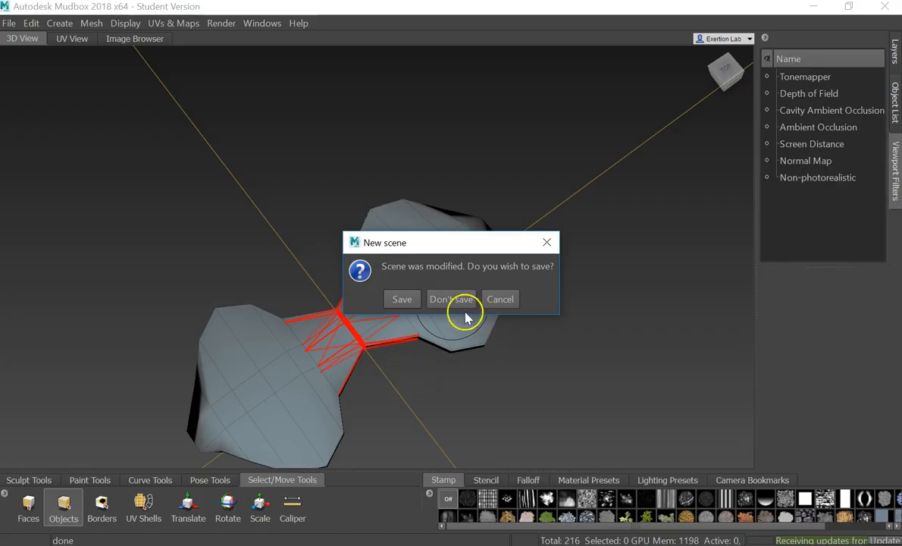
left_click(457, 301)
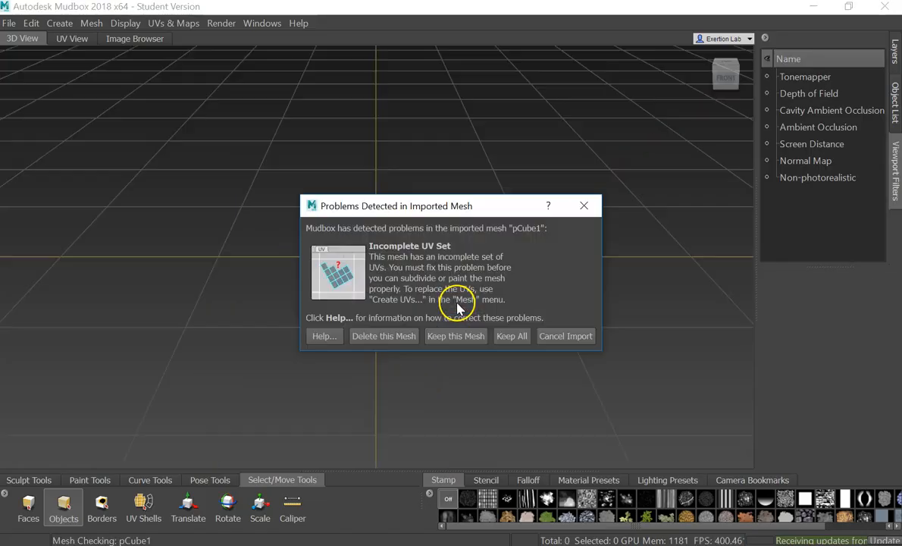
left_click(478, 341)
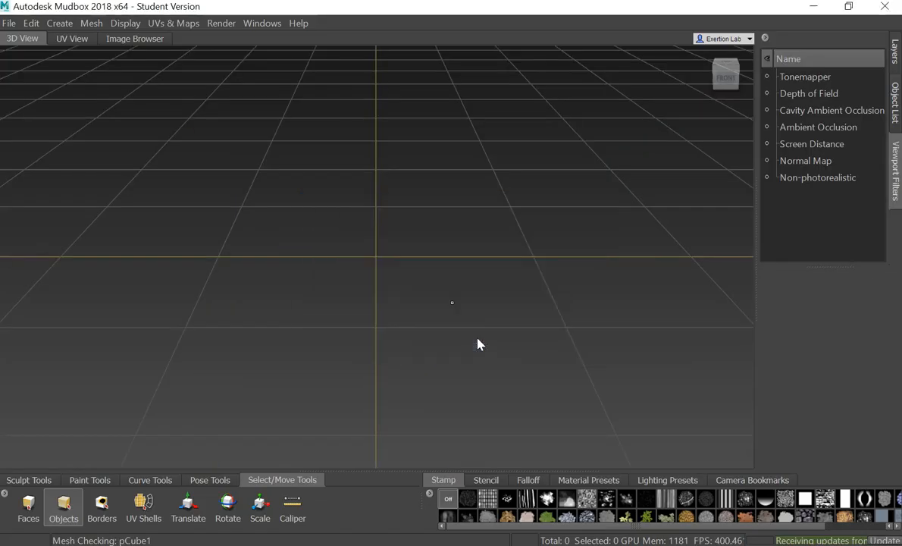
- Subdivide the imported mesh four times, up to level 4
key("shift+d")
key("shift+d")
key("shift+d")
scroll(337, 364, "up", 4)
middle_click_drag(334, 364, 388, 293, "alt")
left_click_drag(389, 293, 320, 368, "alt")
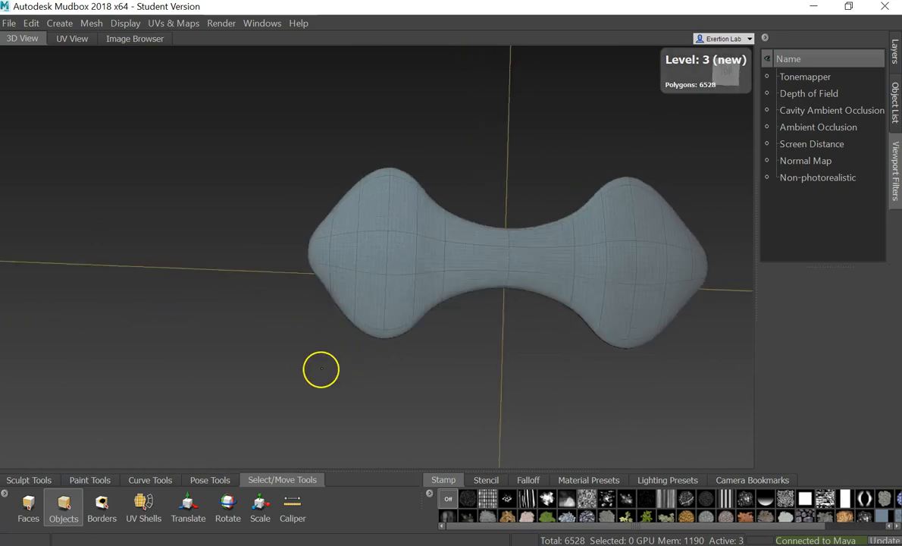
key("shift+d")
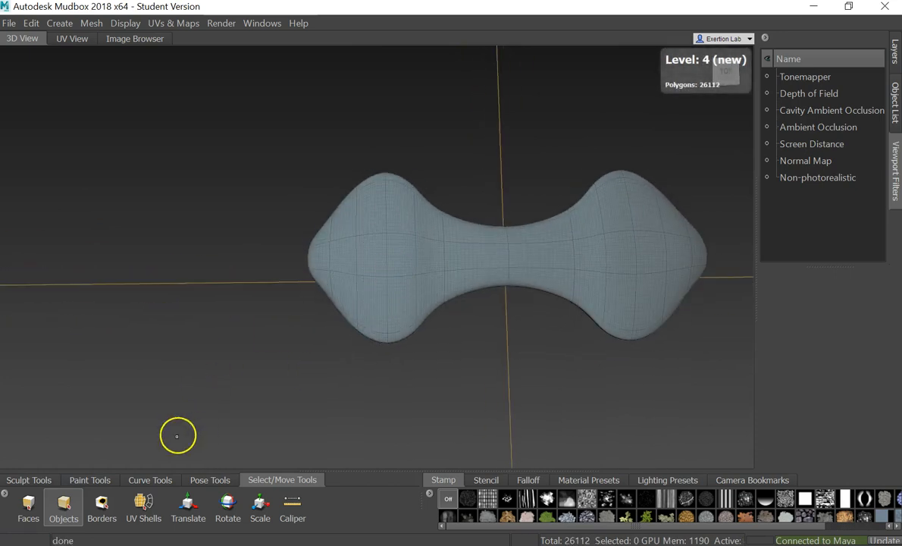
- Choose the Foamy sculpt tool, enlarge its brush size and raise its strength to the maximum
left_click(24, 483)
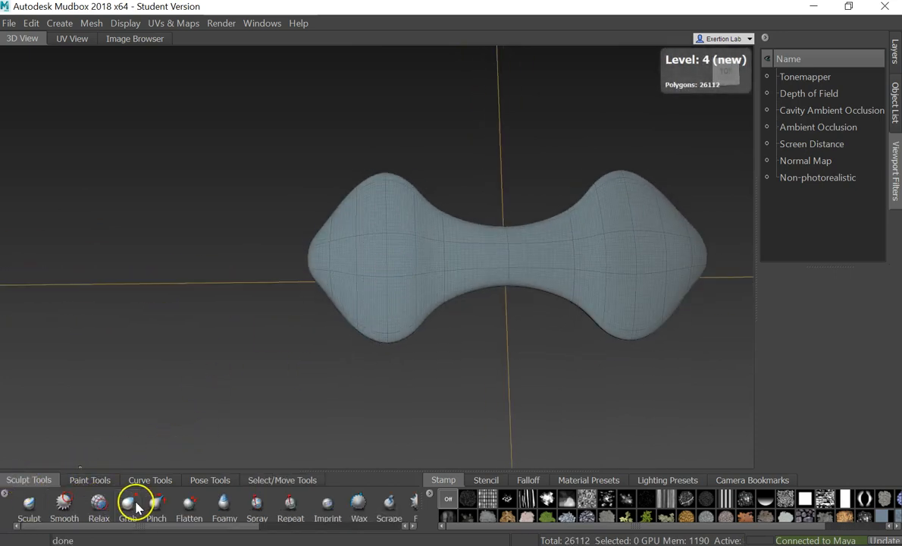
left_click(224, 504)
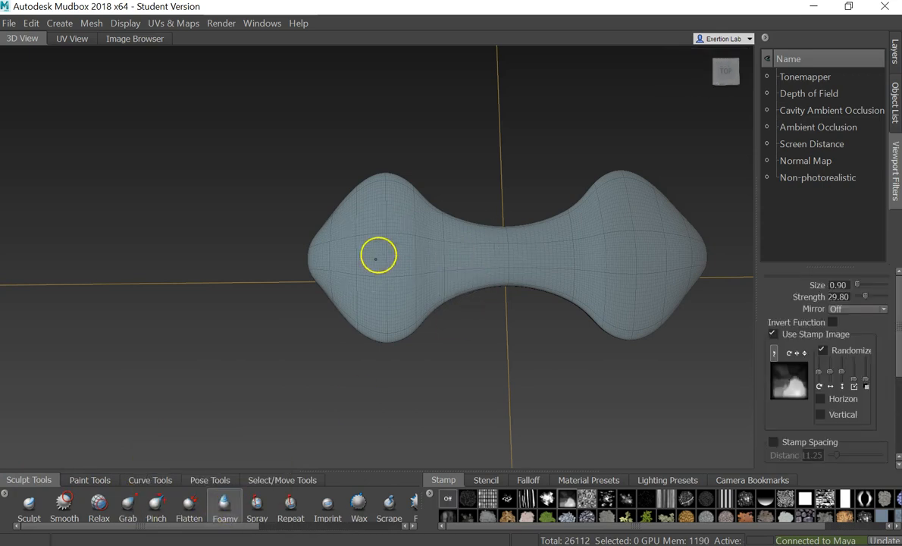
mouse_move(864, 297)
left_mouse_down()
mouse_move(887, 298)
mouse_move(865, 285)
left_mouse_up()
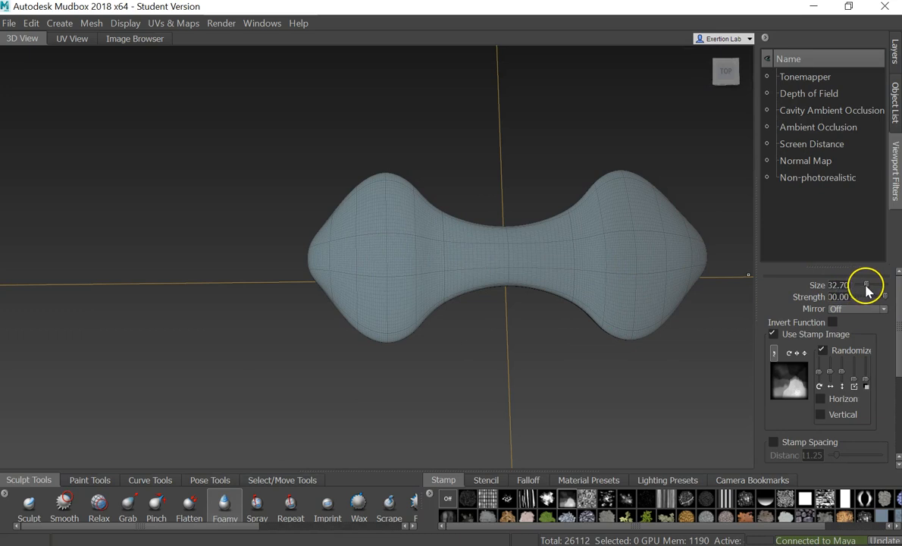
- Try sculpting both lobes with Foamy brush strokes and undo the strokes
mouse_move(338, 241)
left_mouse_down()
mouse_move(376, 285)
mouse_move(396, 241)
left_mouse_up()
scroll(360, 264, "down", 5)
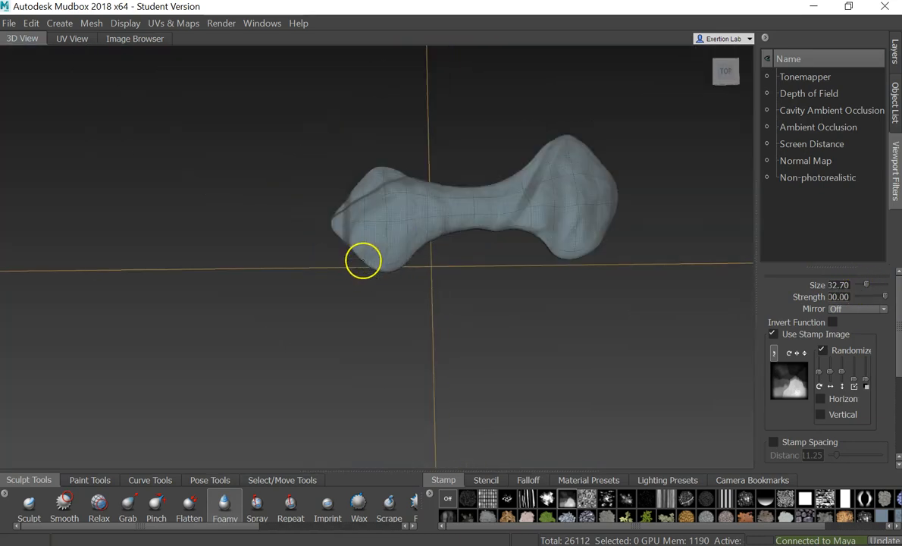
scroll(416, 196, "up", 3)
mouse_move(462, 184)
left_mouse_down("alt")
mouse_move(493, 212)
mouse_move(471, 186)
left_mouse_up("alt")
left_click_drag(701, 203, 663, 197)
scroll(650, 183, "down", 5)
key("ctrl+z")
key("ctrl+z")
scroll(372, 254, "up", 5)
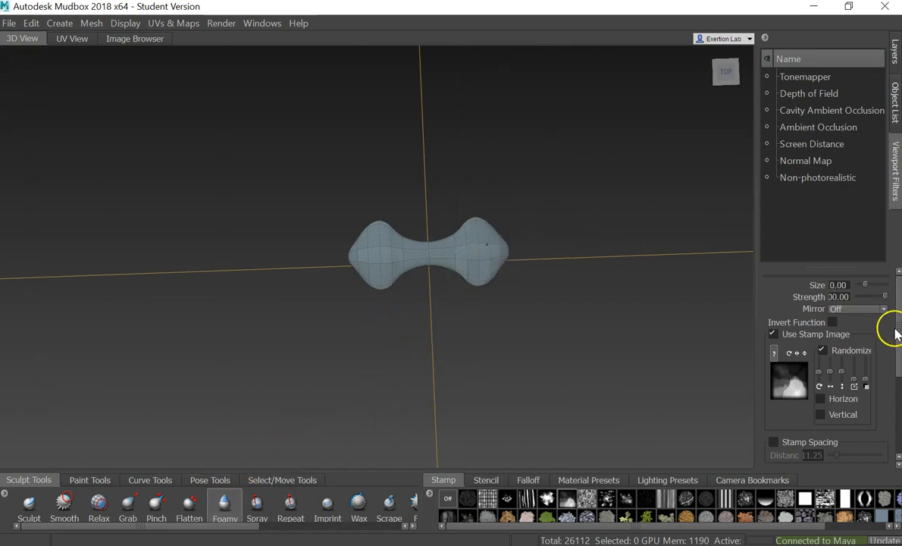
- Readjust the Foamy brush to a smaller size and set its strength to 40
mouse_move(858, 282)
left_mouse_down()
mouse_move(877, 286)
mouse_move(847, 287)
left_mouse_up()
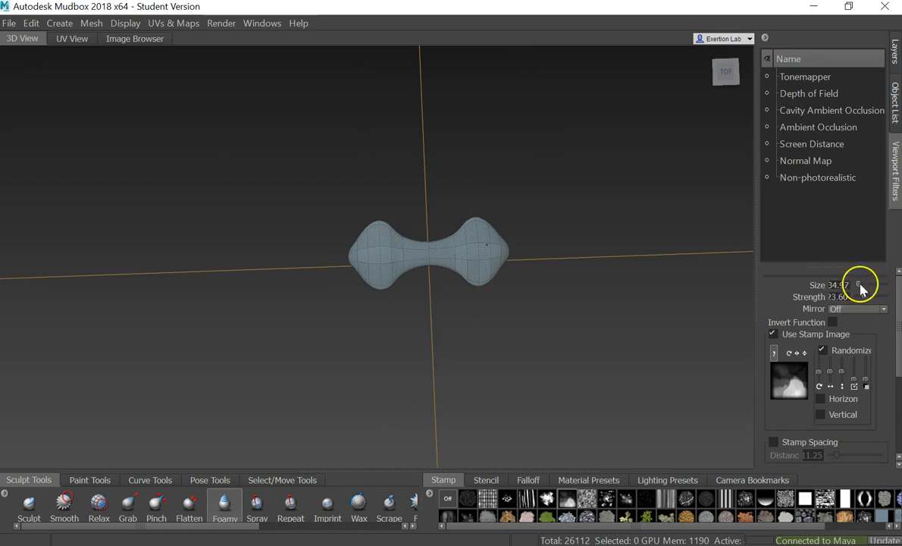
scroll(435, 258, "up", 5)
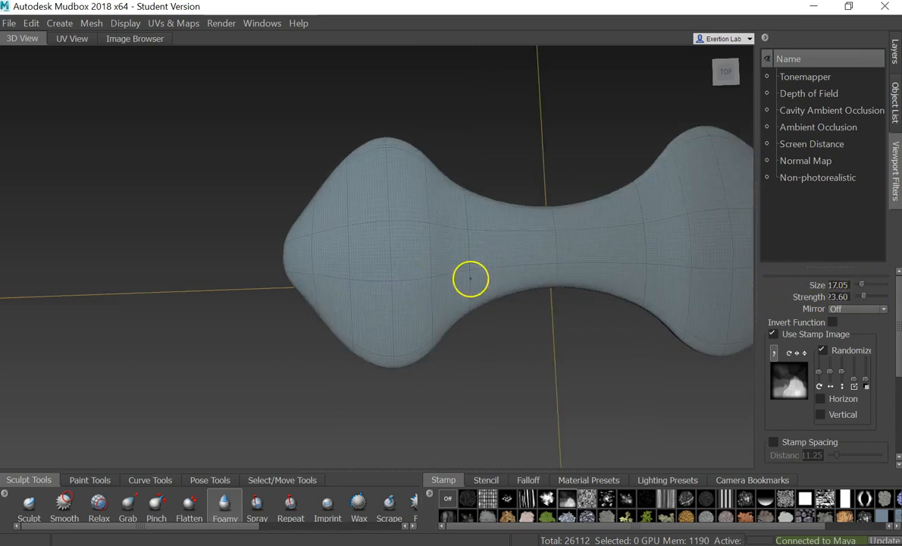
scroll(470, 279, "down", 4)
left_click_drag(493, 278, 574, 262, "alt")
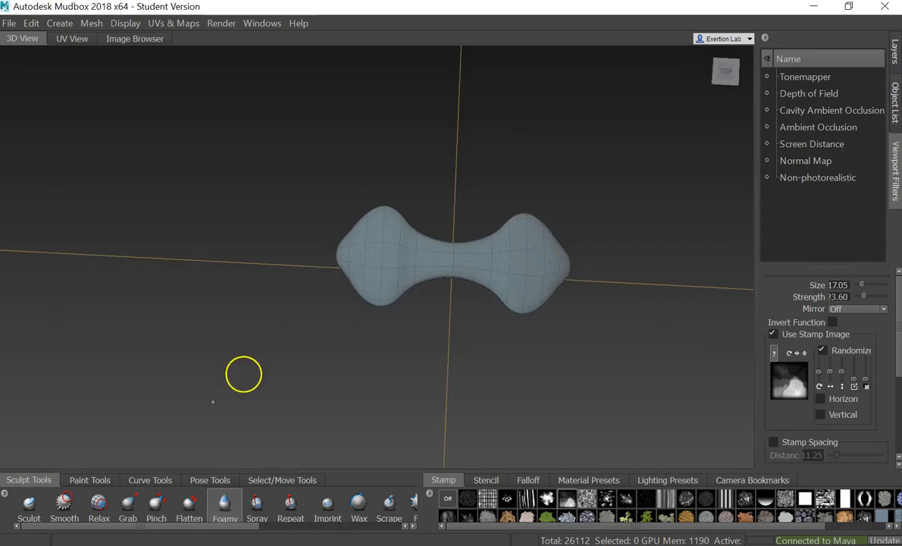
scroll(604, 236, "up", 5)
middle_click_drag(570, 250, 522, 274, "alt")
mouse_move(522, 274)
left_mouse_down("alt")
mouse_move(494, 242)
mouse_move(523, 278)
left_mouse_up("alt")
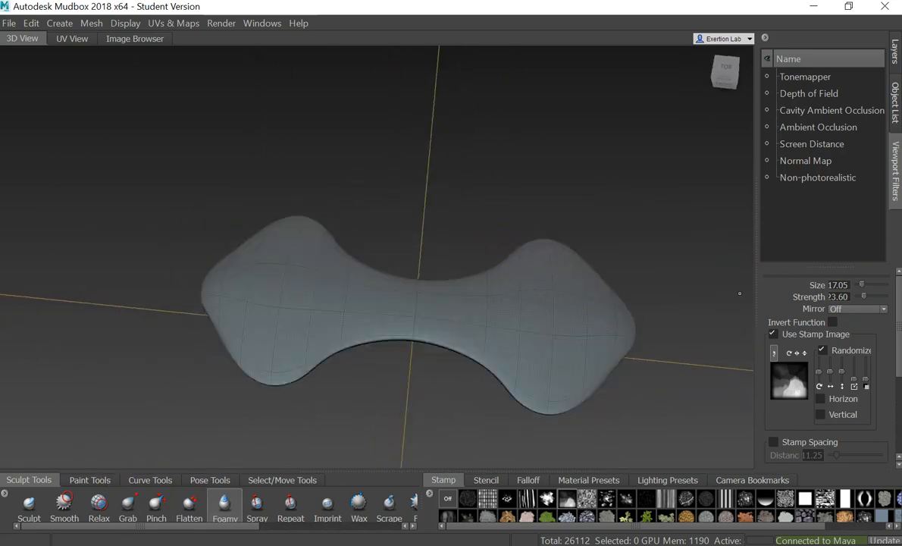
left_click_drag(862, 286, 856, 286)
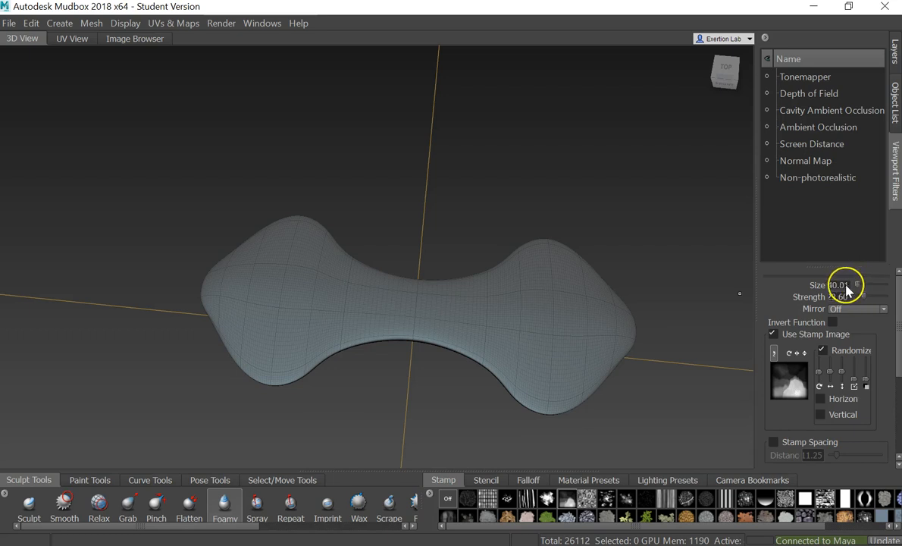
scroll(504, 301, "down", 2)
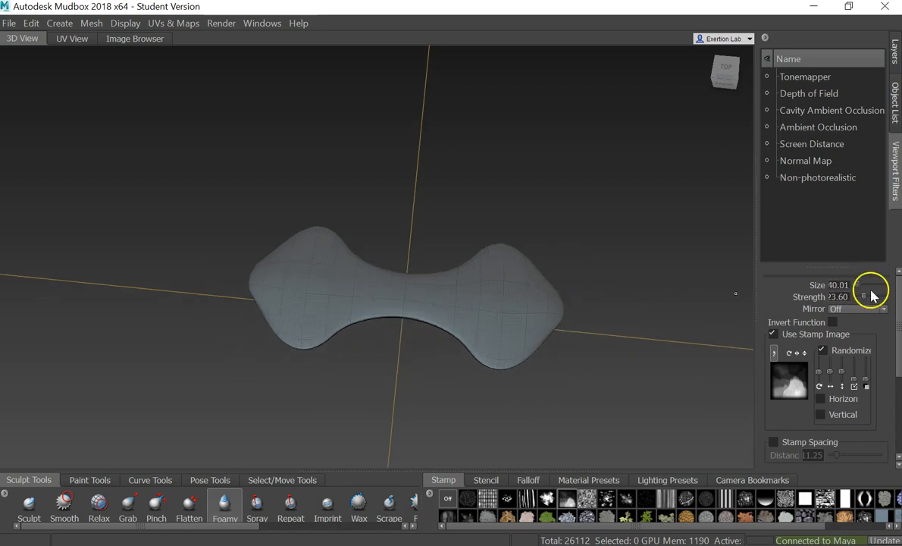
left_click_drag(866, 297, 872, 298)
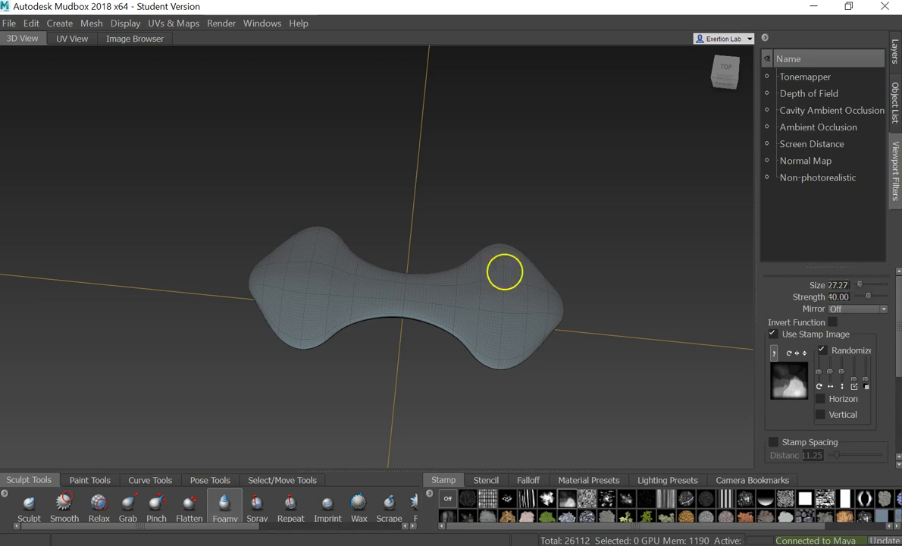
scroll(526, 281, "down", 2)
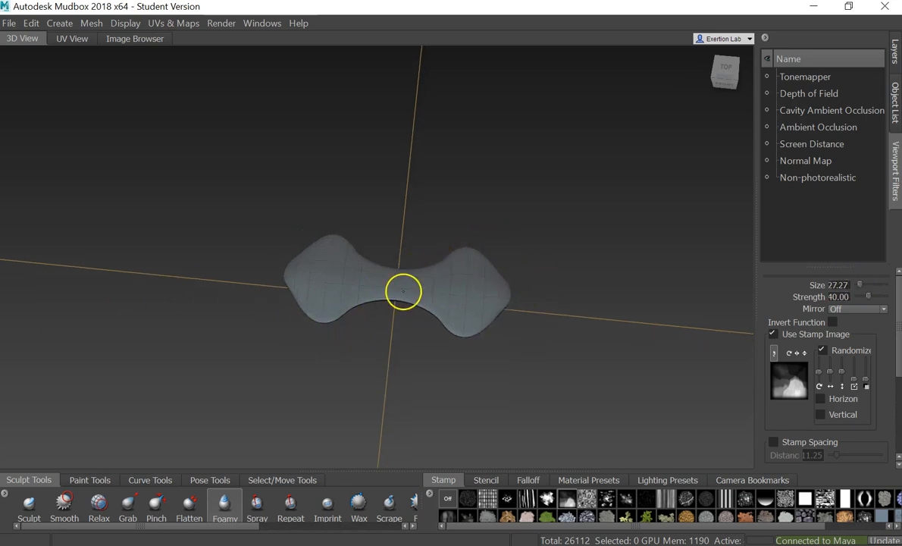
- Switch back to Maya, leave the mirror tool and select the whole two-lobed mesh in object mode
key("alt+Tab")
scroll(389, 423, "up", 3)
scroll(389, 420, "down", 5)
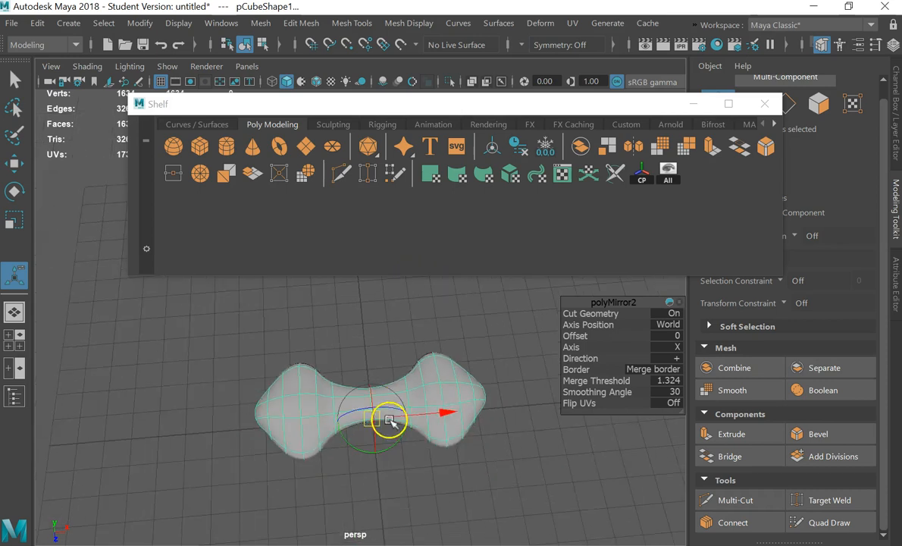
middle_click_drag(388, 414, 397, 382, "alt")
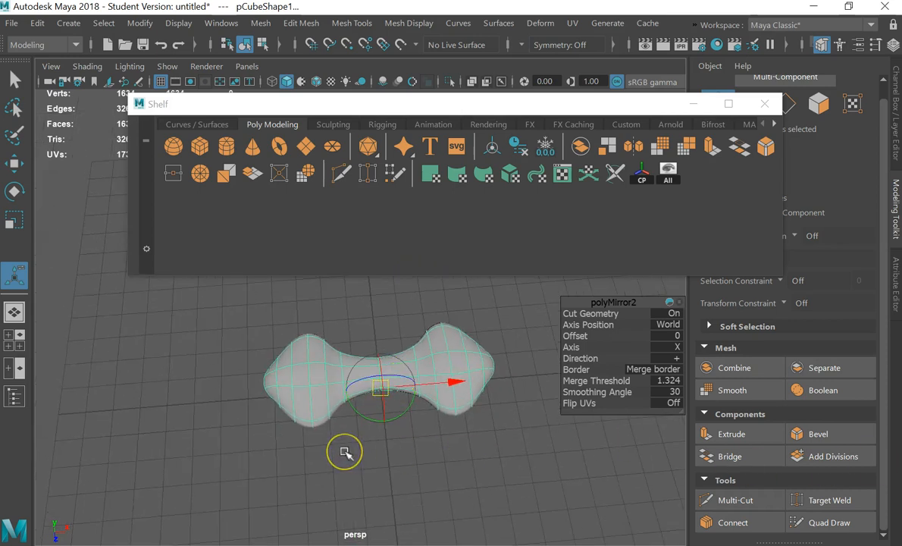
left_click_drag(392, 448, 435, 401, "alt")
right_click(435, 401)
left_click(497, 79)
left_click(462, 296)
right_click_drag(433, 404, 367, 399, "alt")
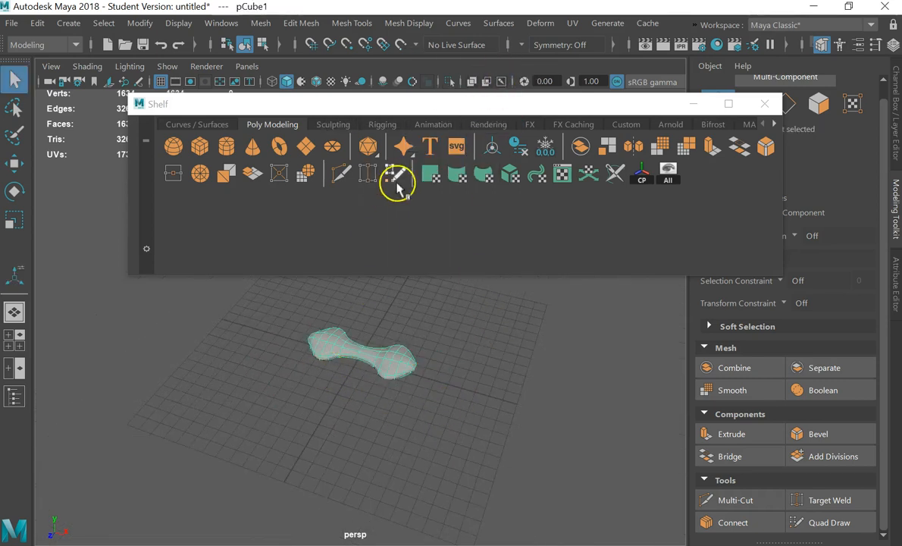
- Reposition the floating shelf window and reduce its height to clear the view of the mesh
left_click_drag(436, 98, 351, 137)
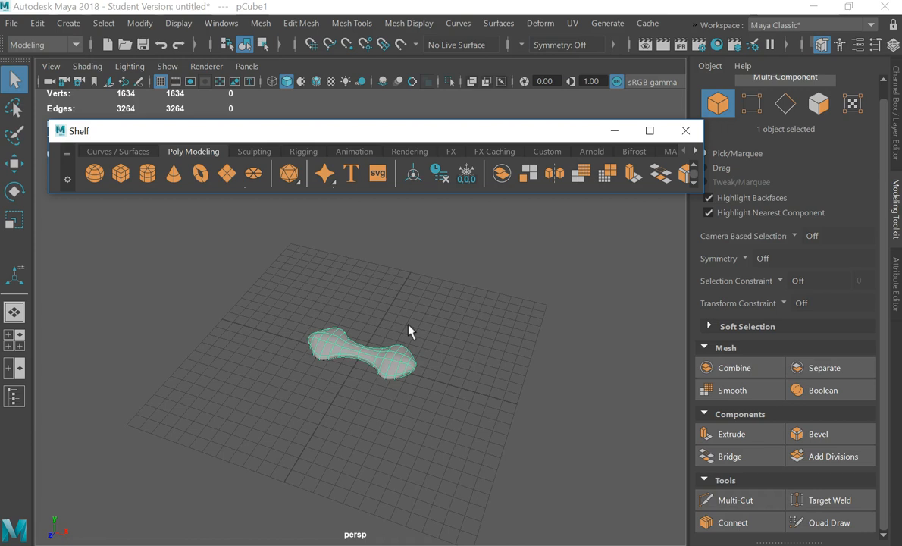
left_click(437, 352)
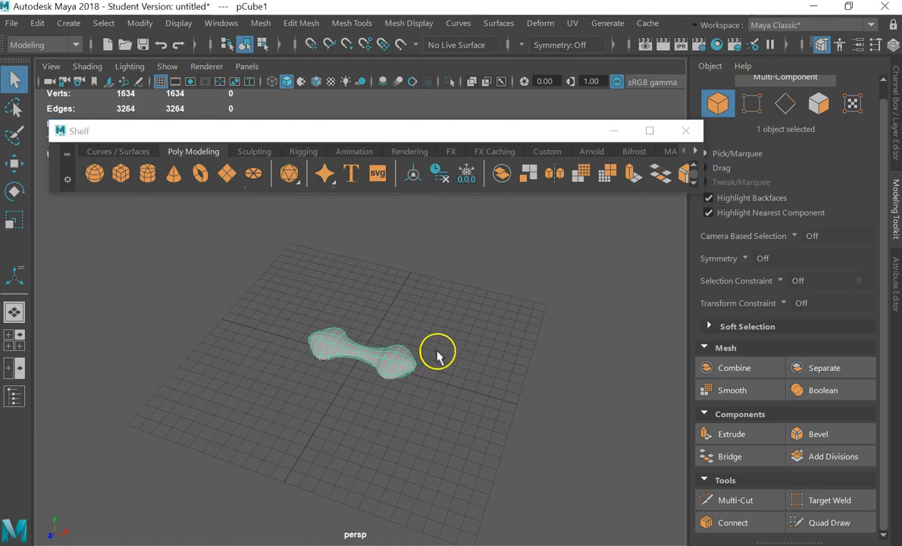
left_click(398, 366)
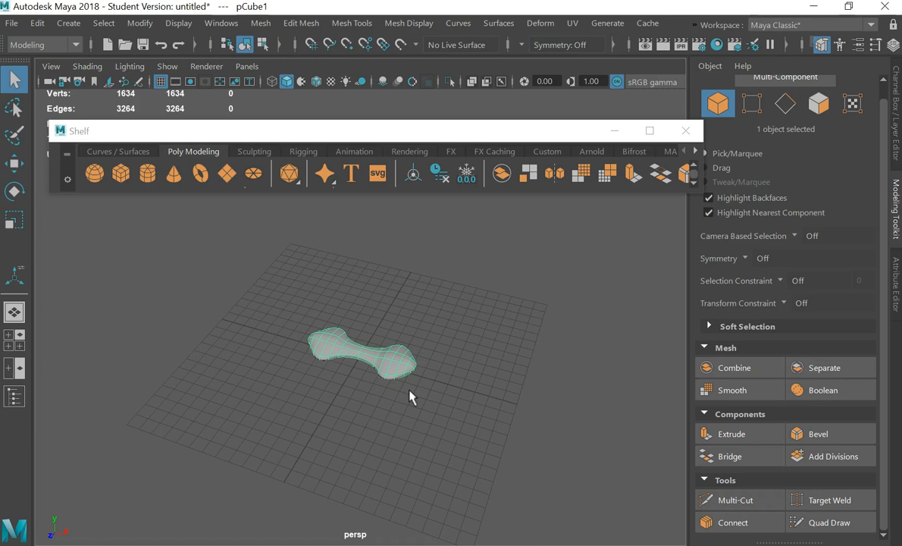
- Compare the mesh's unsmoothed display with its smooth preview, ending in smooth preview on a close view
key("1")
key("3")
key("1")
key("3")
scroll(334, 349, "up", 5)
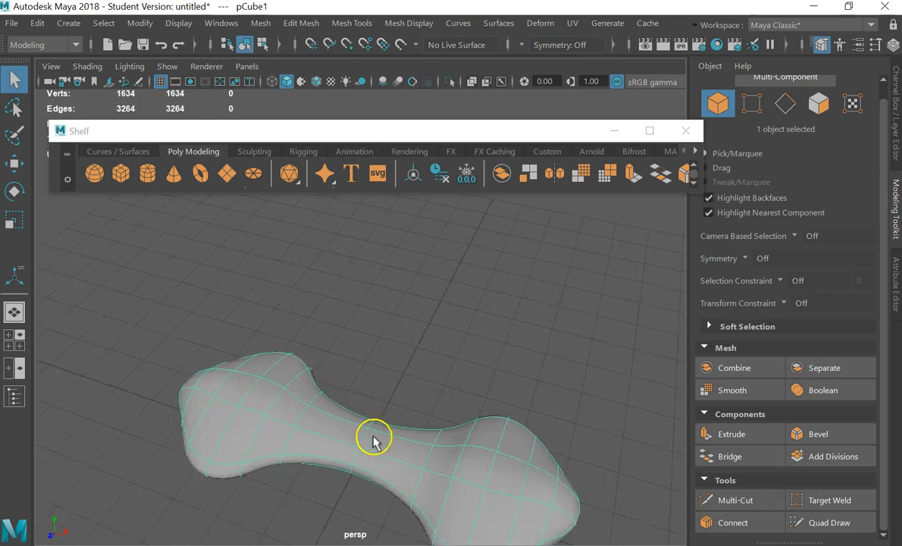
- View the two-lobed mesh from above and toggle it repeatedly between its low-poly and smoothed displays
left_click_drag(287, 446, 320, 457, "alt")
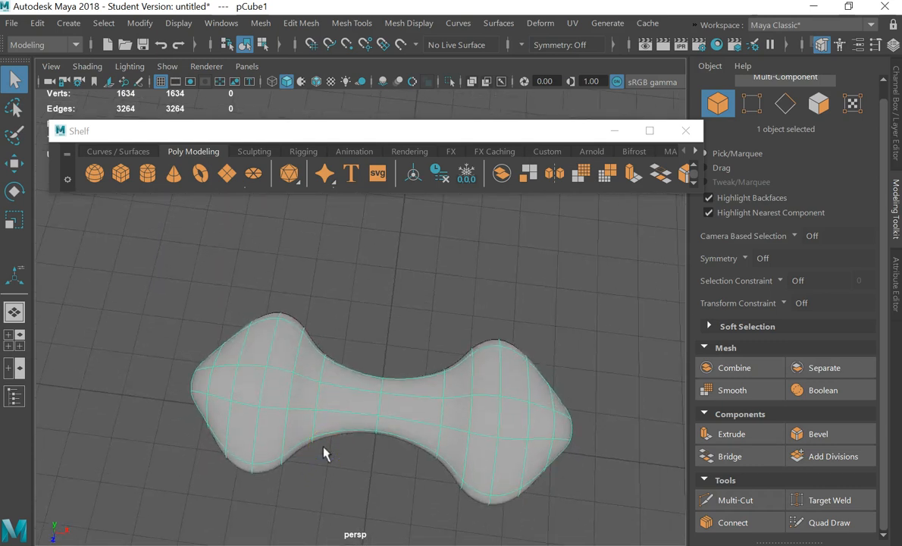
key("1")
key("3")
key("1")
key("3")
key("1")
key("3")
key("1")
key("3")
- In the front view, Multi-Cut two vertical cuts across the connecting bar, one between its centre and each lobe
key("space")
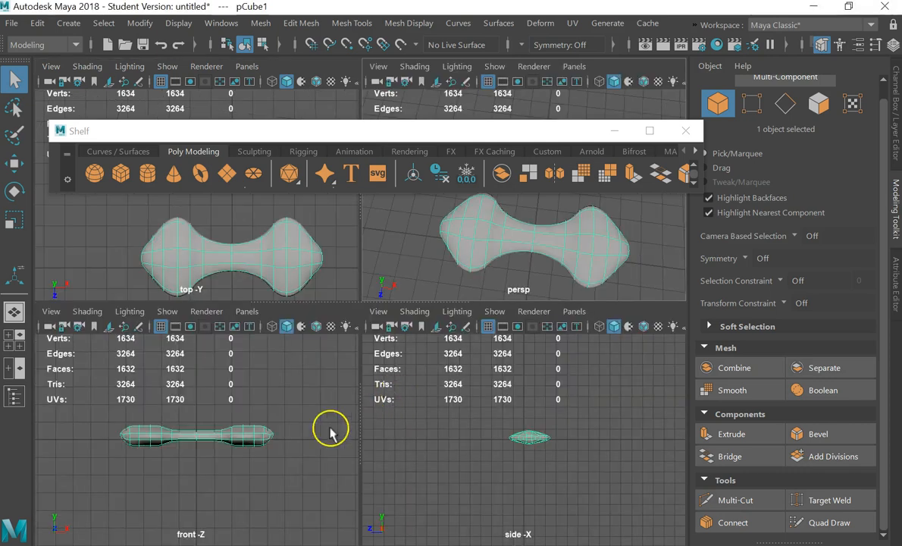
key("space")
scroll(234, 302, "up", 3)
scroll(234, 299, "up", 3)
middle_click_drag(341, 255, 341, 314, "alt")
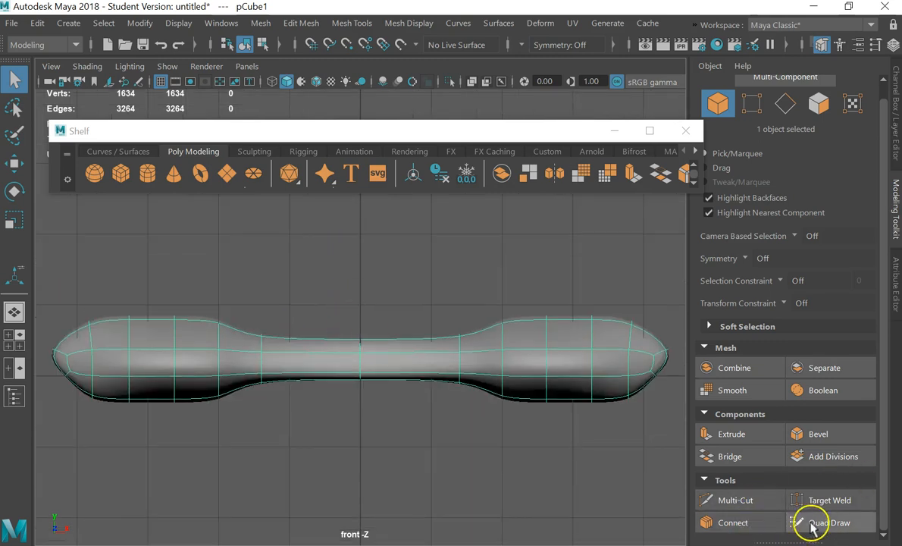
left_click(739, 500)
left_click_drag(313, 310, 315, 437)
left_click_drag(418, 296, 417, 422)
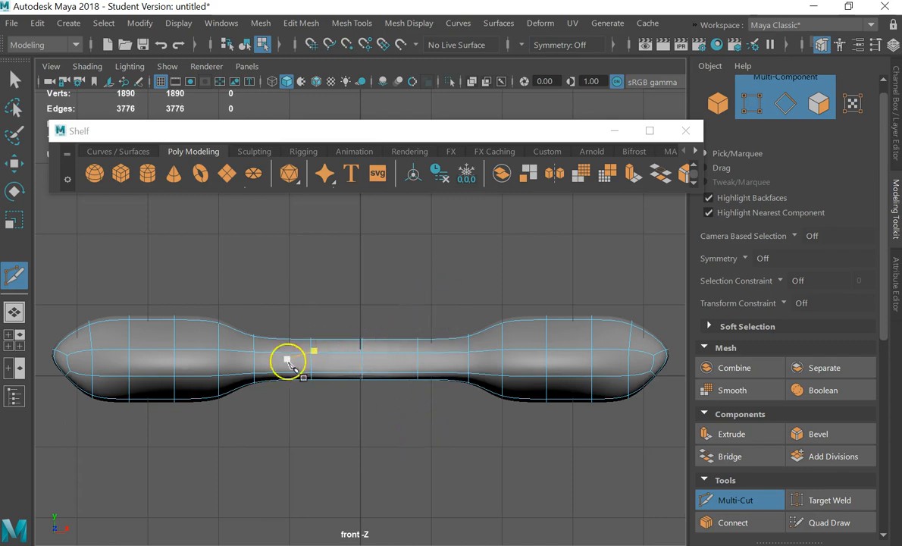
- Return to the perspective view and compare the newly cut mesh unsmoothed and in smooth preview, ending smoothed
scroll(414, 378, "down", 5)
scroll(392, 322, "up", 2)
key("space")
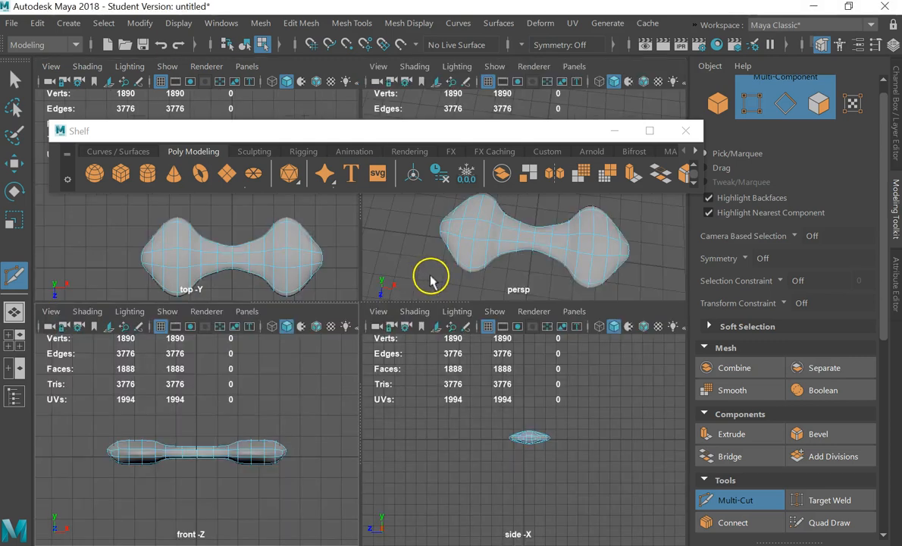
key("space")
left_click_drag(422, 307, 433, 298, "alt")
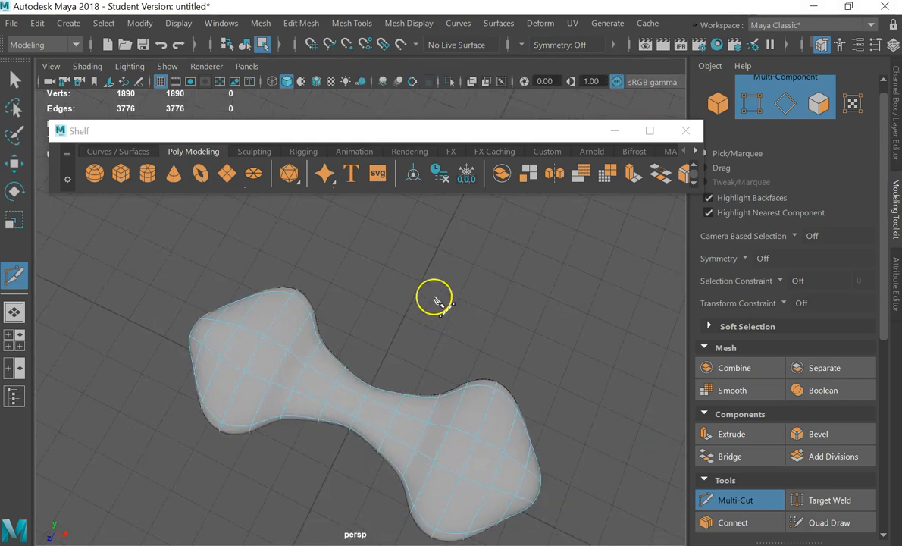
key("1")
key("3")
key("1")
key("3")
key("1")
key("3")
key("1")
key("3")
key("1")
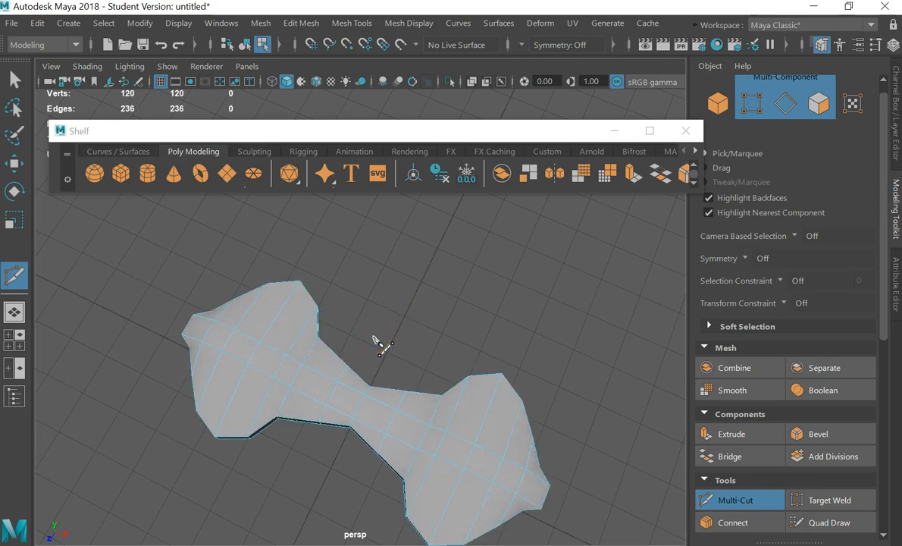
key("3")
key("1")
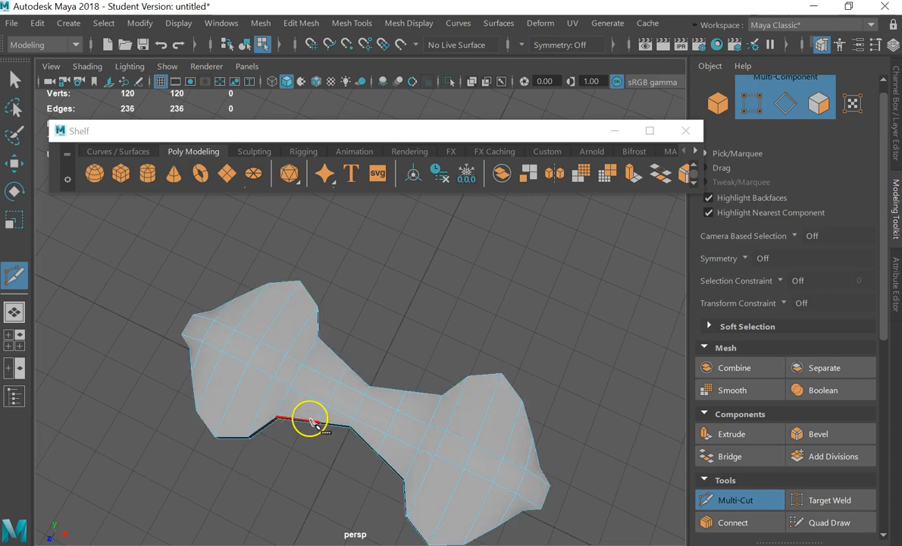
key("3")
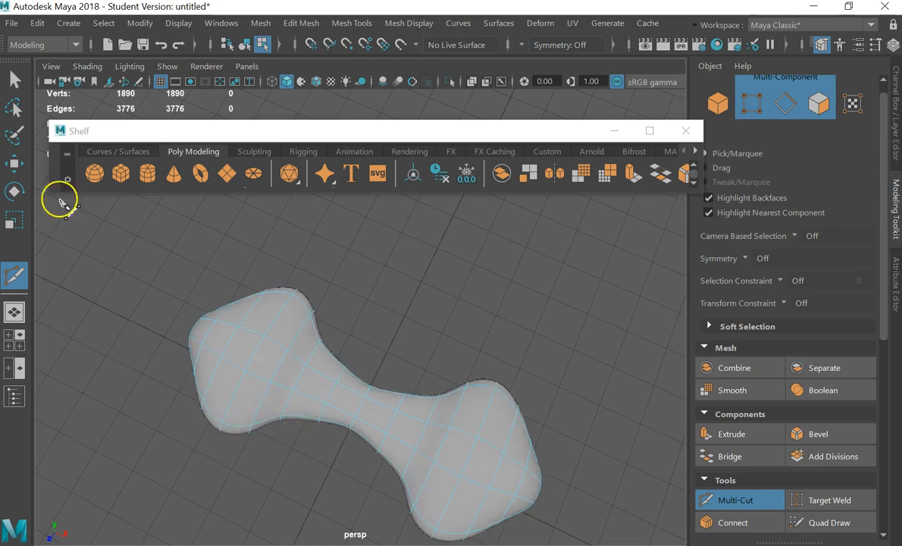
- Select the edge loops at both ends of the connecting bar, scale them closer together along X and deselect them
left_click(14, 79)
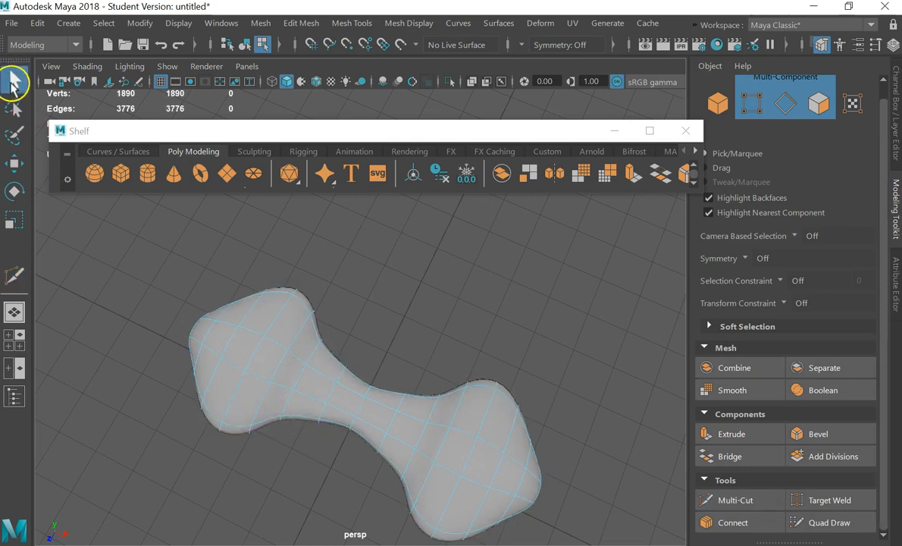
double_click(311, 358)
double_click(407, 439, "shift")
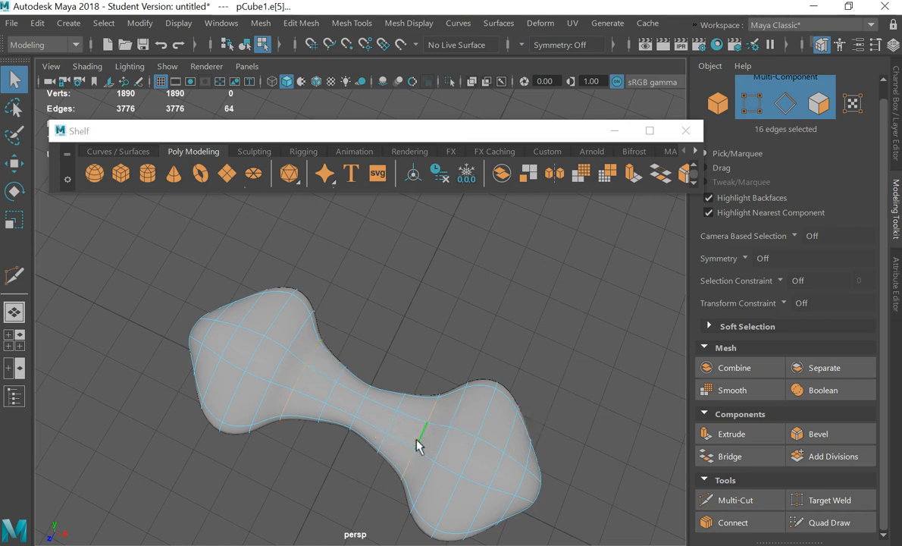
key("e")
key("r")
left_click_drag(419, 438, 395, 433)
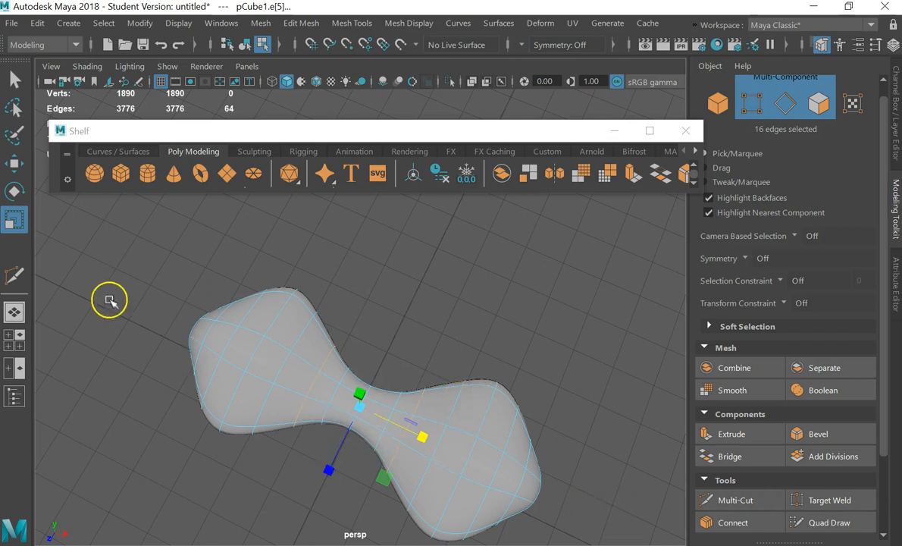
left_click(15, 78)
left_click(326, 220)
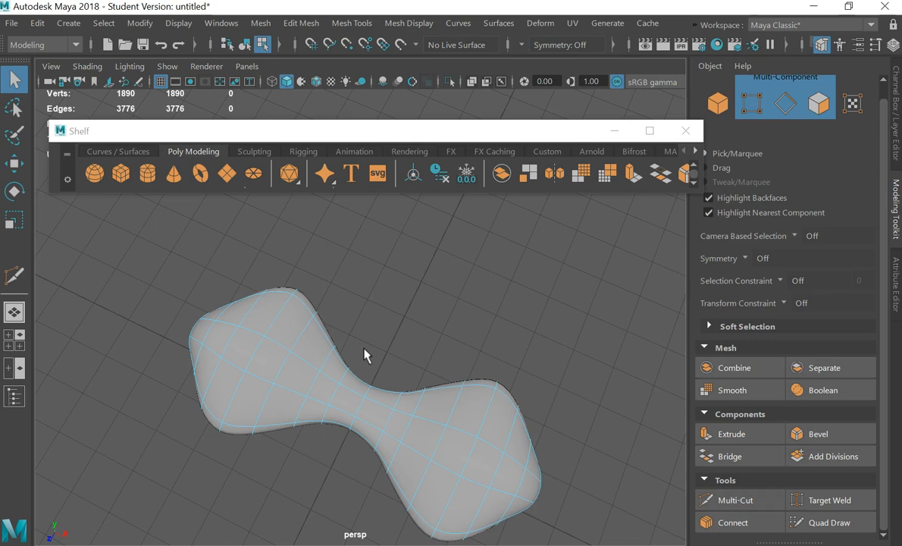
- Create a NURBS square and move it along Z clear of the two-lobed mesh
left_click(126, 154)
left_click(121, 173)
scroll(418, 362, "down", 3)
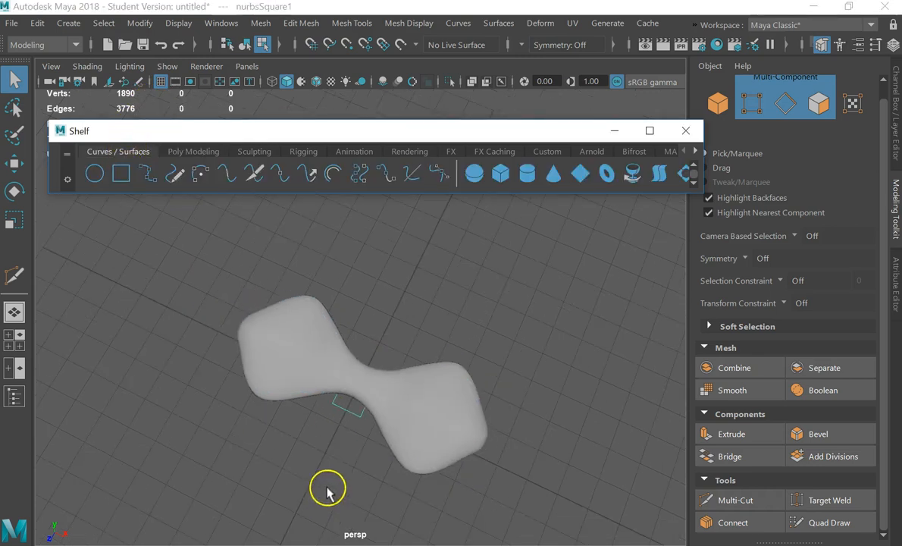
key("w")
left_click_drag(326, 463, 243, 528)
scroll(294, 485, "up", 3)
middle_click_drag(323, 482, 346, 348, "alt")
left_click_drag(360, 432, 459, 414, "alt")
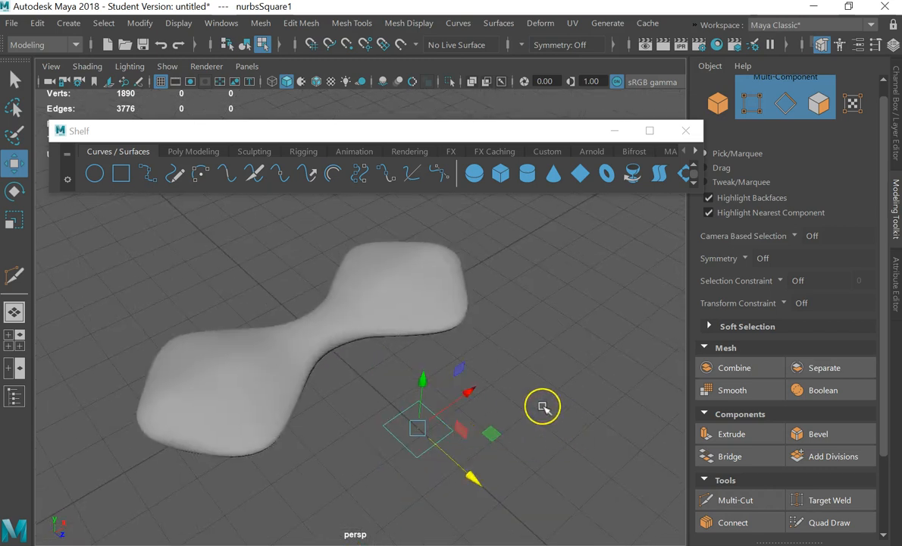
- Select the two-lobed mesh in object mode and delete it, keeping the NURBS square
left_click(444, 430)
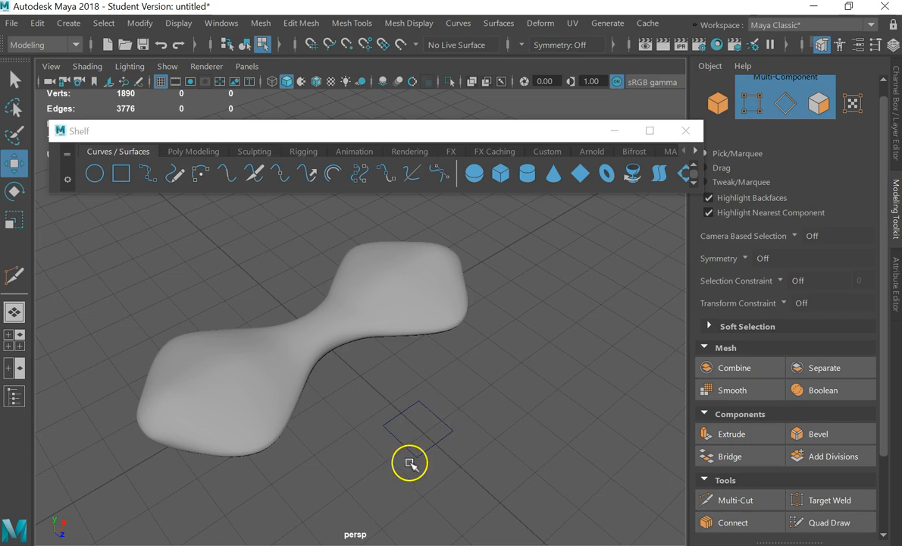
left_click_drag(431, 444, 453, 497, "alt")
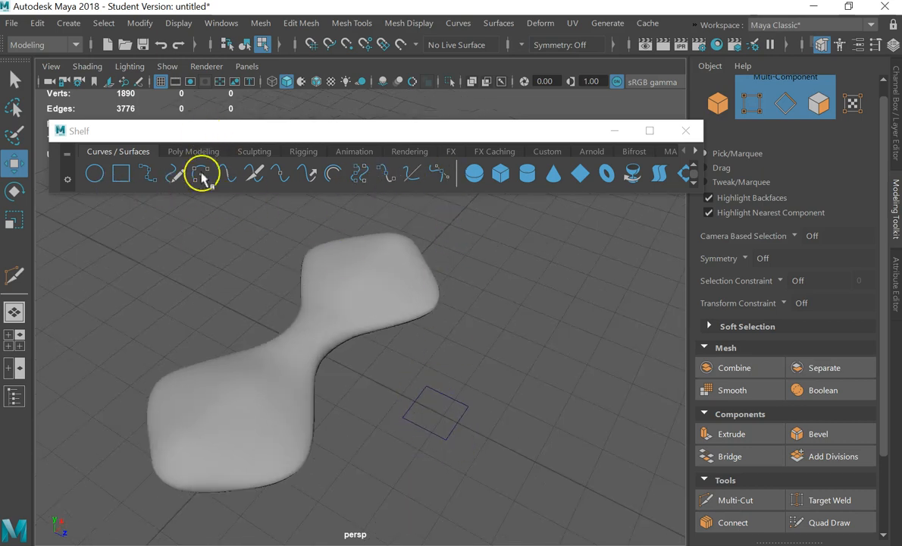
right_click_drag(489, 380, 498, 338)
mouse_move(455, 408)
right_mouse_down()
mouse_move(472, 403)
mouse_move(467, 411)
right_mouse_up()
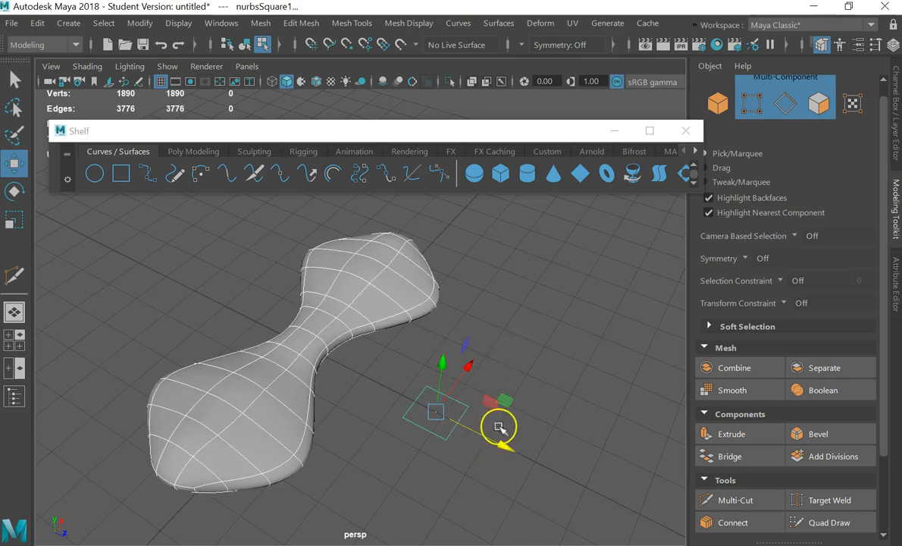
left_click(493, 426)
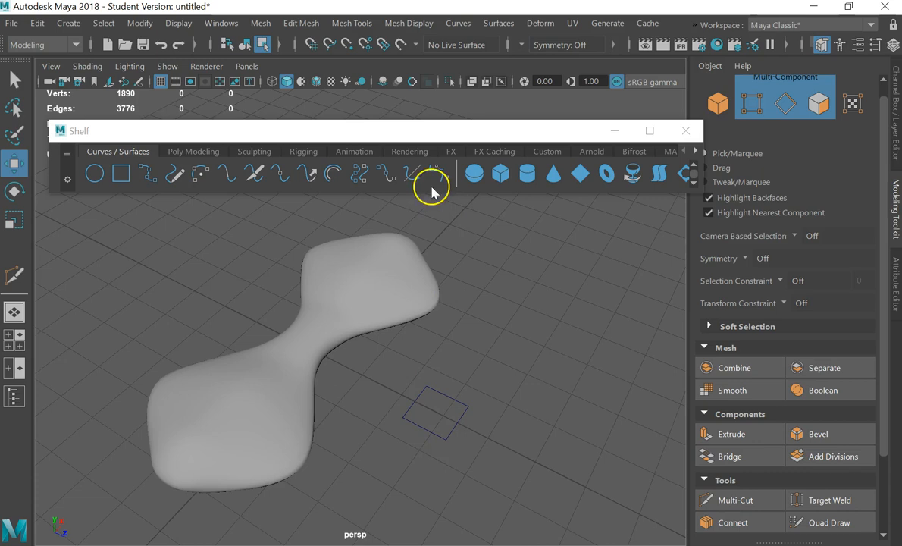
right_click_drag(369, 311, 432, 92)
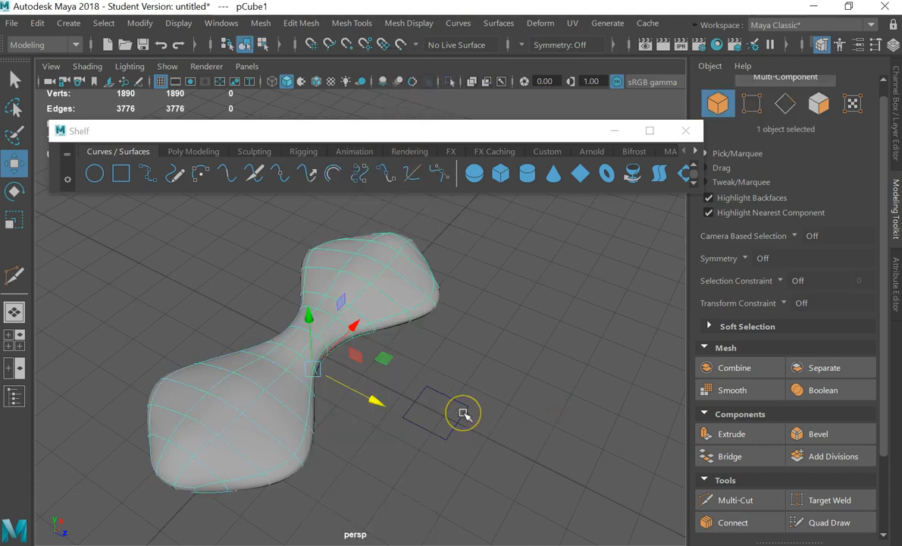
key("Delete")
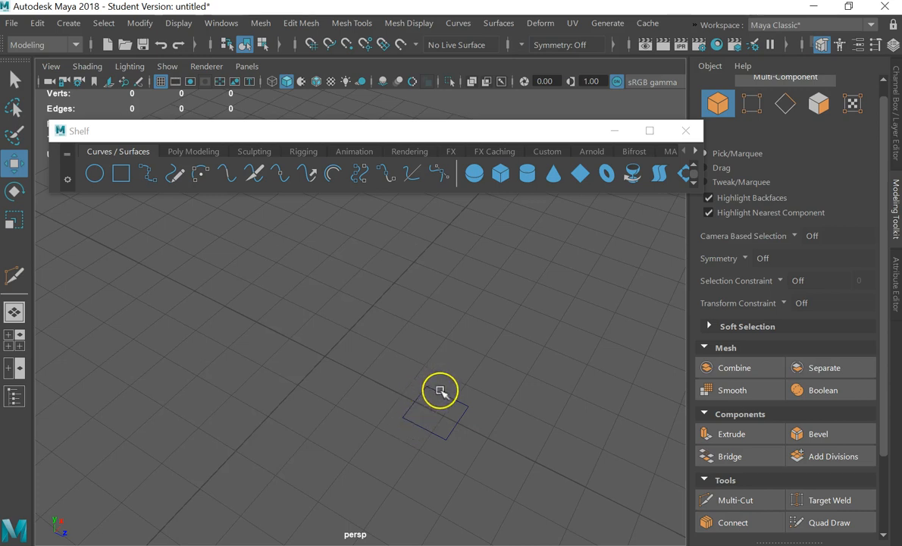
- Try to select the NURBS square in face mode, then return to the Select tool with a closer view of it
left_click(439, 399)
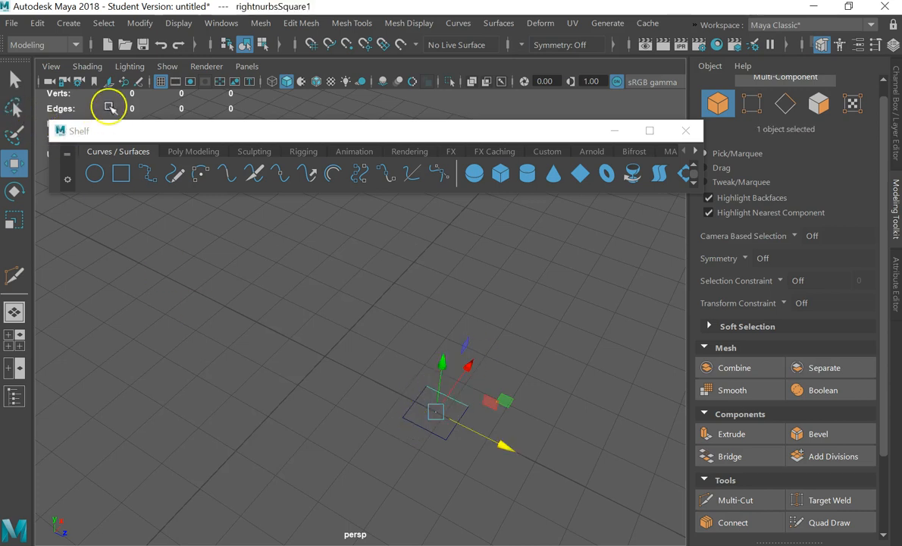
key("F11")
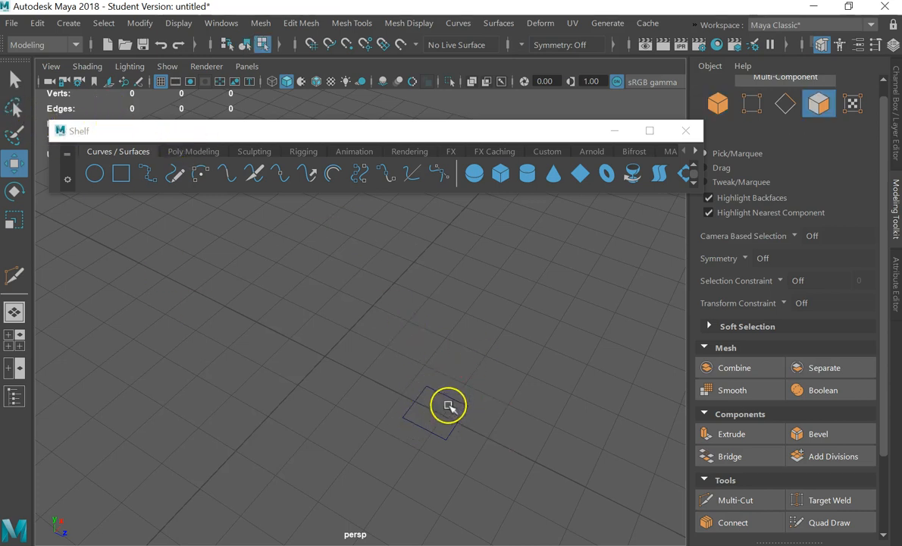
mouse_move(458, 383)
left_mouse_down()
mouse_move(383, 431)
mouse_move(473, 378)
mouse_move(444, 388)
left_mouse_up()
left_click(16, 74)
right_click_drag(379, 280, 565, 280, "alt")
middle_click_drag(606, 281, 445, 257, "alt")
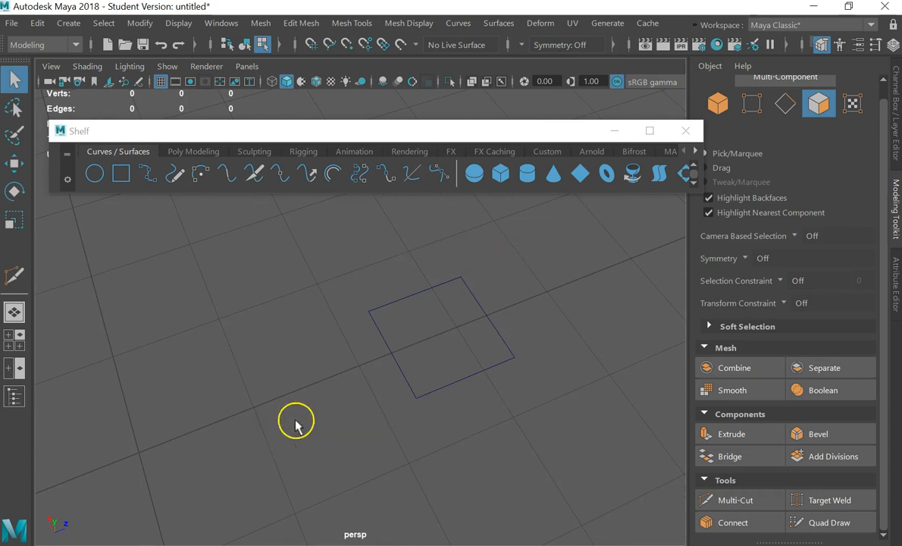
- Enlarge the floating shelf window to show all curve and surface tools, and extrude the whole NURBS square into surfaces
left_click_drag(596, 129, 562, 108)
left_click_drag(665, 165, 864, 219)
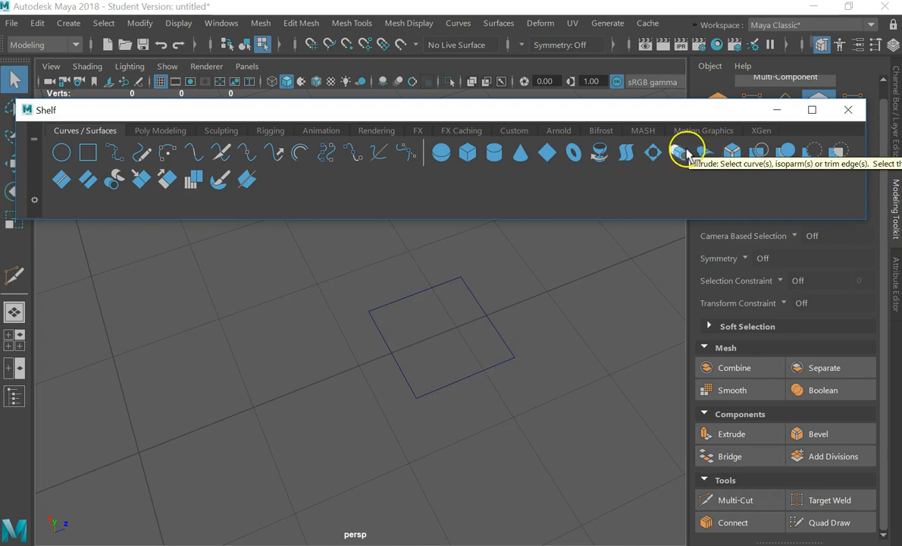
left_click(296, 403)
right_click_drag(398, 319, 401, 262)
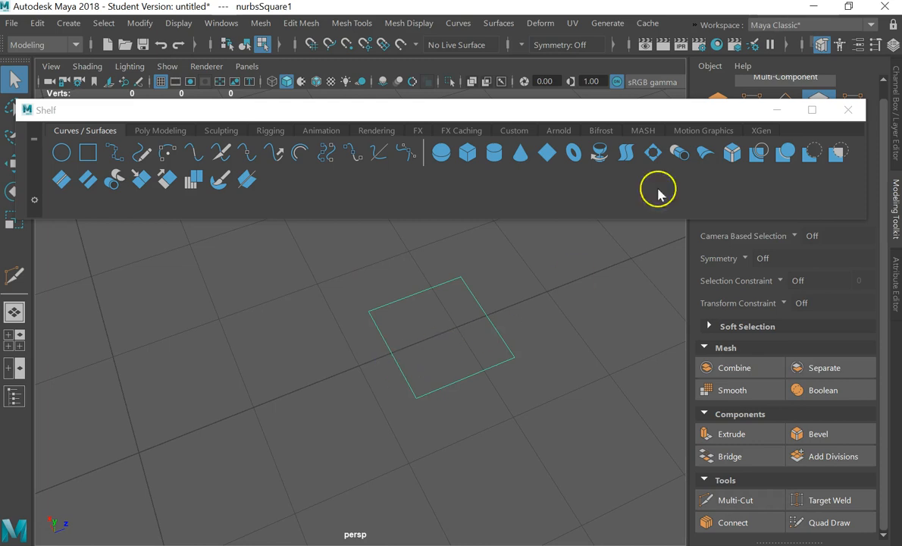
left_click(687, 155)
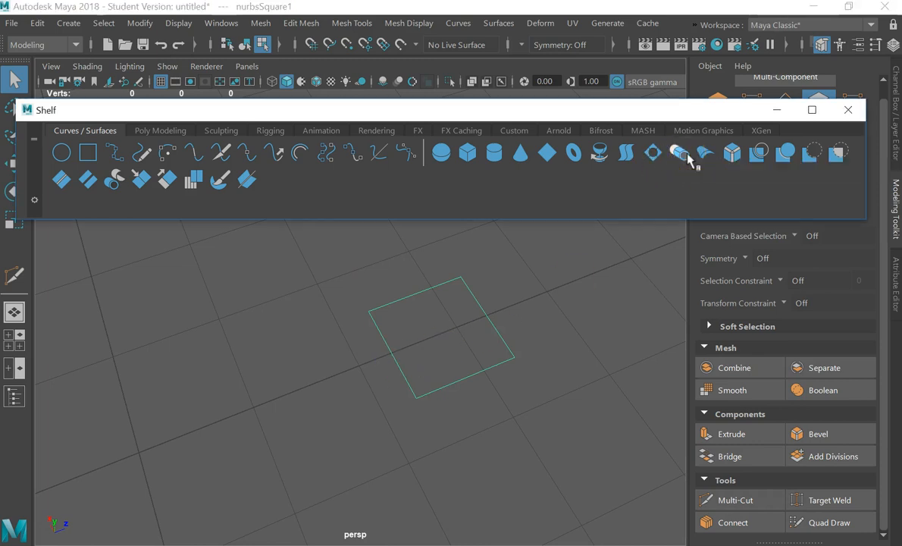
scroll(396, 391, "down", 3)
left_click_drag(396, 392, 445, 419, "alt")
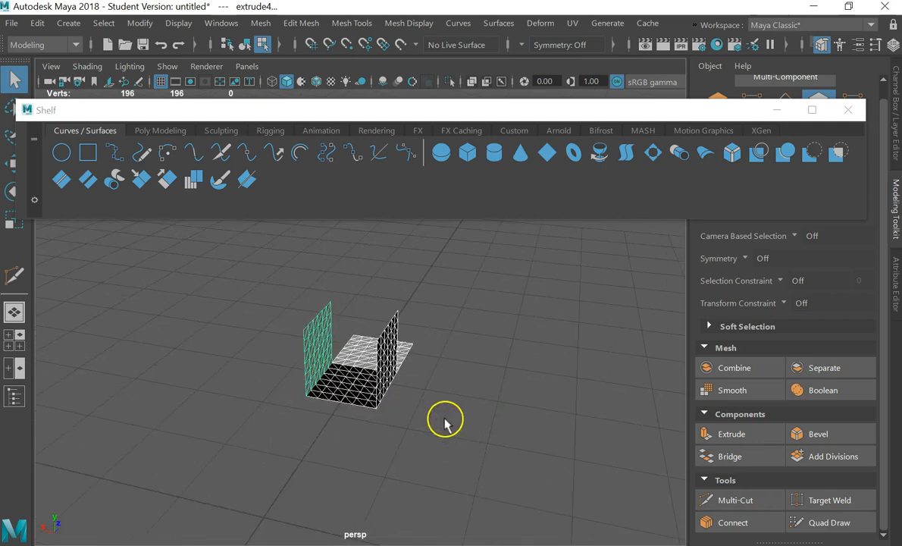
key("ctrl+z")
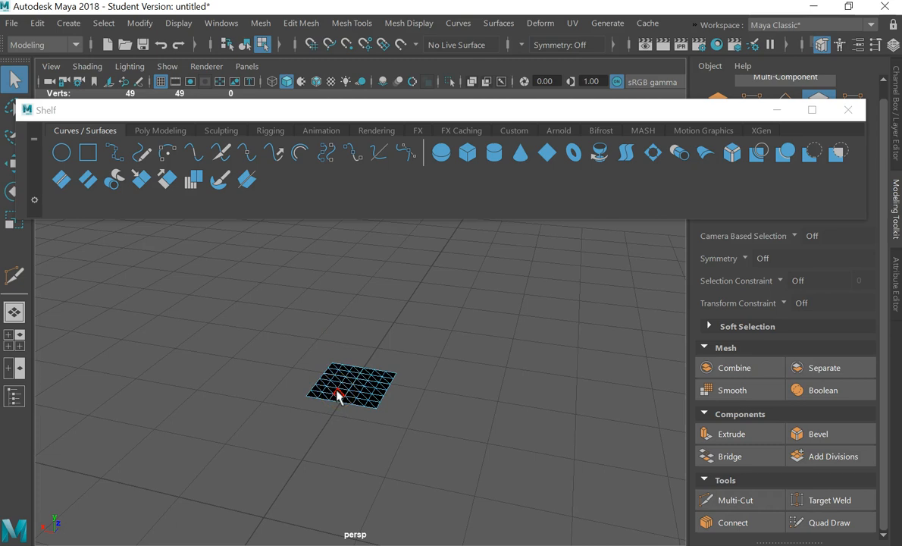
key("shift+z")
- Switch to object mode and delete the extruded surfaces lying between the two upright side walls
right_click(353, 384)
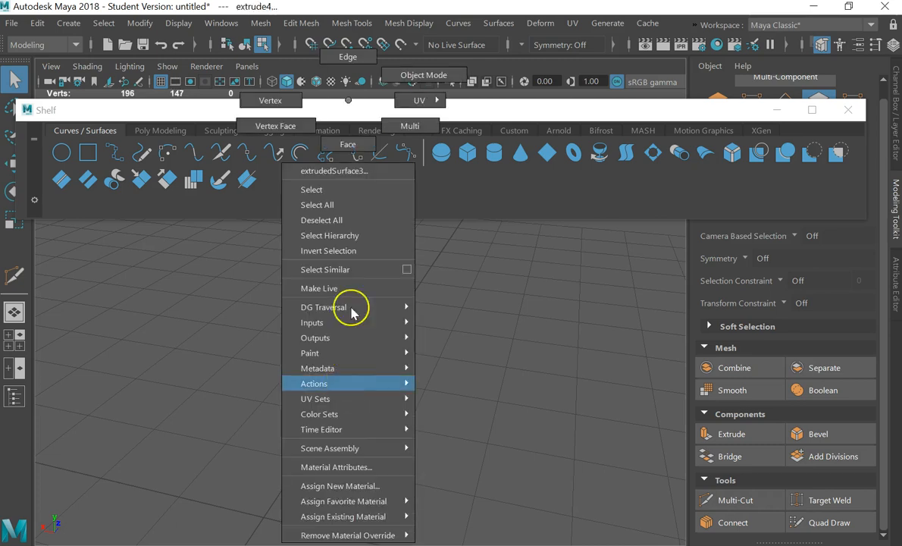
left_click(409, 74)
left_click_drag(475, 298, 265, 351, "alt")
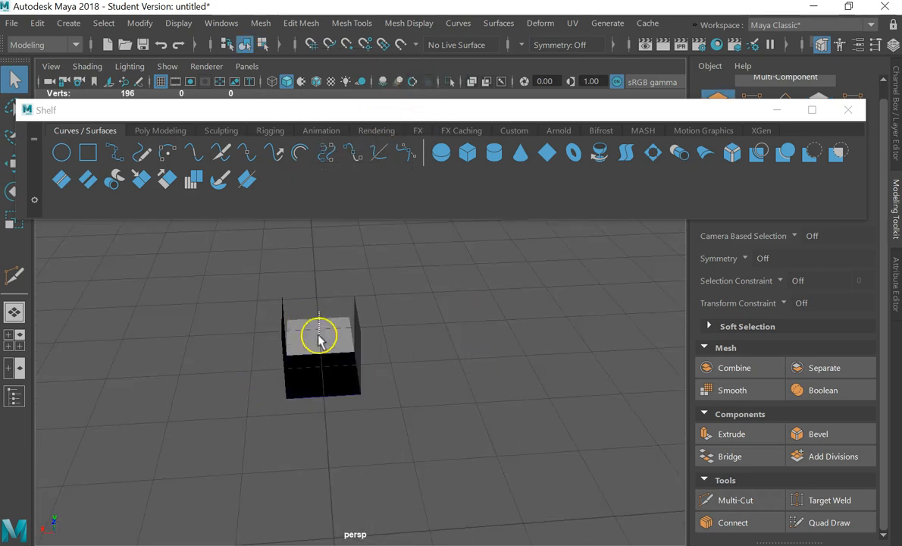
left_click(313, 387)
key("Delete")
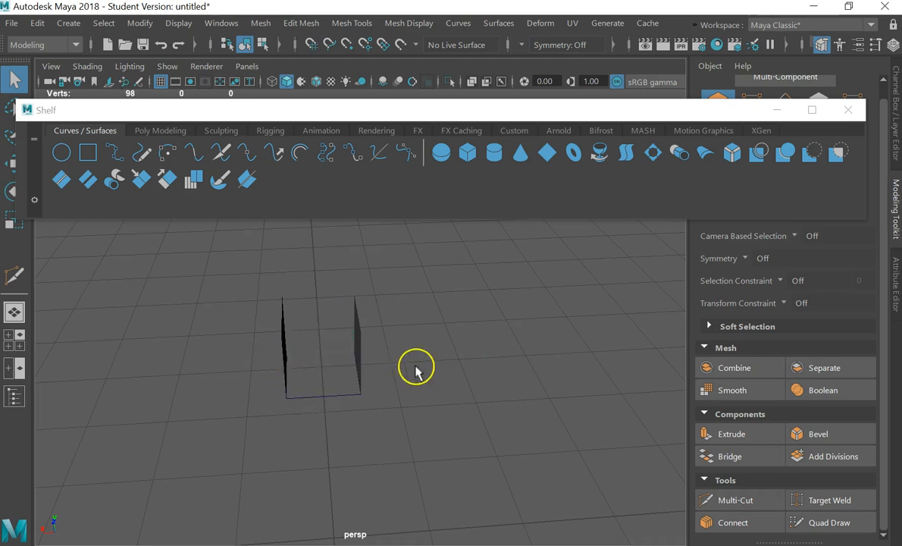
- Delete the two upright extruded walls and all remaining curves of the NURBS square
left_click_drag(417, 368, 346, 333, "alt")
left_click(476, 397)
mouse_move(475, 396)
left_mouse_down("alt")
mouse_move(483, 390)
mouse_move(479, 396)
left_mouse_up("alt")
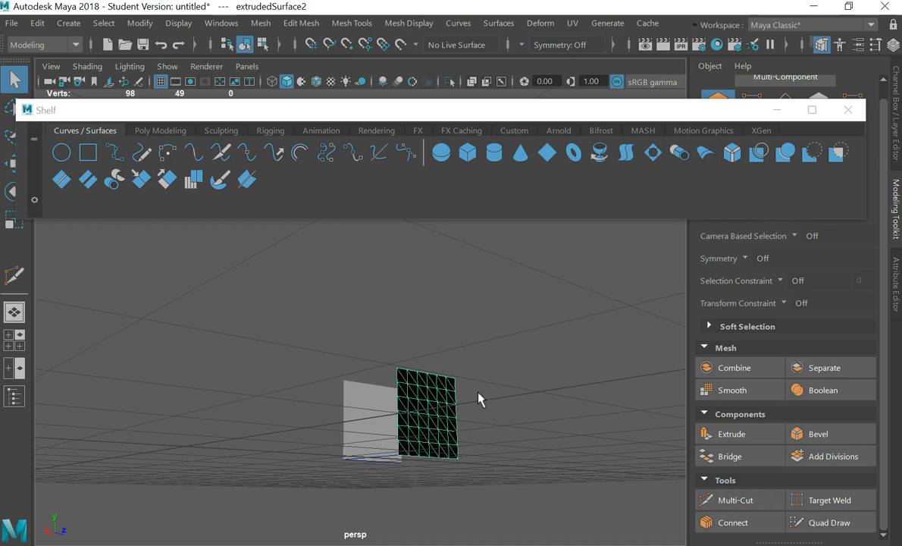
left_click(479, 387)
left_click_drag(495, 364, 408, 427)
key("Delete")
left_click_drag(483, 342, 363, 395)
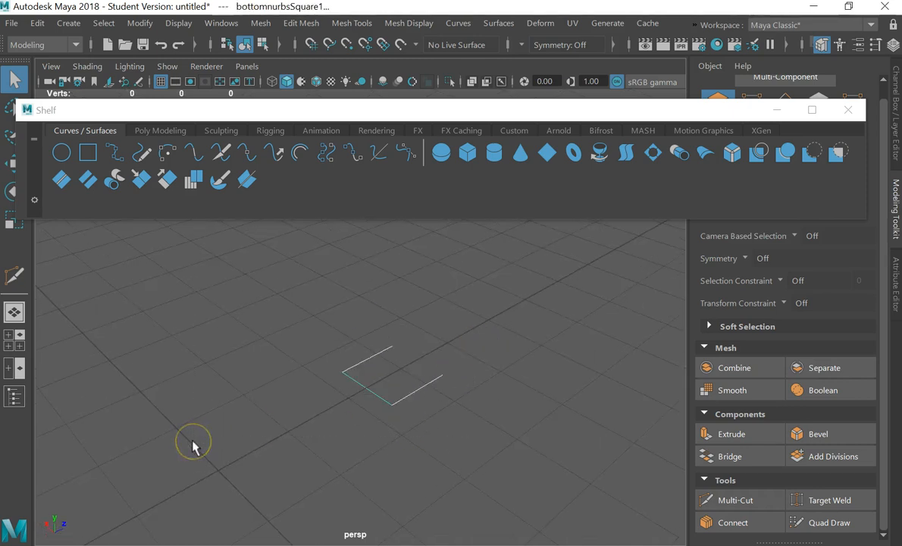
key("Delete")
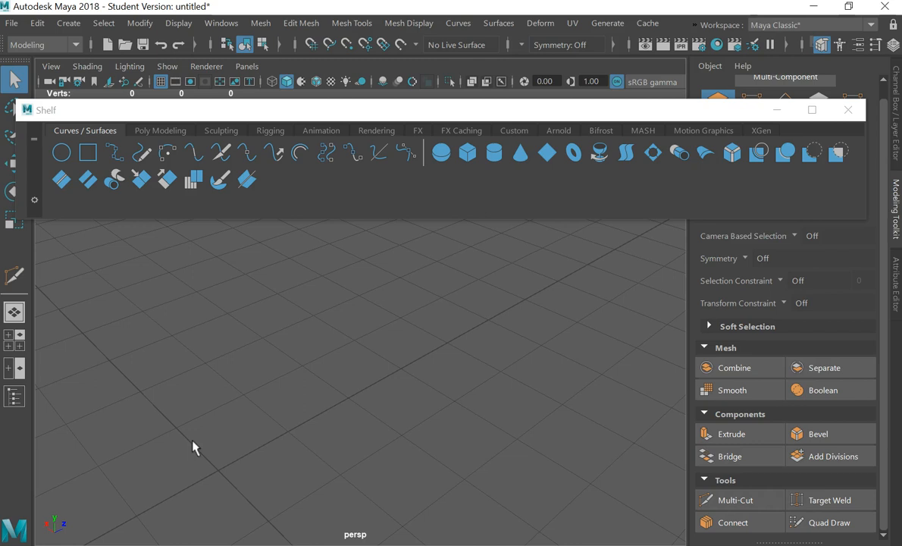
- Open the Plug-in Manager to look at the available plug-ins
left_click(221, 23)
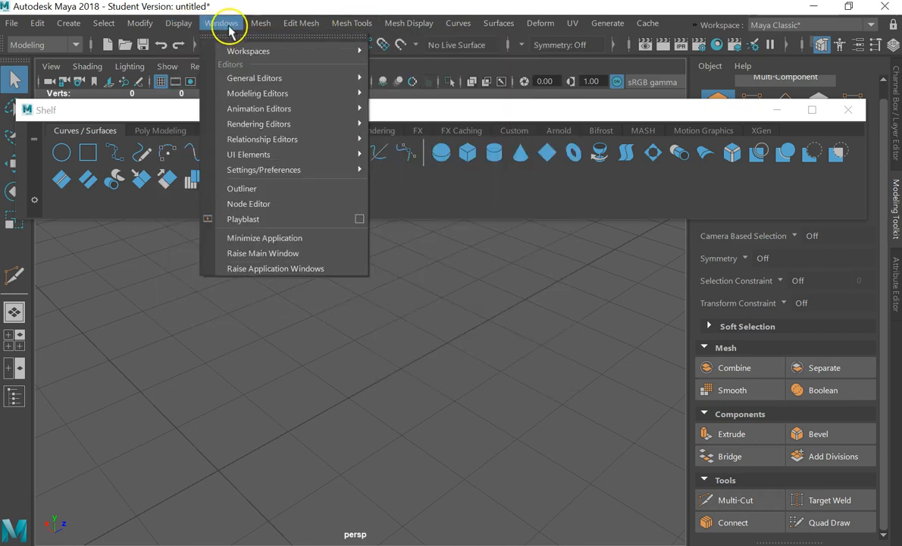
mouse_move(307, 172)
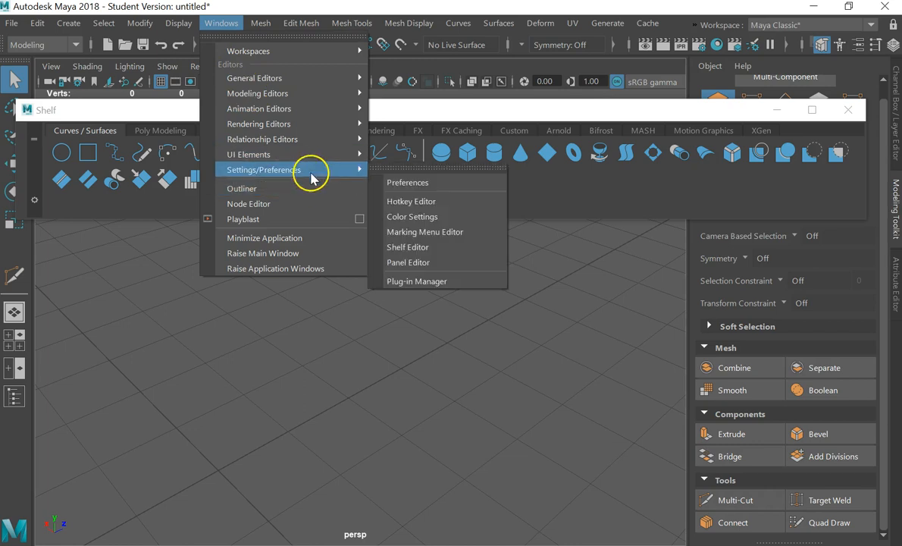
left_click(443, 277)
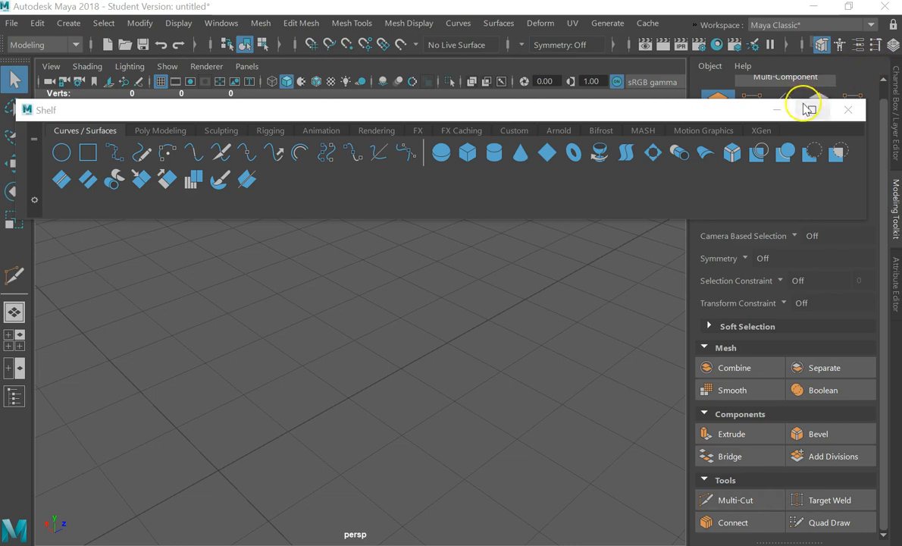
- Reposition the floating shelf window across the middle of the perspective view, clear of the tool box and component selection modes
left_click_drag(705, 107, 697, 203)
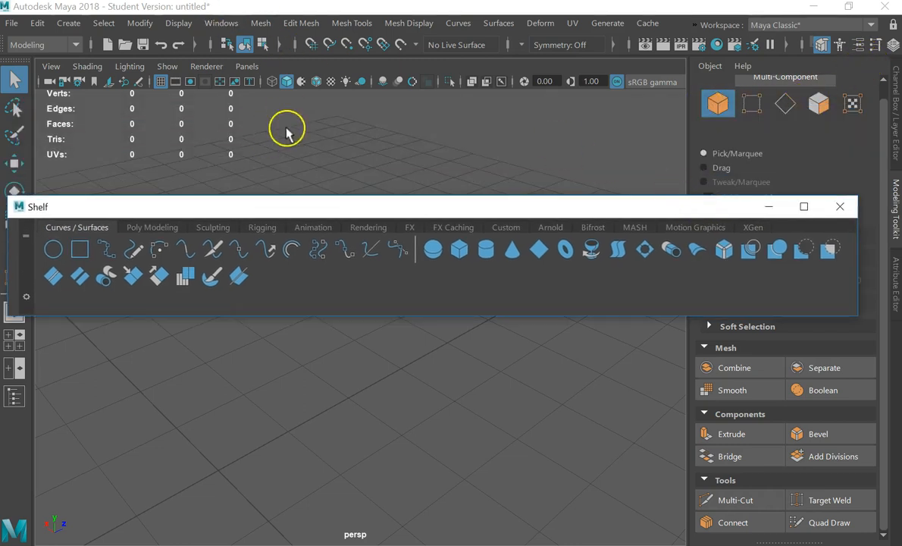
left_click(265, 24)
left_click(267, 24)
left_click(378, 345)
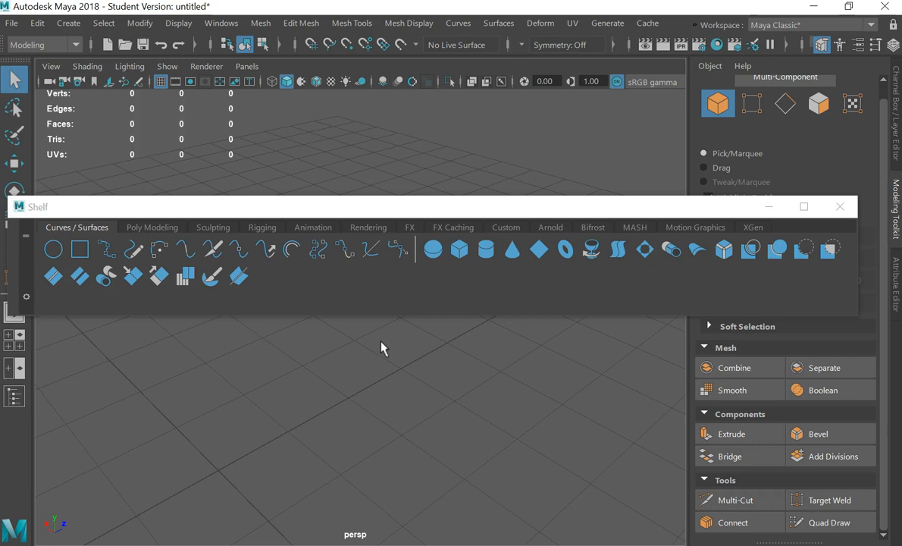
left_click(452, 311)
left_click_drag(659, 226, 674, 413)
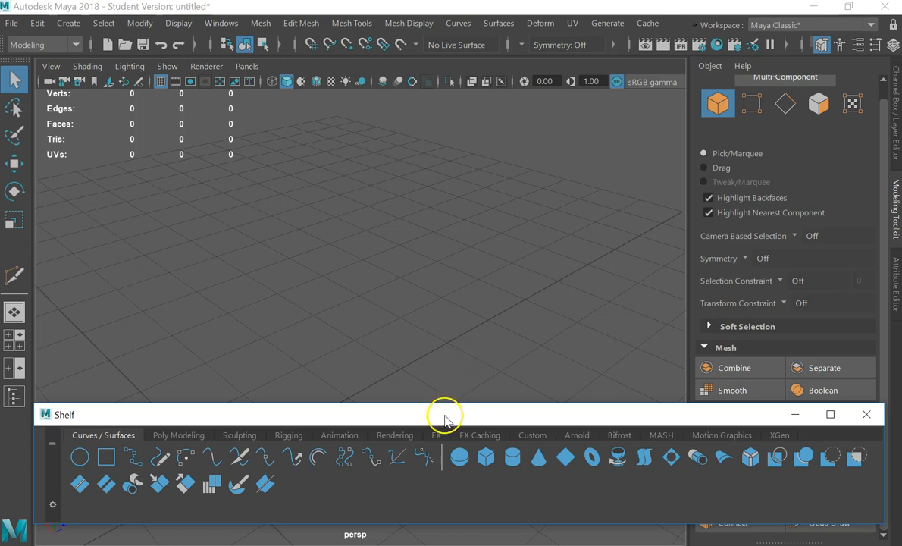
left_click_drag(442, 414, 440, 275)
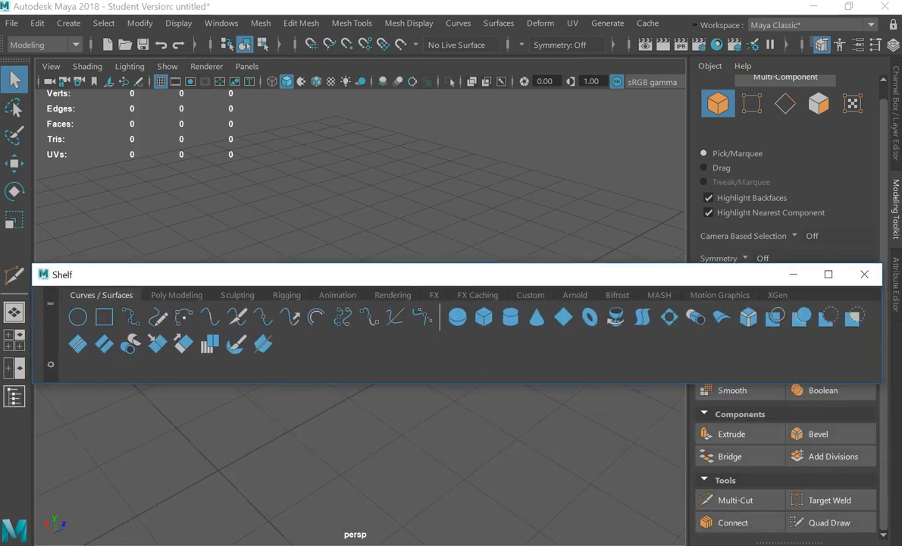
- Activate the Paint Selection tool with face selection mode
left_click(13, 136)
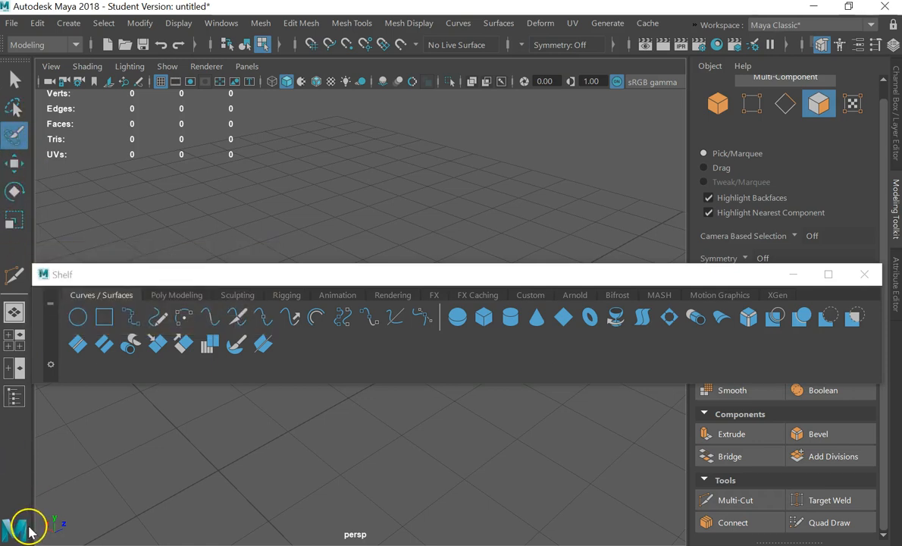
left_click(400, 23)
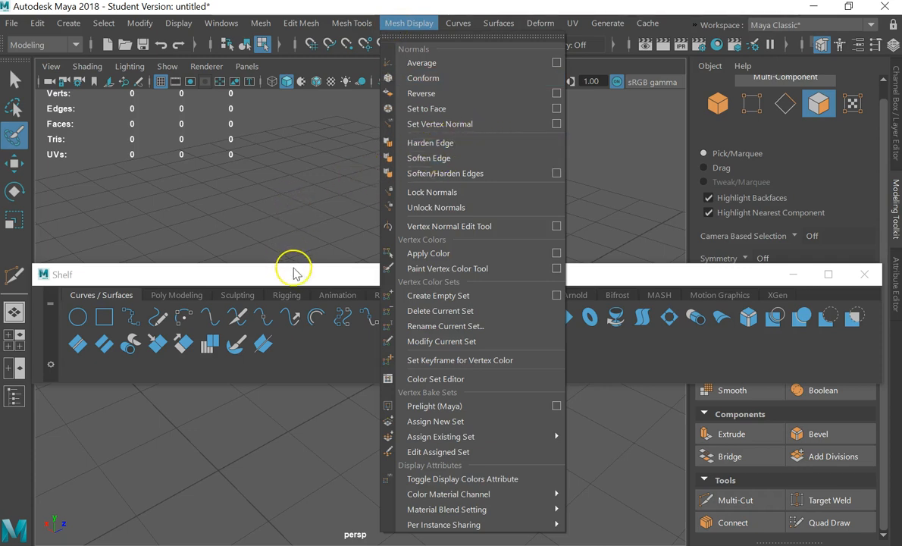
left_click(294, 201)
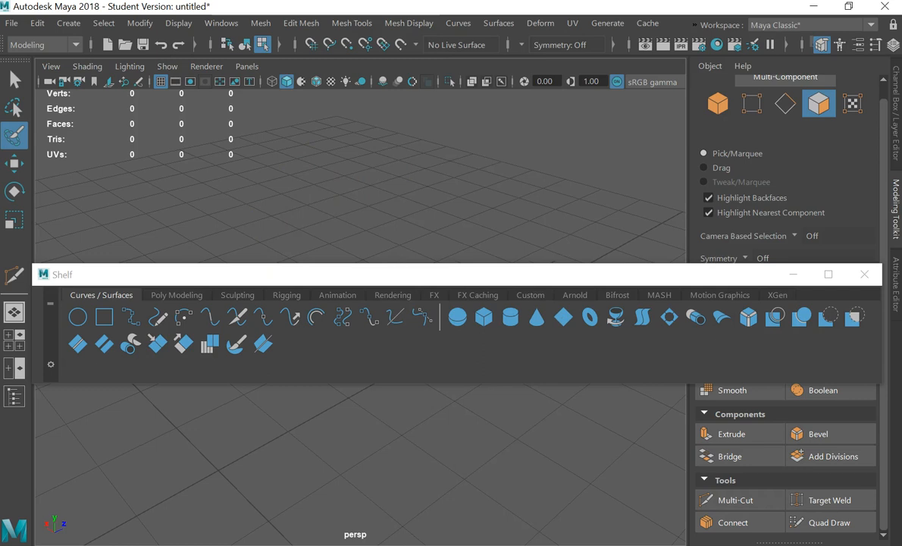
left_click(24, 523)
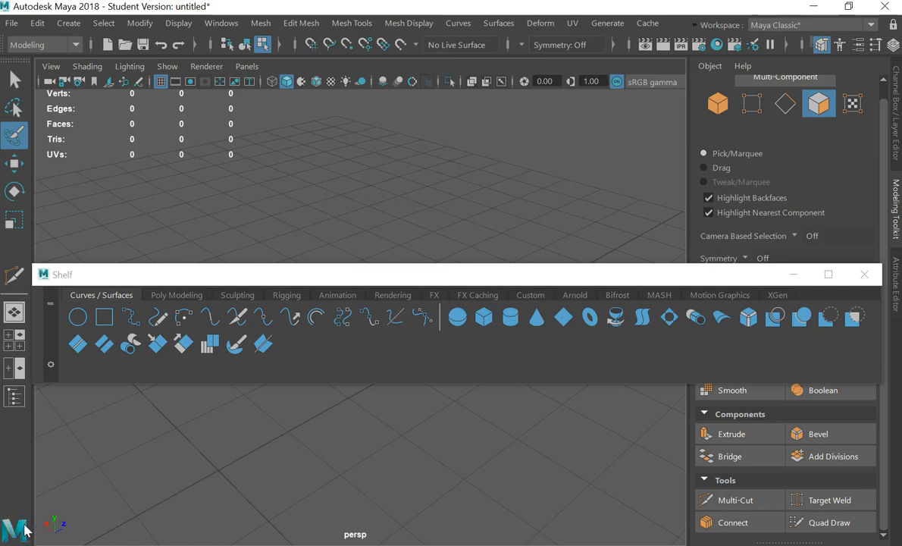